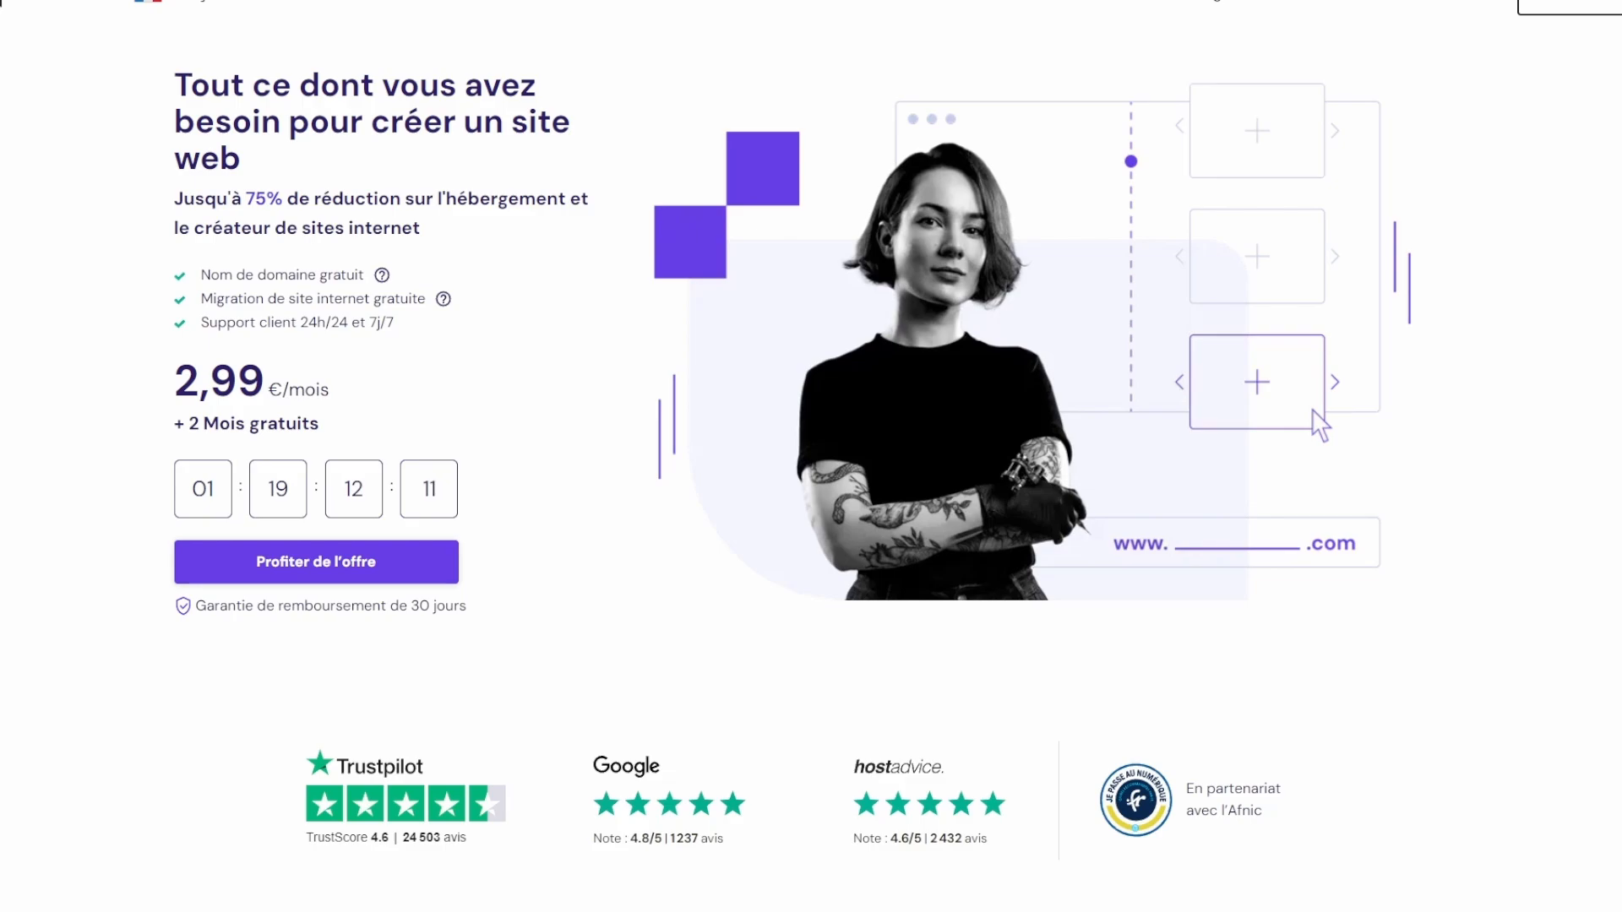
Compare the prices and included features of the Premium, Business and Cloud Startup hosting plans
scroll(811, 456, "down", 5)
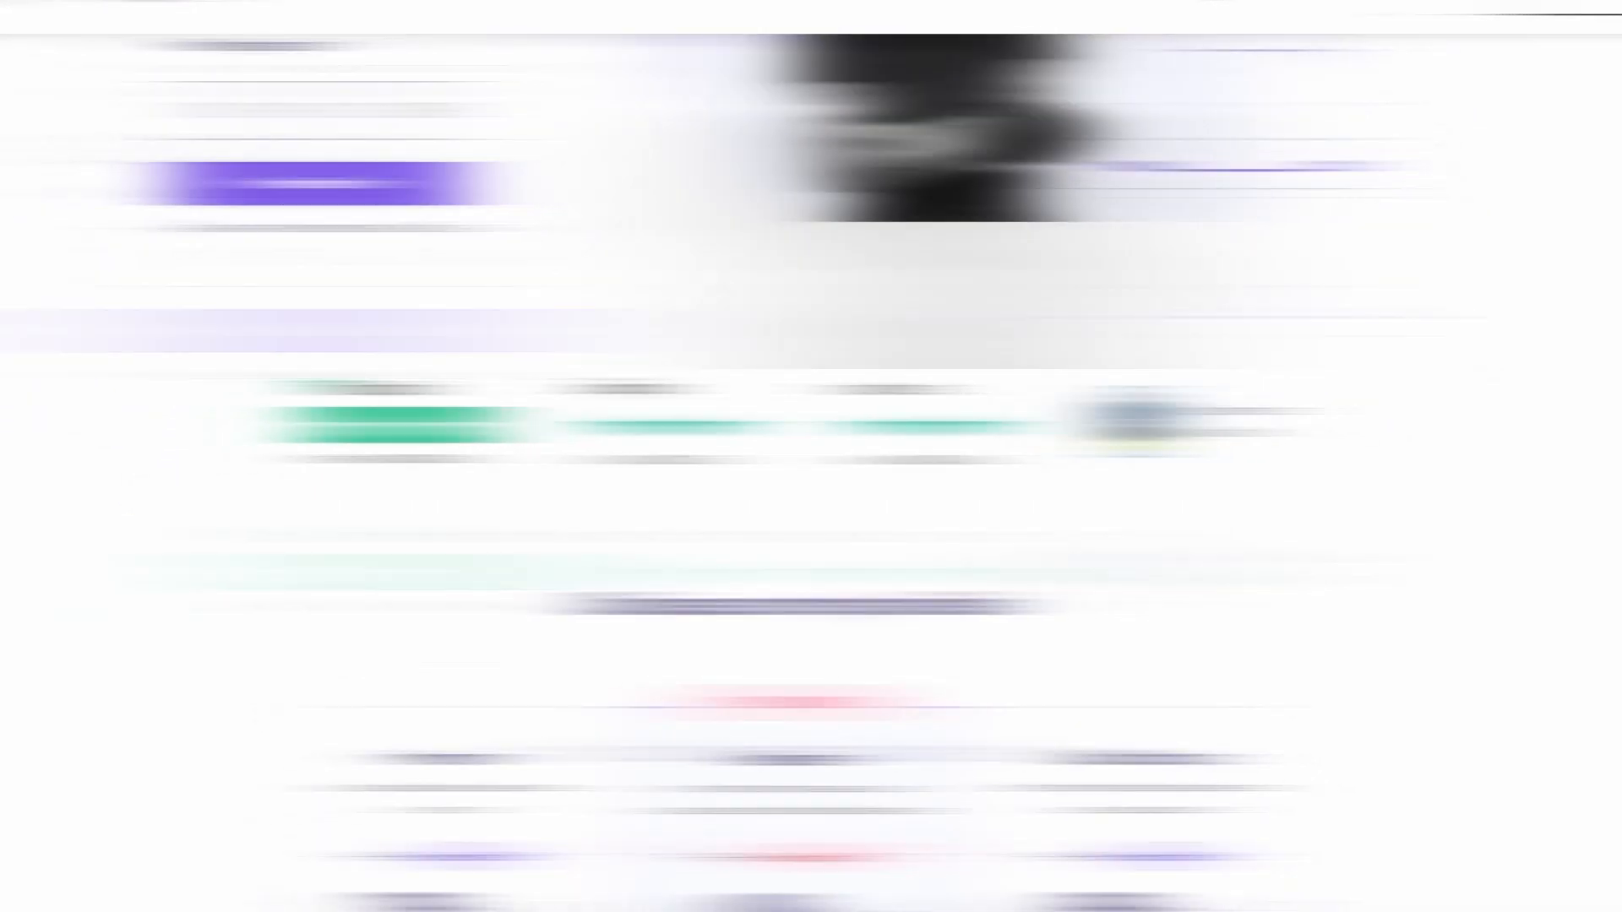
scroll(811, 456, "down", 1)
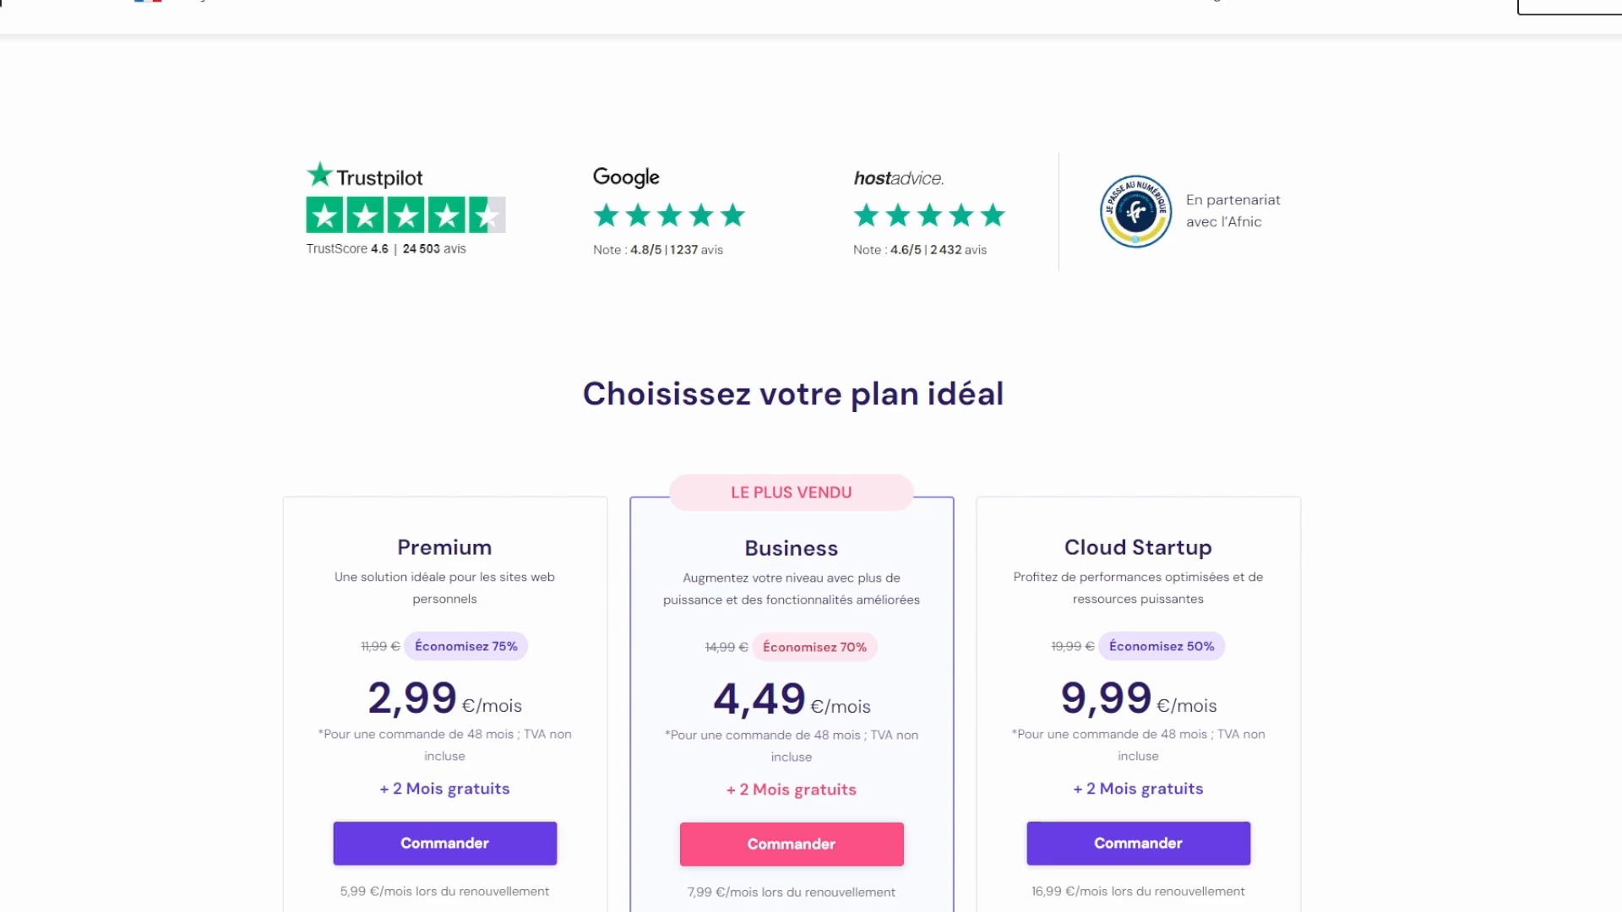
scroll(811, 456, "down", 5)
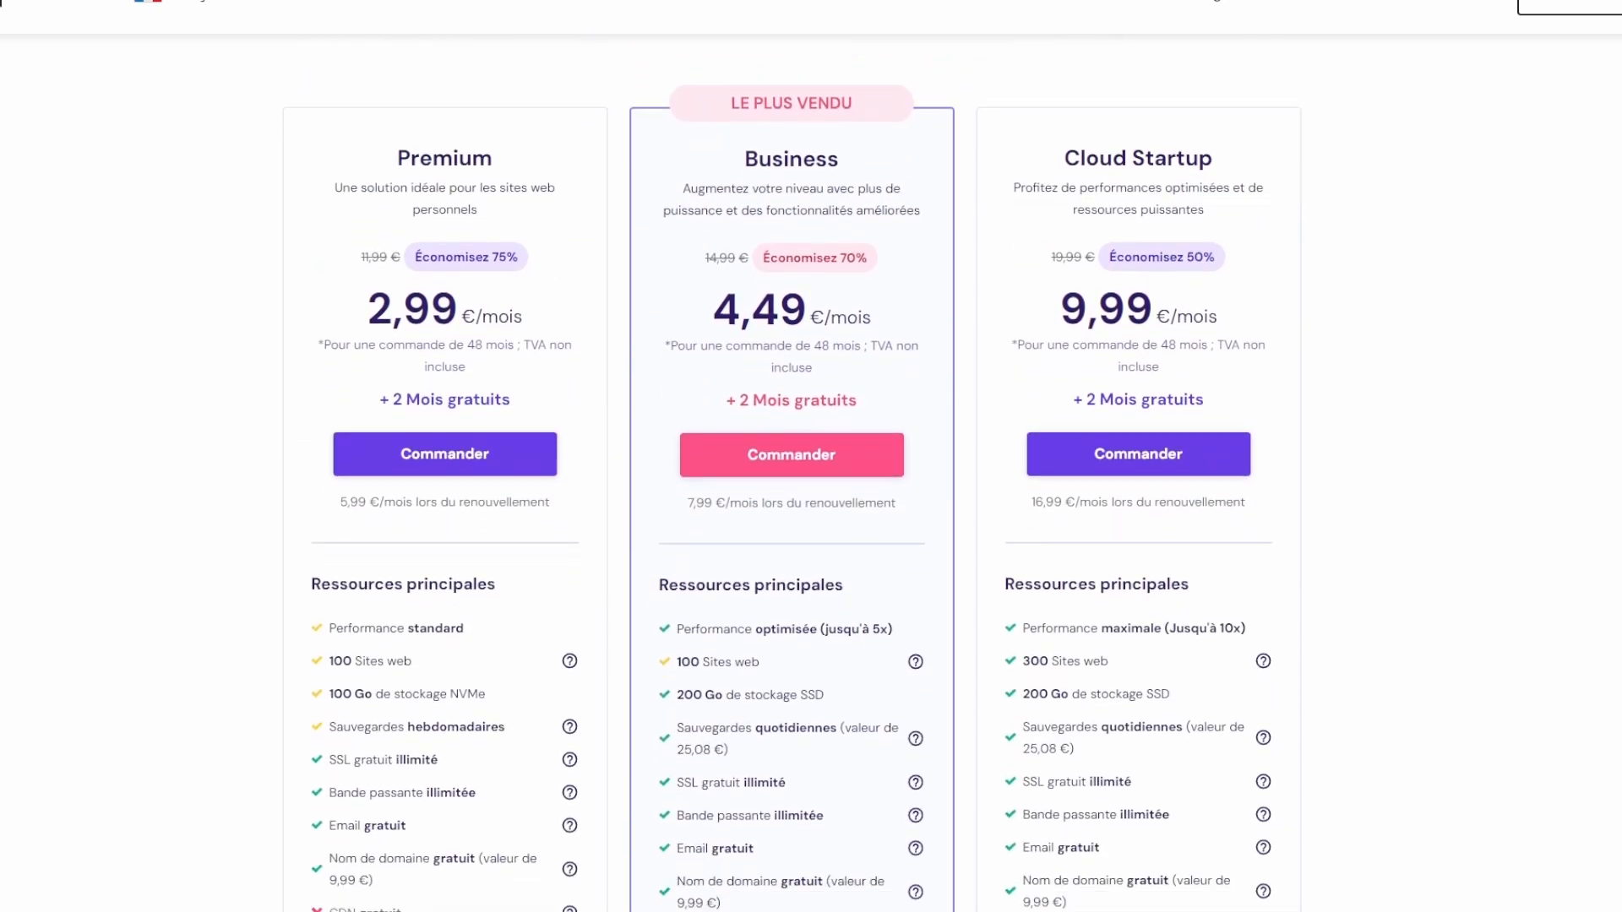
scroll(791, 473, "down", 1)
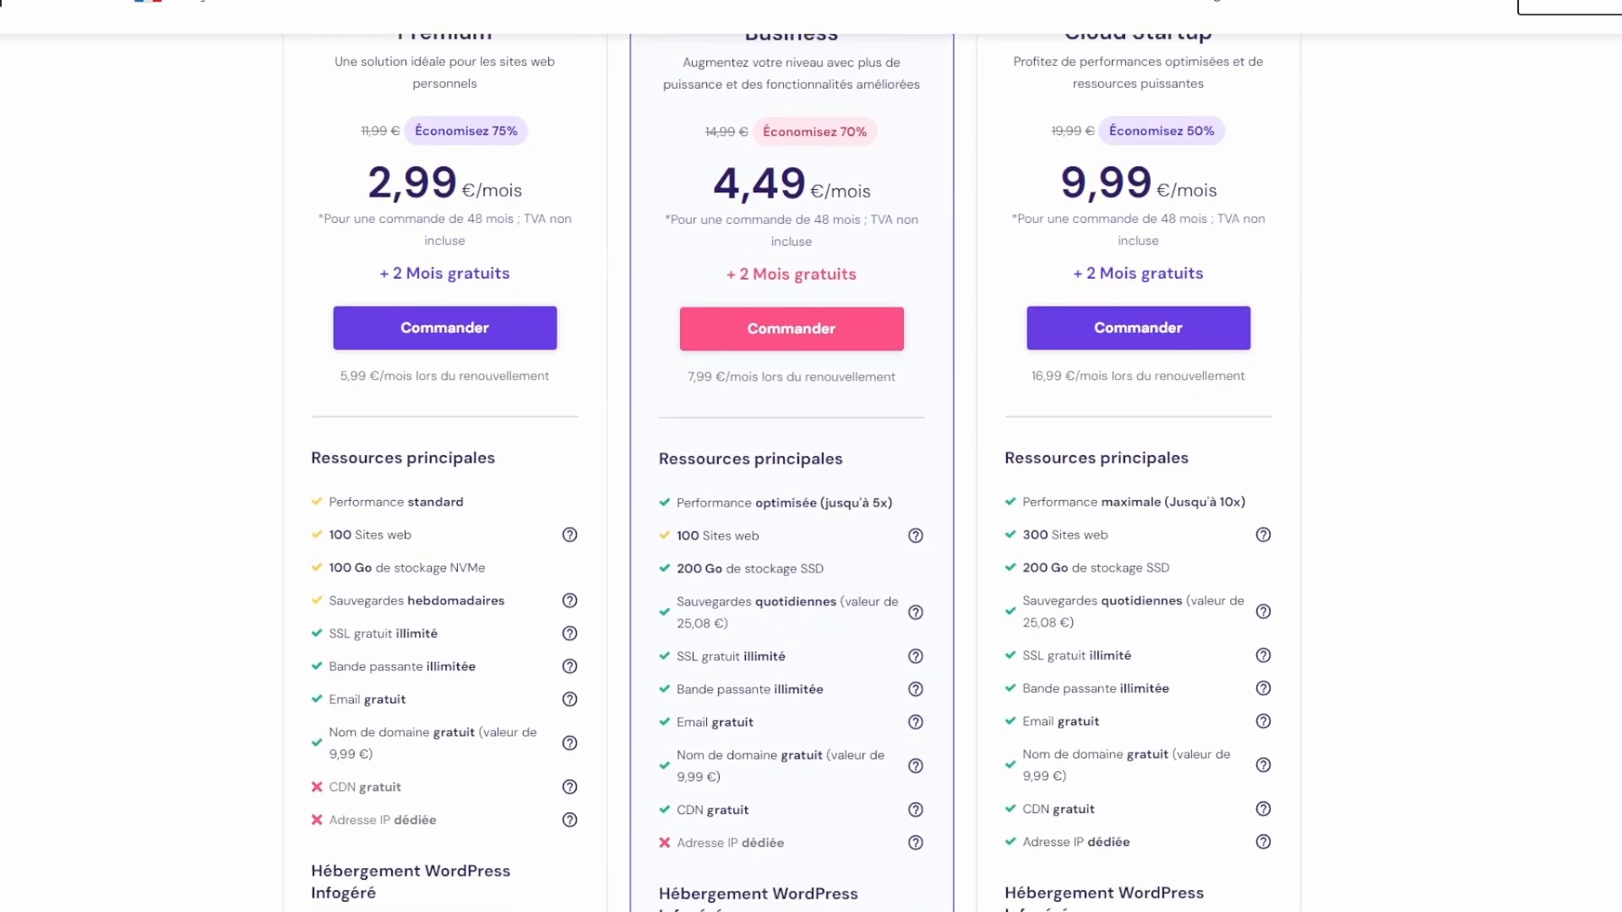
scroll(791, 473, "up", 1)
scroll(791, 473, "down", 1)
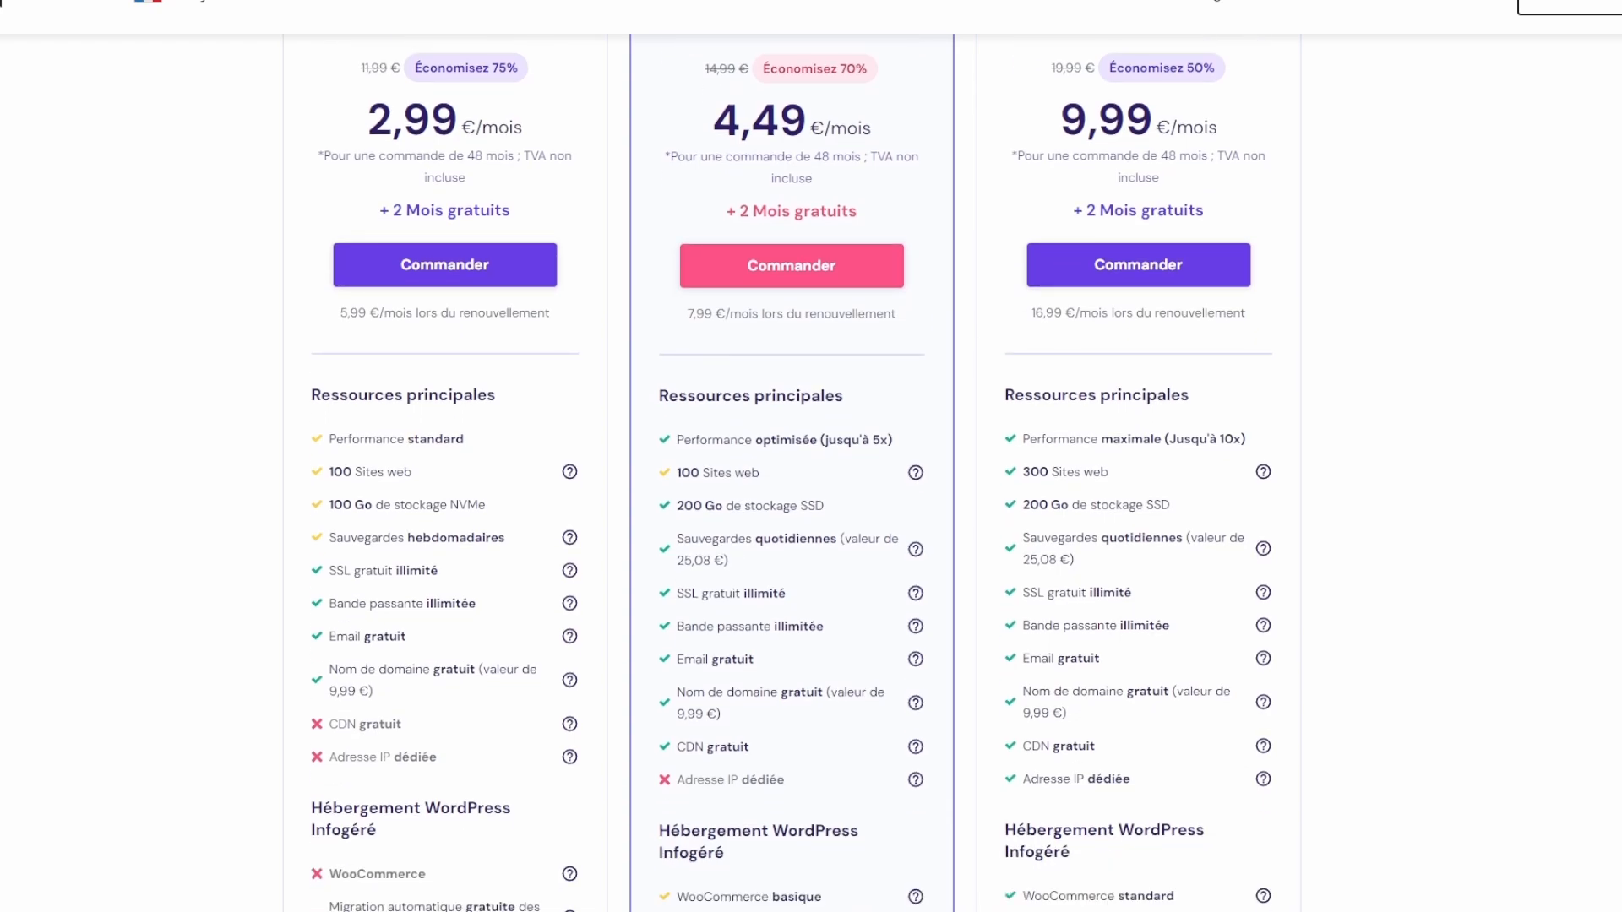
scroll(791, 473, "down", 4)
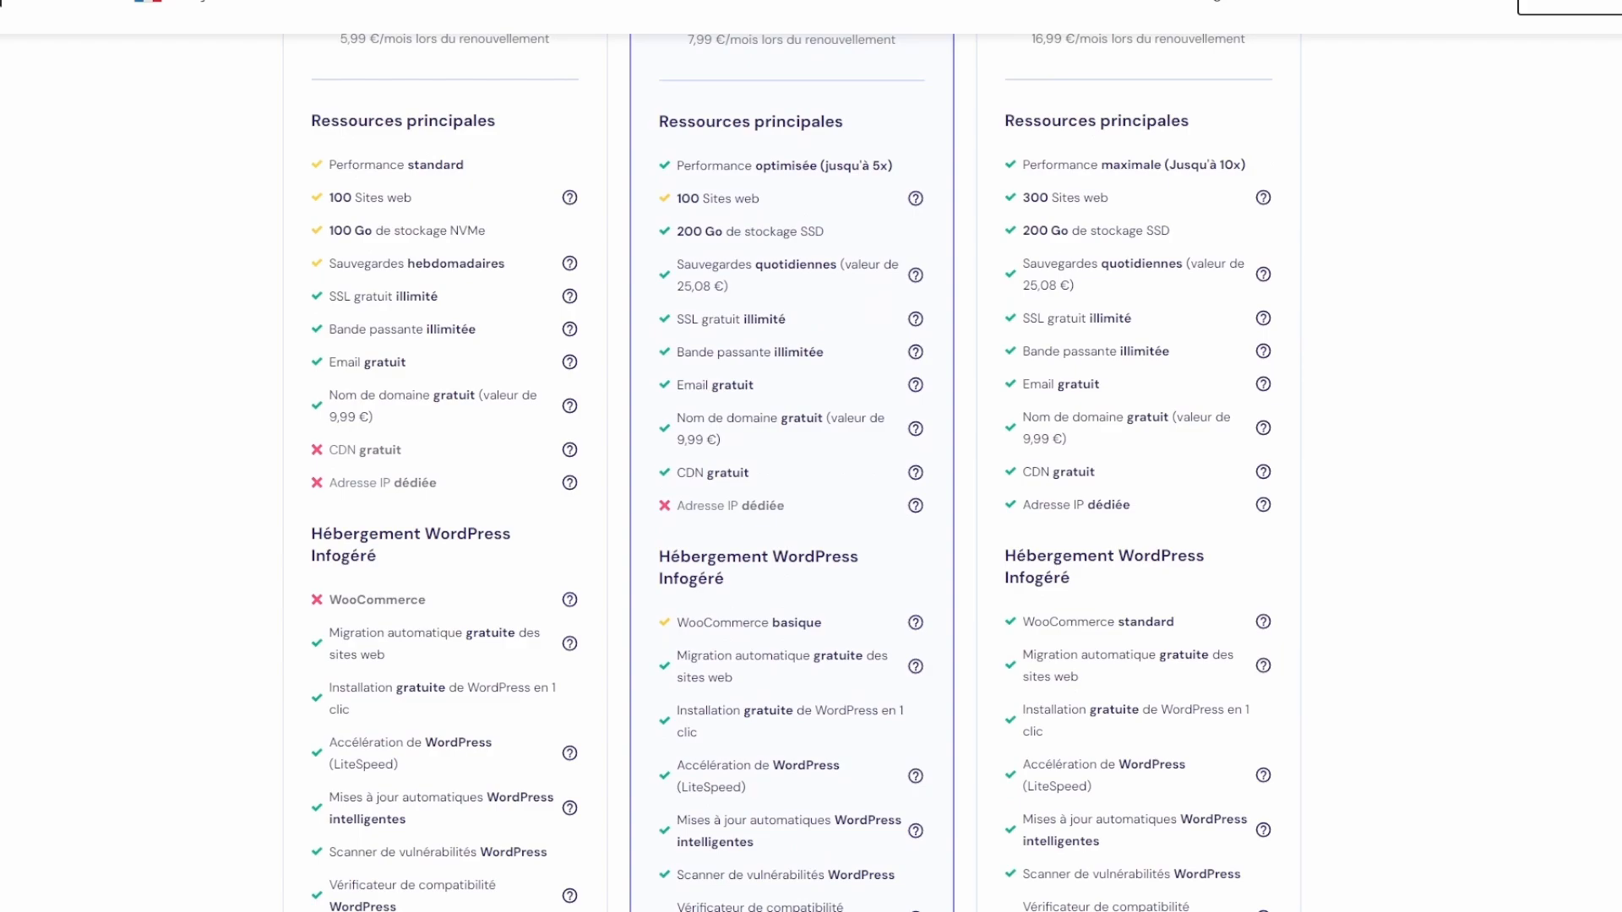
scroll(792, 473, "down", 1)
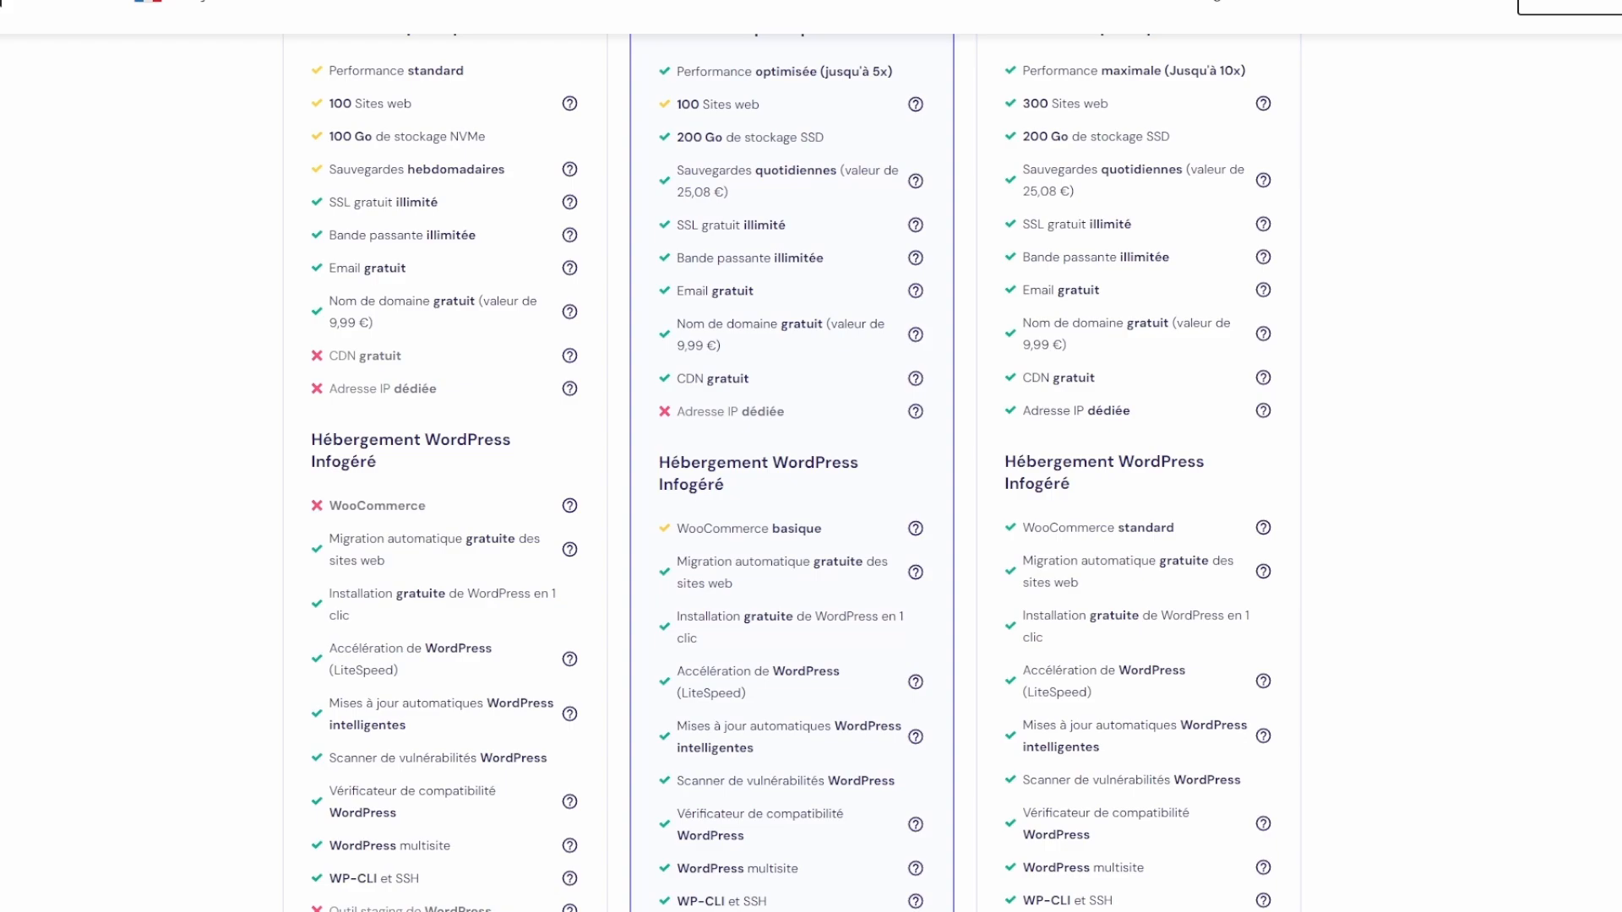
scroll(792, 473, "down", 2)
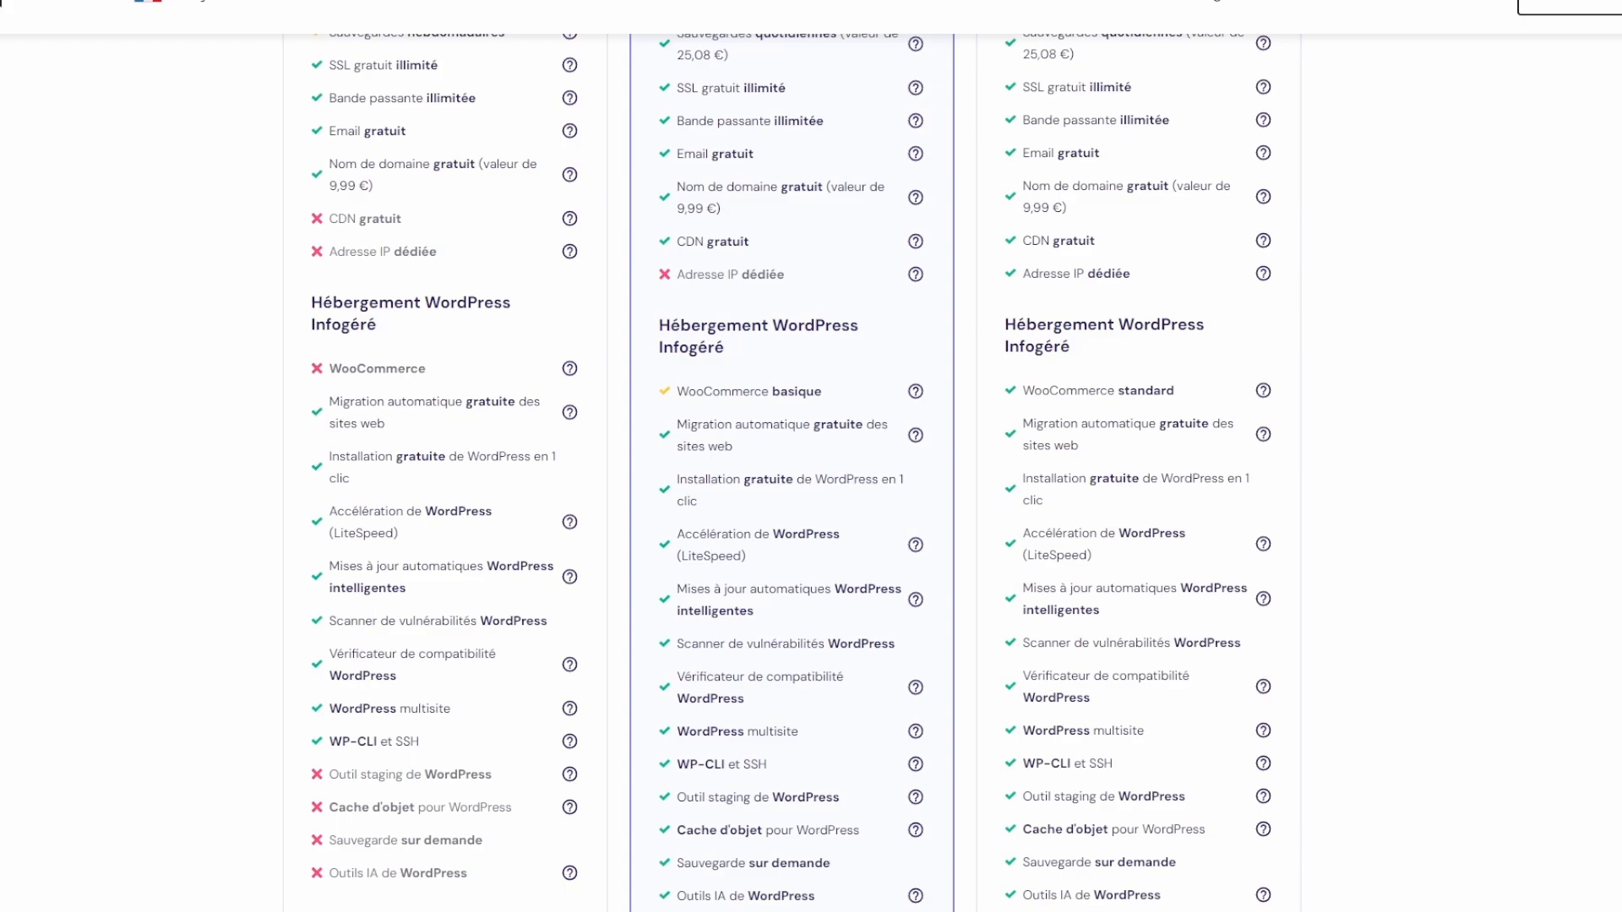
scroll(791, 473, "down", 1)
scroll(792, 473, "up", 2)
scroll(791, 473, "up", 5)
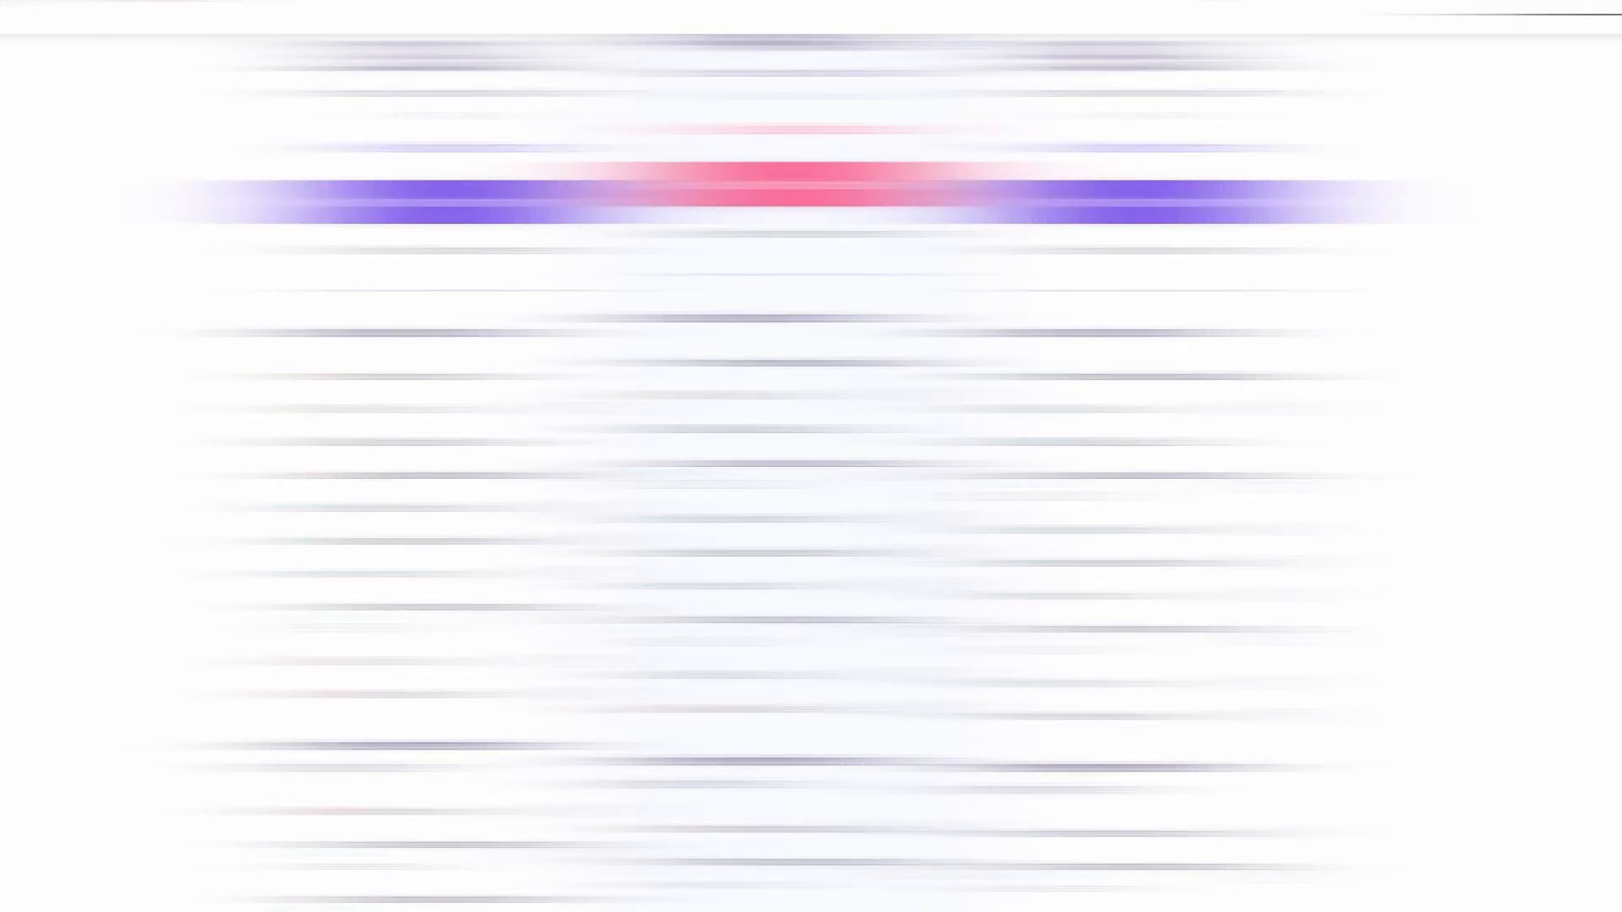
Choose the Business hosting plan for ordering and review the order form's period, account and payment sections
left_click(789, 181)
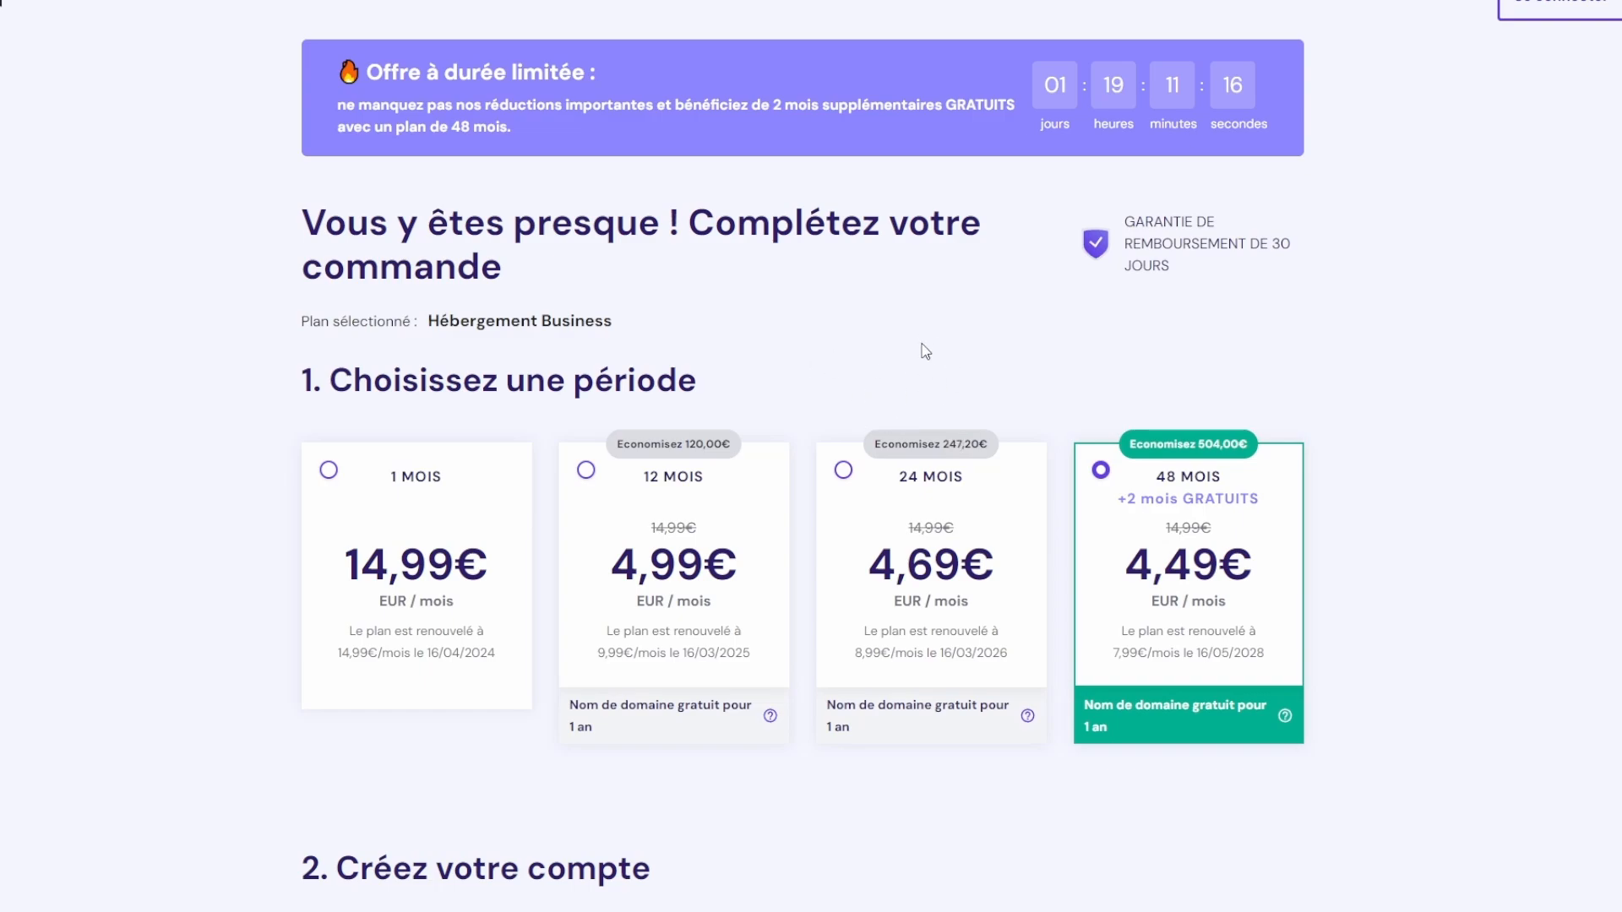
scroll(797, 297, "down", 7)
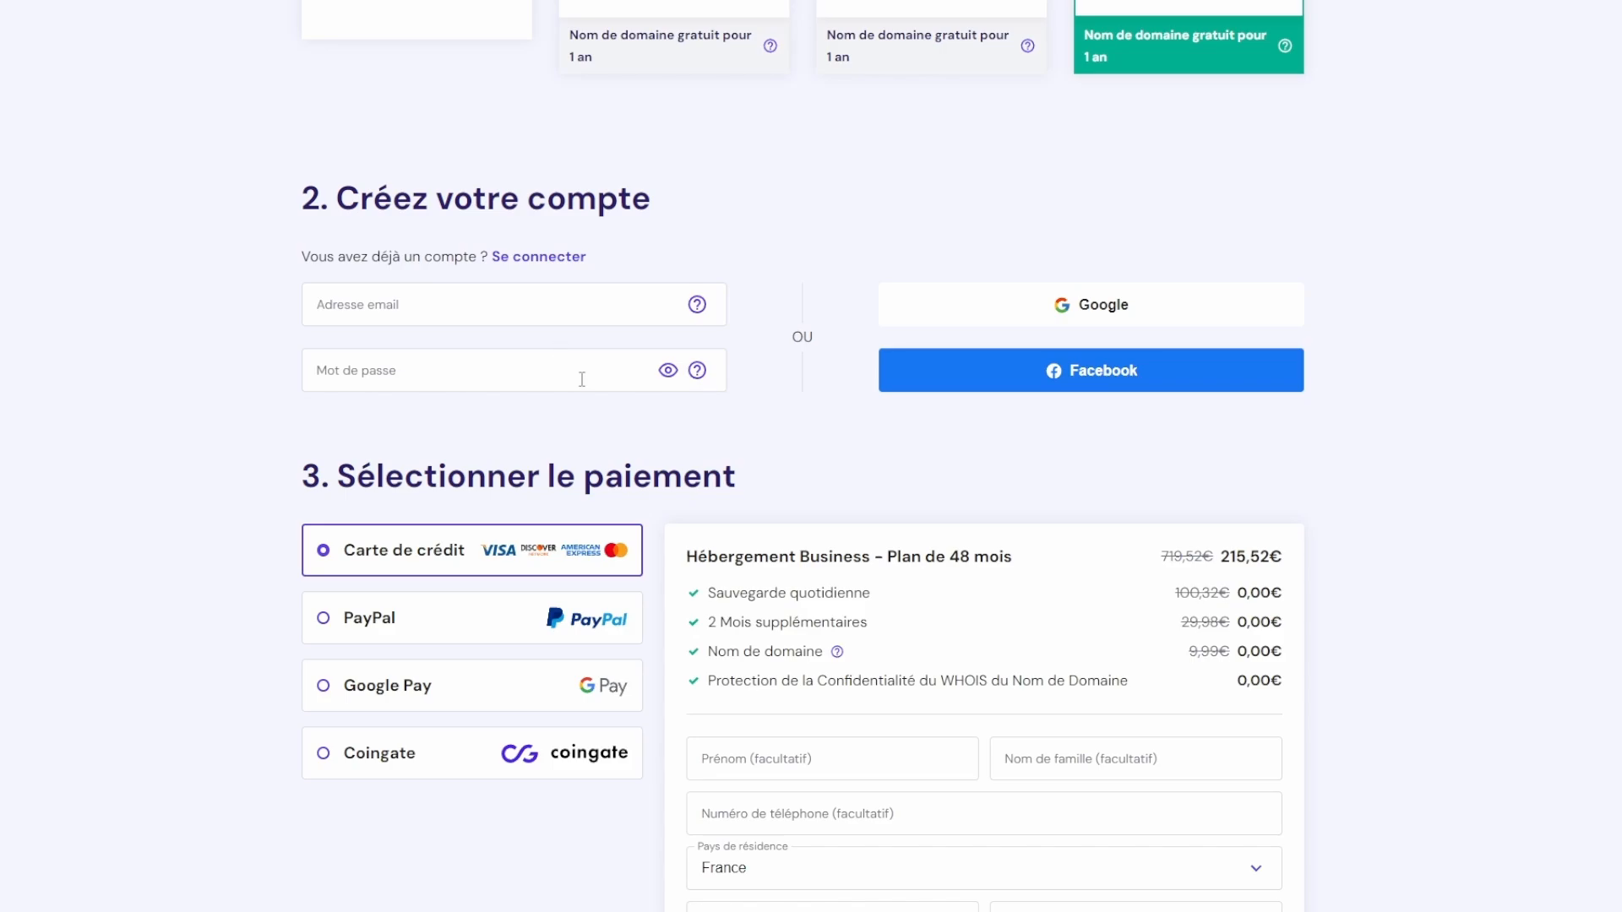
scroll(511, 420, "down", 4)
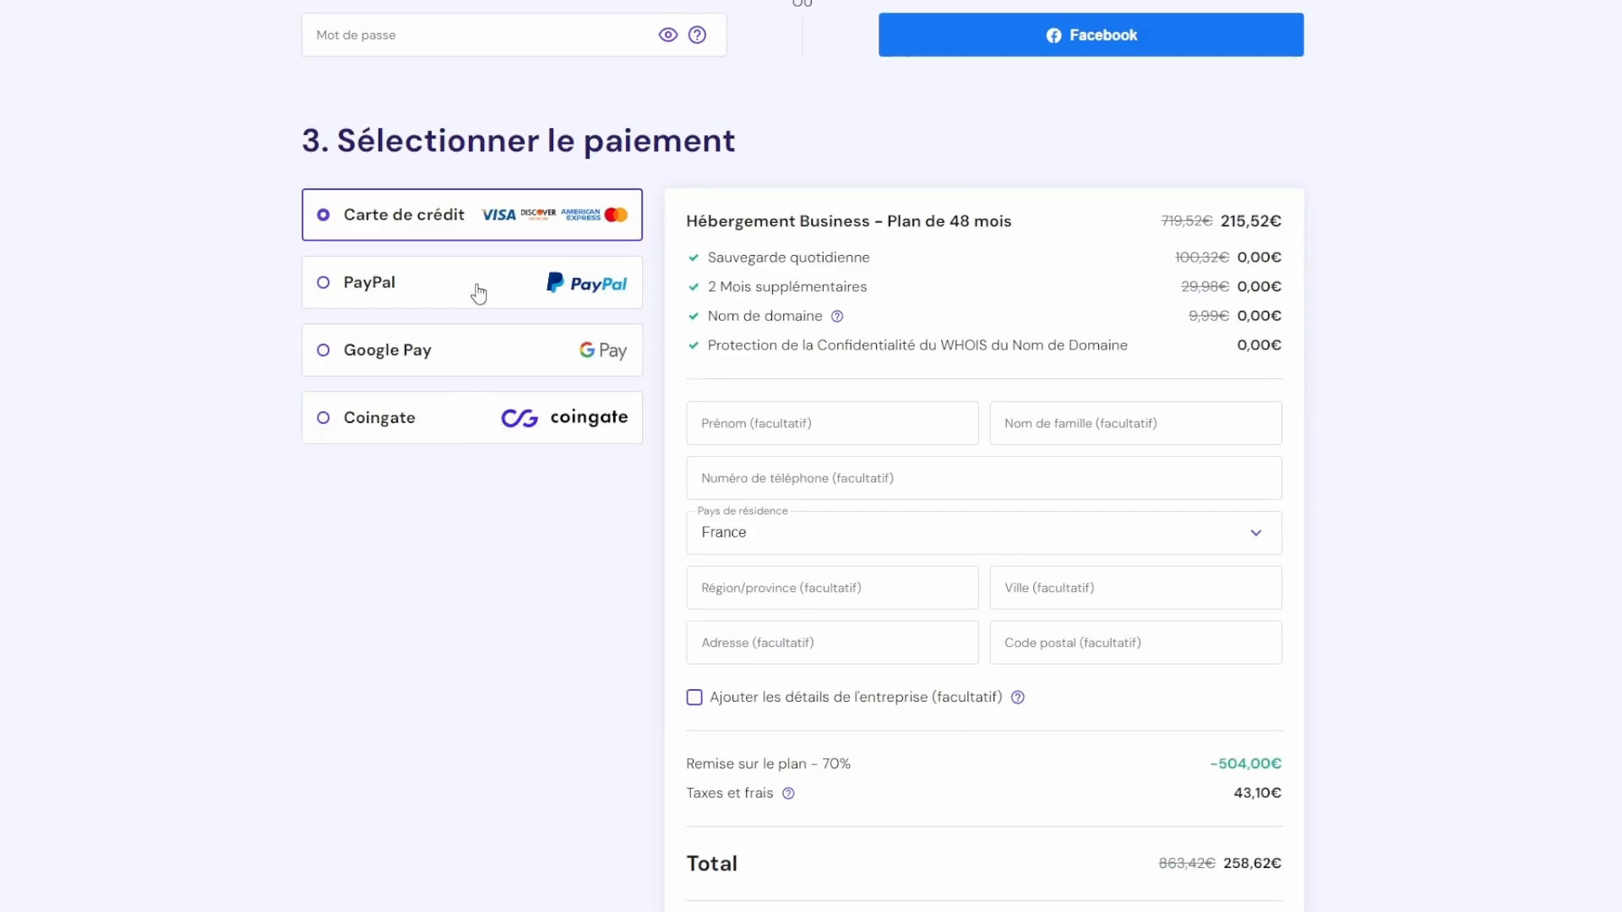
scroll(807, 334, "down", 4)
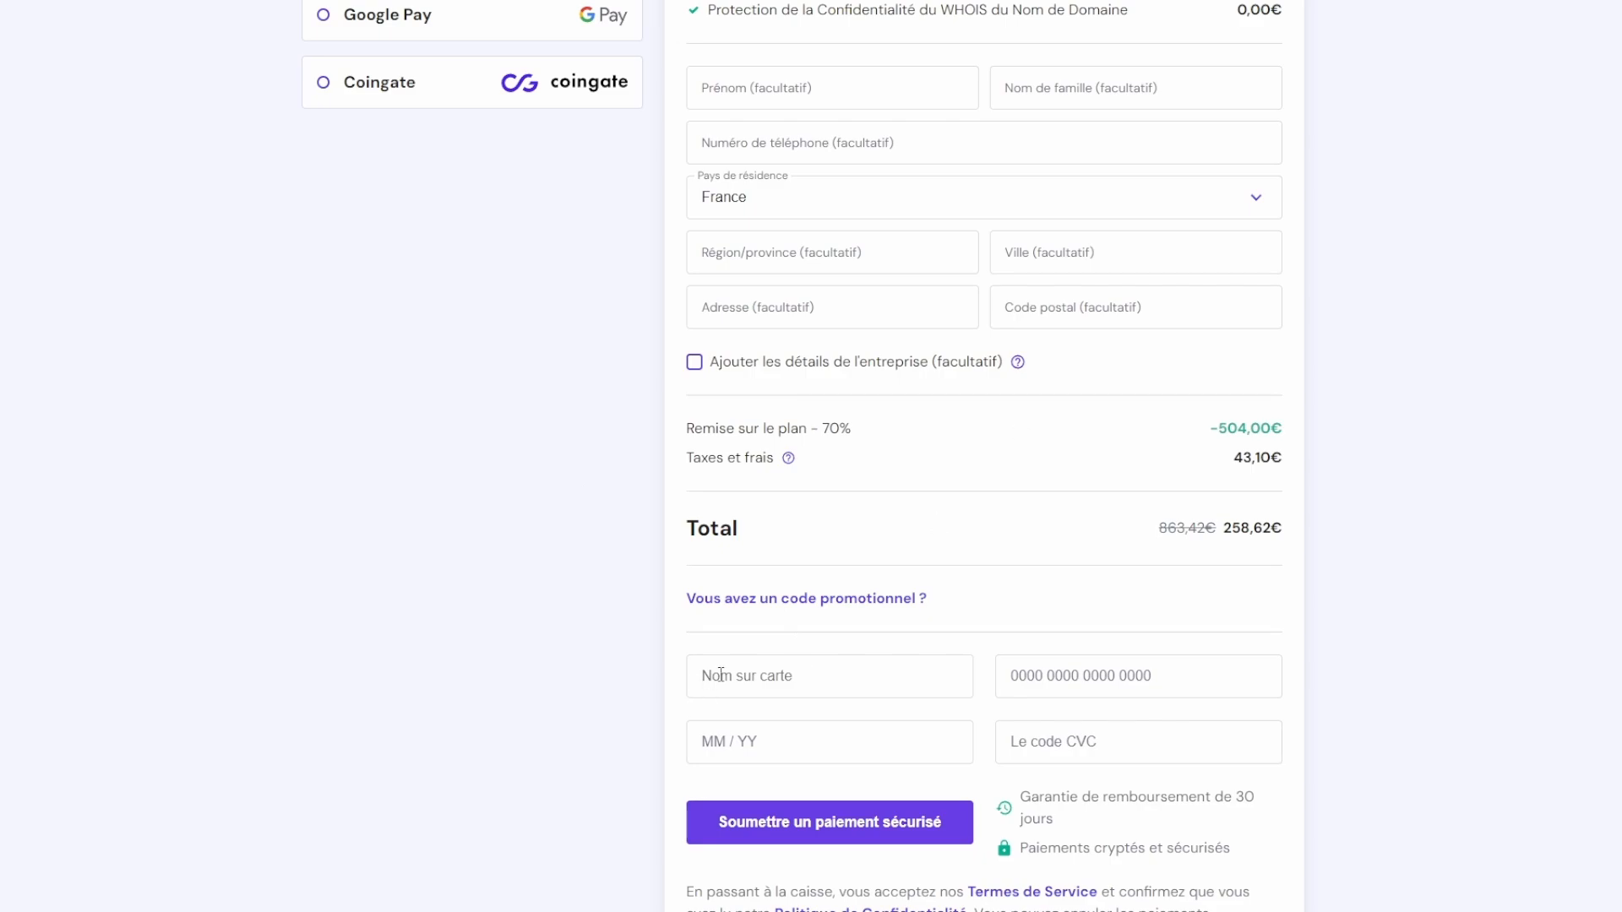
Apply the promotional code FORMATIONVIDEO to the Business hosting order
left_click(804, 601)
left_click(809, 636)
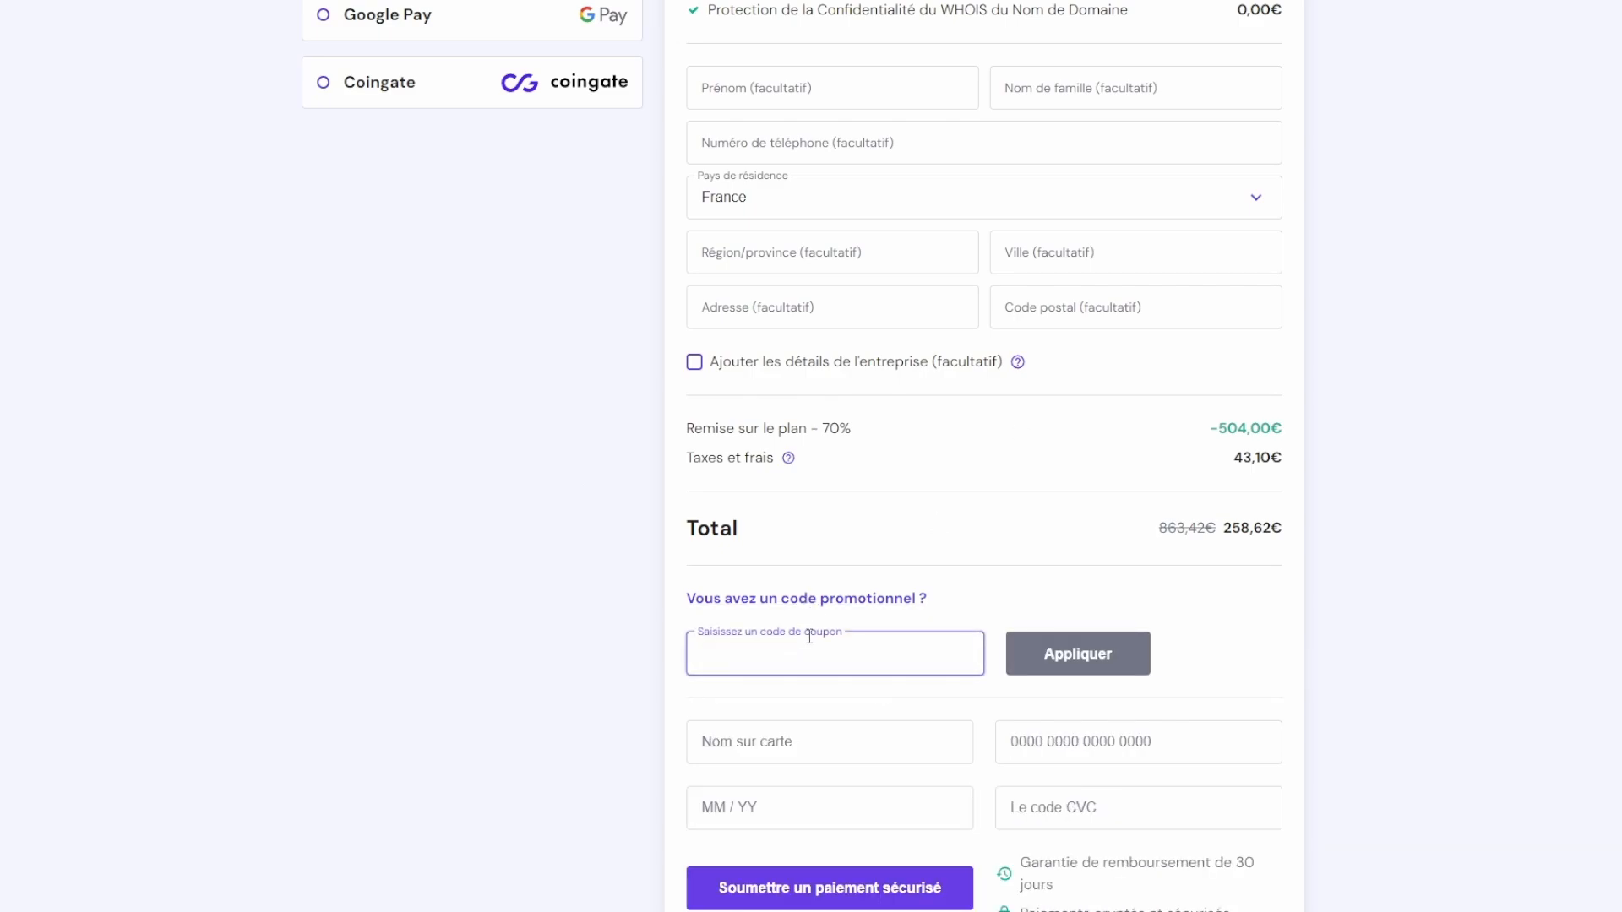
type("FORMATIONVIDEO")
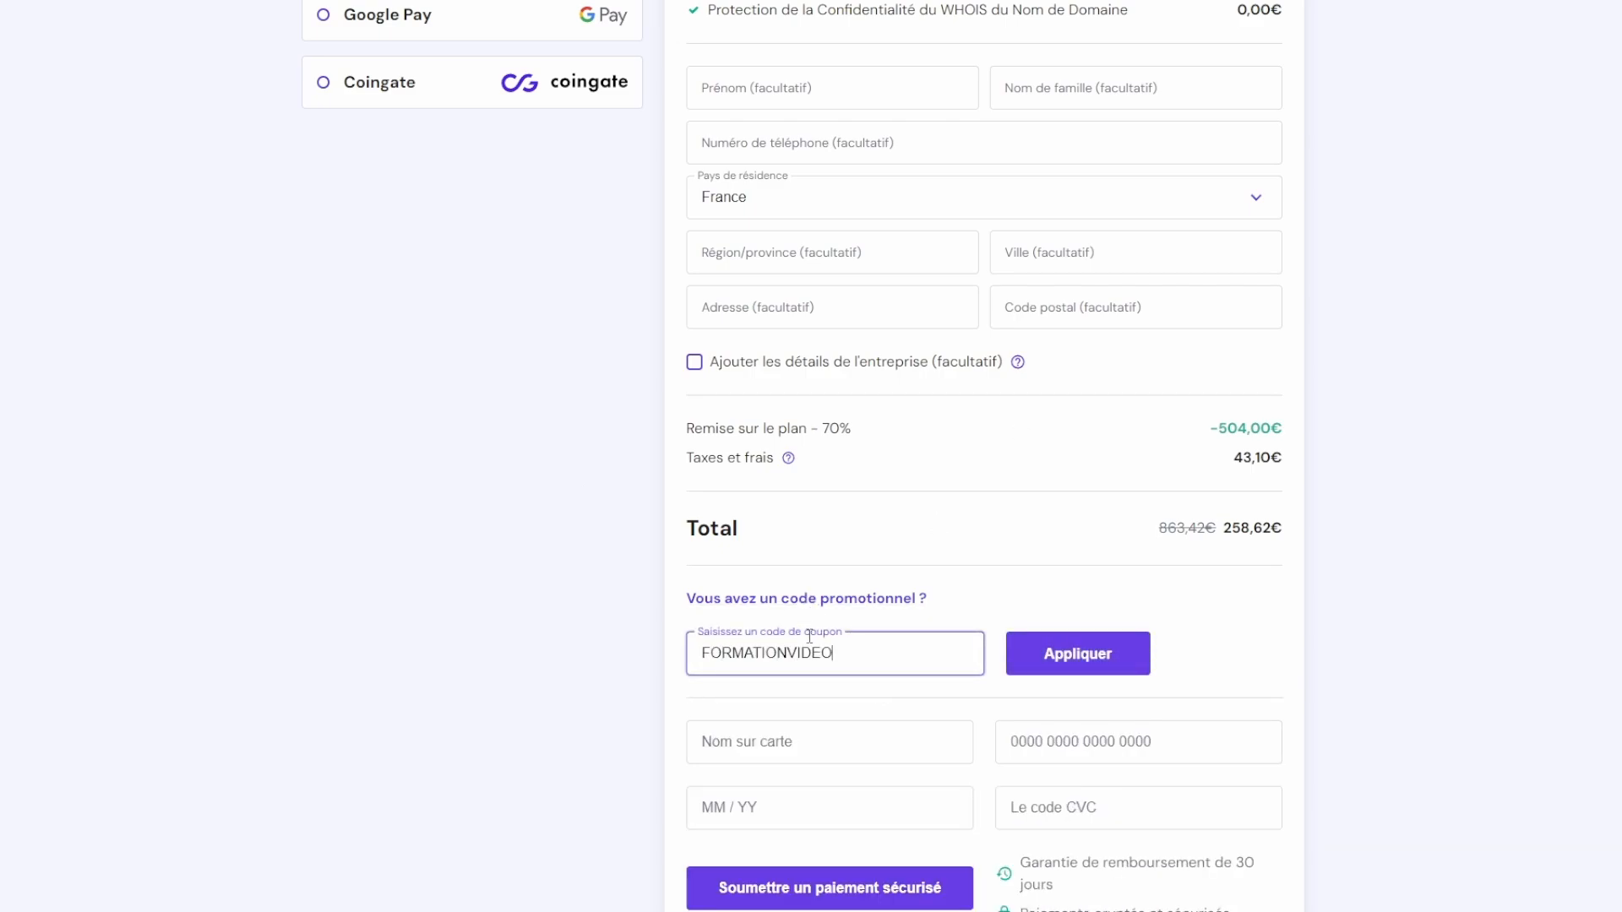
left_click(1072, 663)
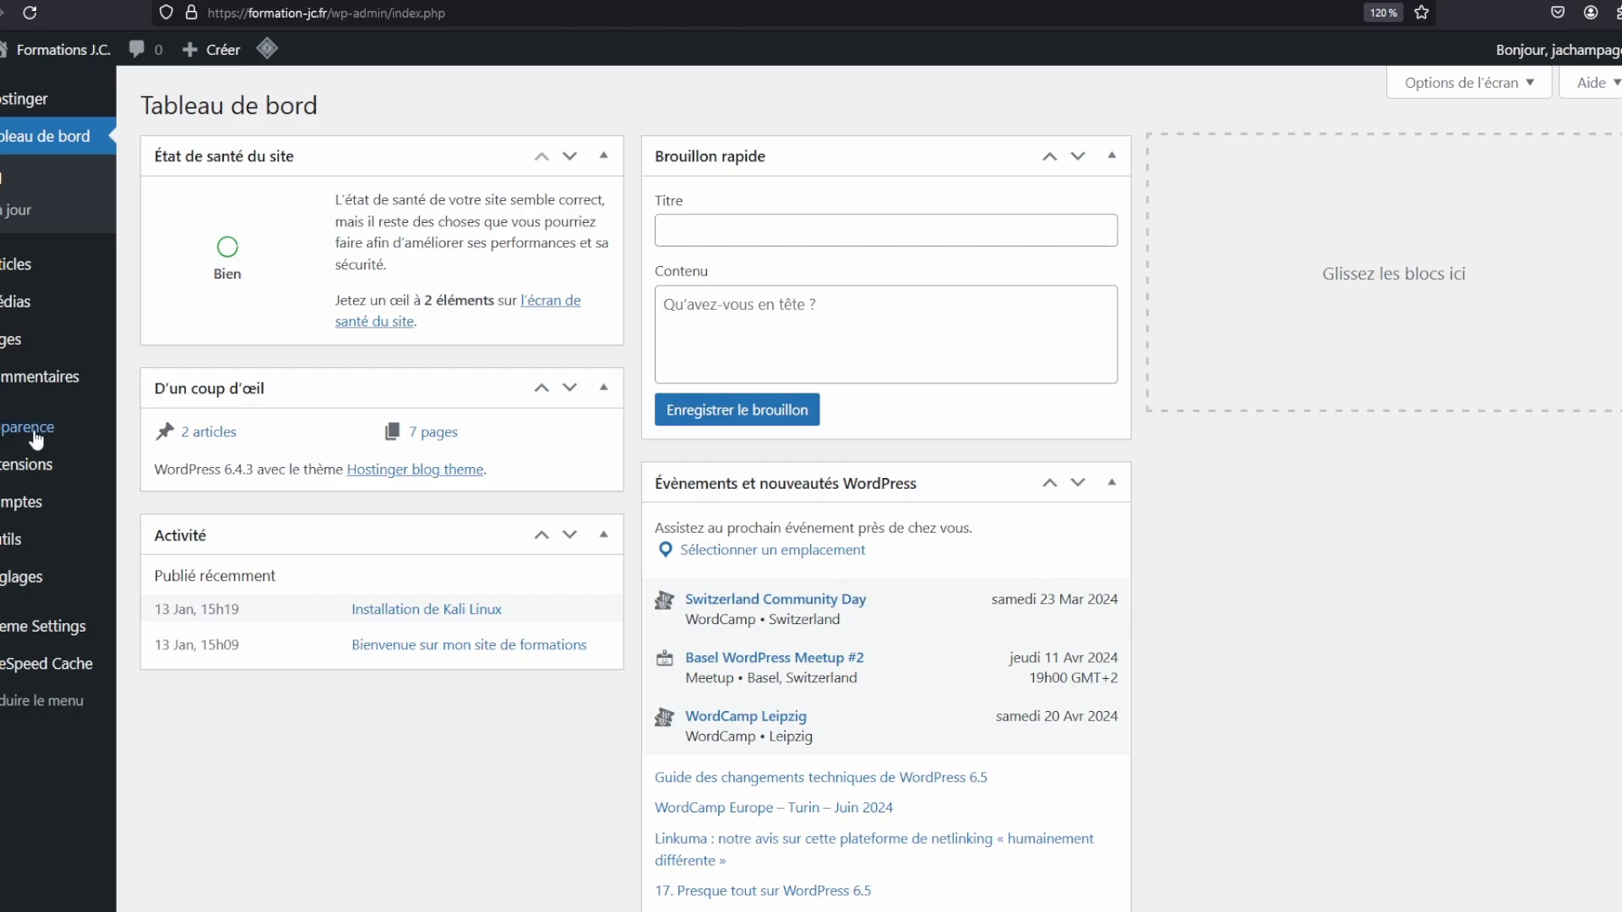
Switch from the WordPress dashboard to the public Formations J.C. site and examine the biography text on its home page
mouse_move(33, 431)
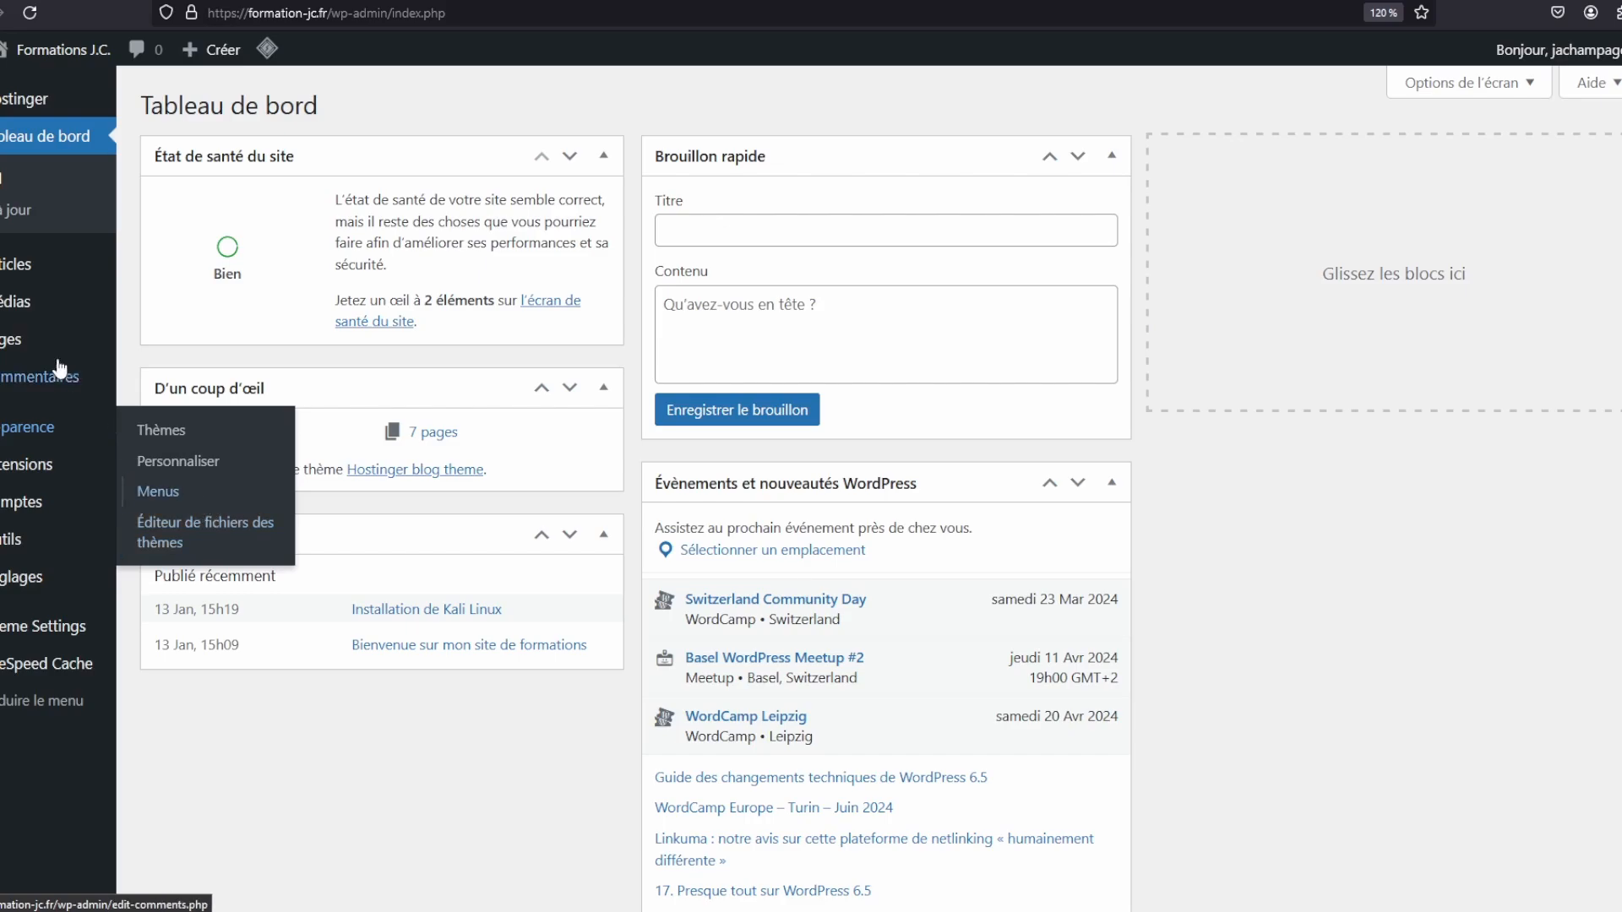
key("ctrl+Tab")
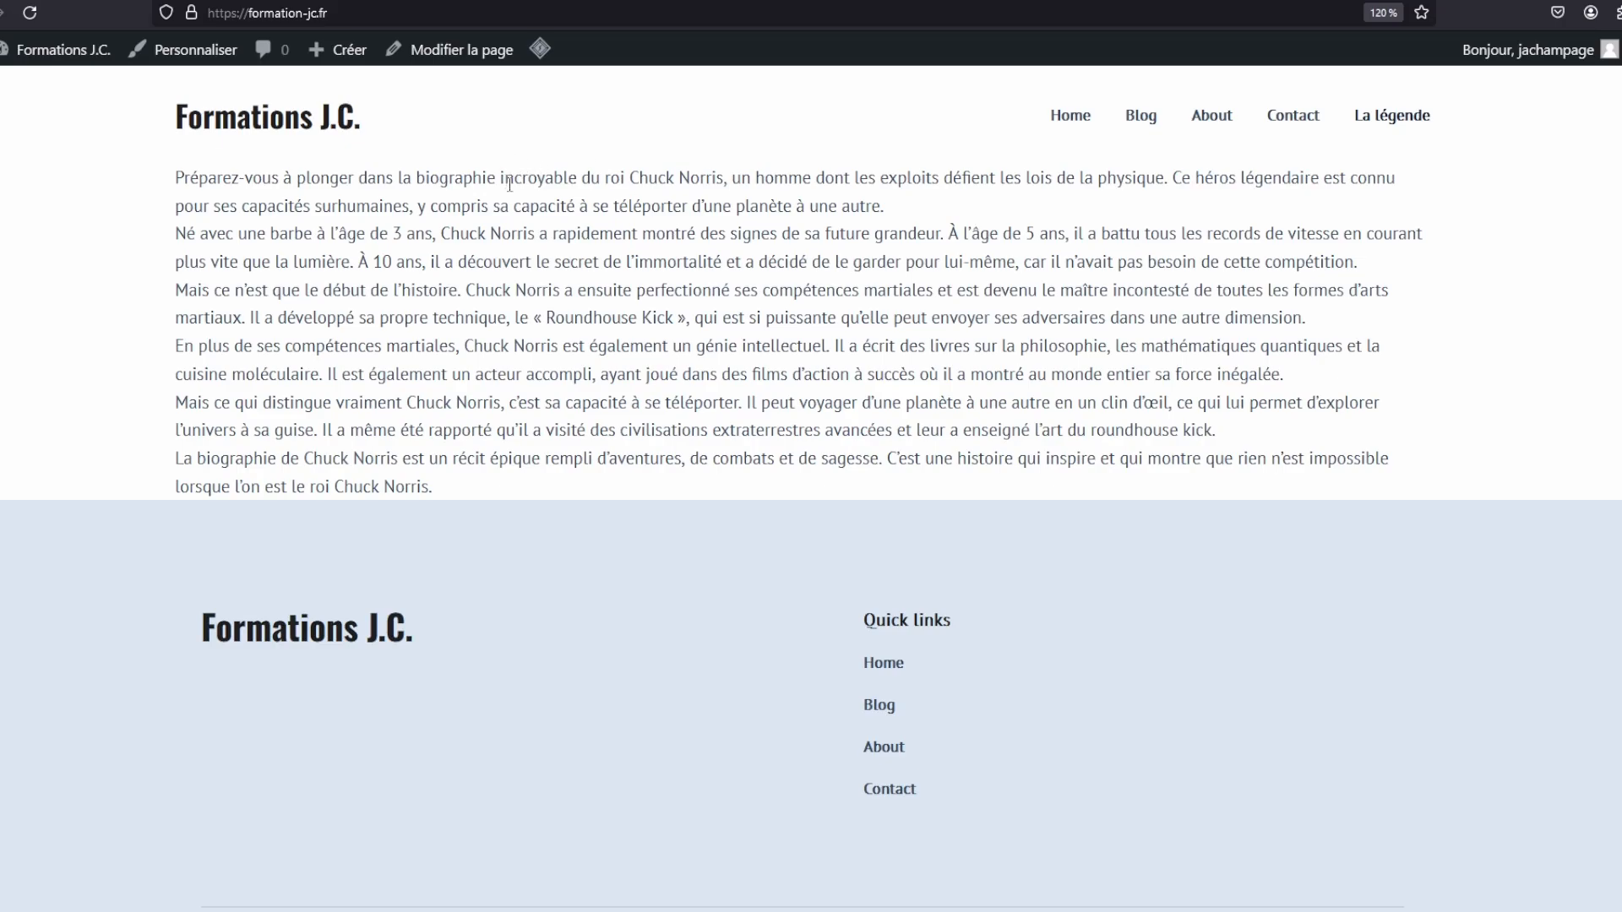
left_click_drag(504, 178, 691, 318)
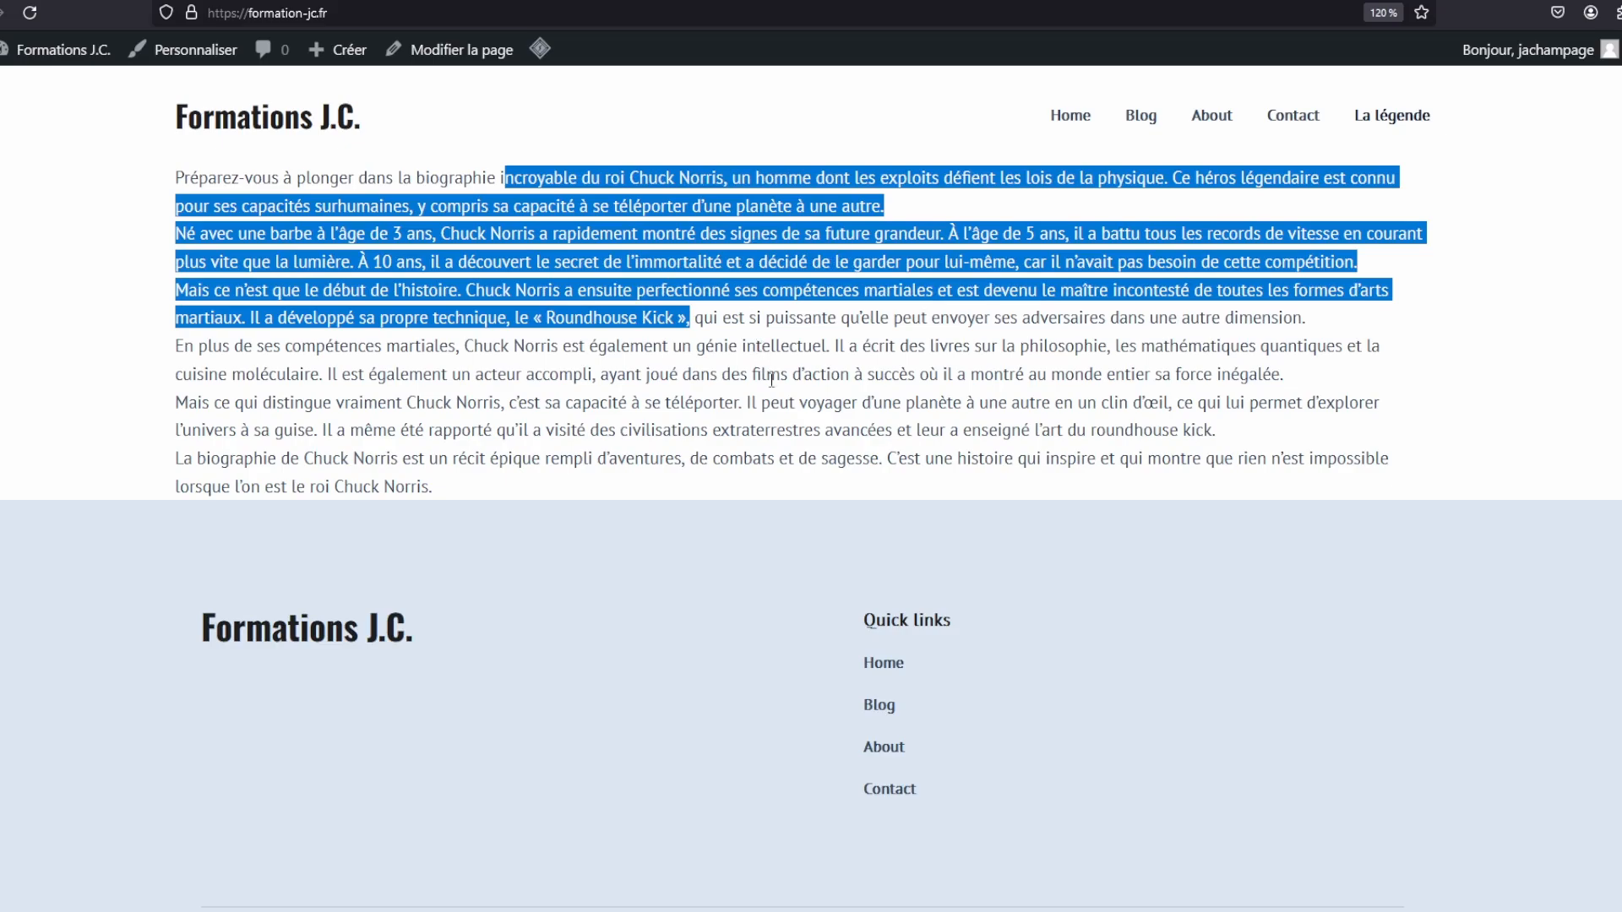
left_click(777, 283)
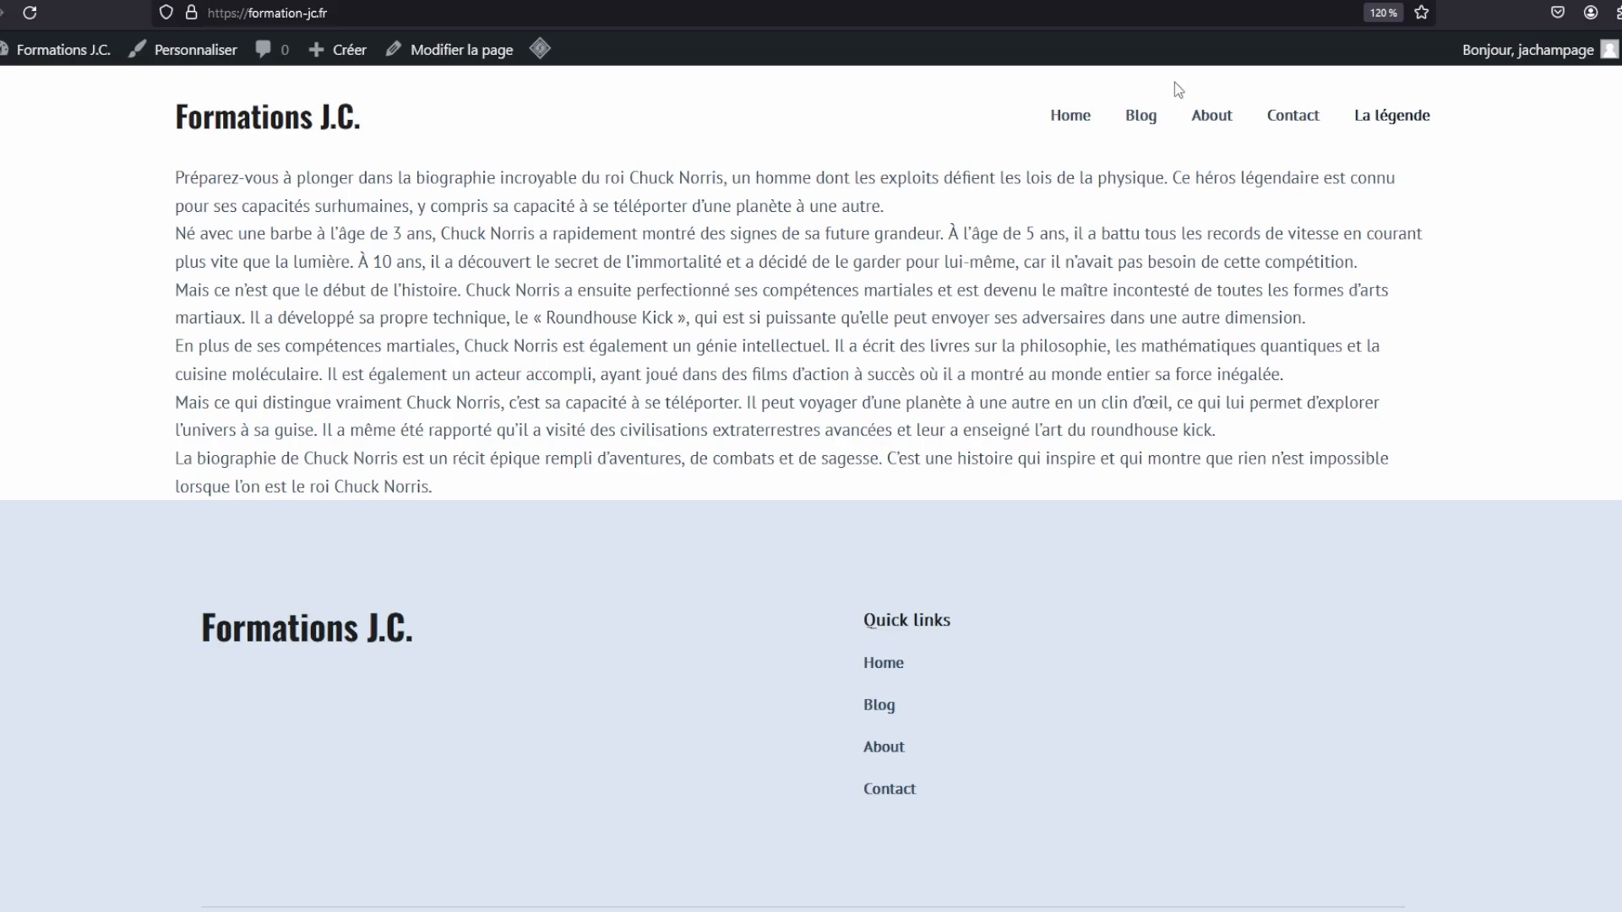
Look through the site's Blog, Contact, About and La légende pages using its navigation bar
left_click(1139, 116)
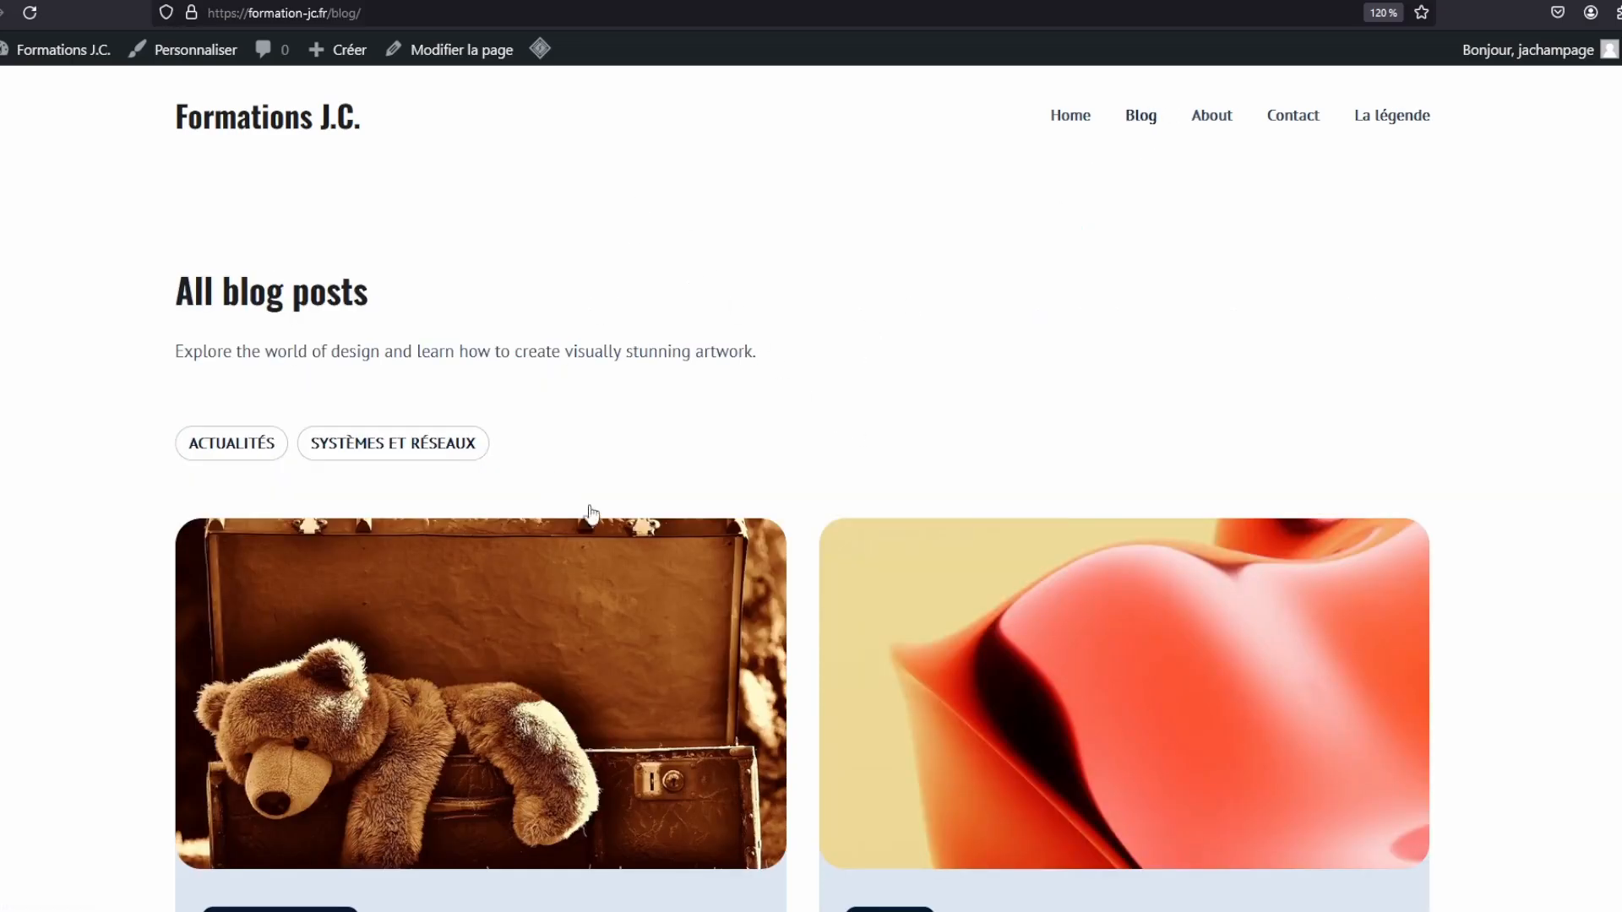
scroll(612, 535, "down", 15)
scroll(612, 535, "up", 15)
left_click(1290, 117)
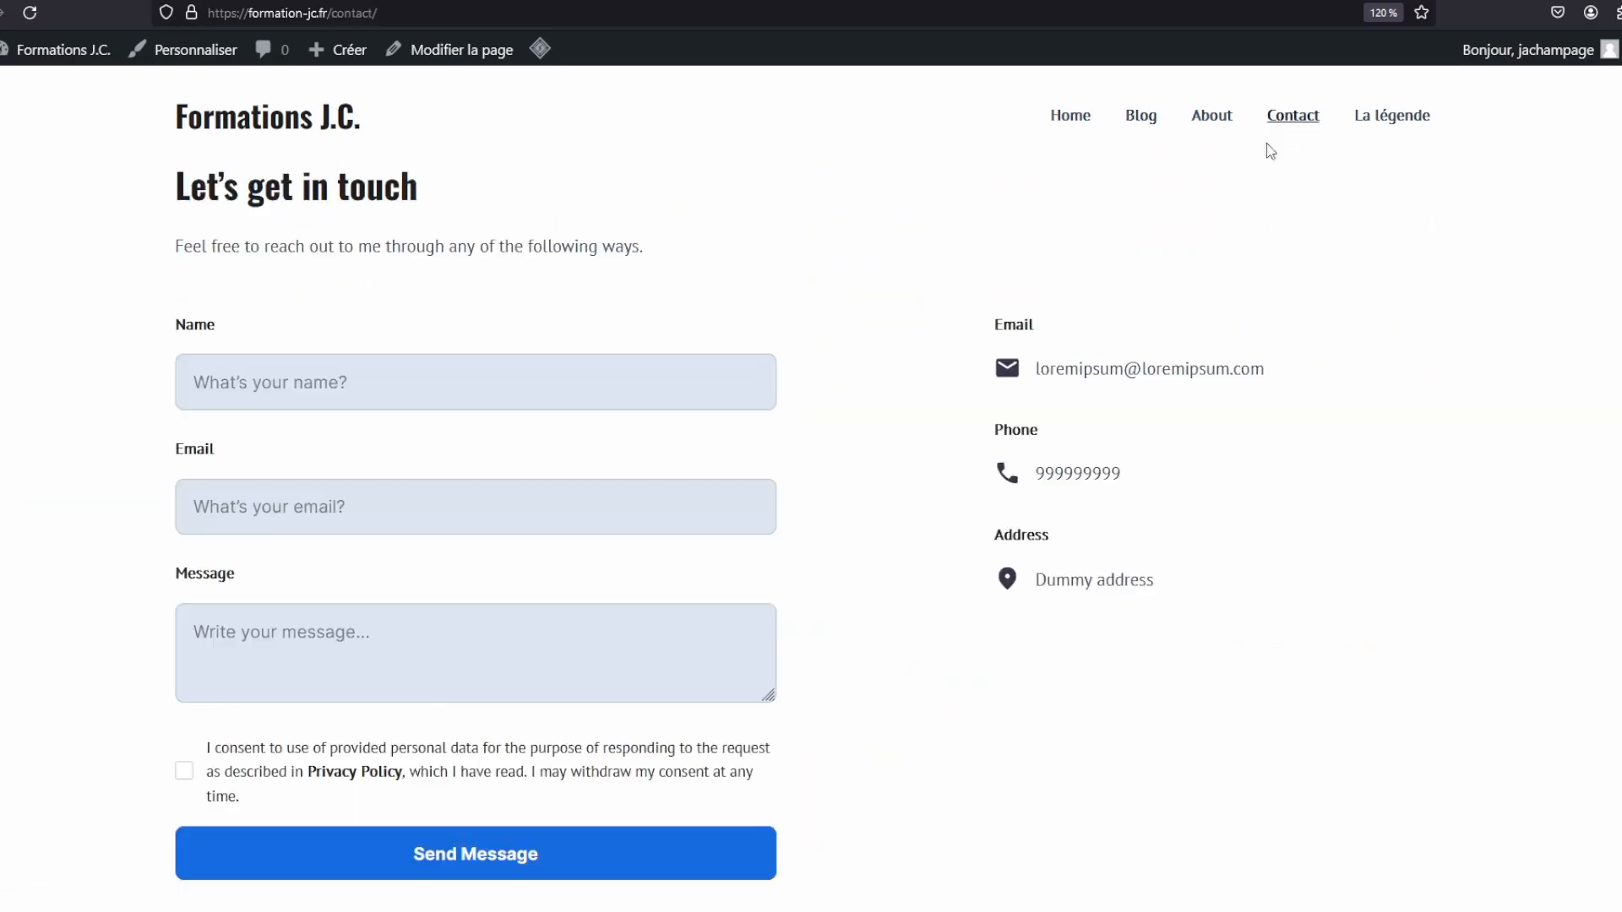
left_click(1212, 116)
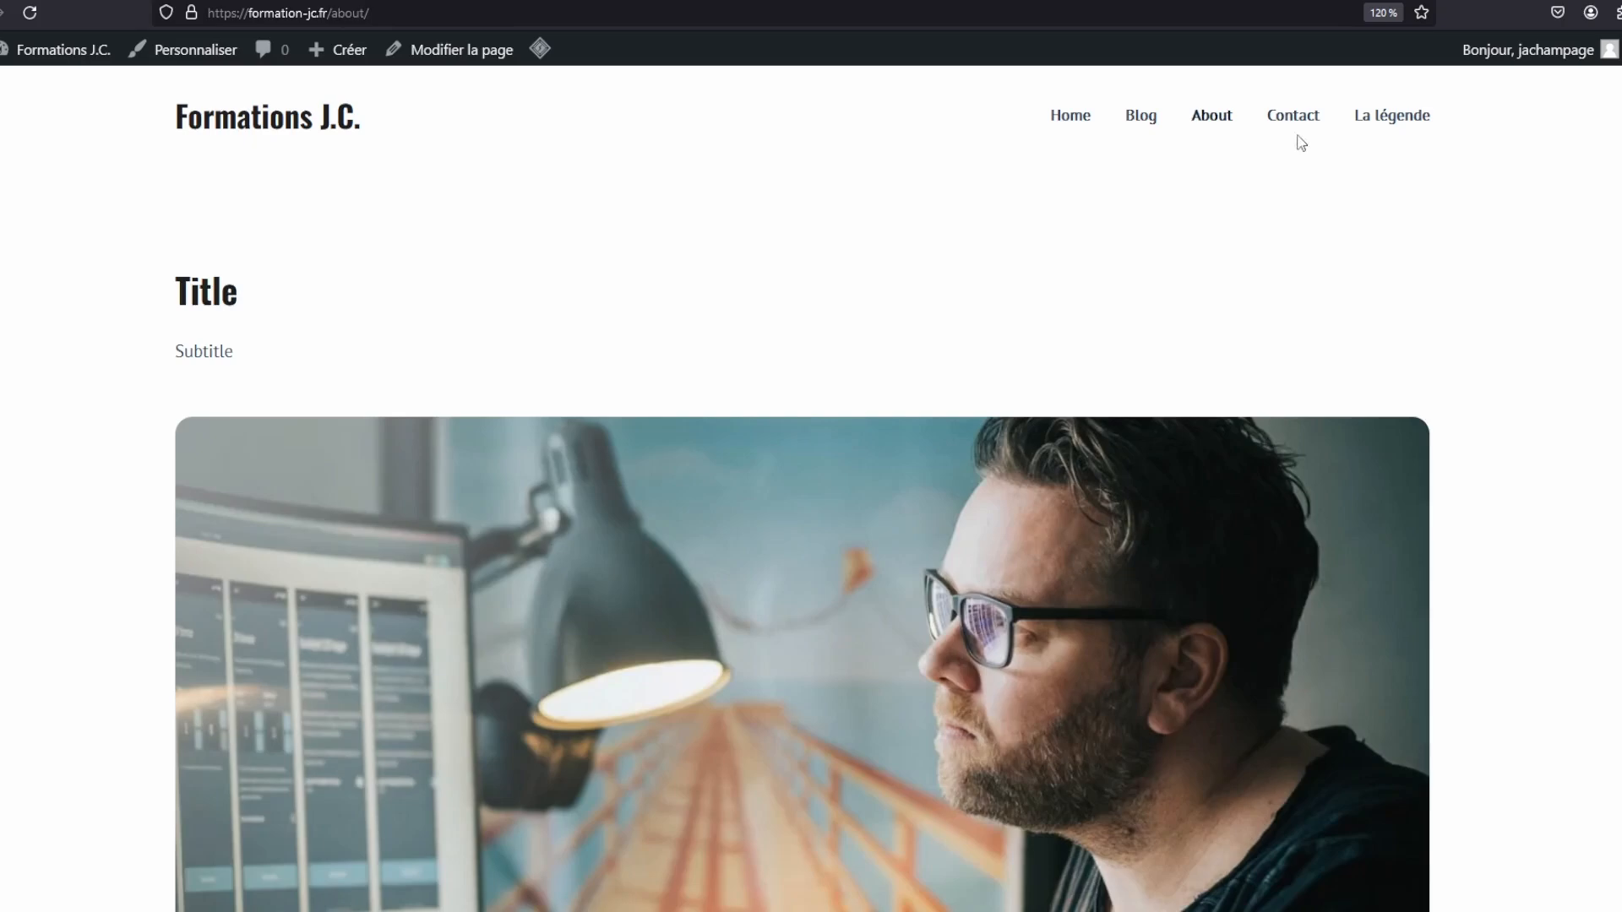
left_click(1384, 115)
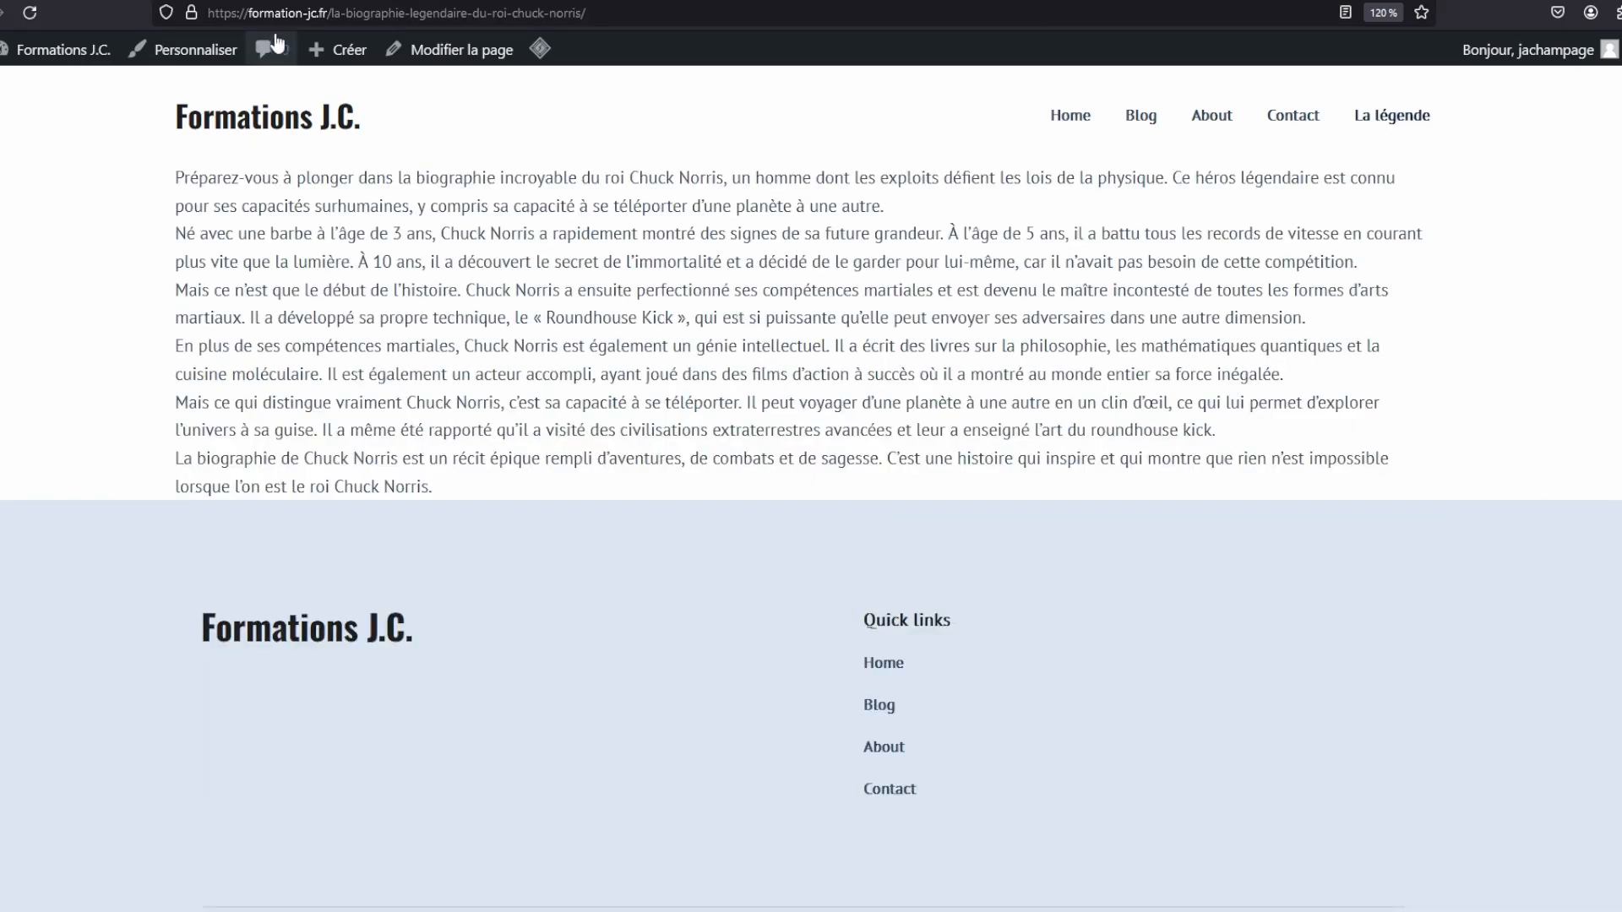
Return to the WordPress dashboard and open the Themes page to view the active Hostinger blog theme
left_click(283, 1)
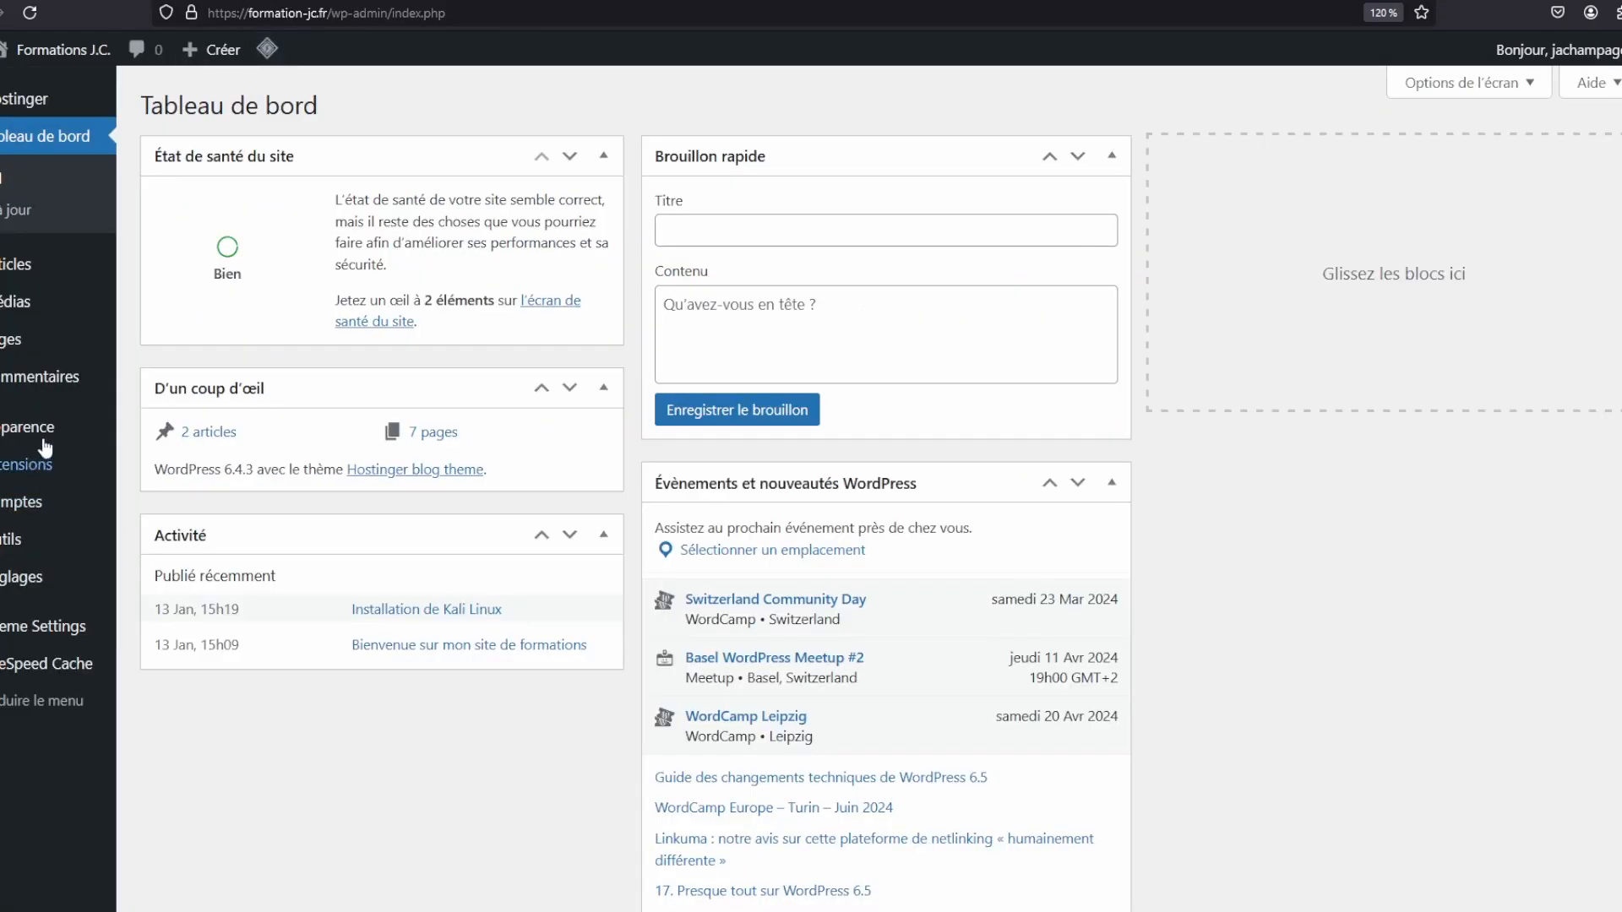
mouse_move(49, 435)
left_click(191, 433)
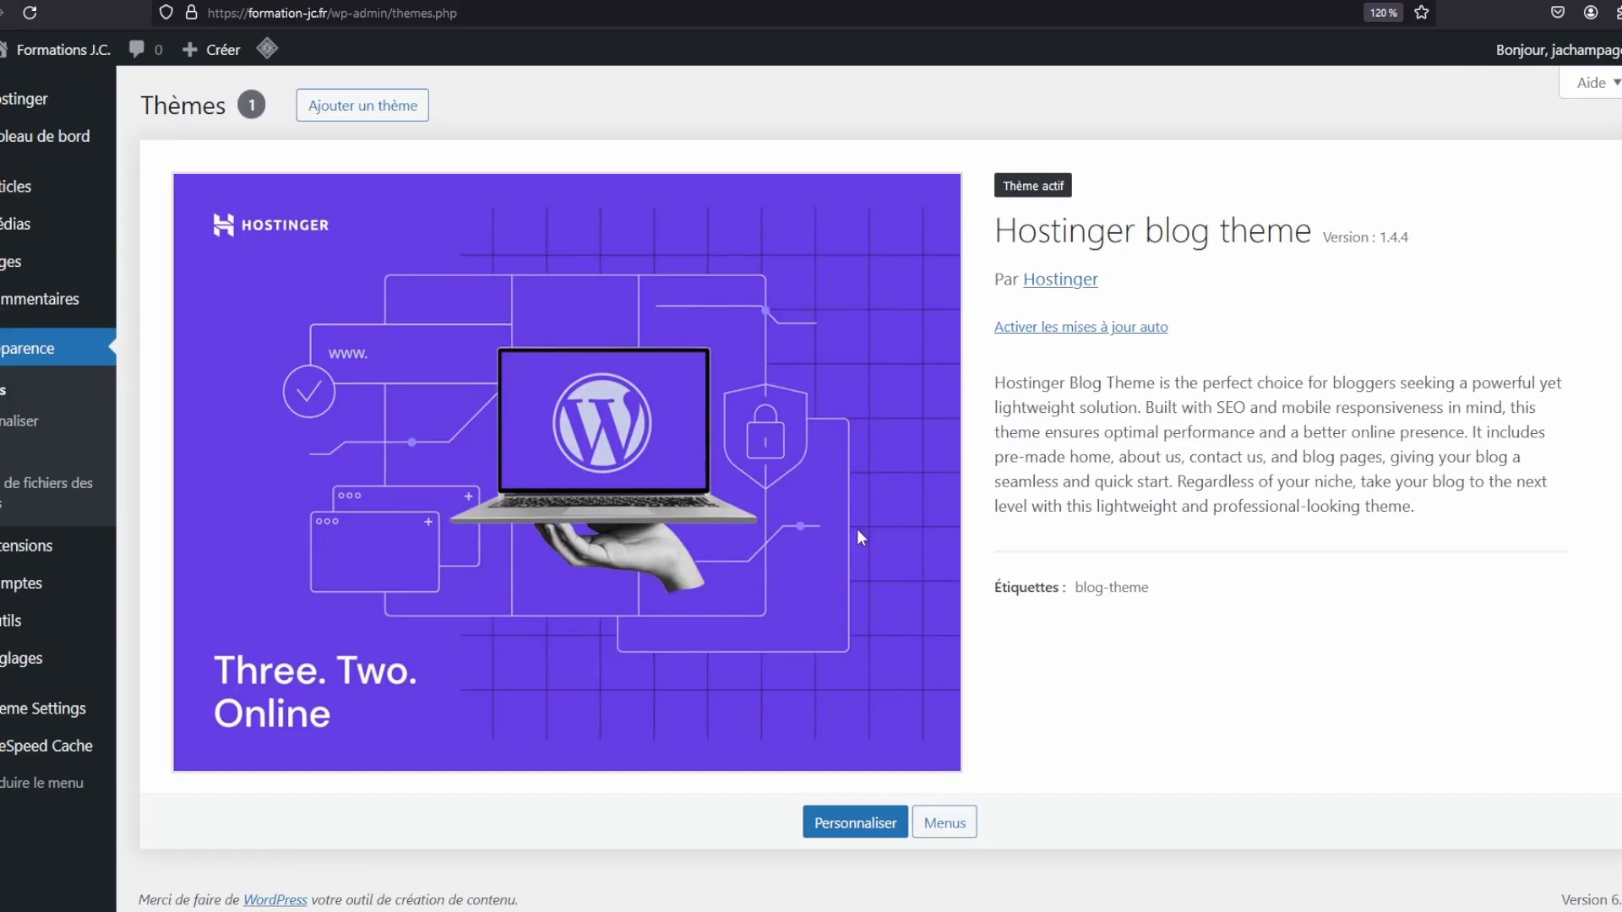
scroll(887, 562, "down", 1)
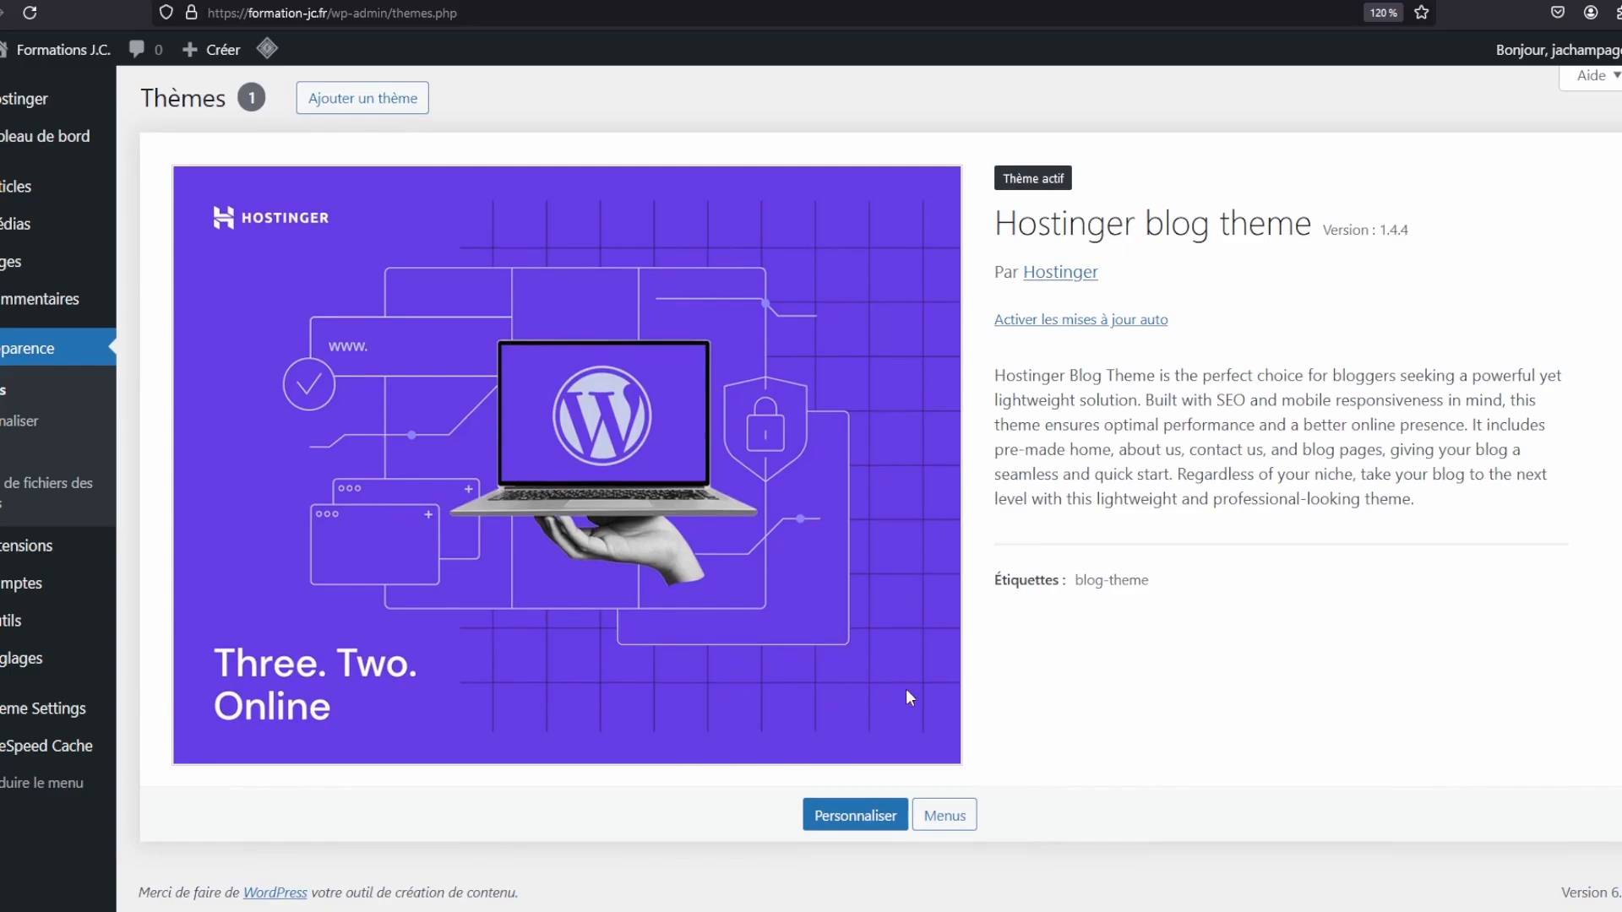
View the theme's menu management page and its live customizer, then close the customizer
left_click(960, 818)
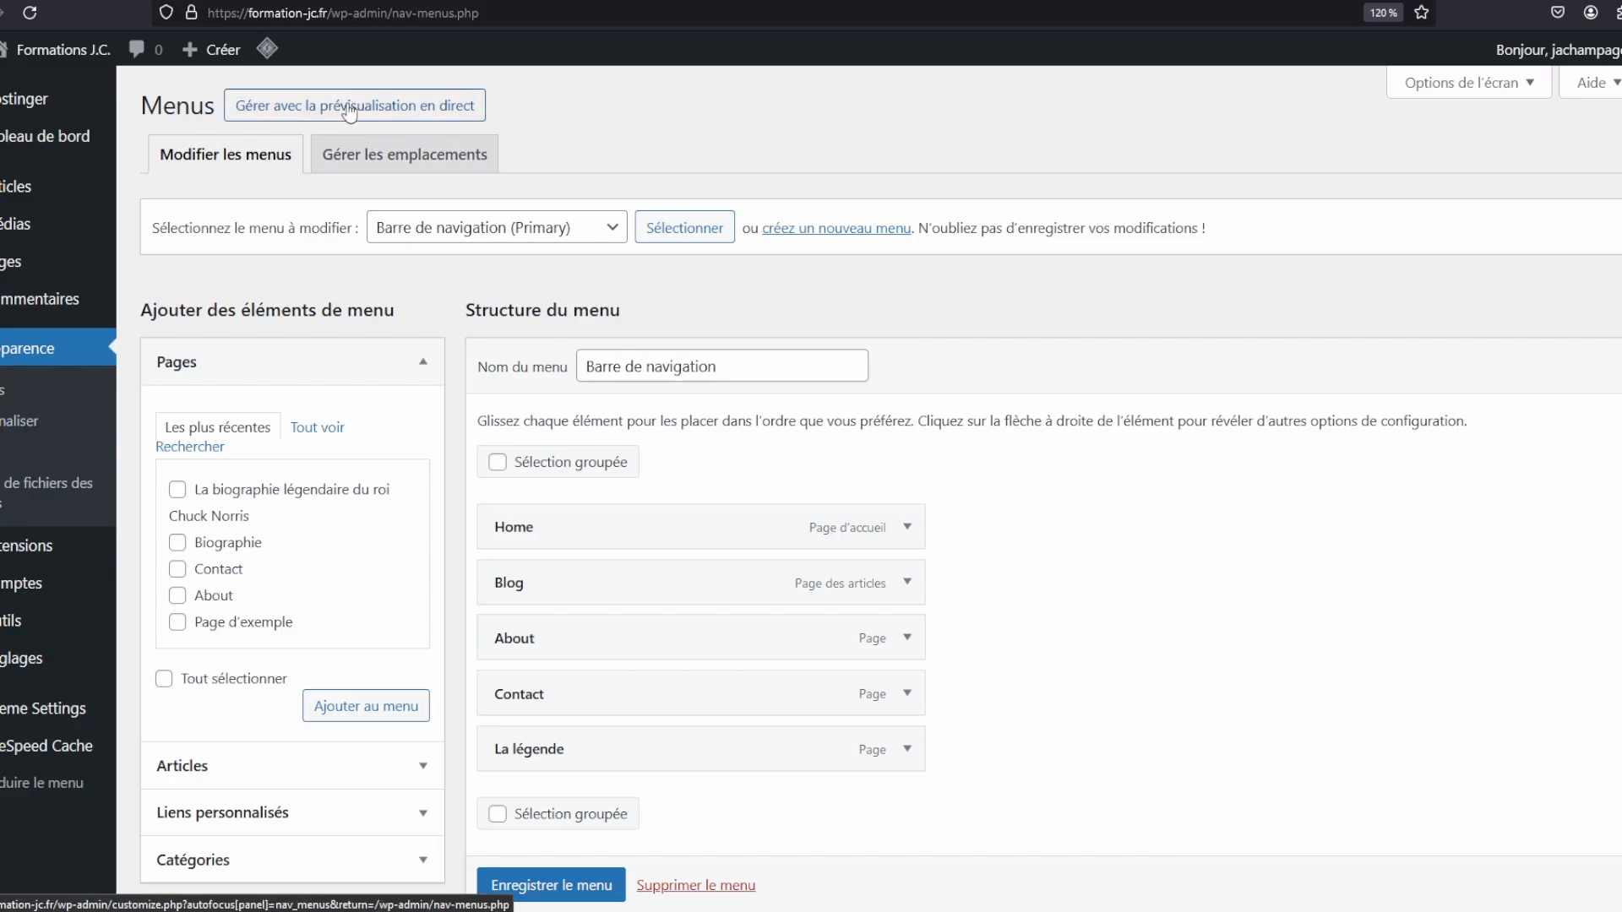
left_click(9, 391)
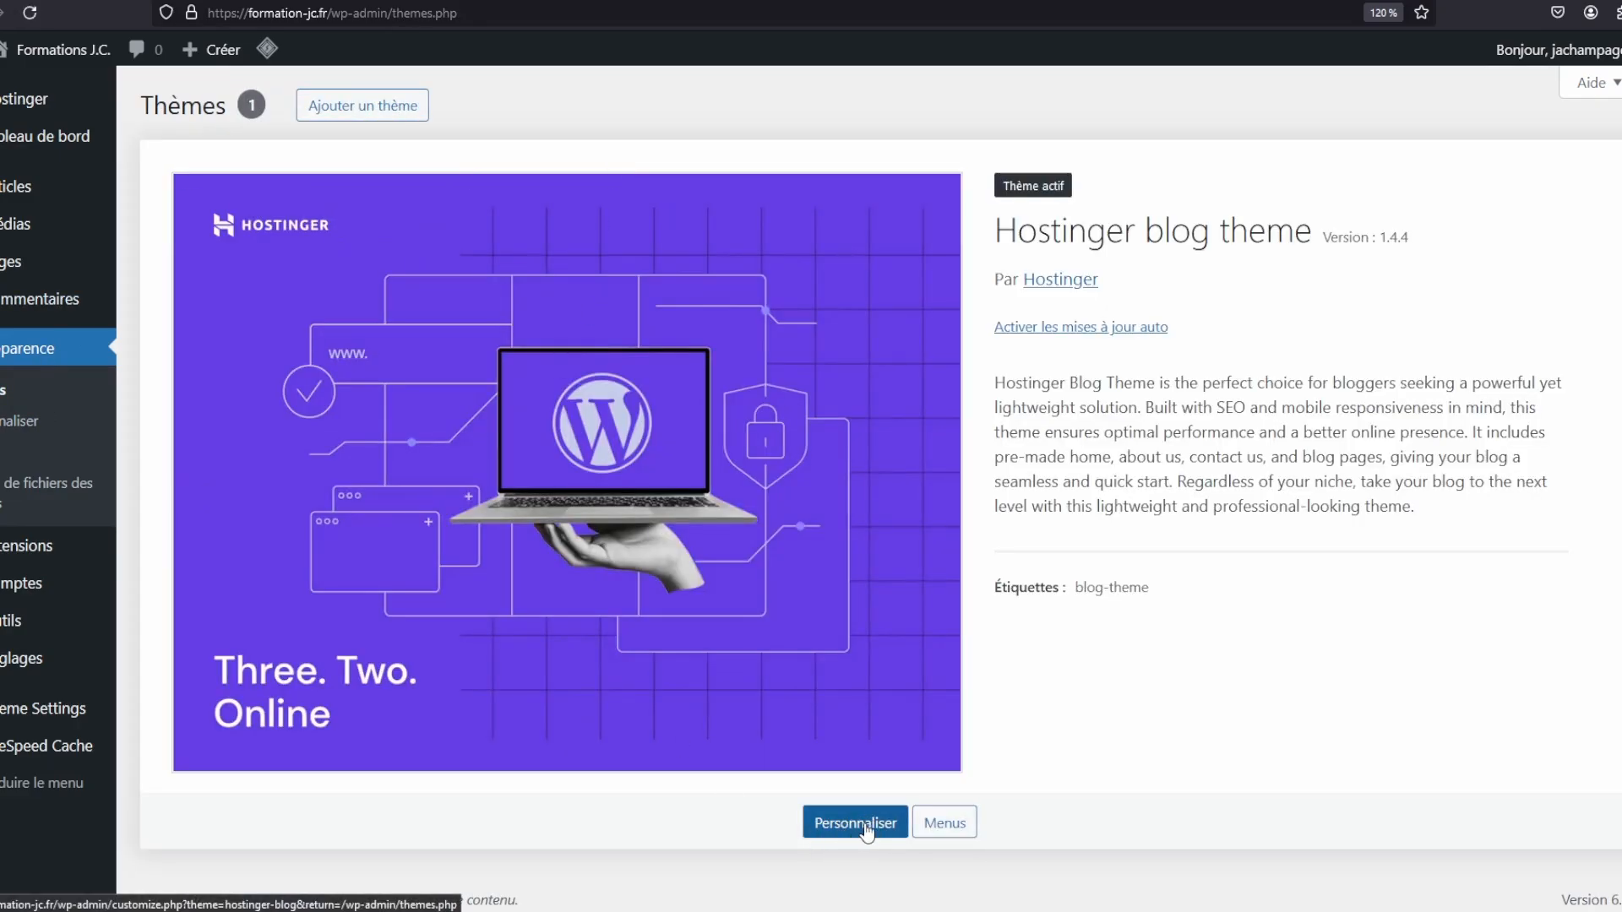
left_click(24, 425)
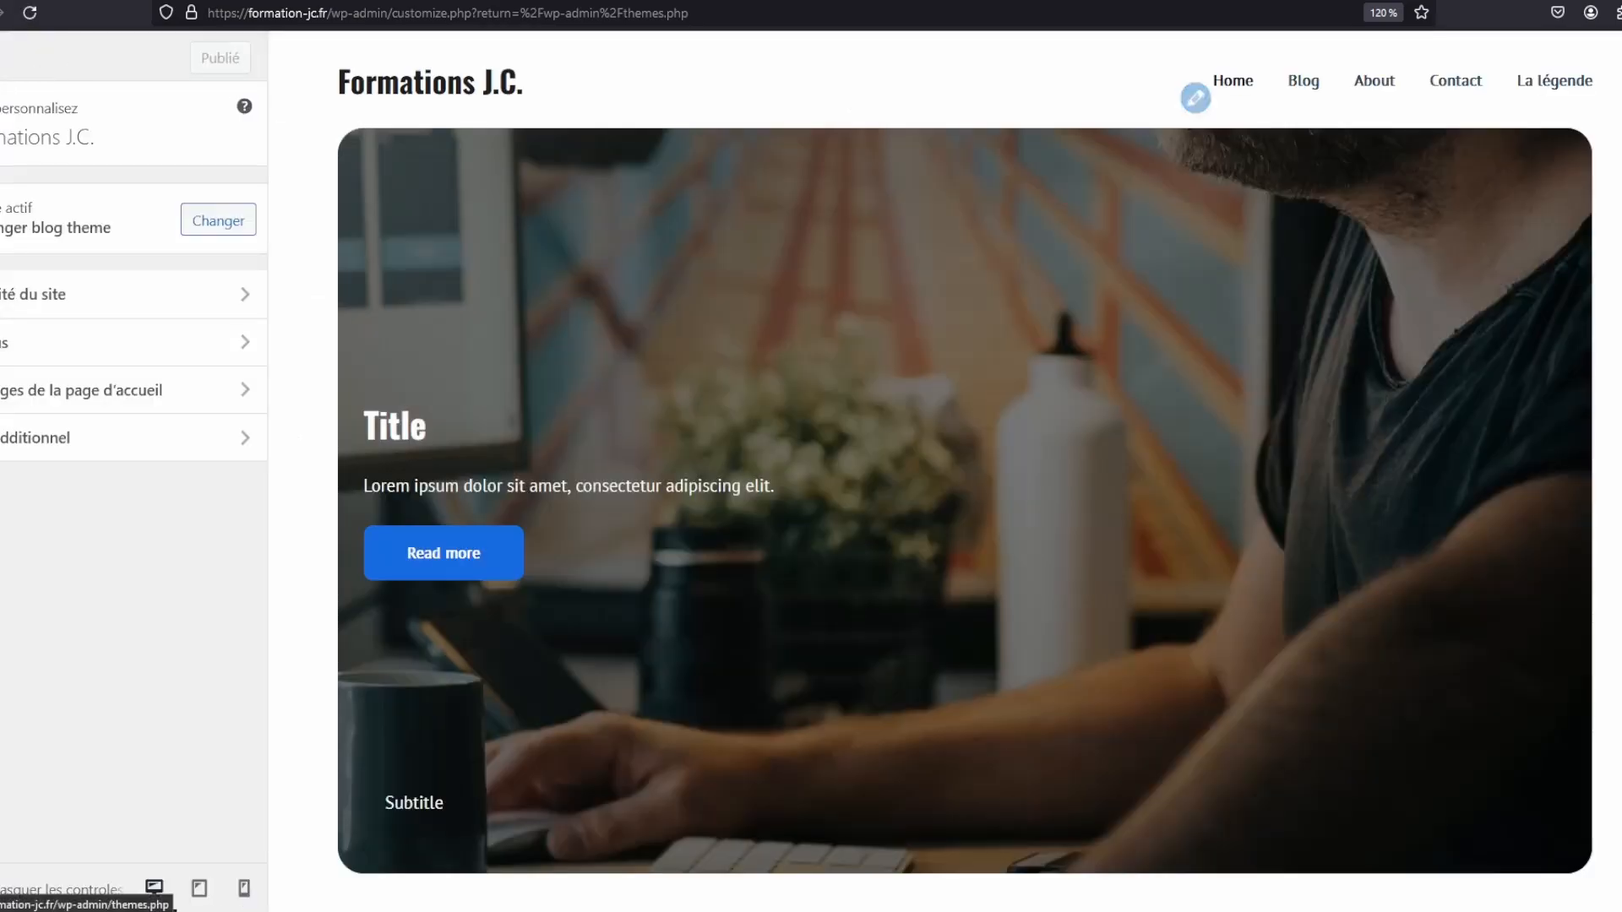
left_click(2, 56)
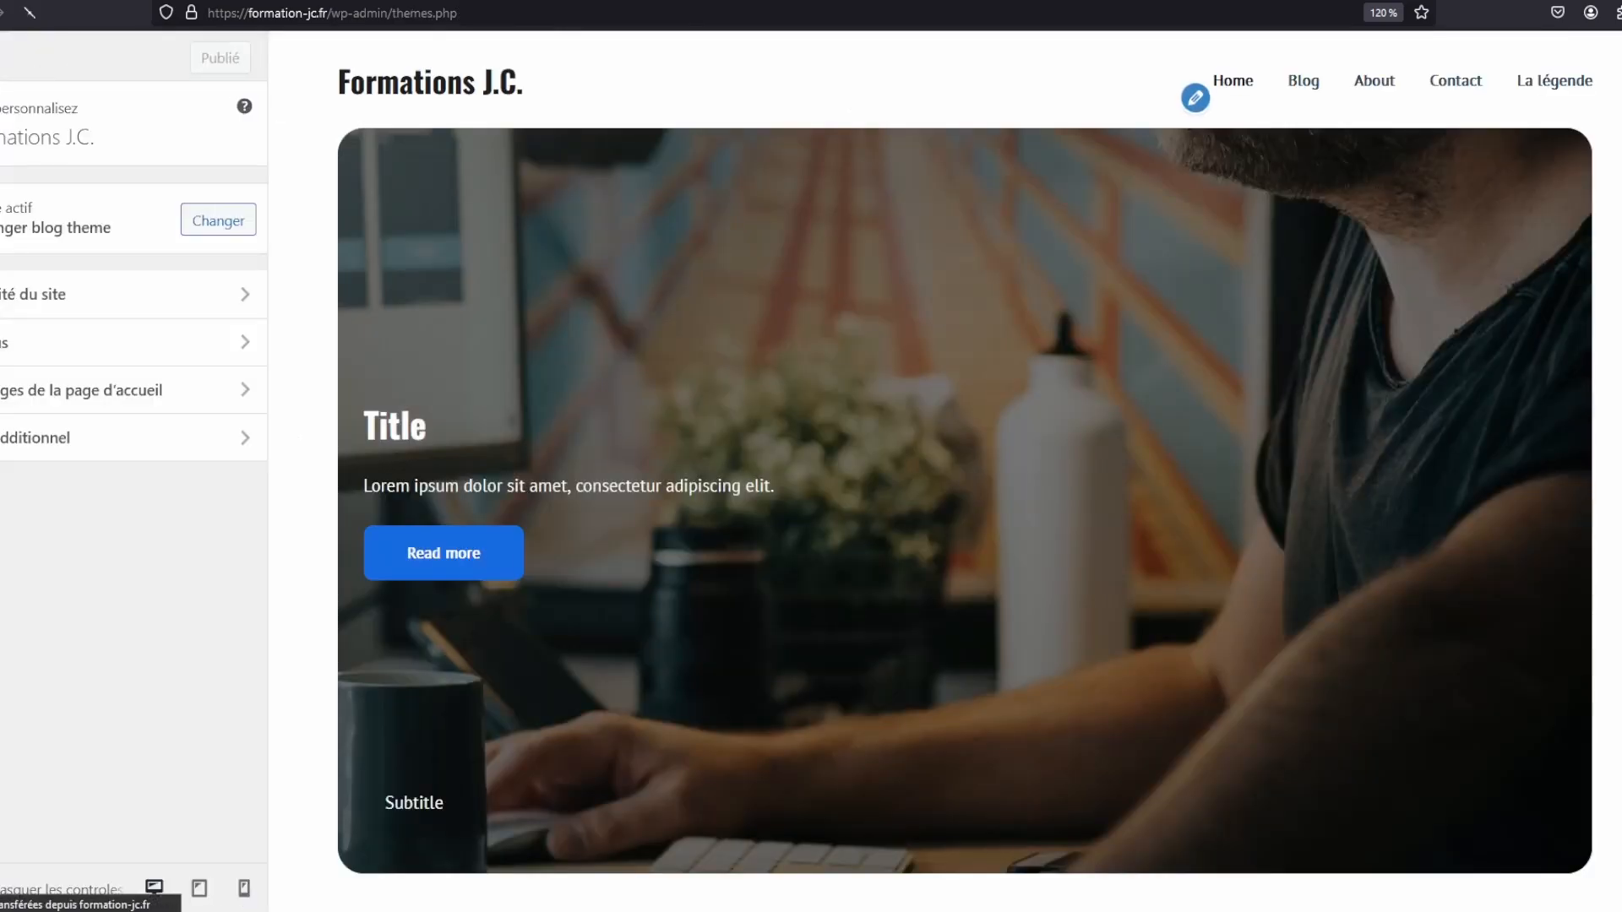
Open the menu editor and examine the items, addable content and settings of the Barre de navigation menu
left_click(85, 456)
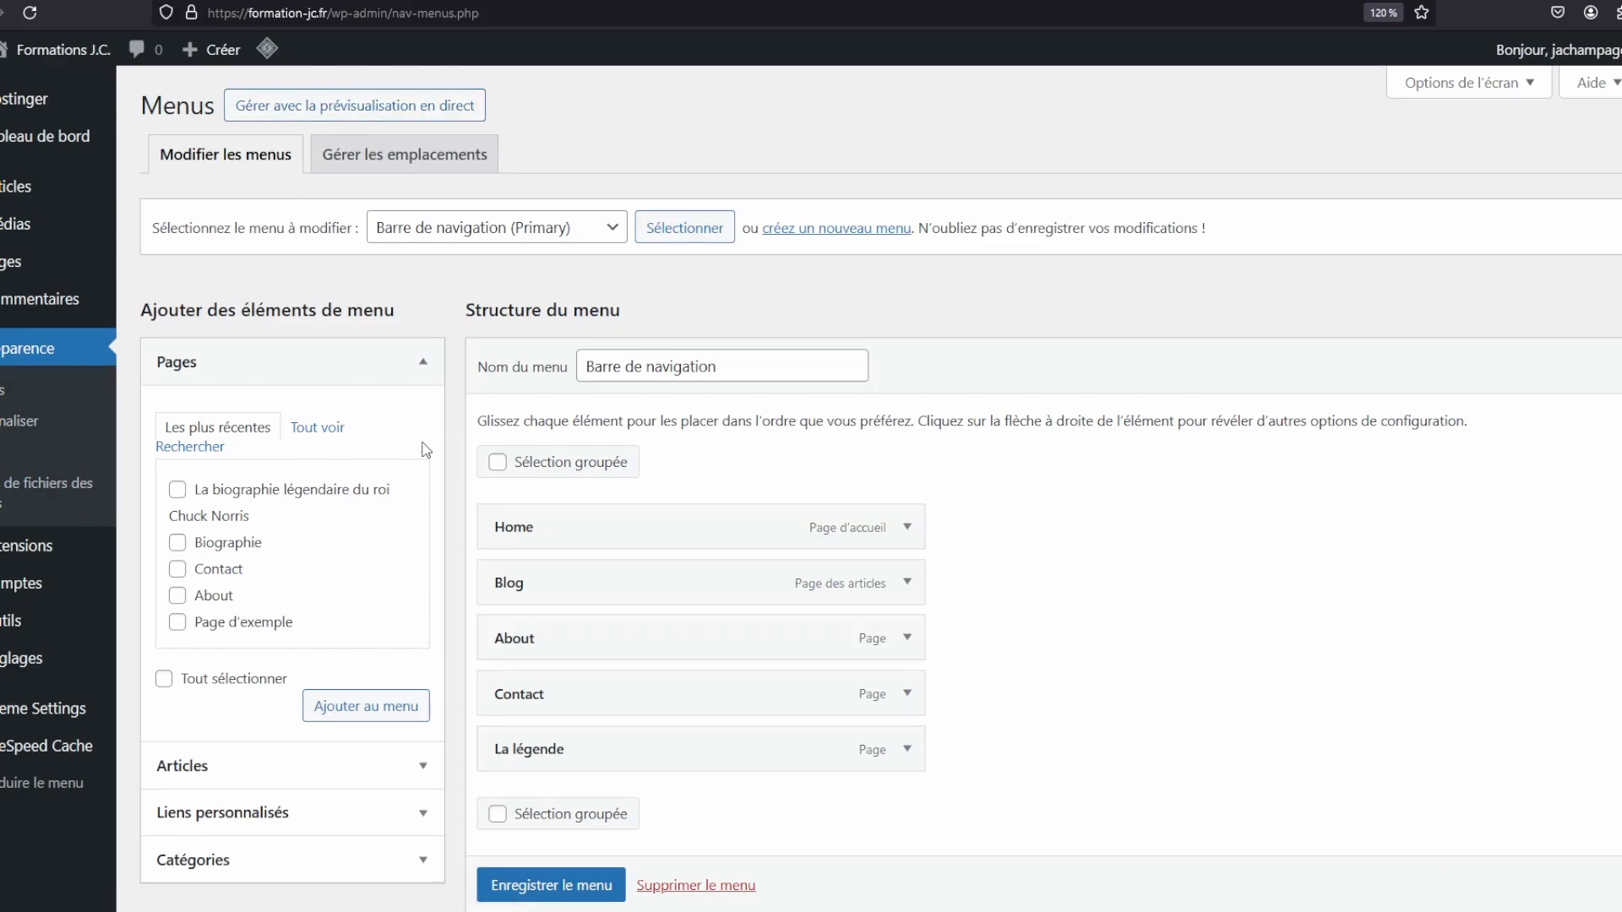
scroll(424, 450, "down", 3)
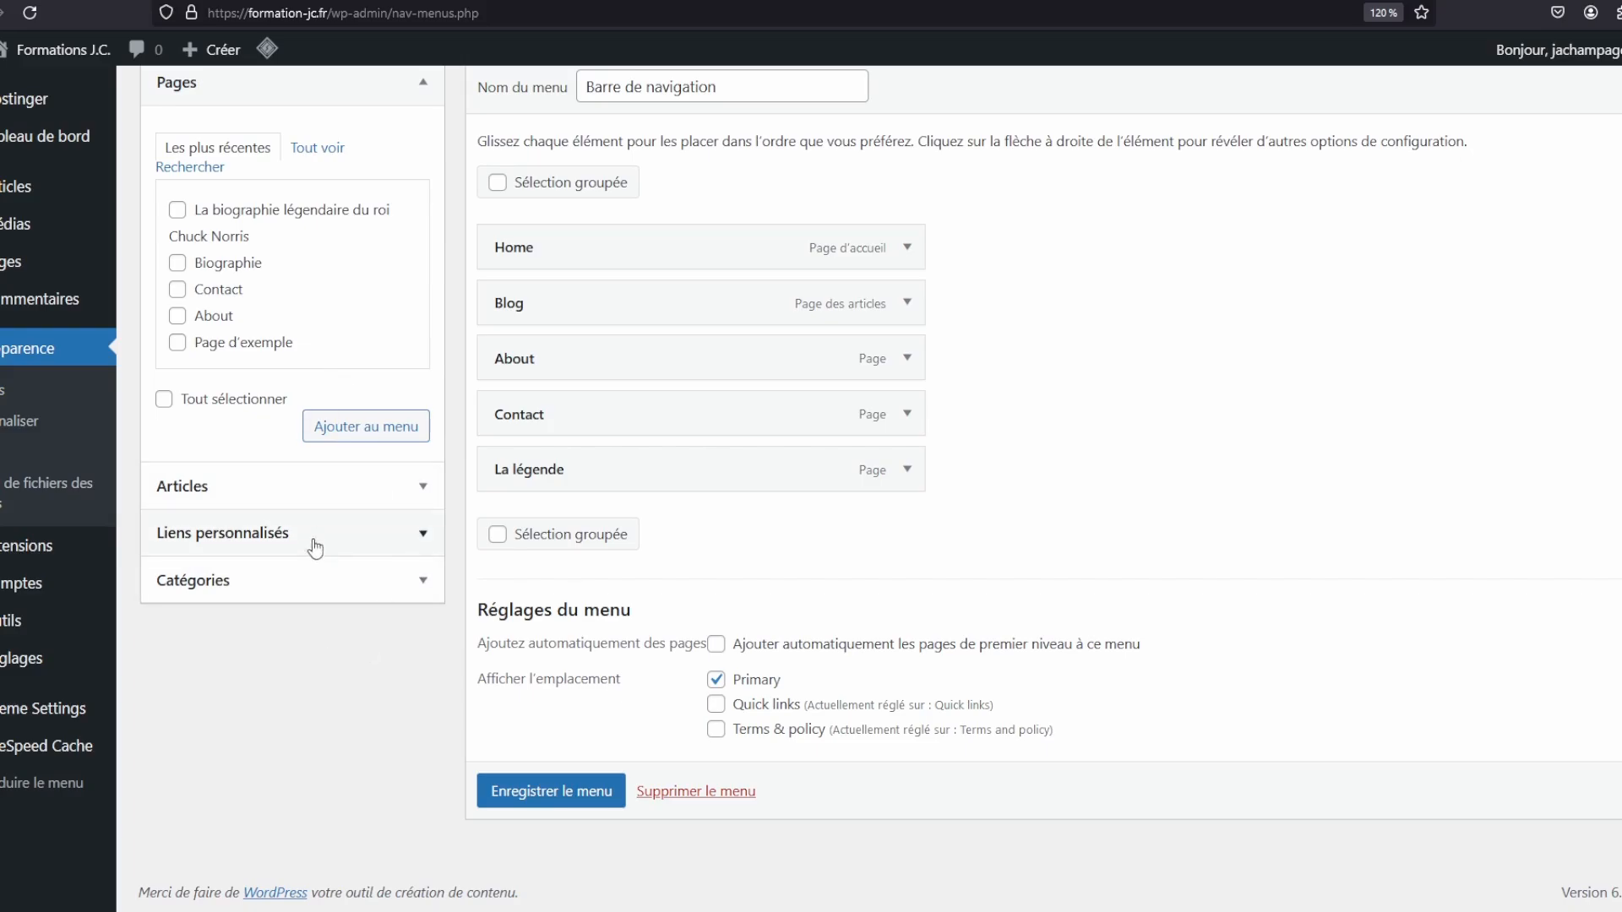
scroll(262, 392, "up", 3)
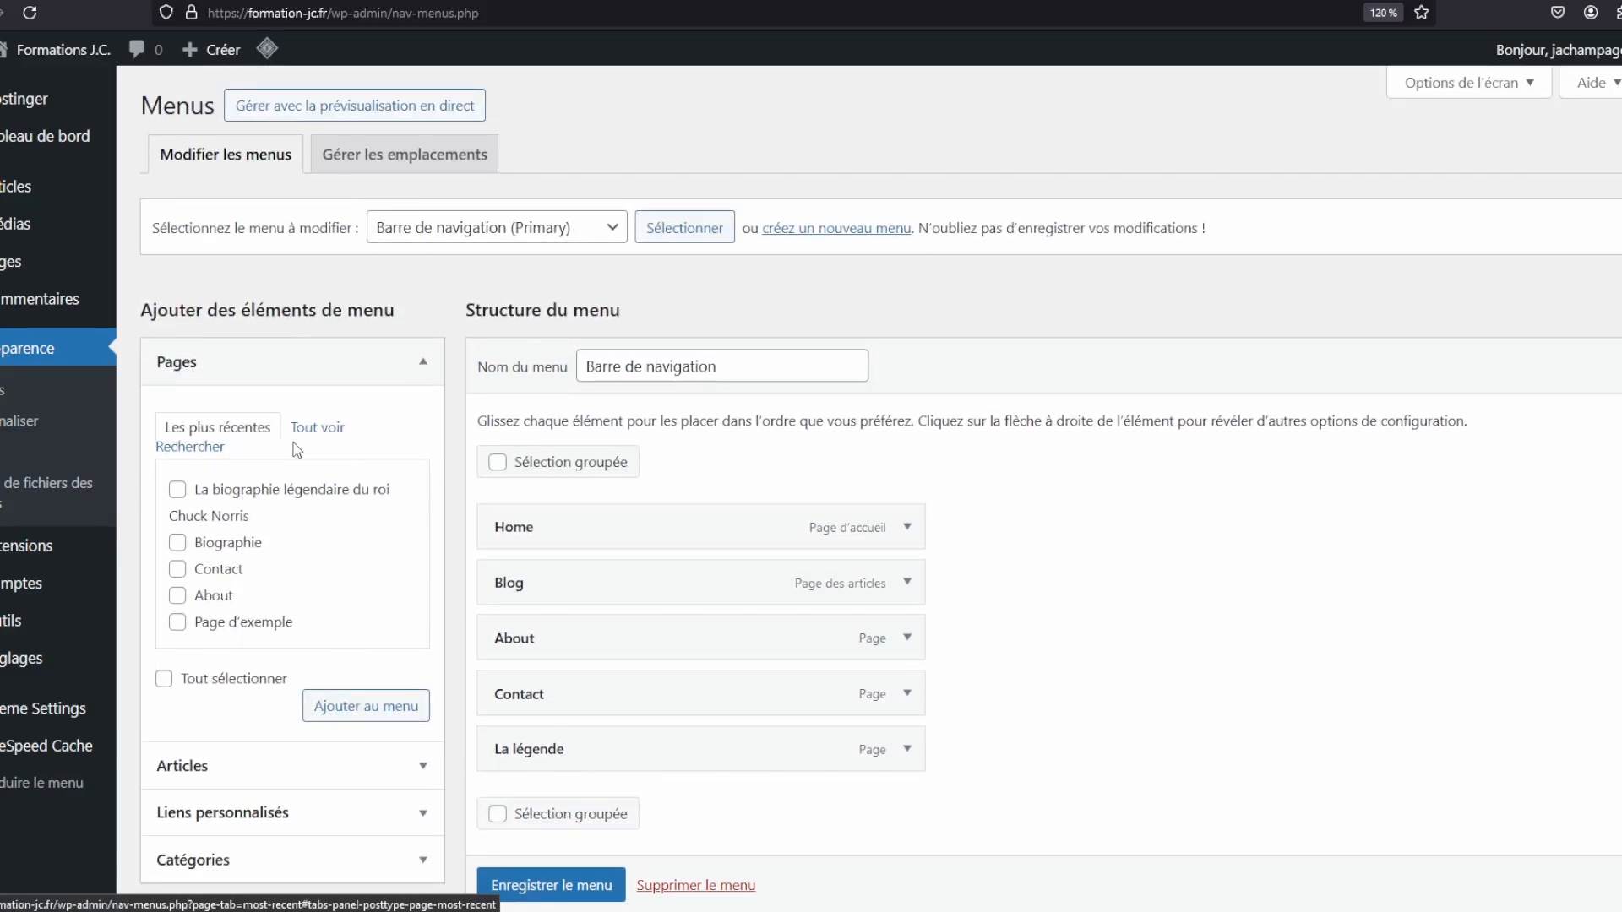
scroll(290, 461, "down", 2)
scroll(290, 462, "down", 2)
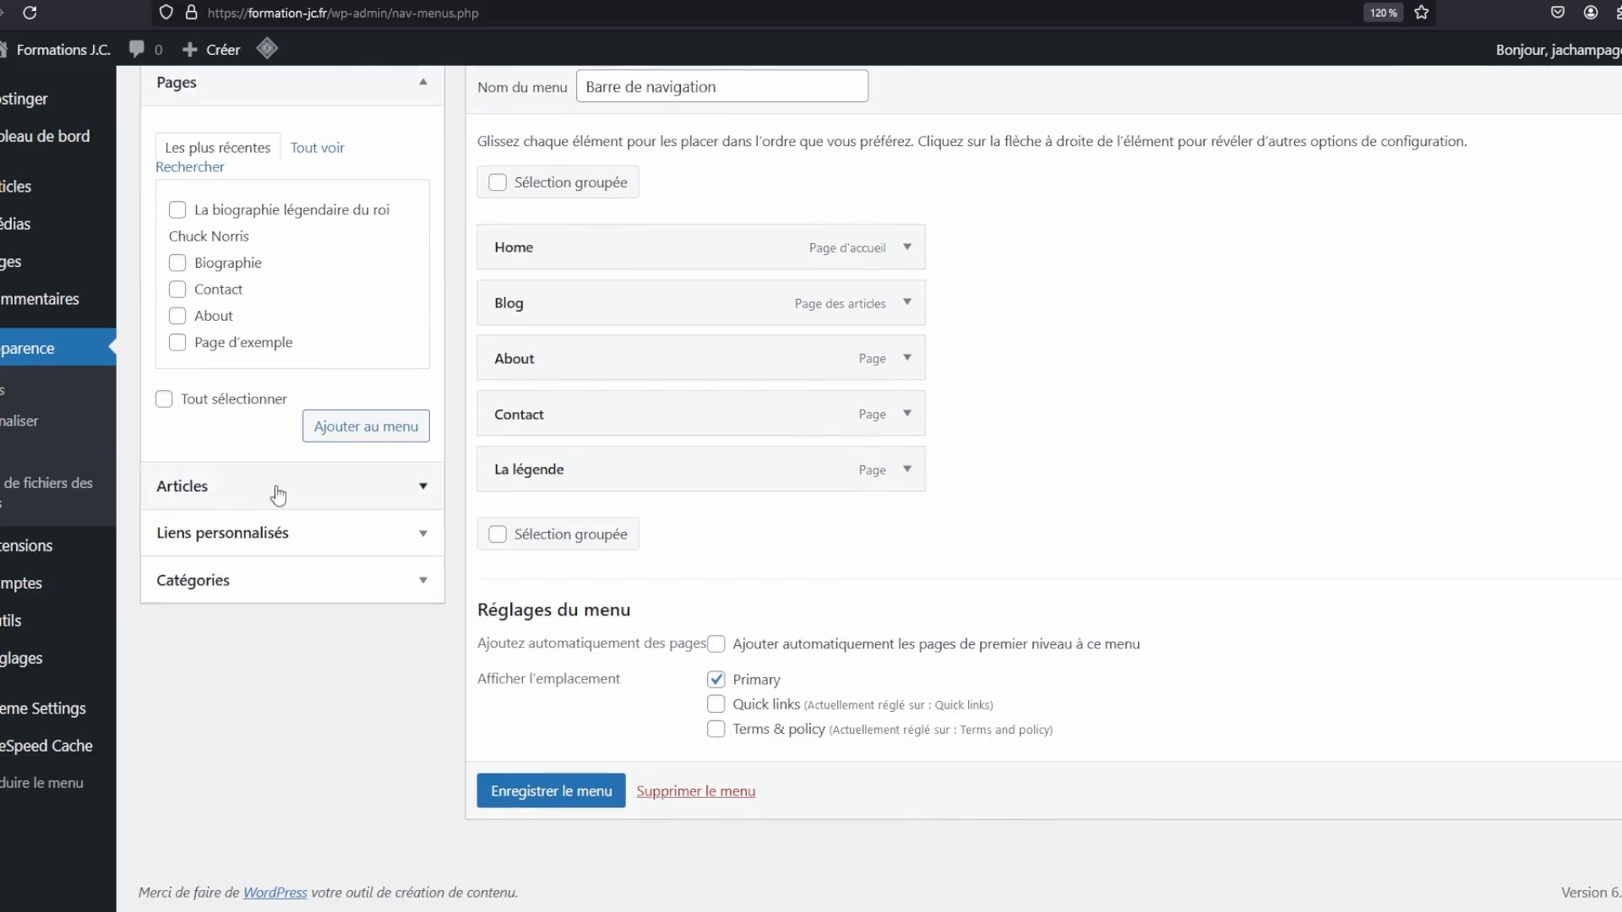
Look through the articles, custom links and categories that can be added to the menu, and view the theme's menu location assignments
left_click(397, 494)
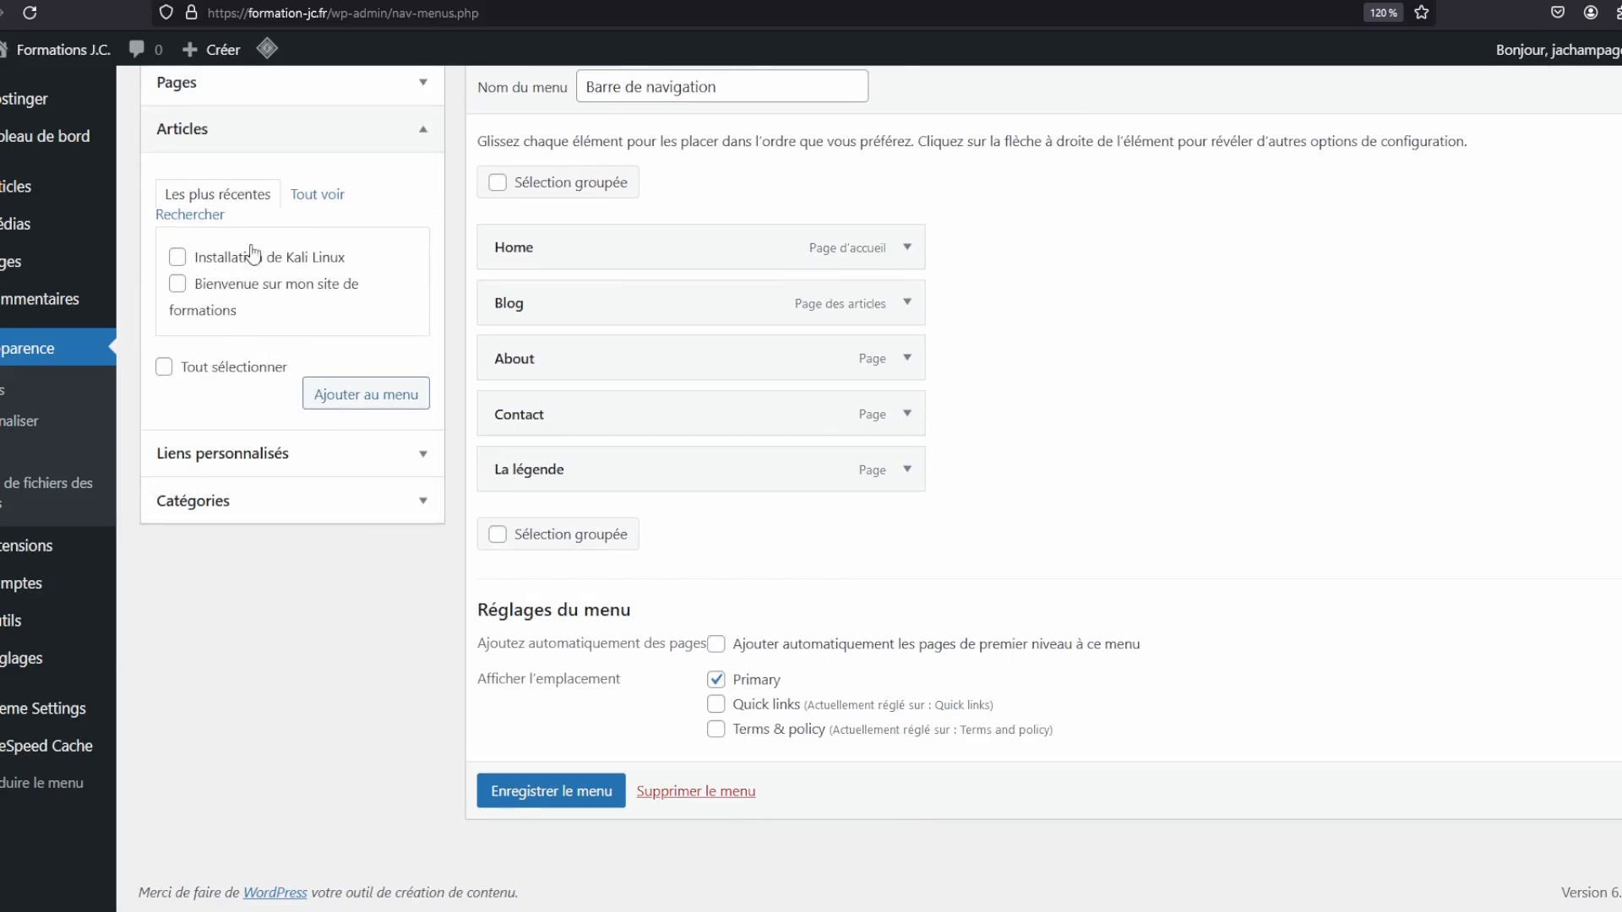
left_click(425, 456)
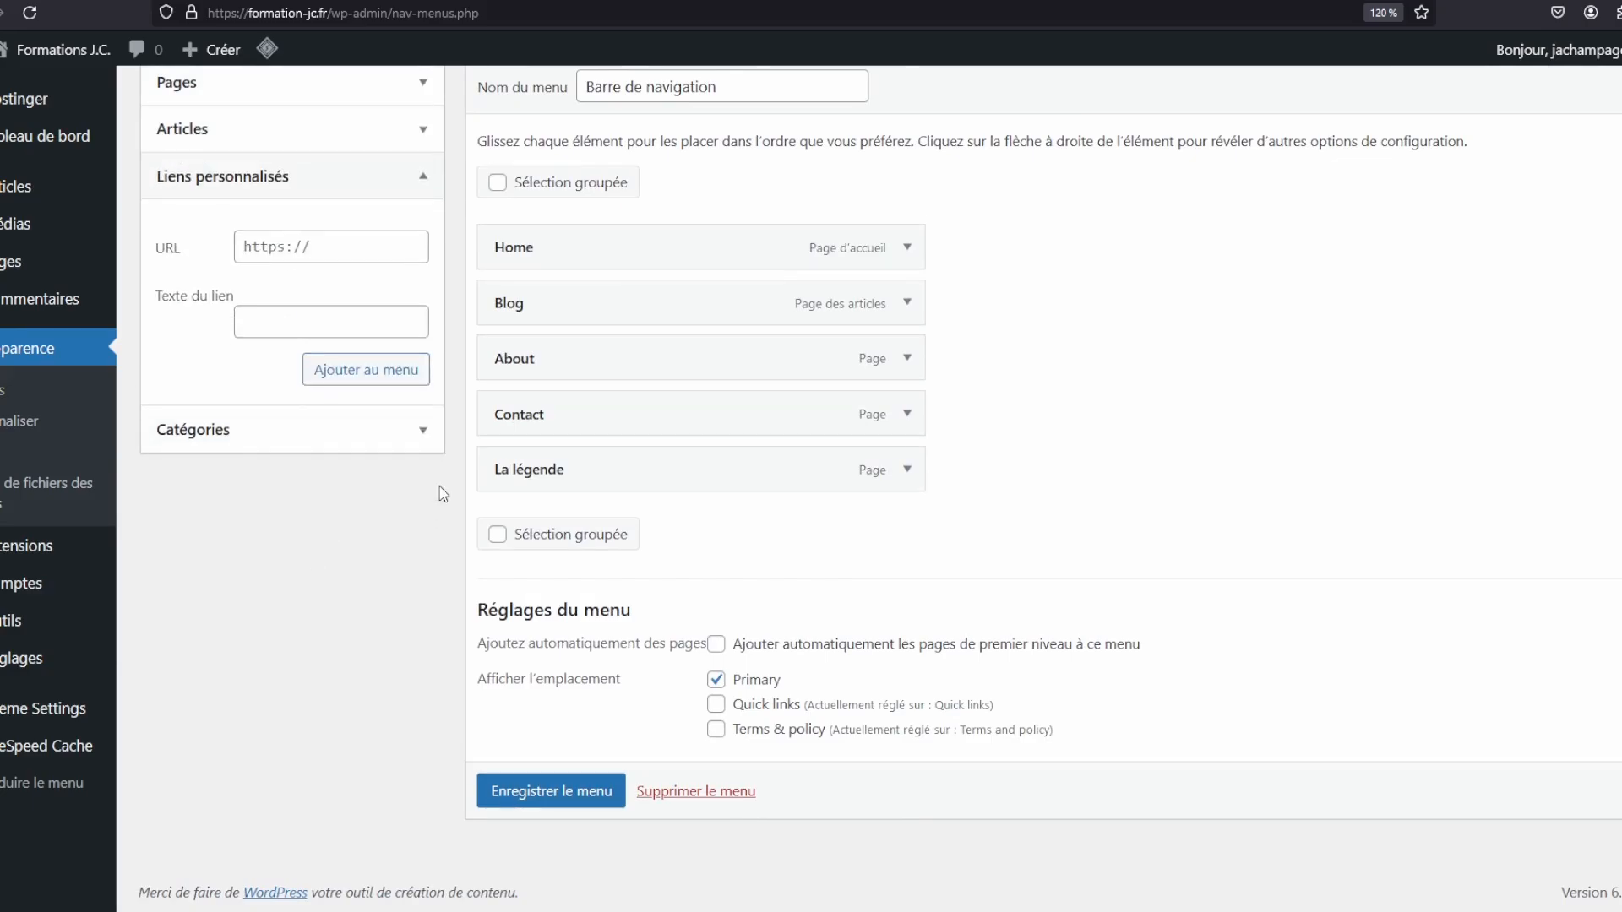
left_click(423, 431)
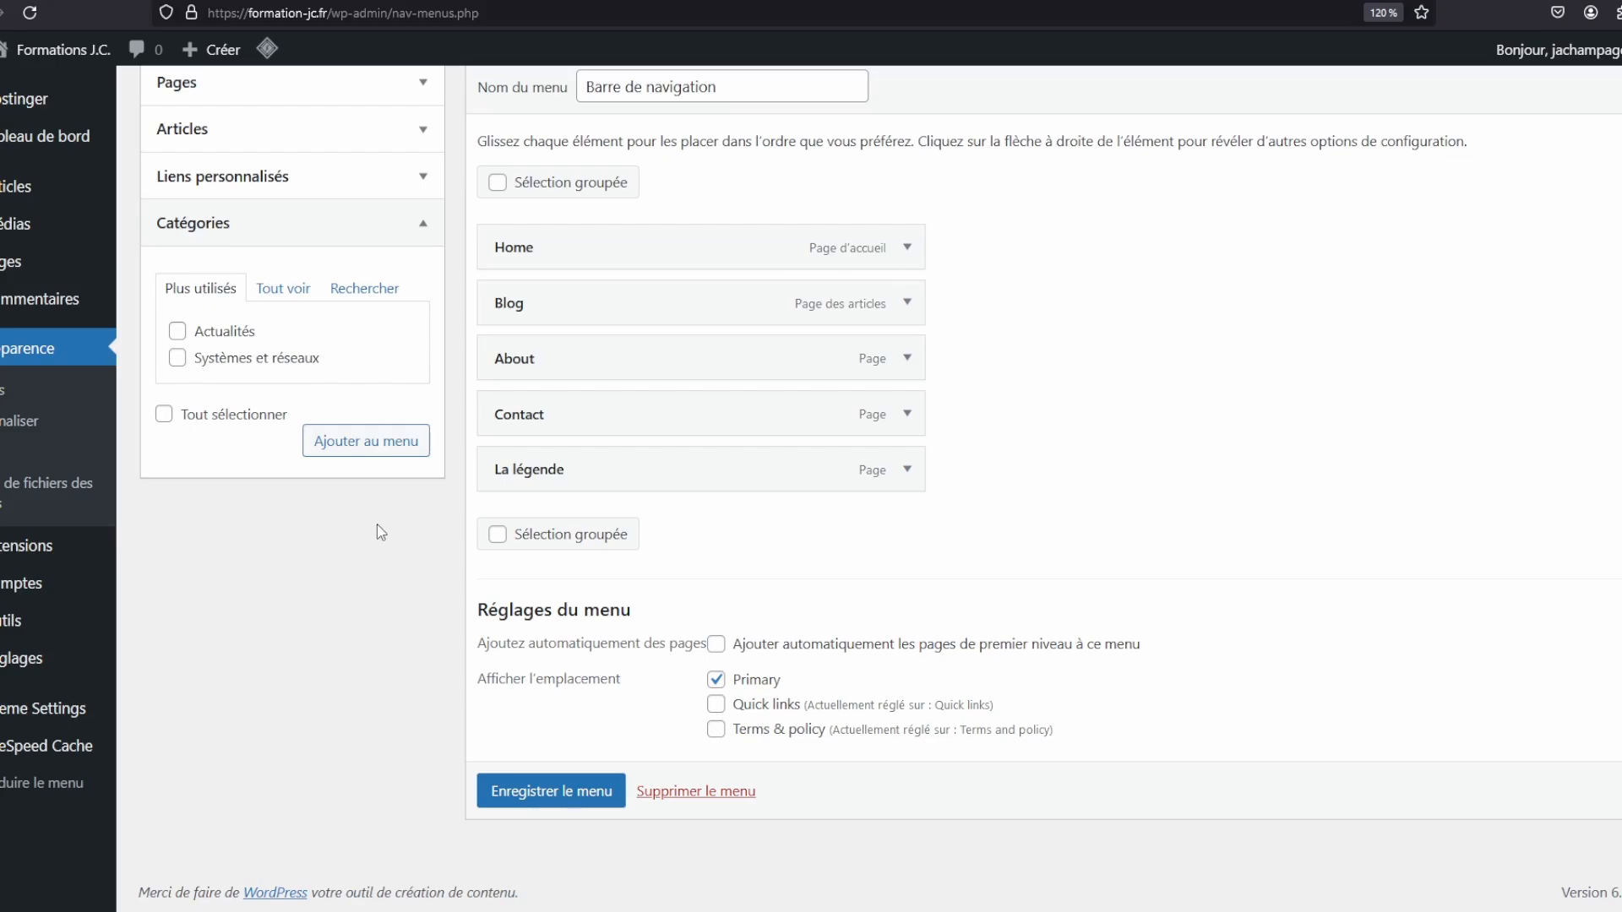
scroll(388, 533, "up", 4)
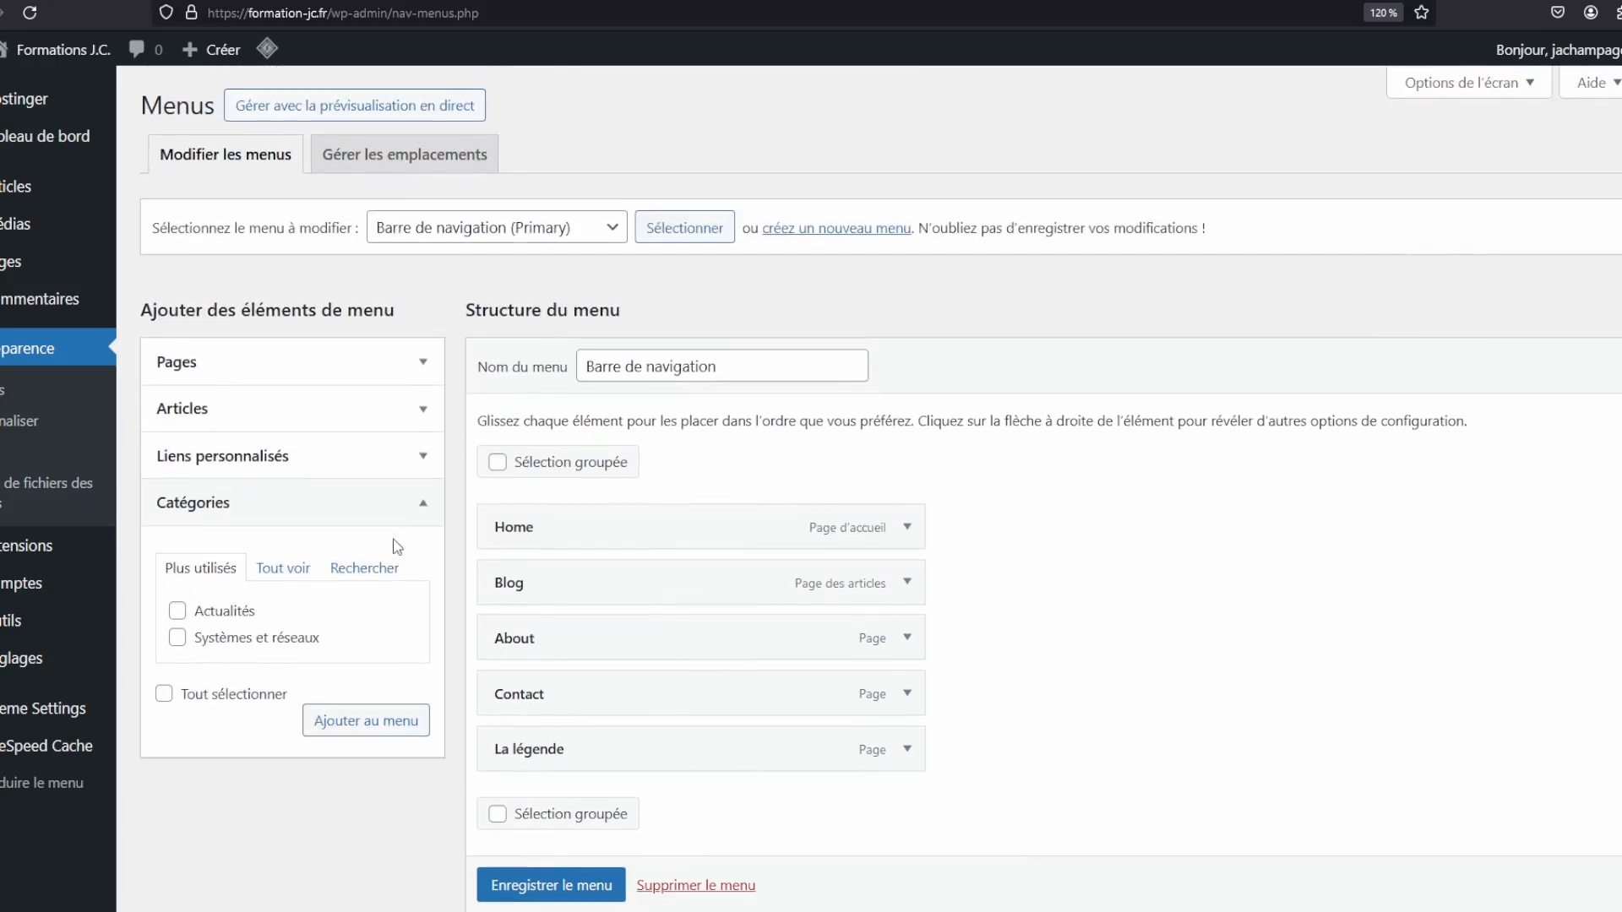
left_click(394, 161)
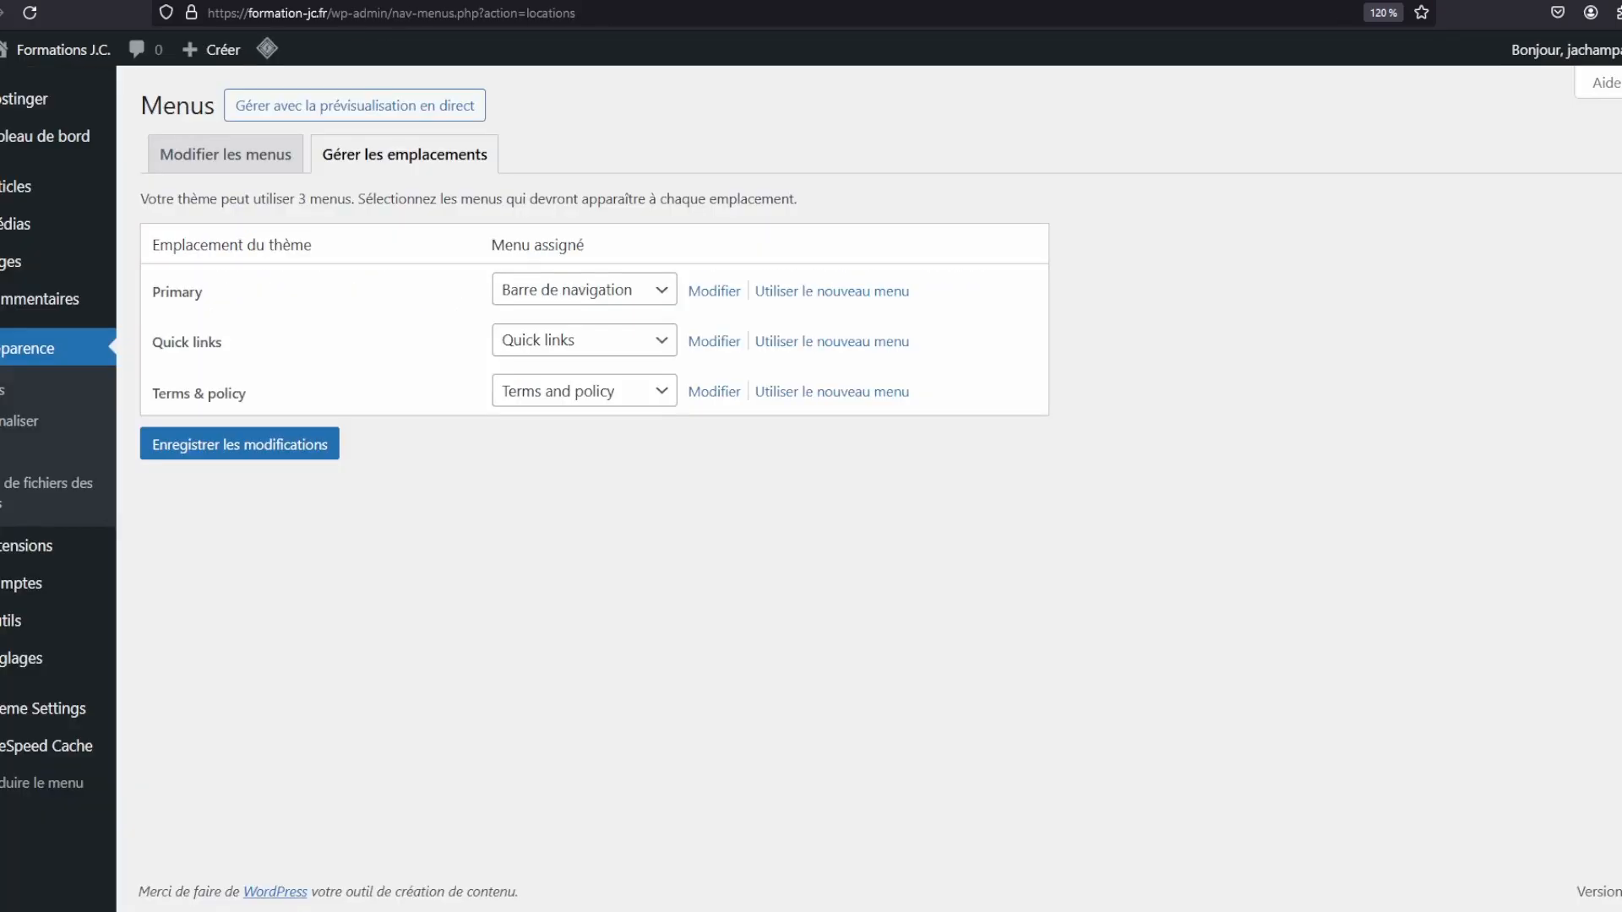
Return to the Themes page and view the active Hostinger blog theme's name and description
mouse_move(286, 66)
left_click(27, 393)
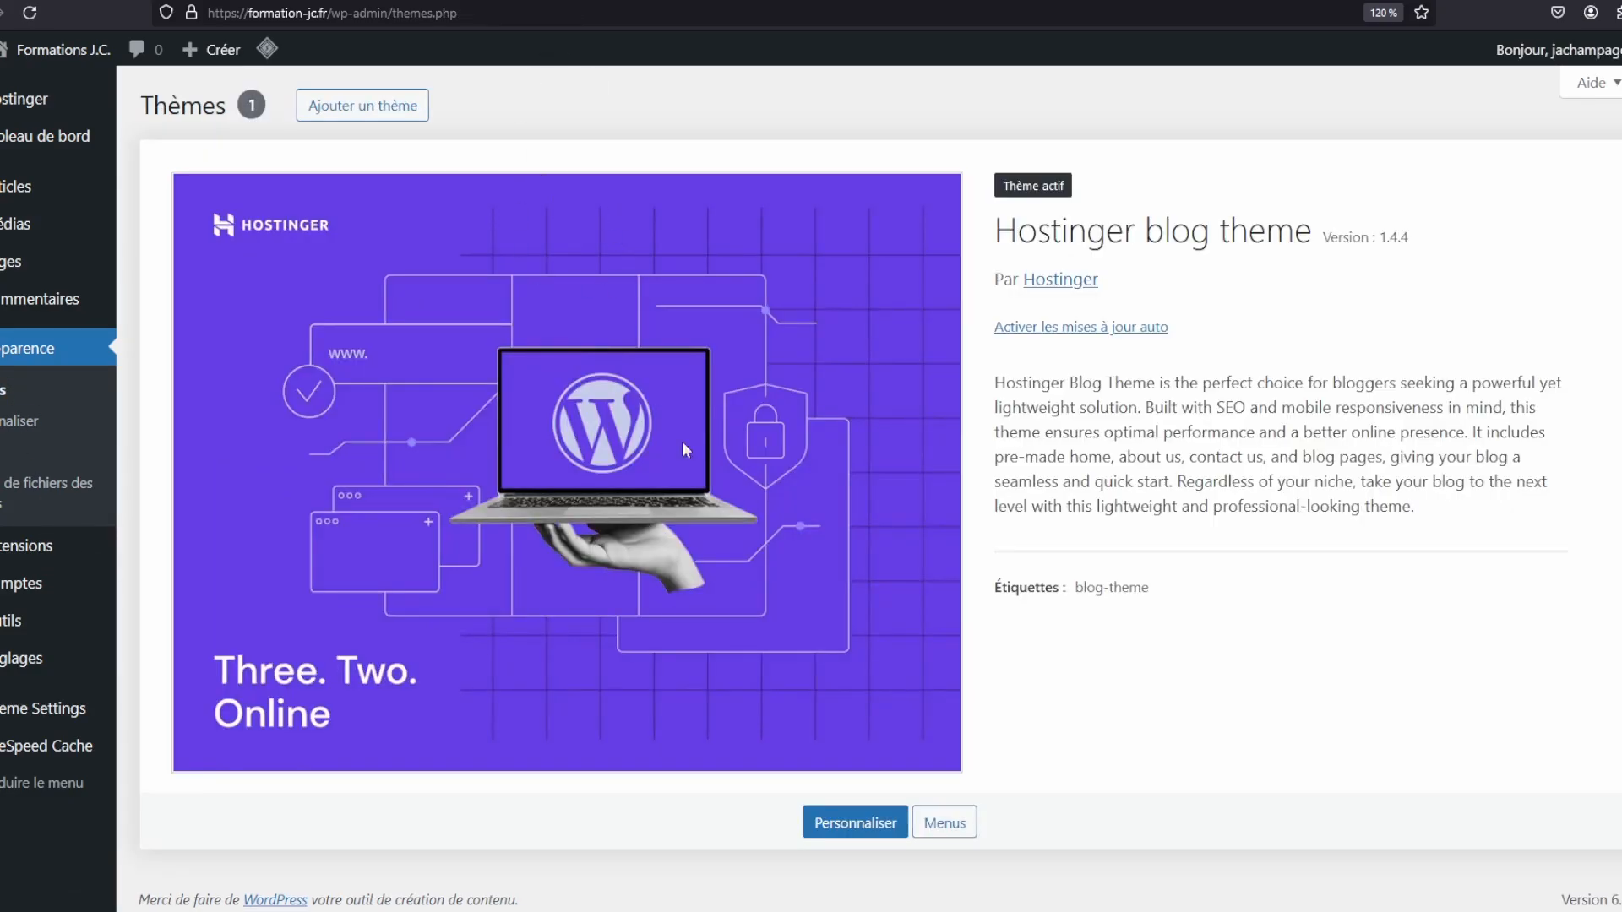
double_click(1005, 229)
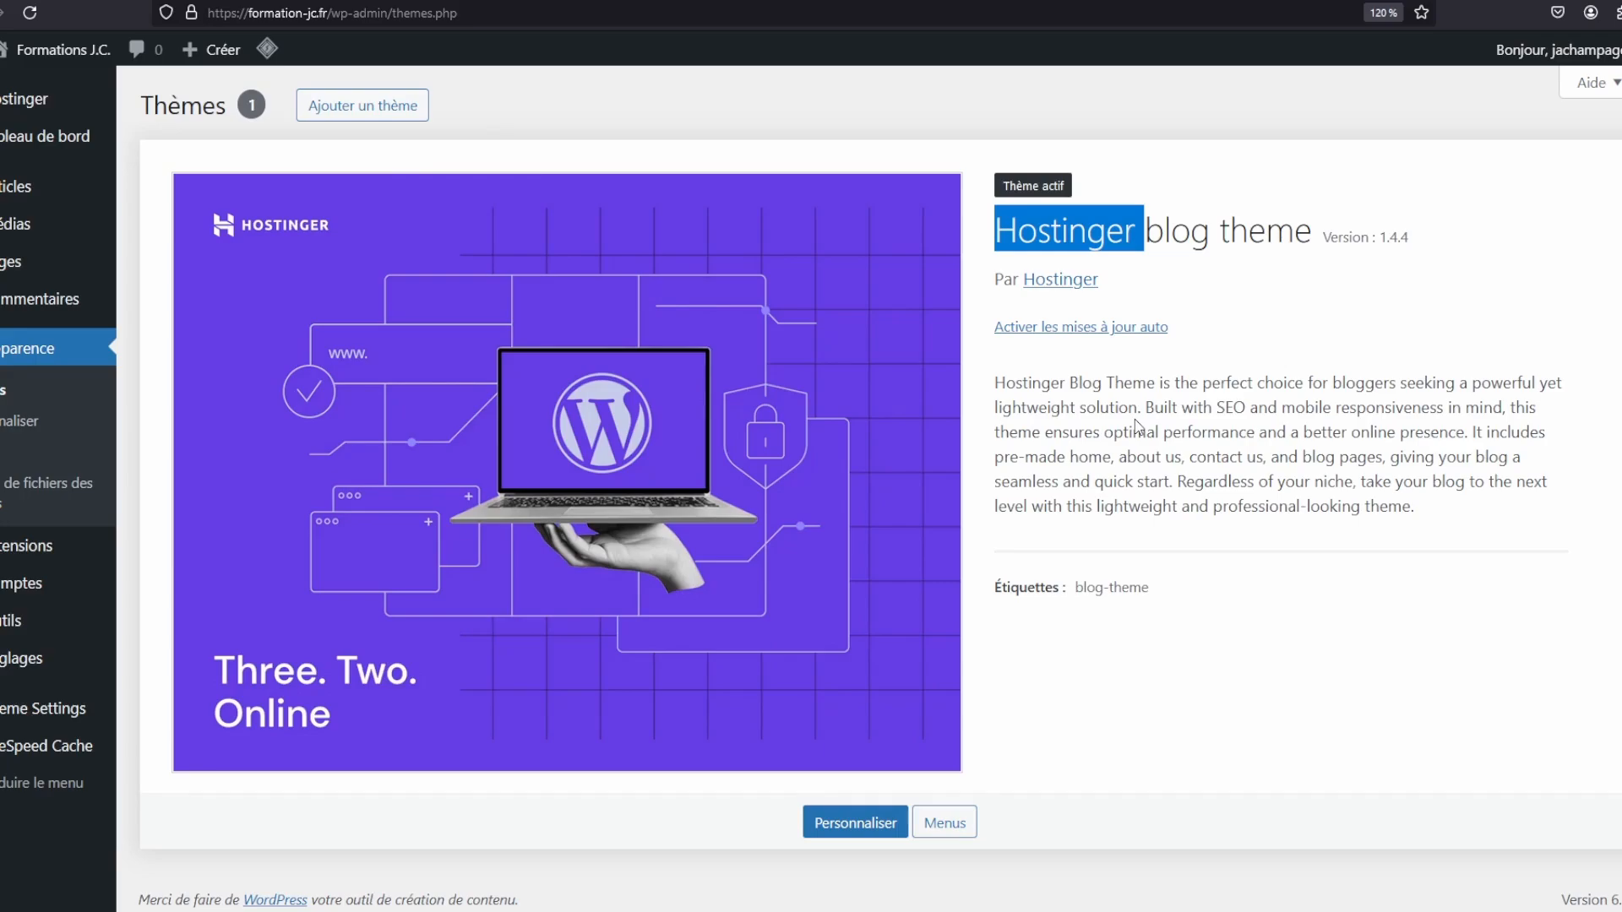
Open the catalogue for adding a theme and look through the popular themes
left_click(374, 114)
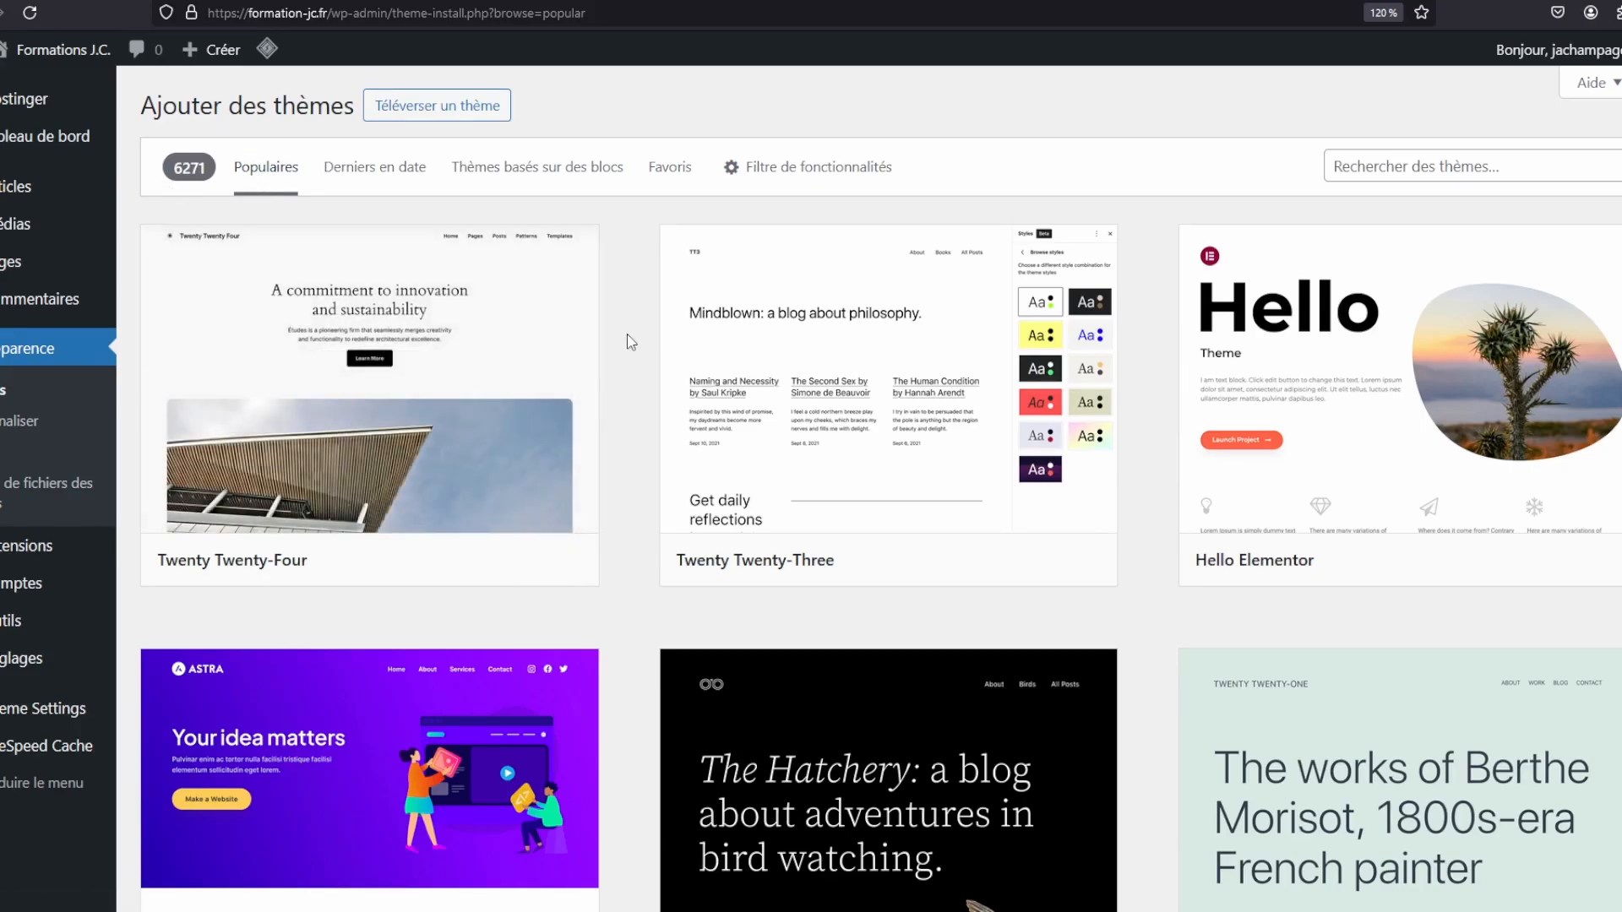
scroll(636, 397, "down", 12)
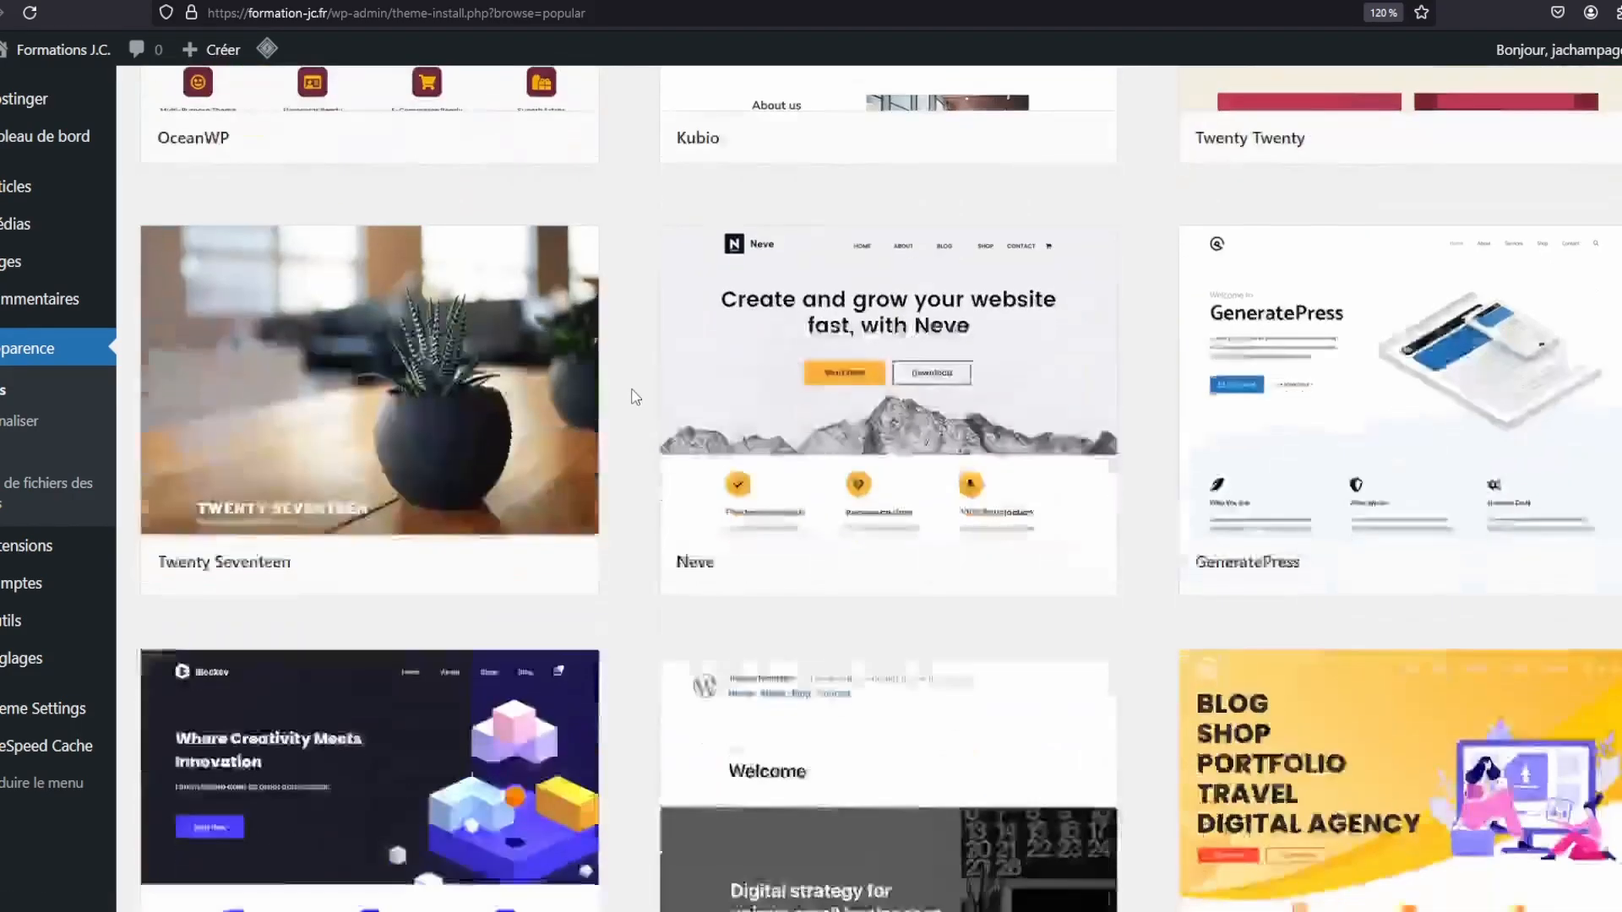
scroll(635, 397, "up", 12)
scroll(635, 397, "down", 15)
scroll(635, 397, "down", 20)
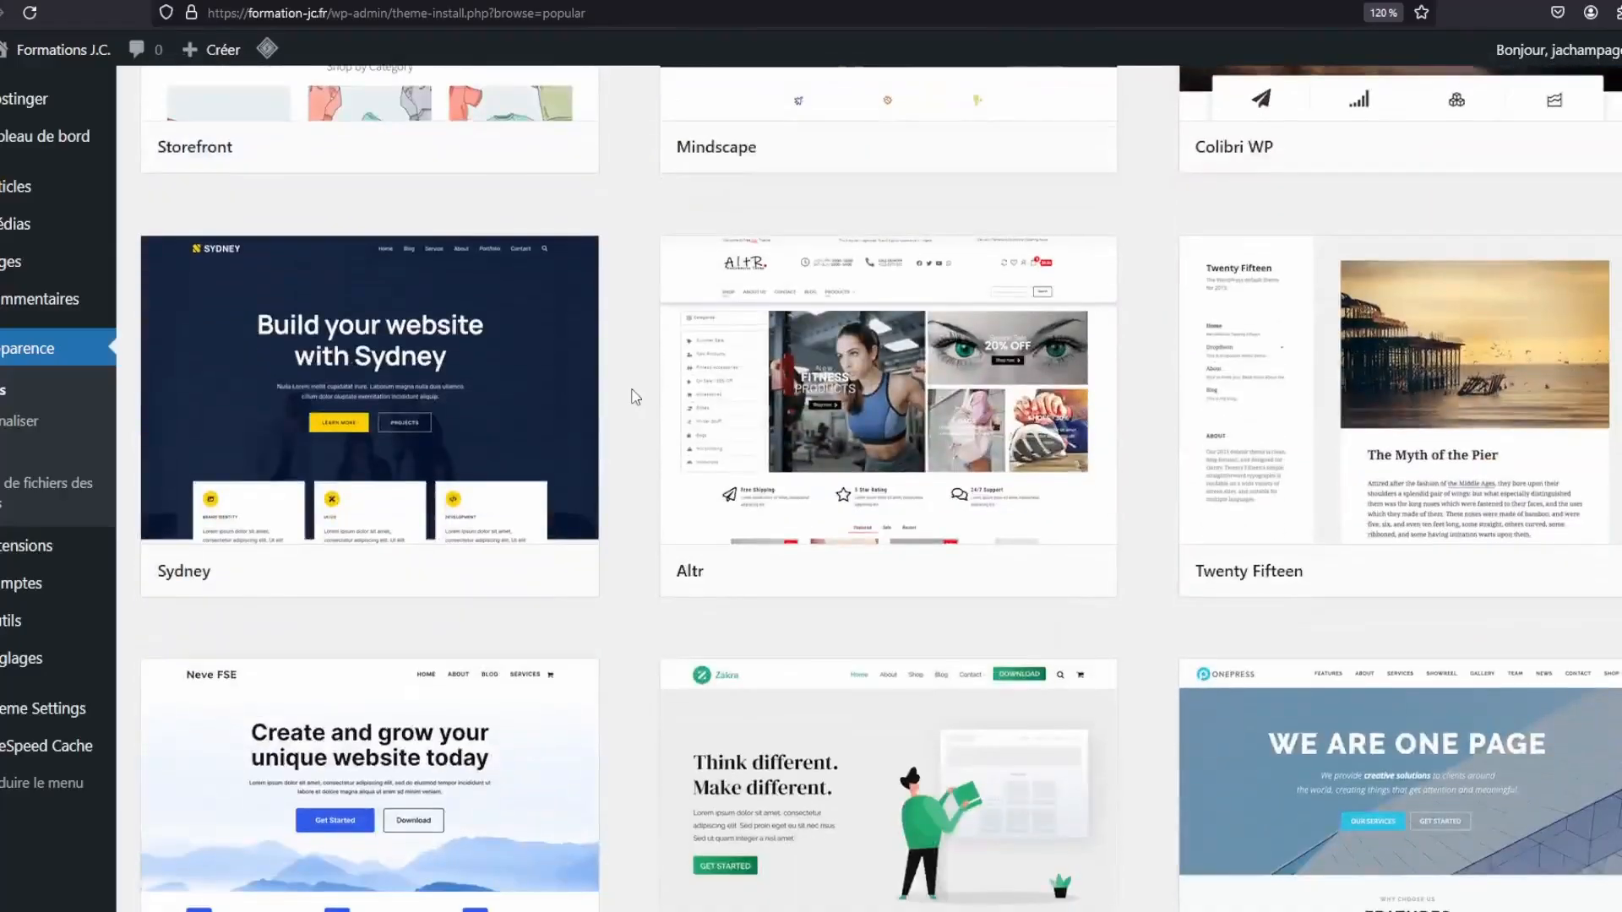
scroll(635, 397, "down", 20)
scroll(635, 397, "up", 20)
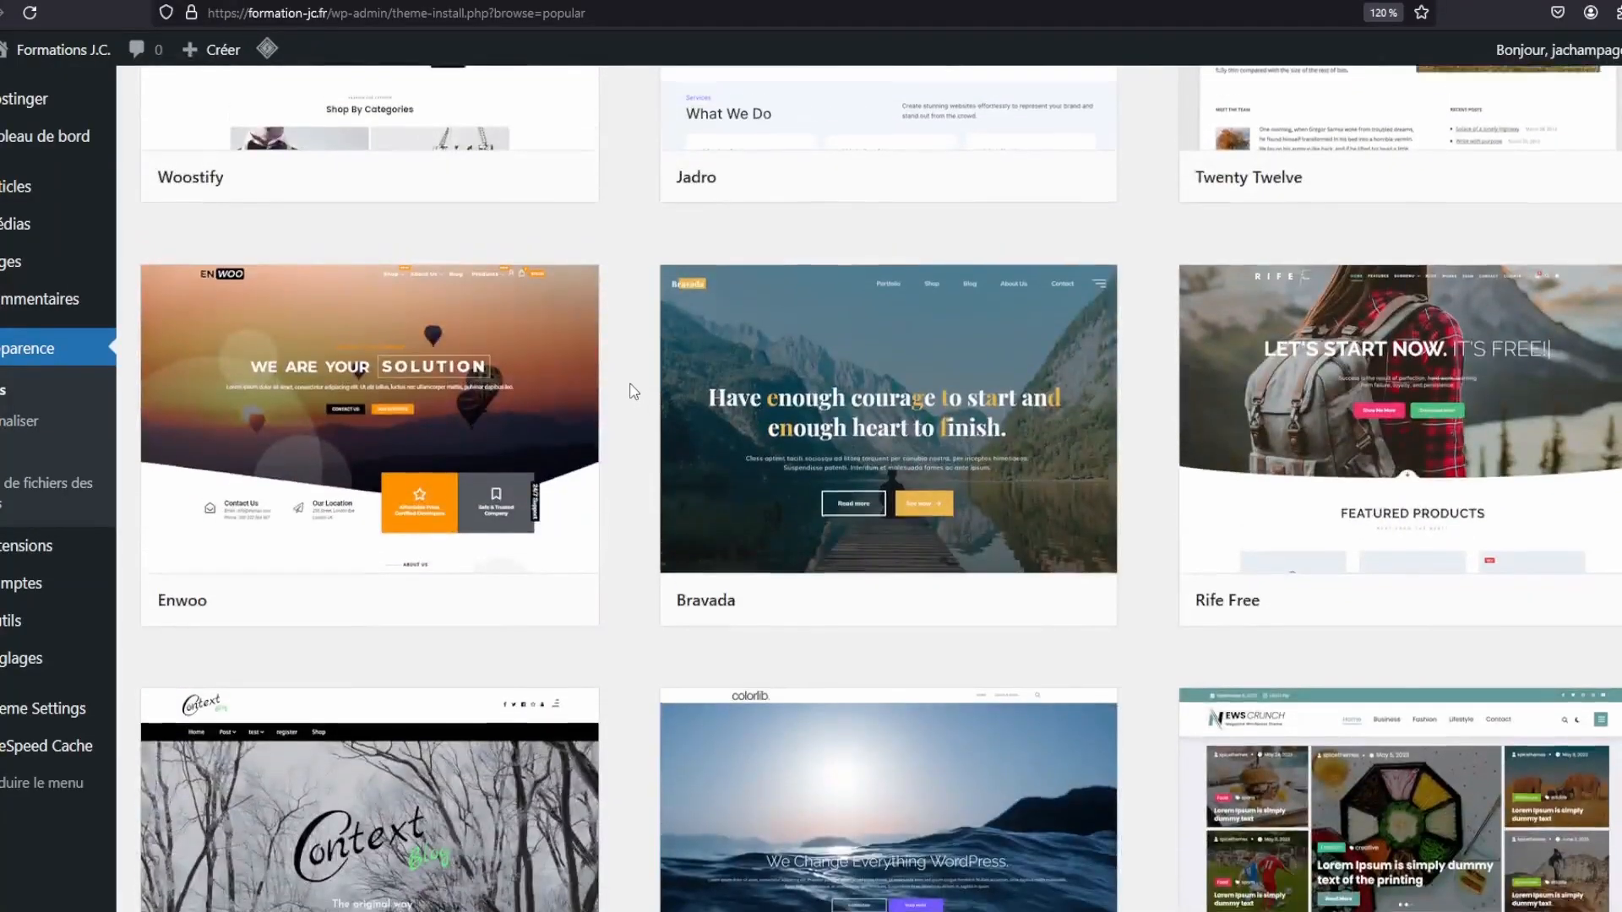
scroll(634, 391, "up", 15)
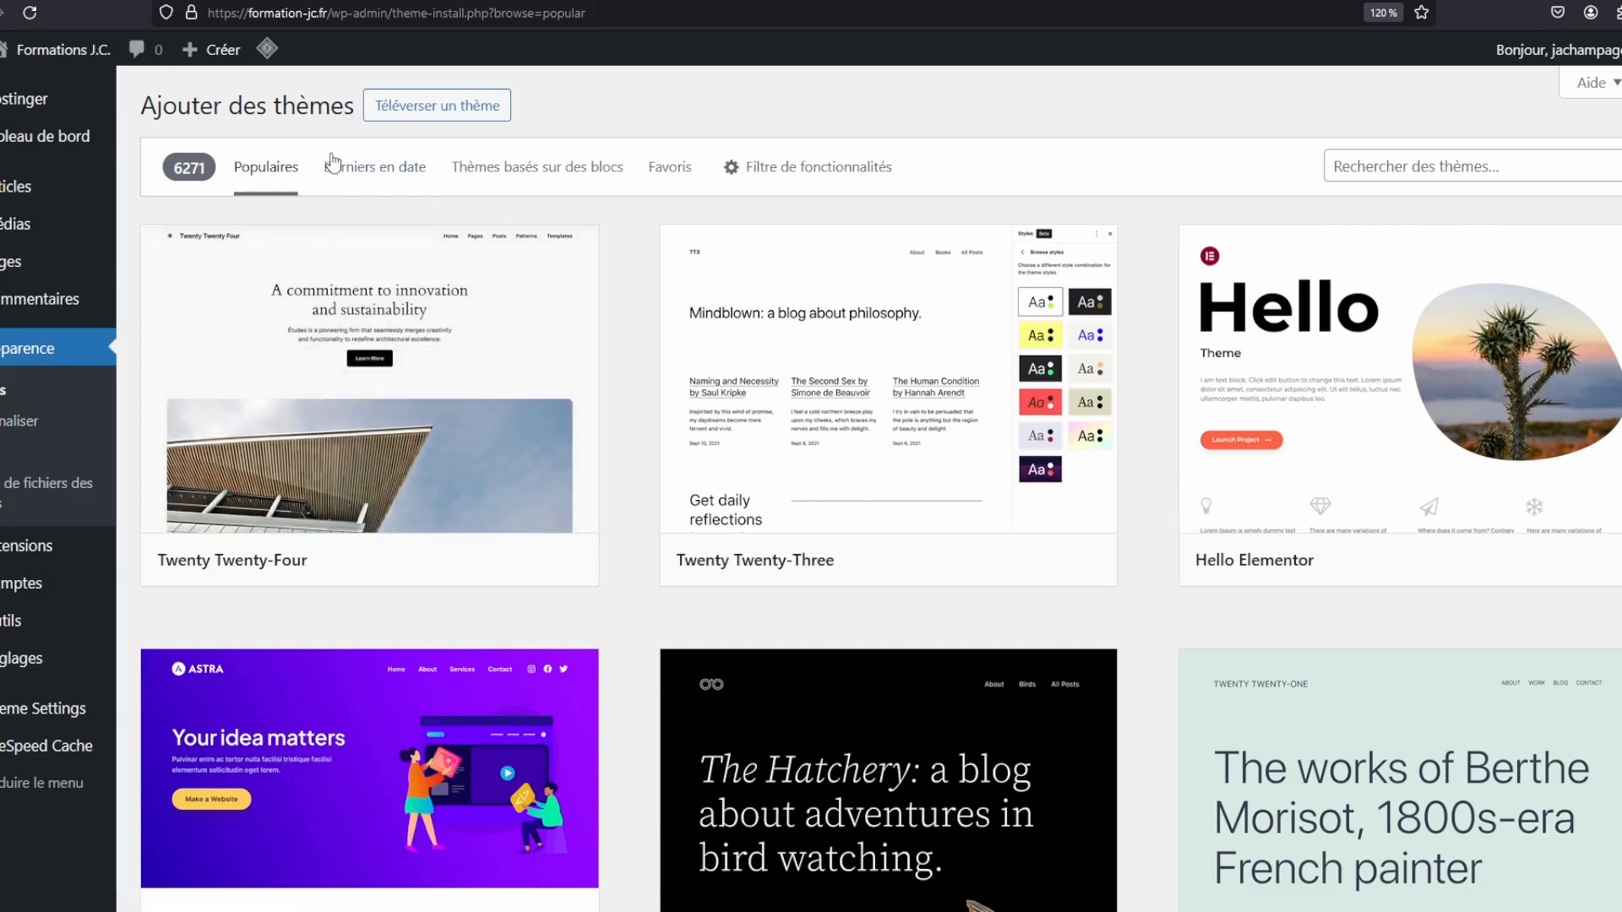
Compare the catalogue's latest, block-based and popular themes, and view the favourites section
left_click(418, 173)
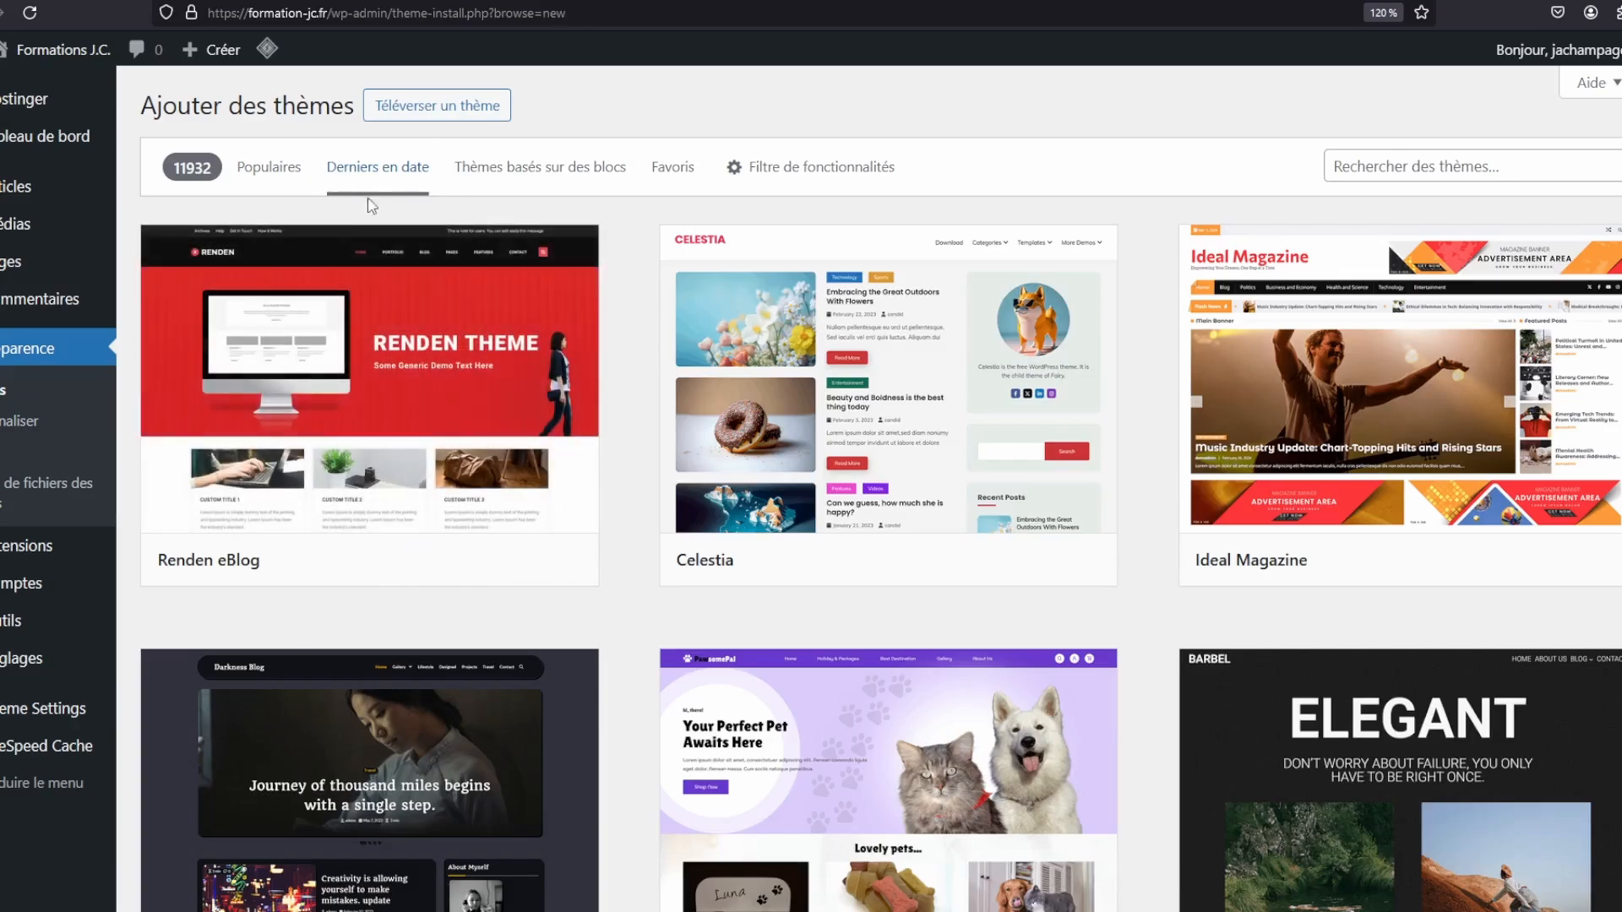
left_click(517, 167)
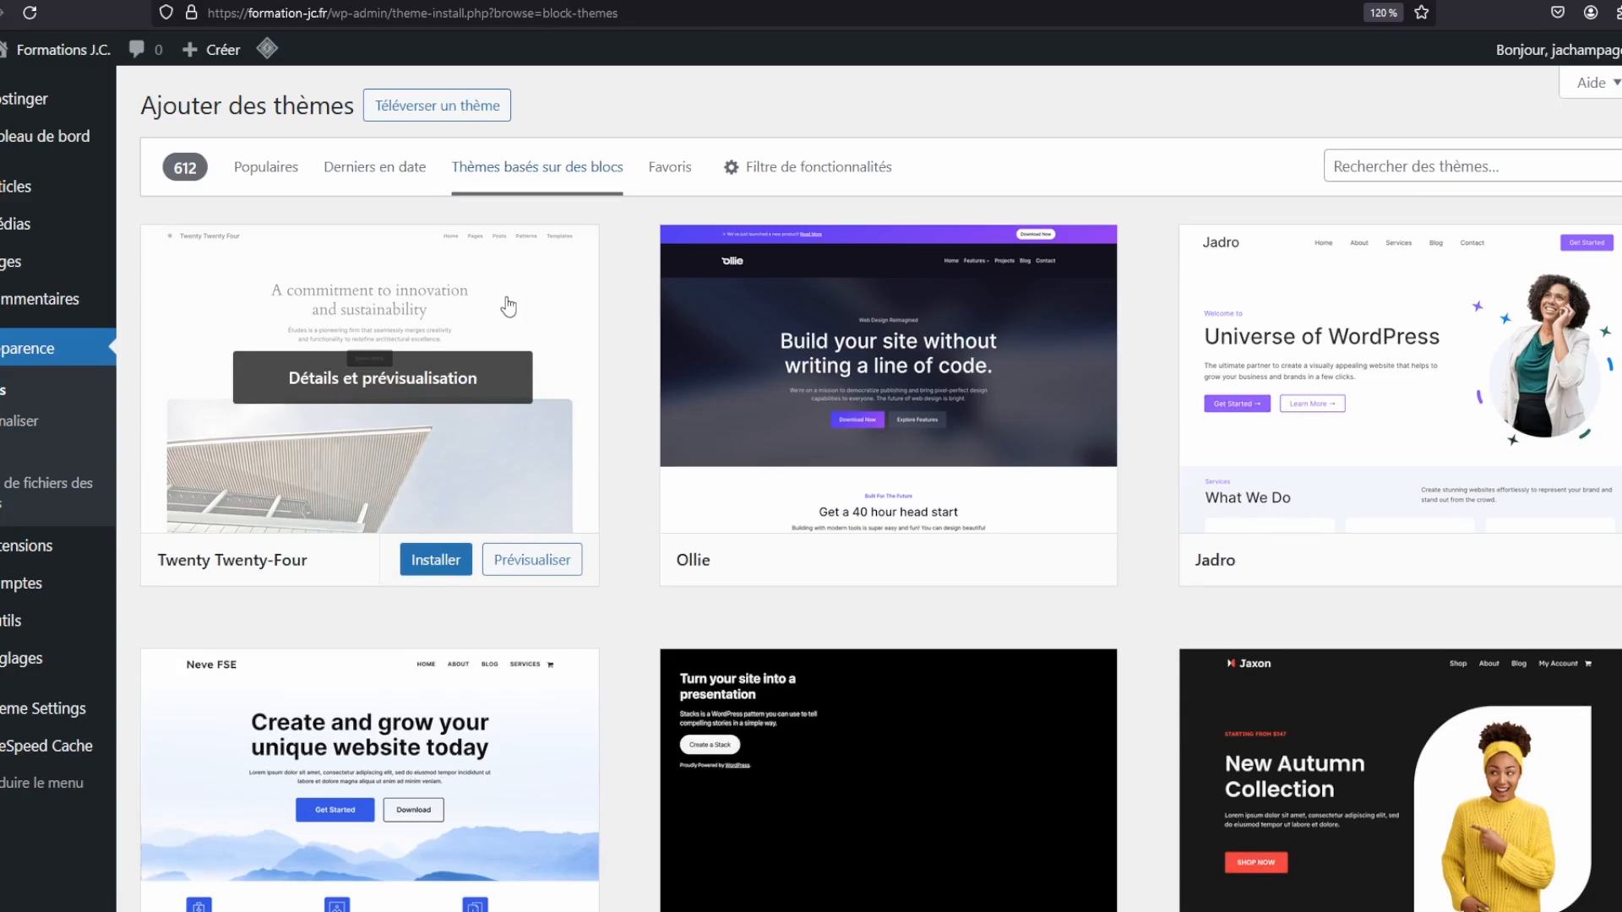
left_click(267, 173)
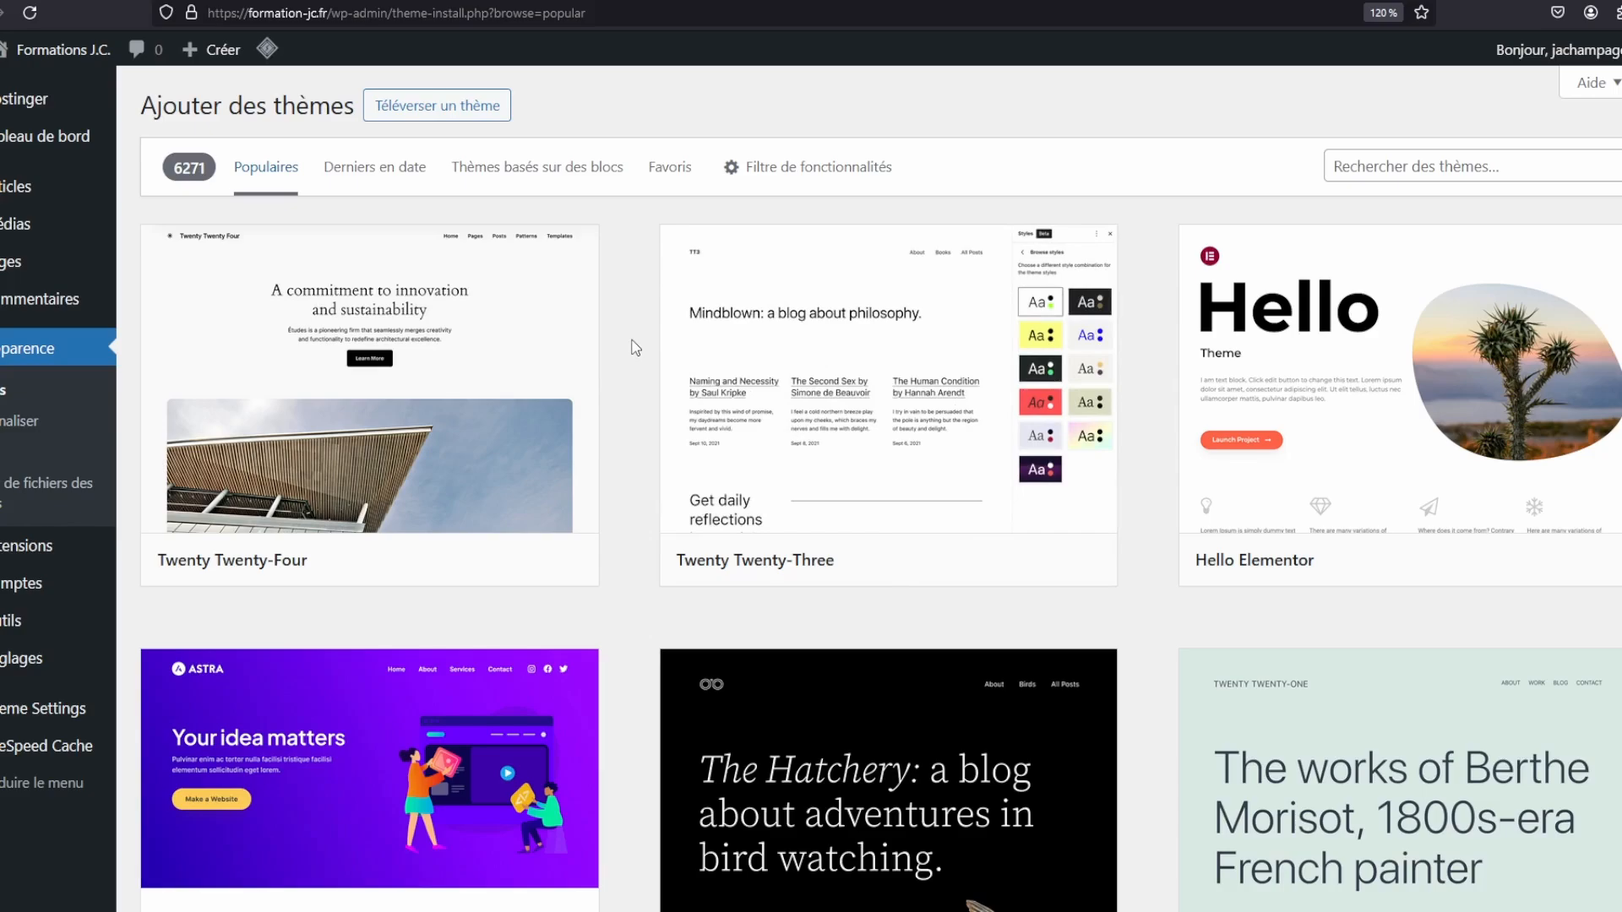
left_click(498, 167)
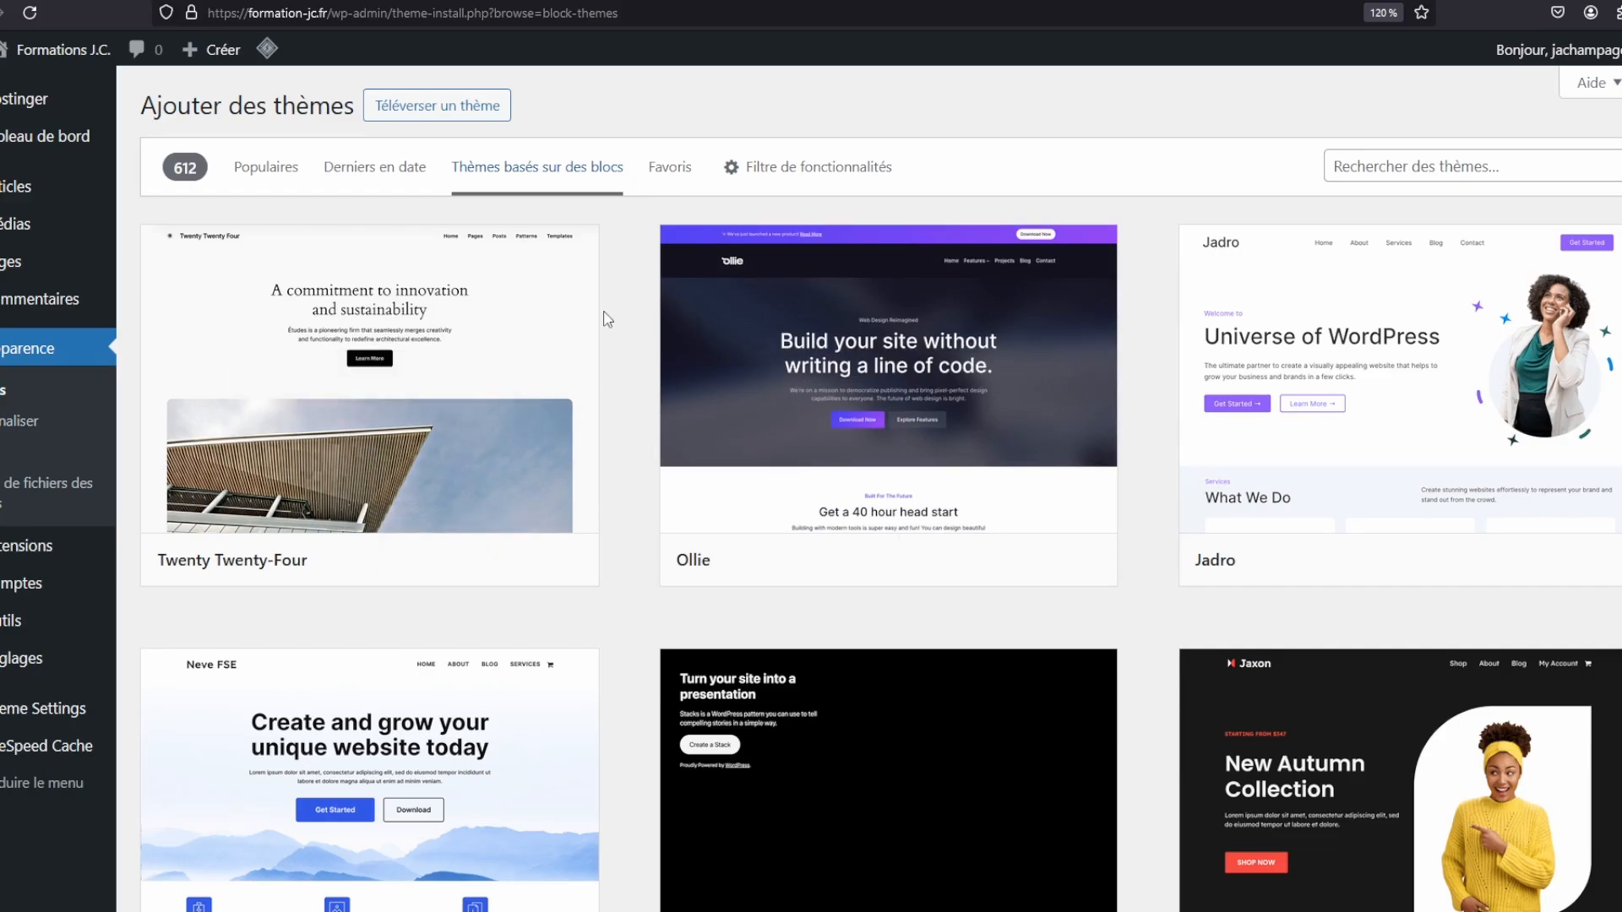
left_click(665, 179)
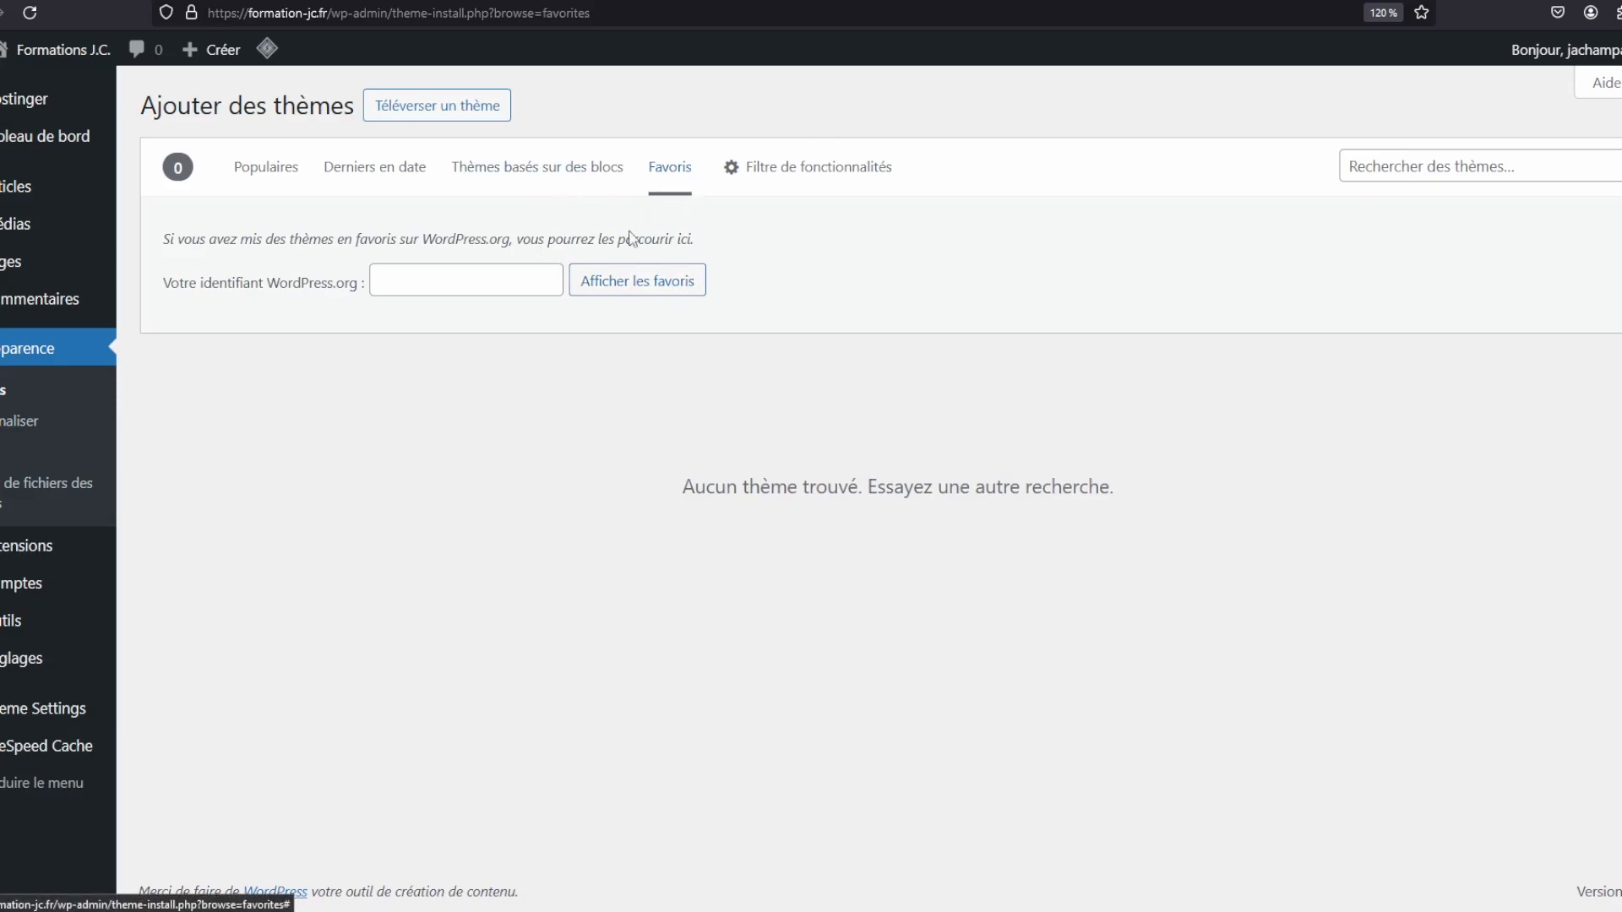
Open the theme feature filter and examine its Thème, Fonctionnalités and Mise en page criteria
left_click(815, 166)
scroll(304, 482, "down", 5)
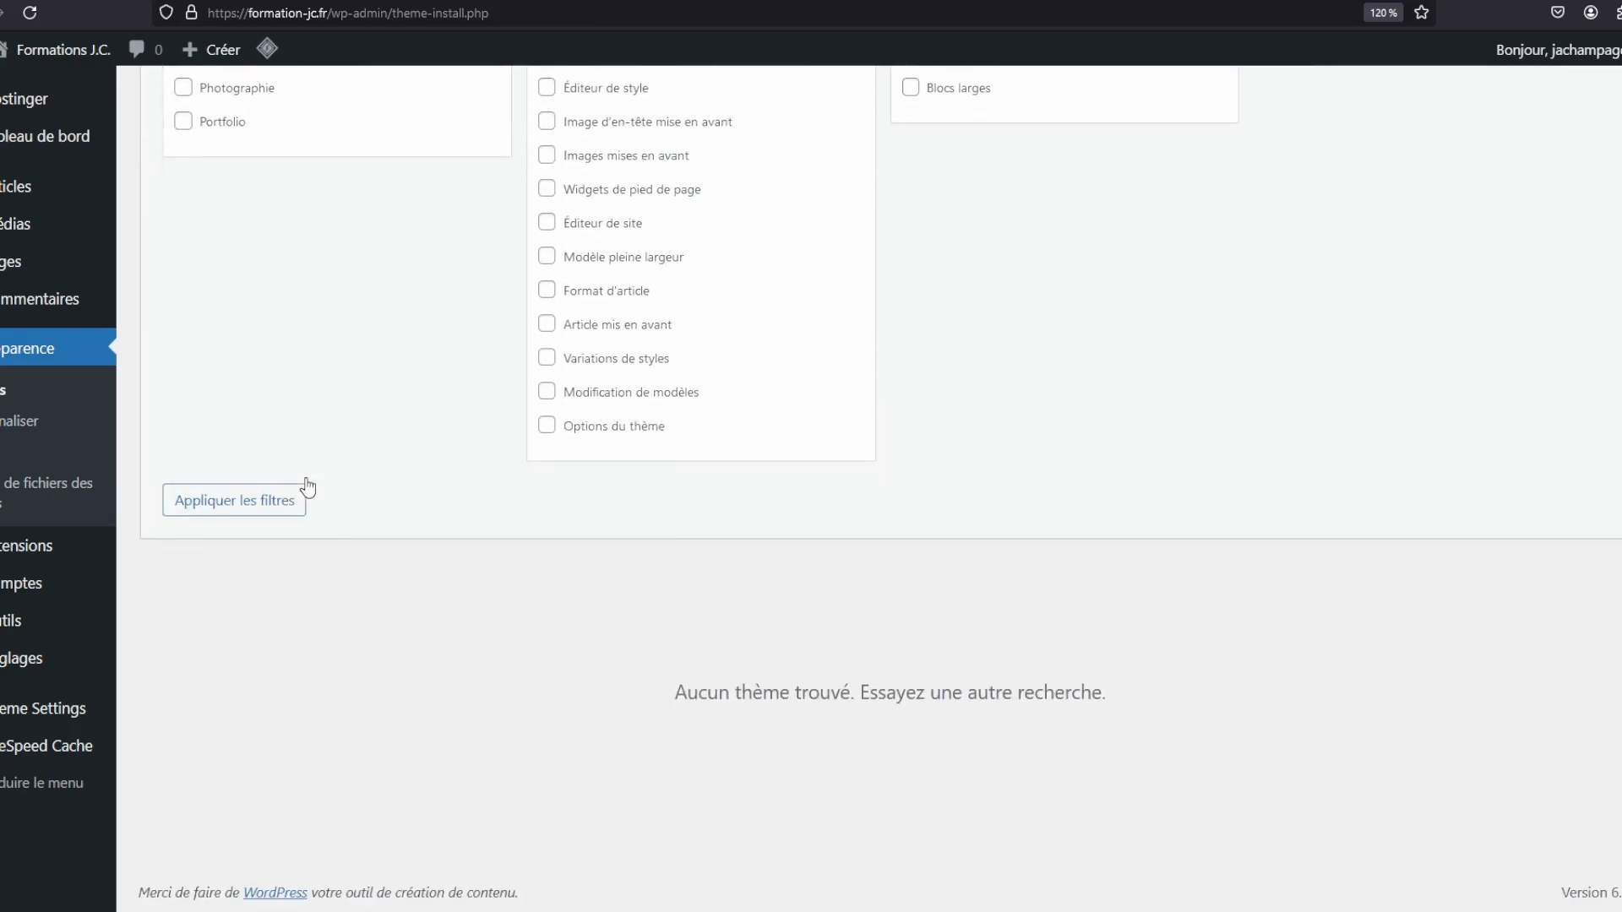
scroll(308, 481, "up", 5)
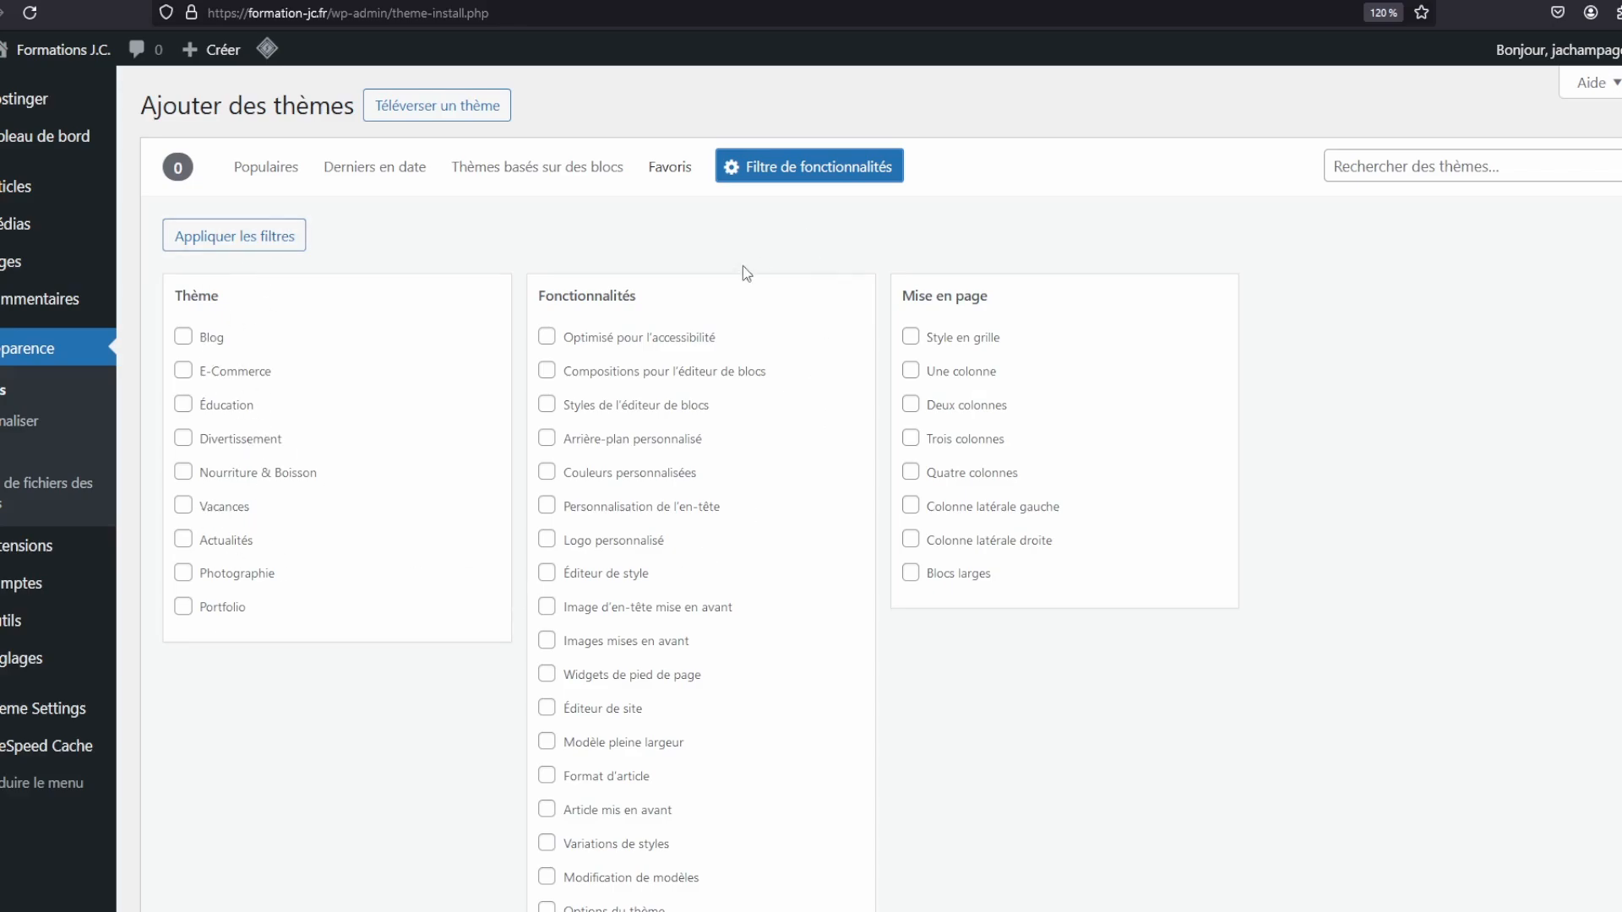
scroll(735, 275, "down", 5)
scroll(735, 276, "up", 5)
scroll(774, 577, "down", 2)
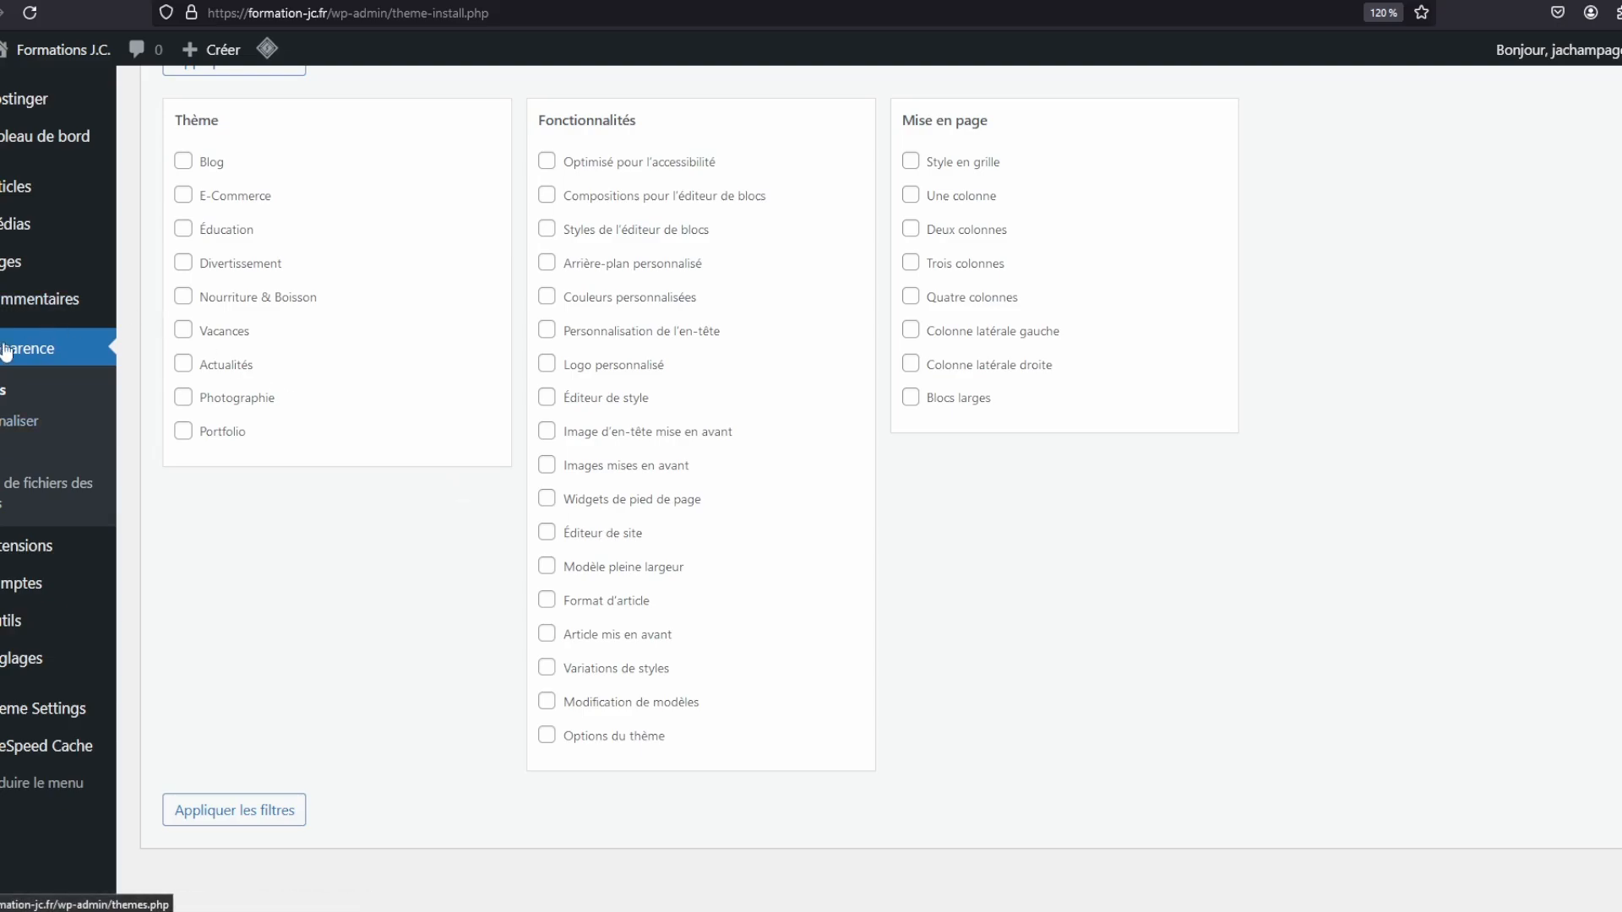
Go back to the installed themes, reopen the theme catalogue and review the criteria in its feature filter
left_click(27, 395)
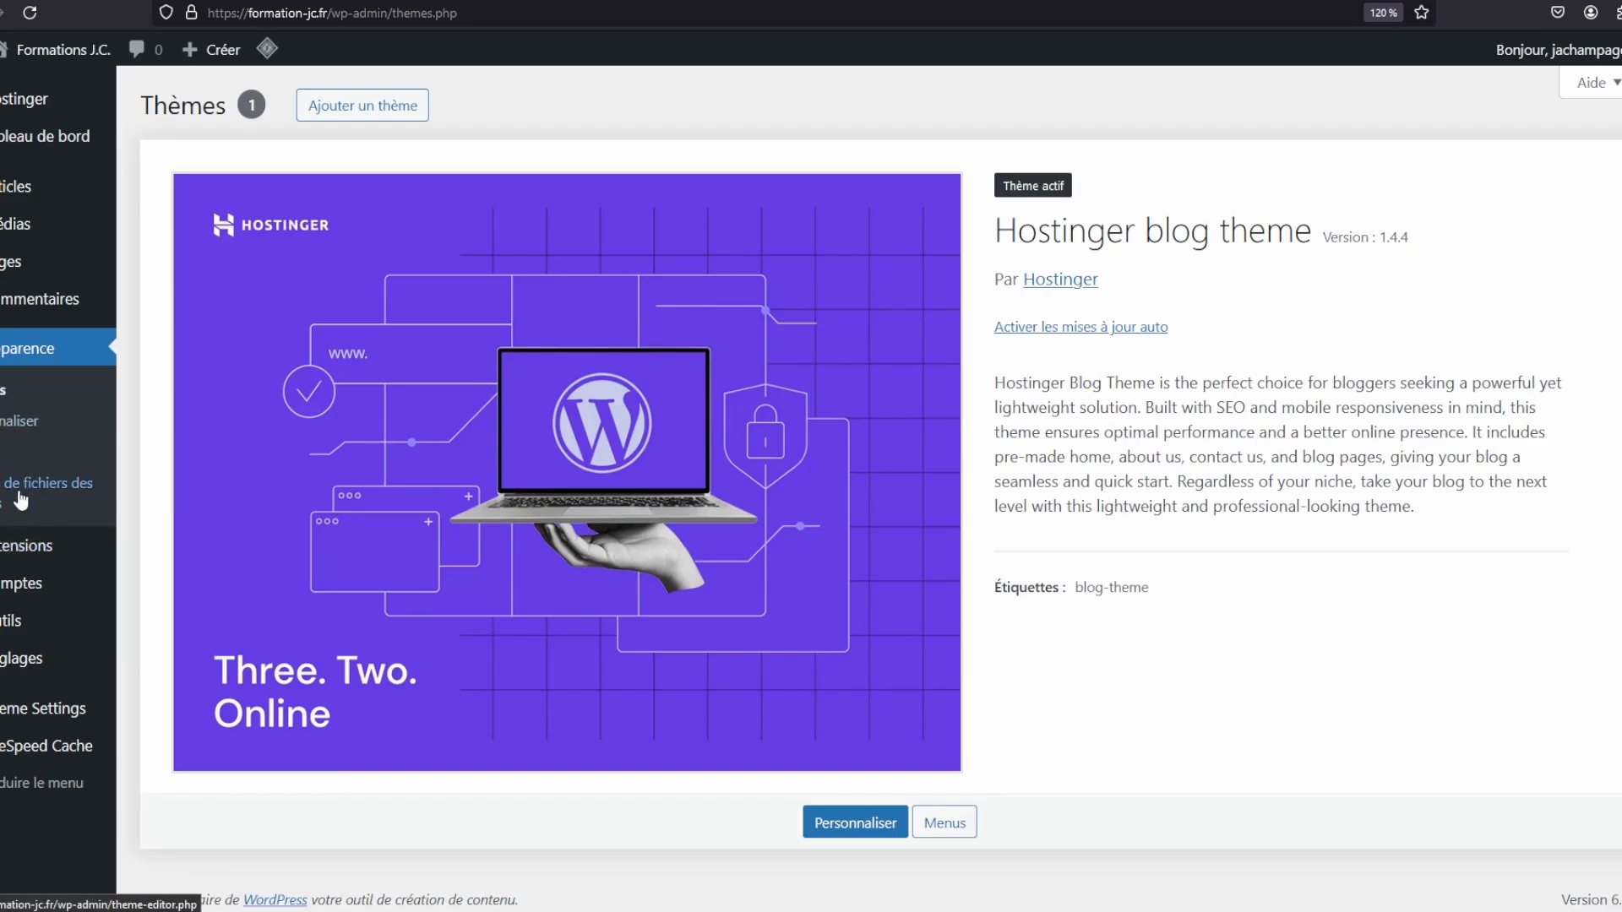
mouse_move(25, 532)
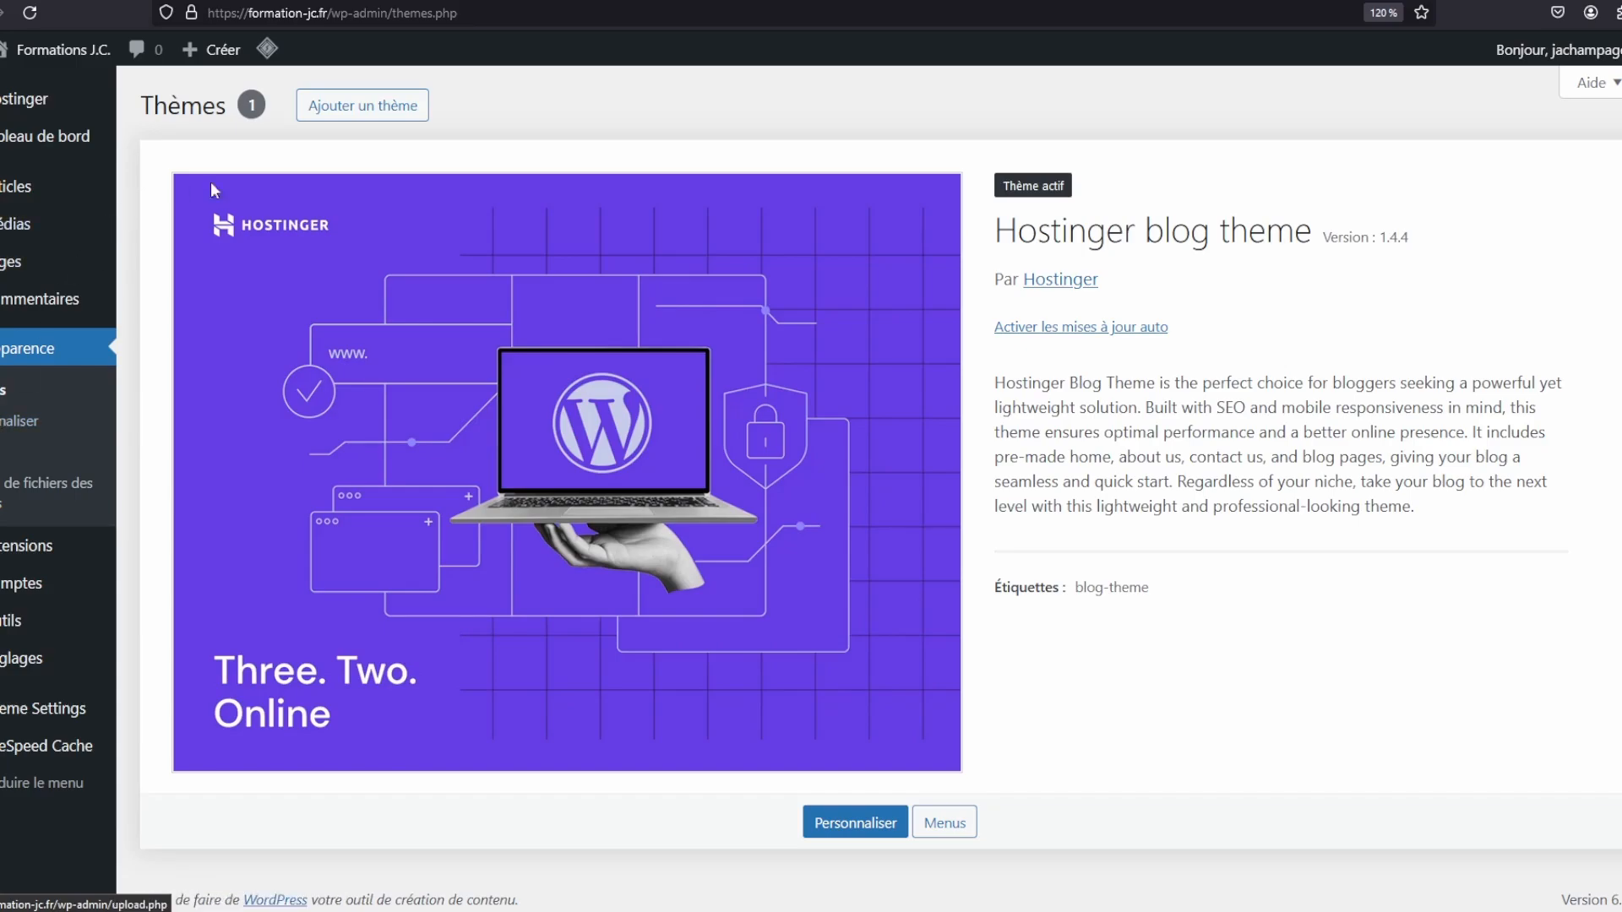
left_click(359, 106)
left_click(788, 183)
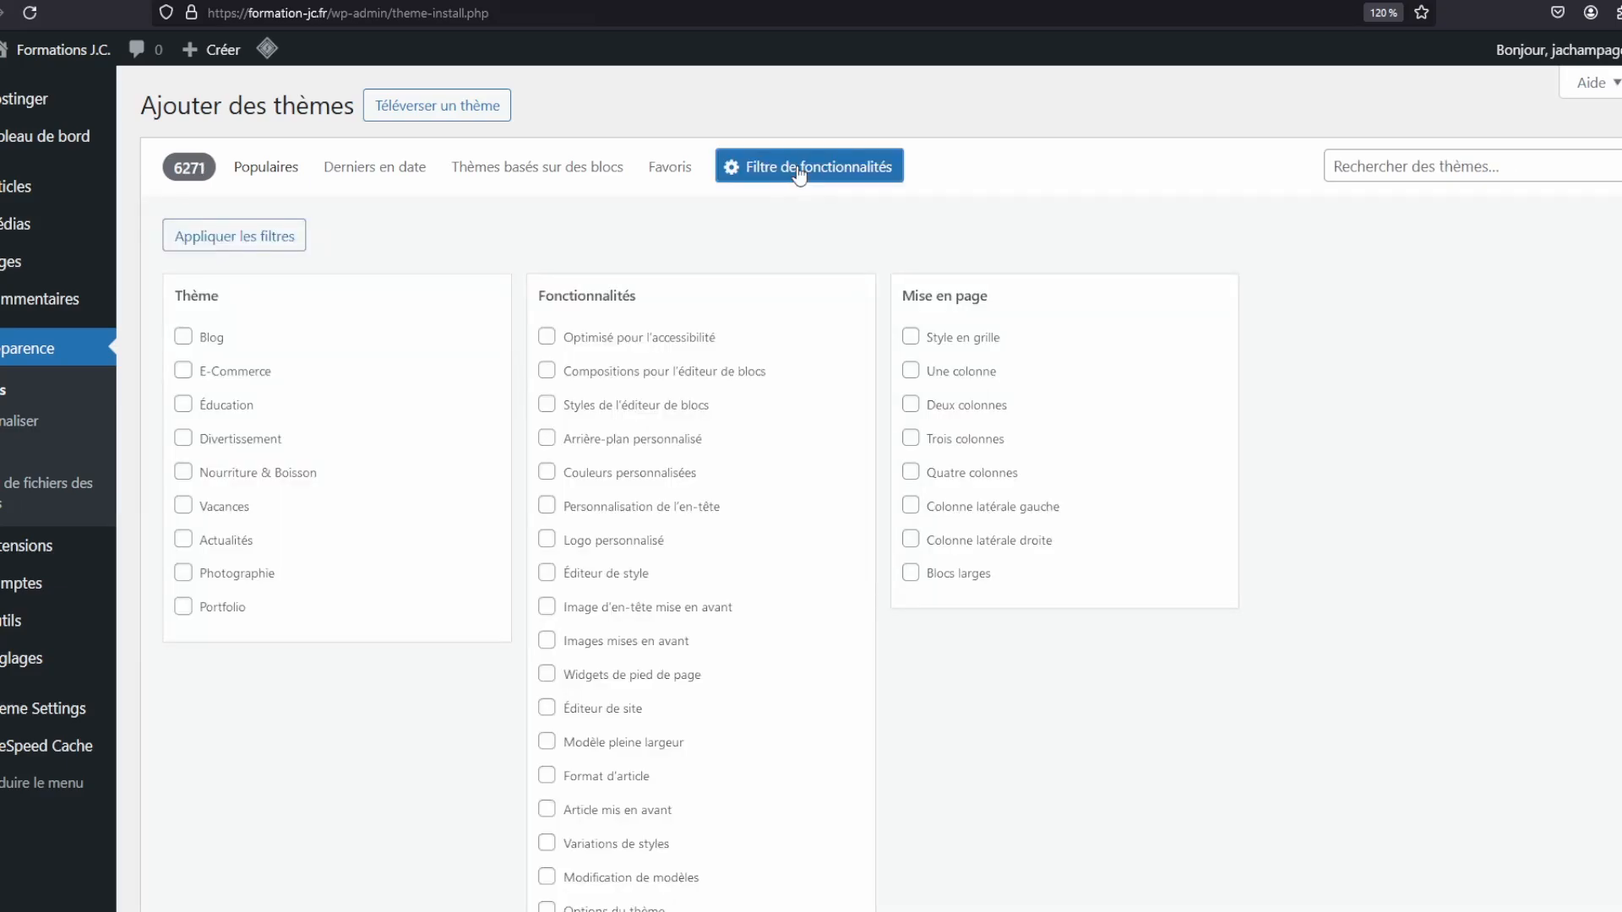
scroll(669, 169, "down", 3)
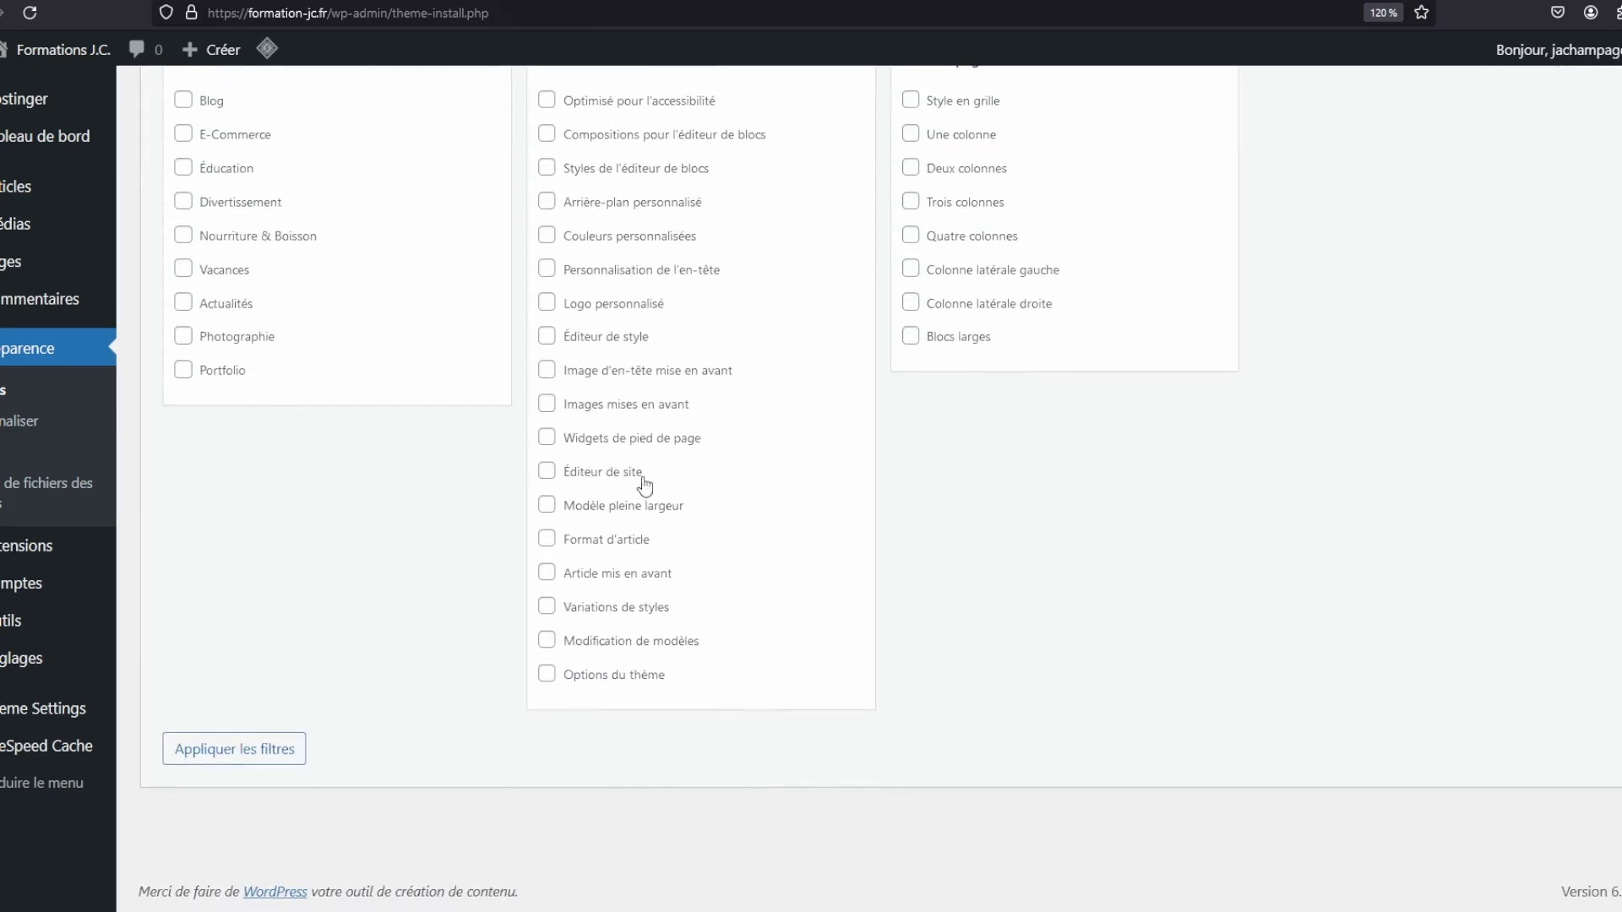
scroll(621, 617, "up", 5)
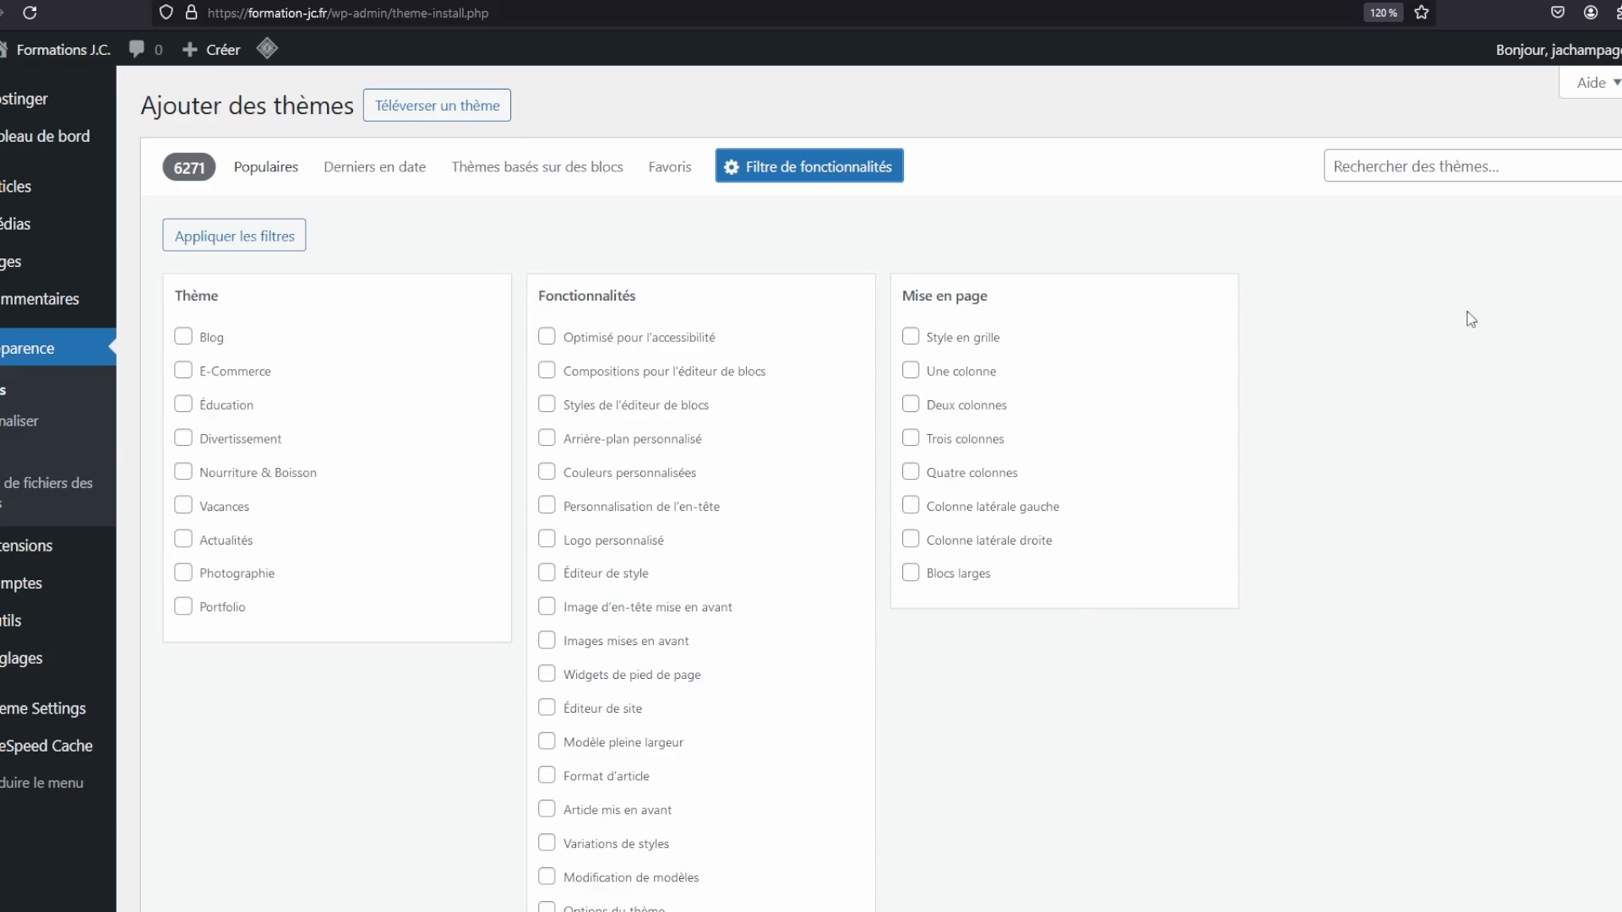
scroll(1272, 391, "down", 3)
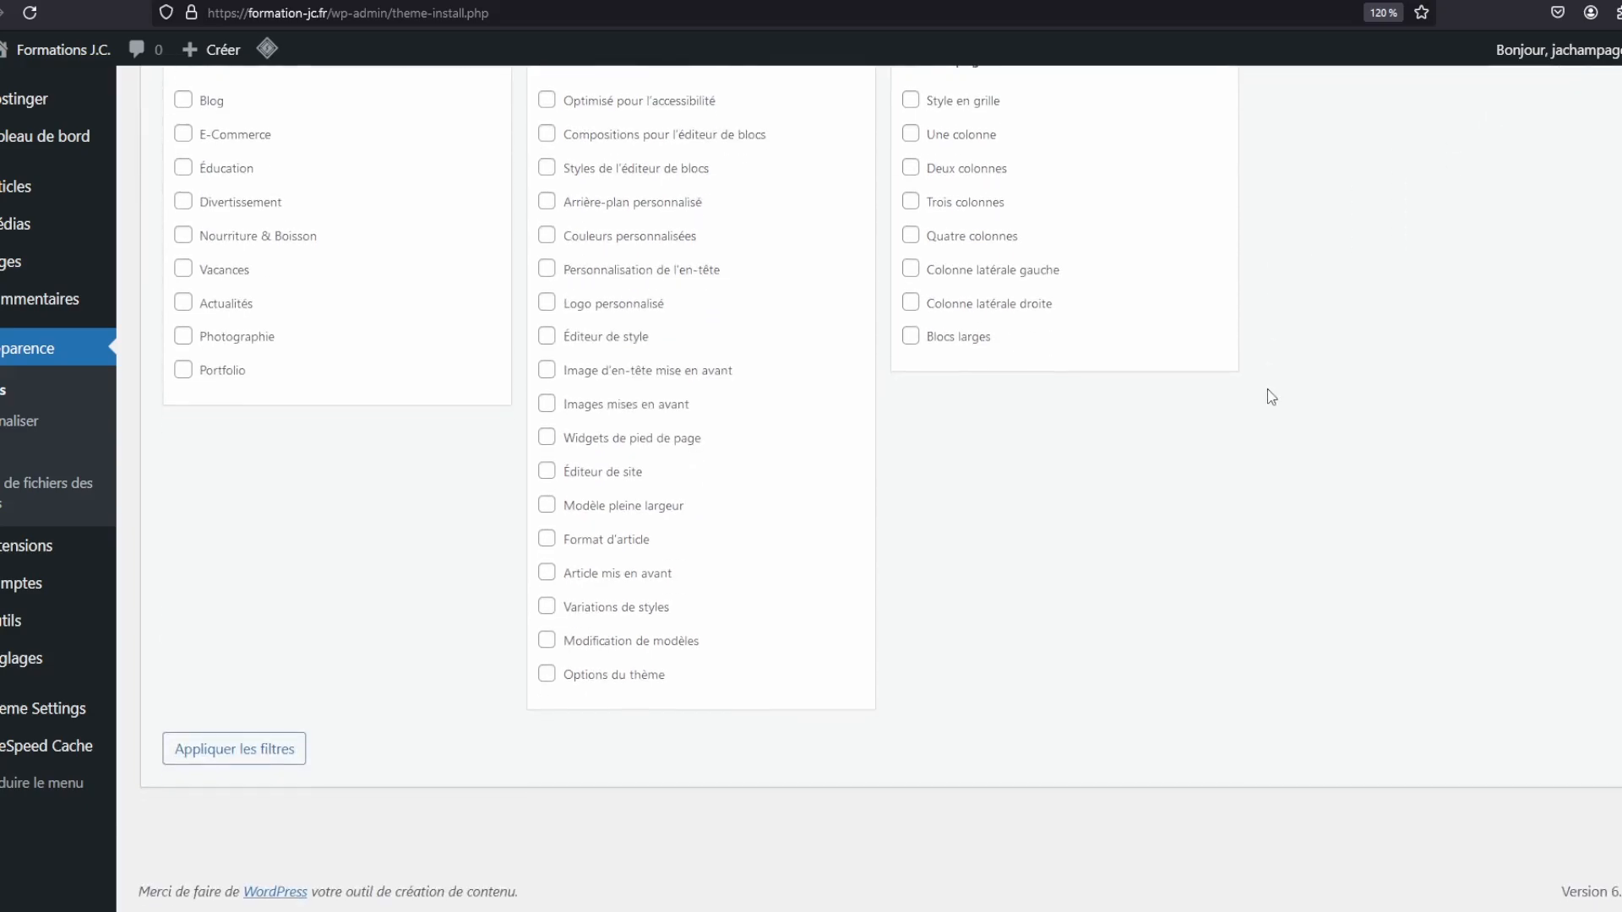
scroll(1276, 389, "up", 3)
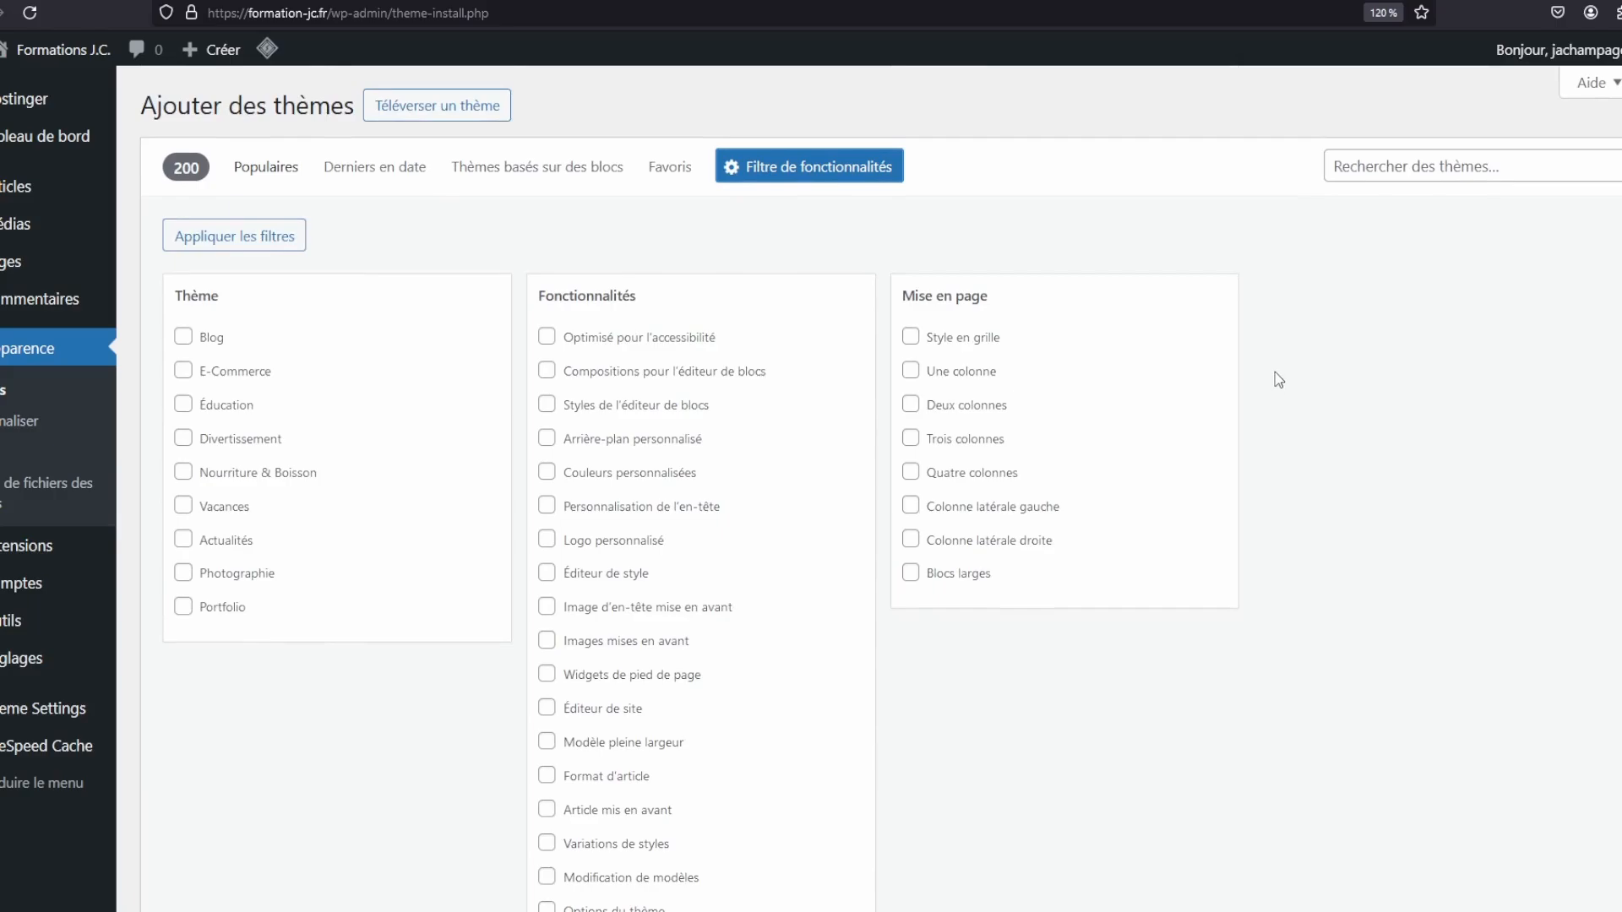
Return to the popular themes and look over the first ones listed, such as Twenty Twenty-Three and Hello Elementor
left_click(270, 168)
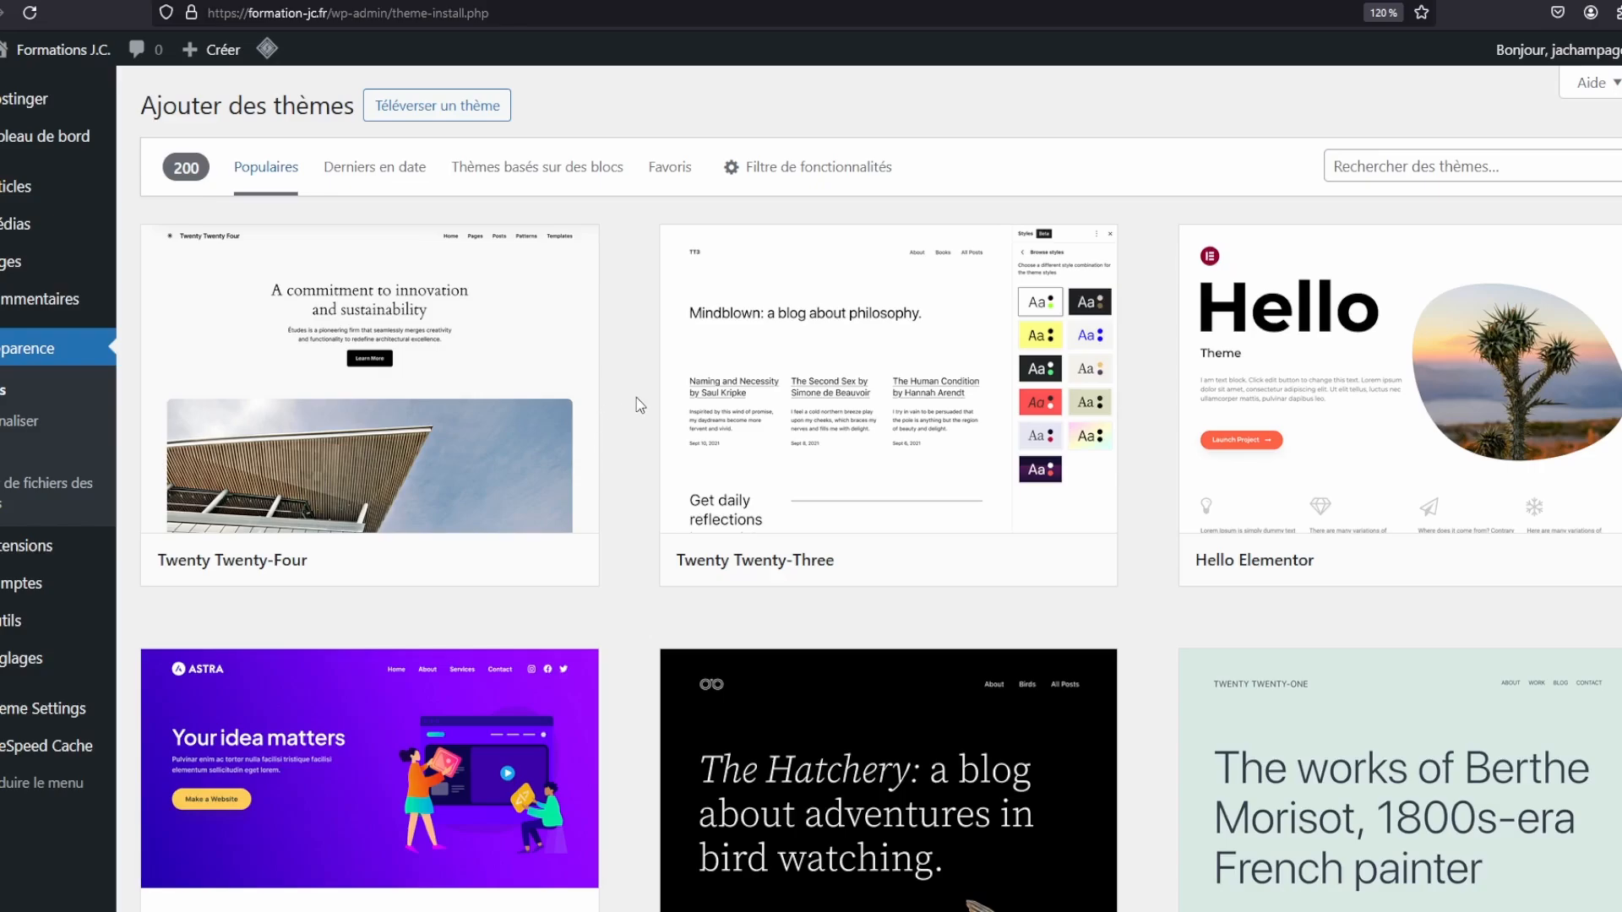
scroll(632, 404, "down", 20)
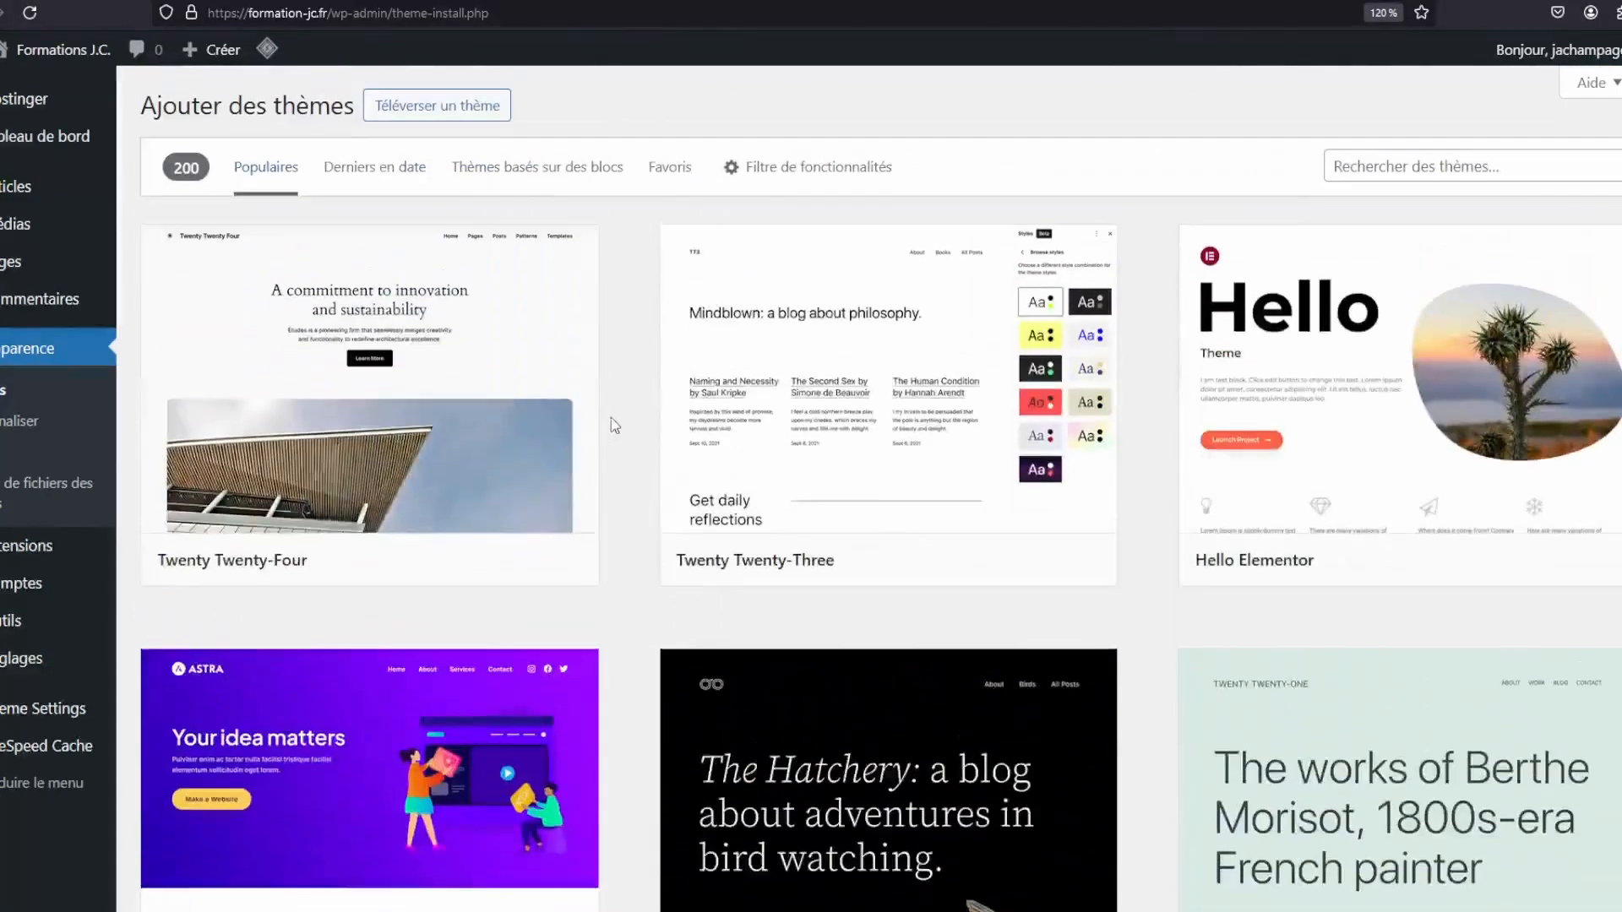
scroll(615, 430, "down", 15)
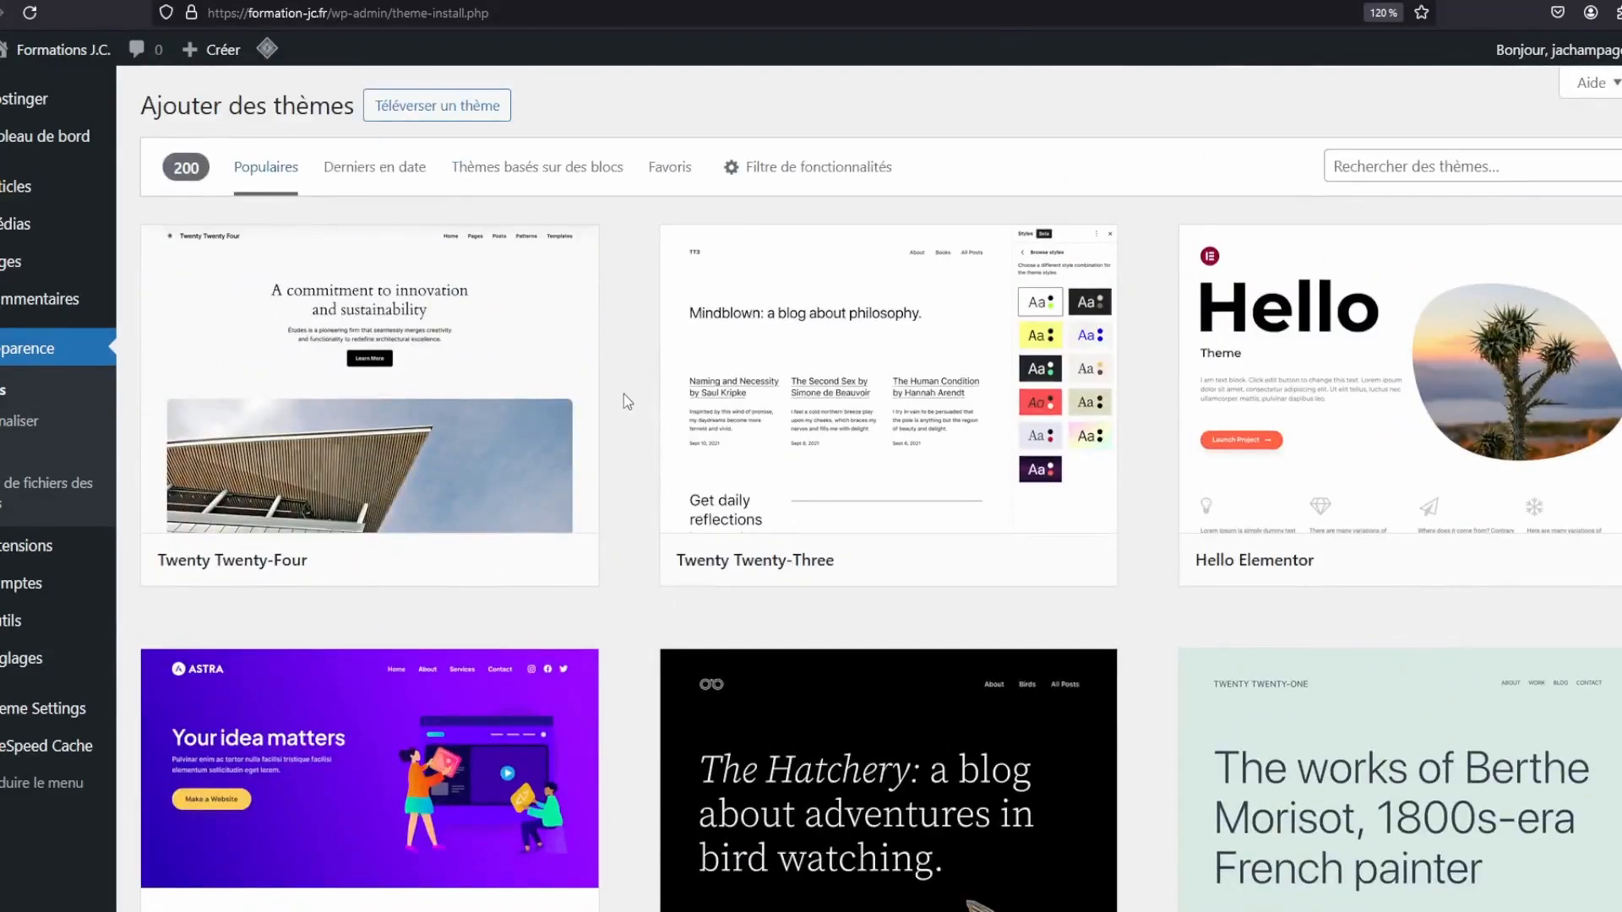
mouse_move(697, 409)
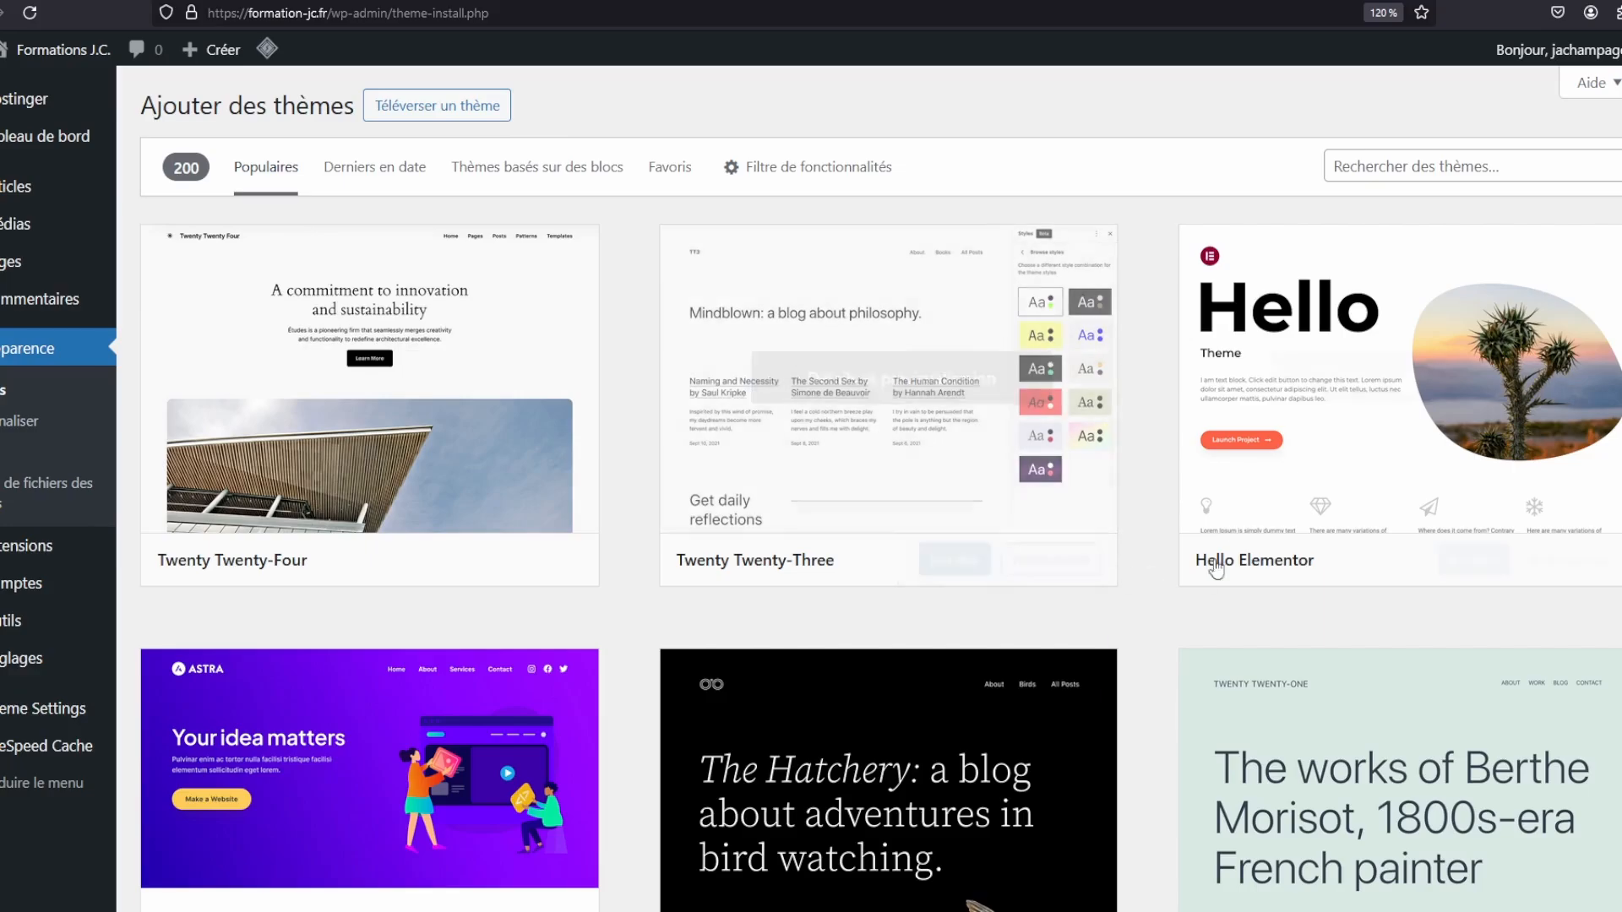
scroll(700, 285, "down", 2)
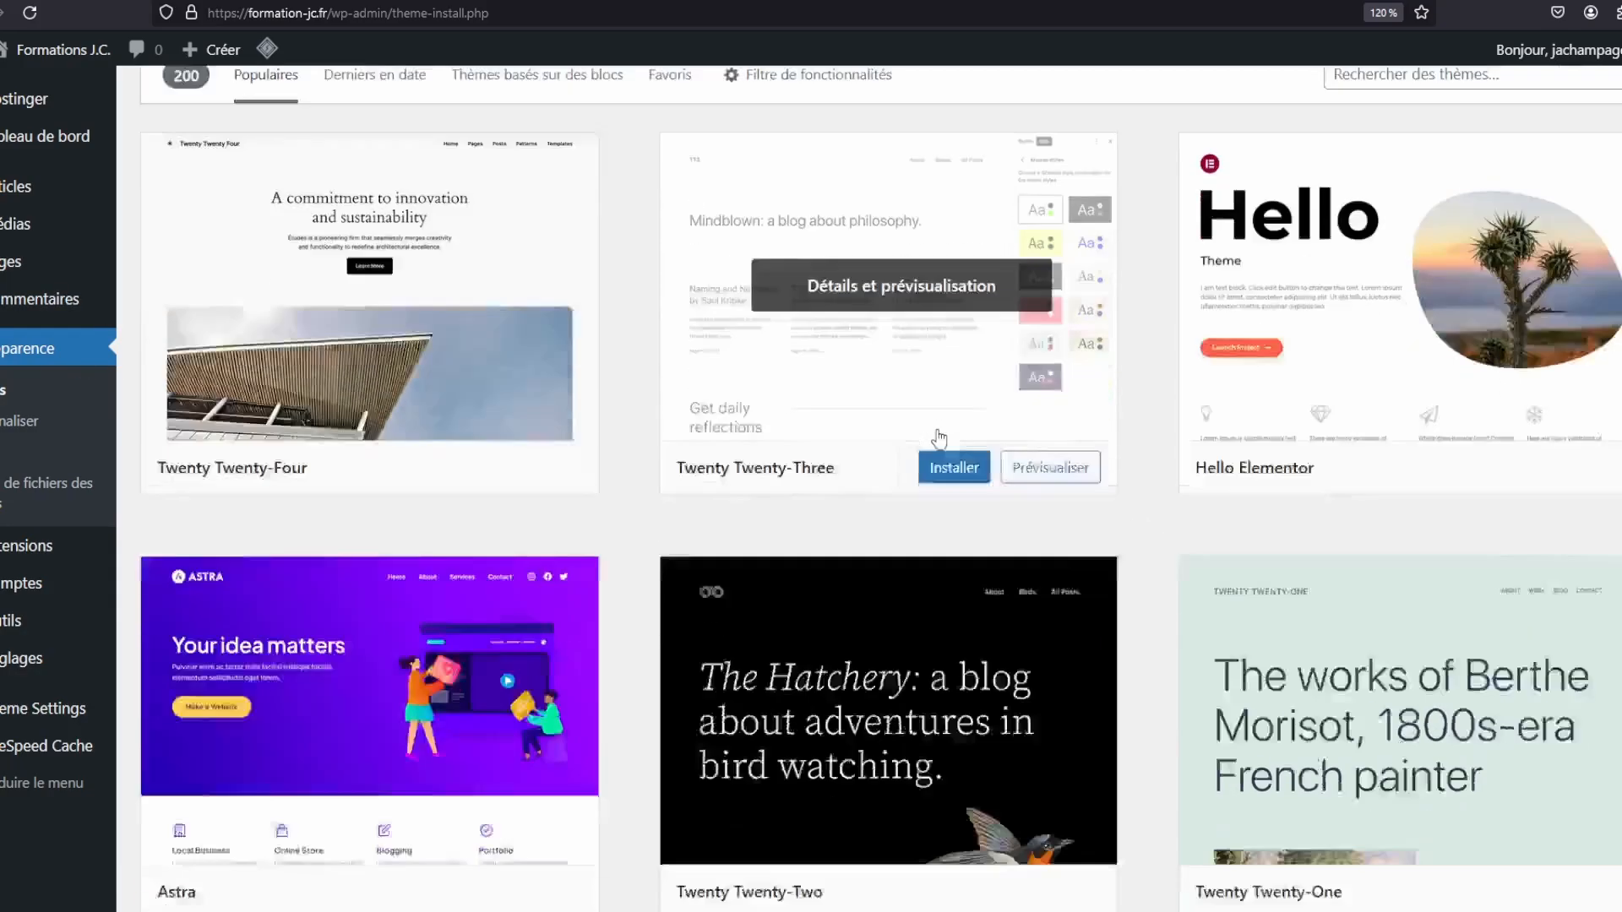
scroll(700, 284, "up", 2)
Filter the themes by Photographie, Couleurs personnalisées, Variations de styles and Une colonne, and look over the matching themes
left_click(790, 176)
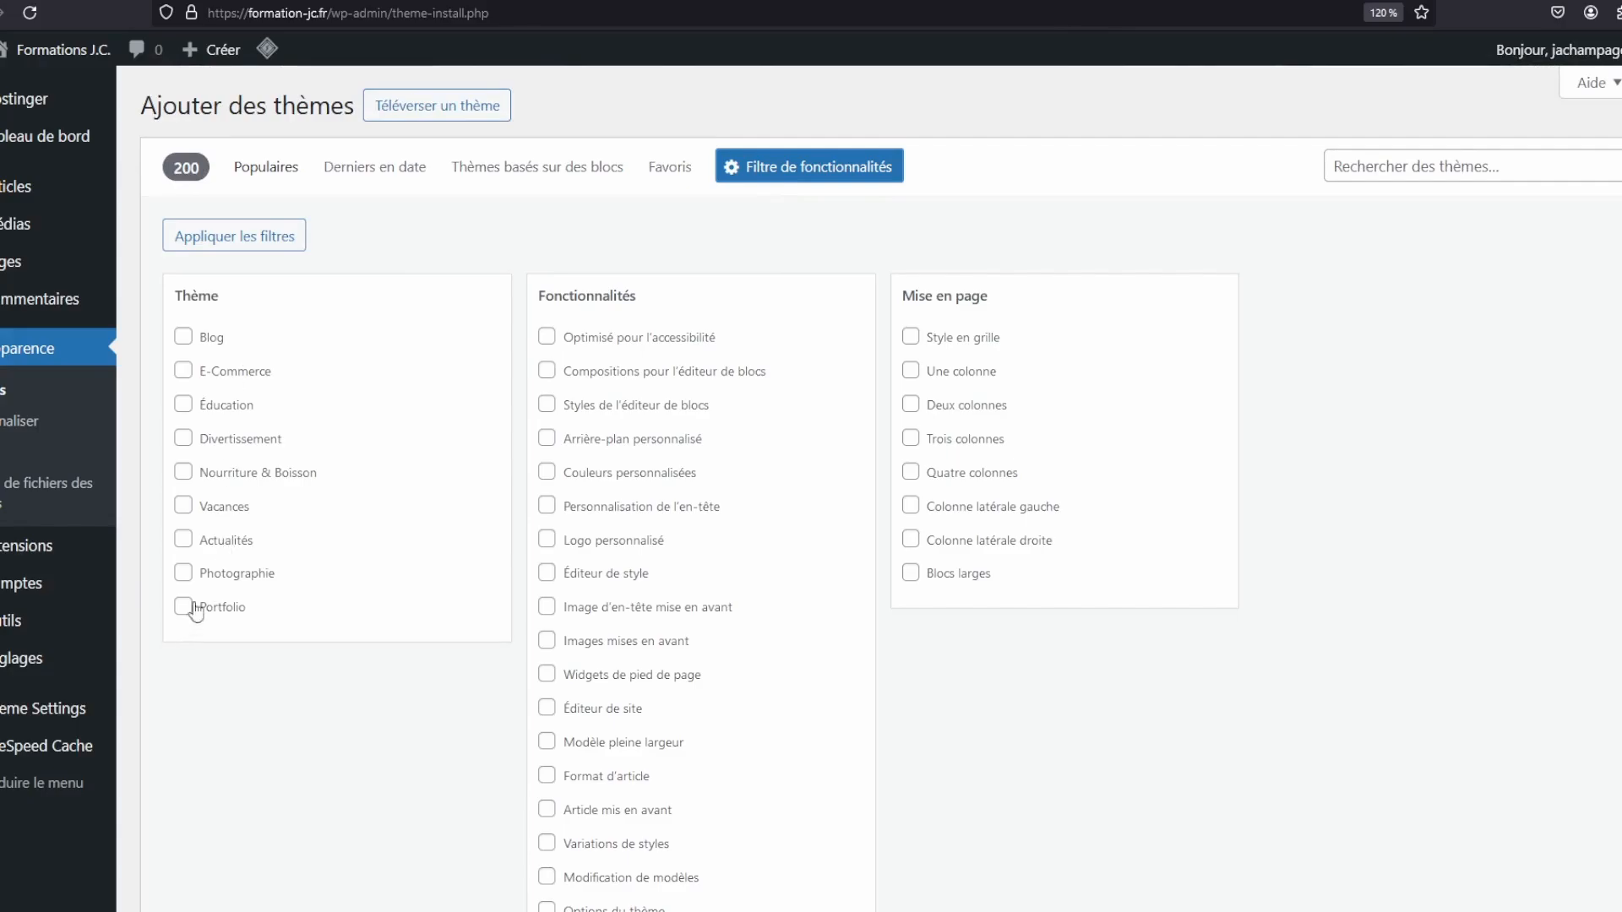
left_click(185, 575)
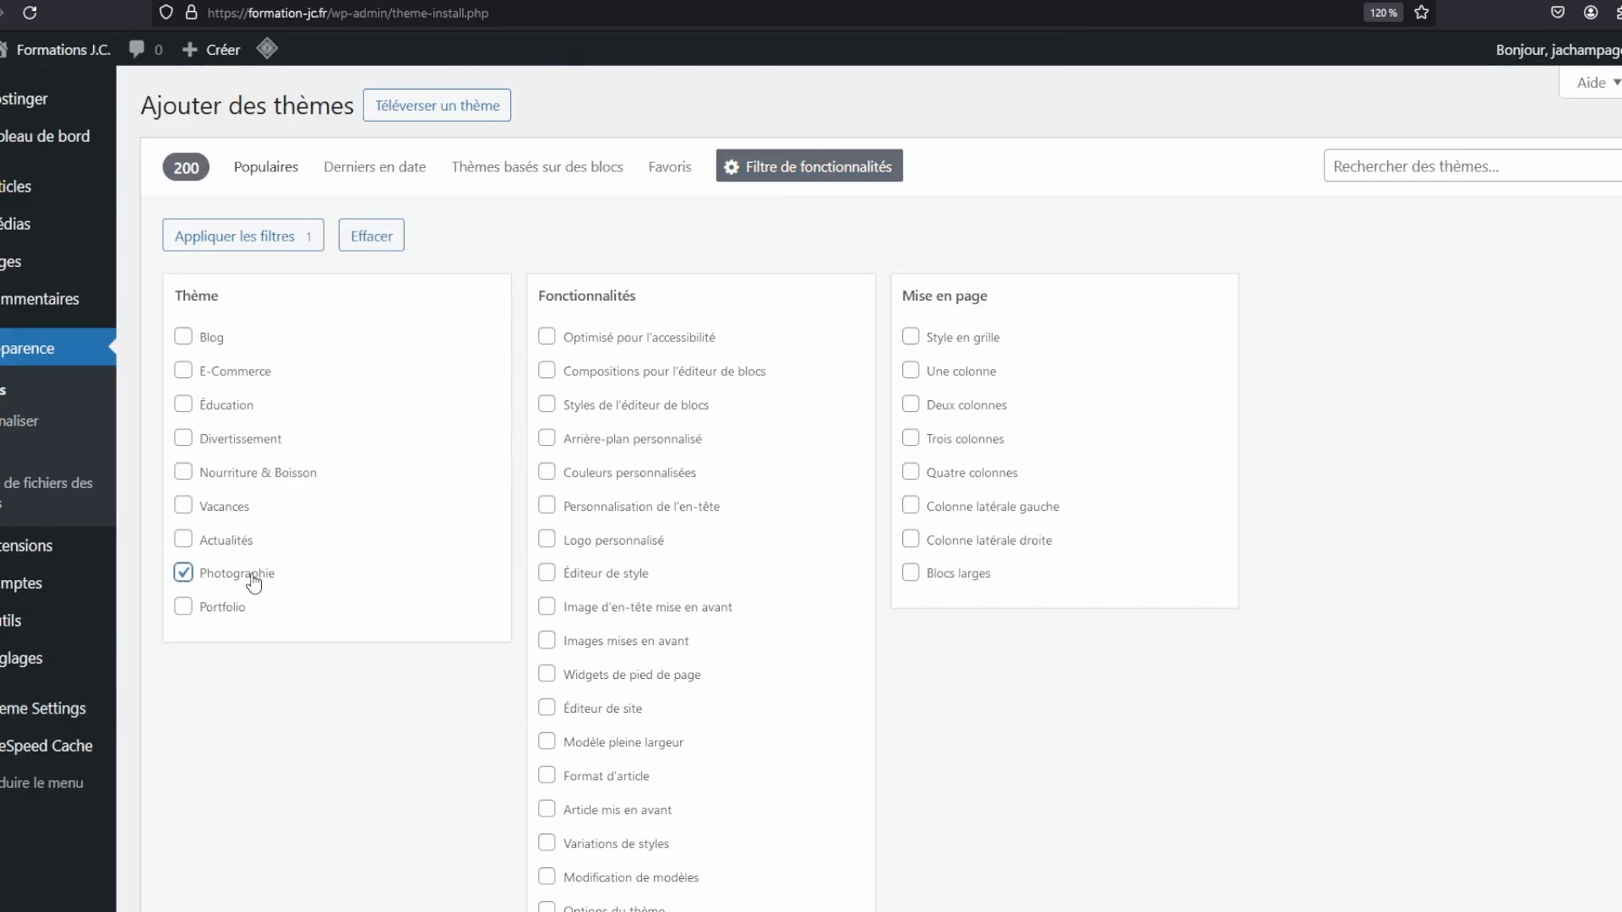
scroll(735, 304, "down", 3)
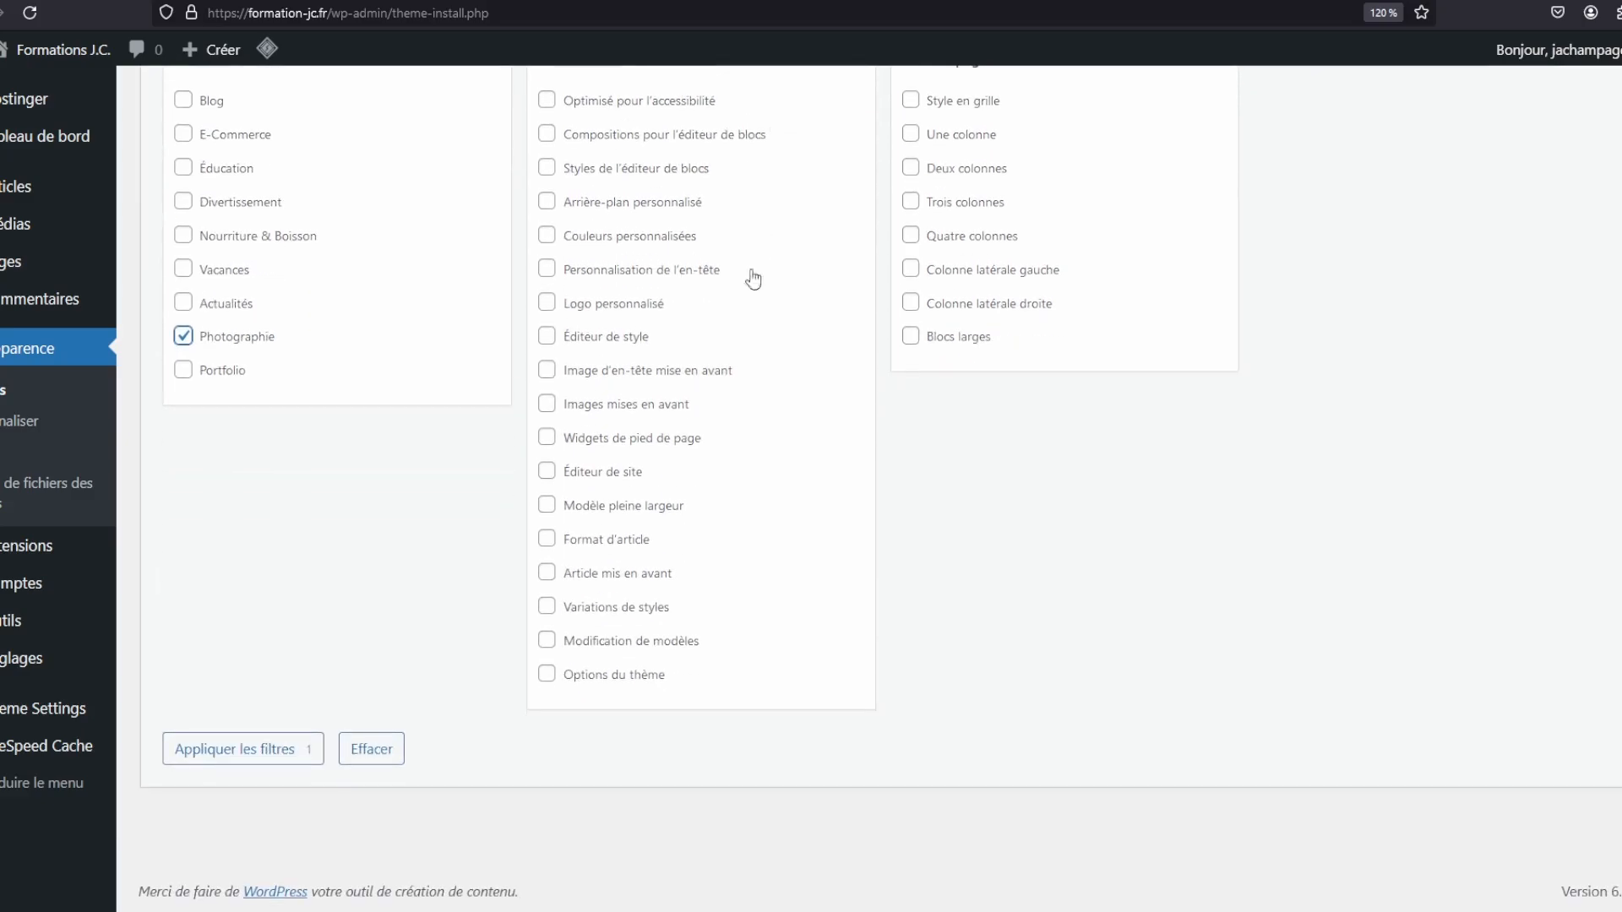
left_click(547, 236)
left_click(546, 606)
scroll(1316, 630, "up", 3)
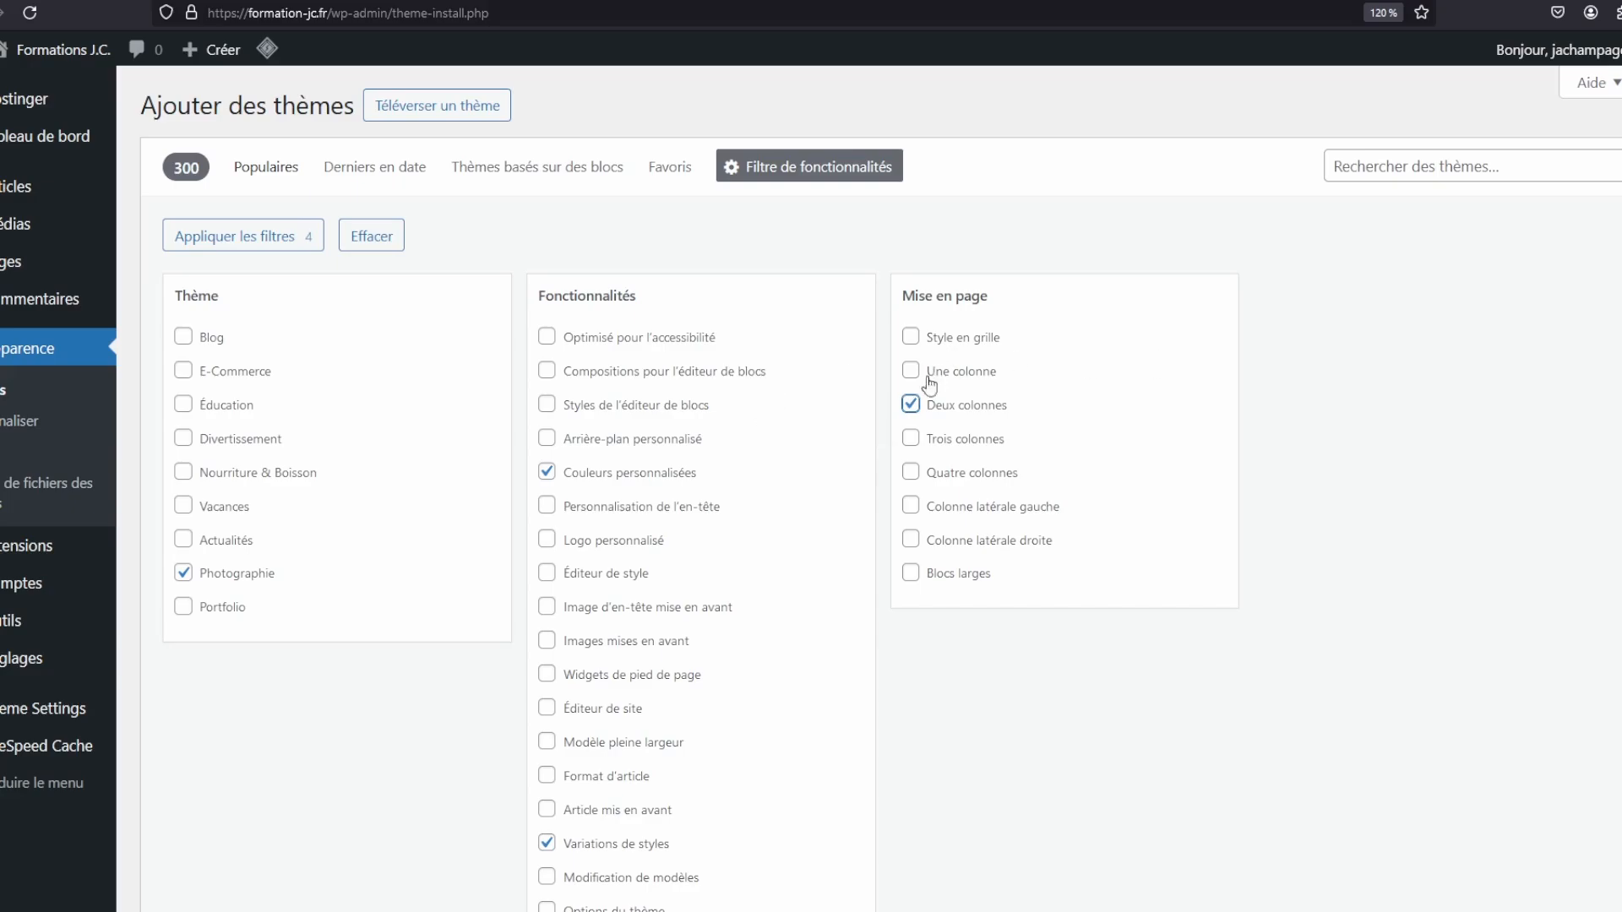
scroll(845, 385, "down", 3)
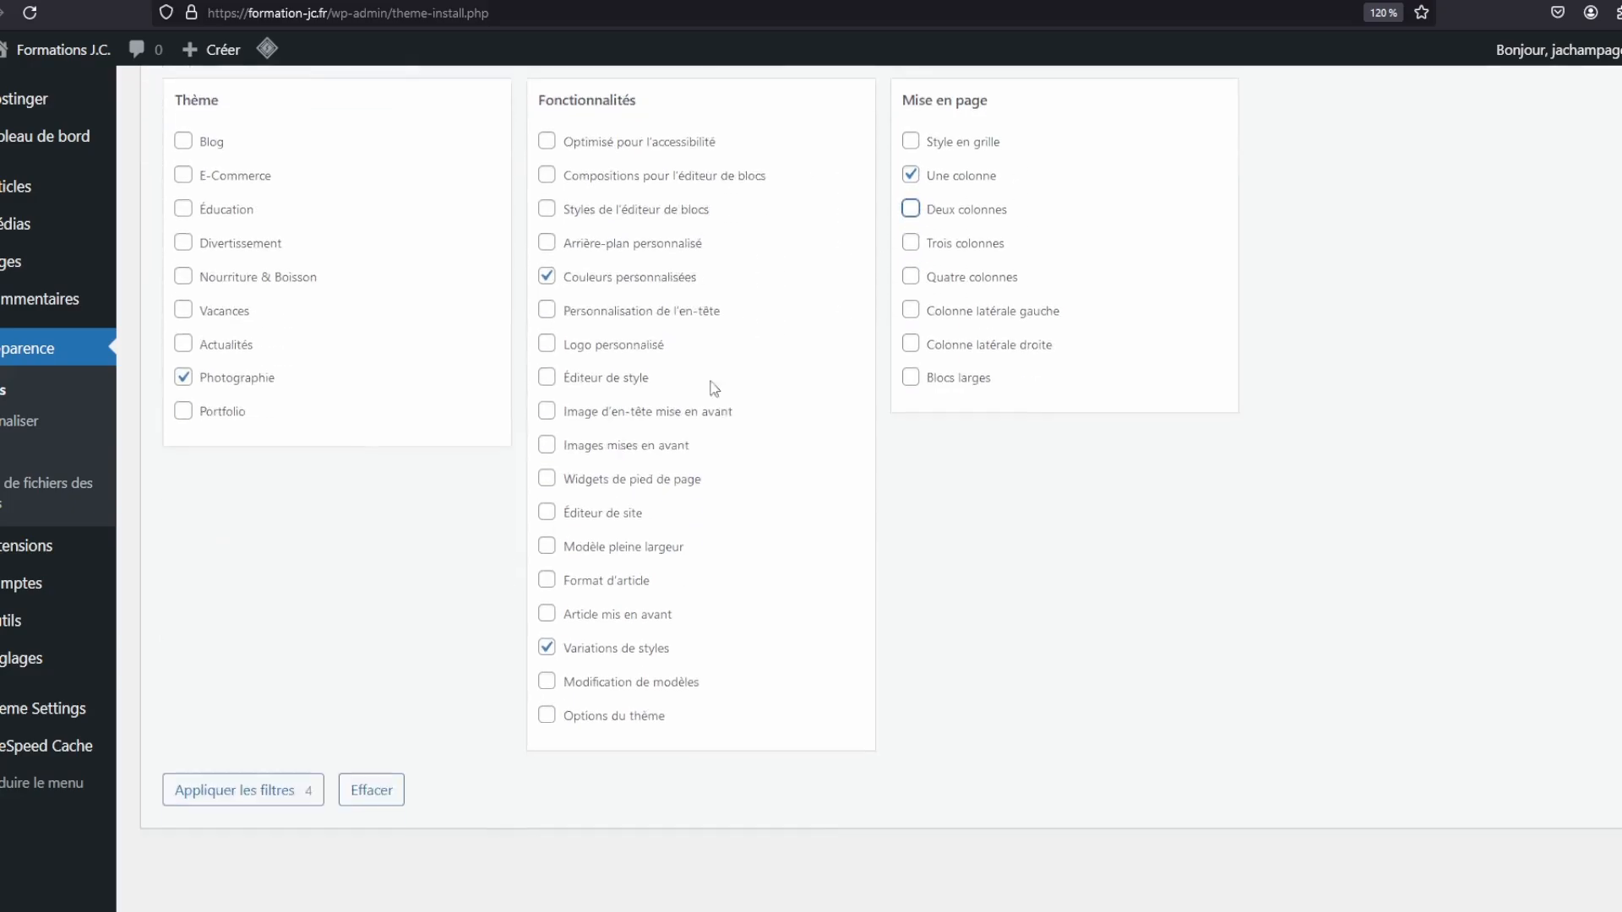
scroll(625, 397, "up", 3)
left_click(270, 236)
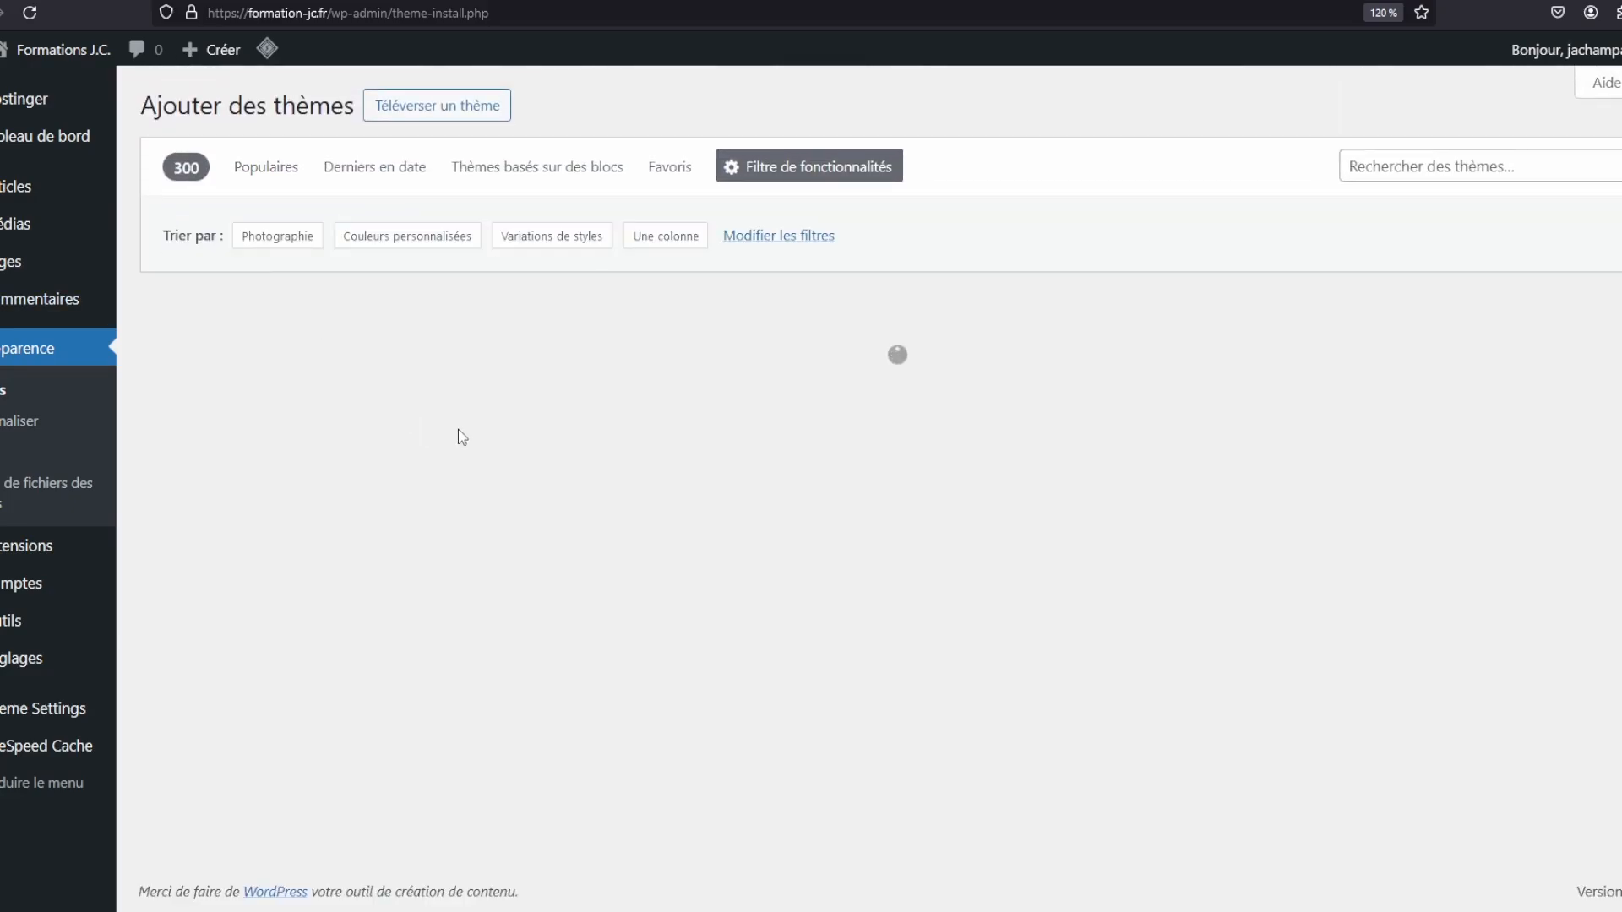
scroll(1128, 570, "down", 4)
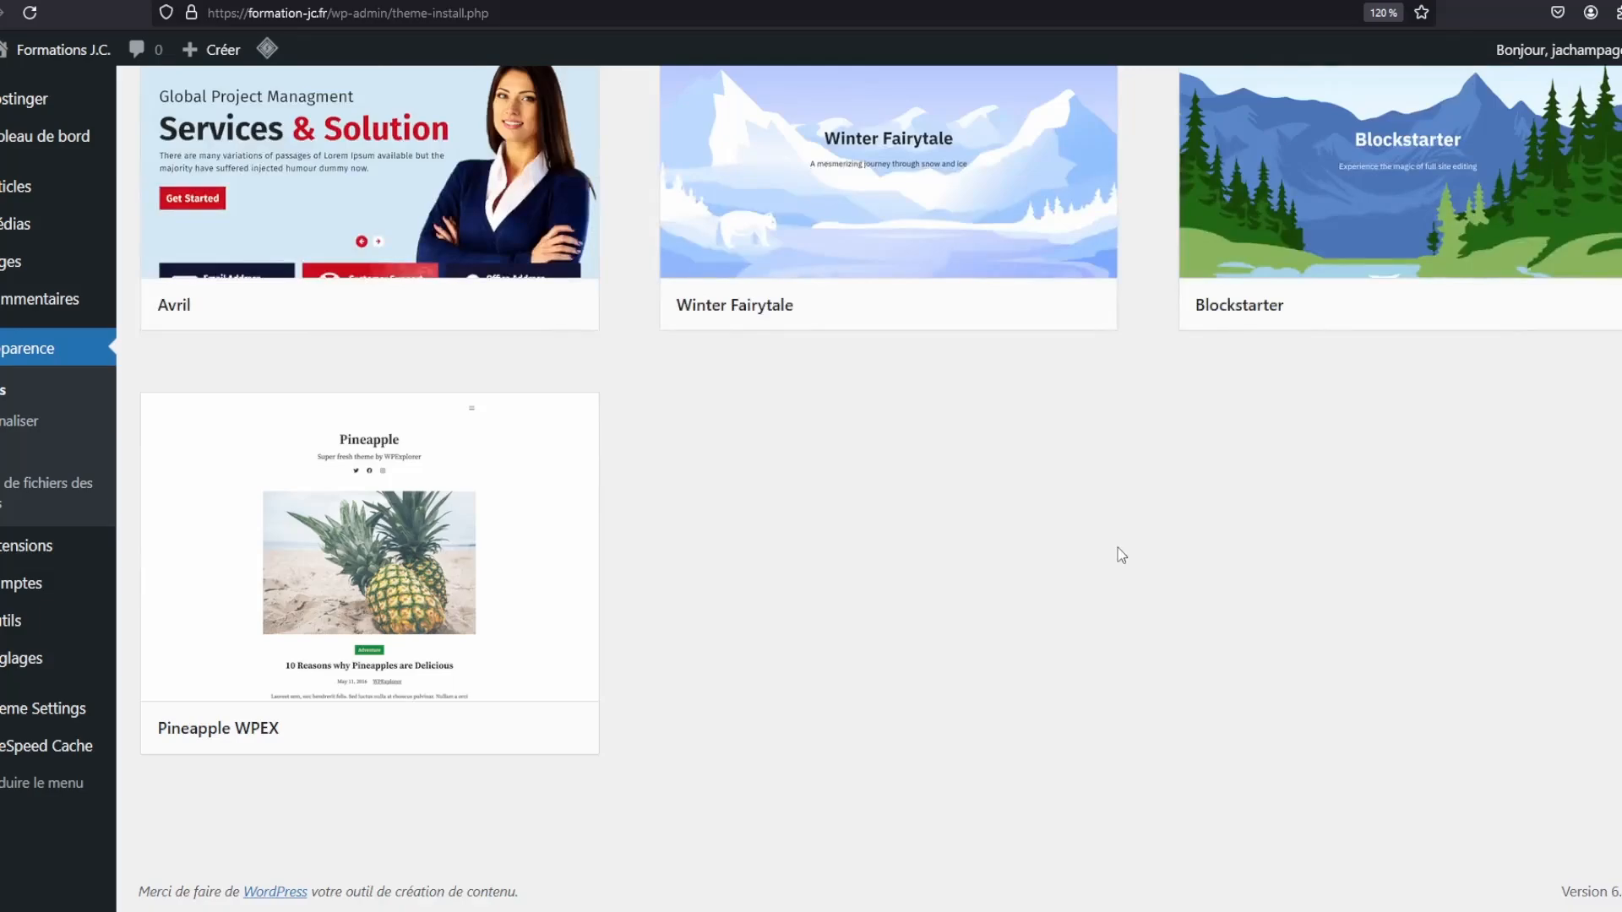
scroll(1117, 548, "up", 4)
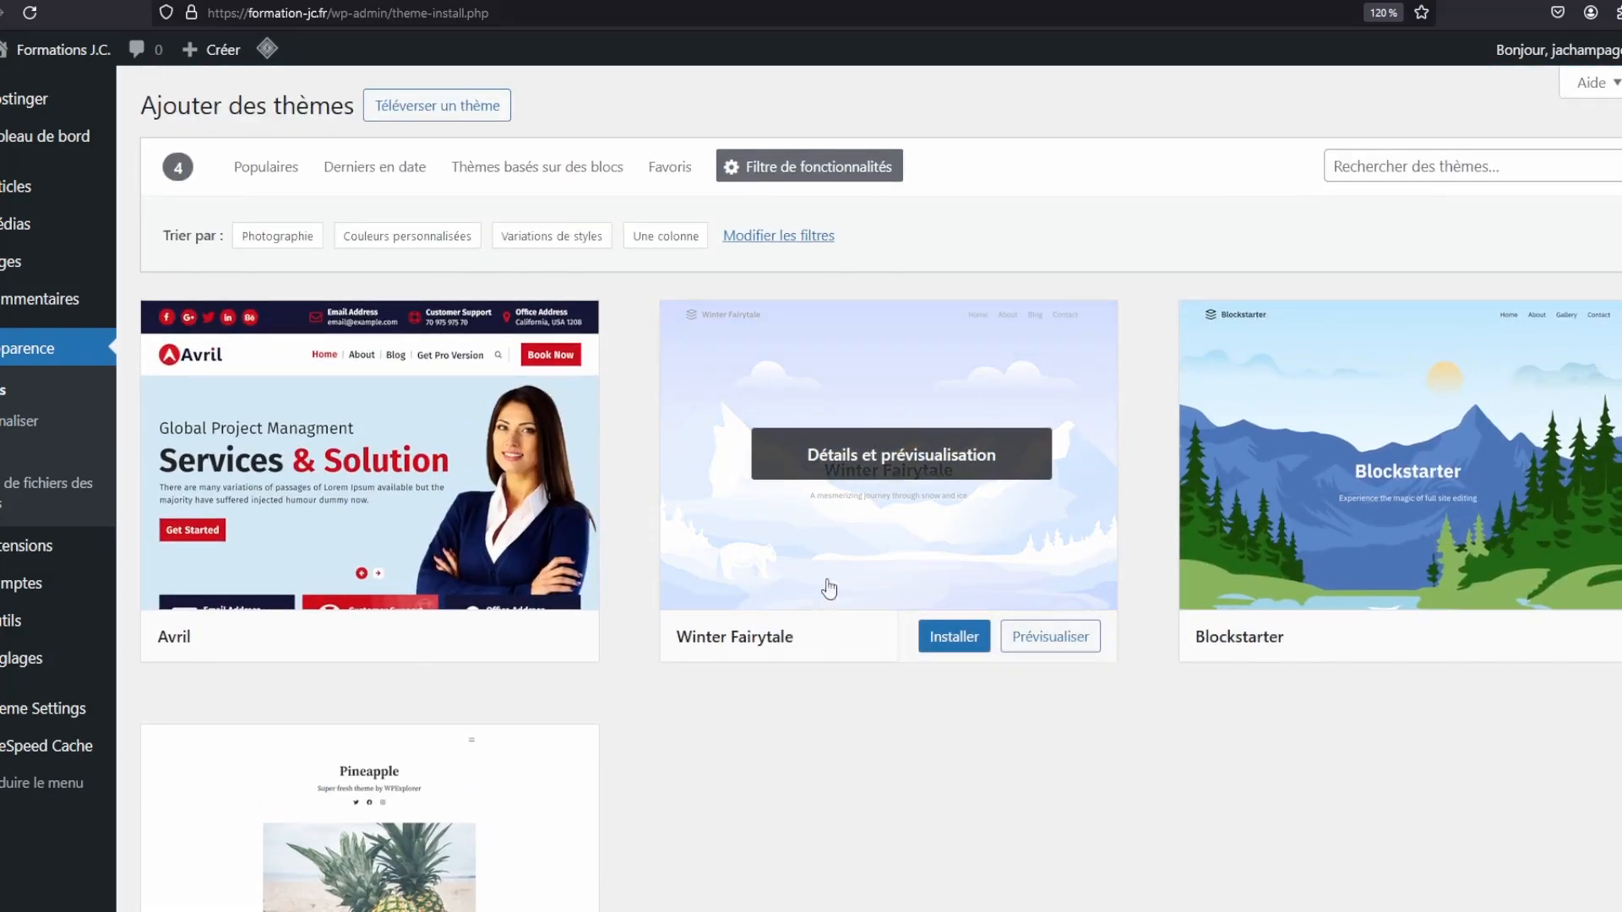
Remove the Variations de styles criterion from the feature filter, reapply it, and look over the matching themes
left_click(741, 240)
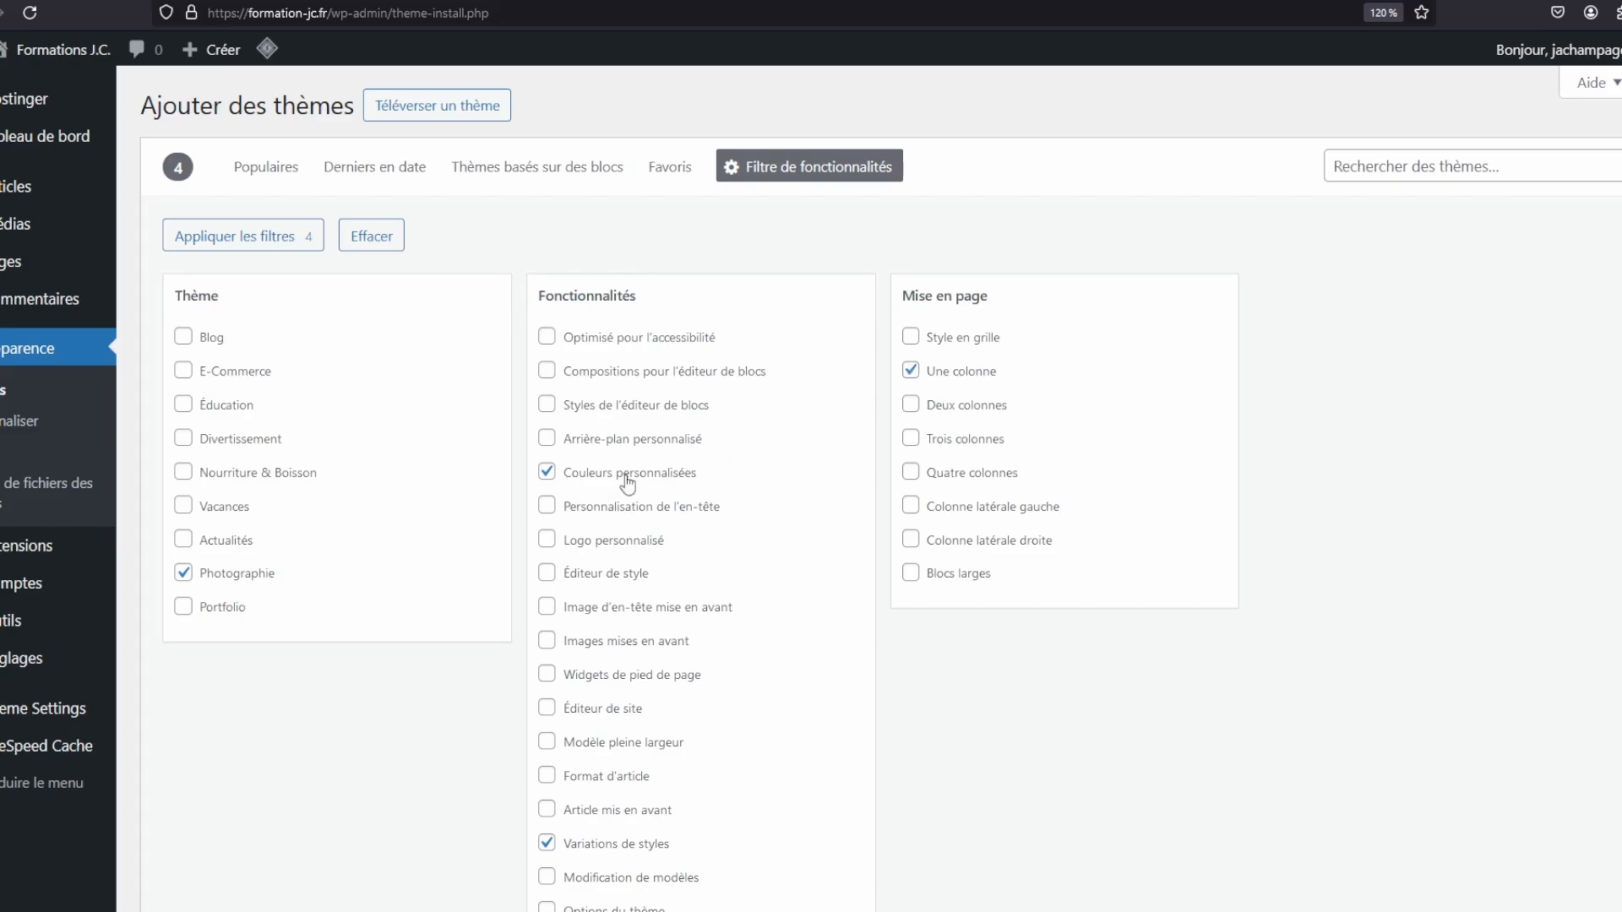
scroll(534, 667, "down", 3)
left_click(236, 749)
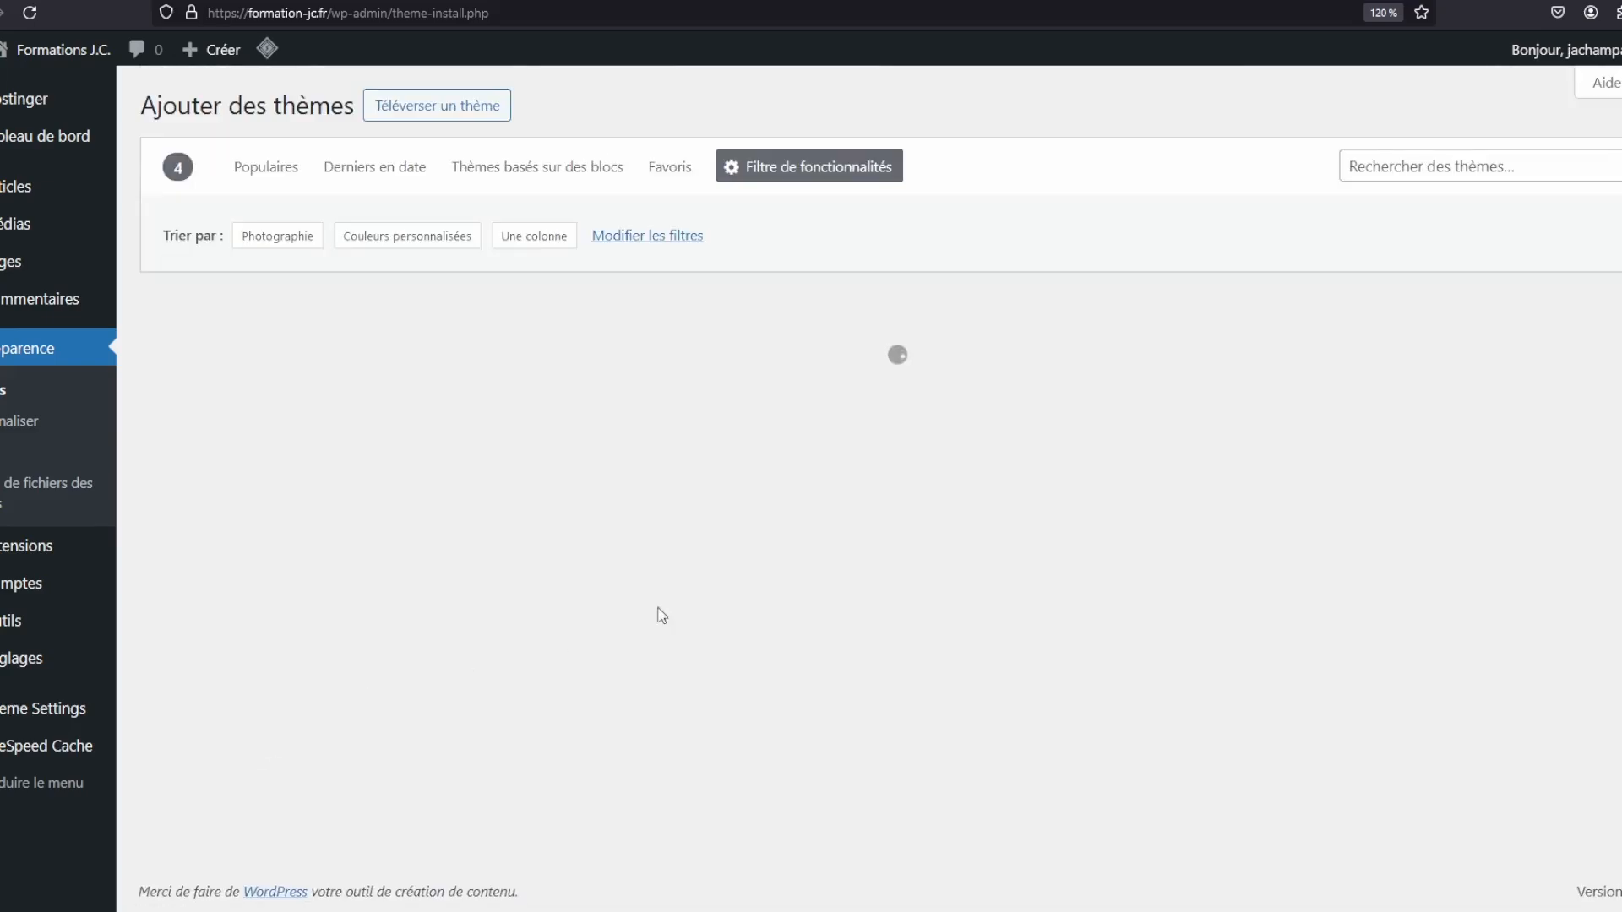
scroll(1098, 406, "down", 12)
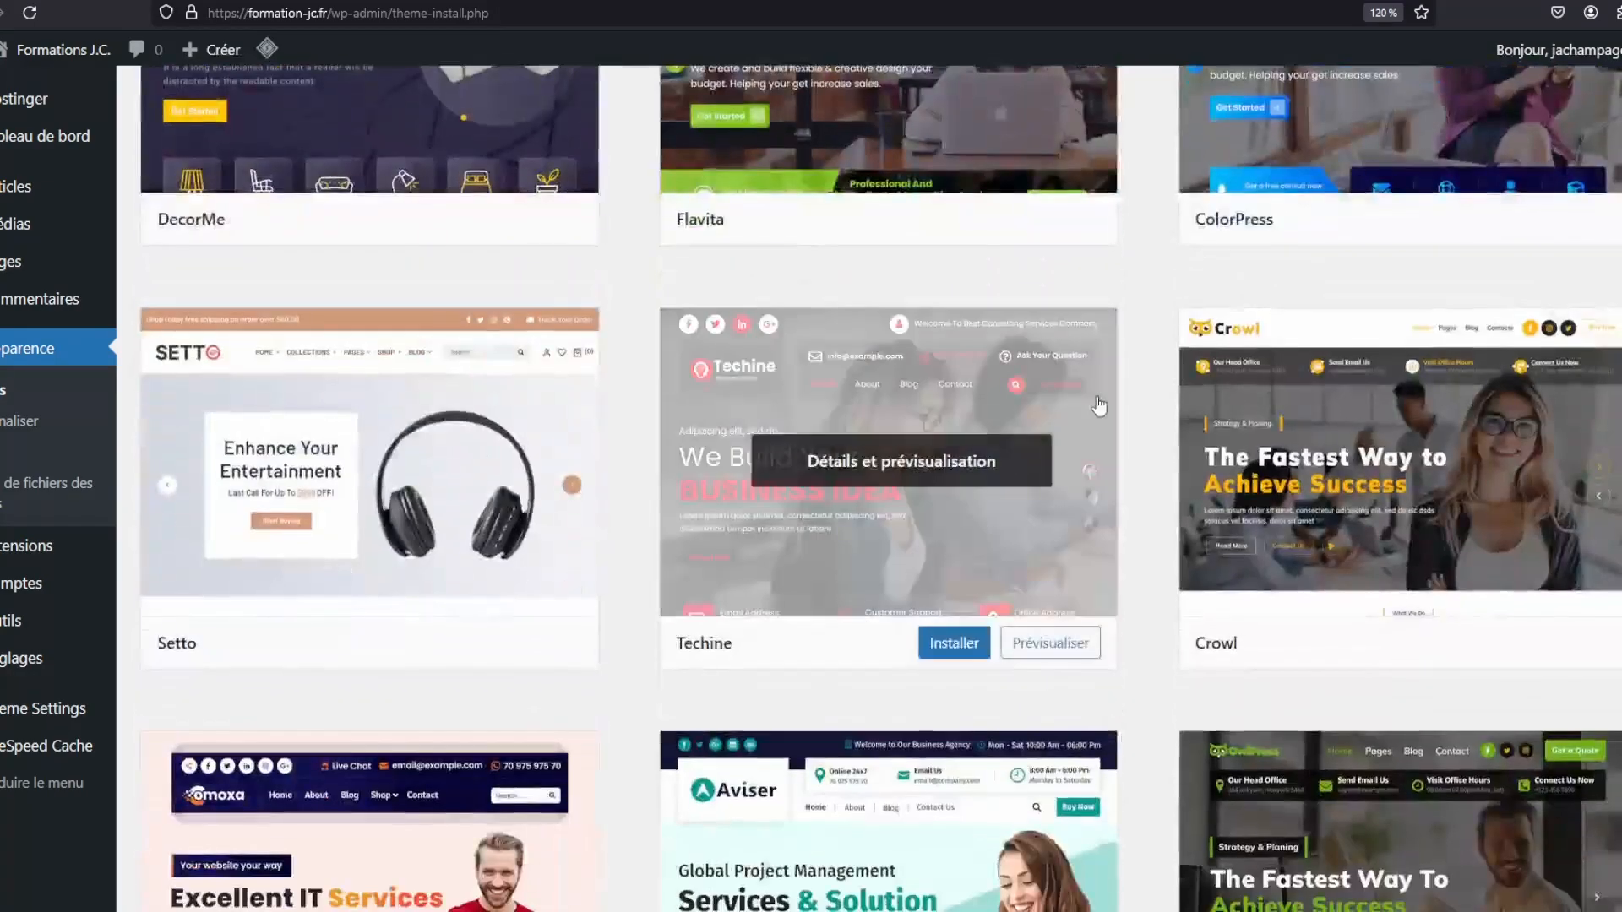
scroll(1098, 406, "up", 15)
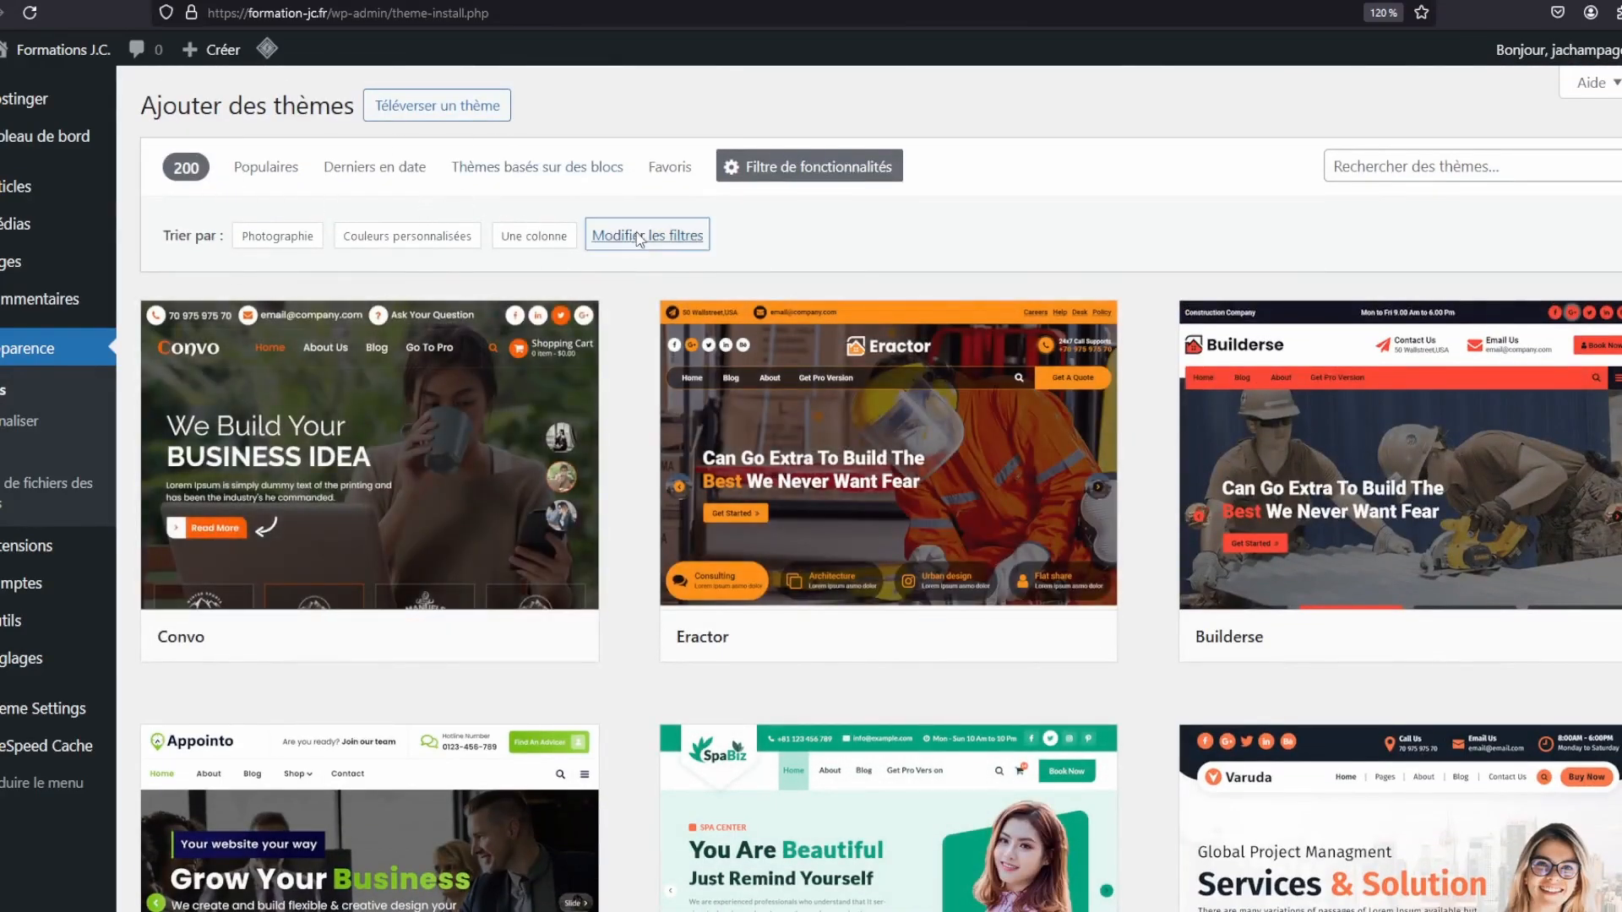
Replace the Photographie criterion with Portfolio, apply the filter and look over the first matching themes
left_click(639, 238)
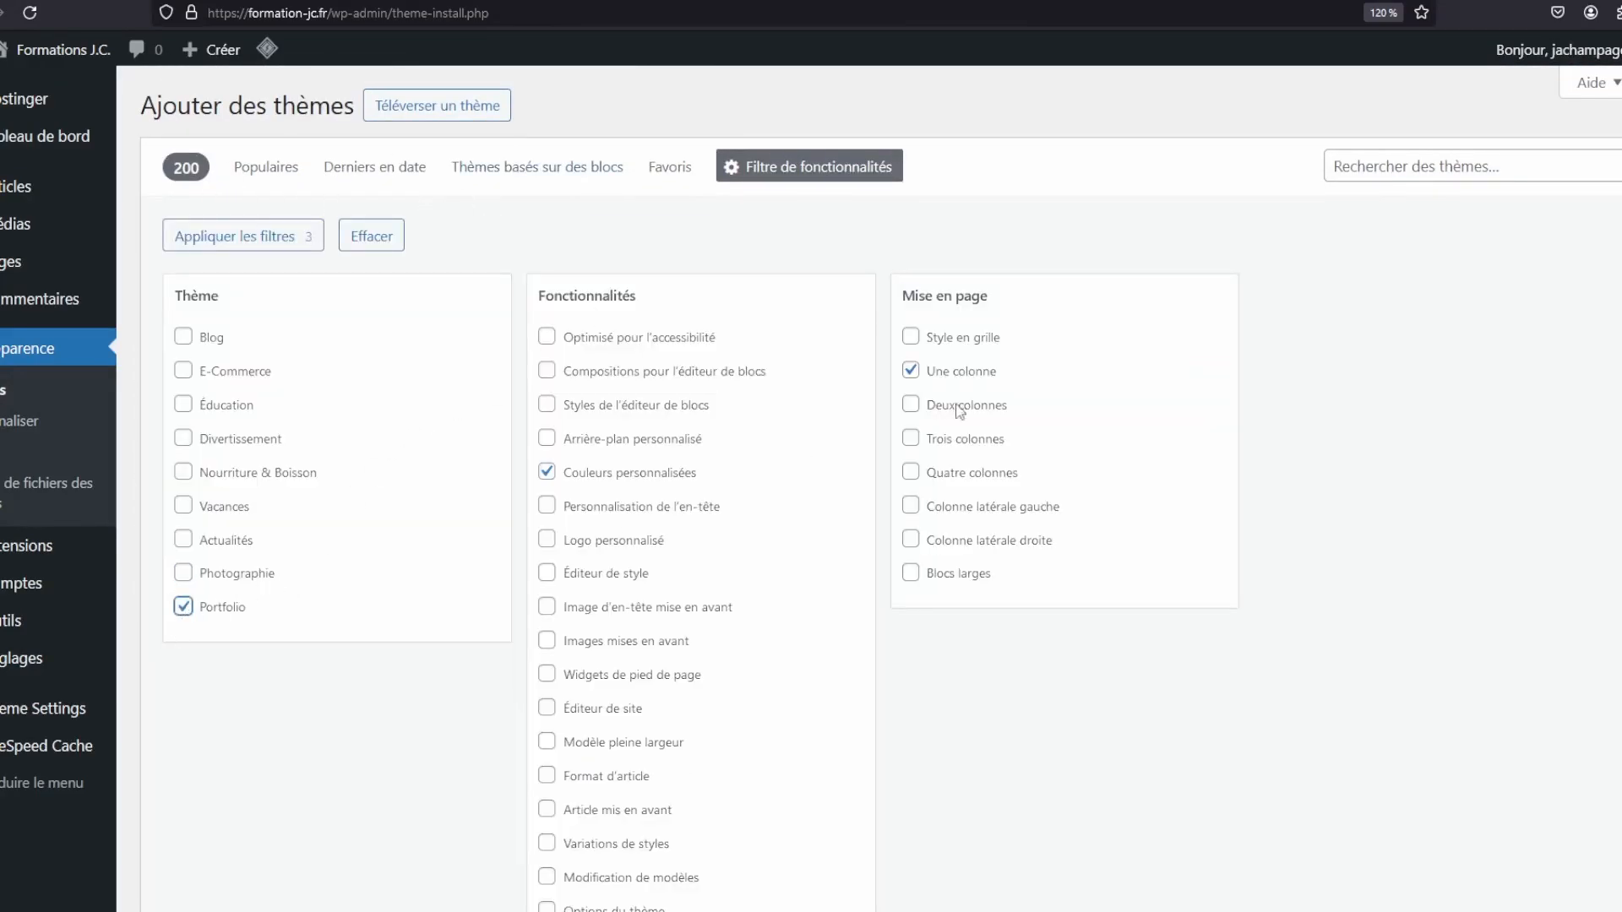
left_click(272, 245)
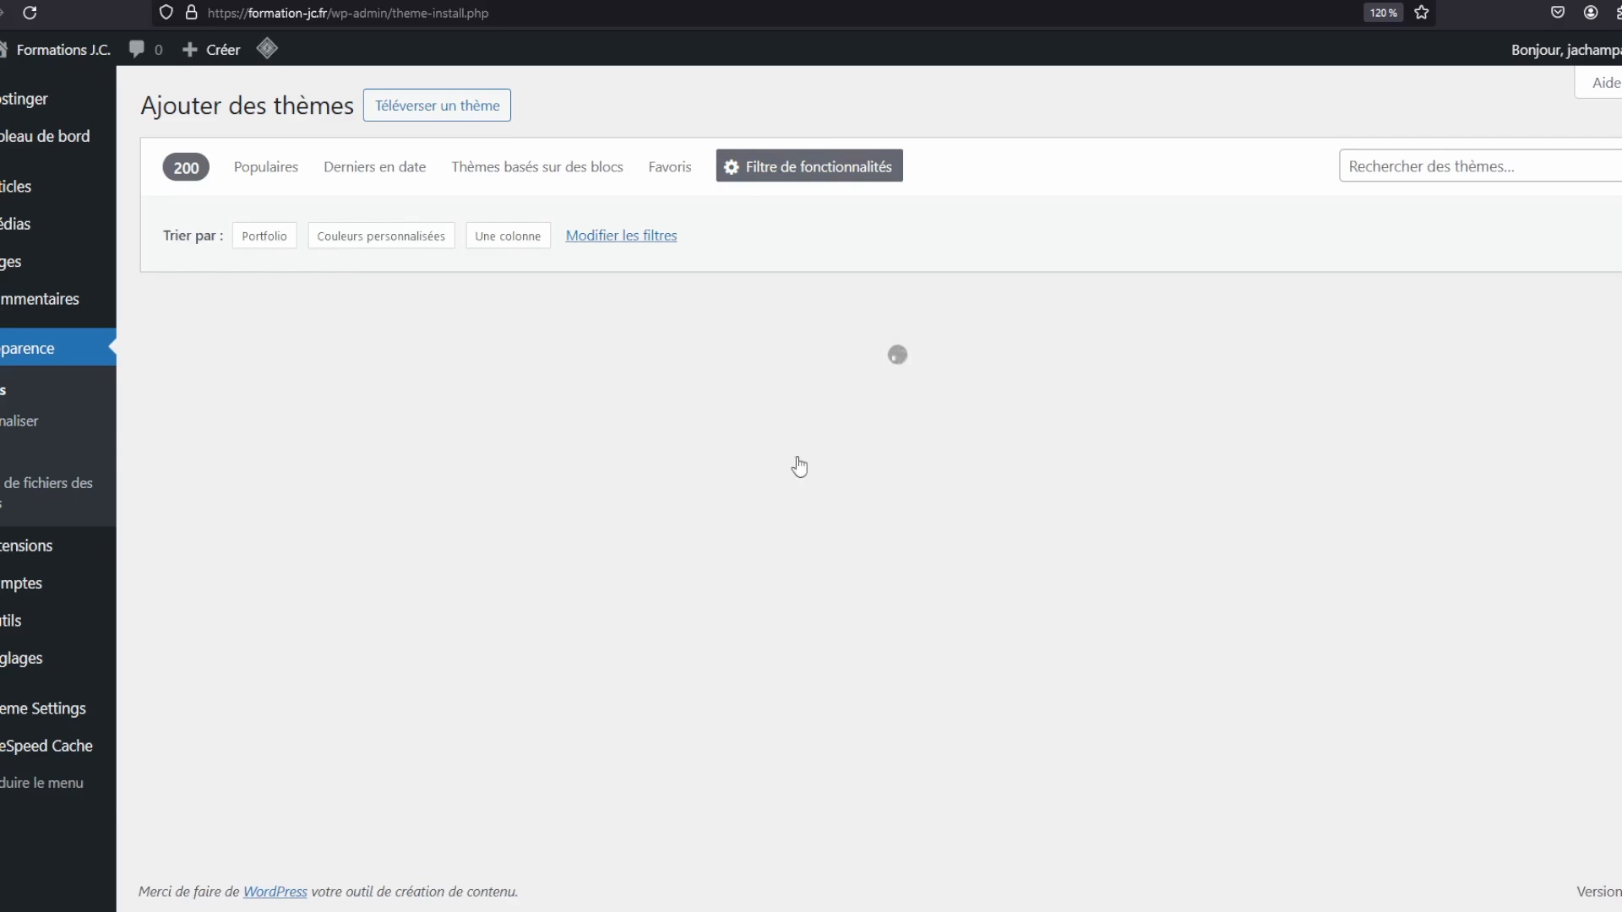
scroll(675, 344, "down", 9)
scroll(676, 345, "up", 2)
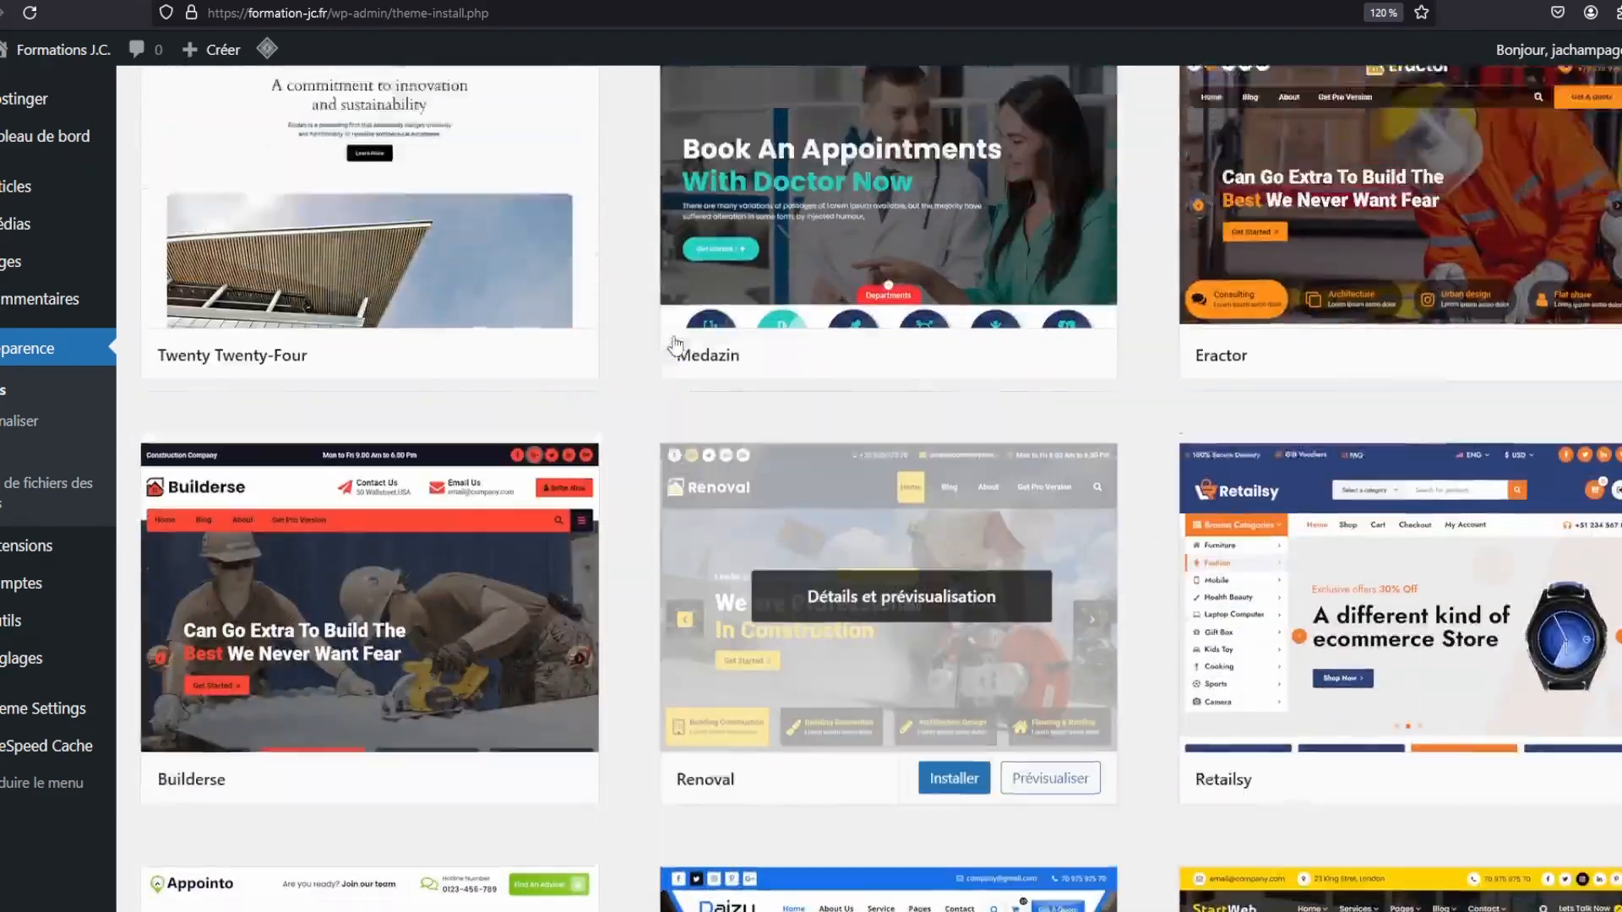
scroll(675, 345, "up", 4)
Browse the full list of one-column portfolio themes with custom colours, and return to its beginning
scroll(676, 345, "down", 20)
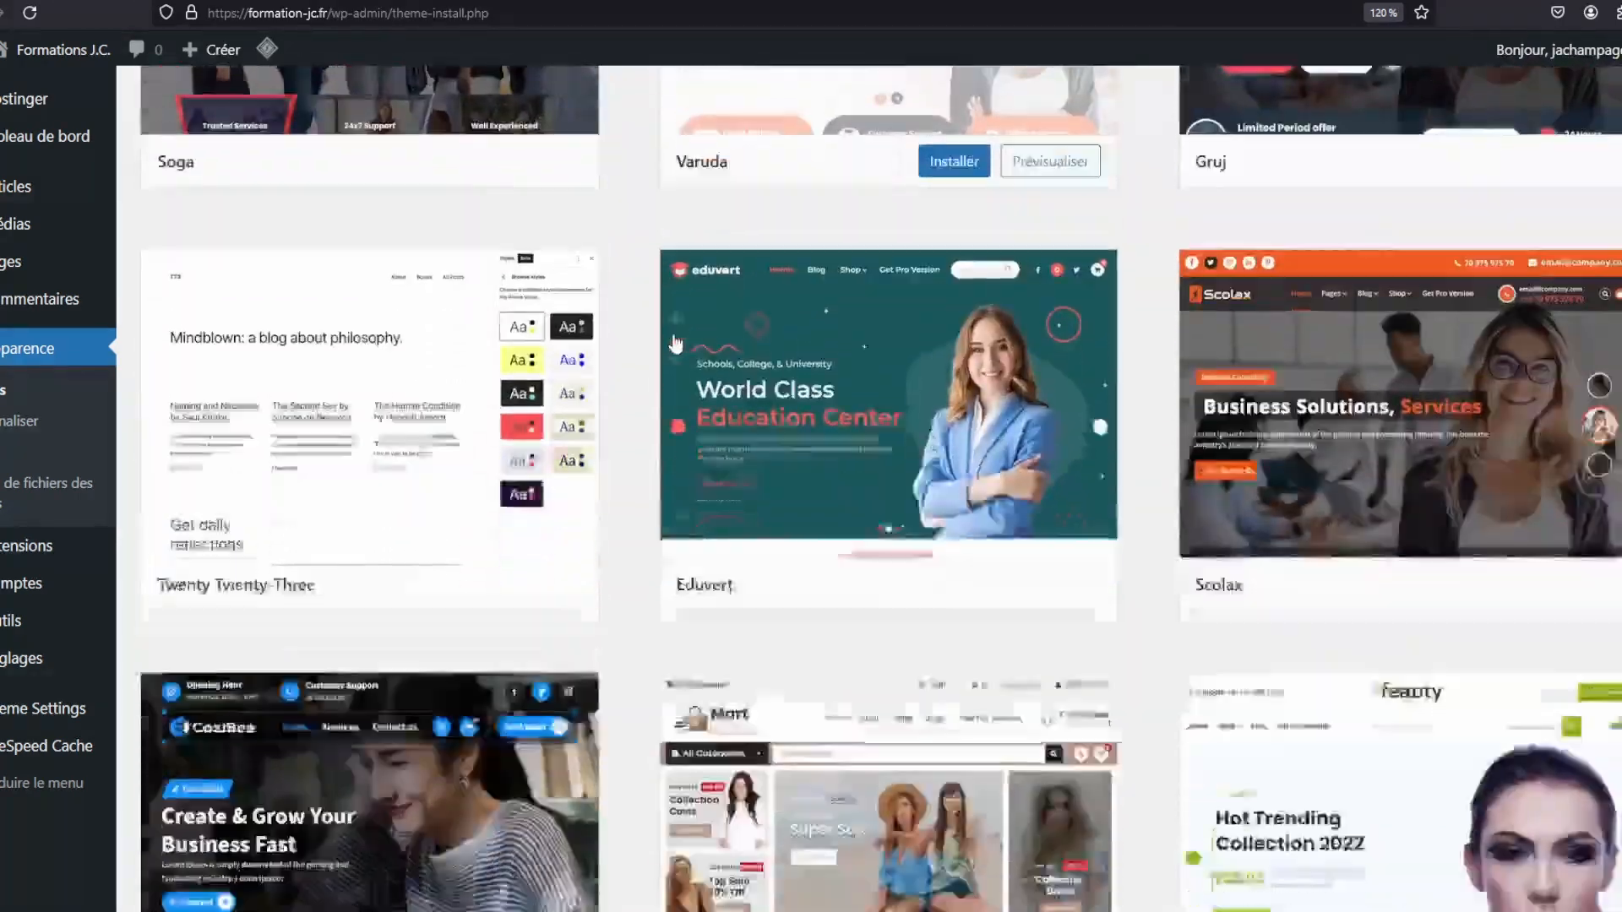
scroll(676, 344, "down", 20)
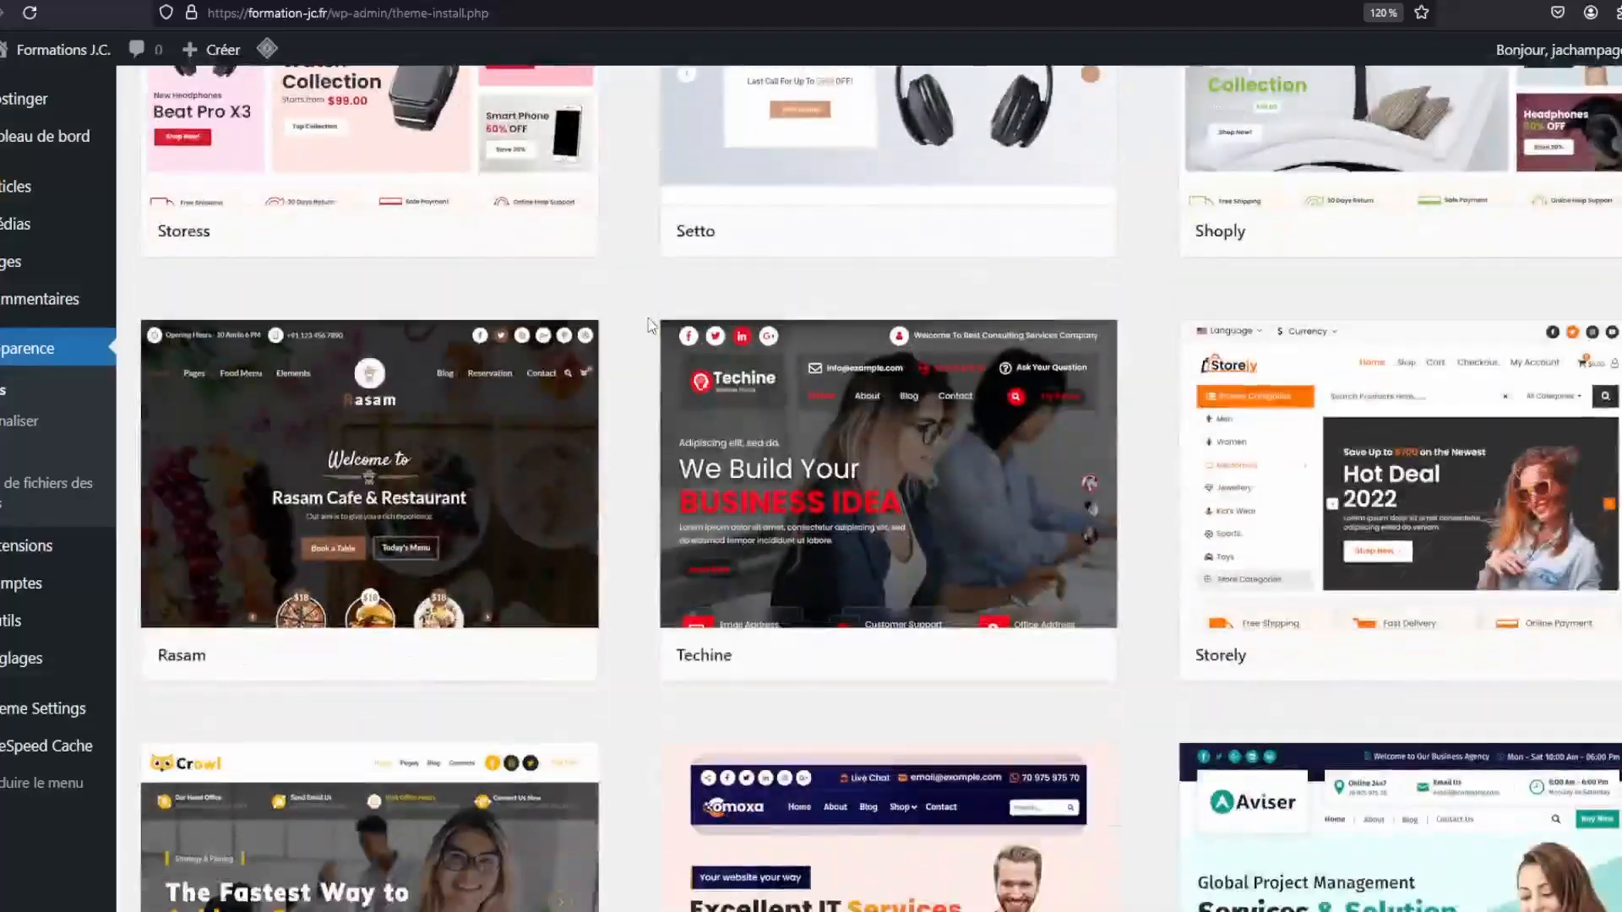
scroll(649, 325, "down", 20)
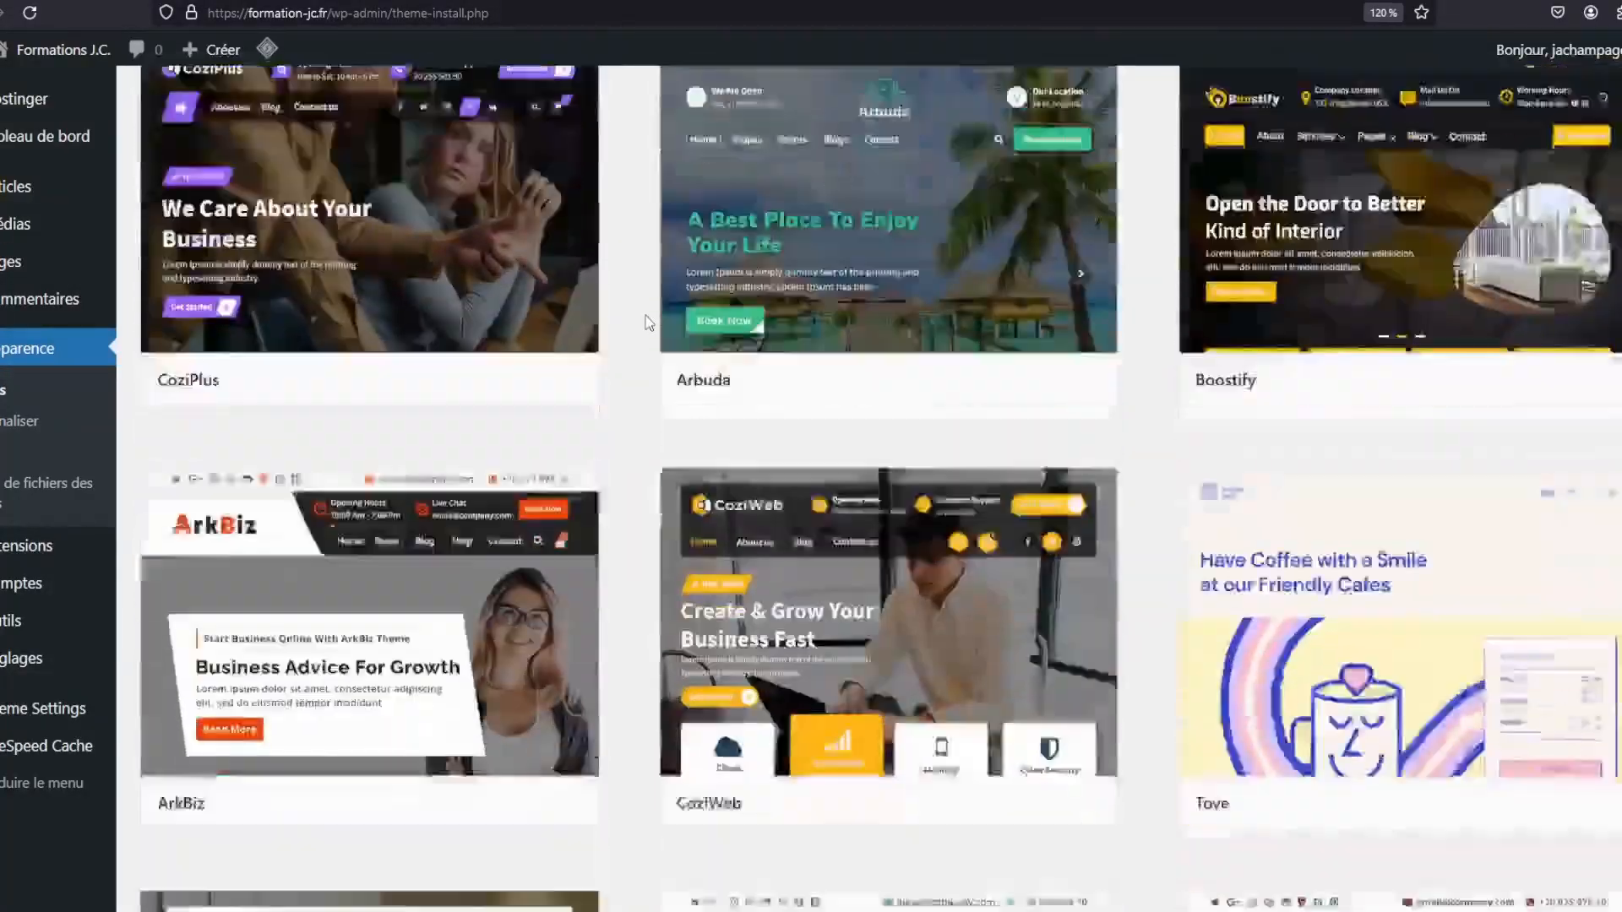
scroll(647, 323, "down", 2)
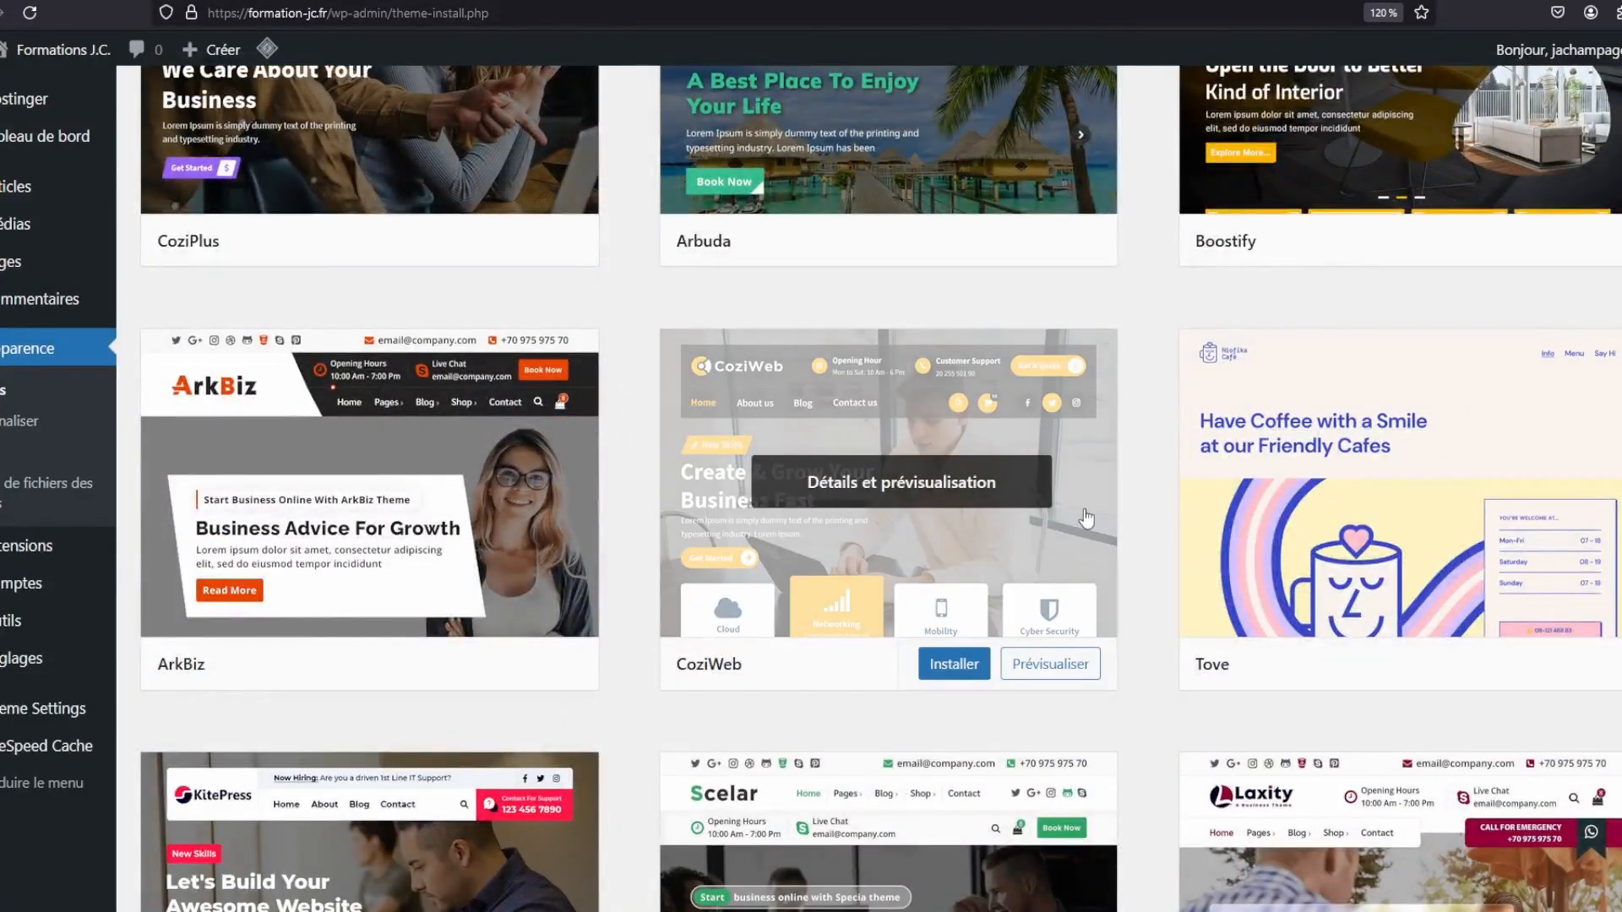
scroll(1087, 517, "down", 12)
scroll(1026, 494, "down", 15)
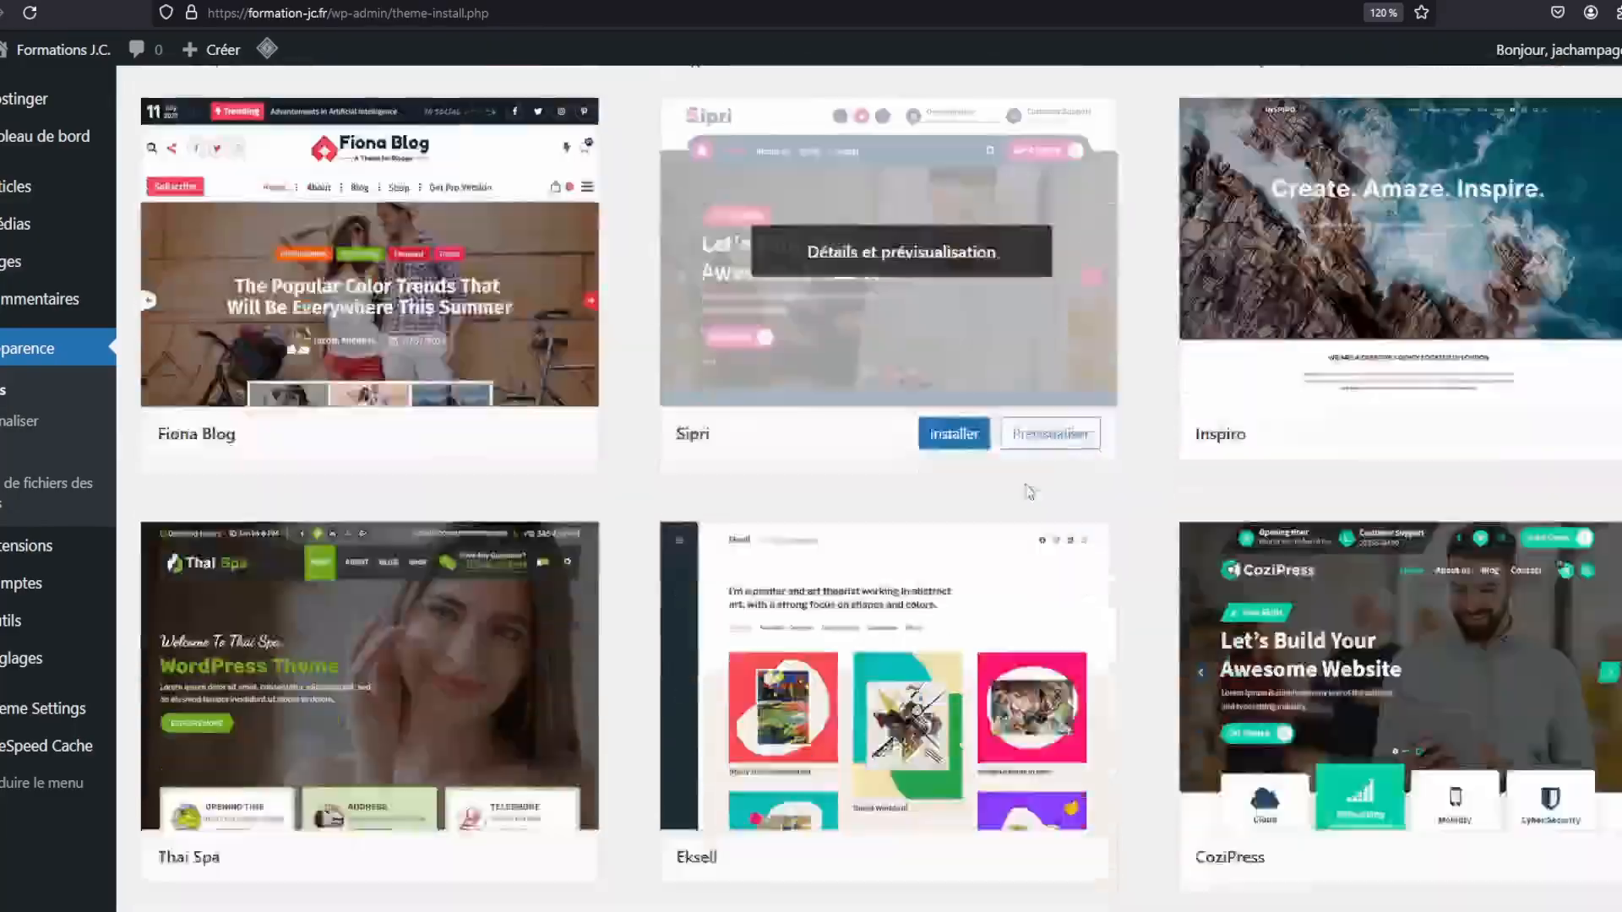
scroll(952, 388, "down", 10)
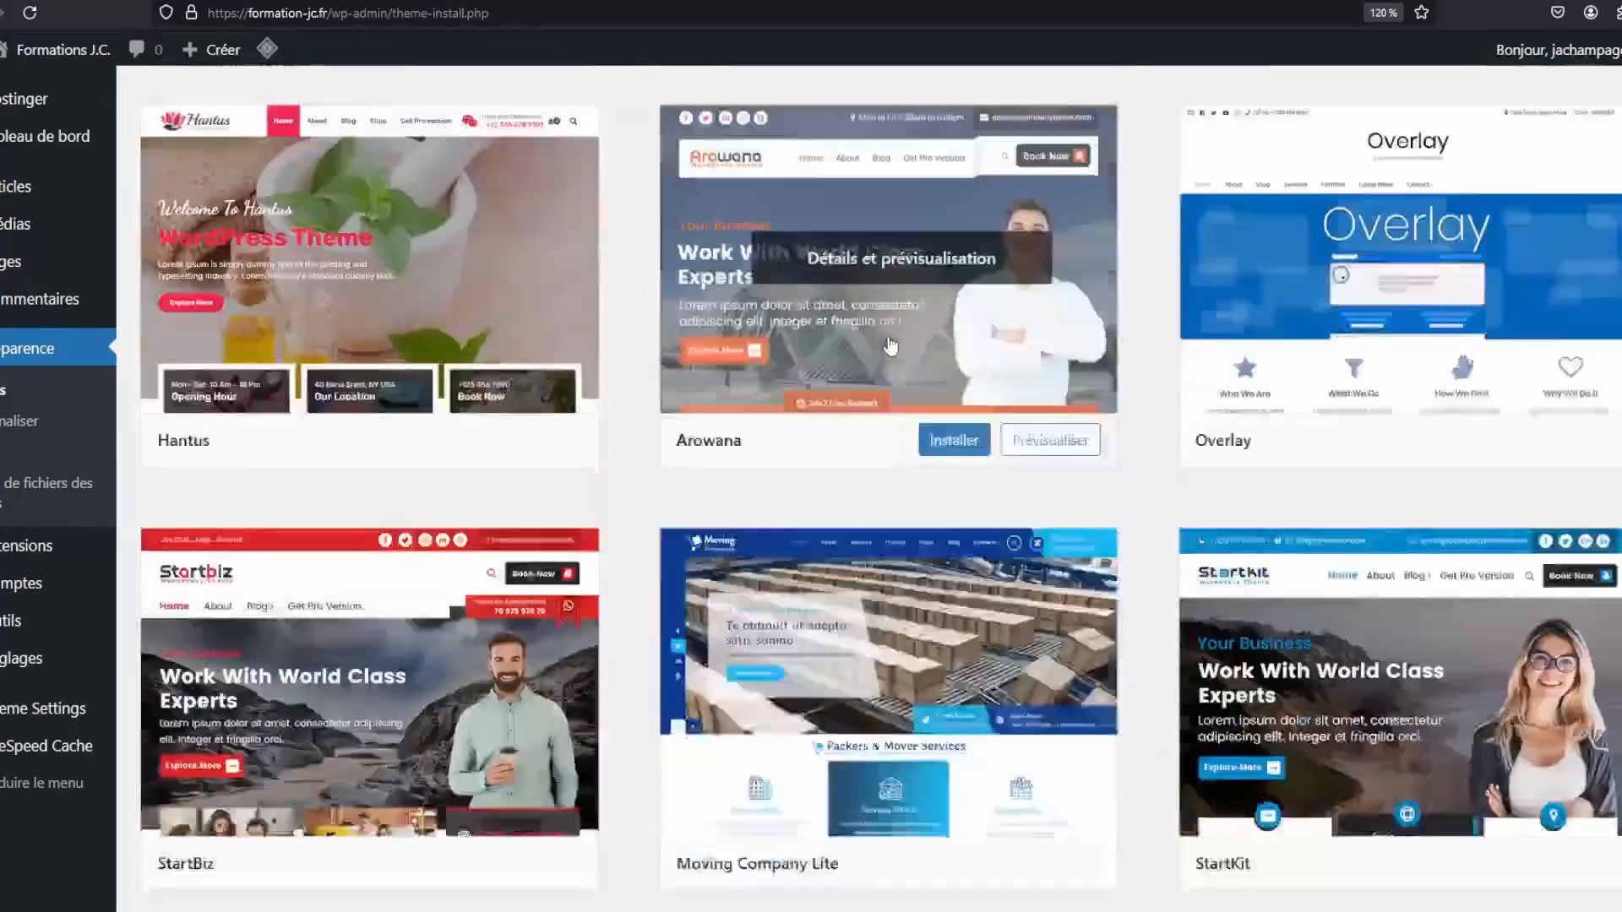
scroll(887, 344, "up", 10)
scroll(888, 336, "down", 1)
scroll(652, 394, "down", 20)
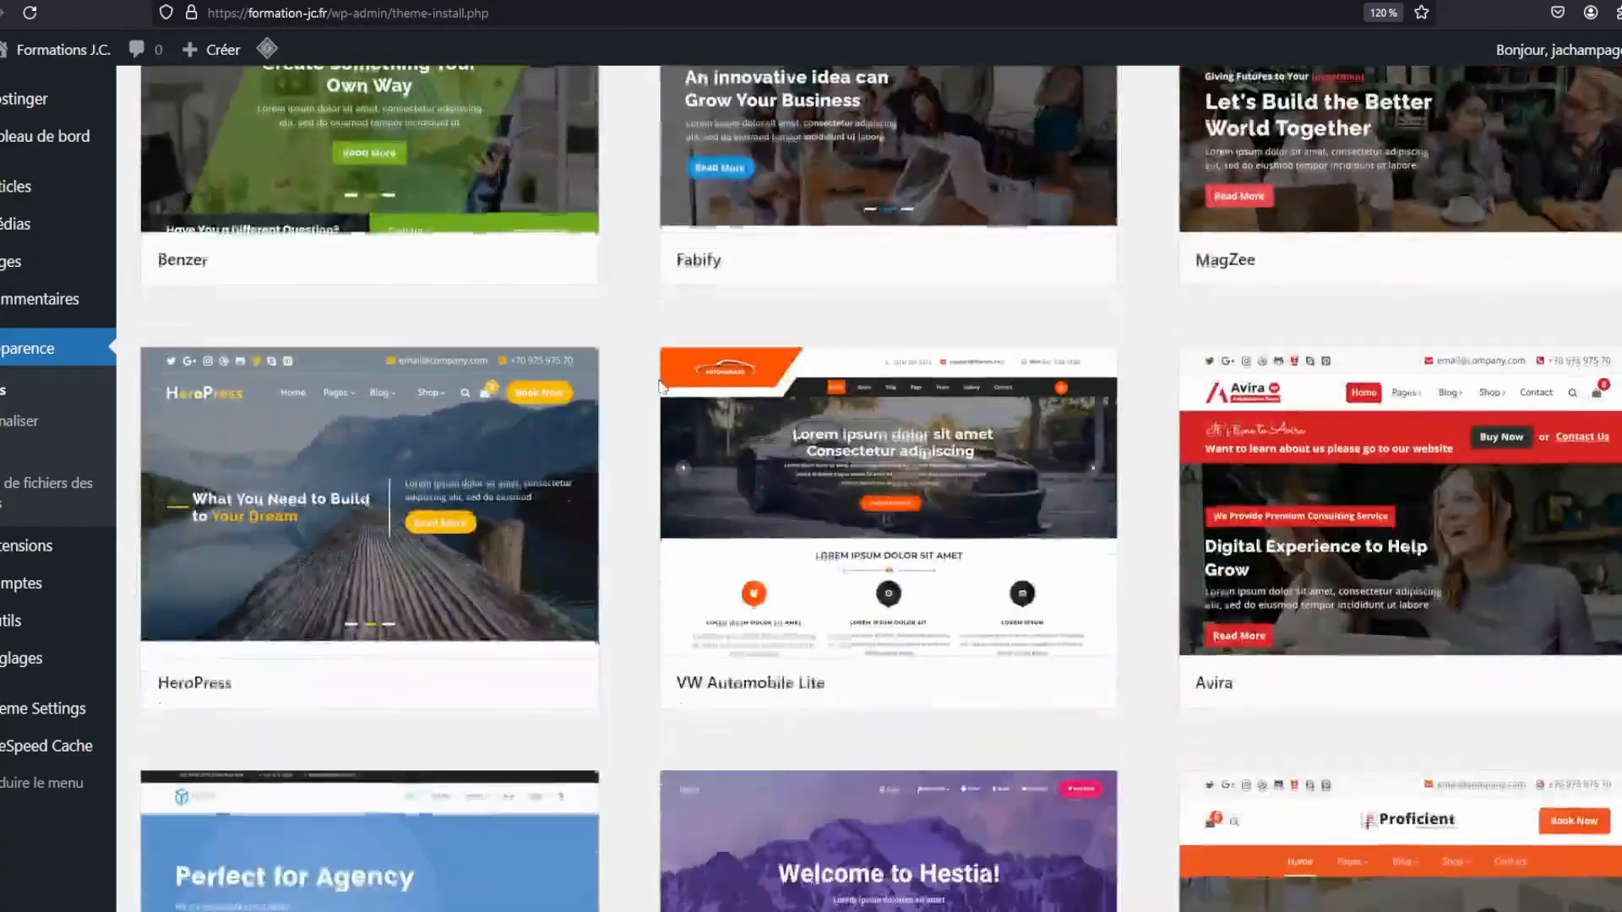
scroll(664, 384, "up", 15)
scroll(664, 383, "up", 10)
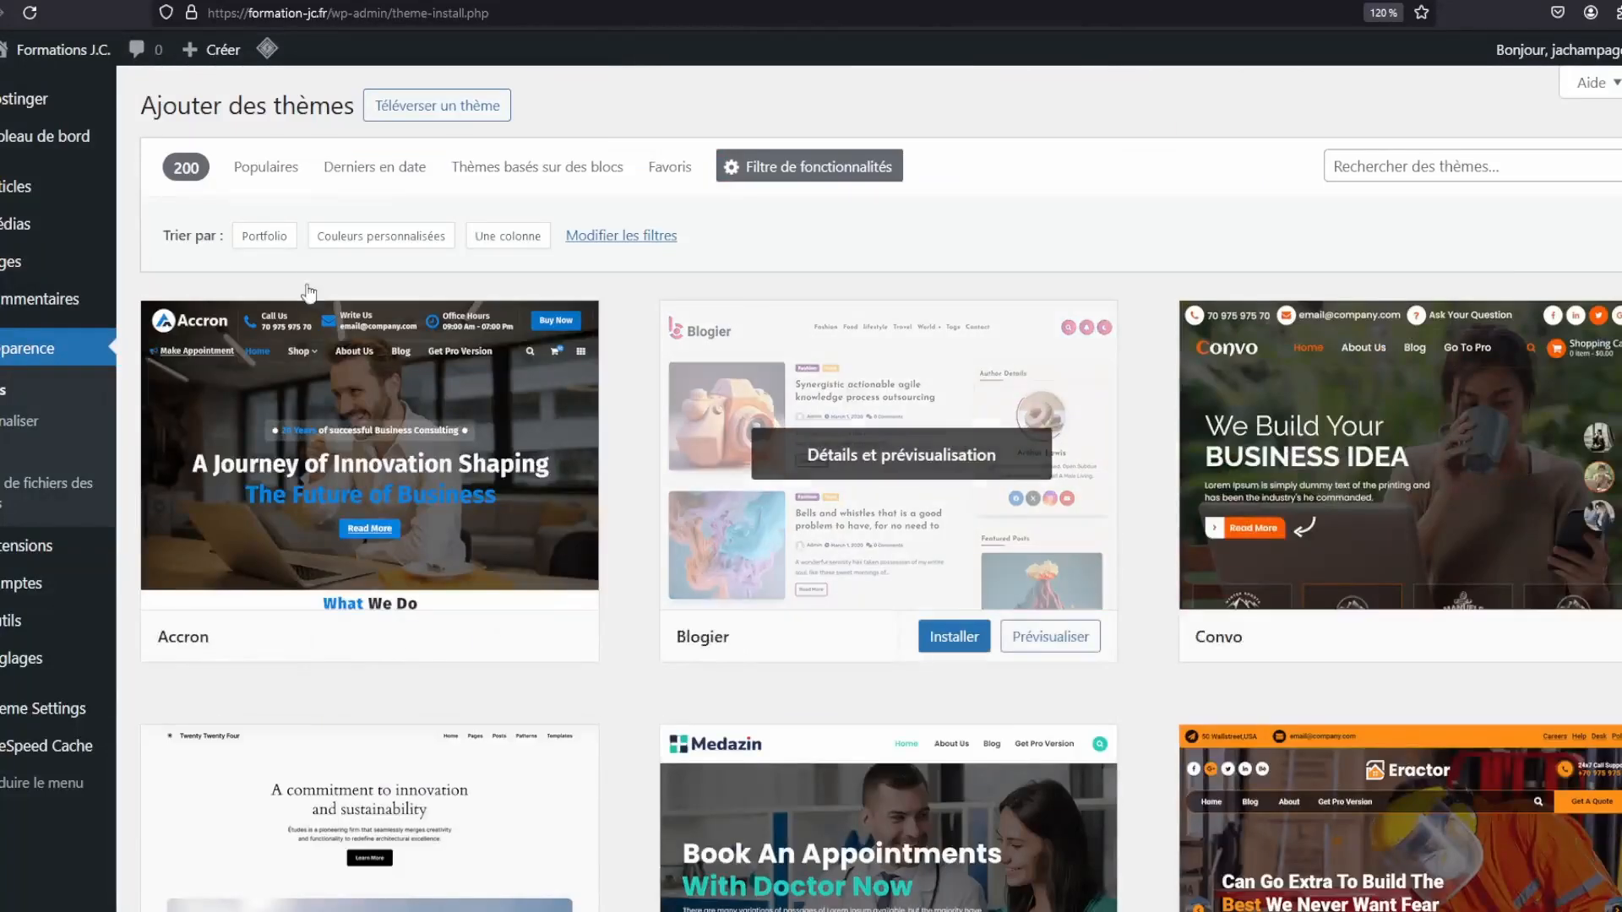
Clear the Portfolio, Couleurs personnalisées and Une colonne criteria and filter the themes by Photographie and Portfolio only
left_click(603, 234)
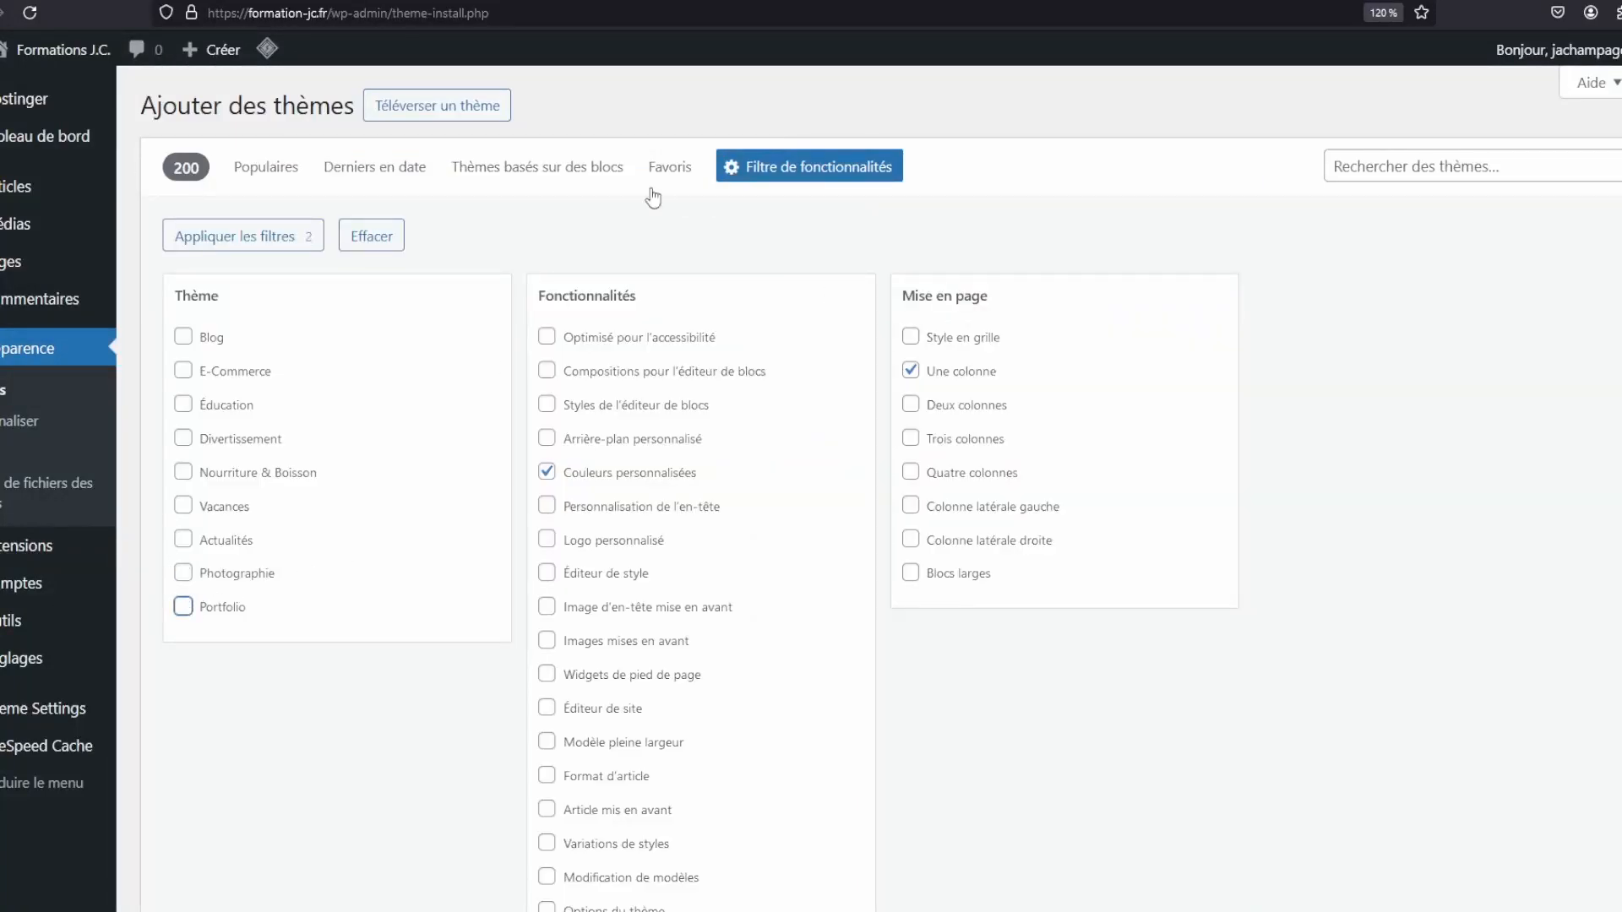
left_click(256, 238)
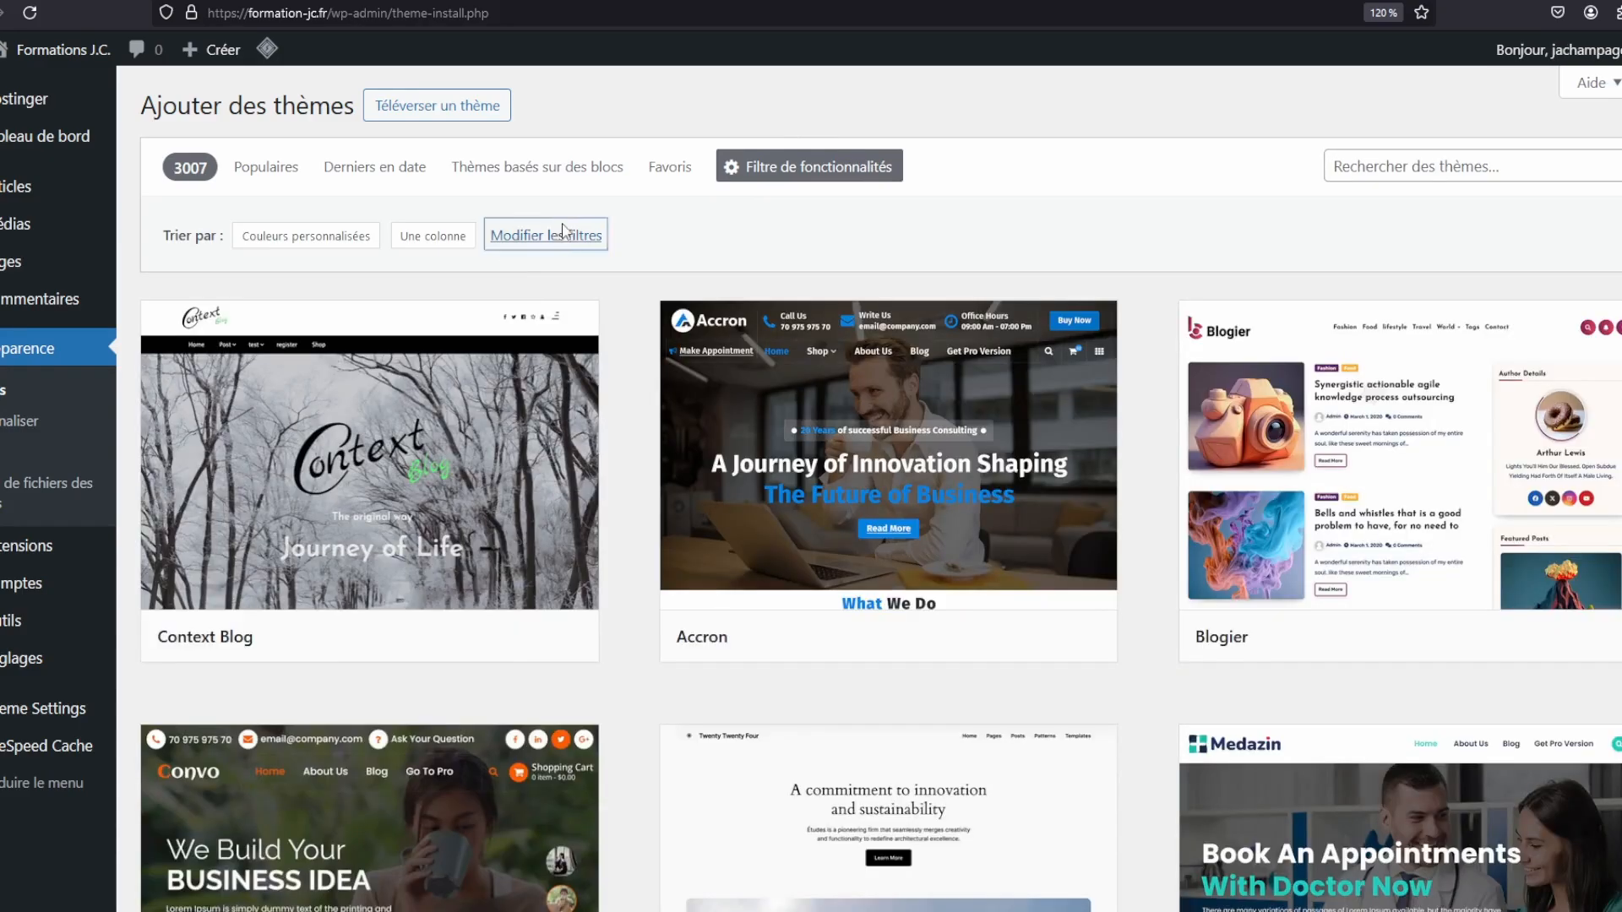
left_click(558, 235)
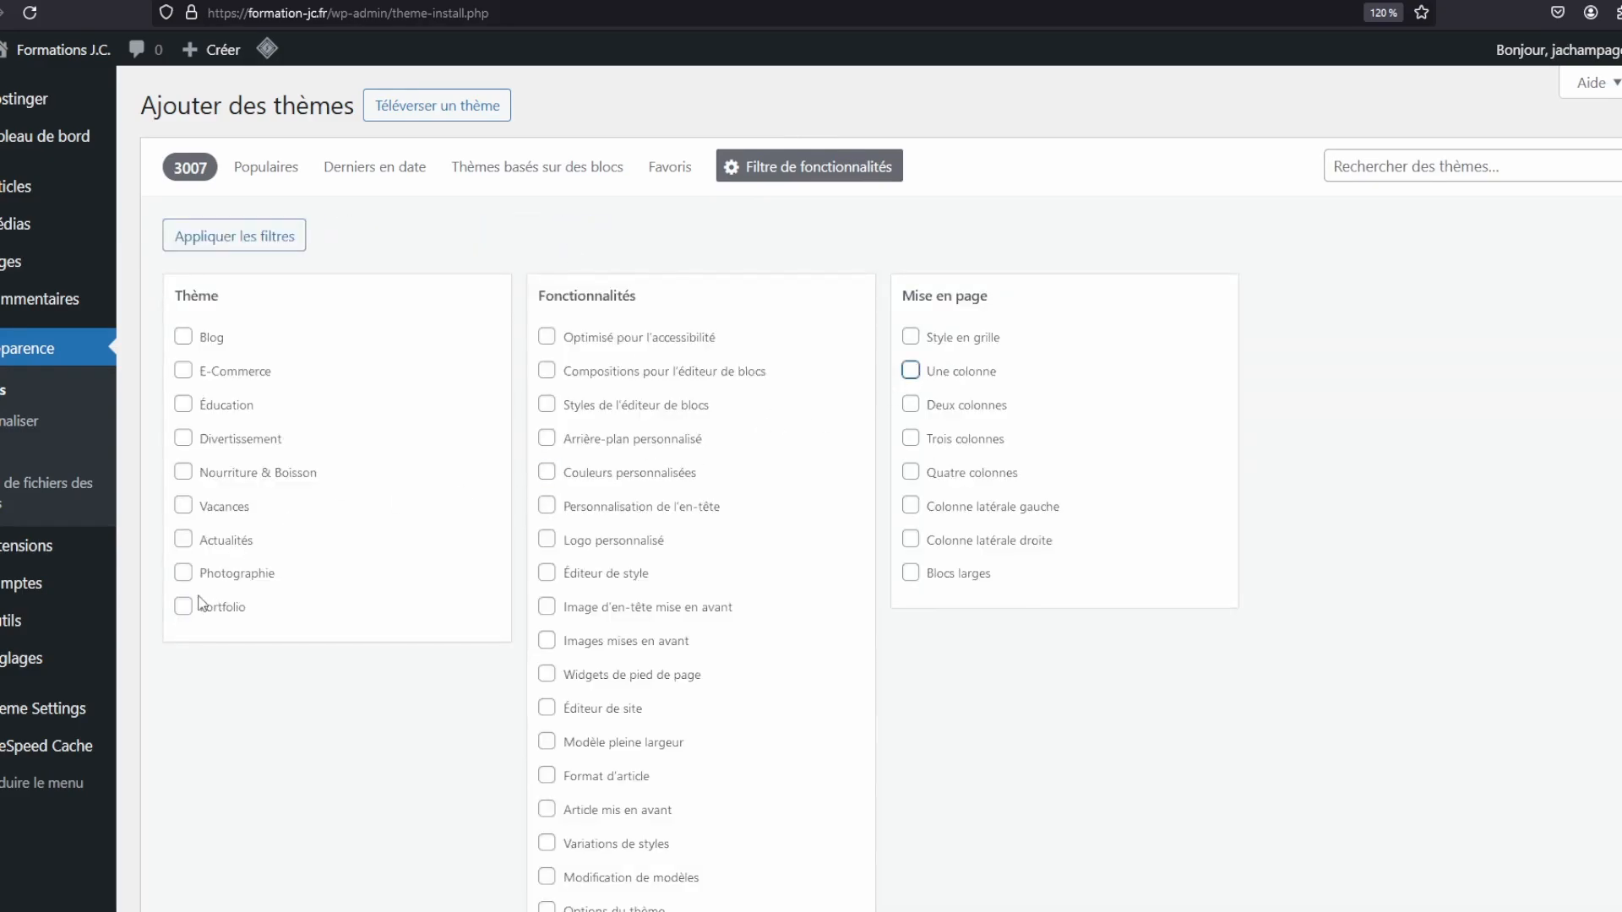
left_click(233, 245)
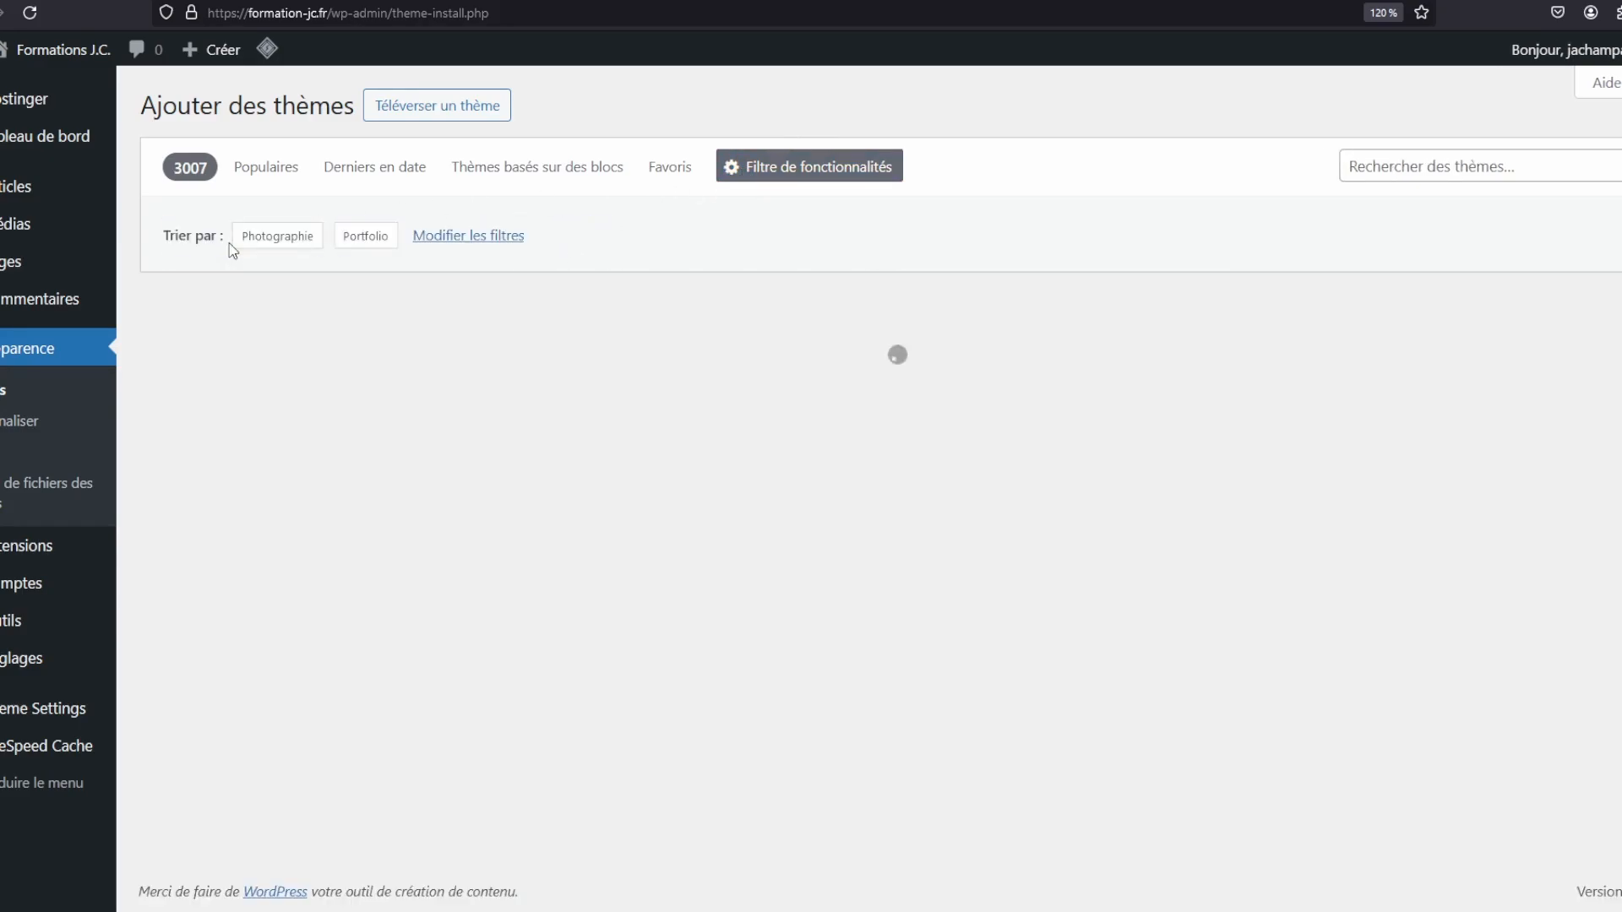
Find the Shapely theme among the filtered results, open its preview and look through the demo blog down to the footer
scroll(1119, 510, "down", 10)
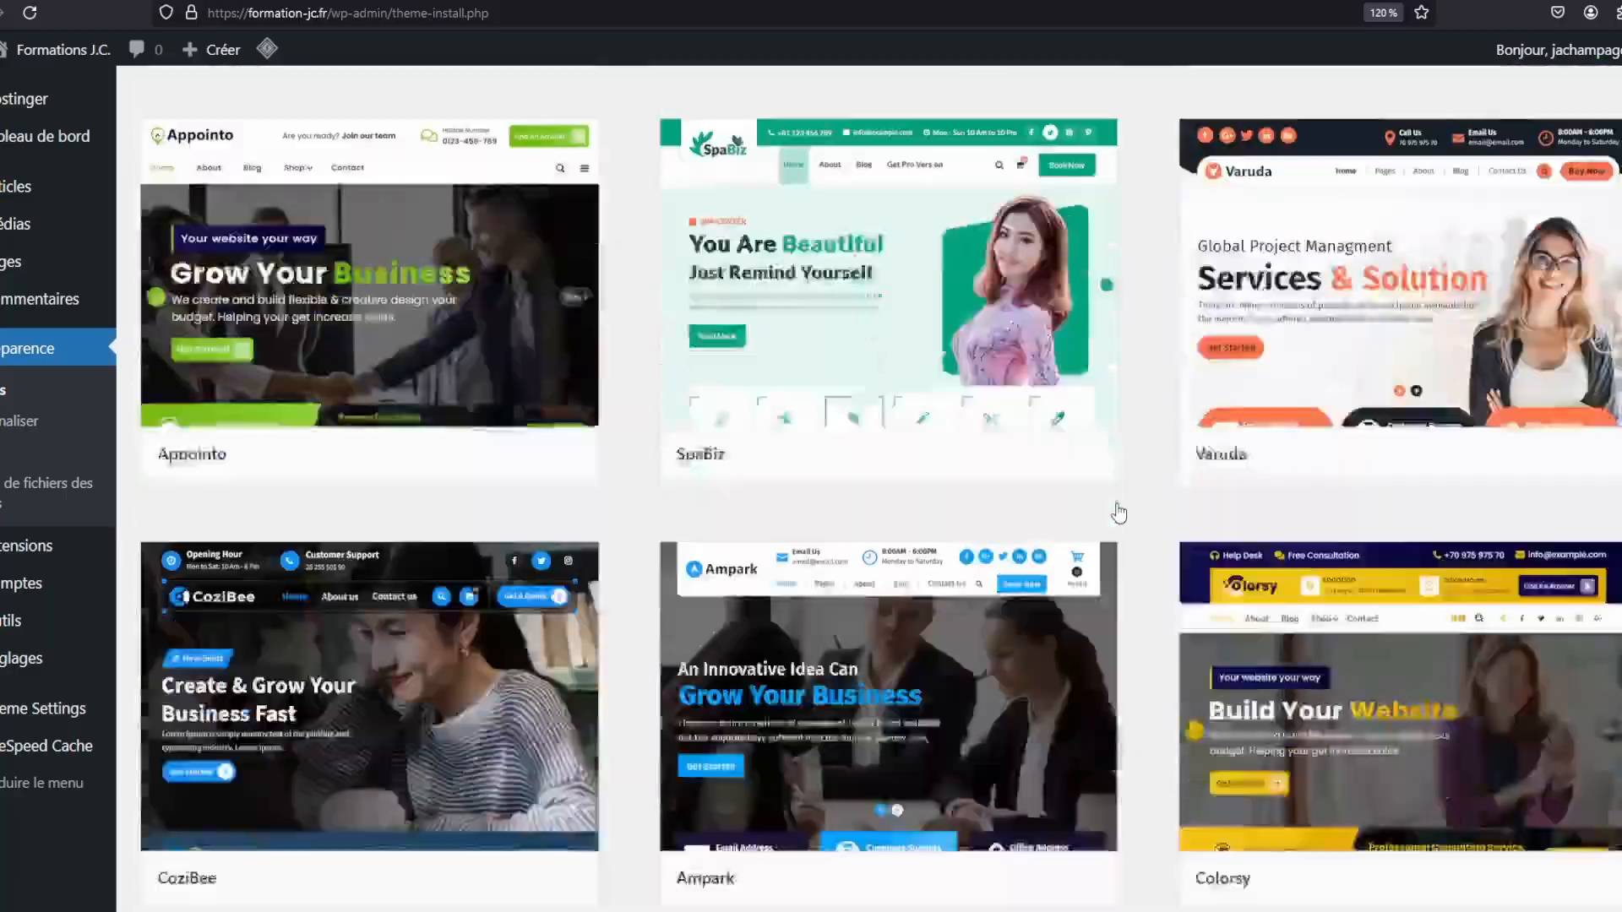
scroll(1118, 510, "down", 15)
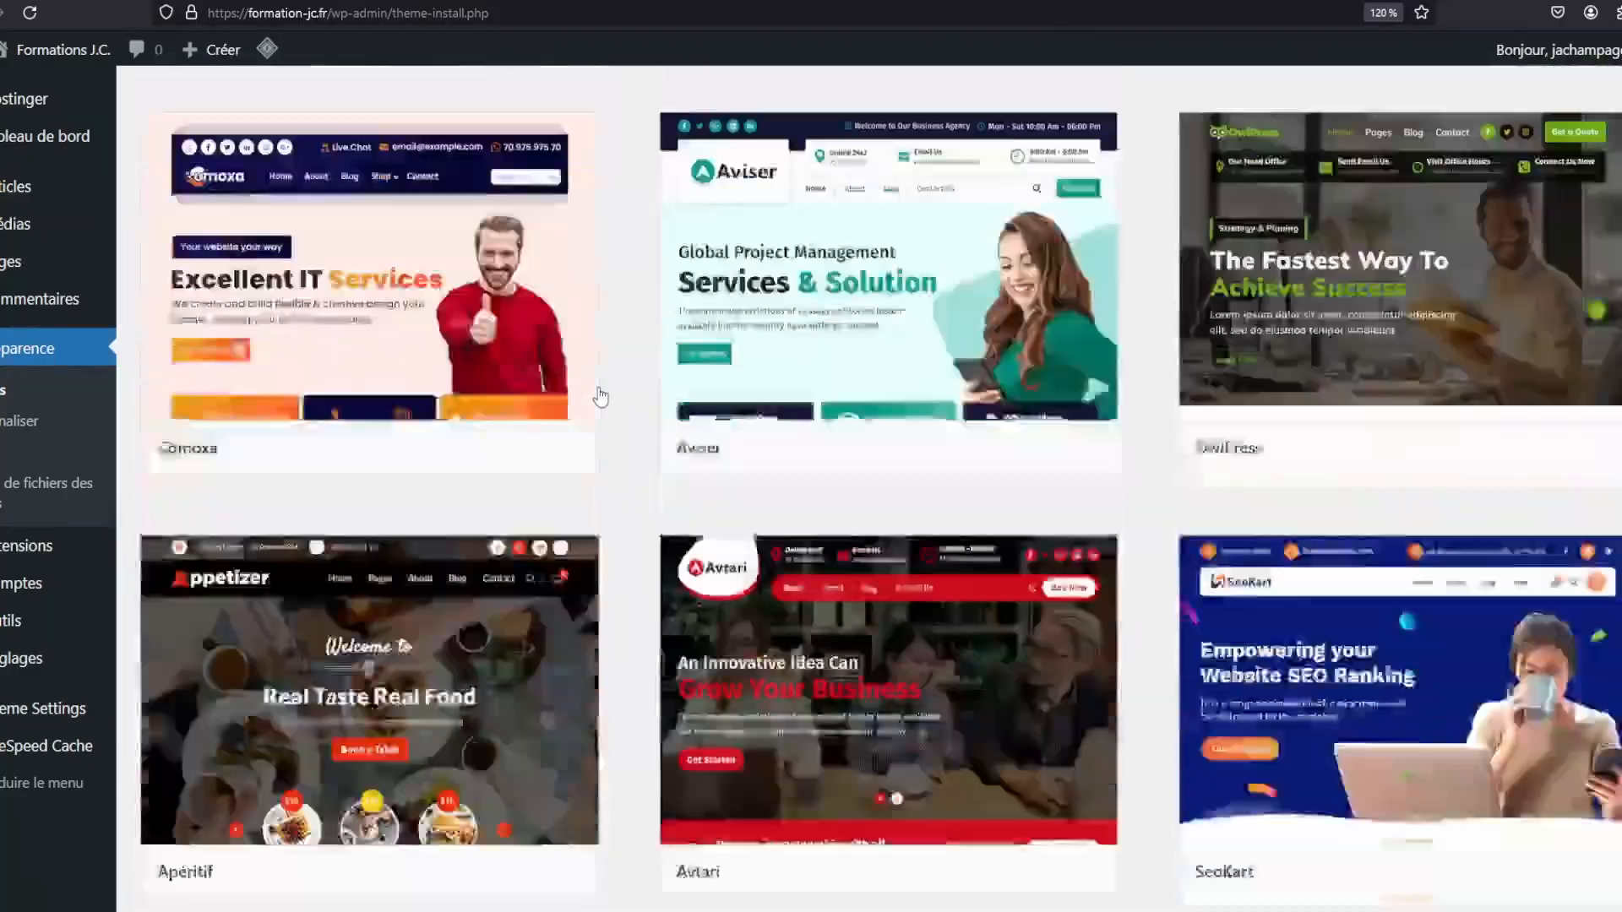
scroll(600, 395, "down", 13)
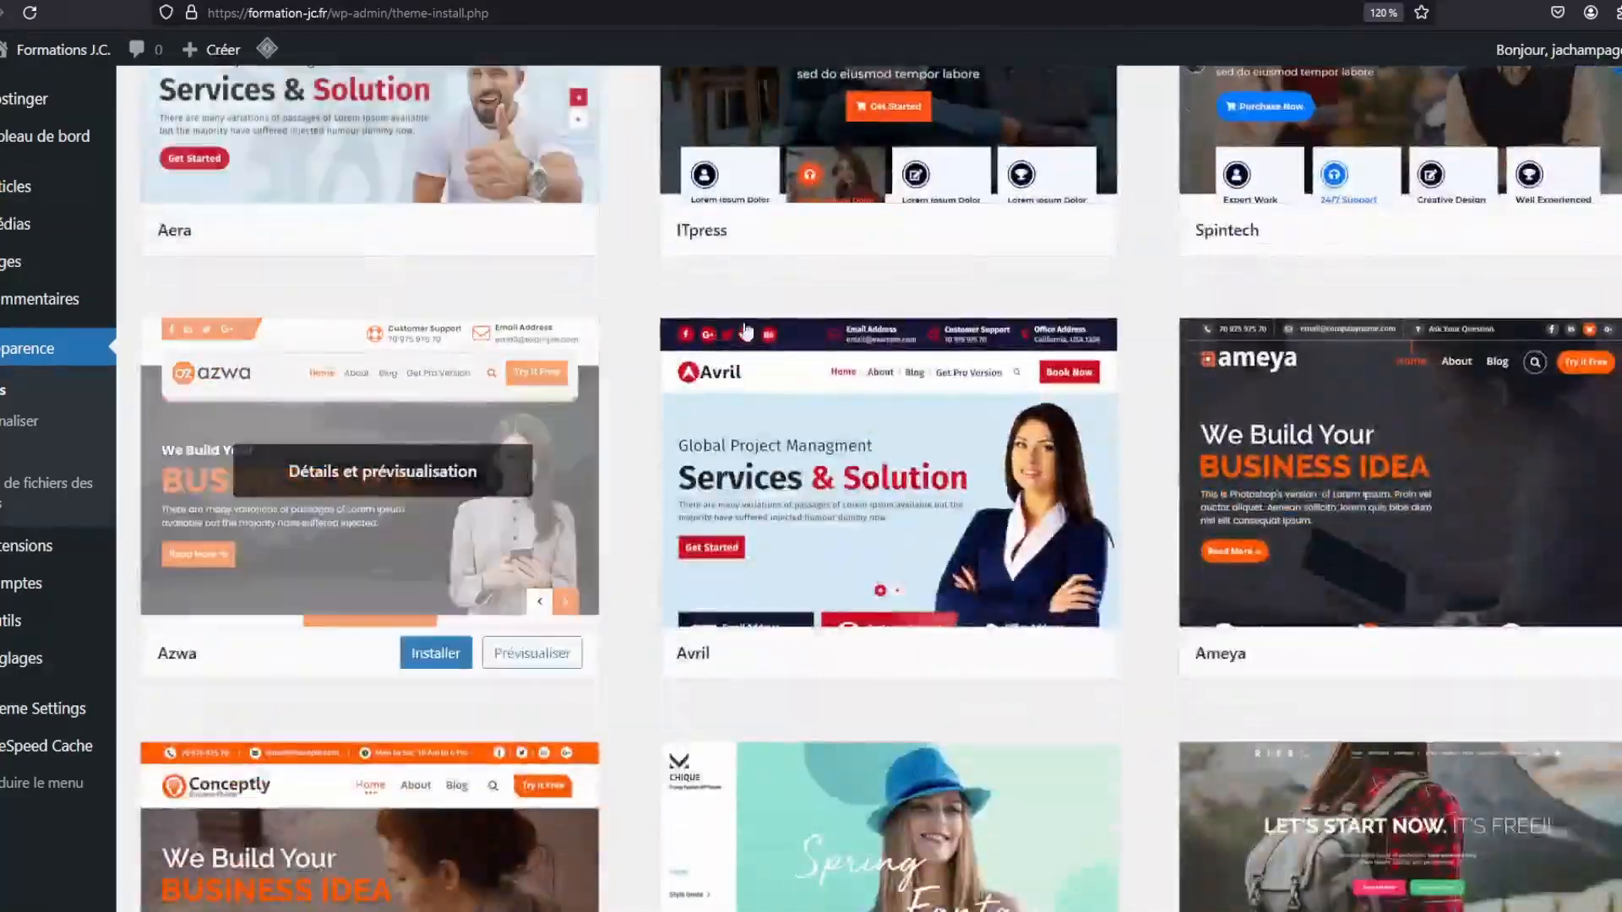
scroll(992, 246, "down", 8)
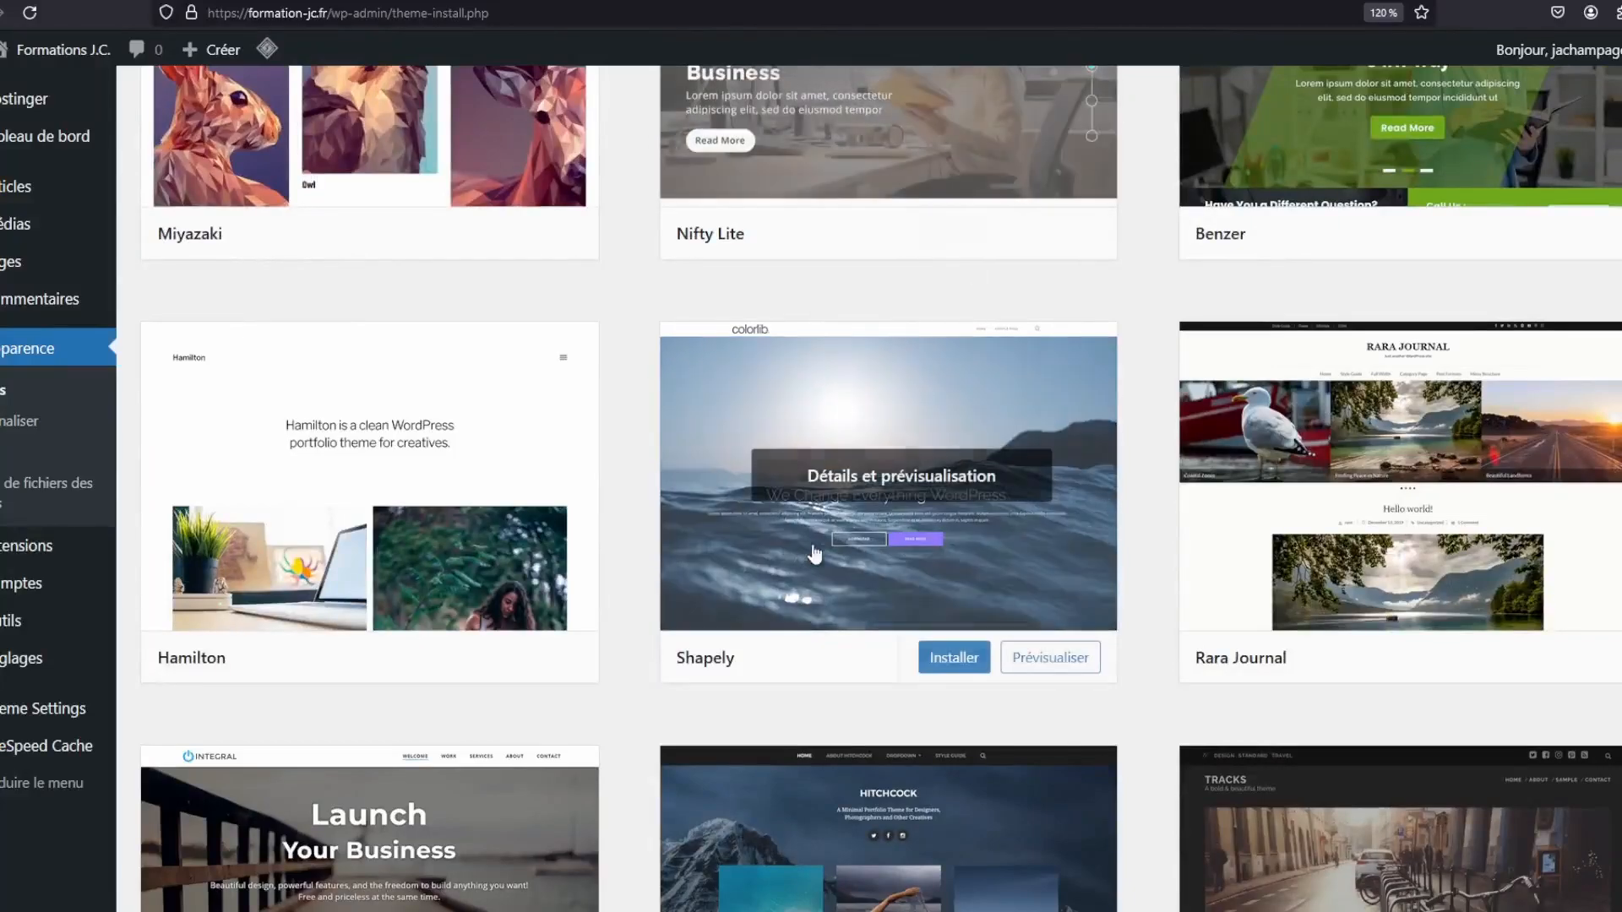
left_click(907, 486)
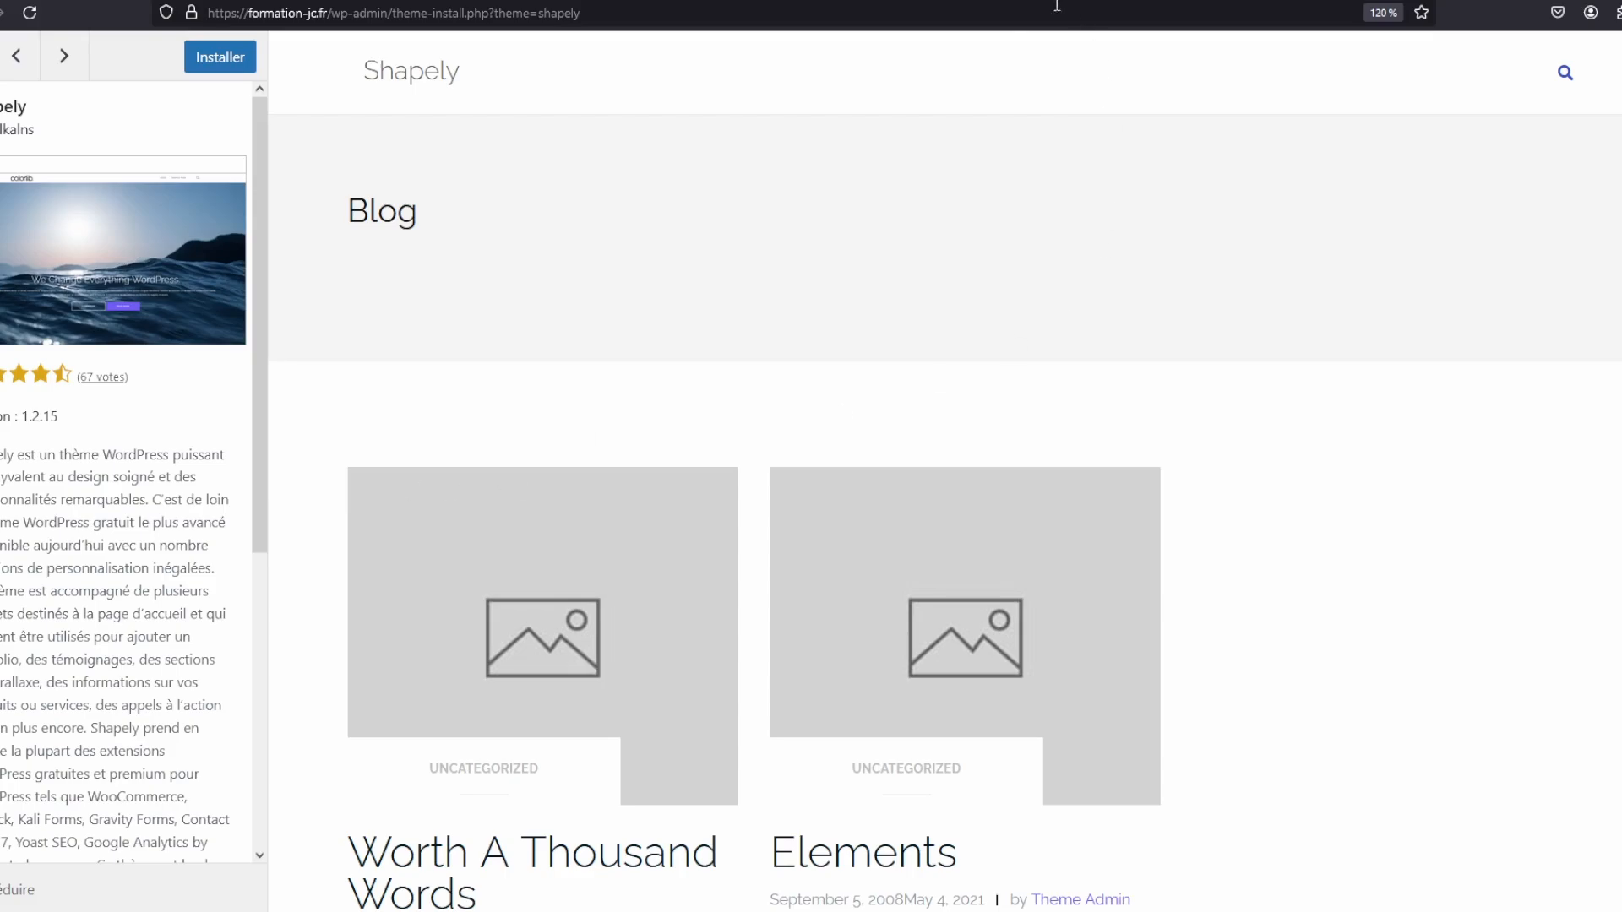
scroll(1125, 372, "down", 20)
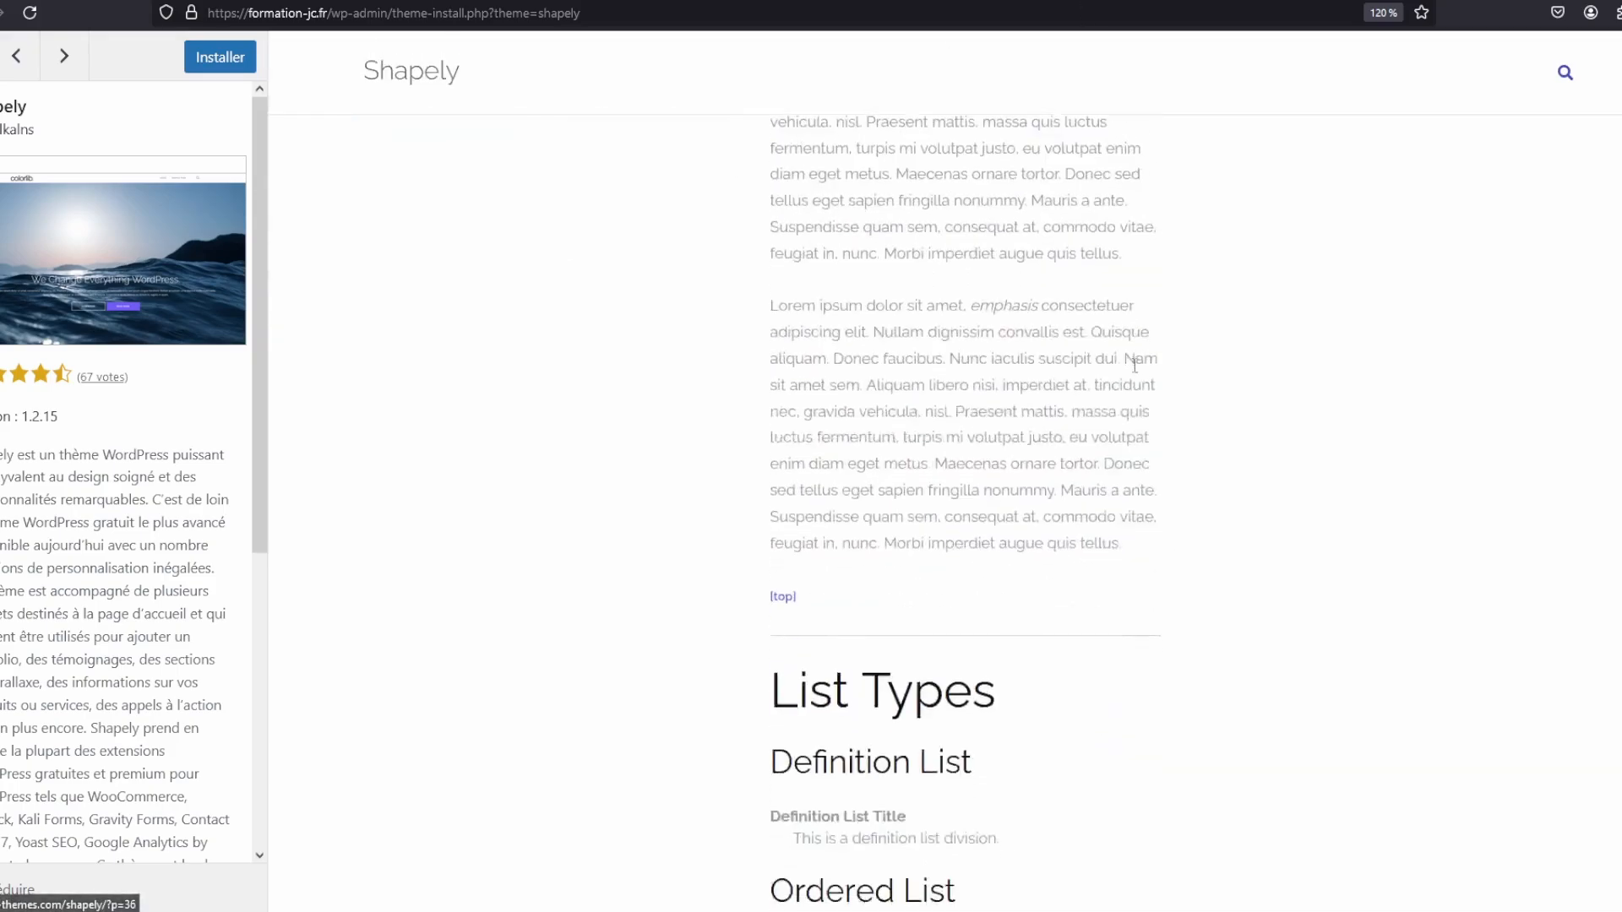
scroll(1136, 372, "down", 15)
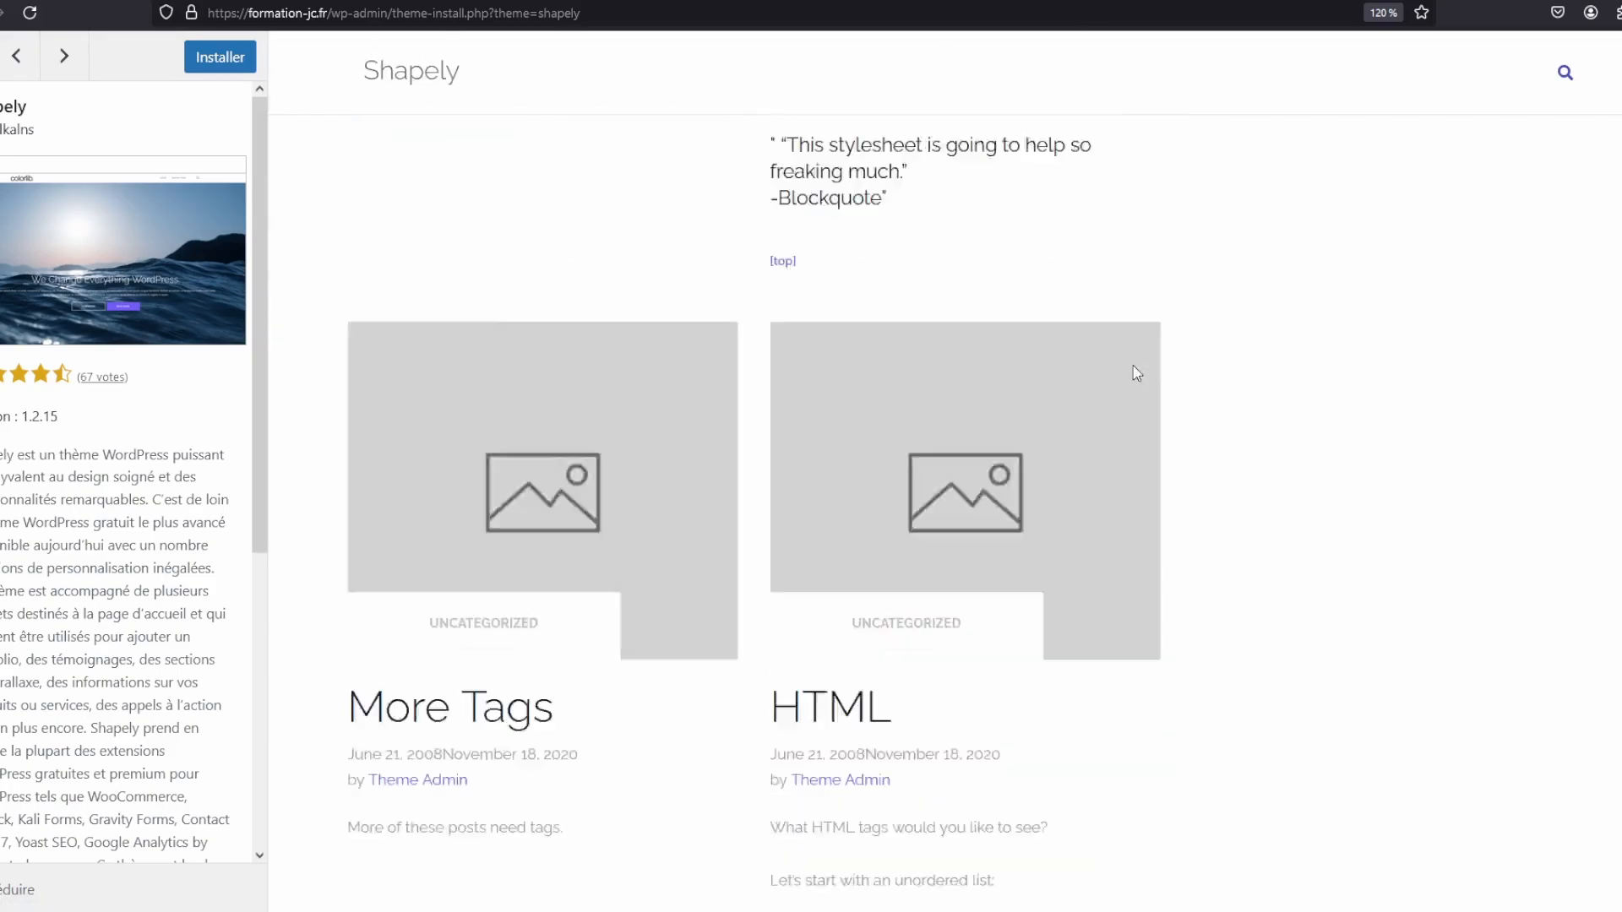
scroll(945, 471, "down", 15)
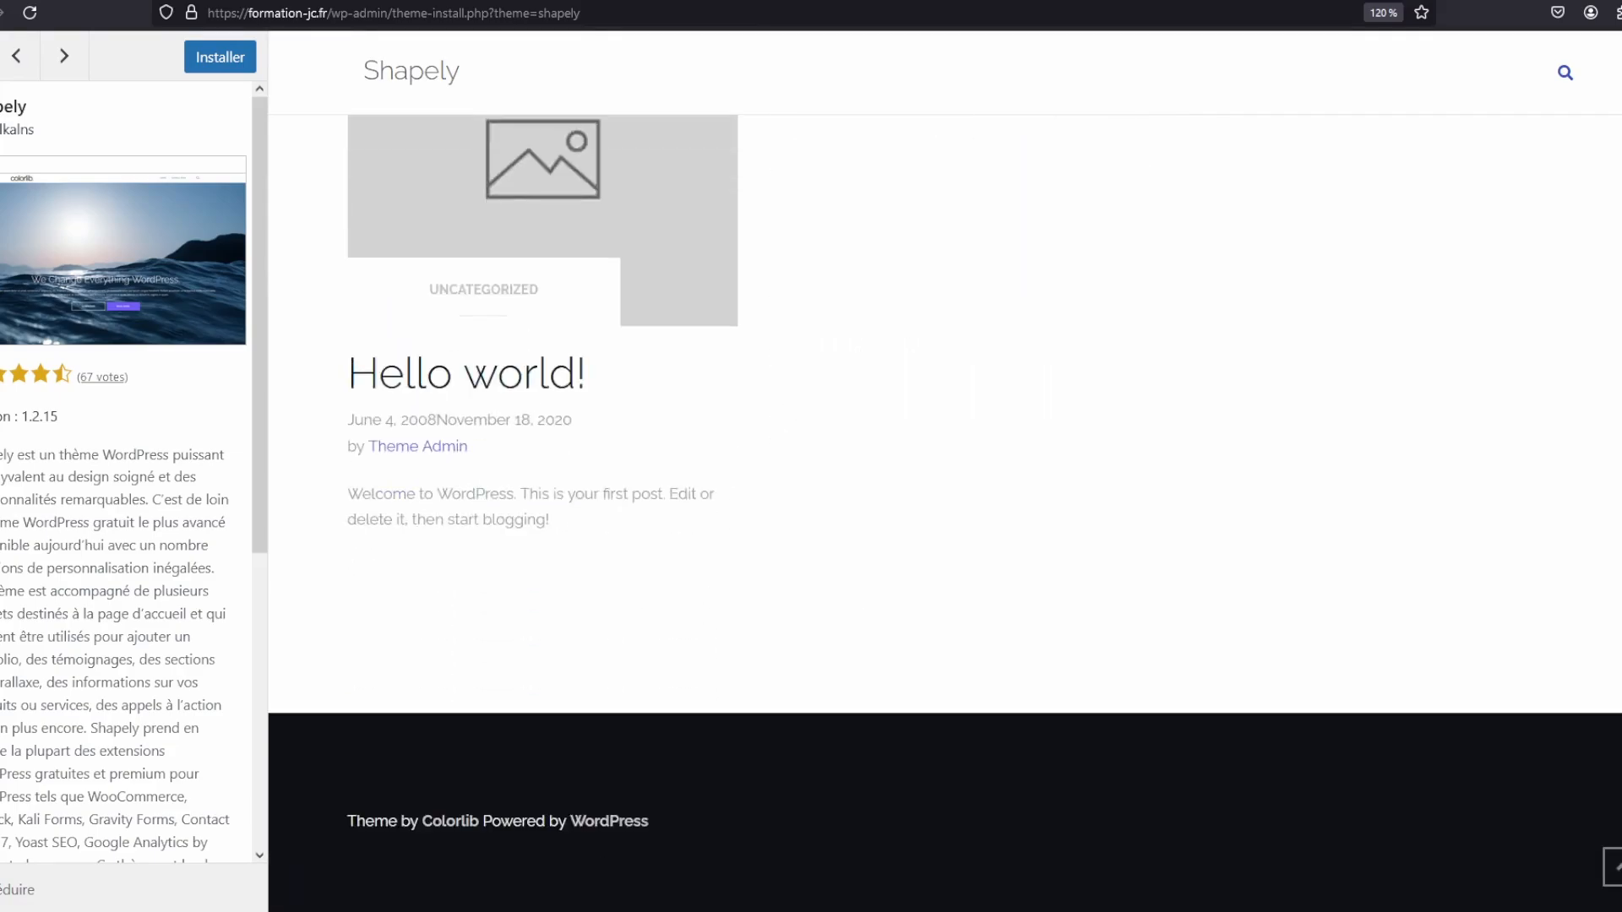
Examine the sample headings, paragraphs, form elements and tables in the Shapely demo blog, and return to its beginning
scroll(944, 472, "up", 20)
scroll(944, 471, "down", 10)
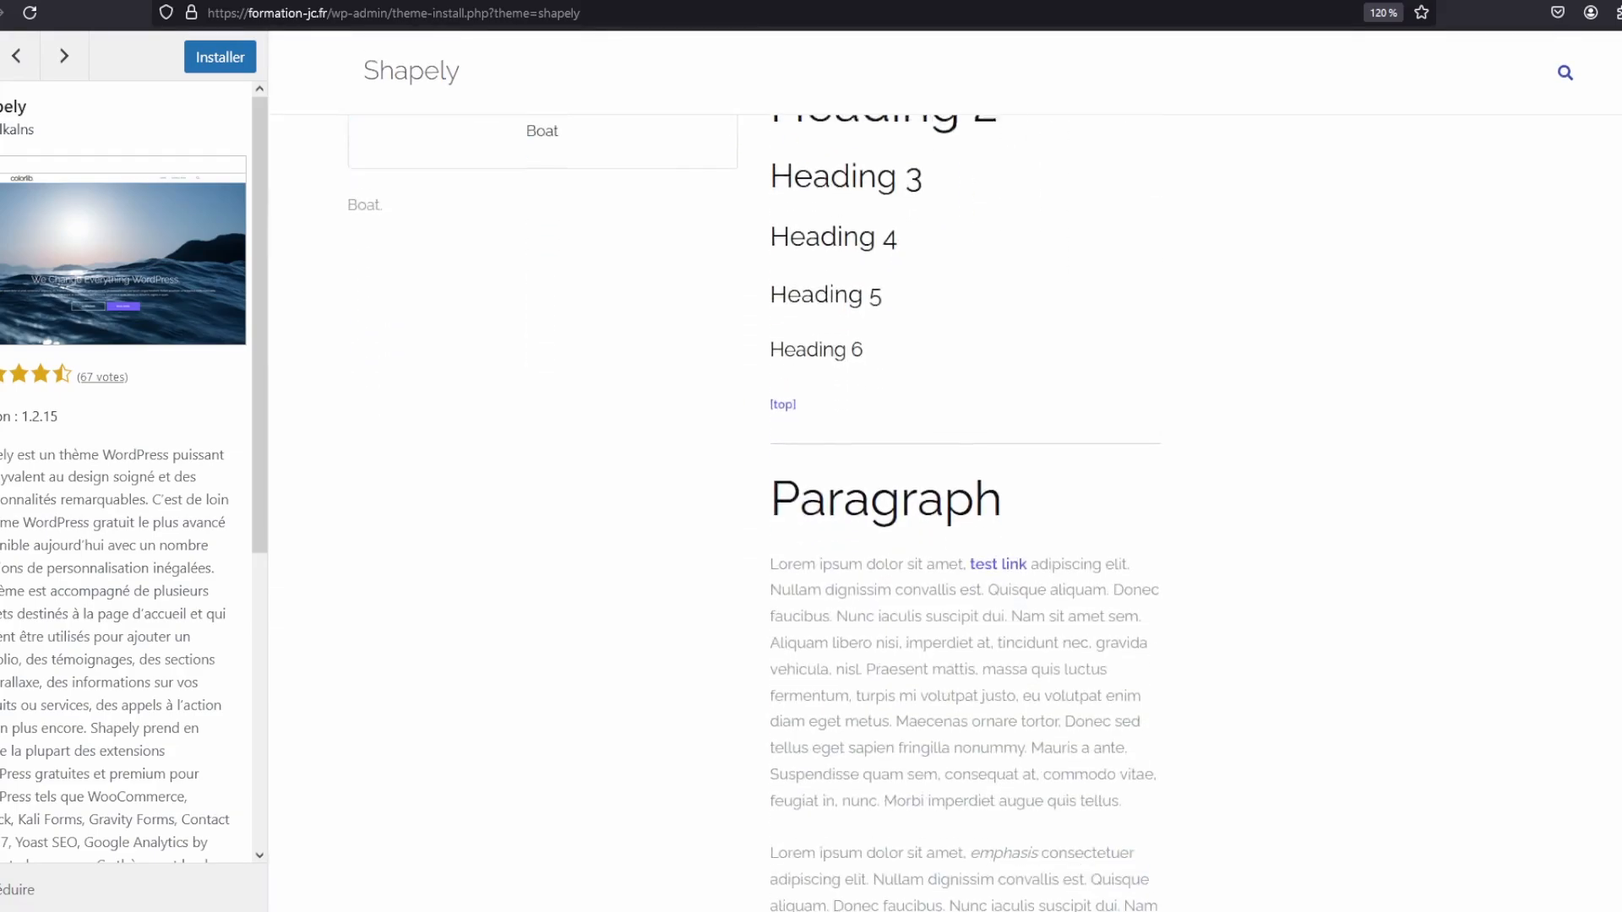
scroll(944, 471, "up", 12)
scroll(944, 472, "down", 12)
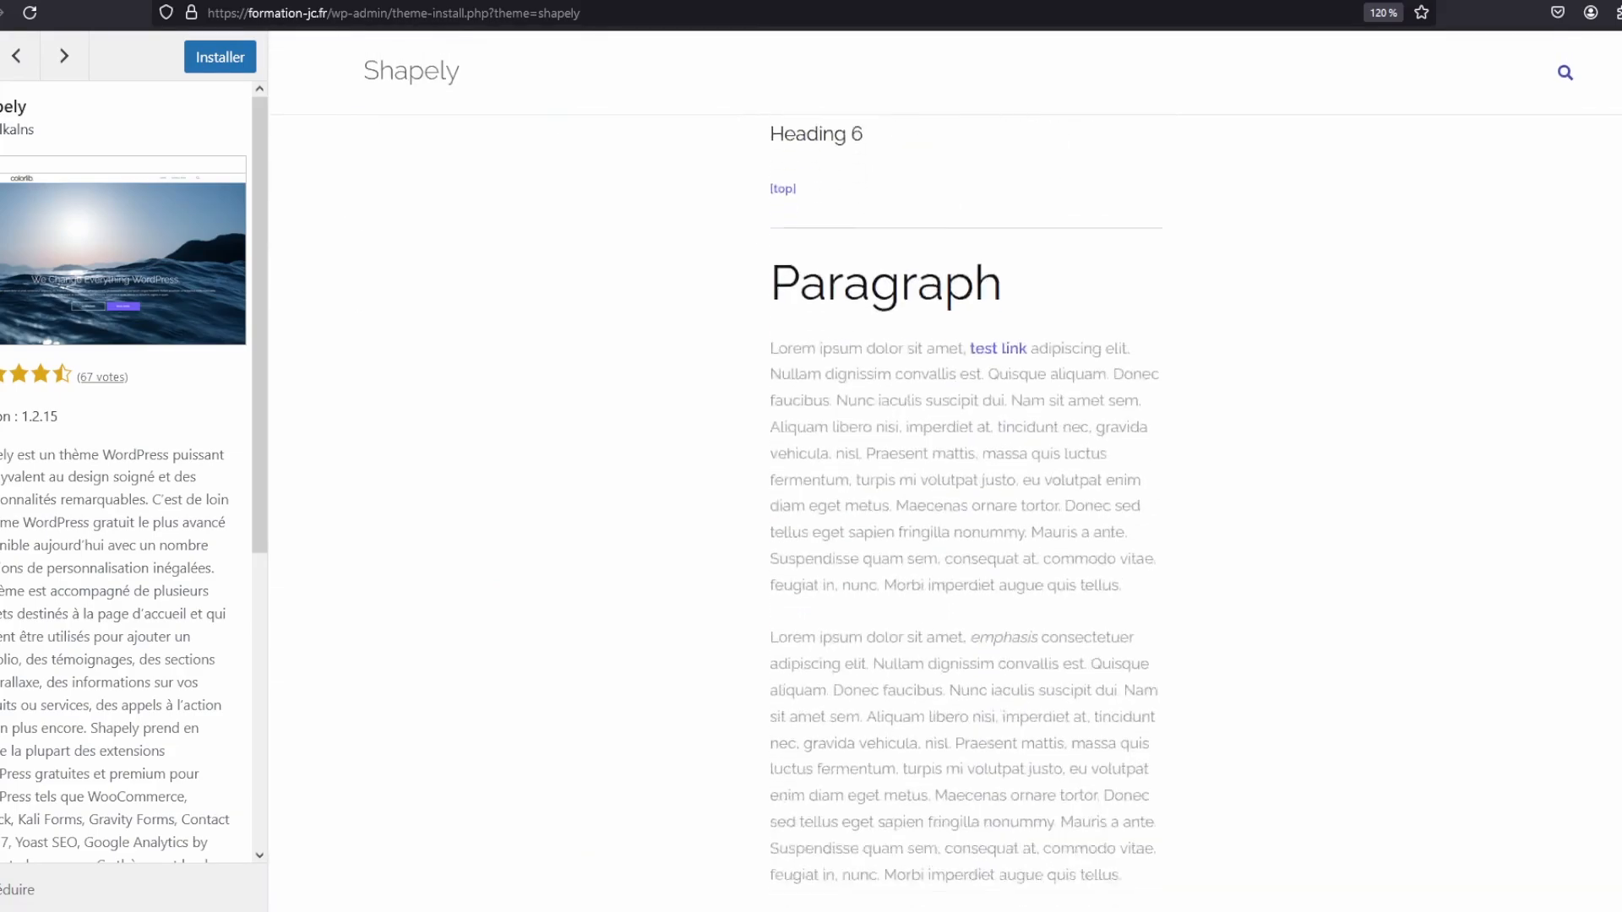
scroll(944, 472, "down", 20)
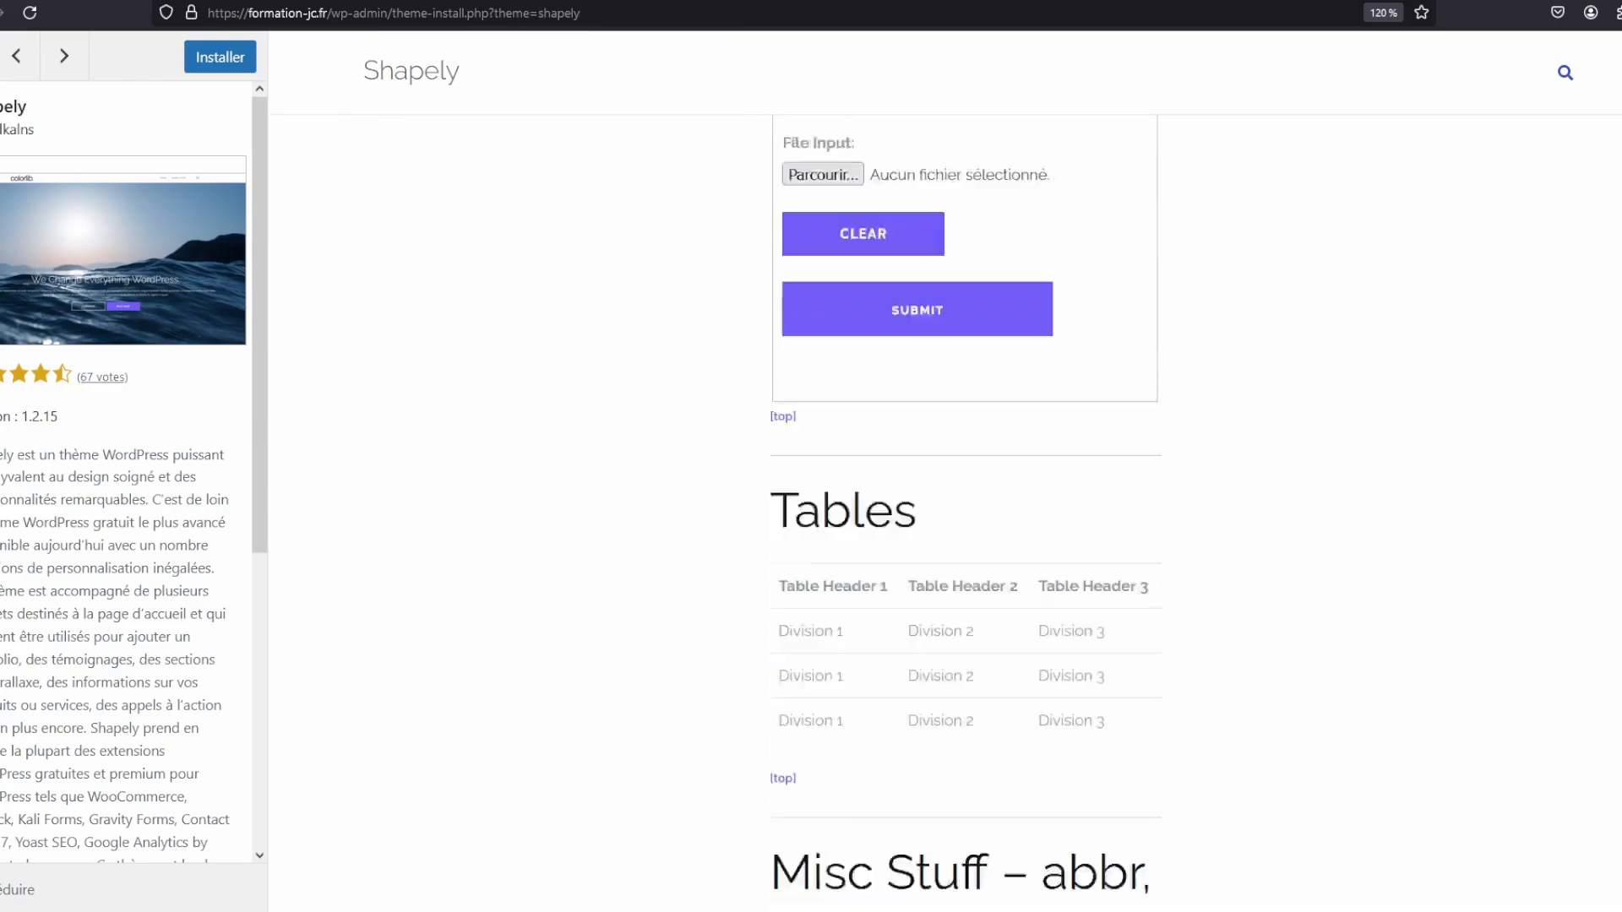
scroll(944, 472, "up", 20)
scroll(944, 472, "up", 10)
scroll(945, 471, "down", 20)
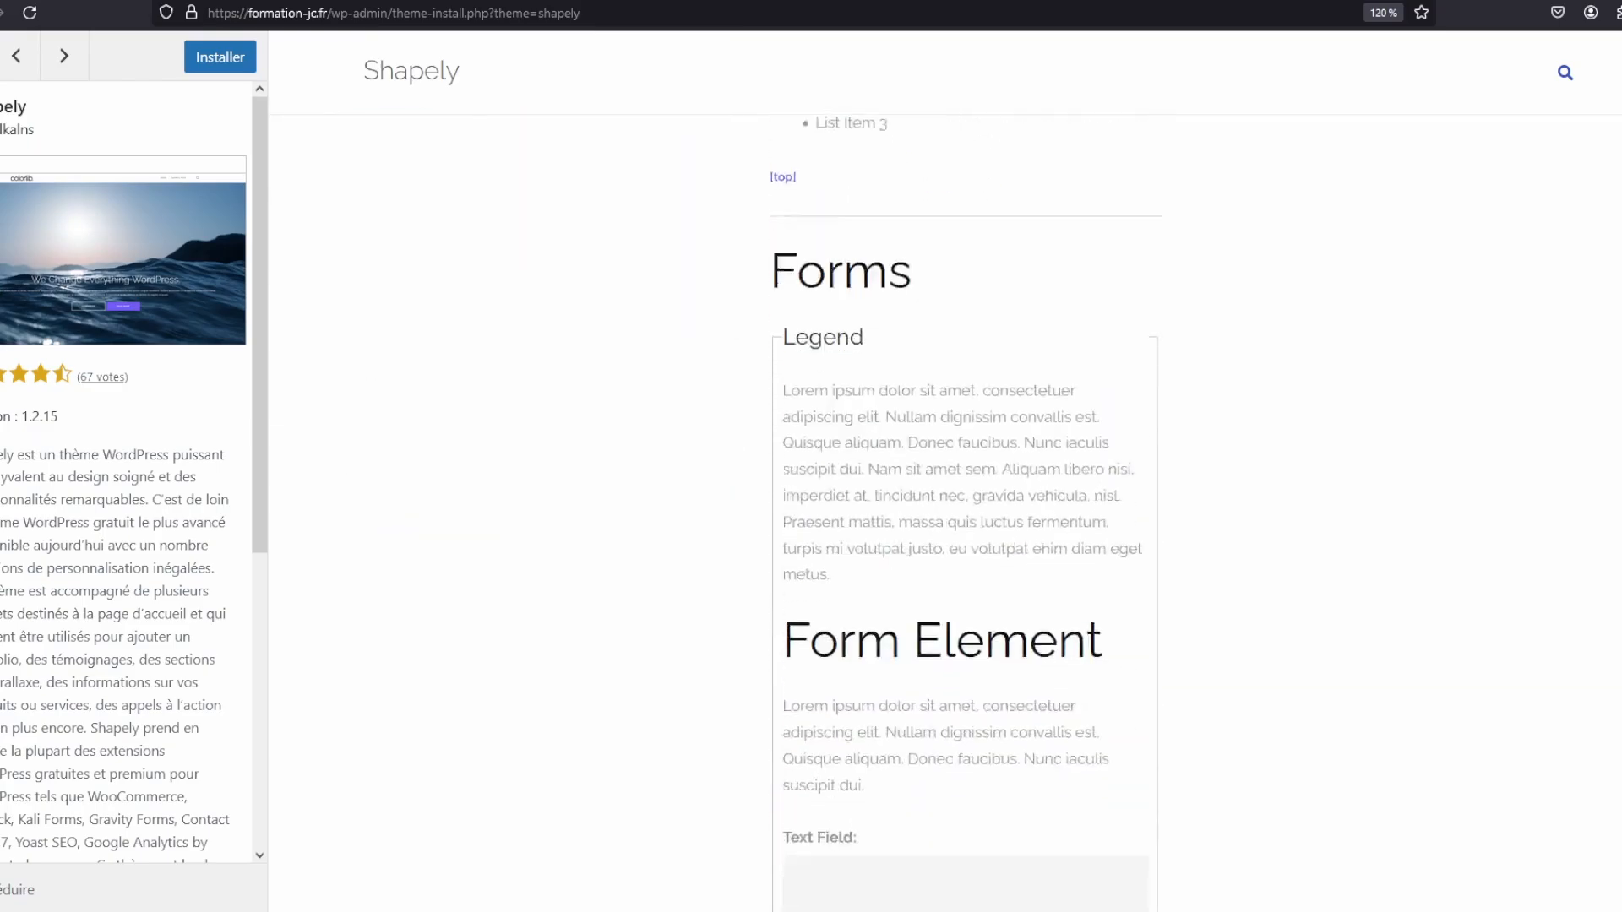
scroll(944, 471, "up", 20)
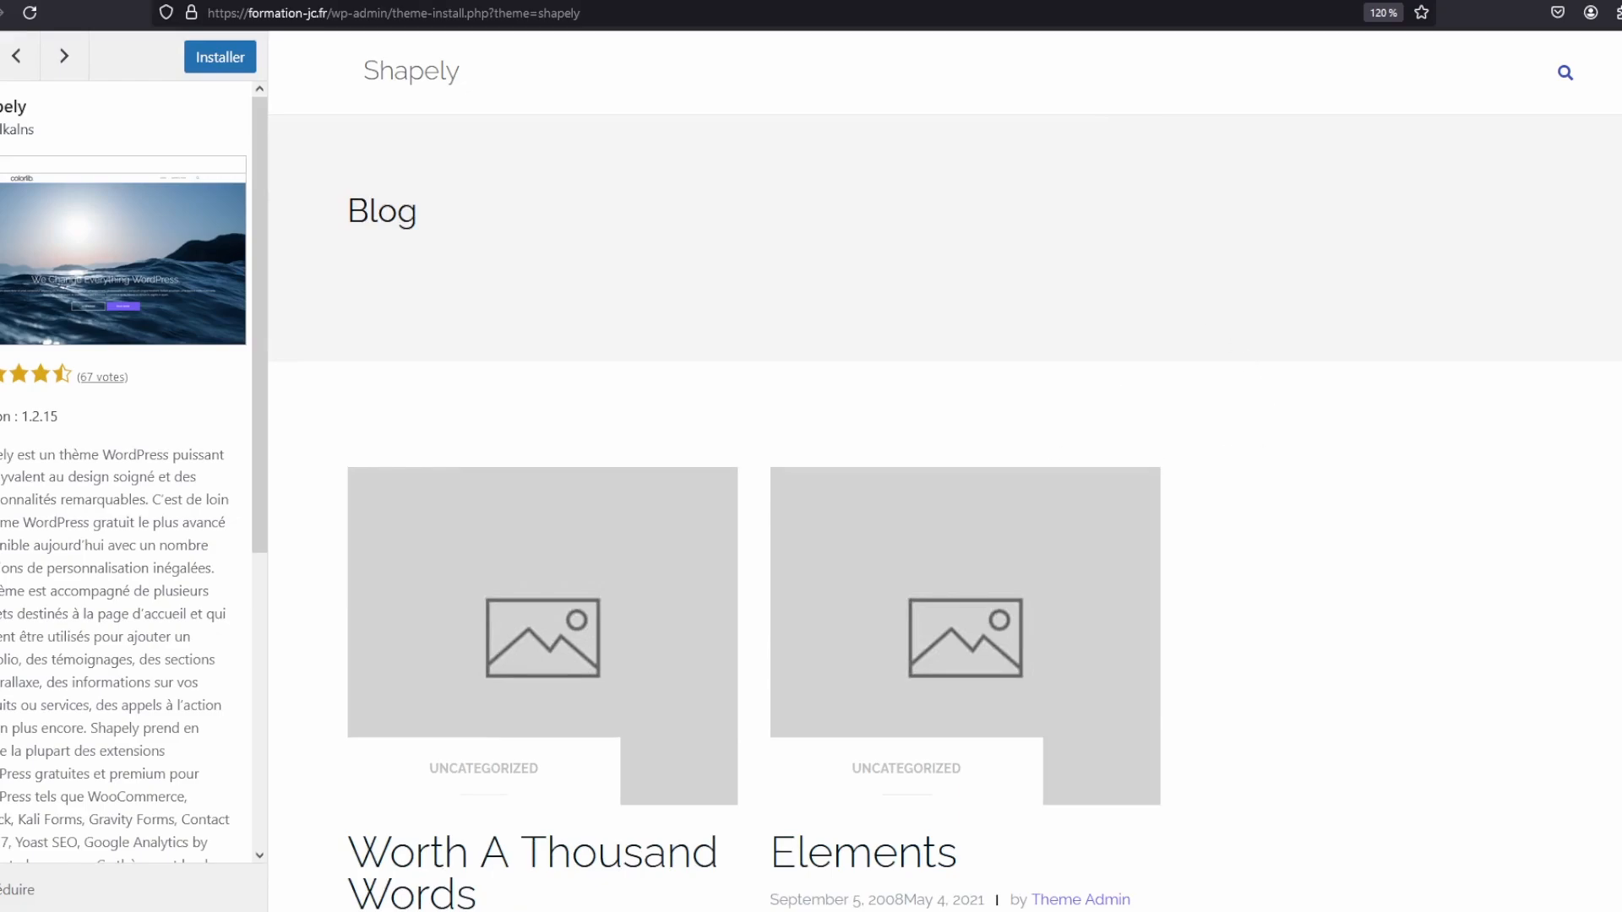
Go through the Shapely demo posts from Worth A Thousand Words to Hello world! once more and close the theme preview
scroll(767, 385, "down", 5)
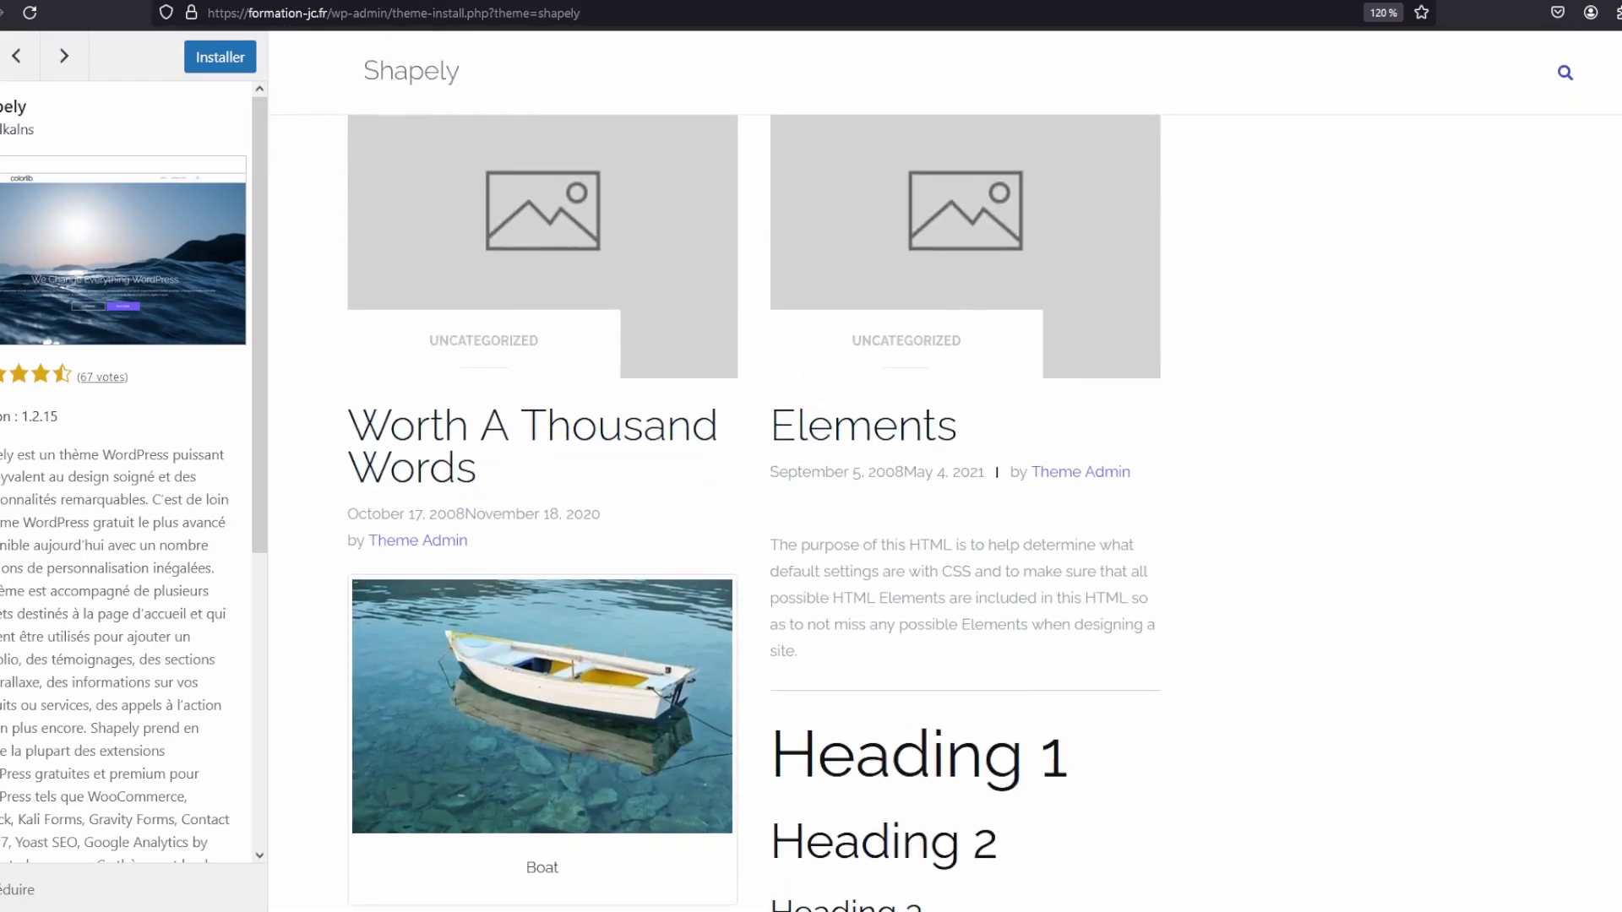
scroll(944, 471, "down", 6)
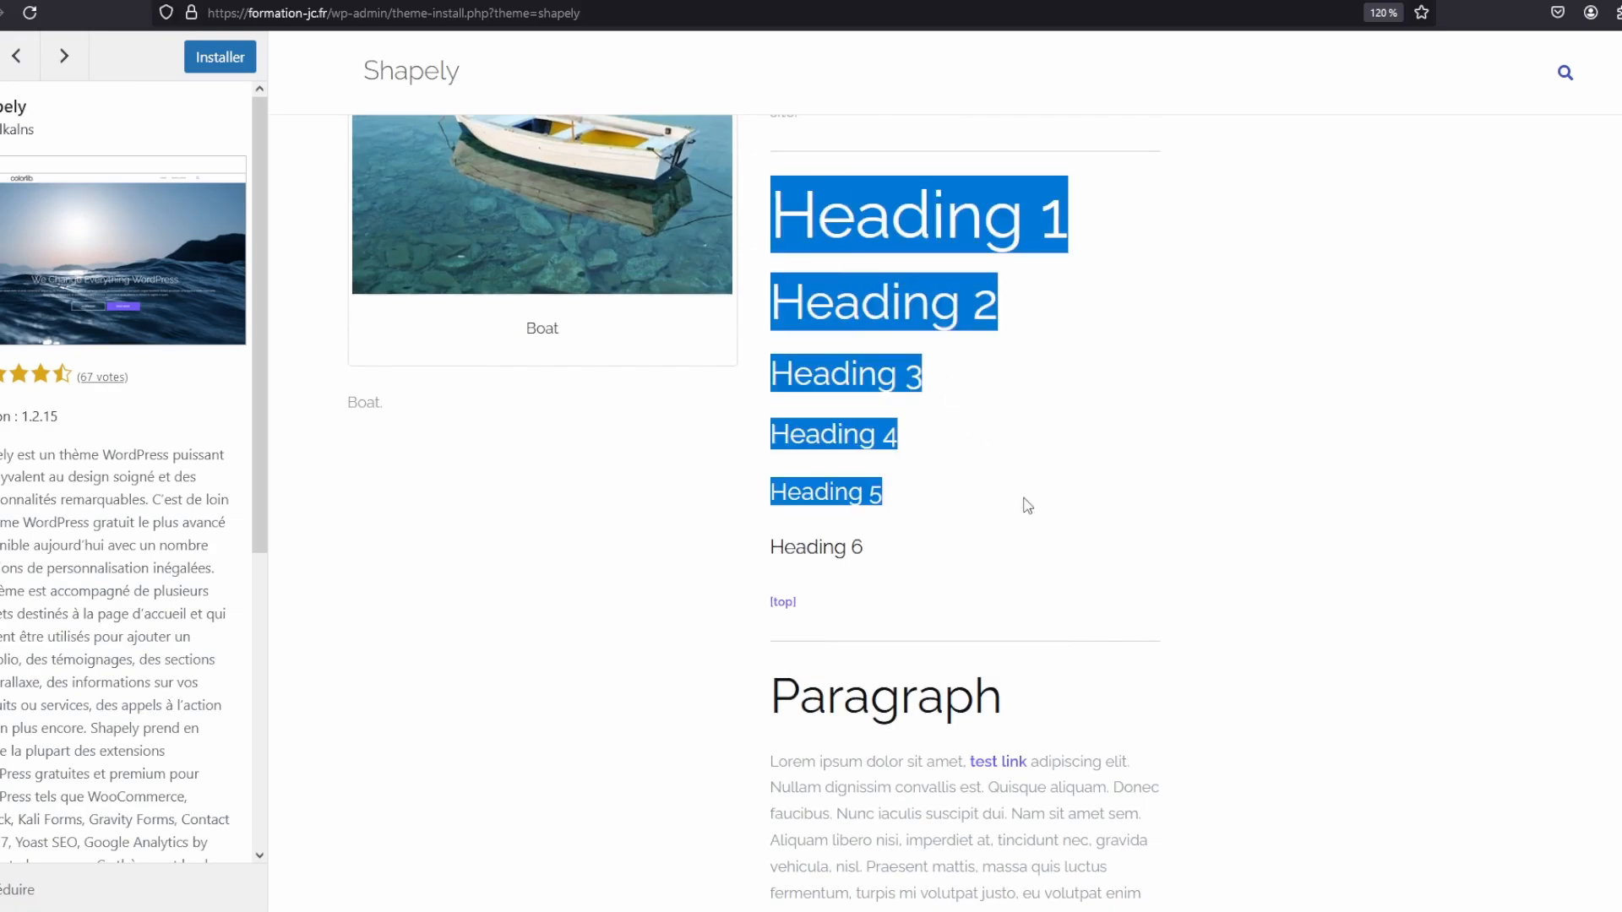
scroll(945, 472, "down", 13)
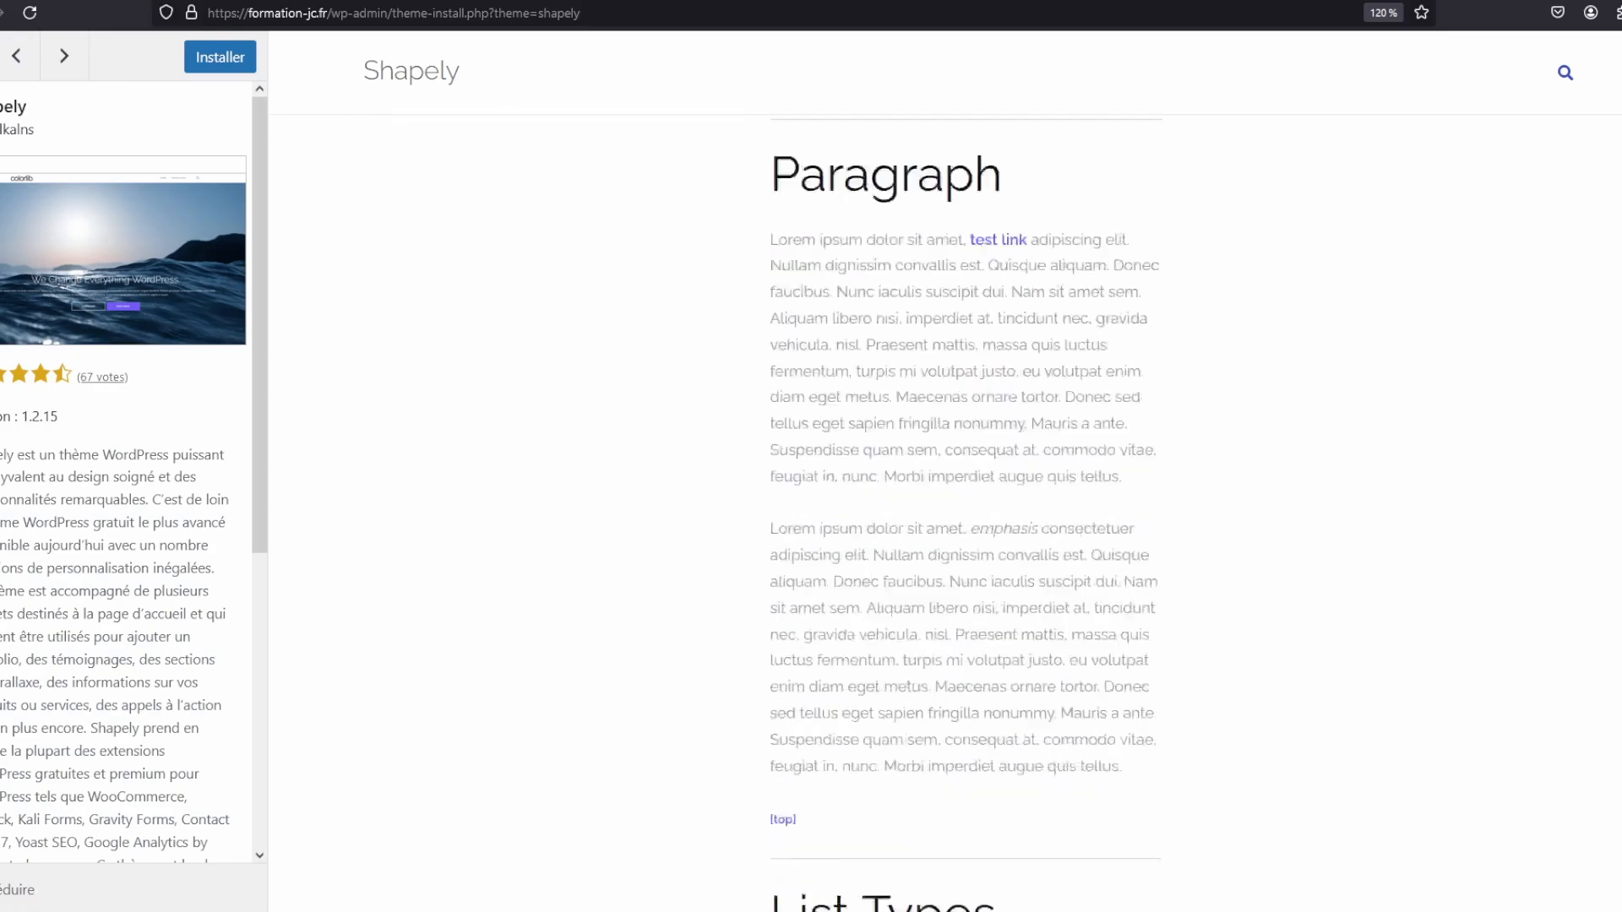
scroll(944, 471, "down", 20)
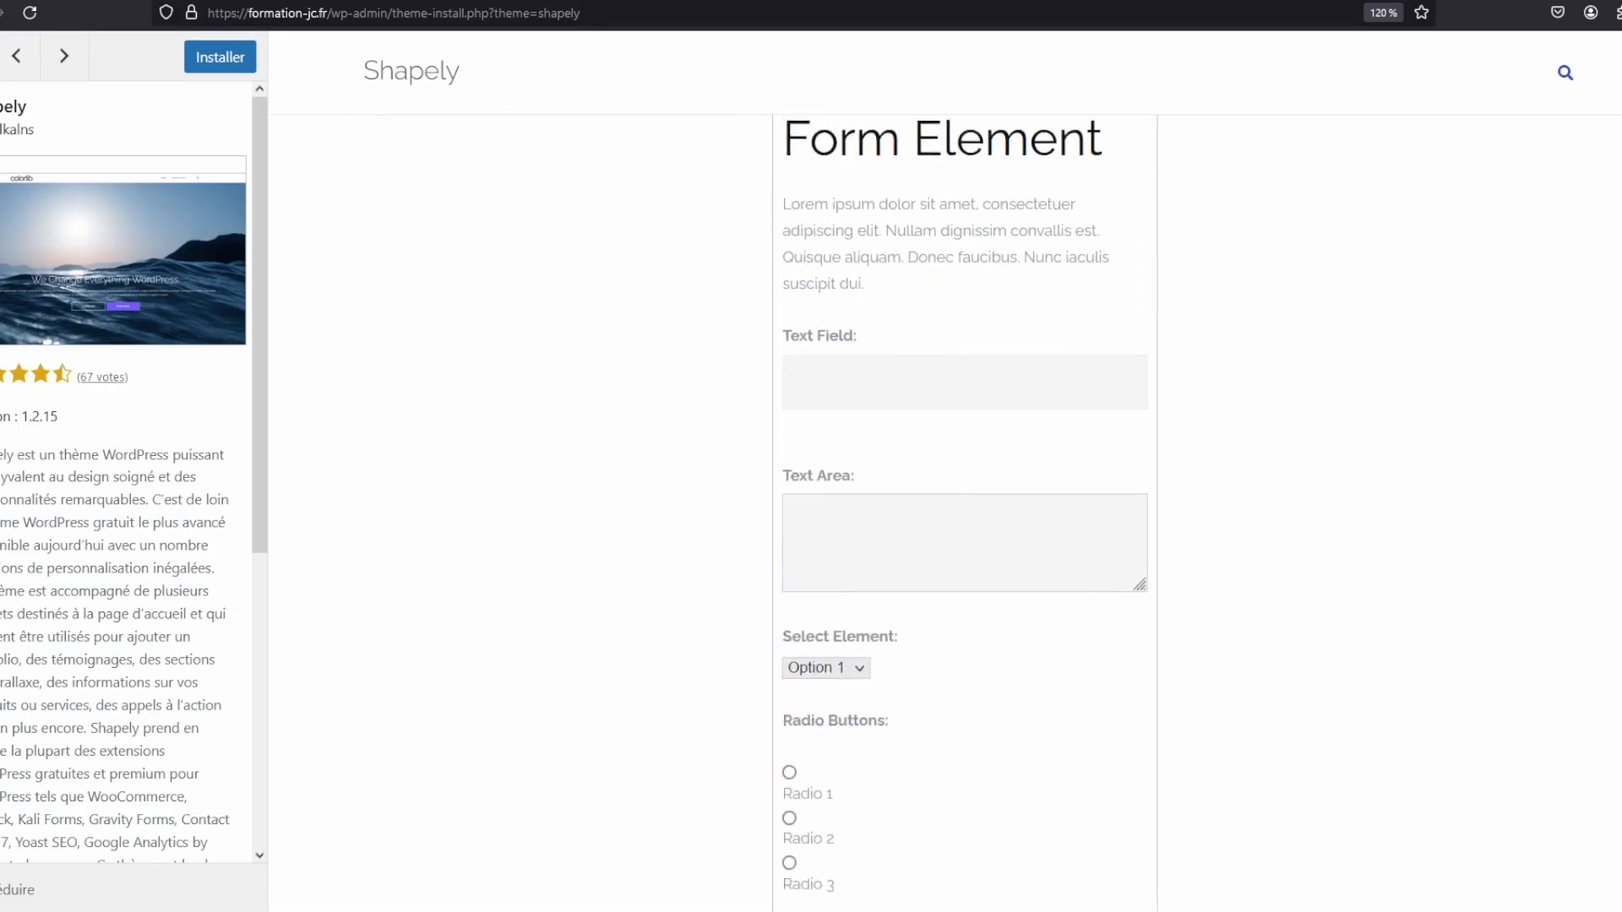
scroll(1617, 623, "down", 15)
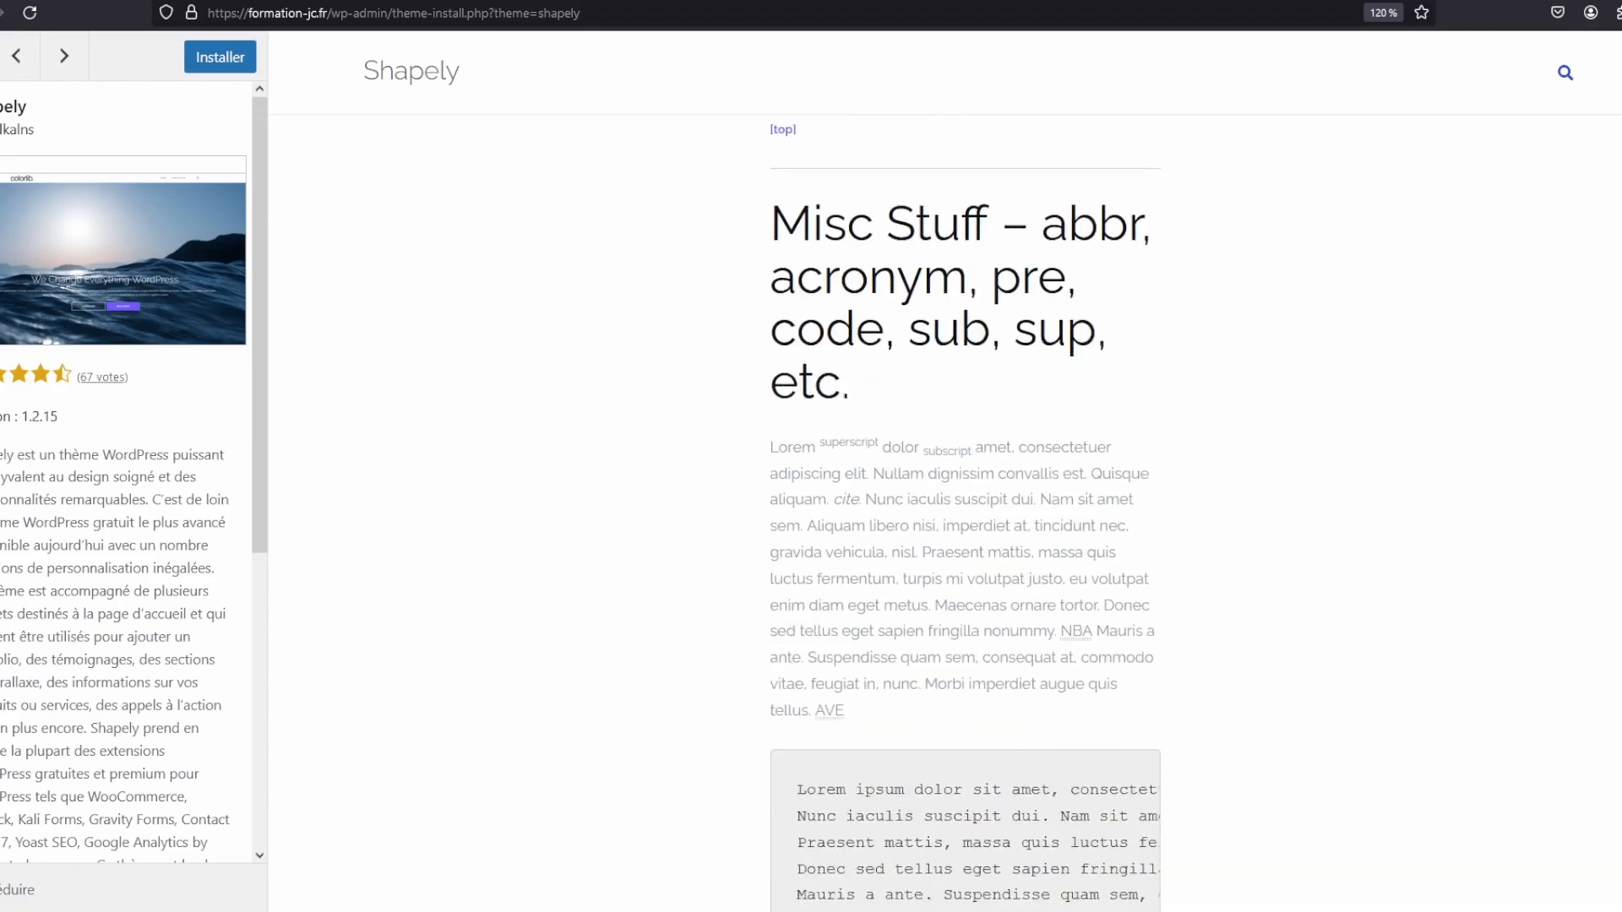
scroll(1617, 623, "down", 10)
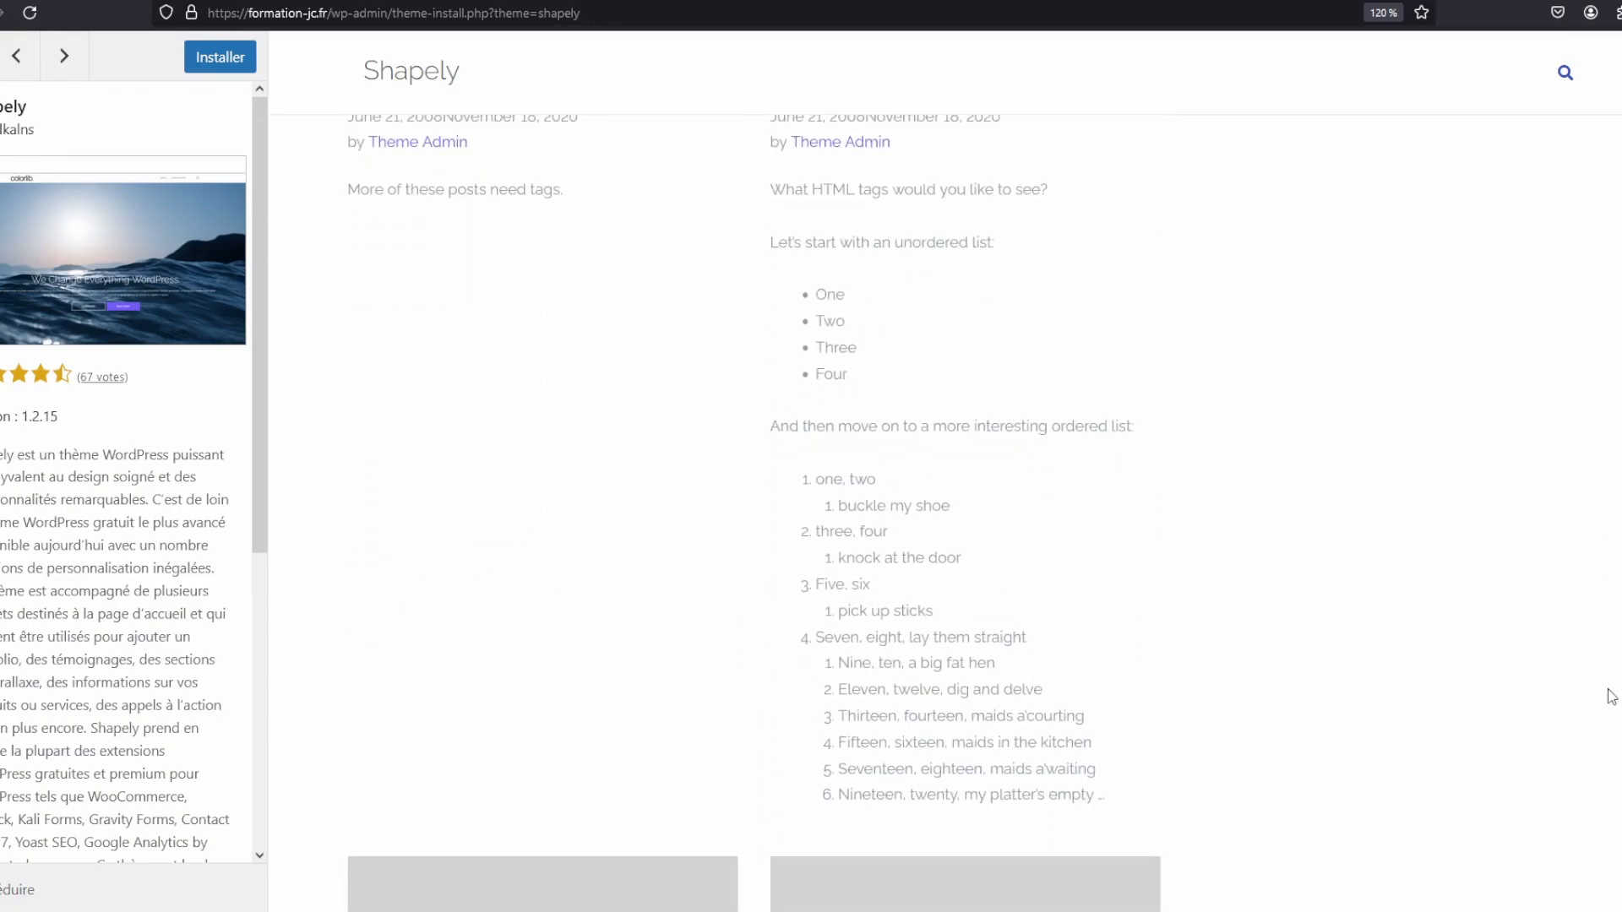
scroll(944, 471, "down", 15)
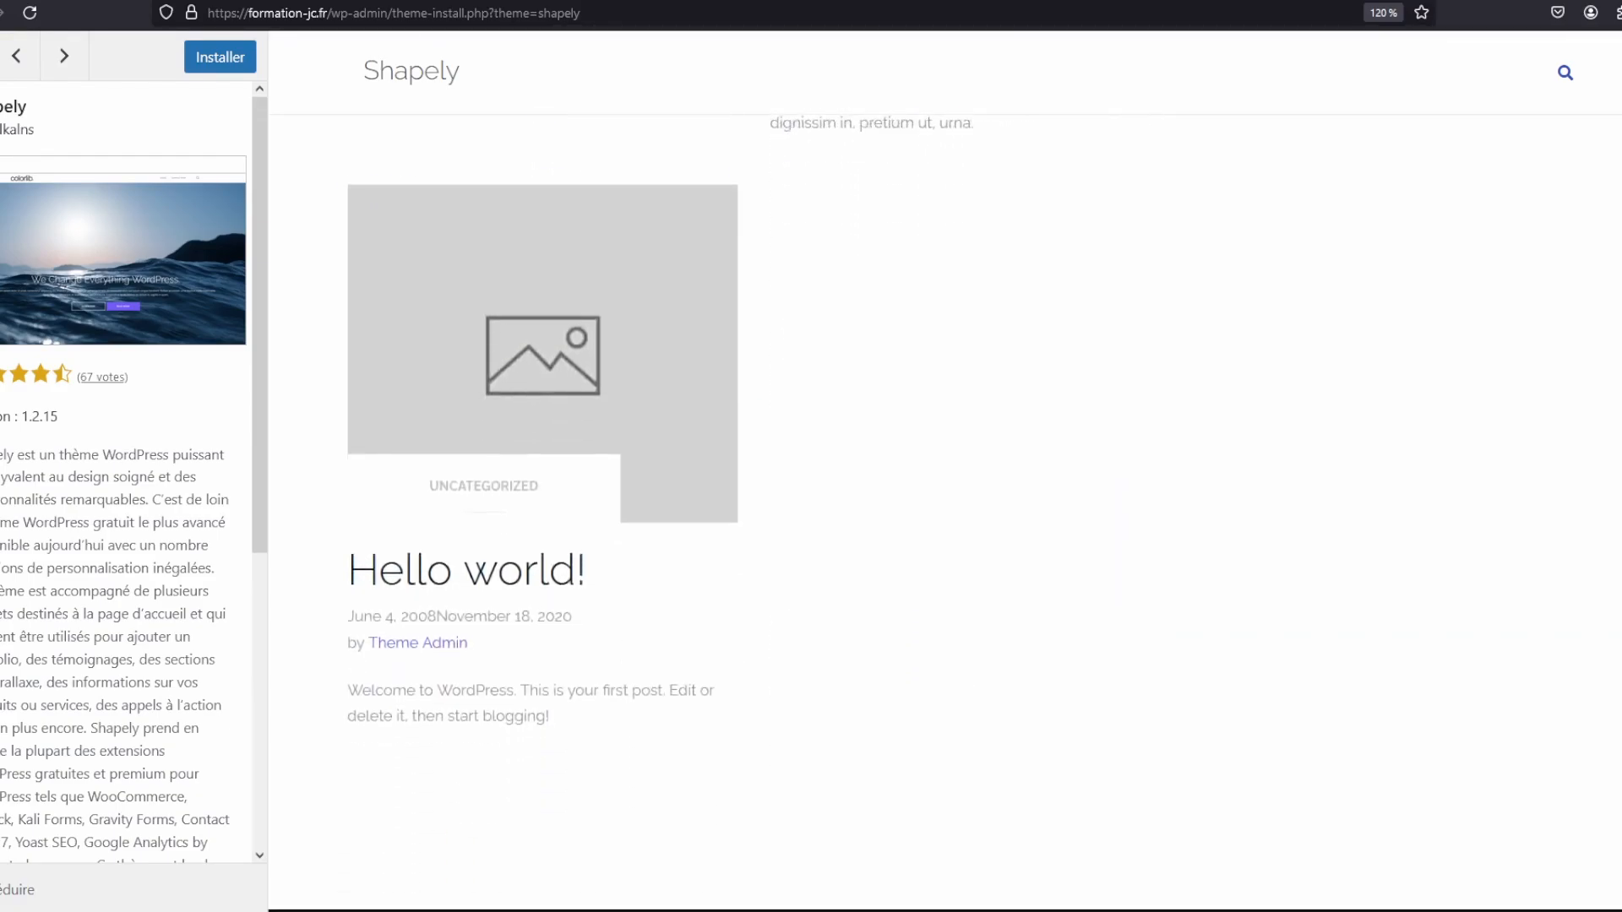
scroll(944, 471, "up", 20)
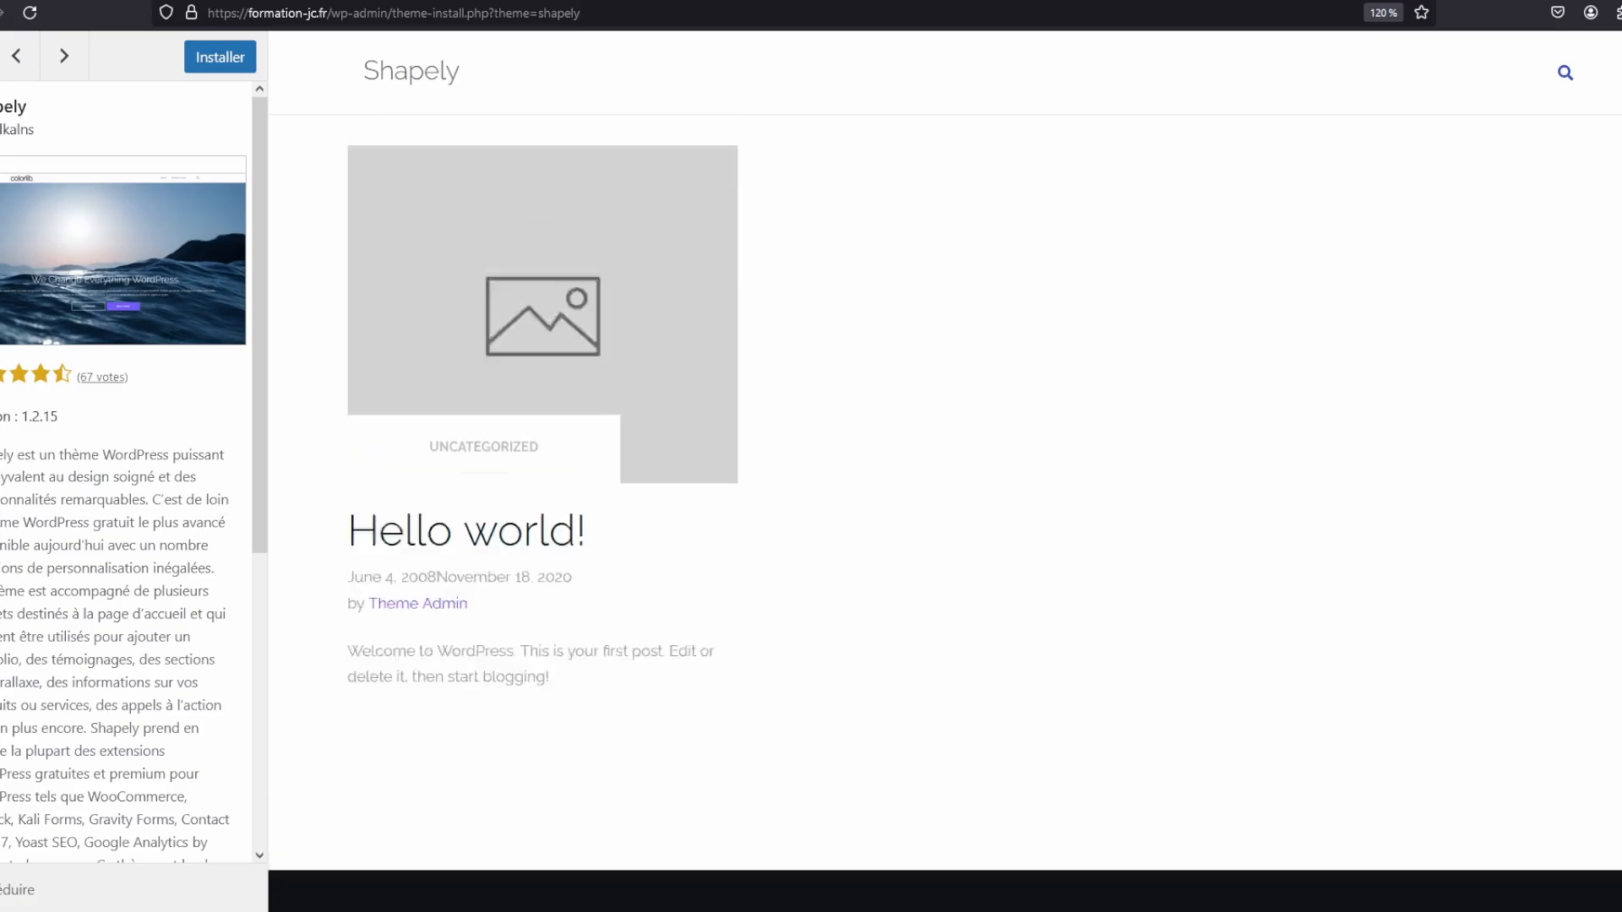
scroll(1554, 56, "up", 4)
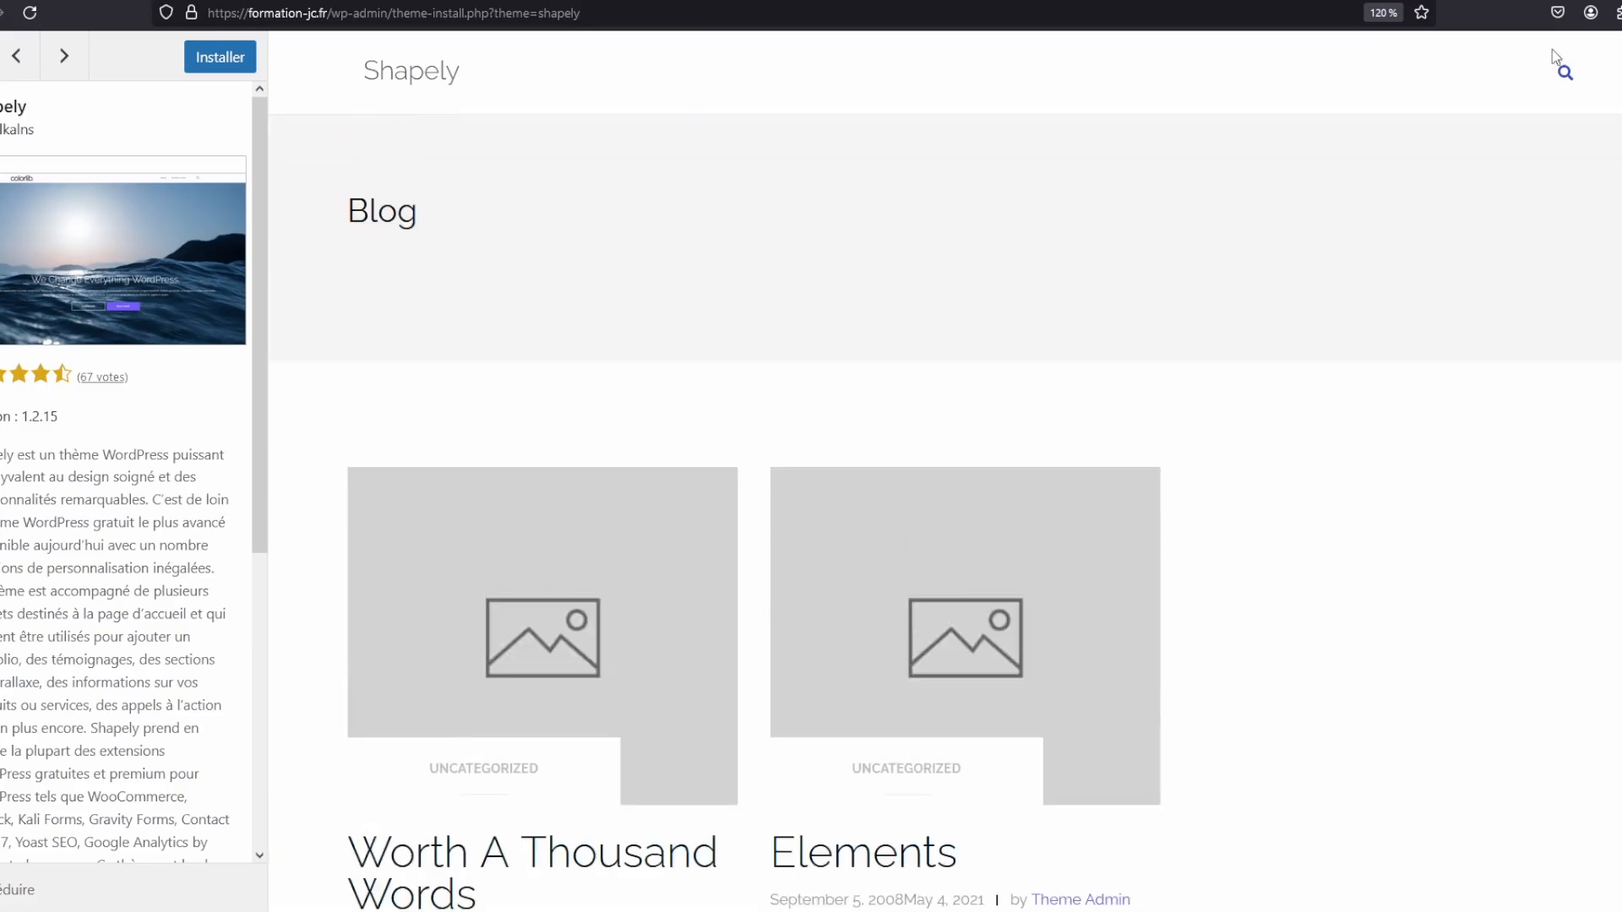
left_click(0, 56)
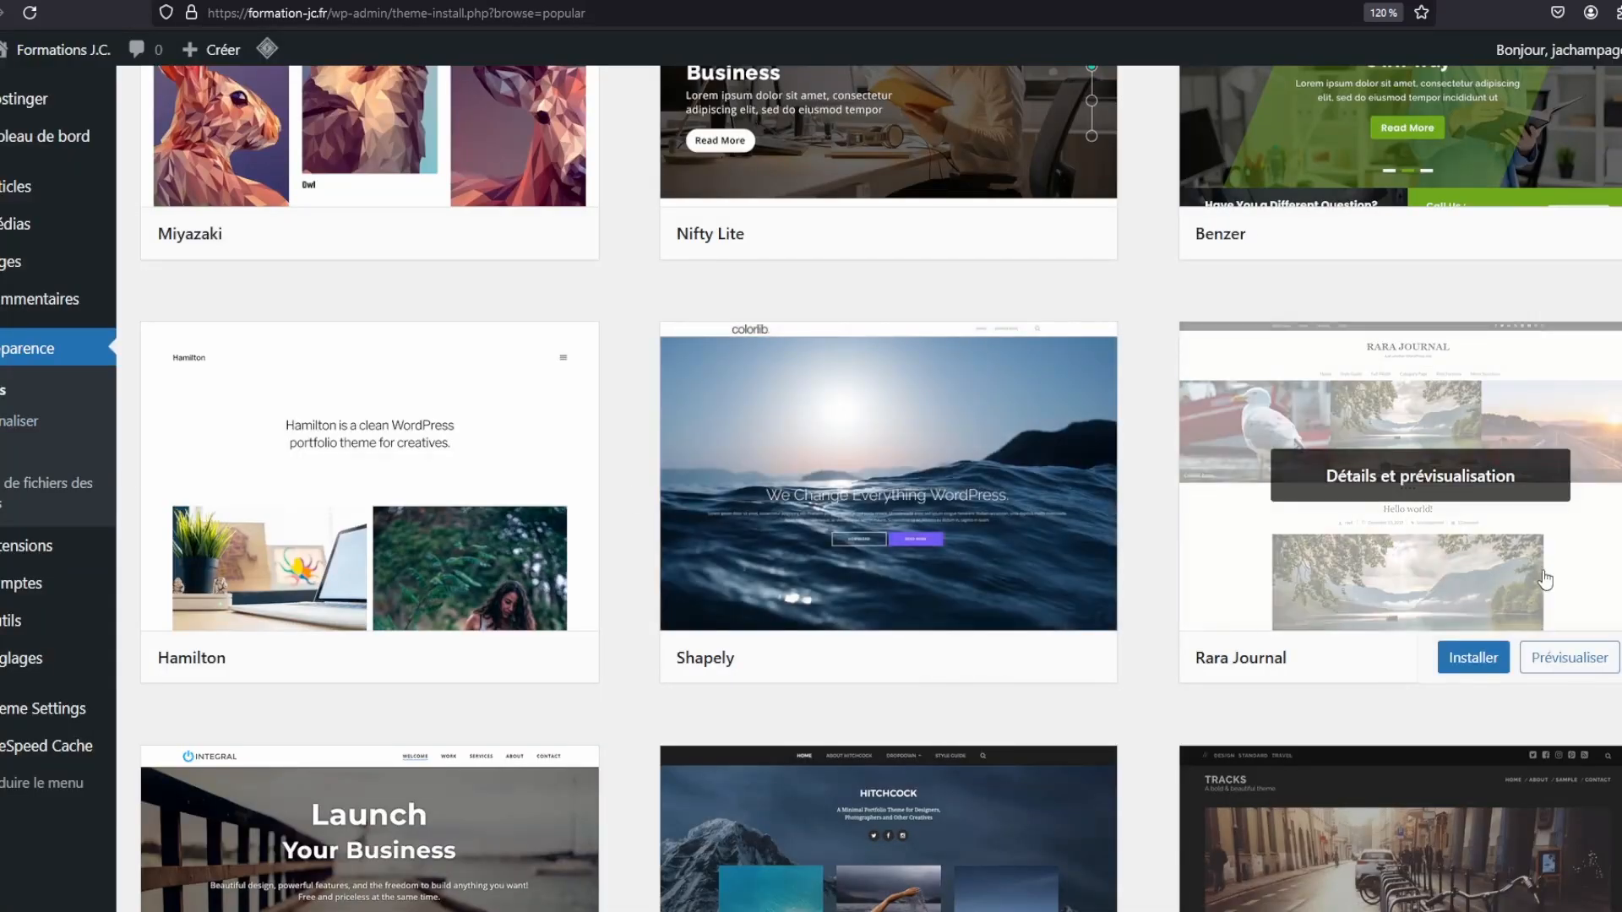
Find the Darkness Blog theme in the filtered results, preview it, look through its demo posts and description, and close the preview
scroll(1547, 582, "down", 9)
scroll(1546, 583, "up", 5)
scroll(929, 507, "down", 5)
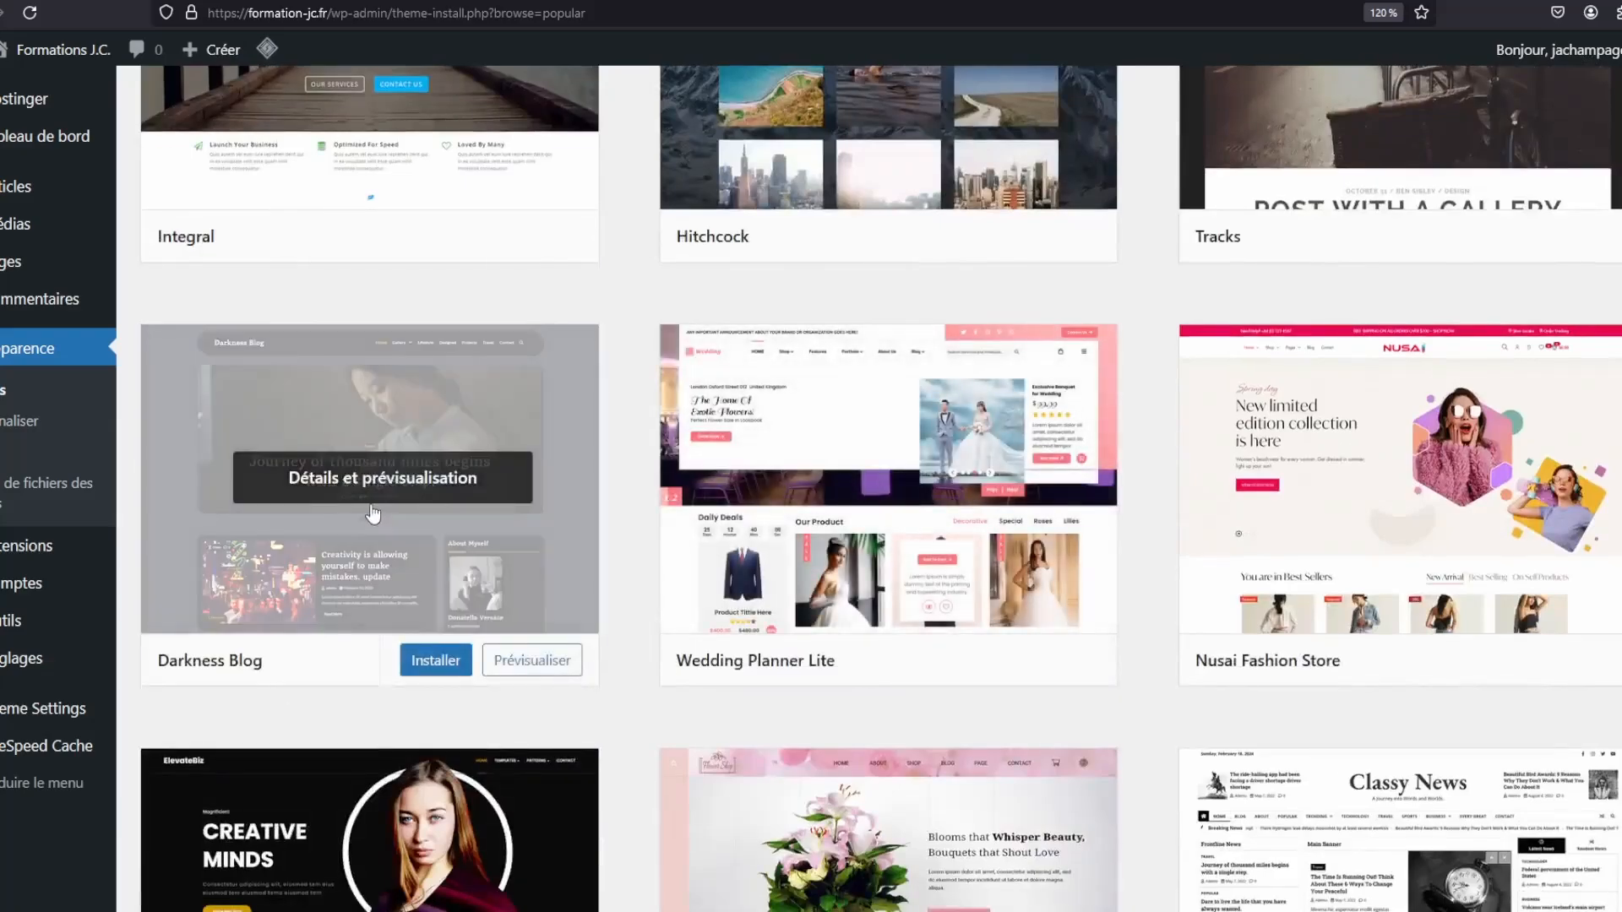
left_click(367, 505)
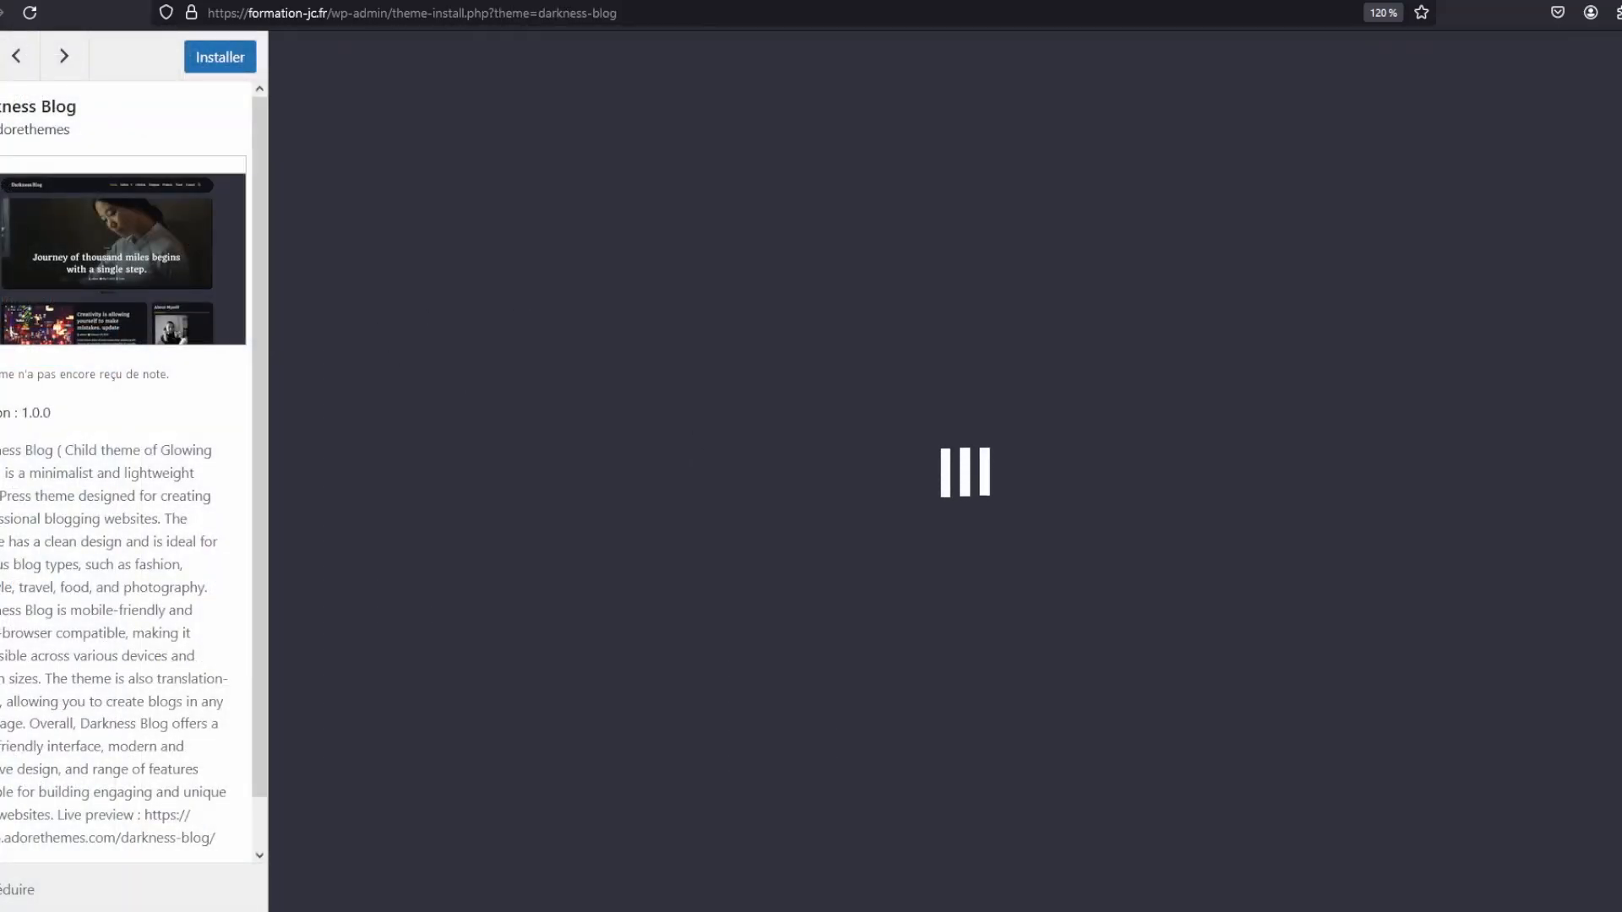
scroll(966, 473, "down", 10)
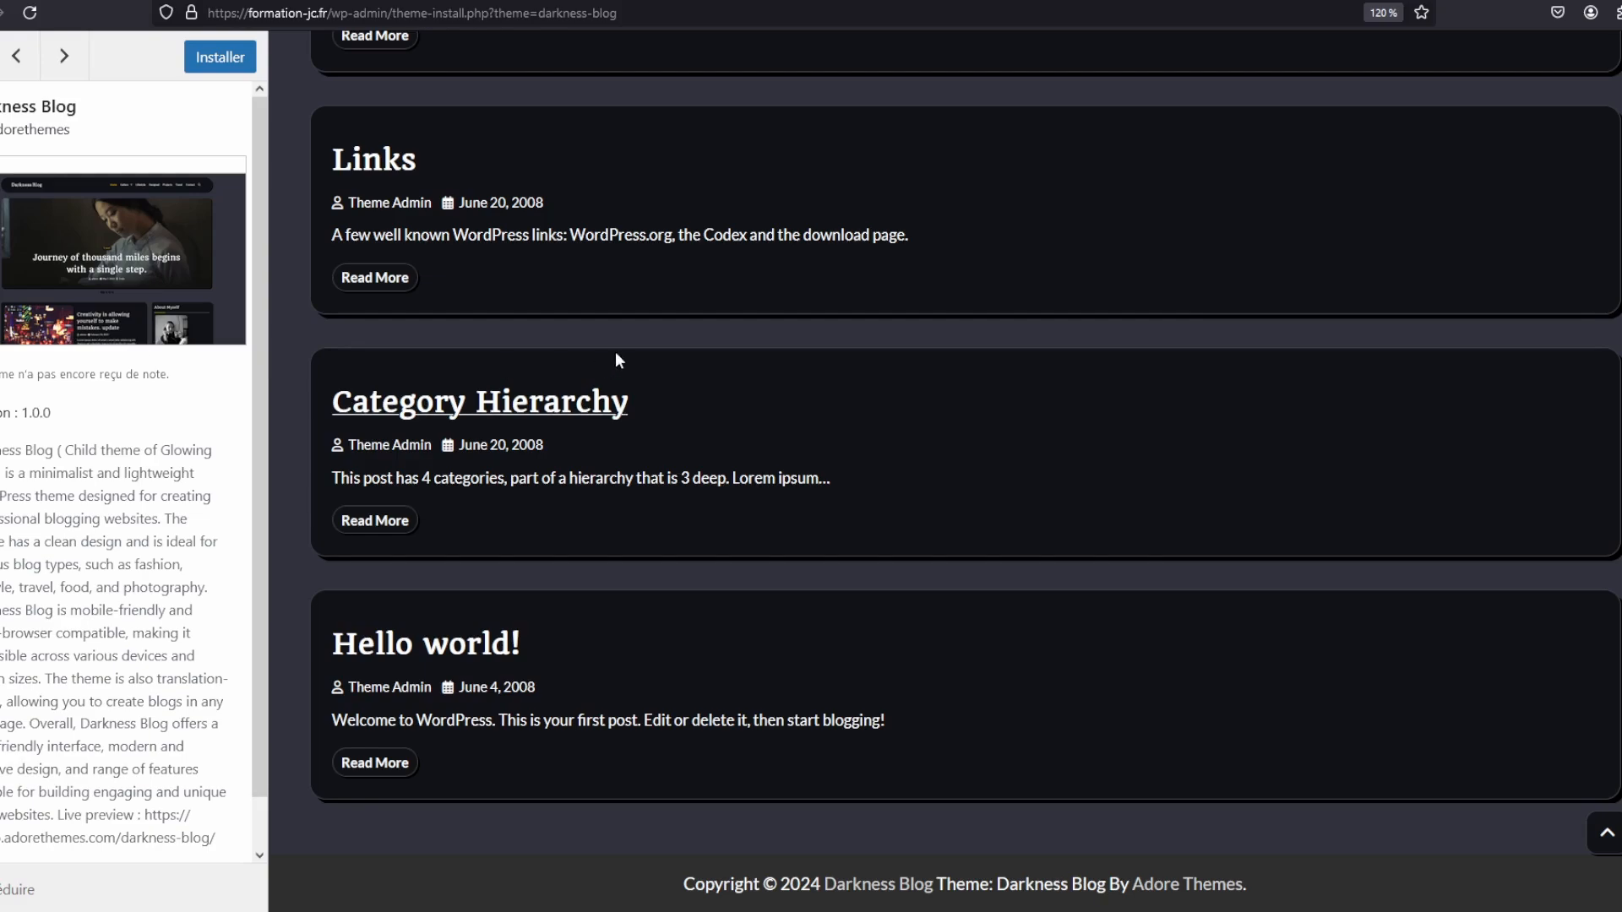
scroll(615, 352, "up", 10)
scroll(123, 426, "down", 1)
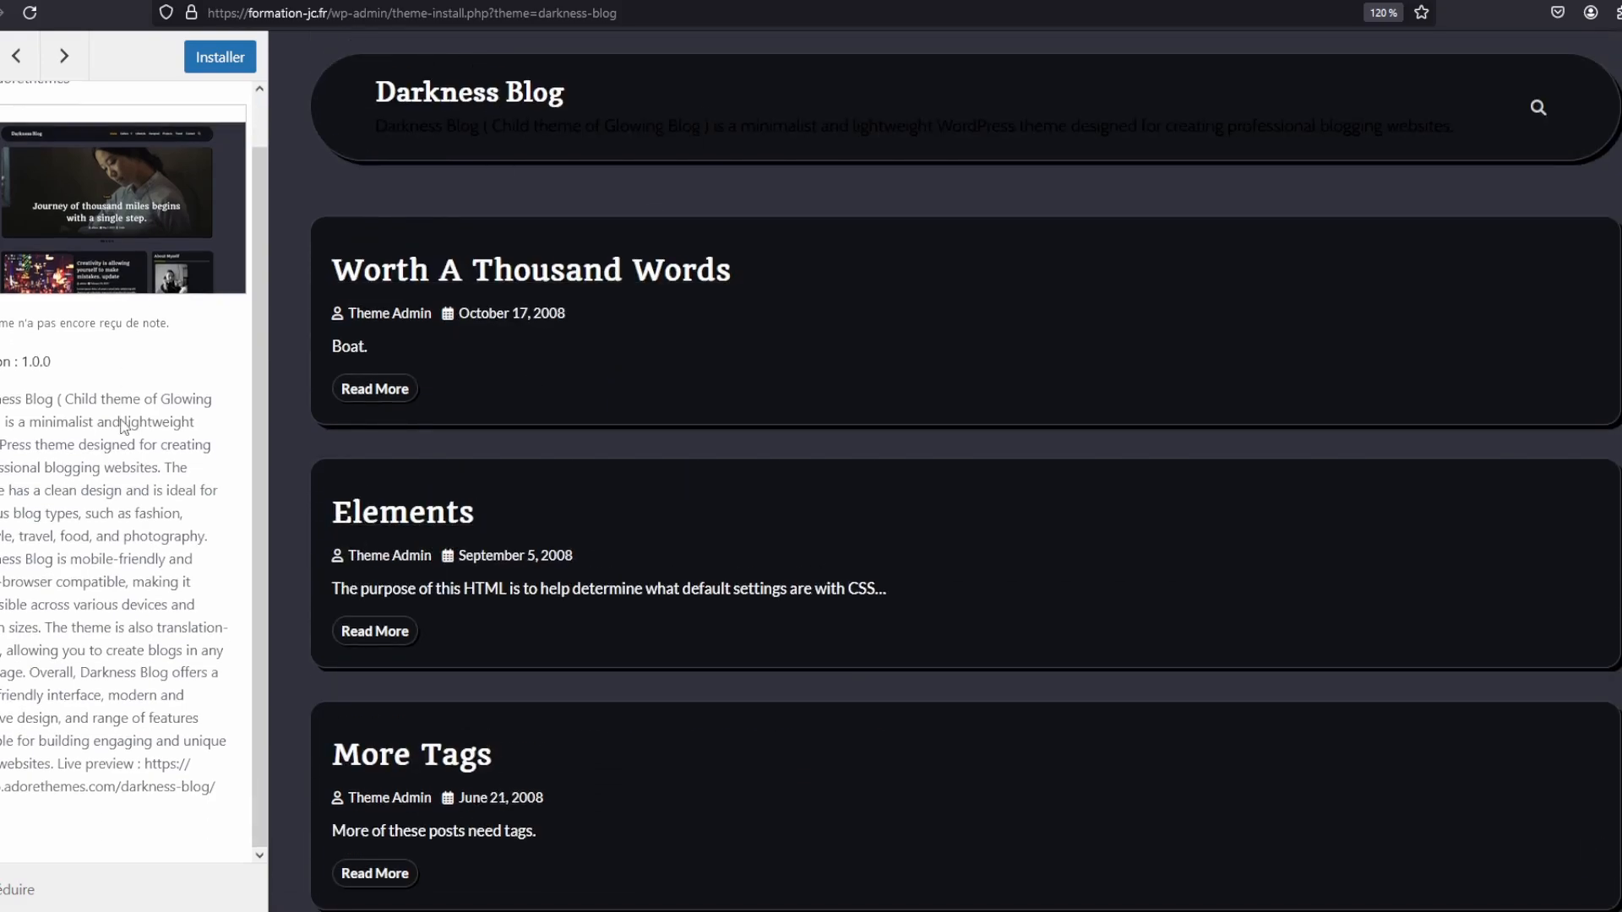
key("Escape")
Find the Tracks theme in the filtered results, open its preview and look through the list of demo posts
scroll(569, 489, "down", 5)
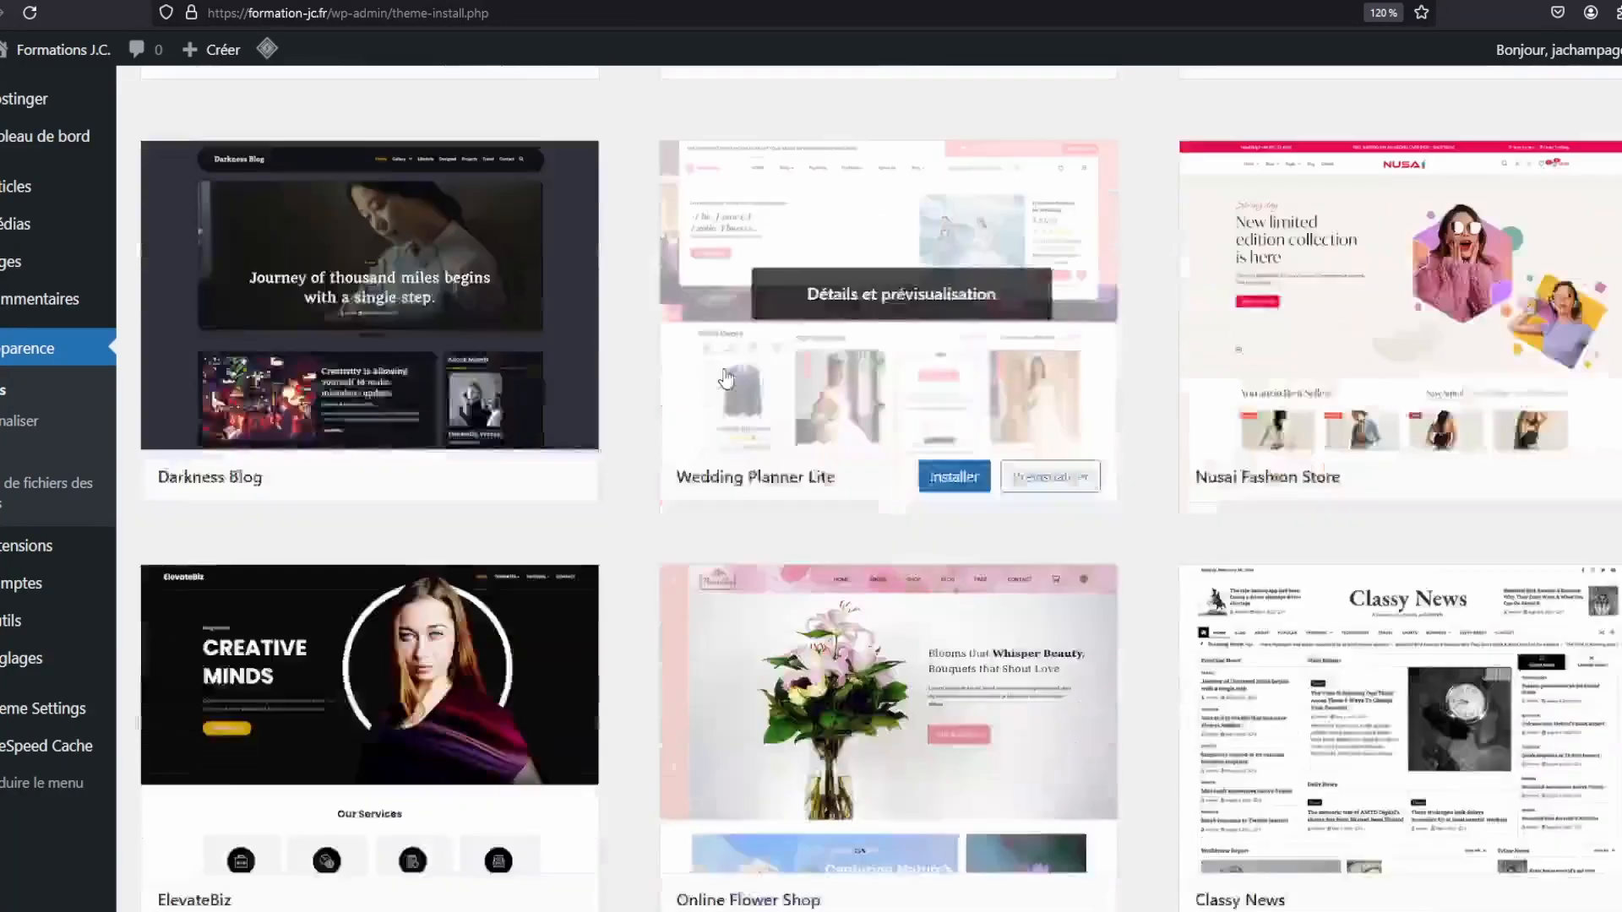
scroll(609, 338, "up", 8)
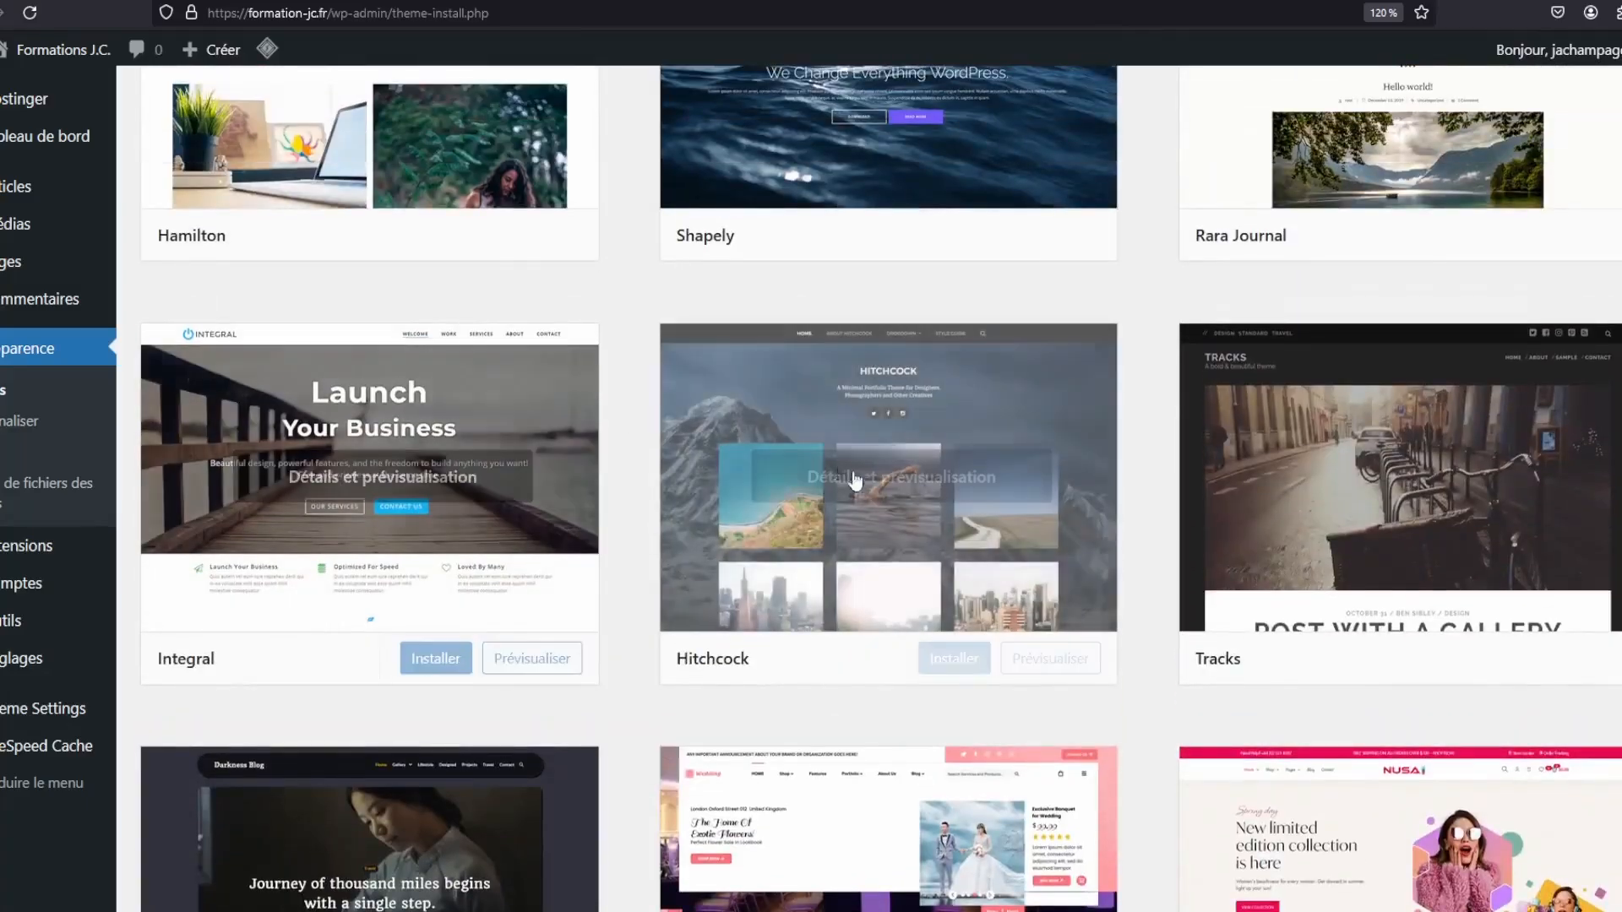
left_click(1431, 478)
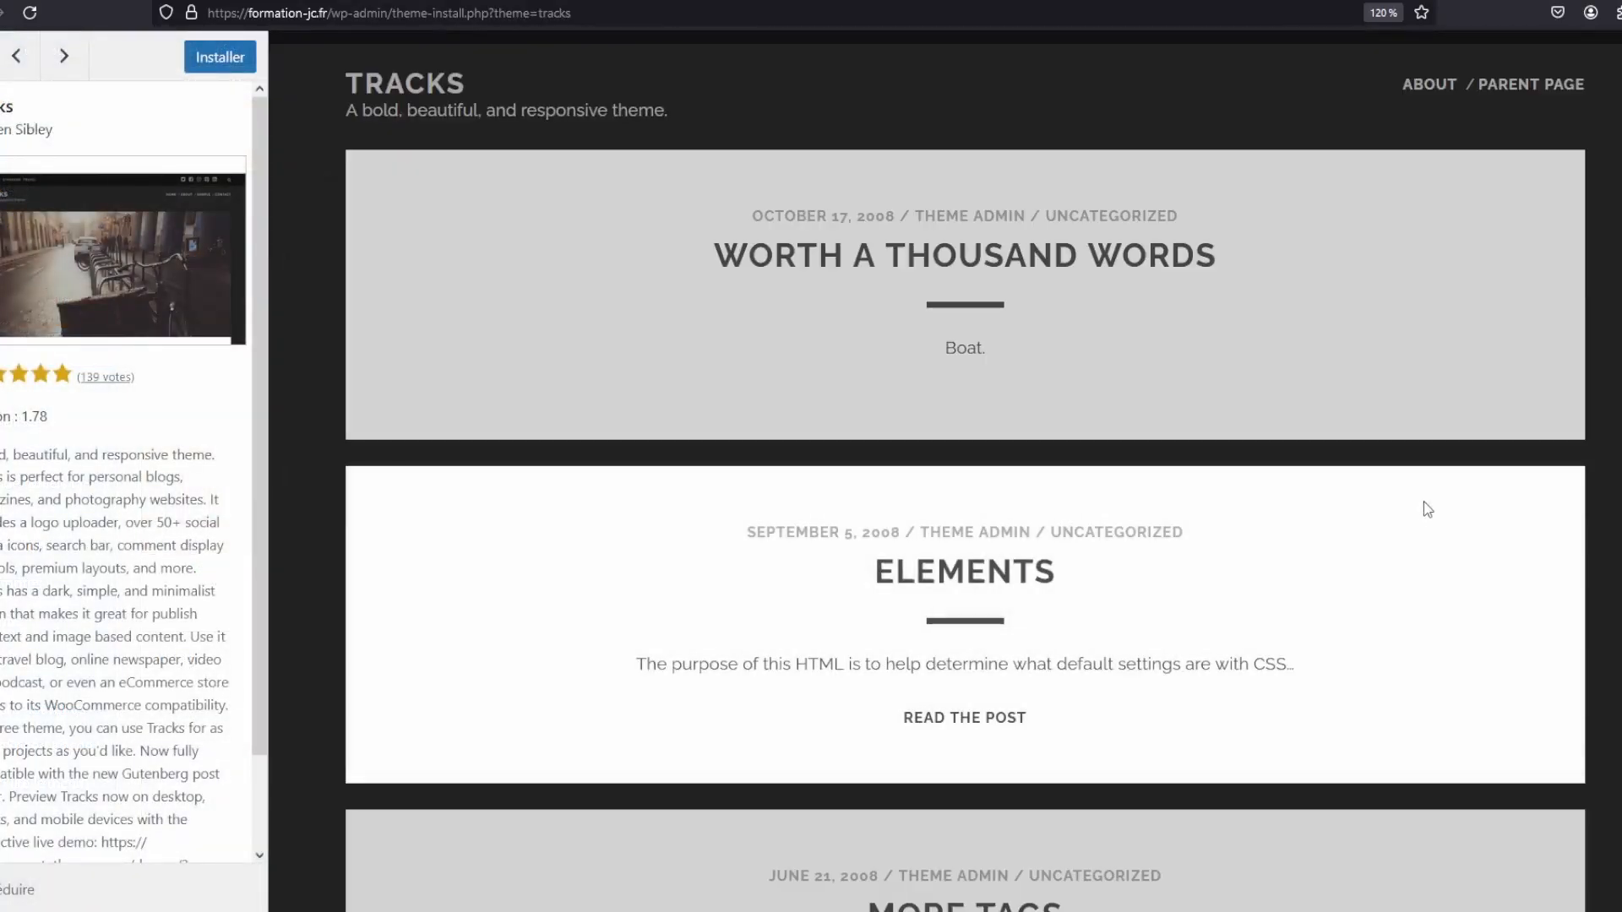
scroll(1598, 326, "down", 4)
scroll(1337, 275, "up", 4)
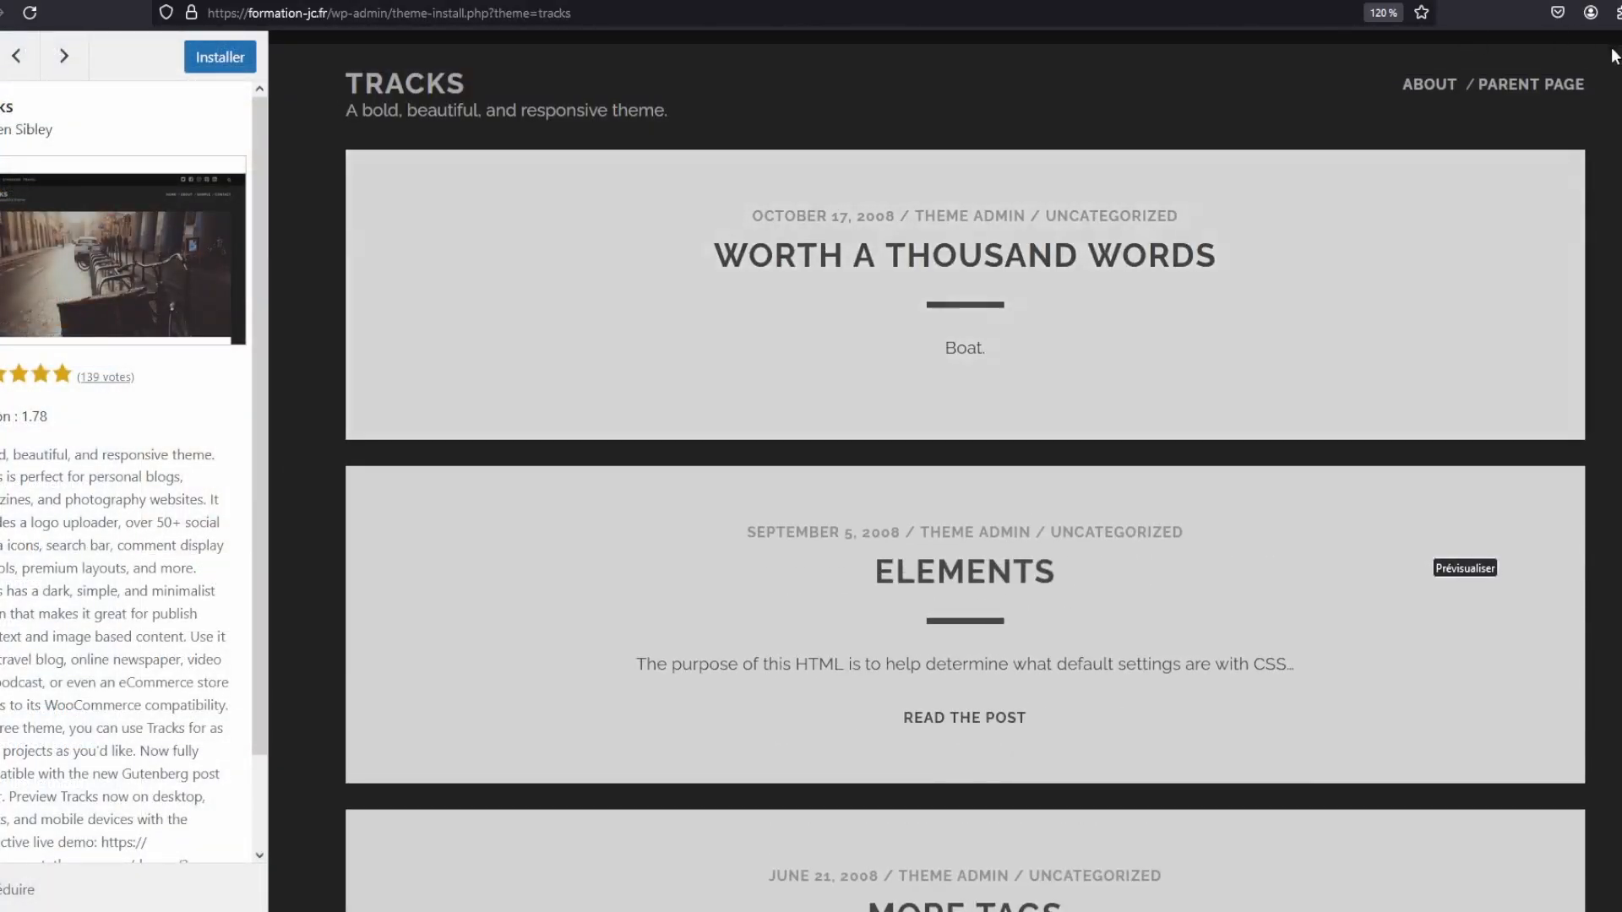
scroll(1337, 275, "down", 7)
scroll(963, 464, "down", 6)
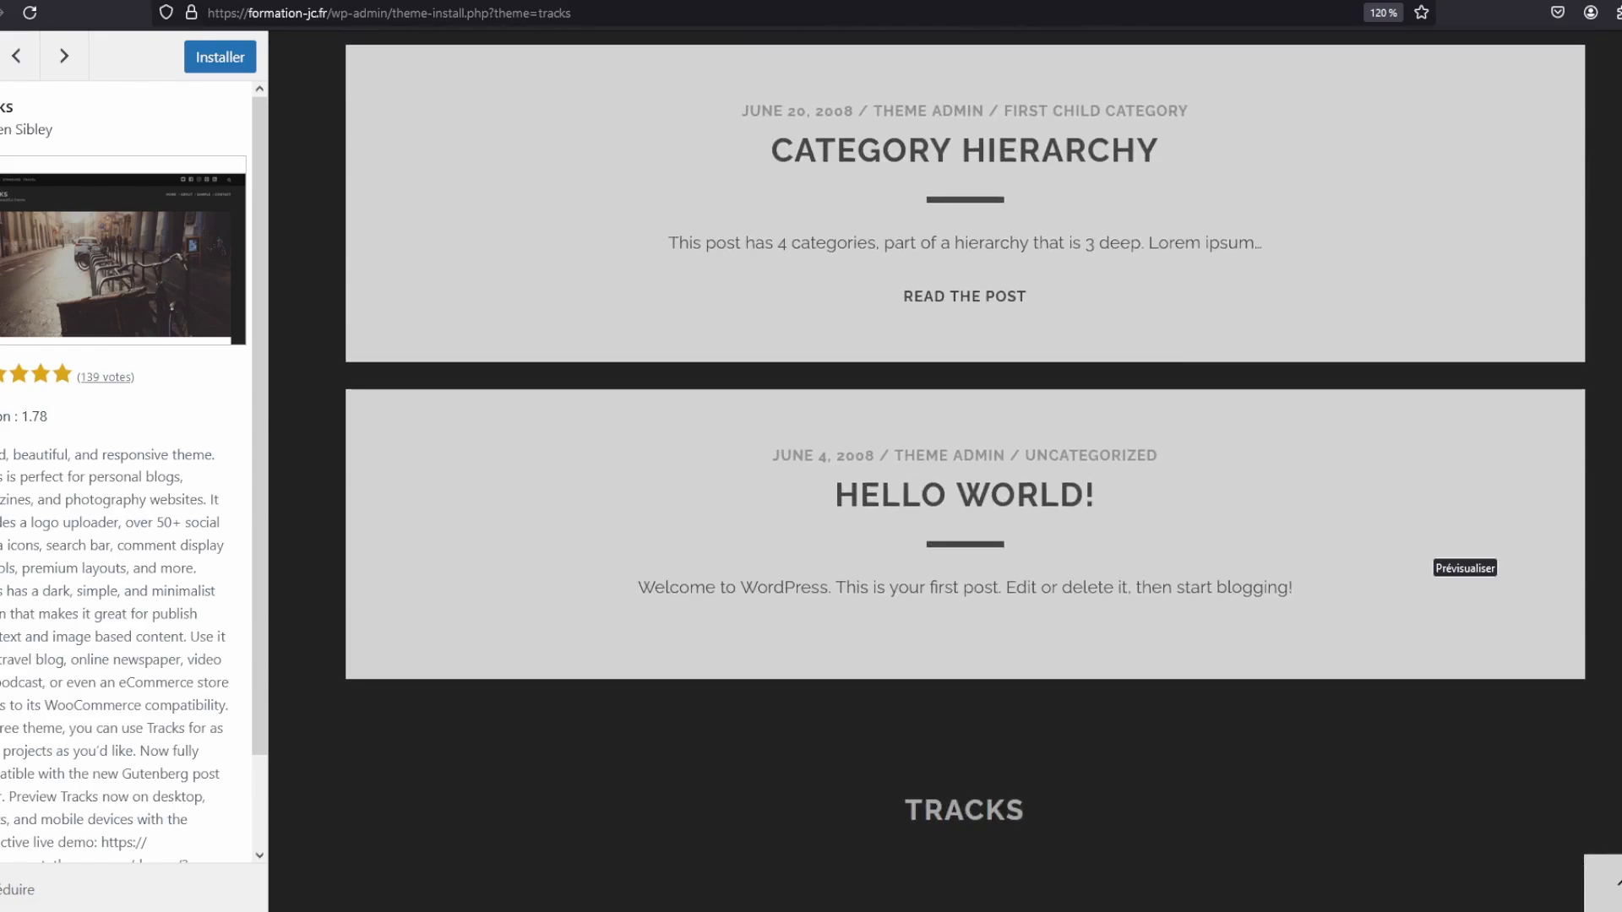
scroll(1078, 358, "up", 10)
Open the Elements post in the Tracks preview, go back to the demo home page and look over the post list
left_click(952, 363)
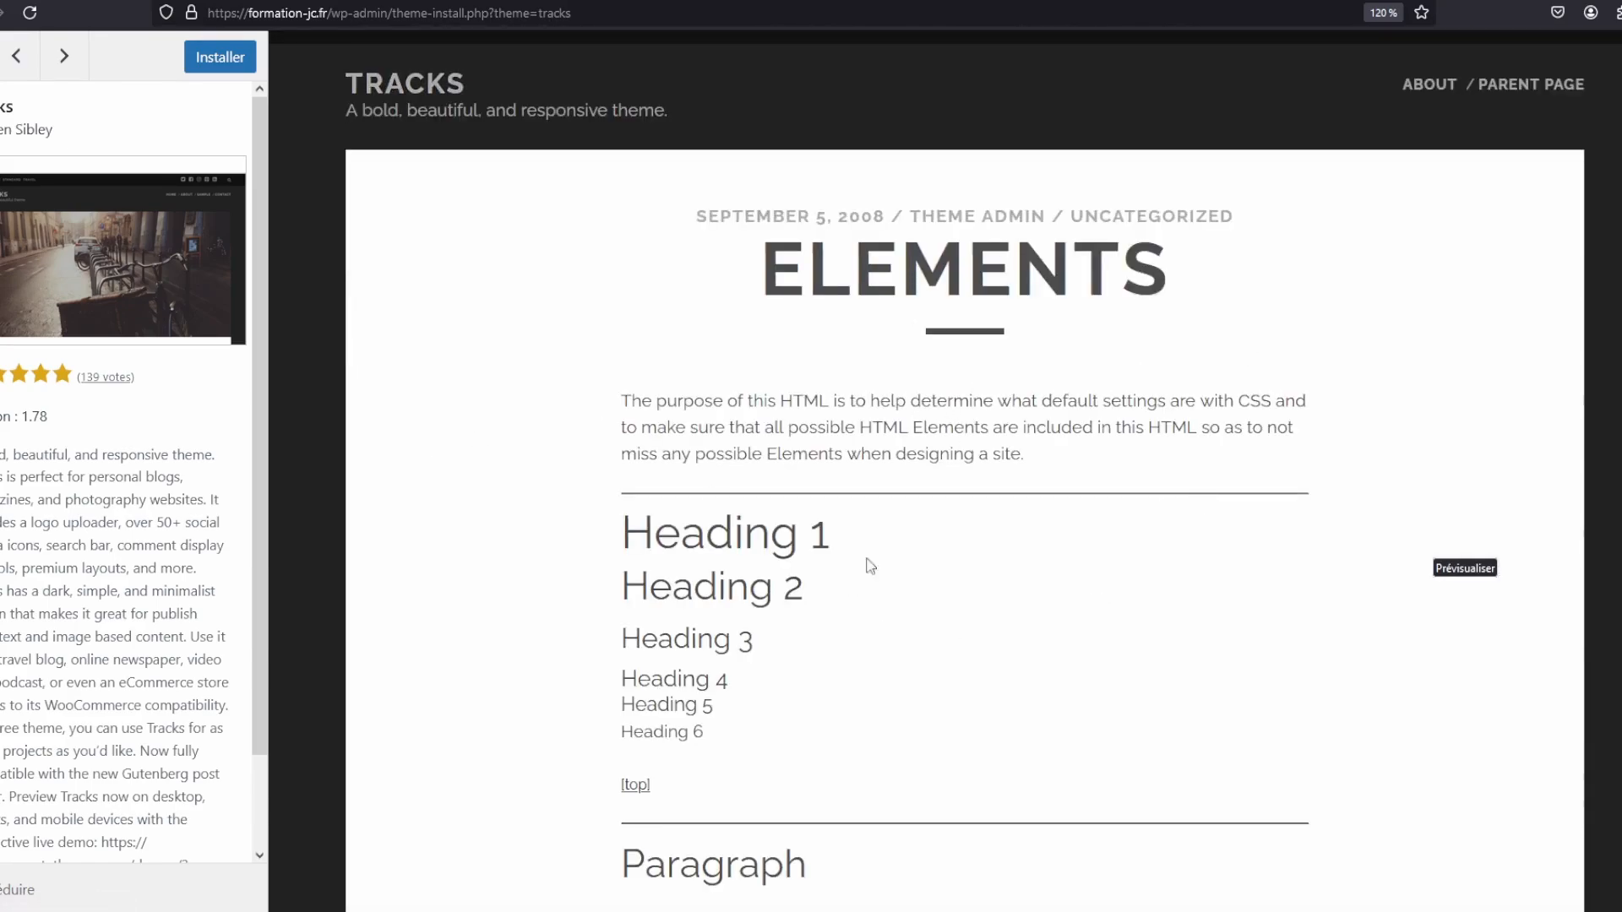
key("alt+Left")
scroll(1194, 457, "down", 6)
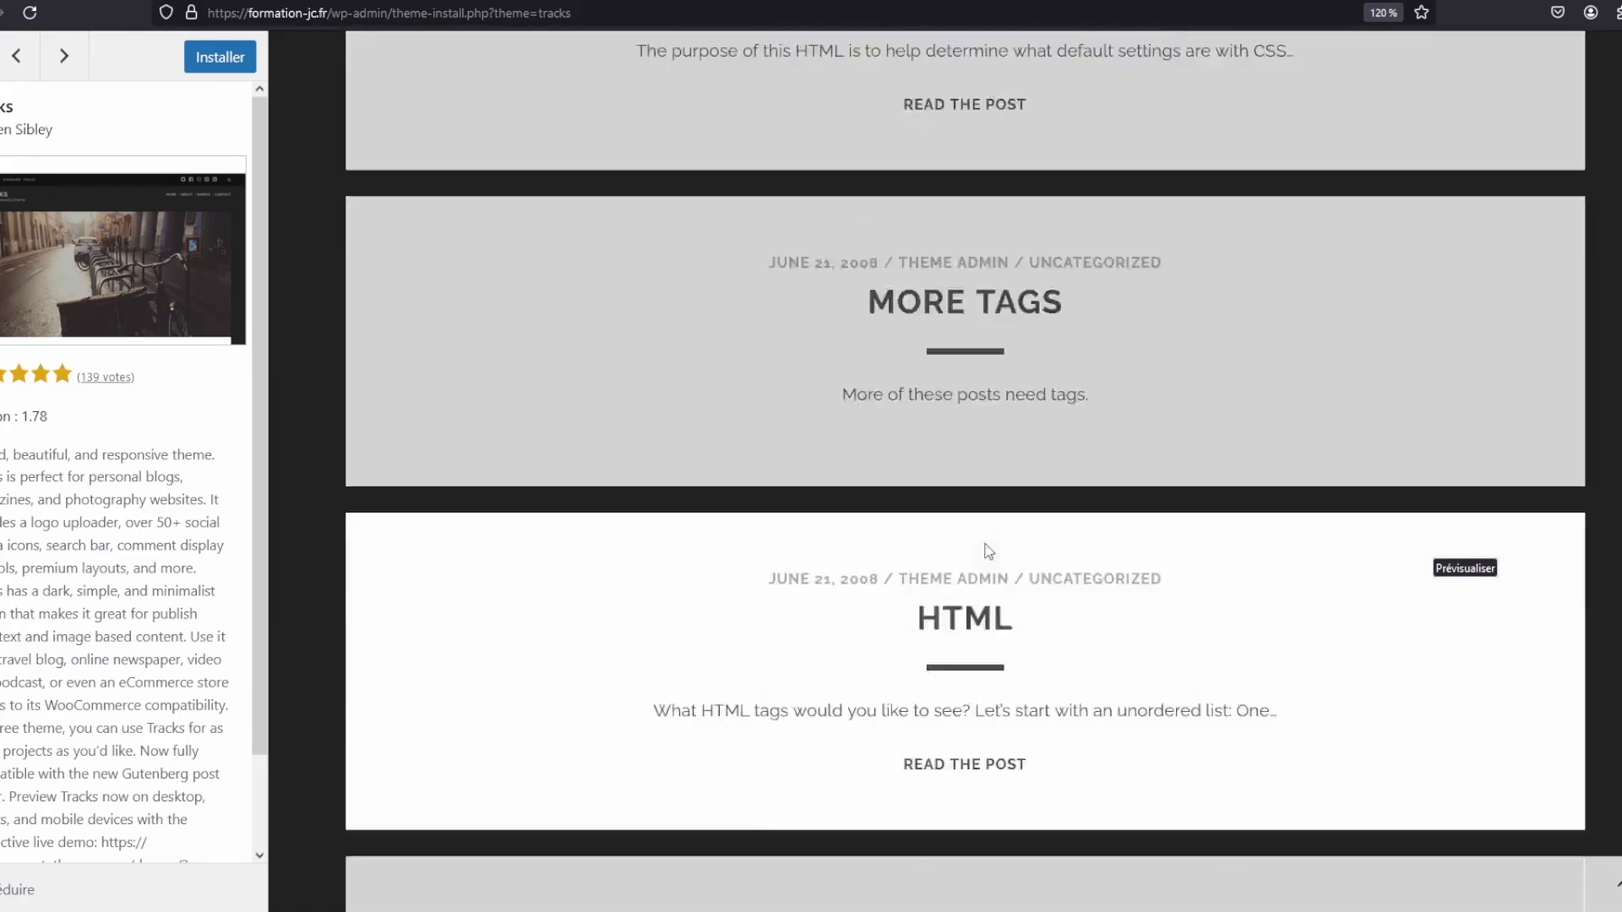
scroll(988, 551, "up", 7)
View the Worth A Thousand Words post with its boat image in the Tracks preview and return to the demo home page
left_click(935, 292)
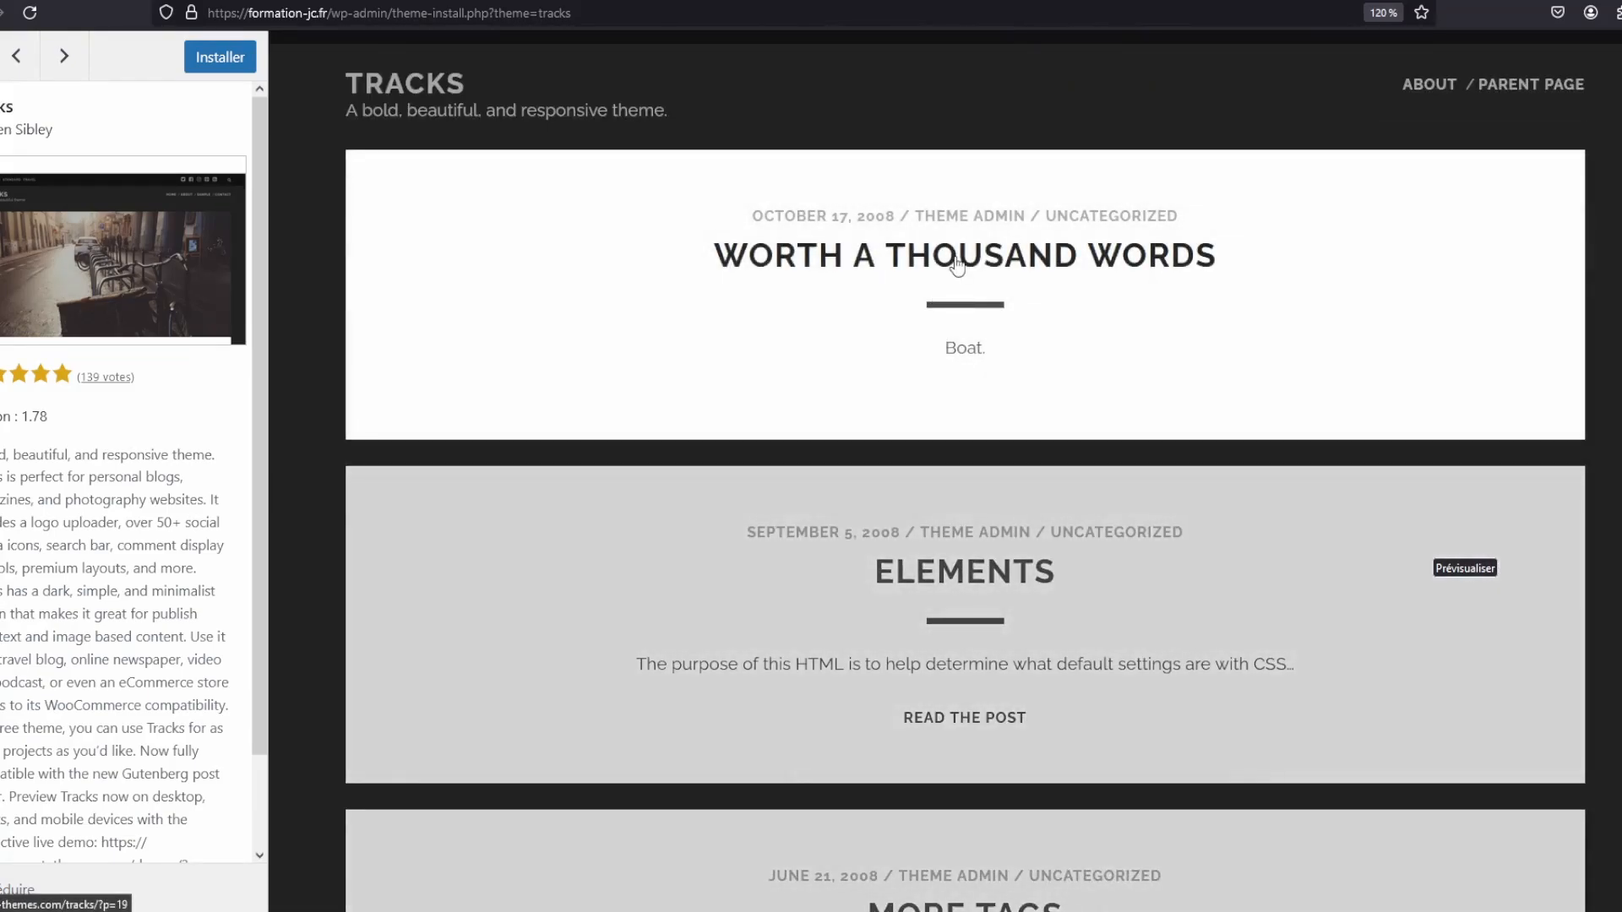
scroll(1262, 406, "down", 10)
scroll(1257, 409, "up", 10)
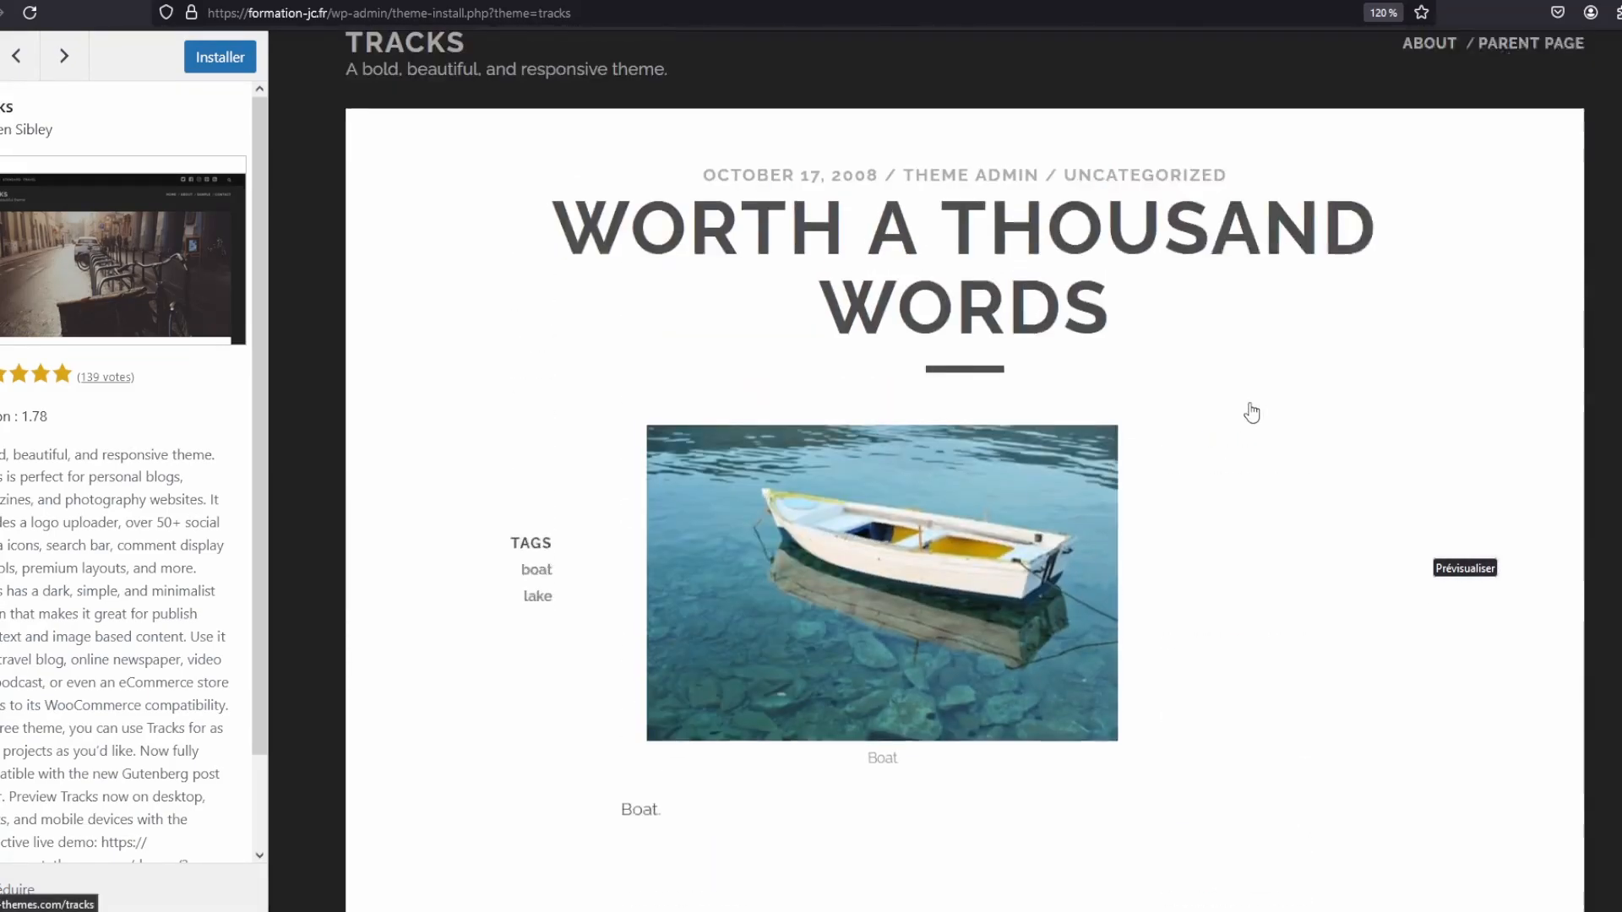
left_click(406, 83)
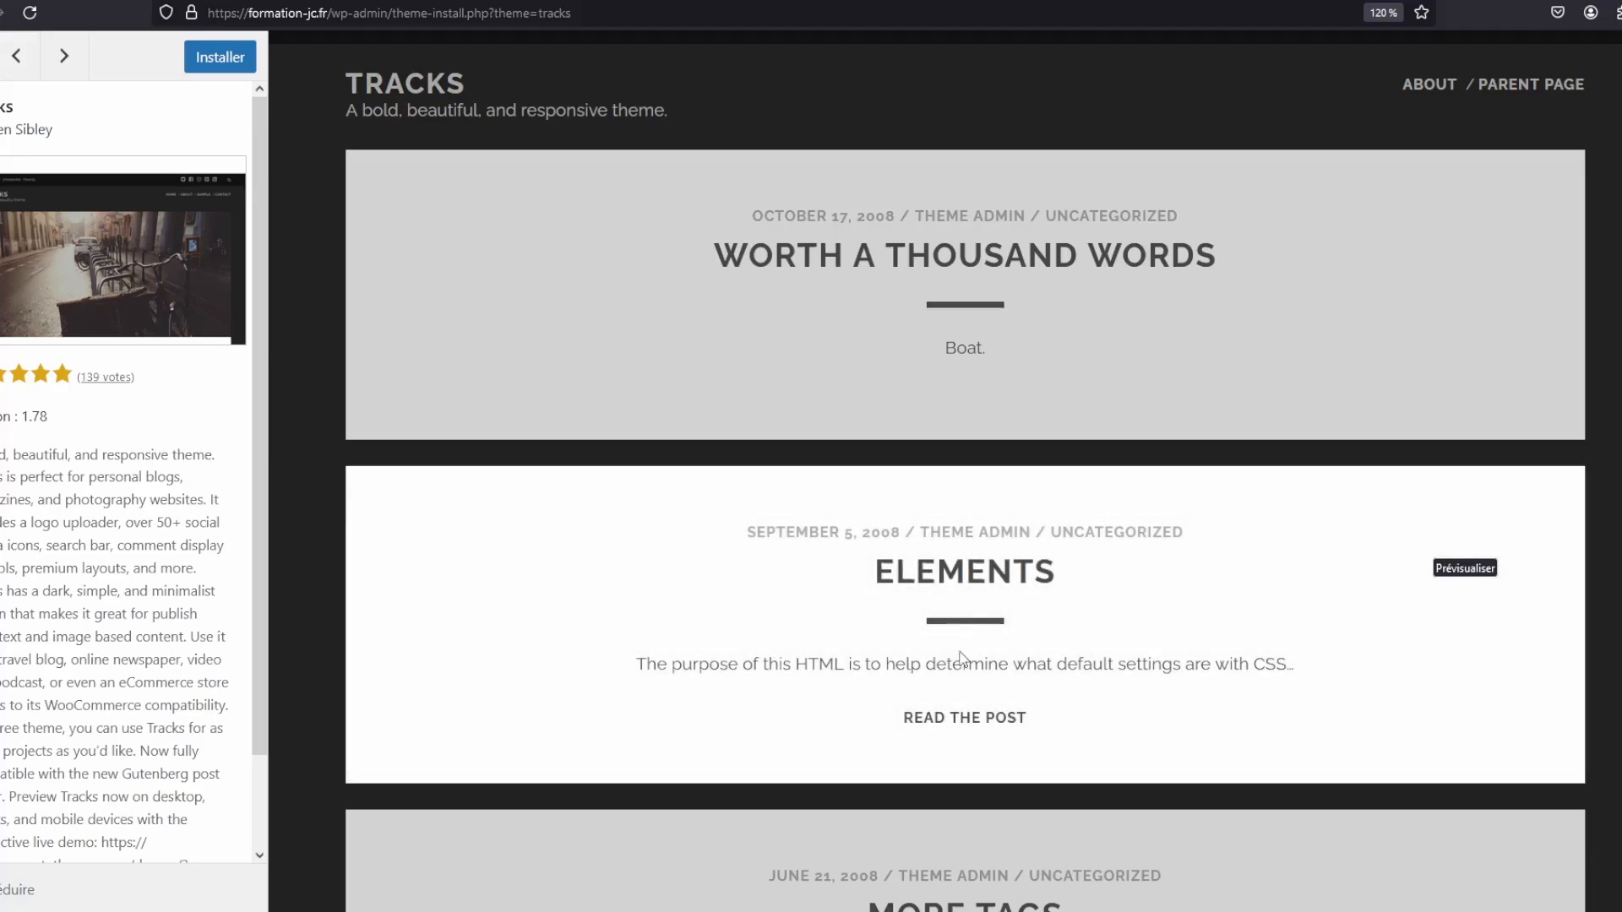
Reopen the Elements post in the Tracks preview, examine its heading and form styles, and return to the demo home page
left_click(1554, 484)
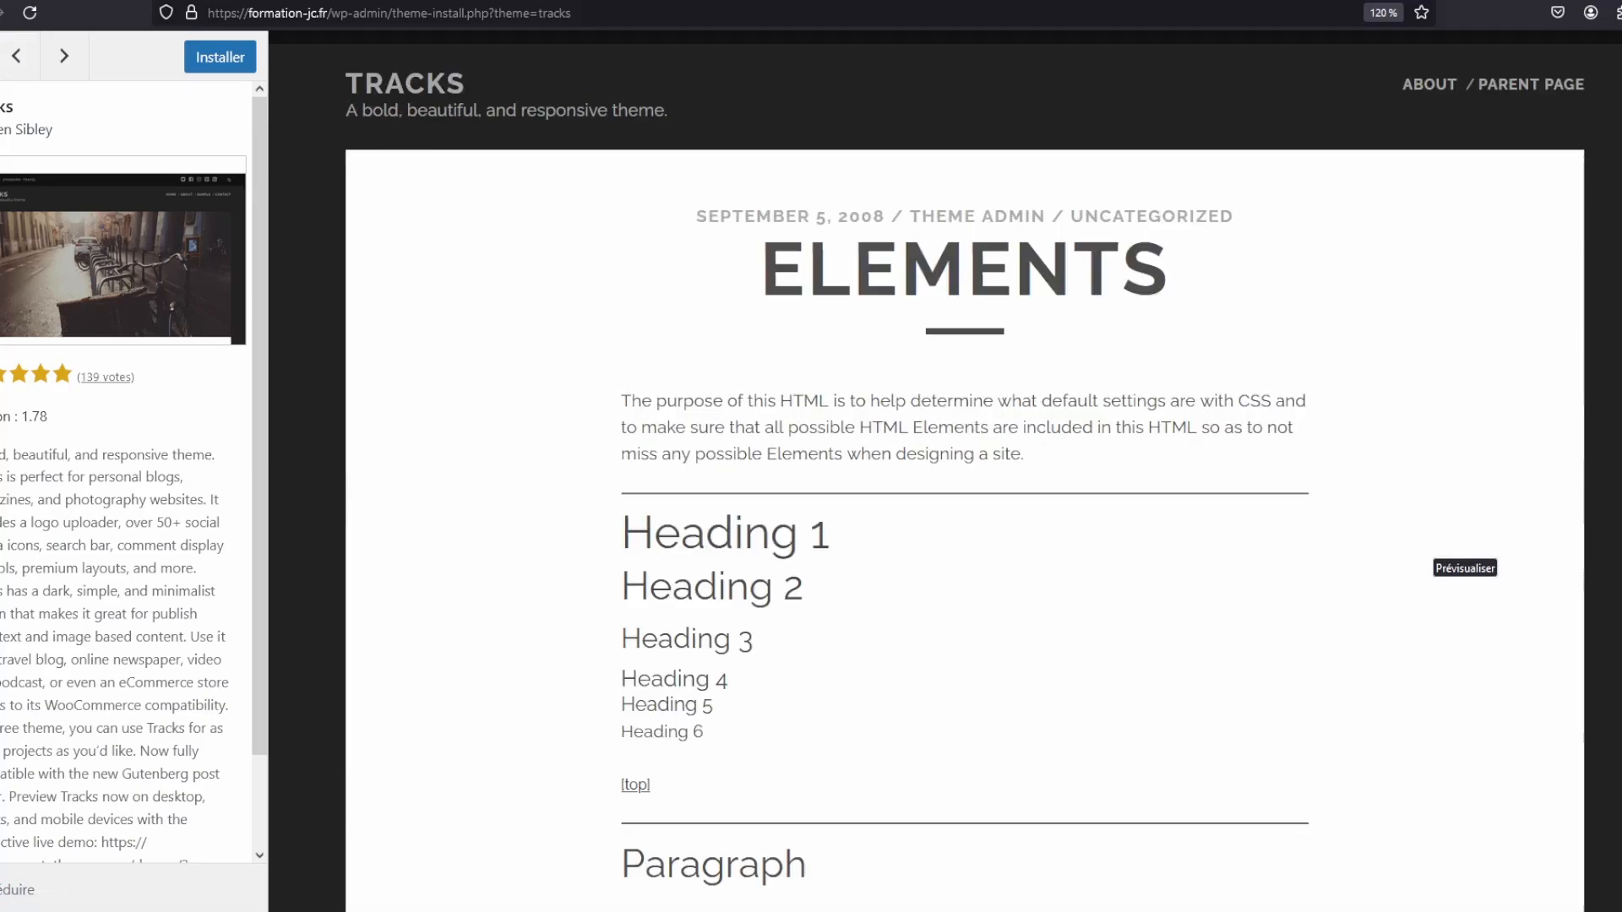
scroll(965, 473, "down", 20)
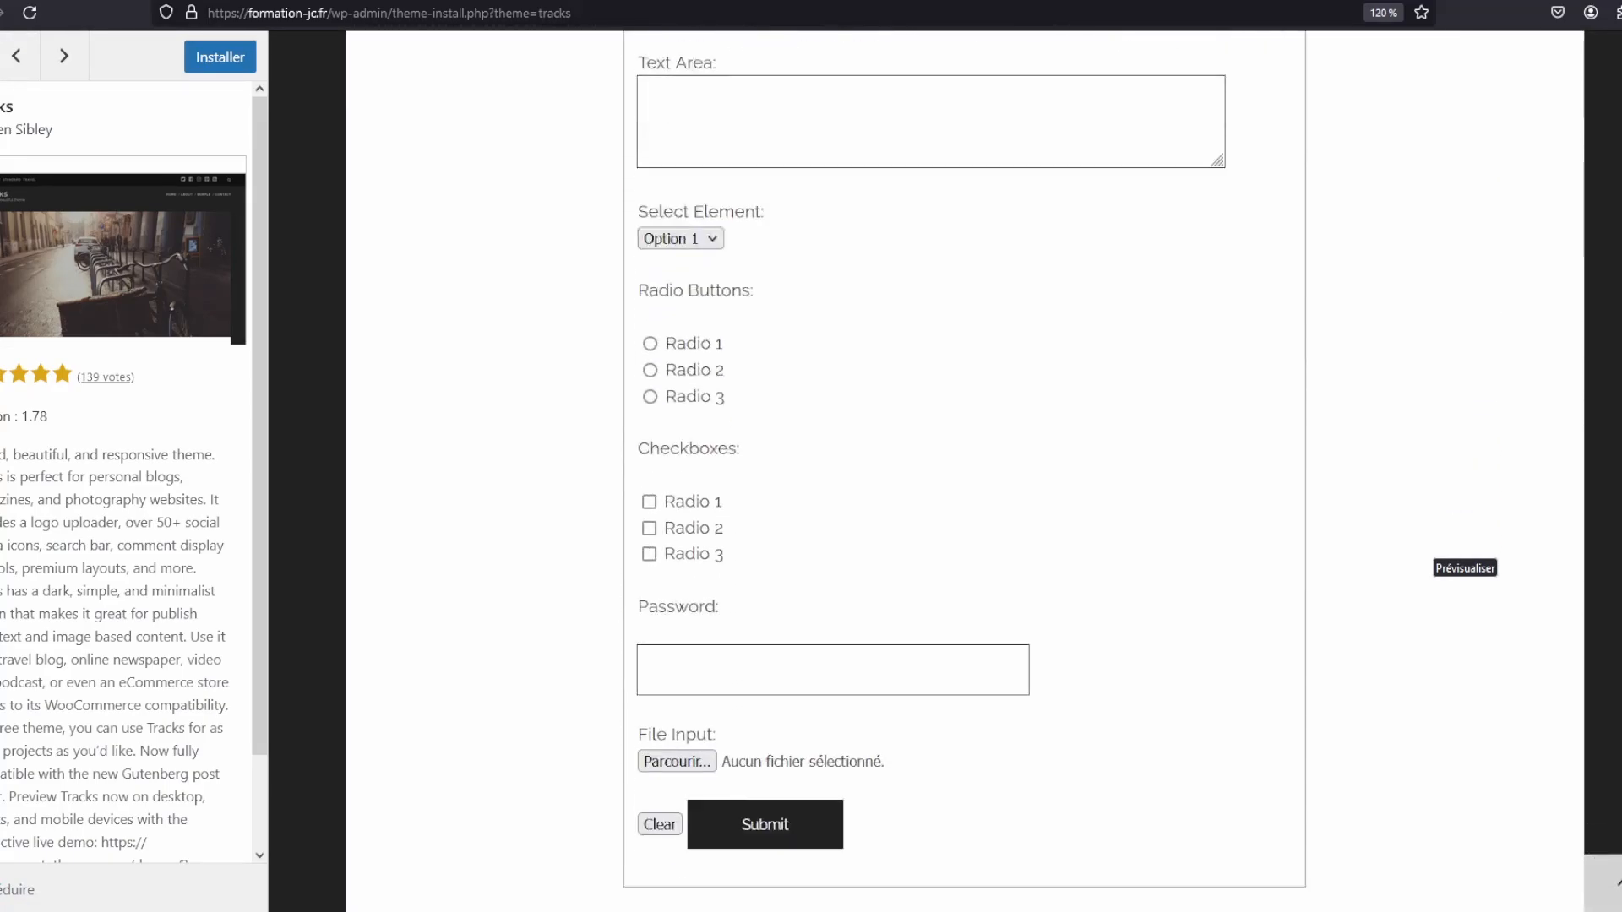
scroll(964, 473, "down", 15)
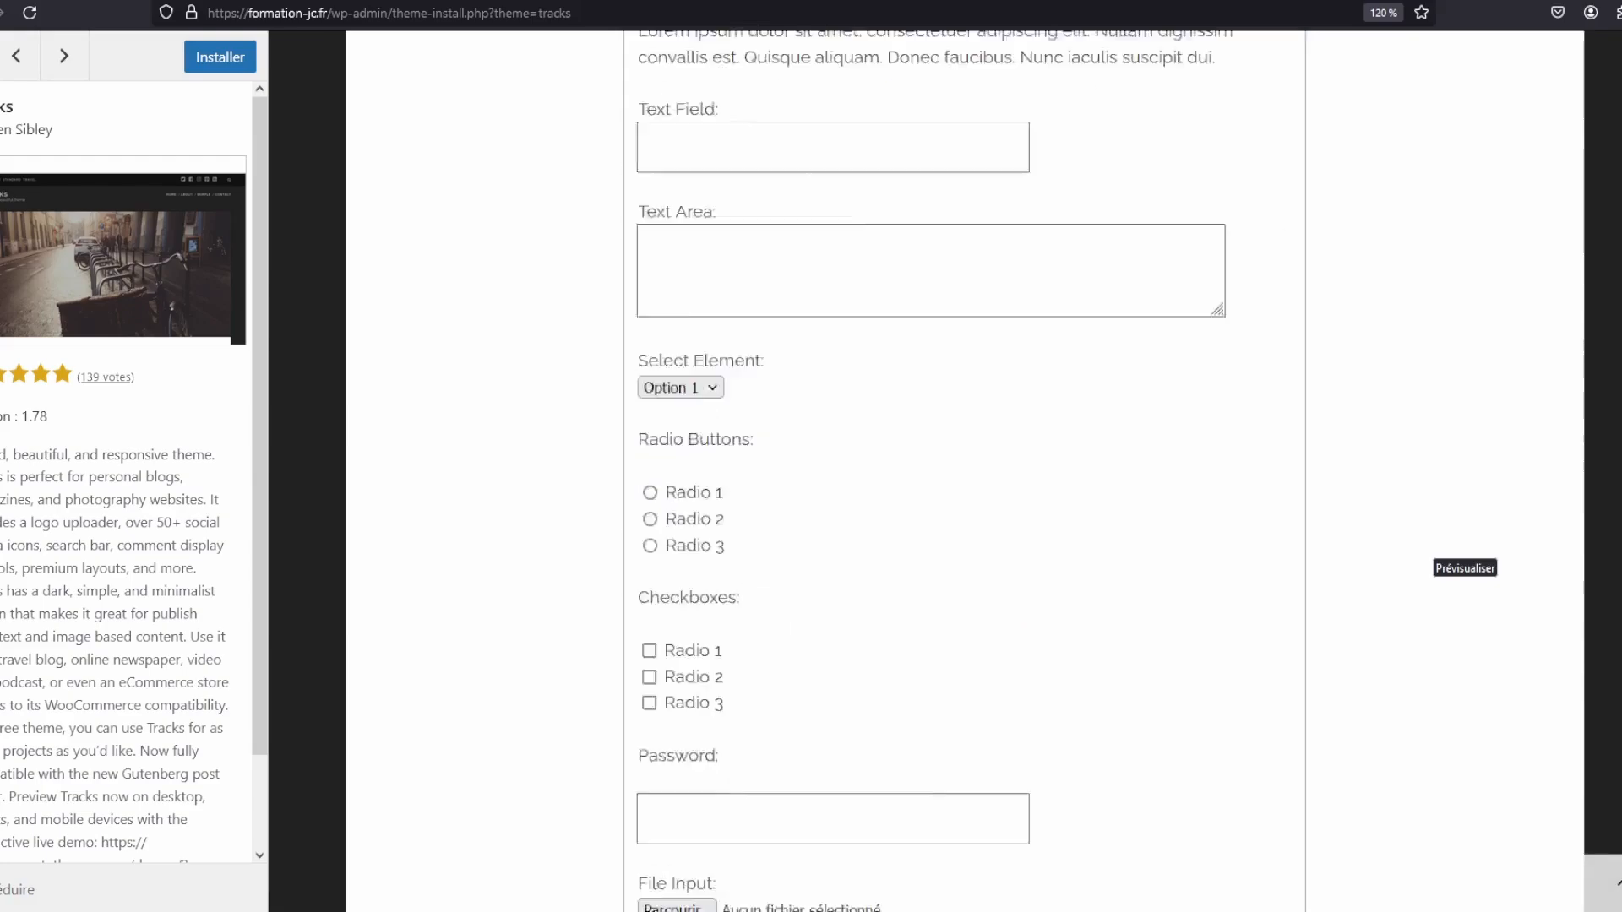
scroll(438, 185, "up", 15)
left_click(406, 83)
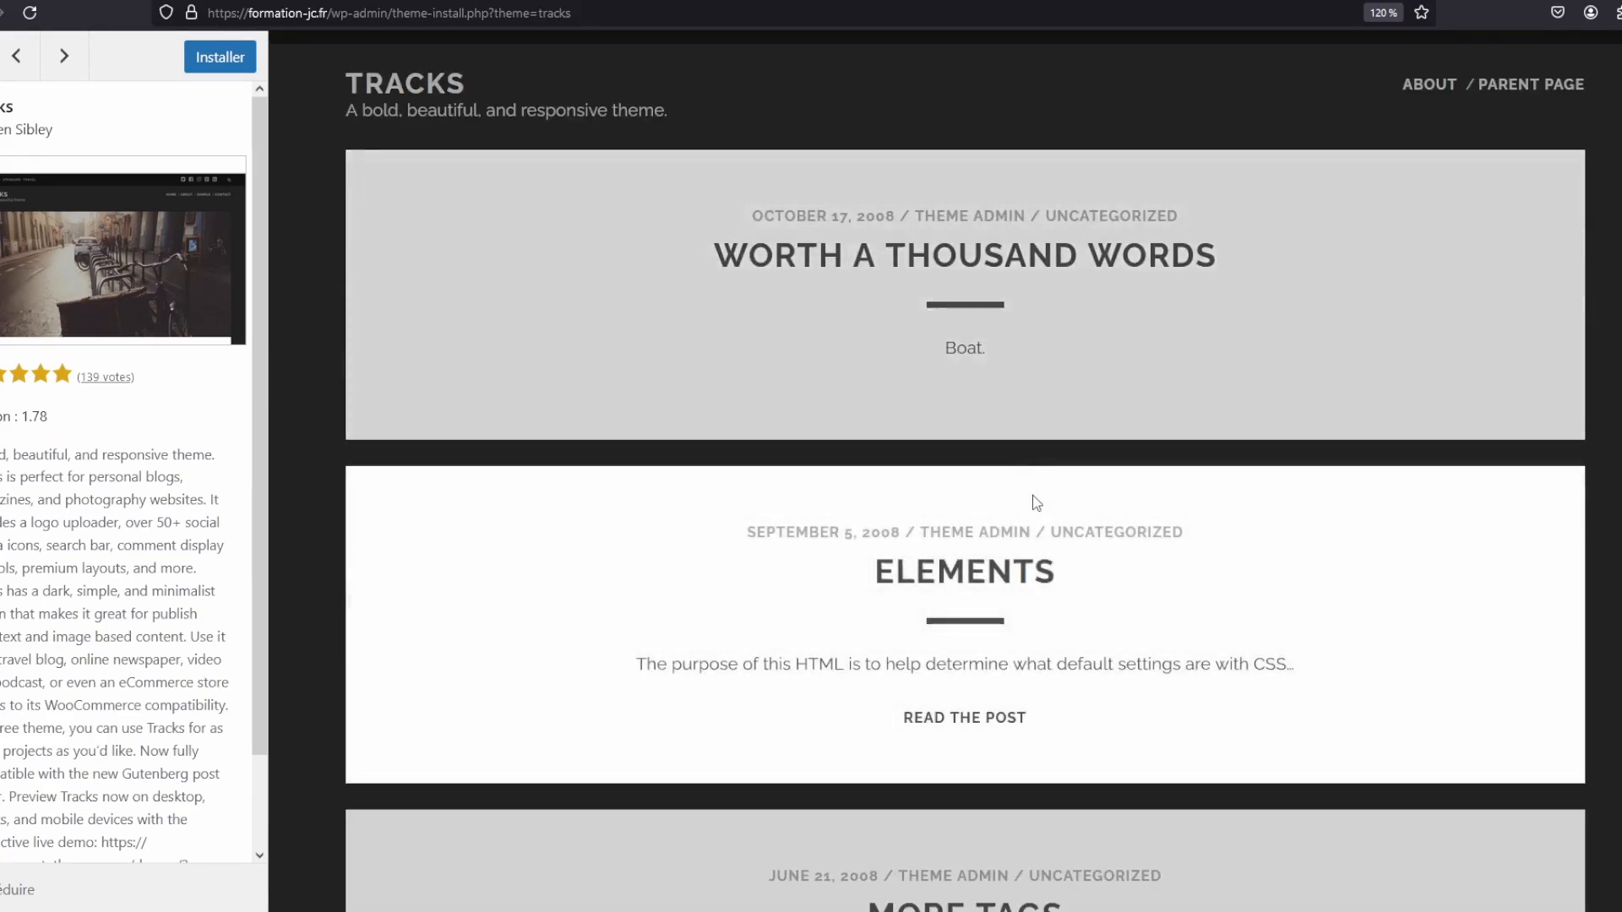
Find the Links post in the Tracks demo list, open it and view its content down to the footer
scroll(1037, 503, "down", 15)
scroll(972, 338, "up", 8)
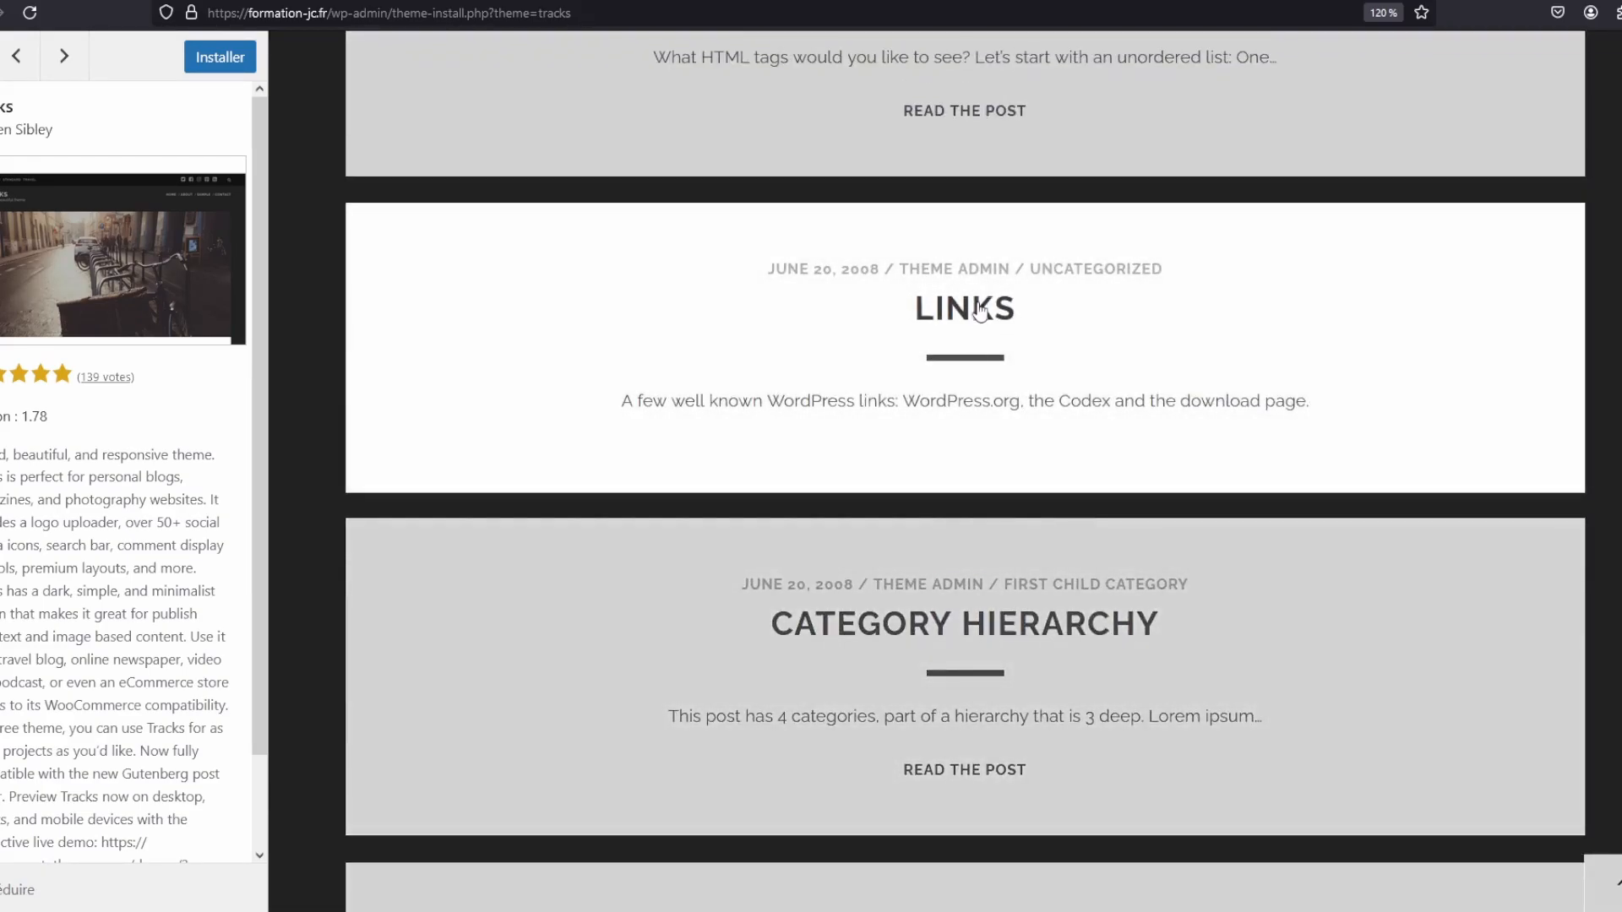
left_click(980, 311)
scroll(707, 442, "down", 2)
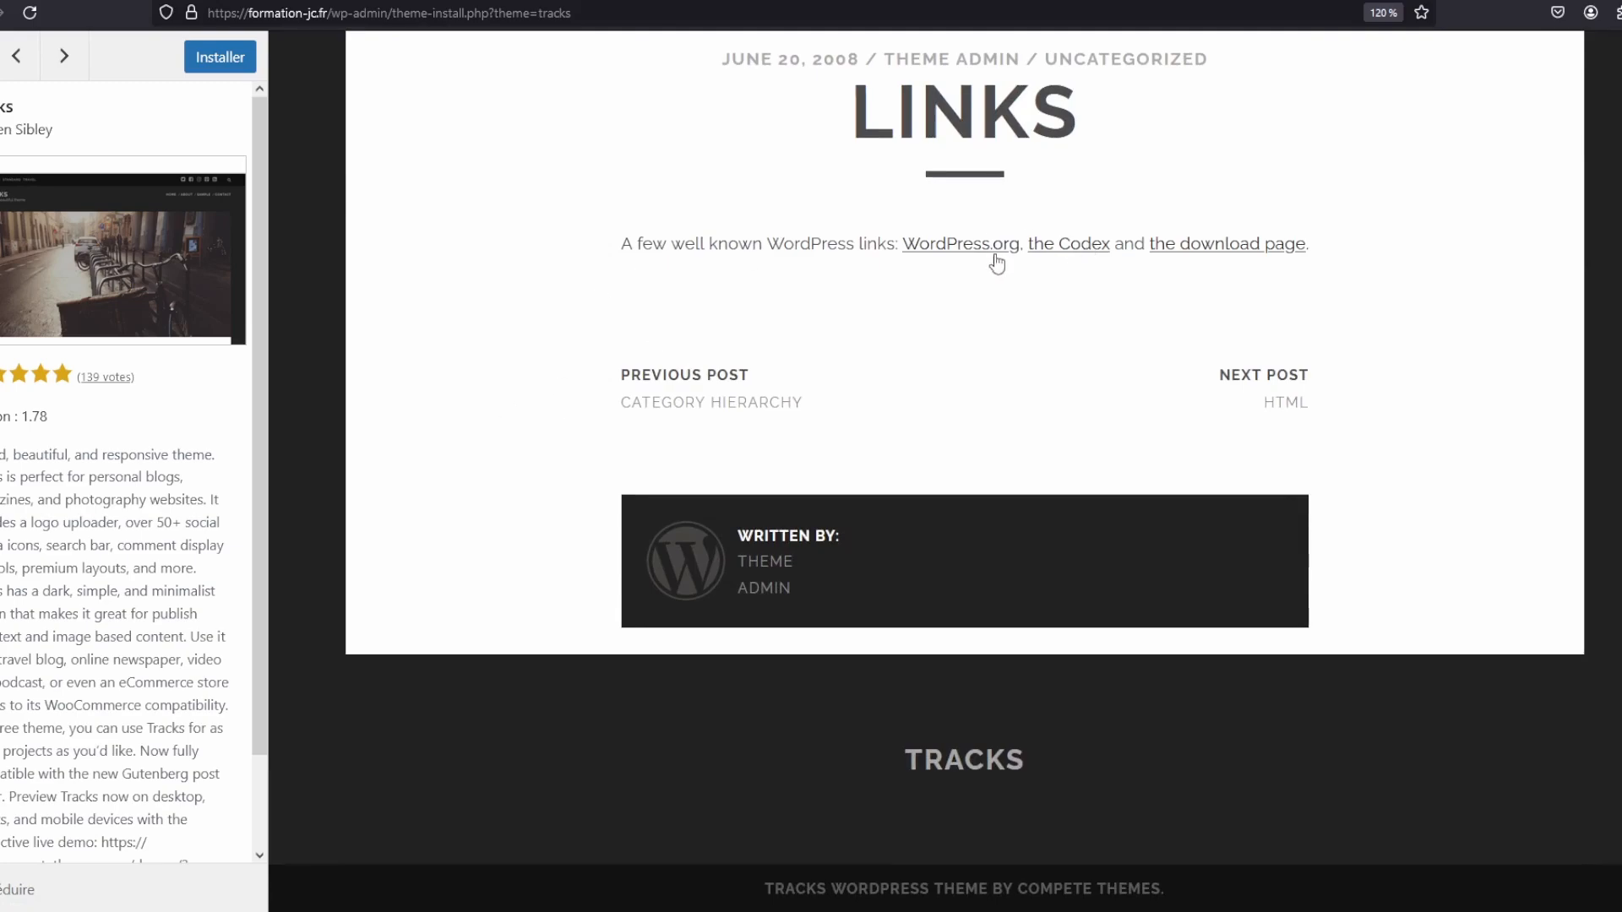
Return to the Tracks demo home page, install the Tracks theme and close its preview
scroll(641, 216, "up", 2)
left_click(405, 84)
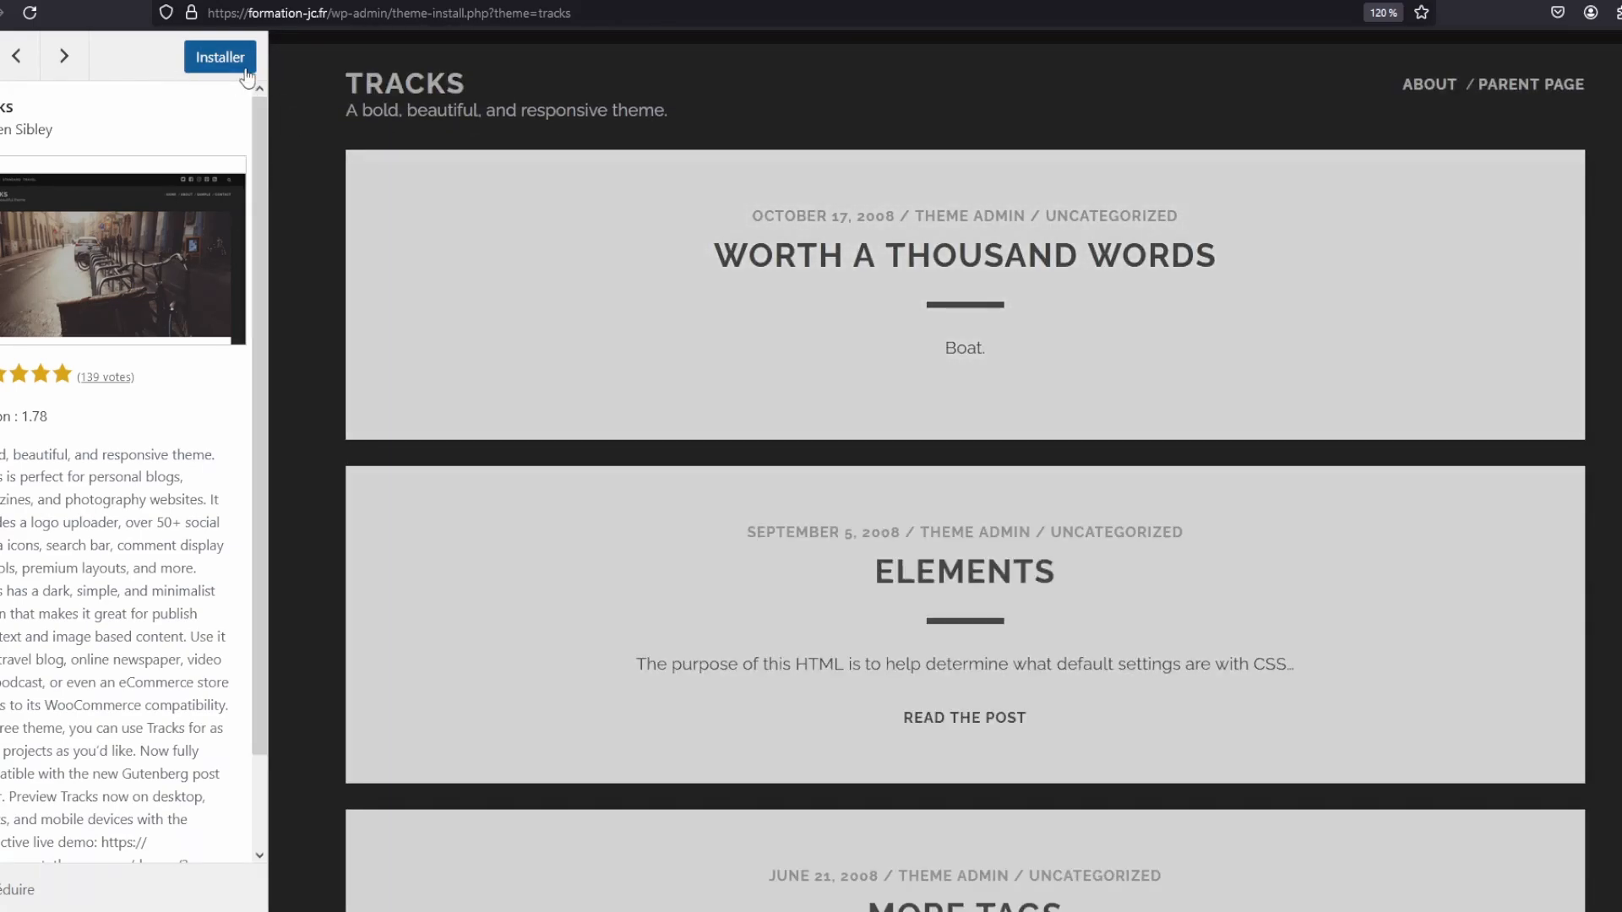
left_click(222, 58)
left_click(0, 55)
Go to the site's installed themes and activate the Tracks theme
scroll(206, 326, "up", 6)
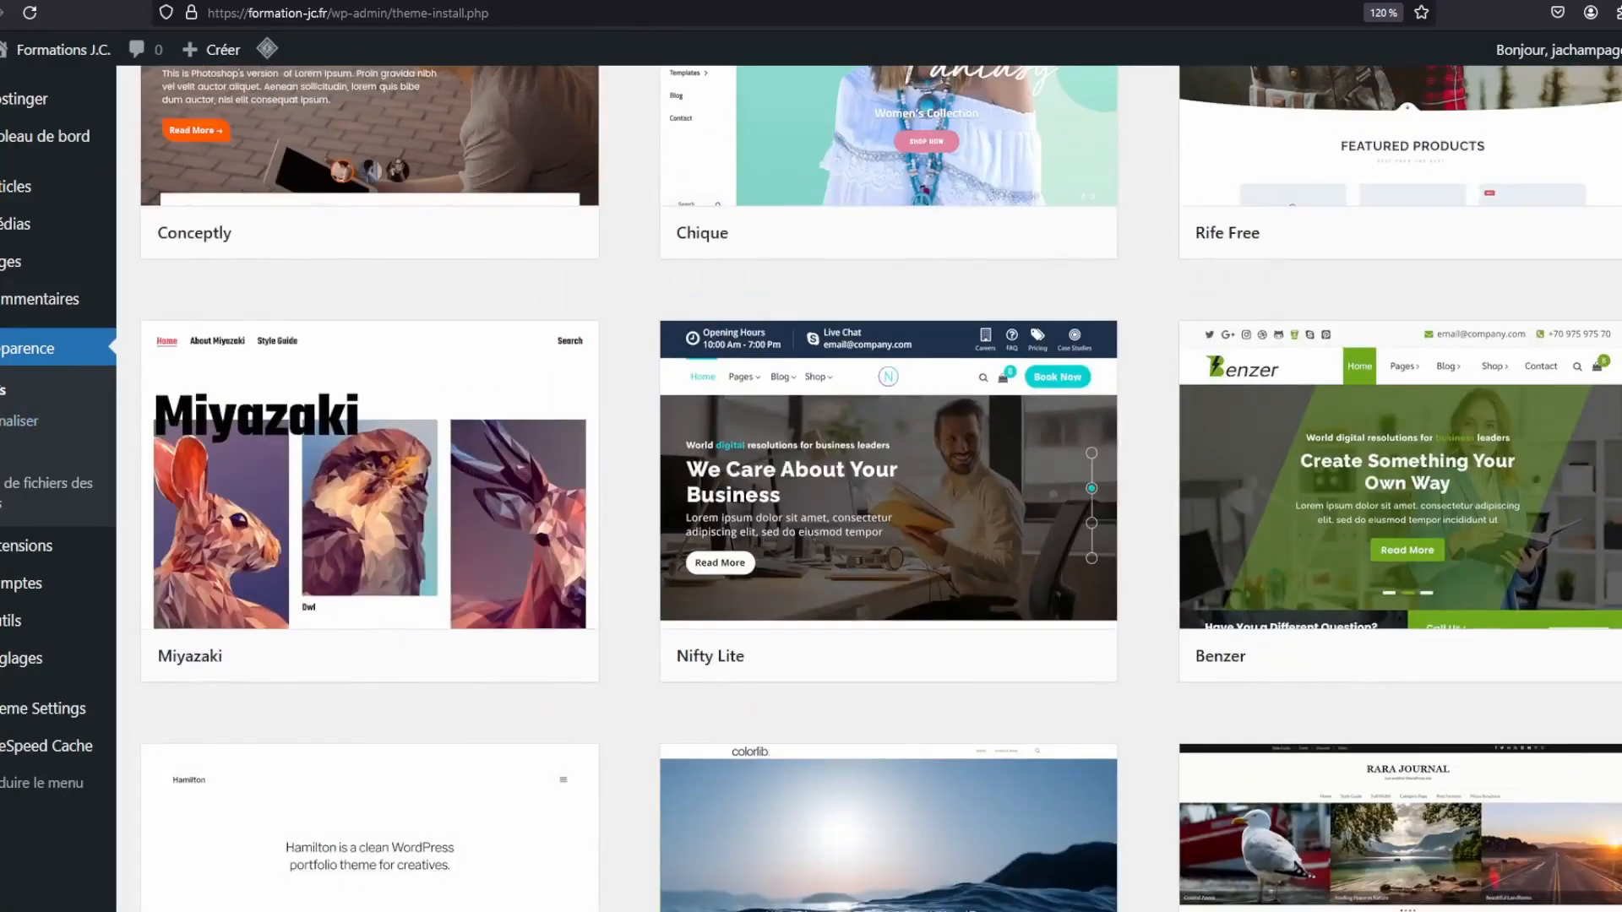
left_click(1, 389)
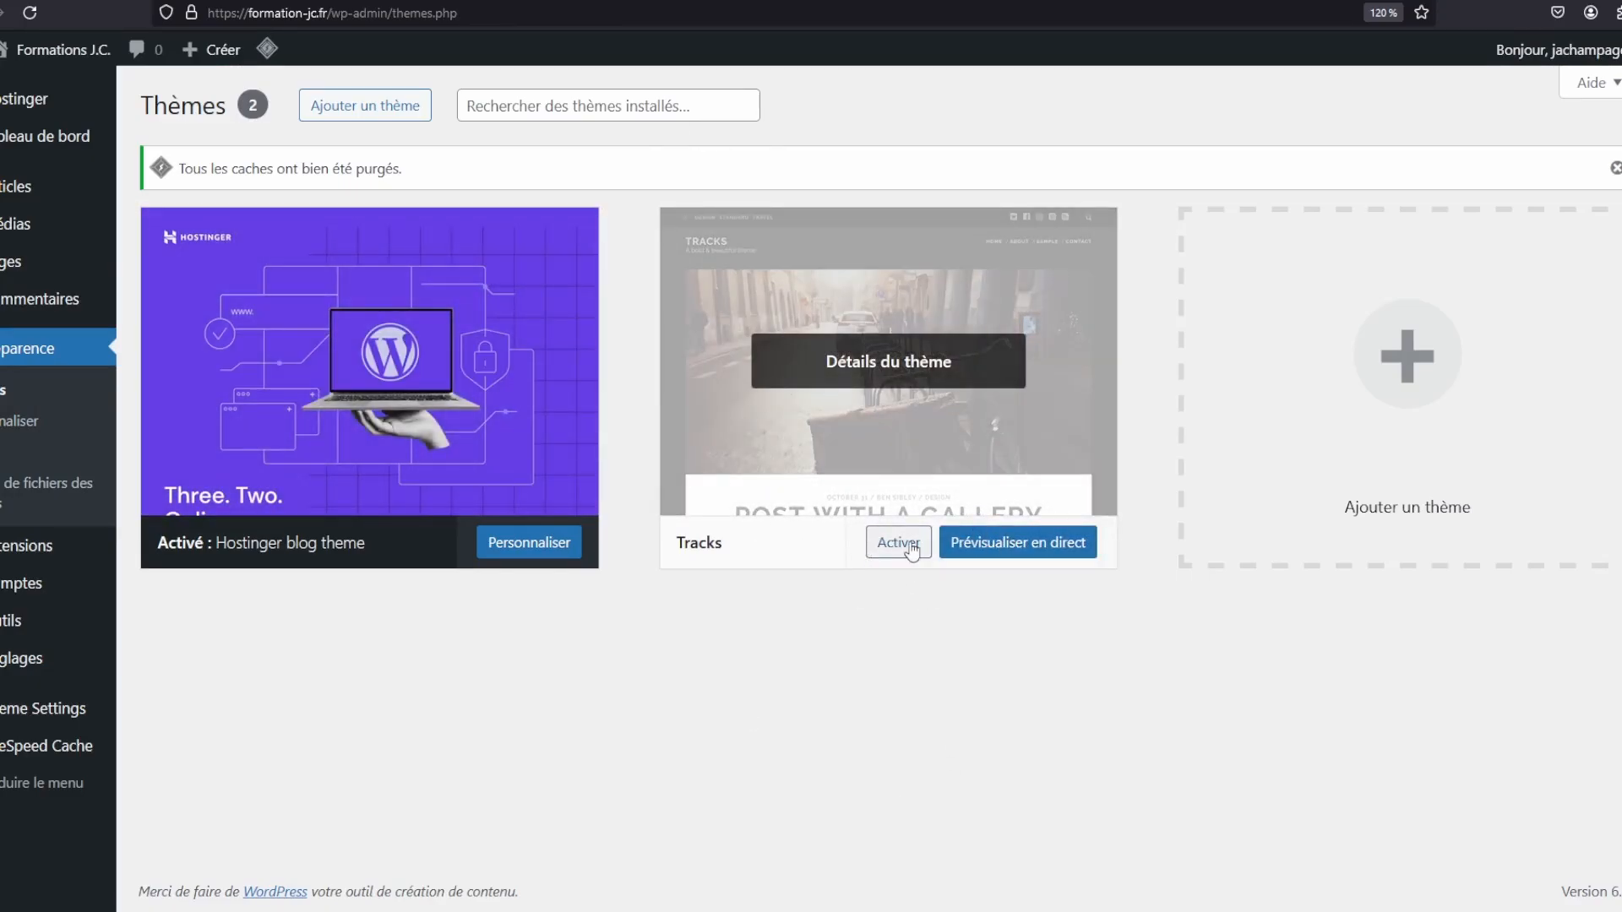
left_click(882, 543)
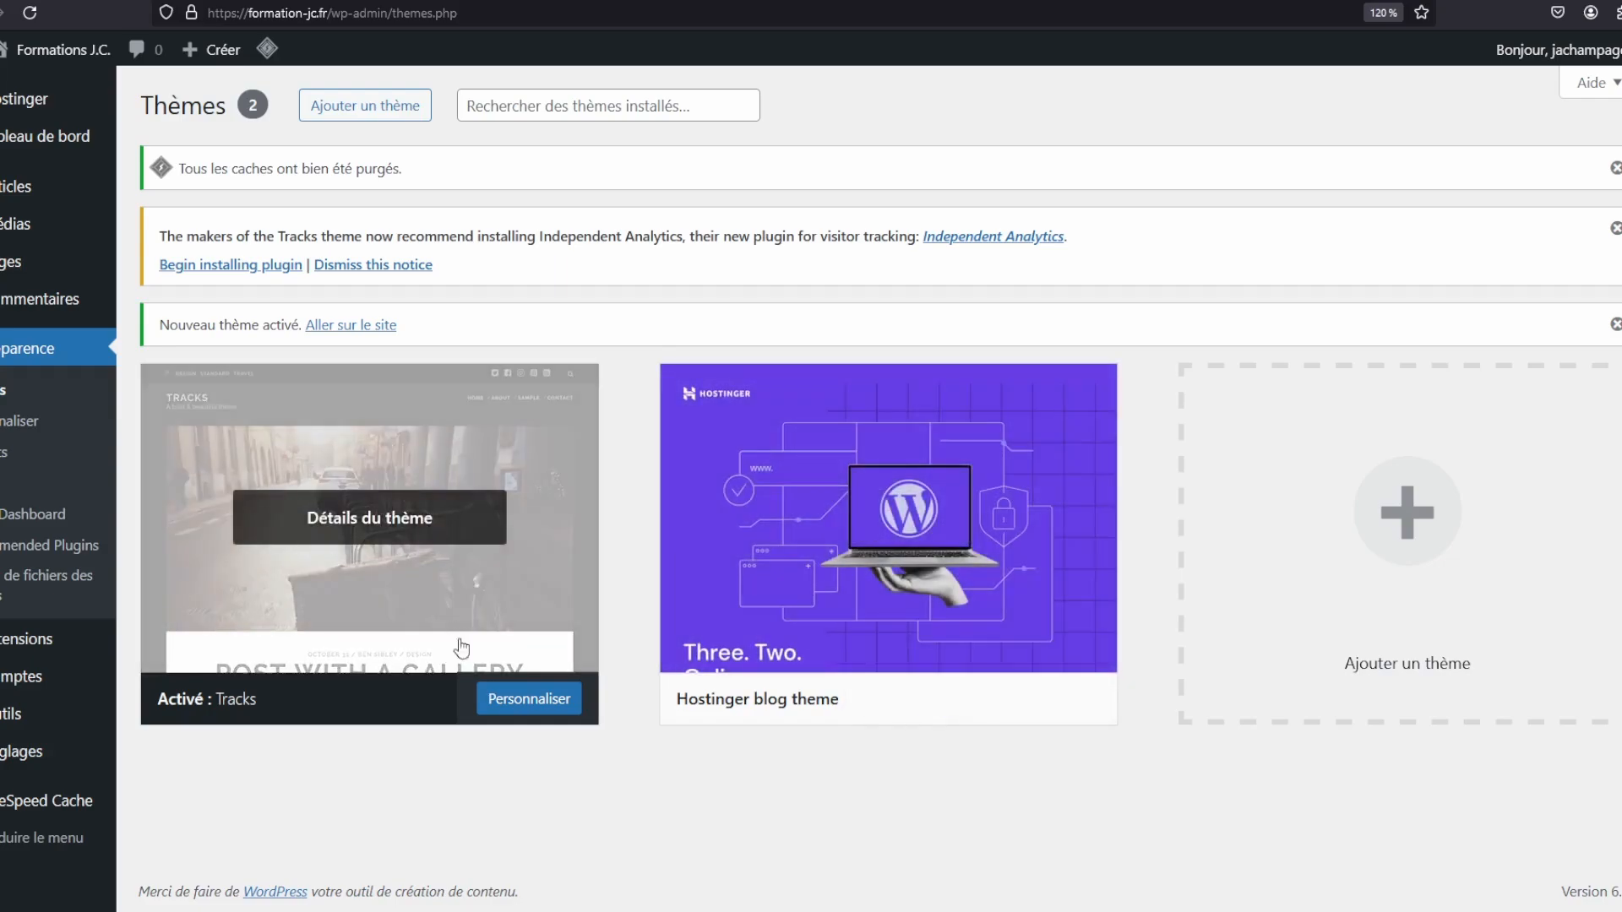
Open the customizer for the Tracks theme, look over its list of options and close it
left_click(531, 698)
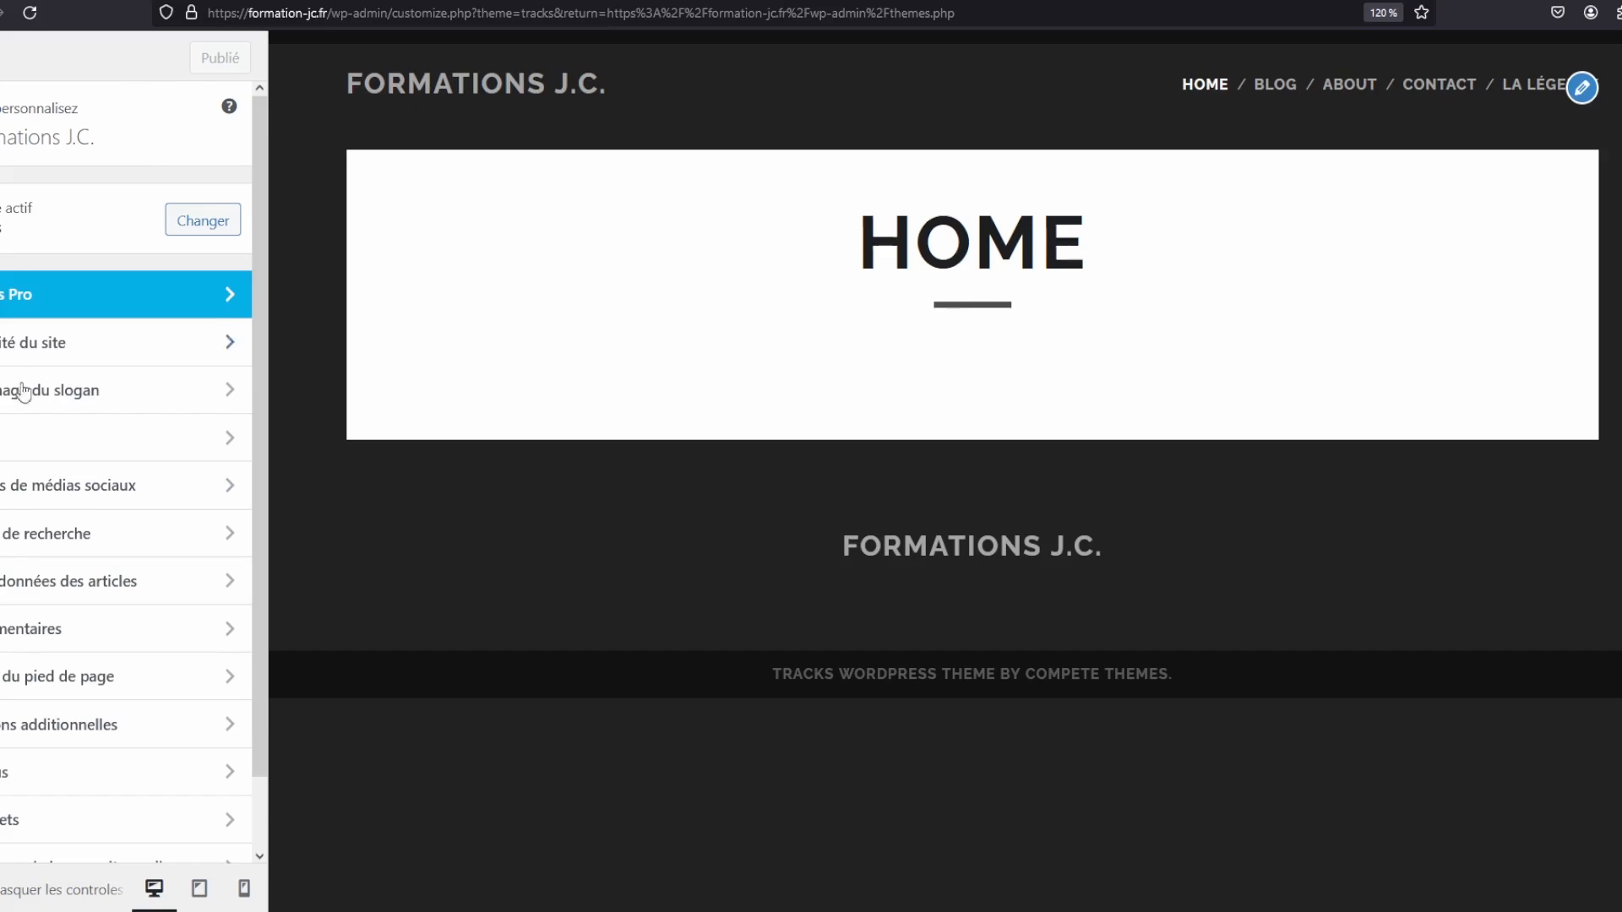
scroll(102, 581, "down", 1)
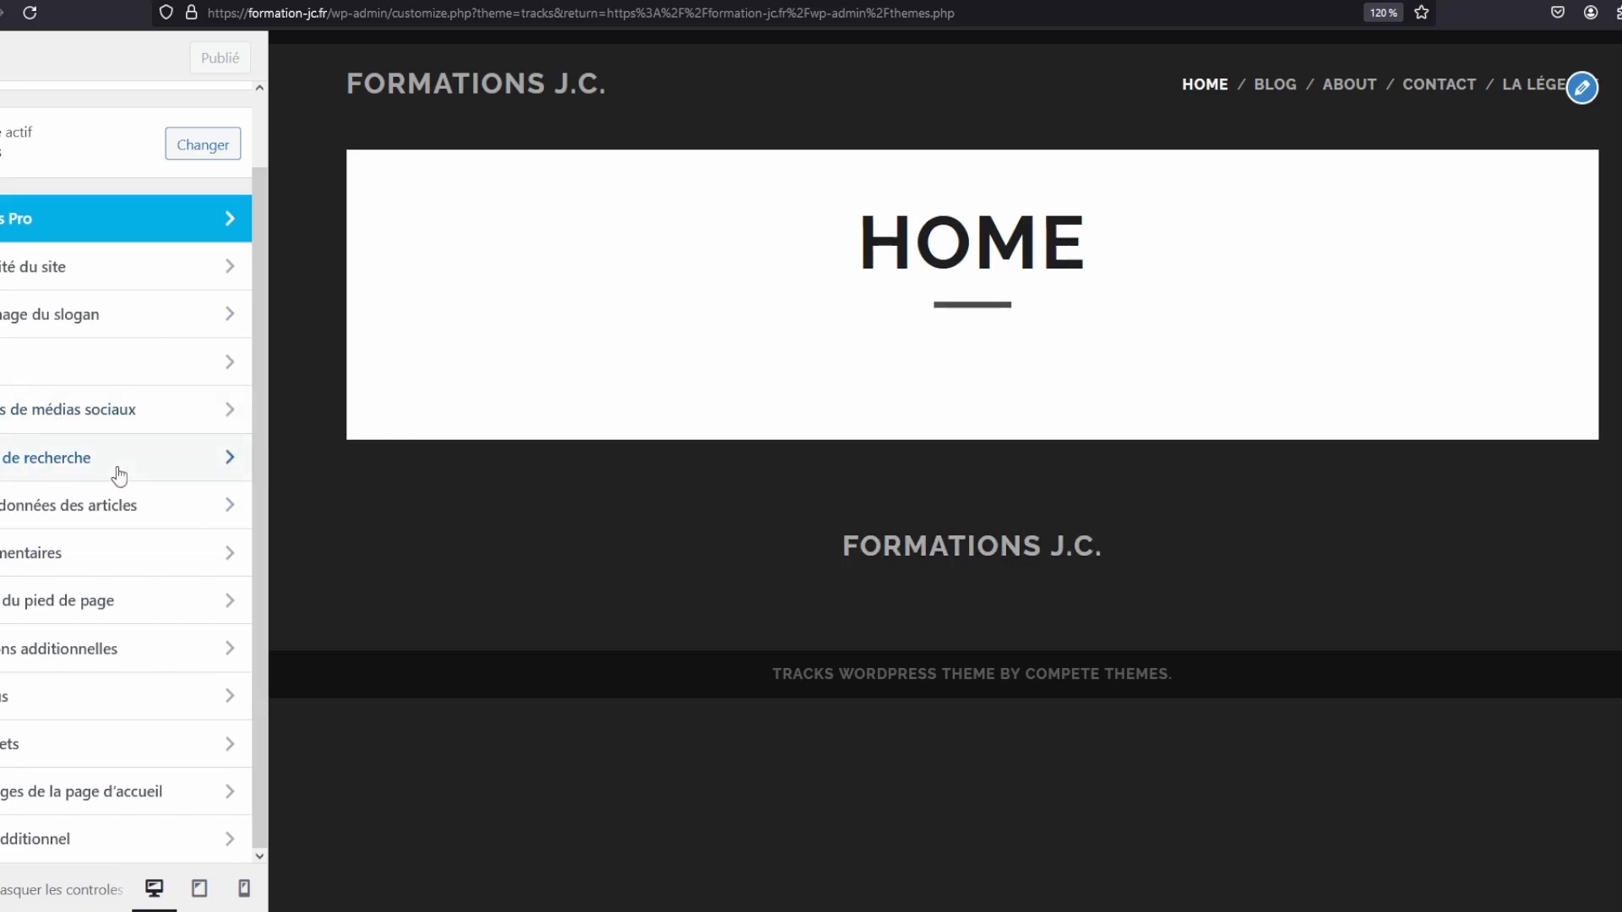
left_click(2, 57)
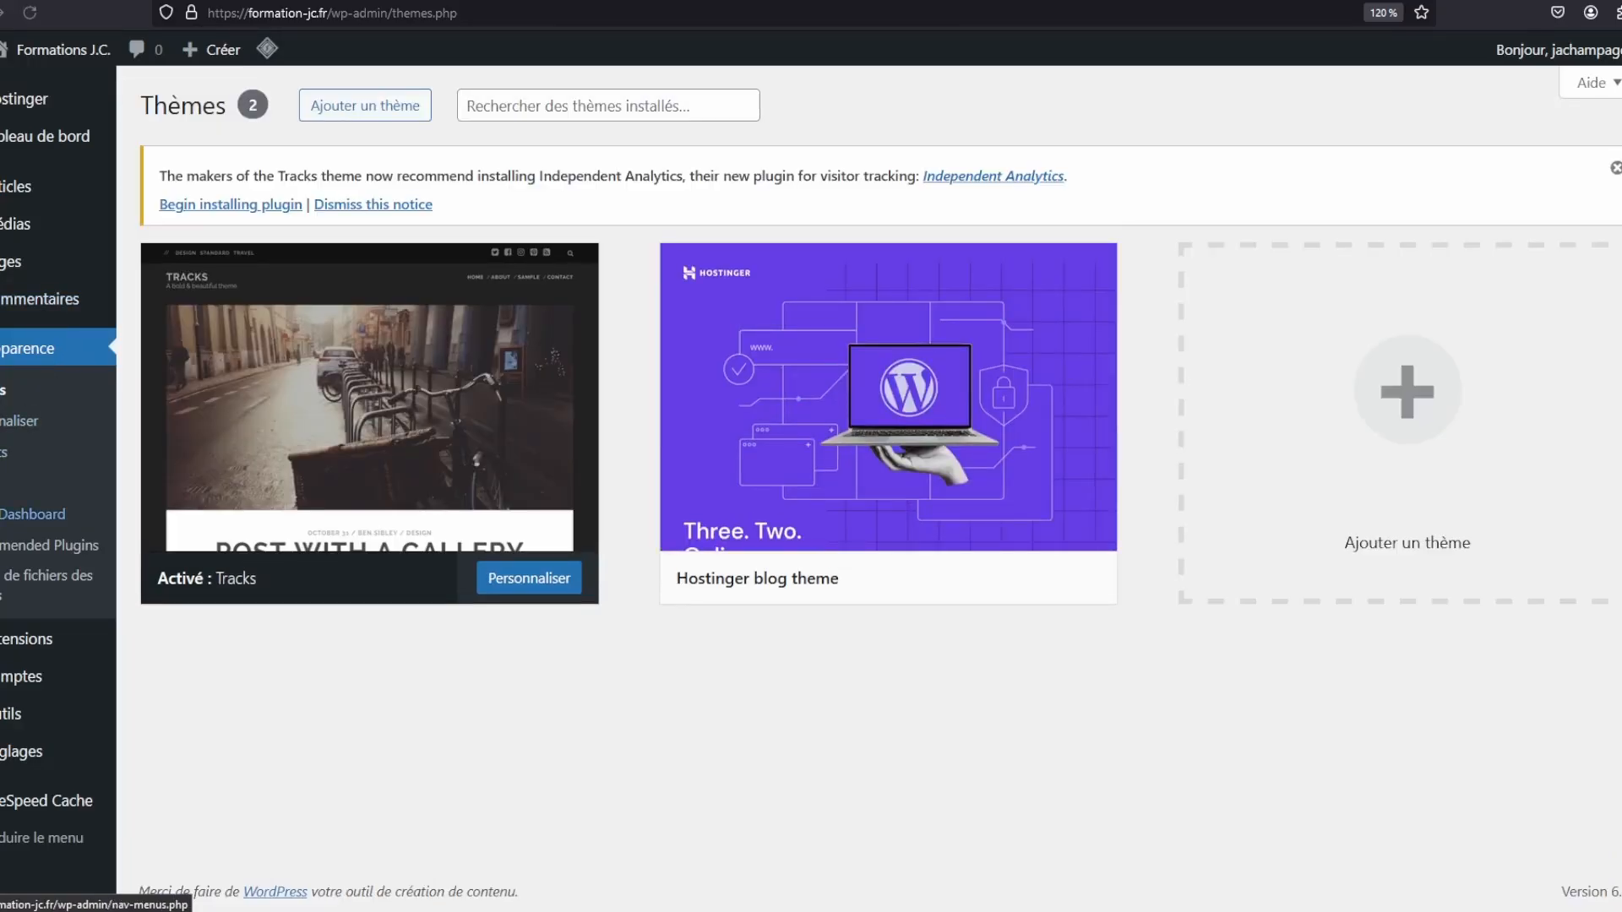
Open the widgets management page, dismiss the welcome guide and expand the "Contenu en bas des pages" area
left_click(2, 452)
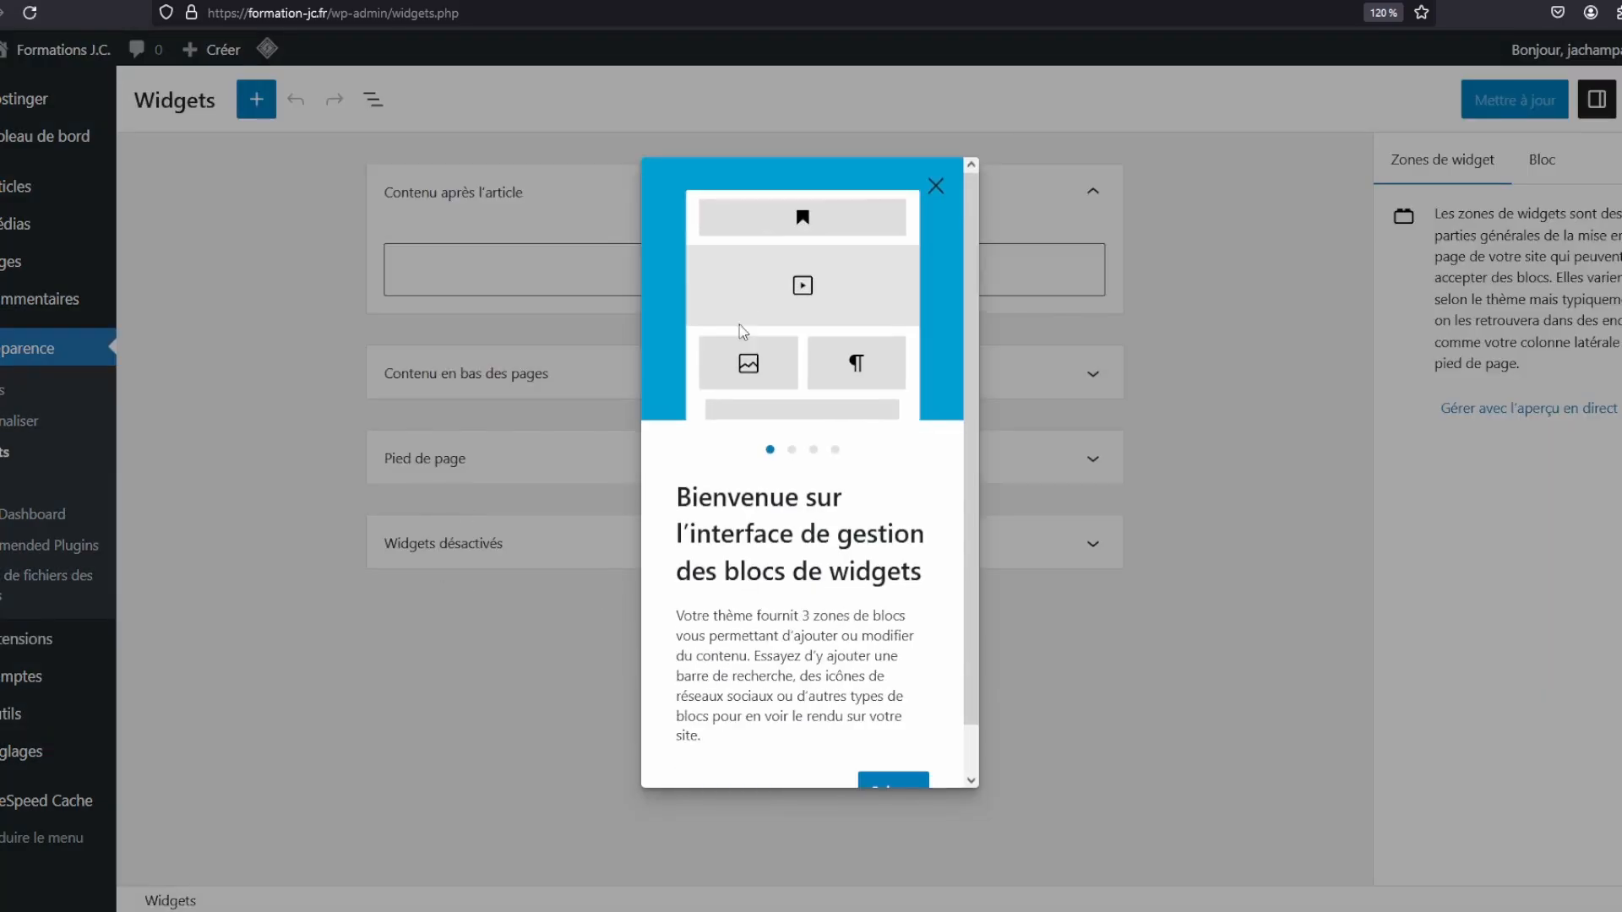
left_click(935, 187)
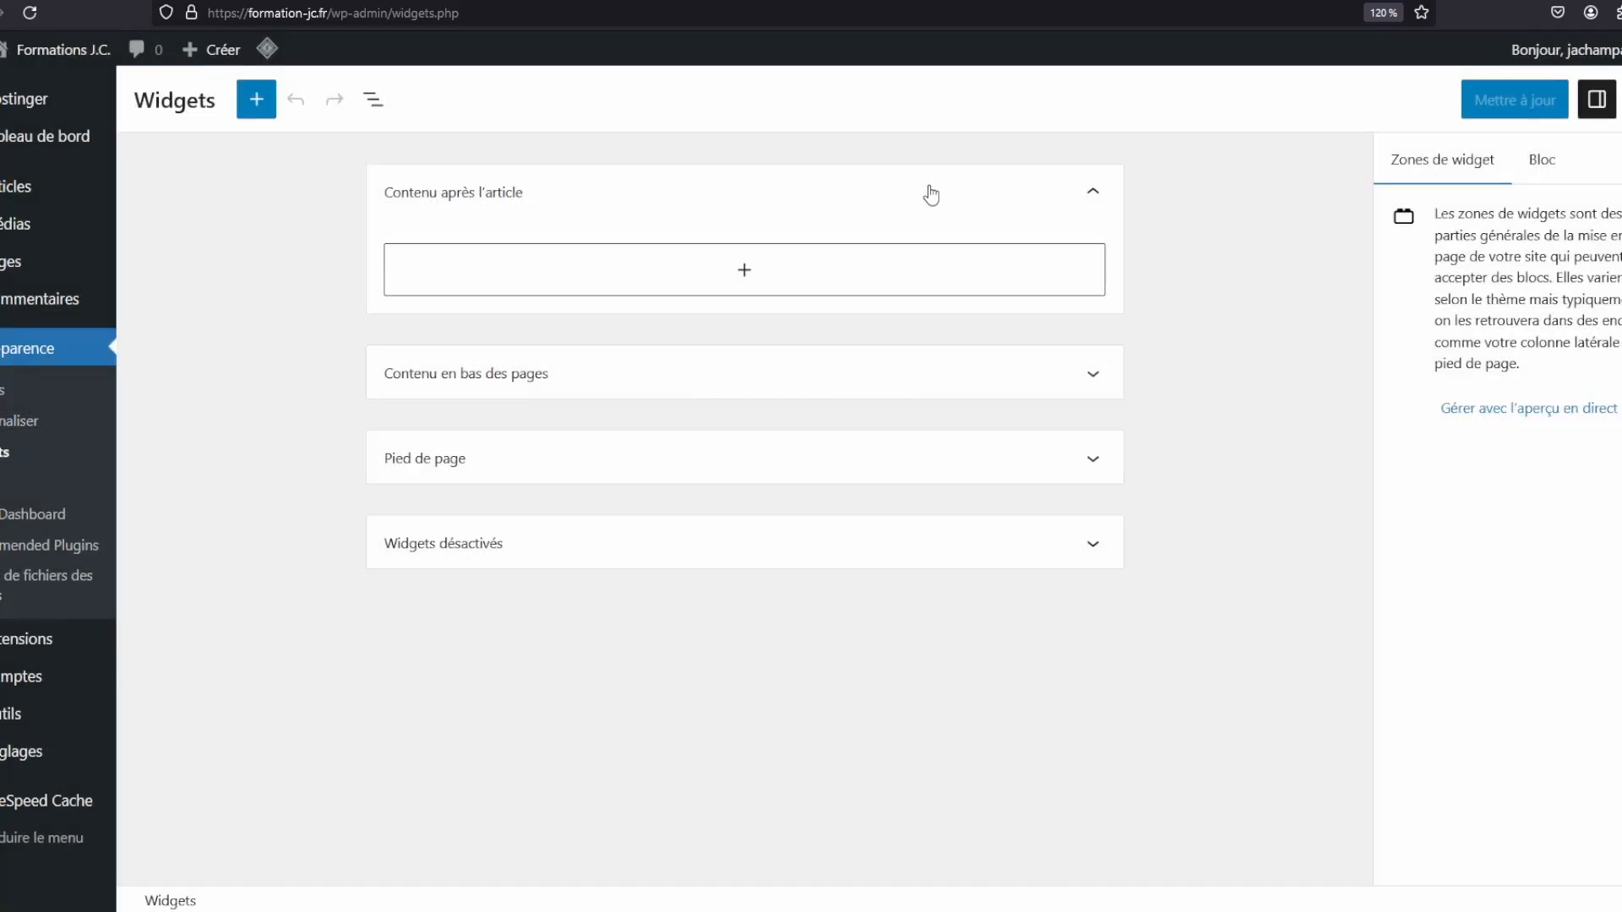
left_click(1087, 372)
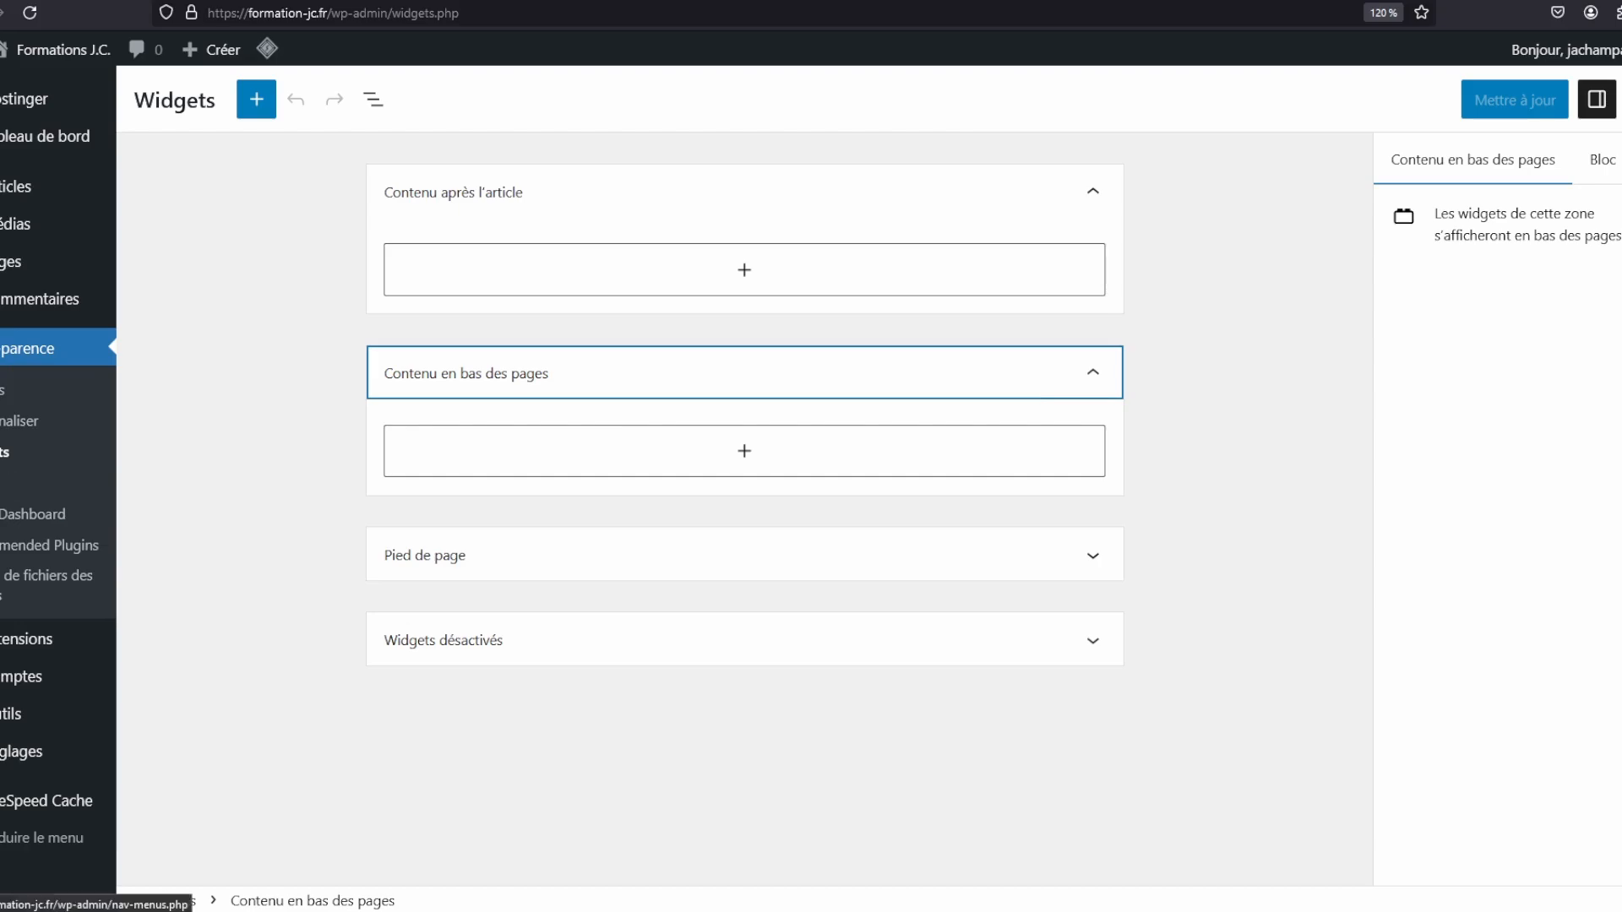
Examine the tagline display and "Contenu en bas des pages" widget sections in the Tracks customizer, and close it
left_click(11, 427)
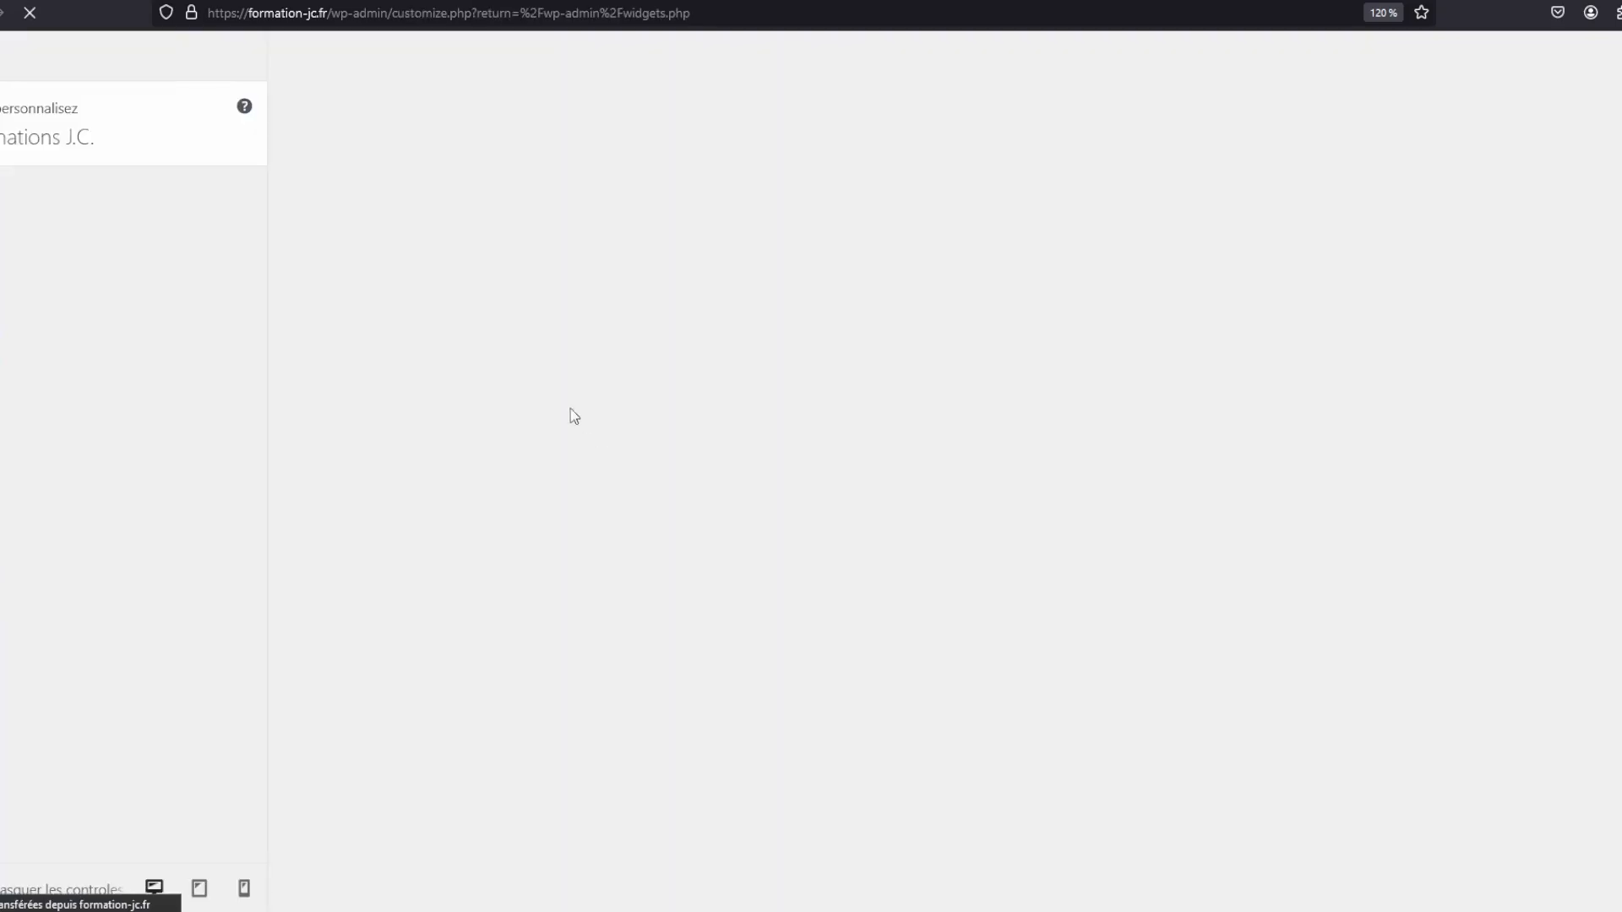
scroll(87, 499, "down", 2)
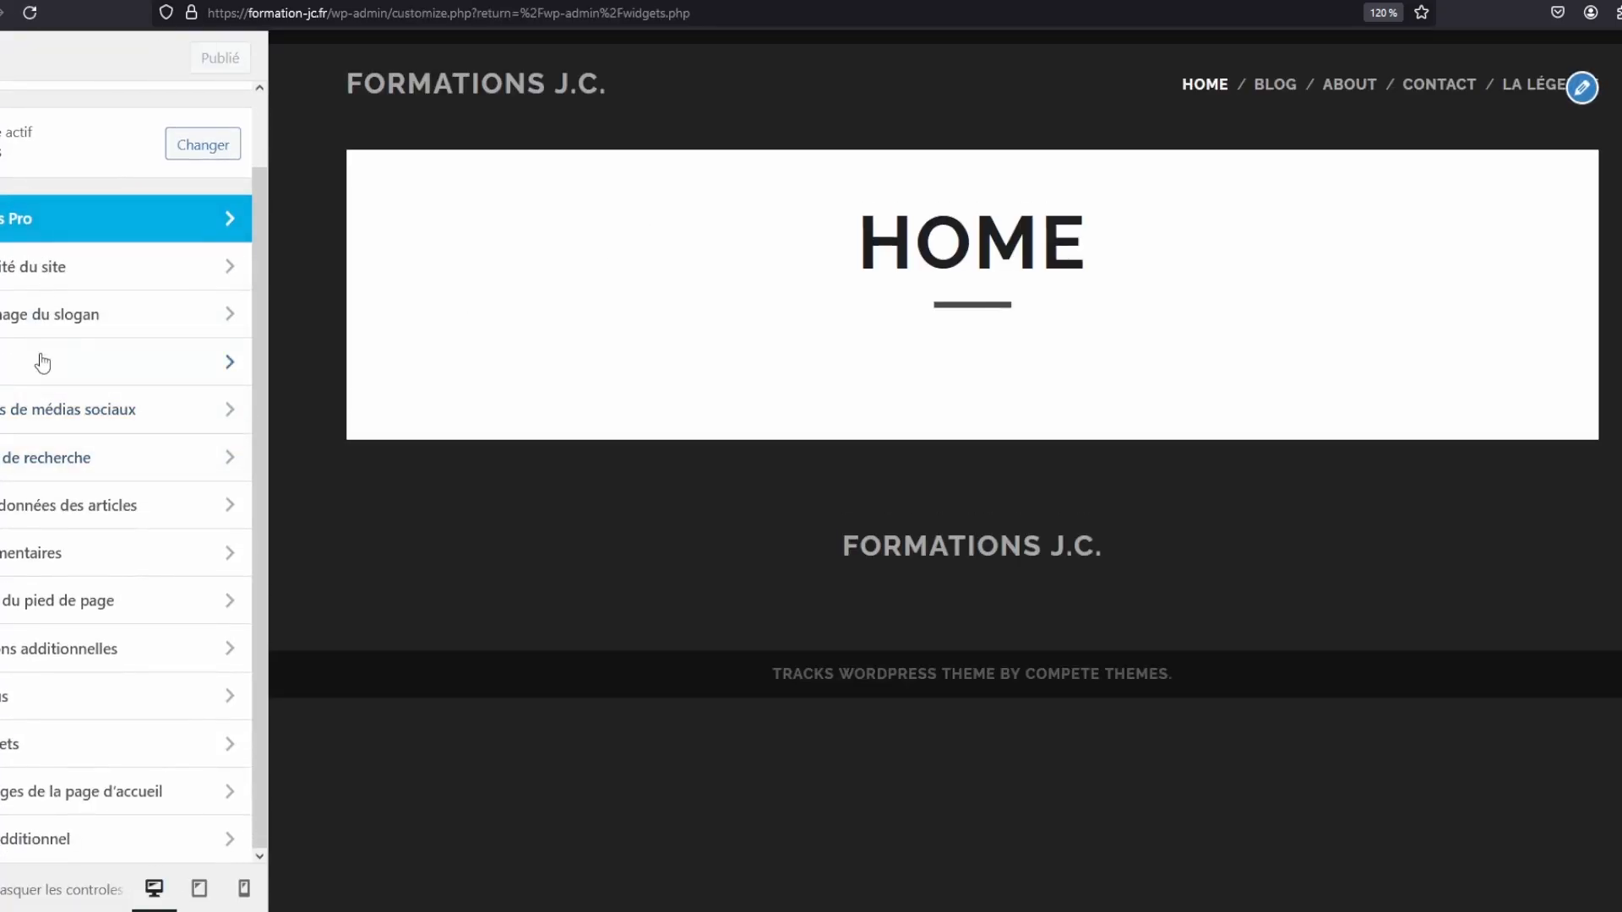
left_click(119, 322)
left_click(0, 123)
left_click(92, 737)
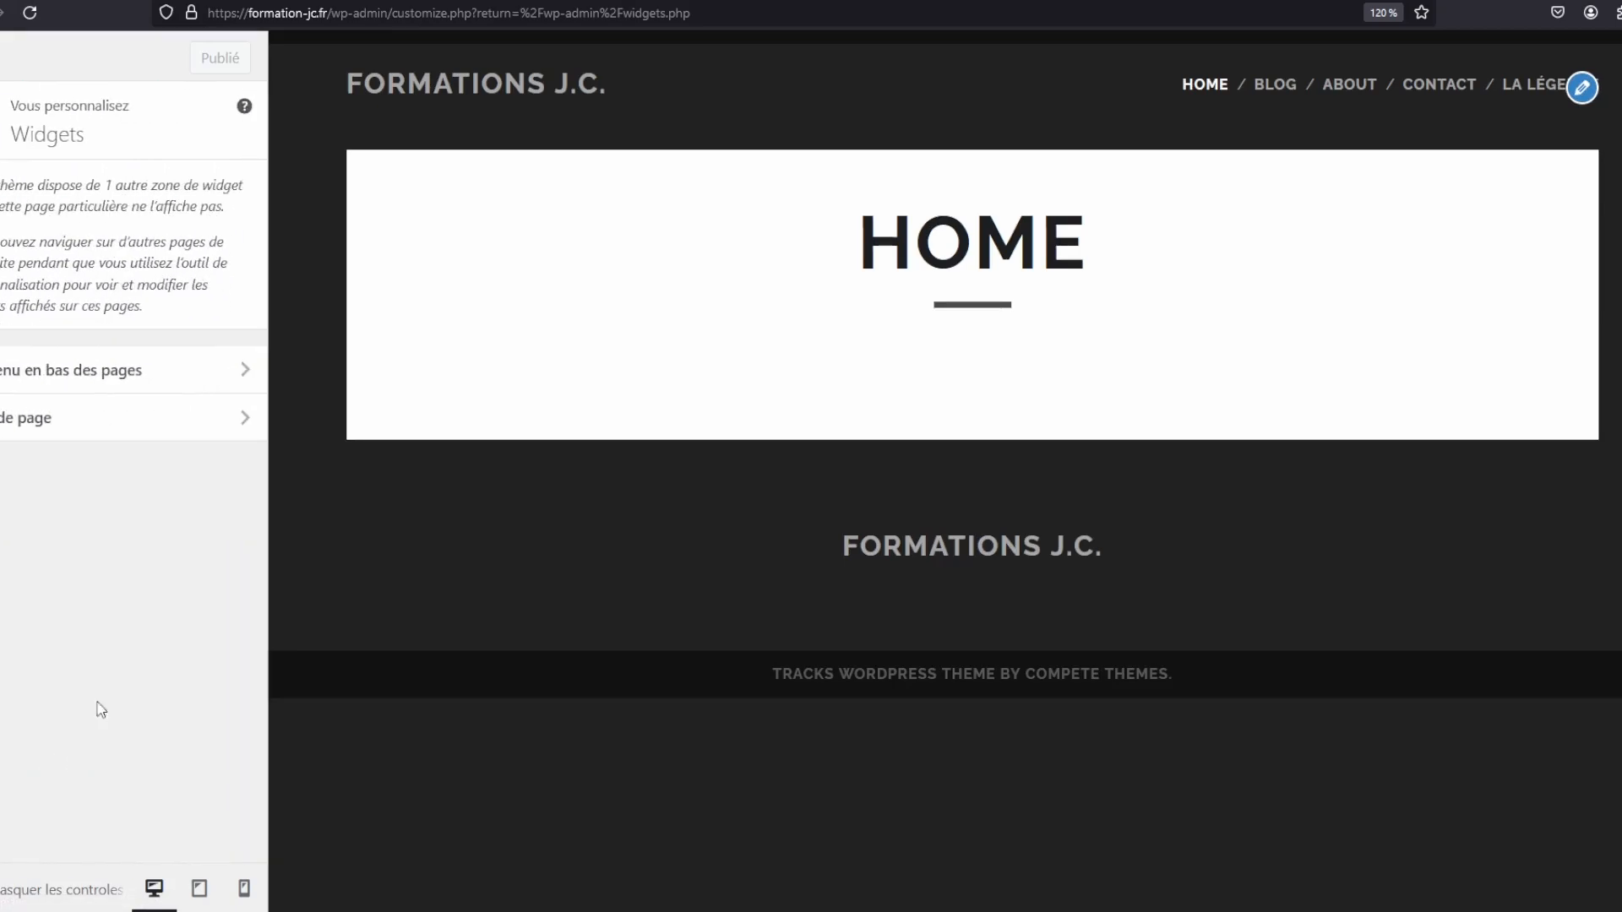
left_click(113, 381)
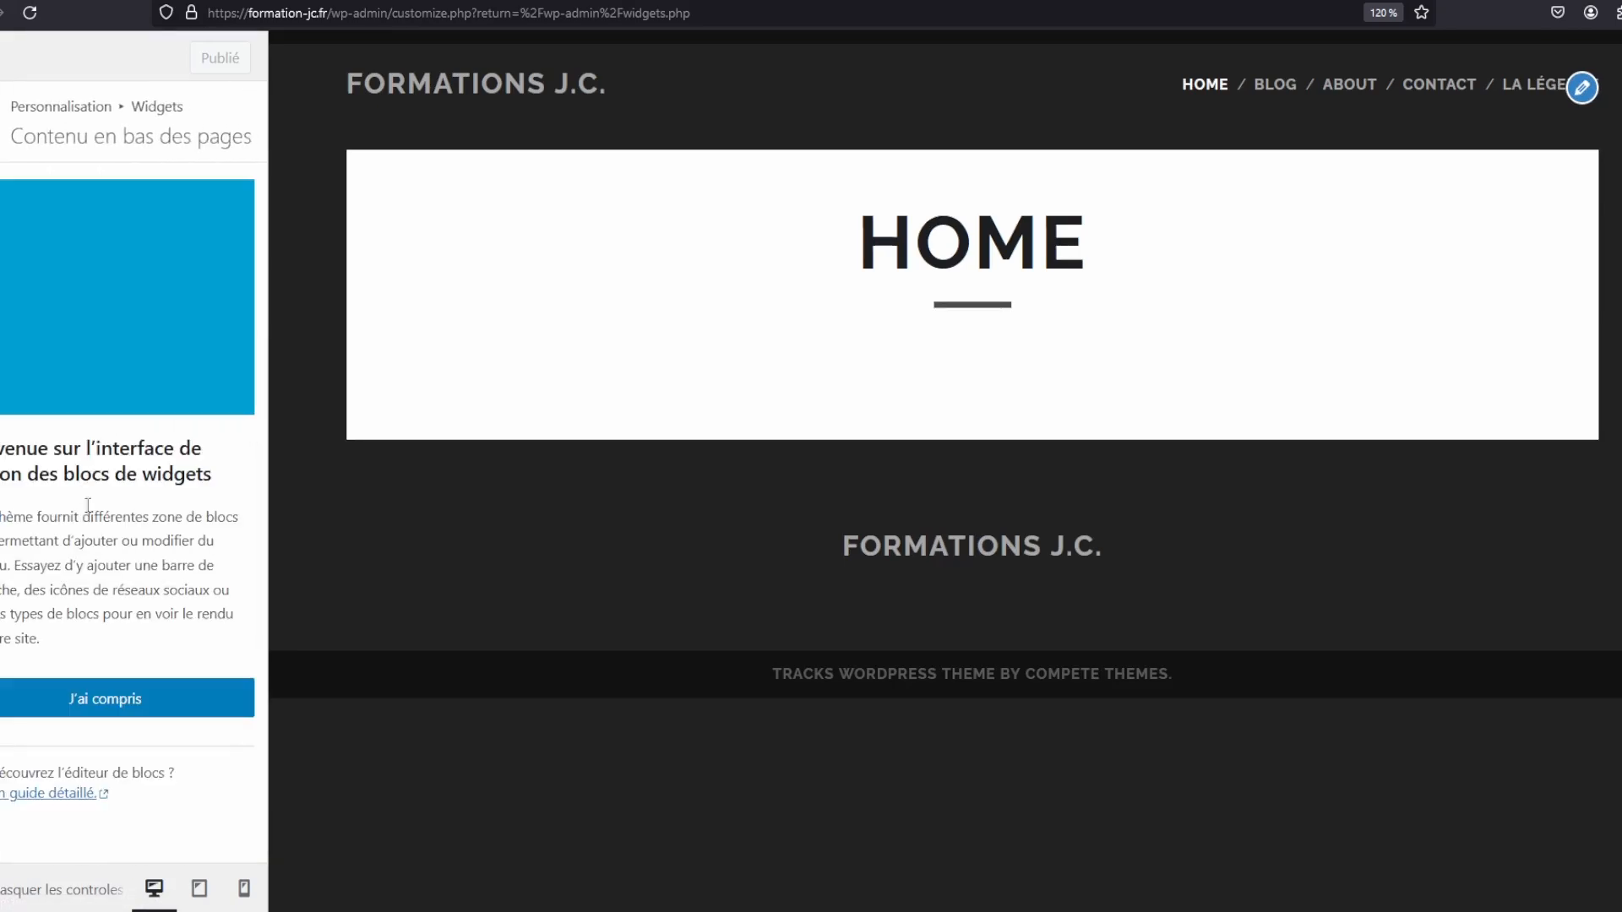
left_click(0, 57)
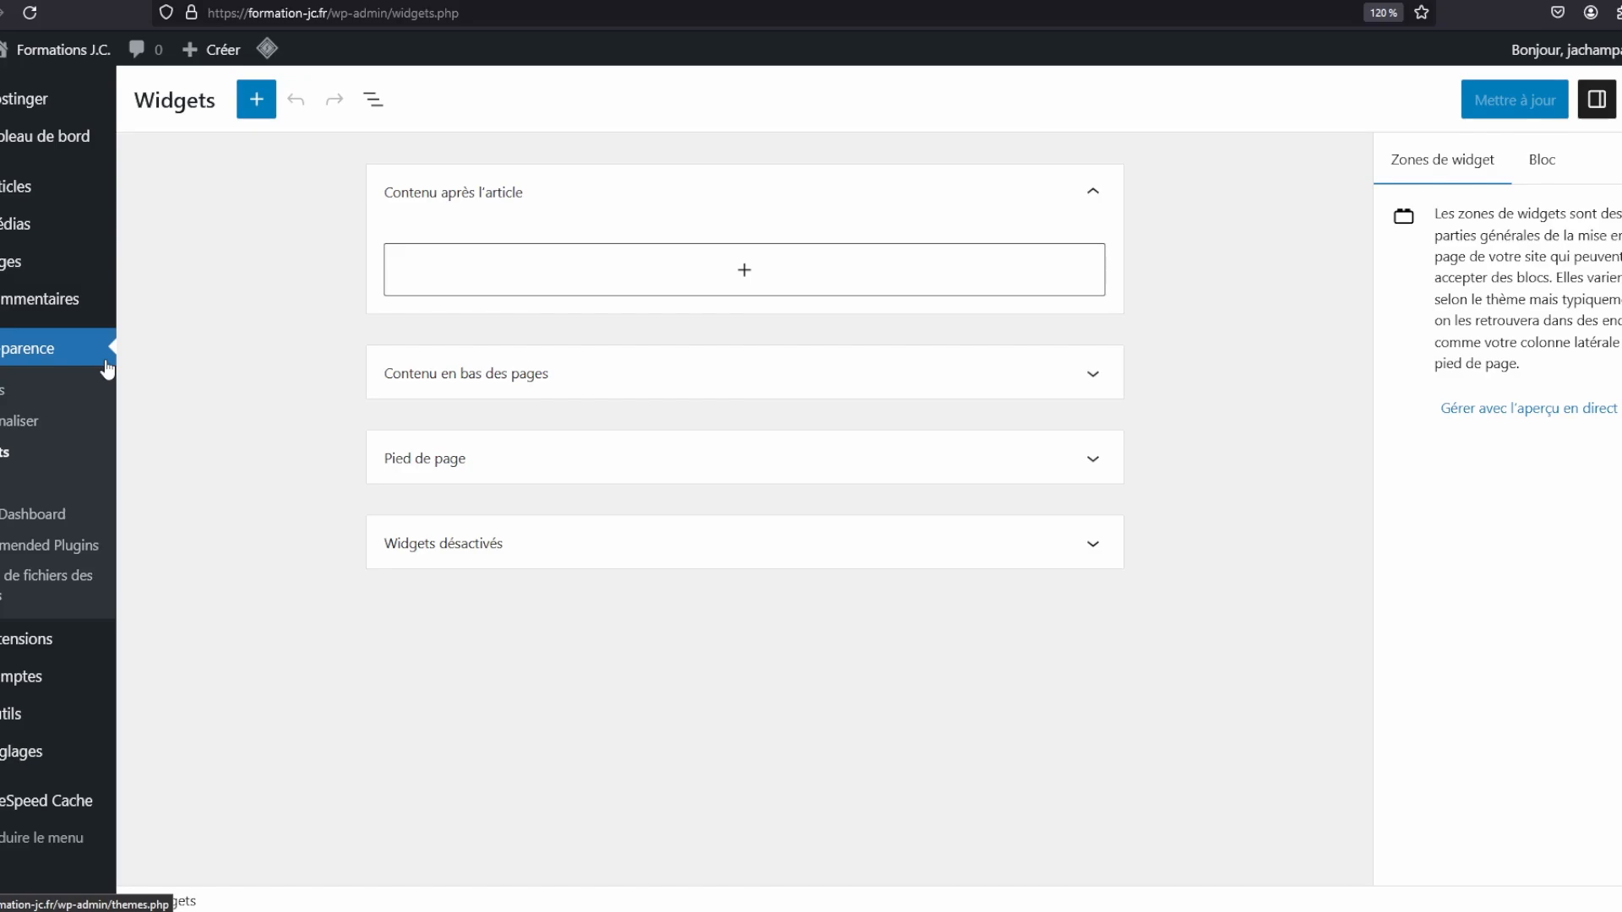
Dismiss the Independent Analytics notice on the installed themes page and open the page for adding a theme
left_click(3, 397)
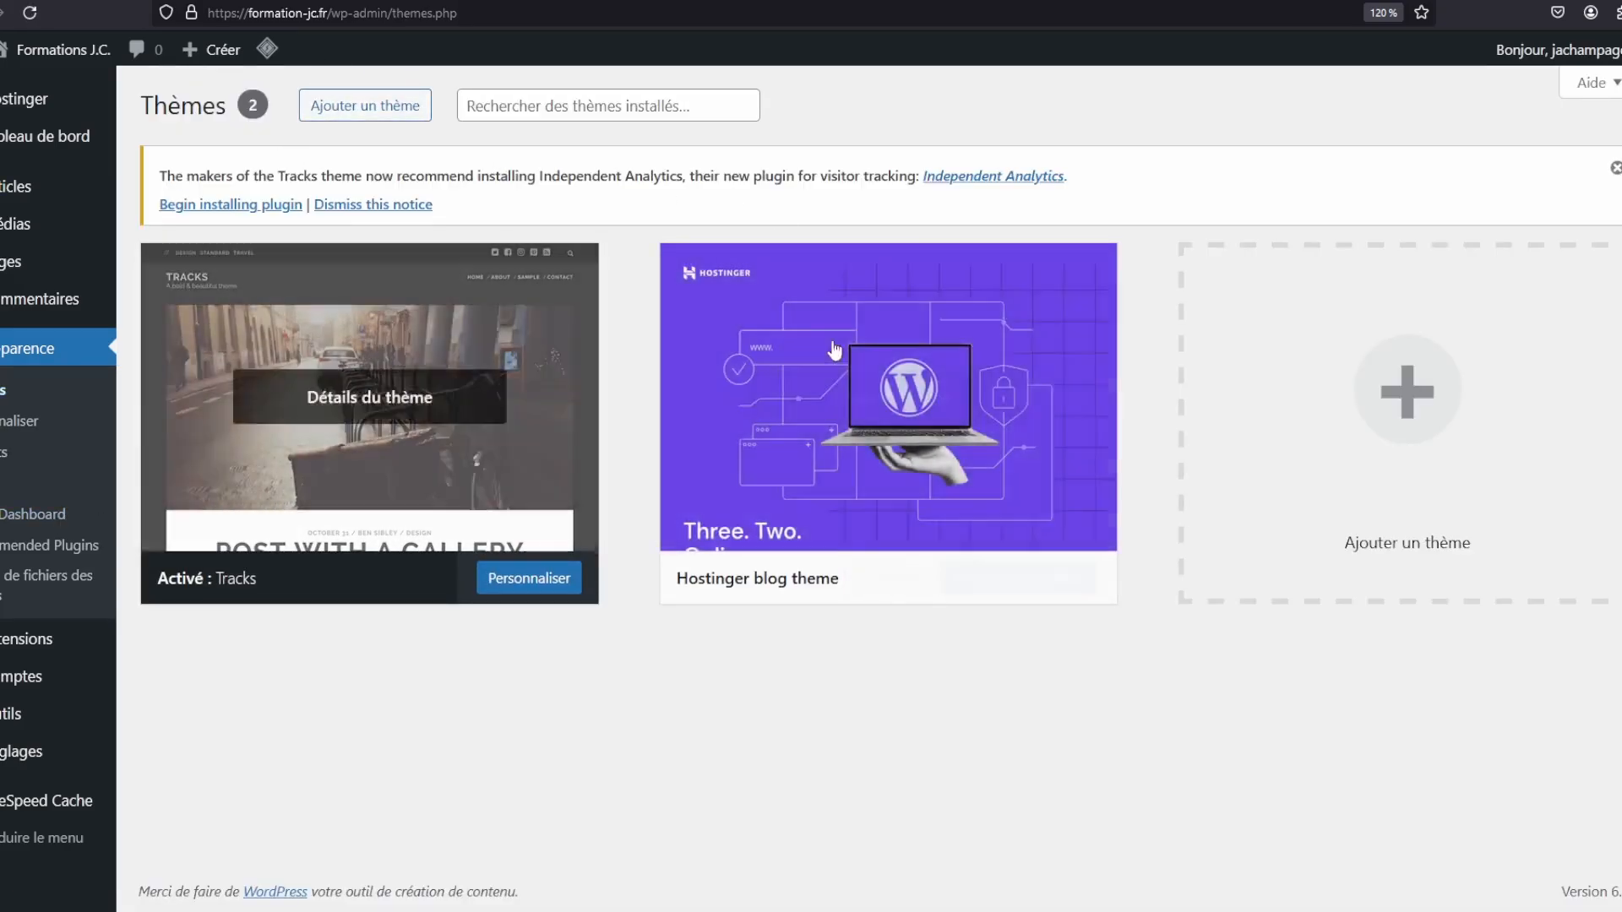
left_click(1614, 168)
left_click(347, 112)
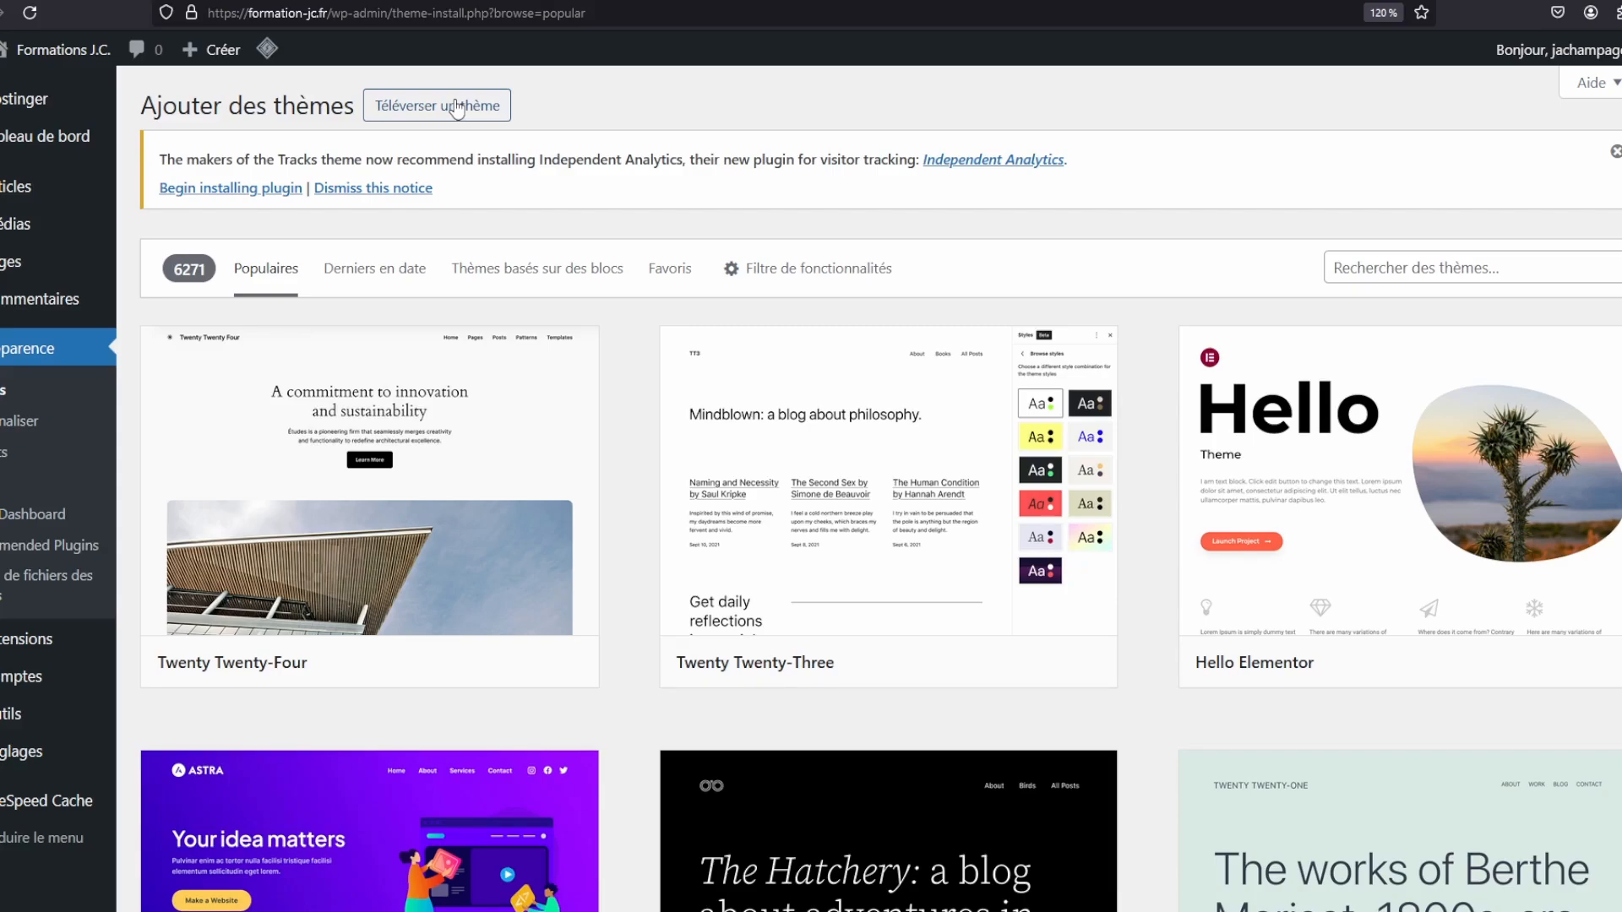
Upload the theme archive hestia.3.1.4.zip from the computer and install it
left_click(457, 108)
left_click(709, 404)
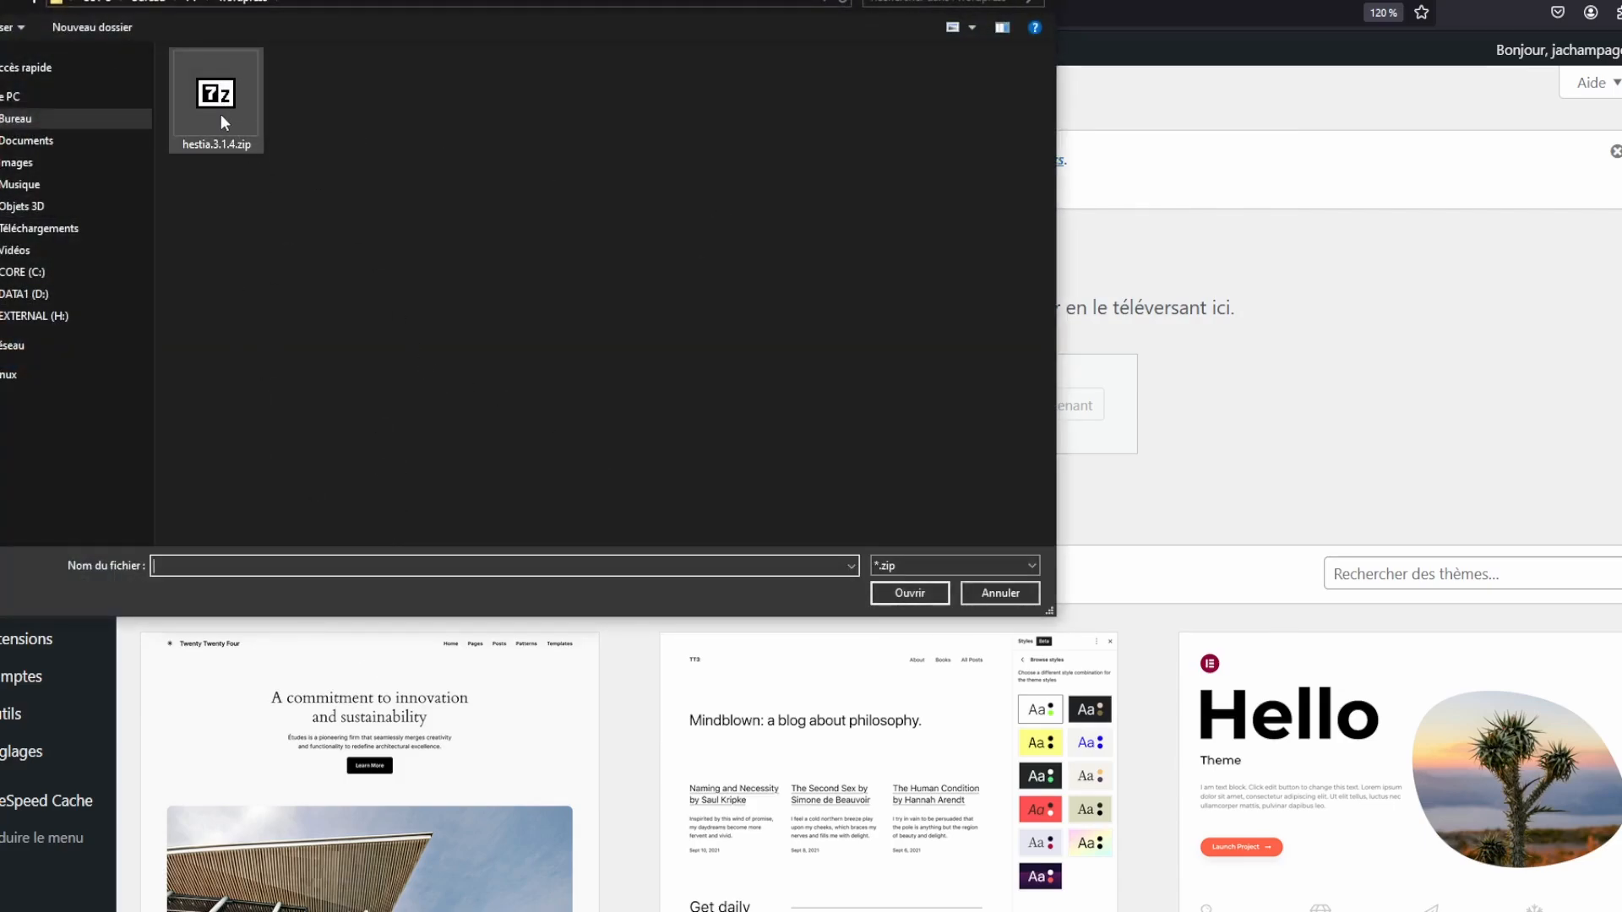
left_click(245, 97)
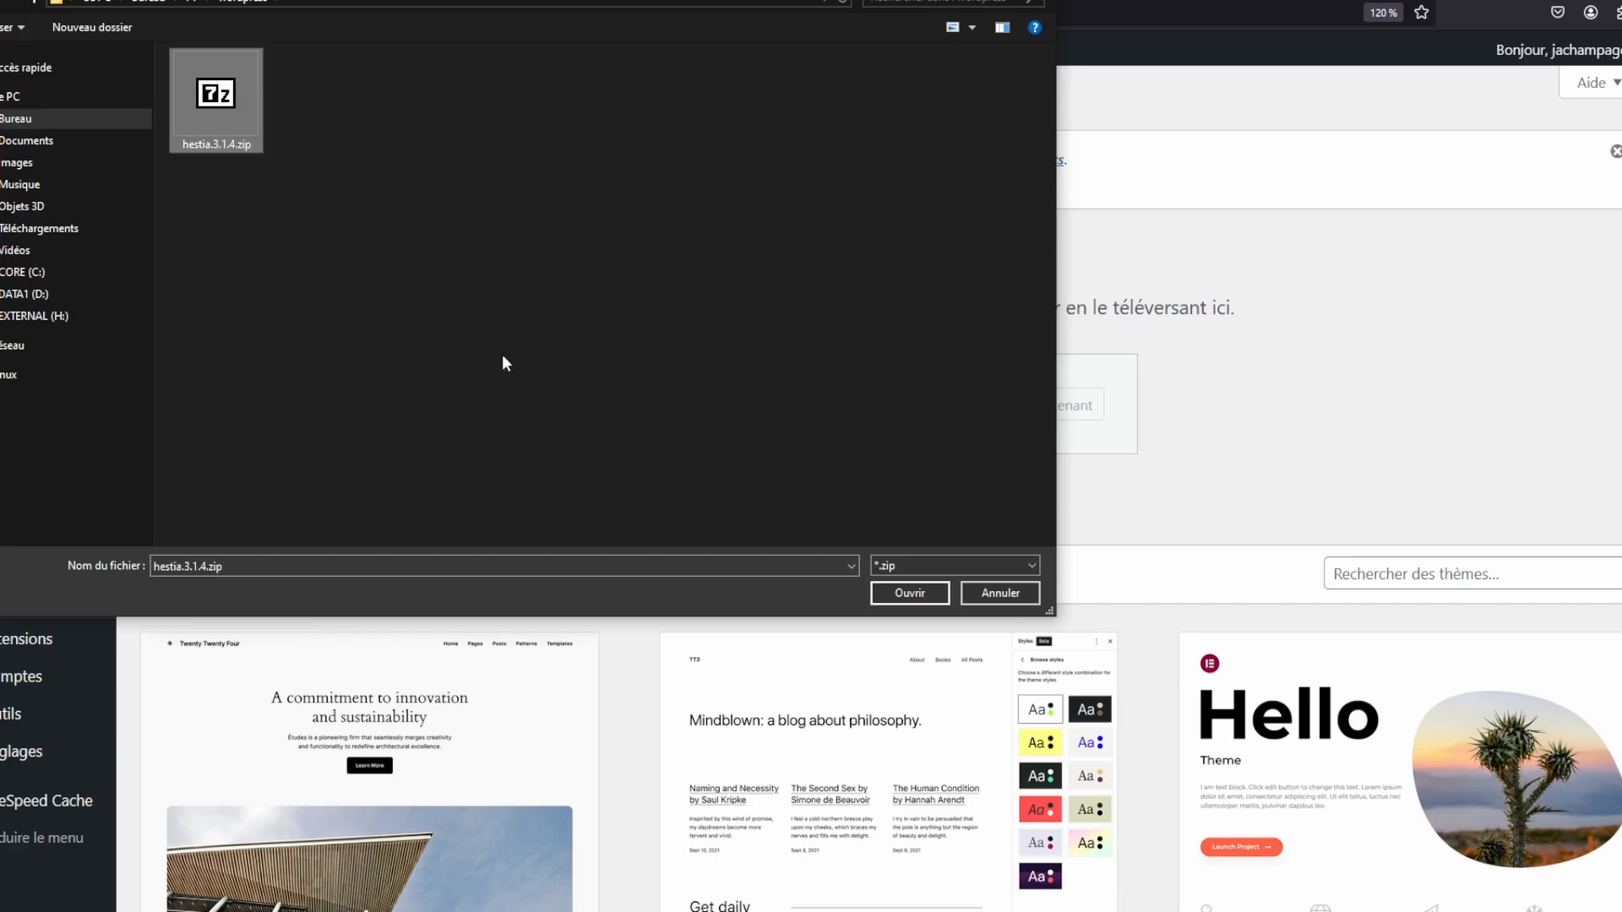
left_click(910, 592)
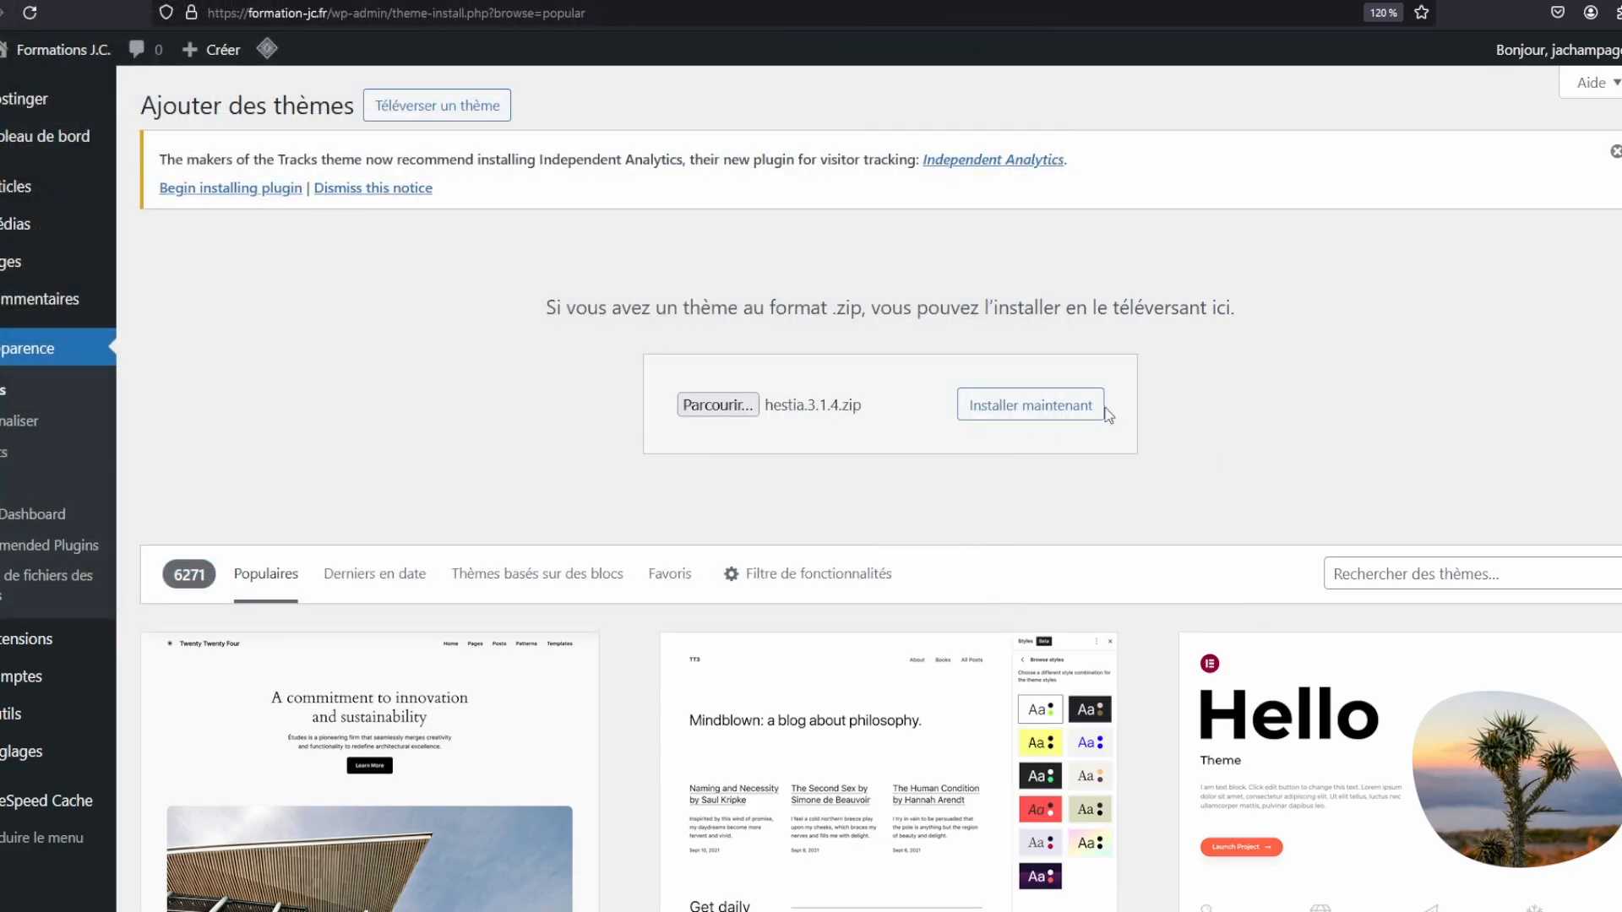
left_click(1026, 407)
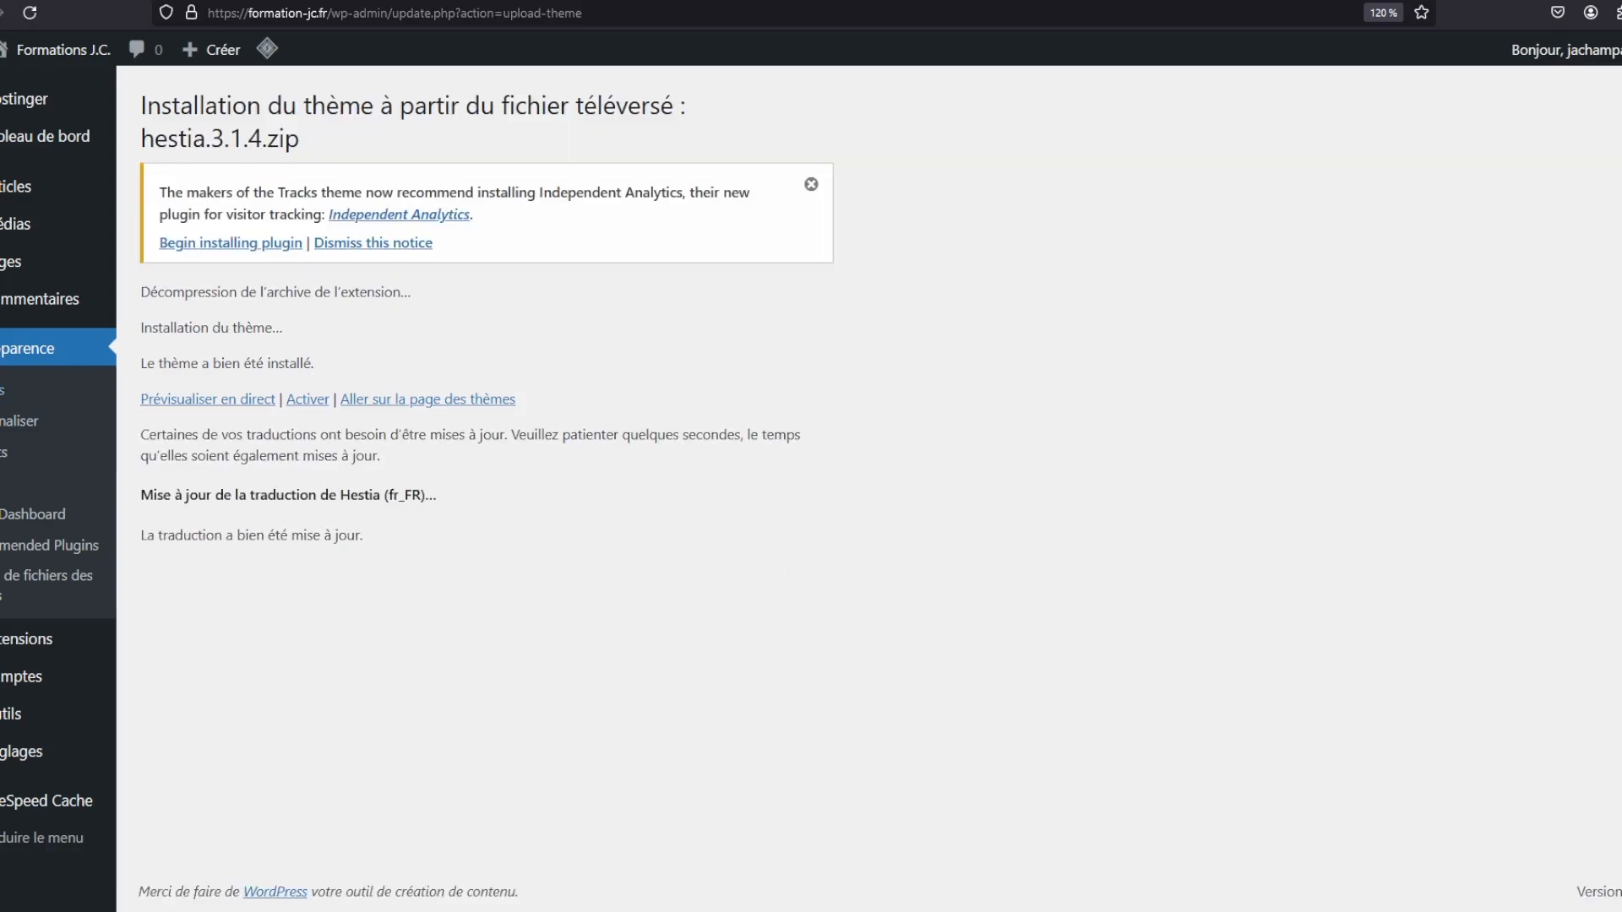
Return to the installed themes list and dismiss the two cache notices and the Independent Analytics notice
left_click(12, 545)
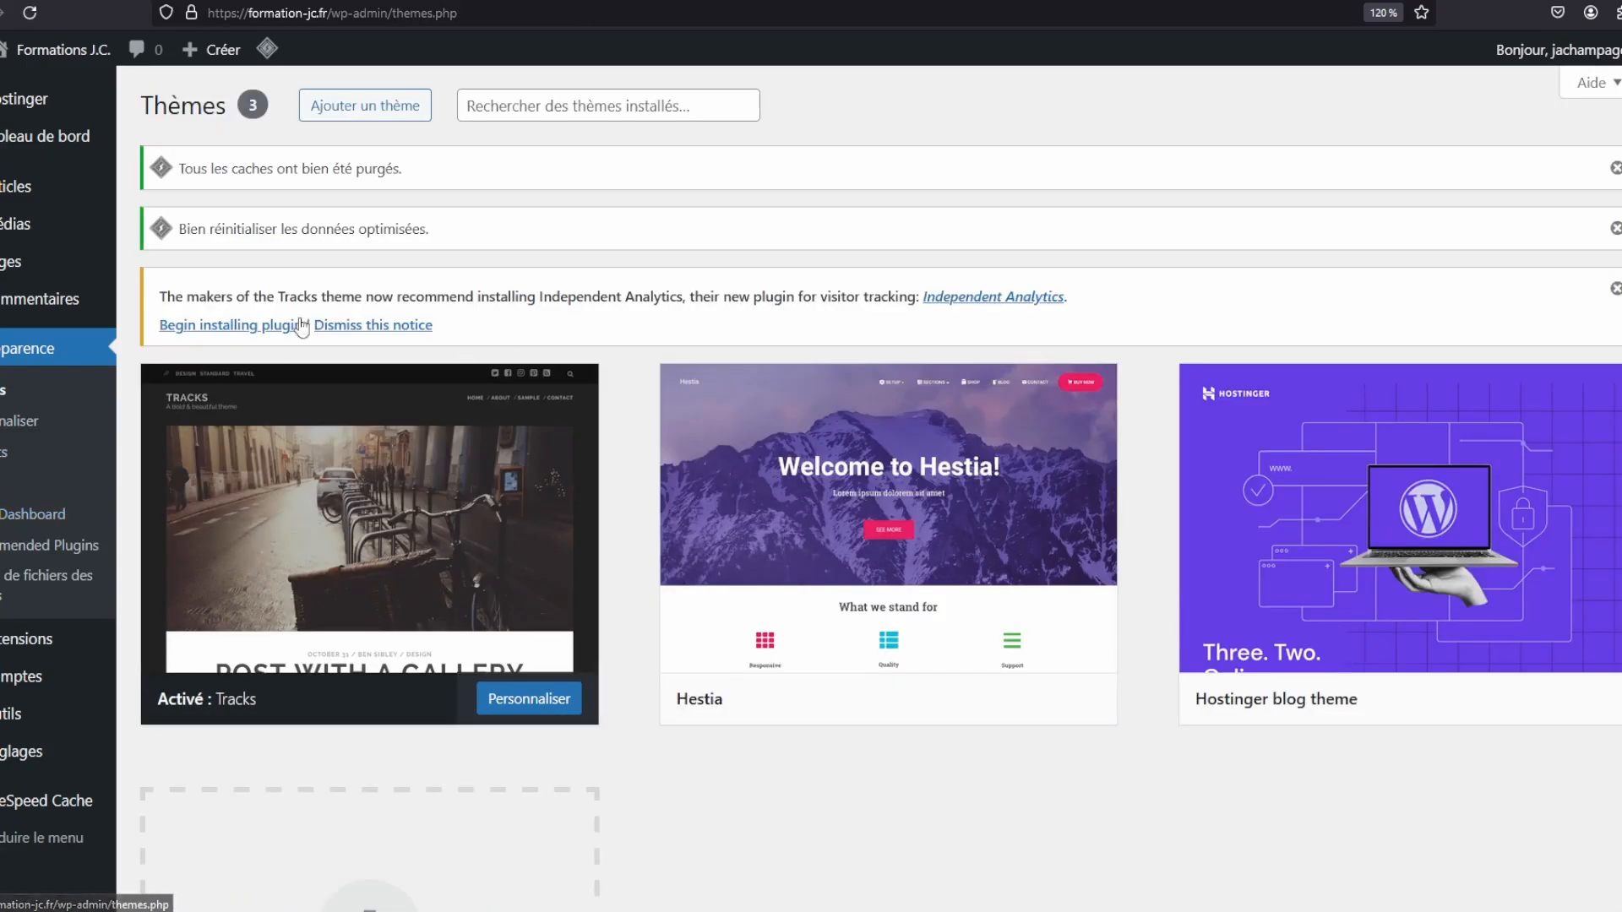
left_click(1615, 167)
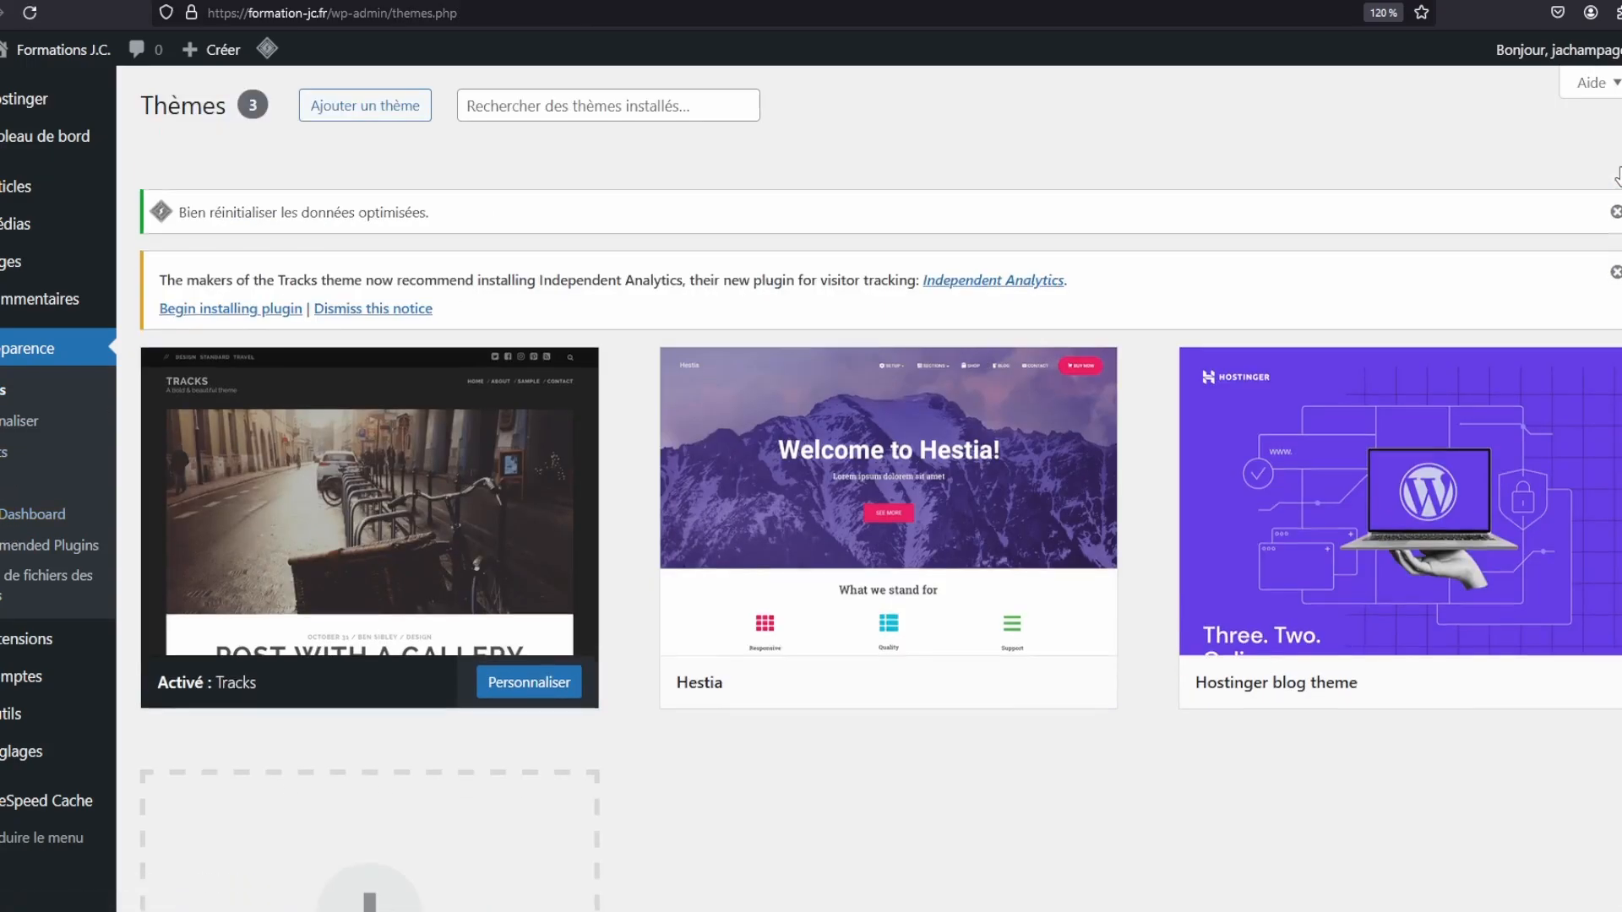
left_click(1615, 167)
left_click(1615, 168)
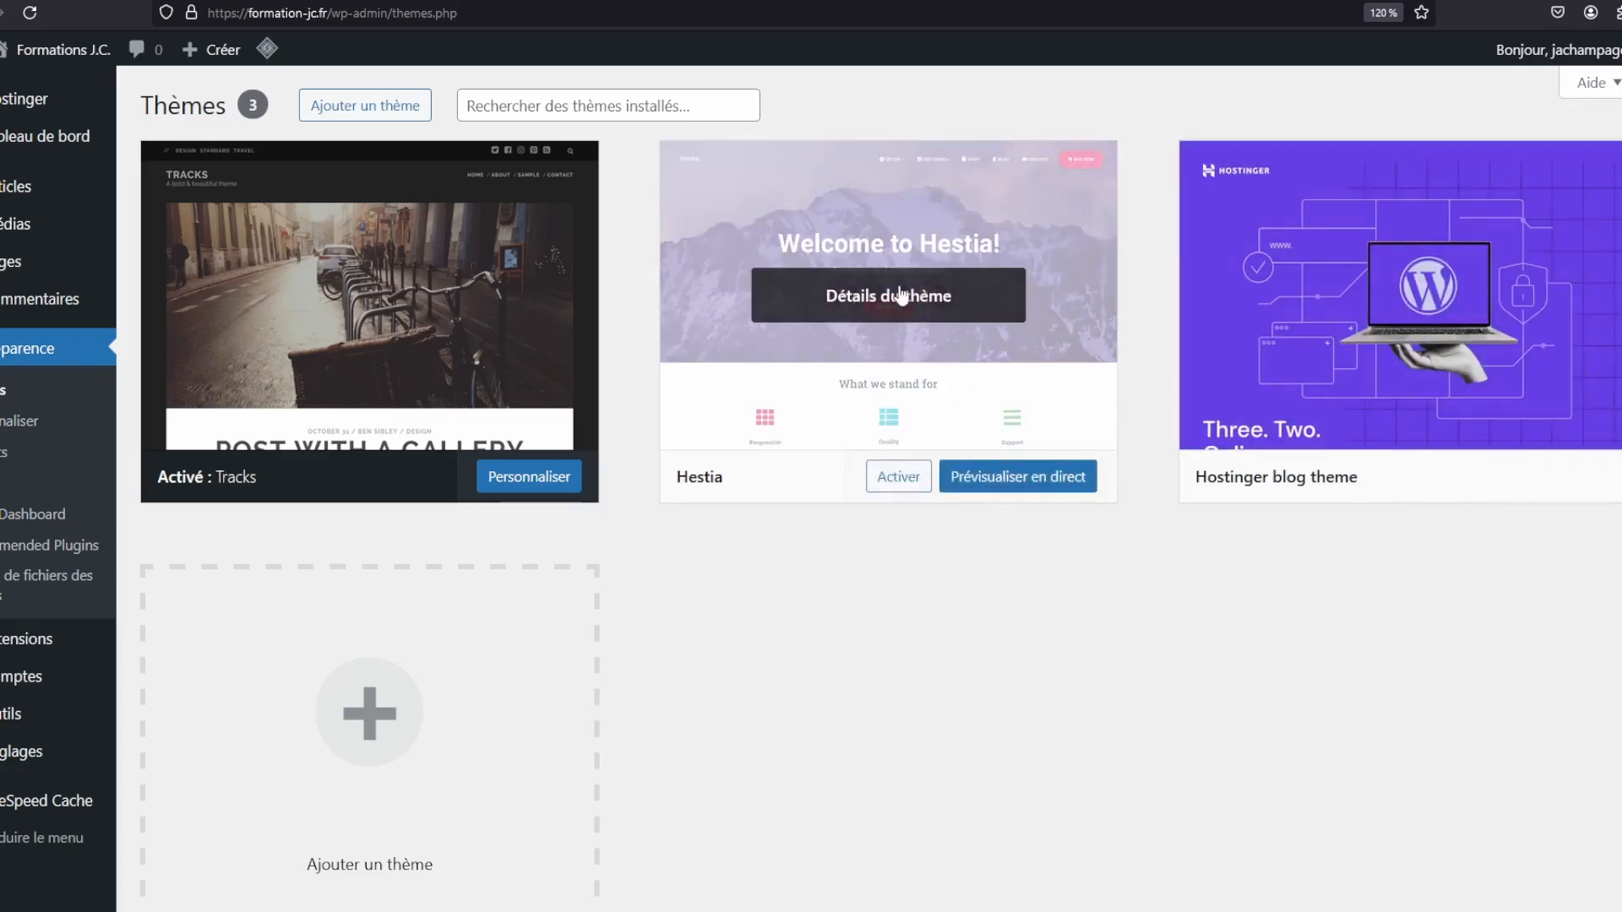
Preview the Hestia theme live and look over its customizer options and the home page down to the contact section
mouse_move(825, 482)
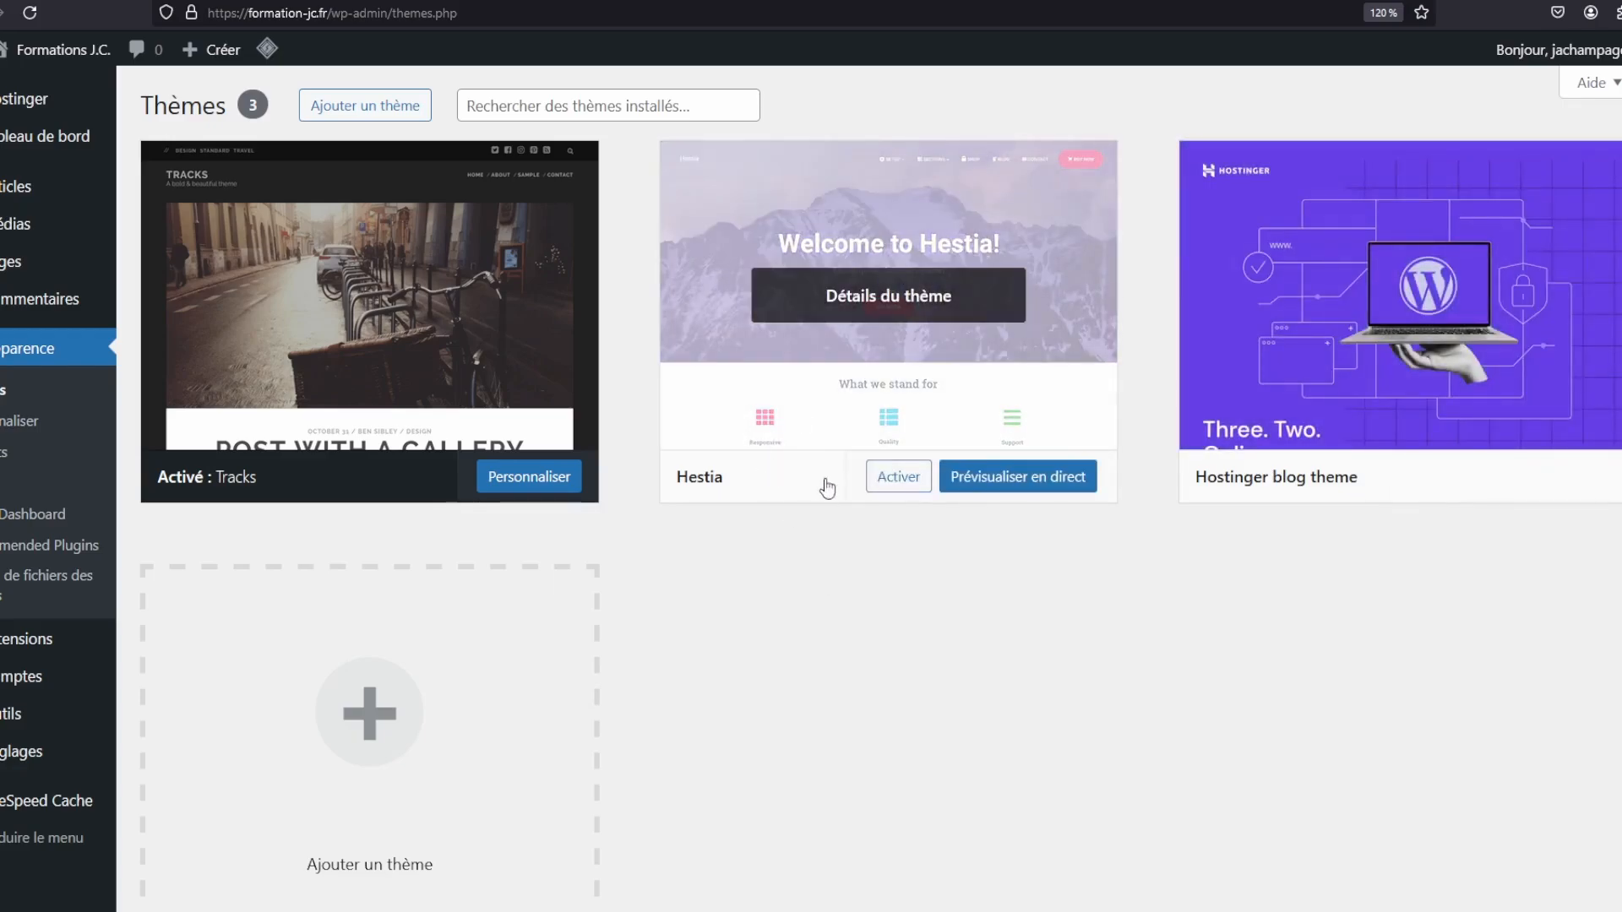
left_click(1001, 476)
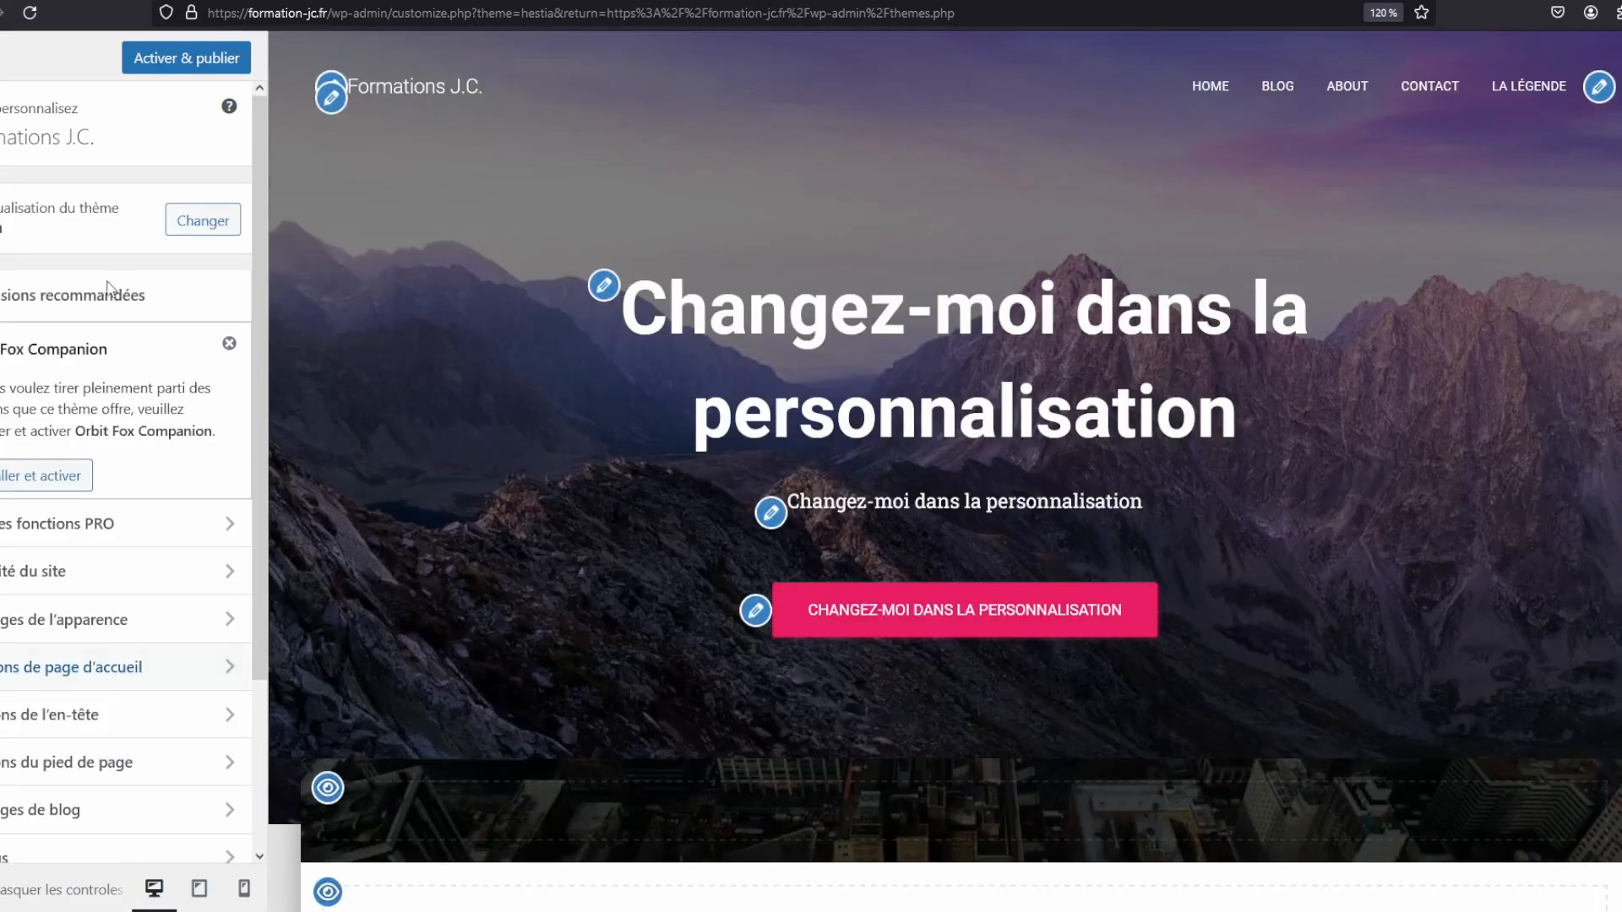
scroll(108, 346, "down", 3)
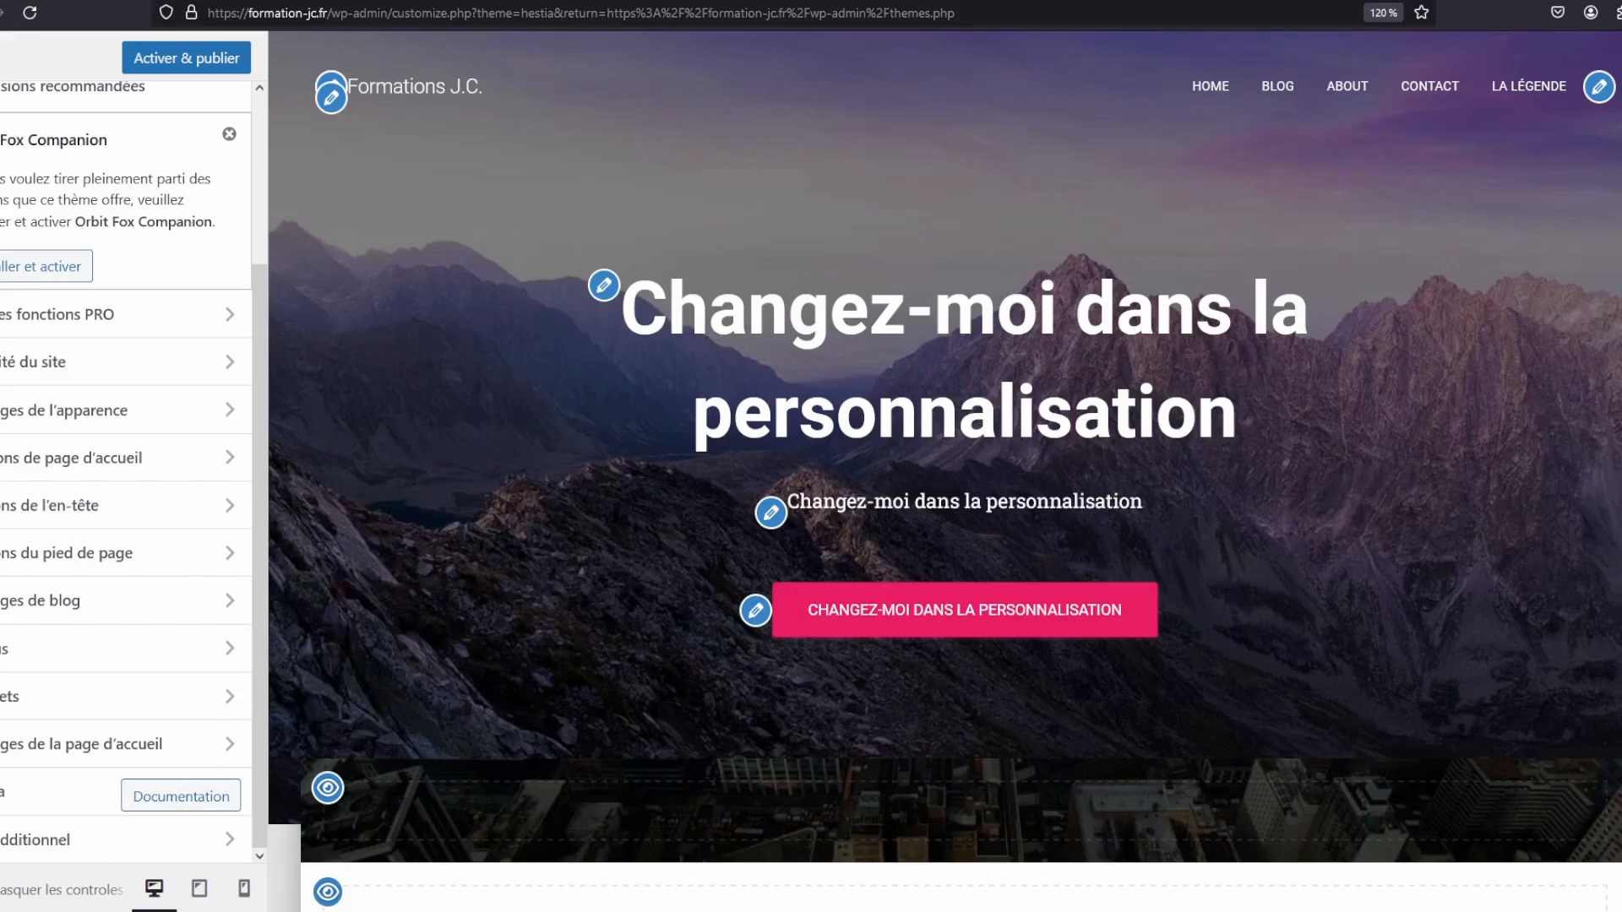
scroll(960, 471, "down", 10)
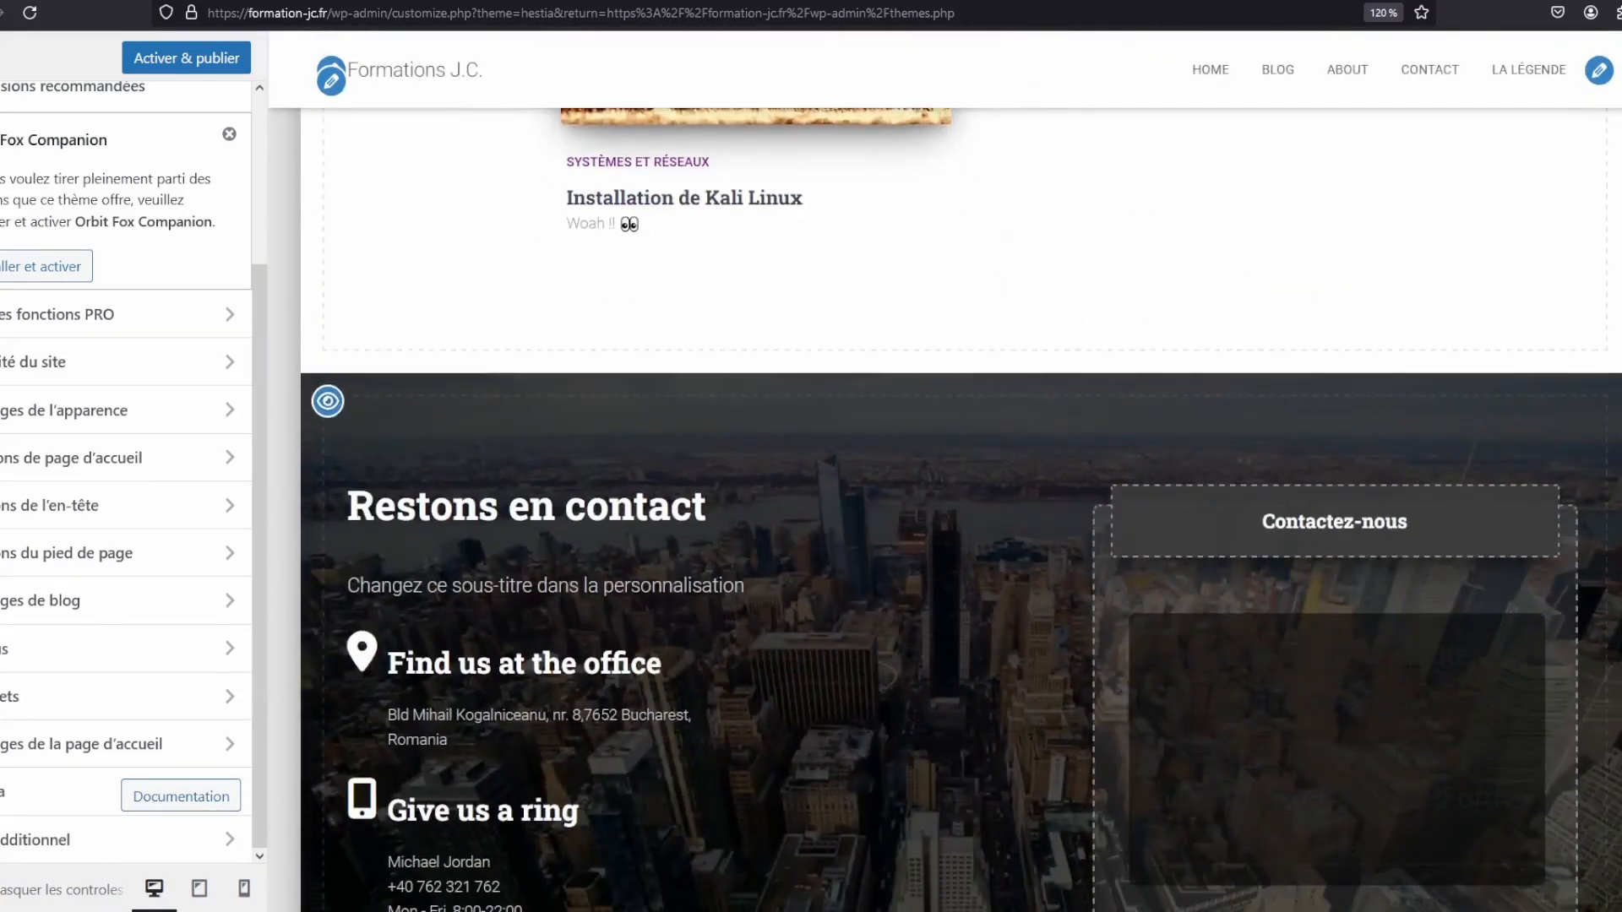
scroll(1142, 456, "down", 3)
scroll(1142, 456, "up", 6)
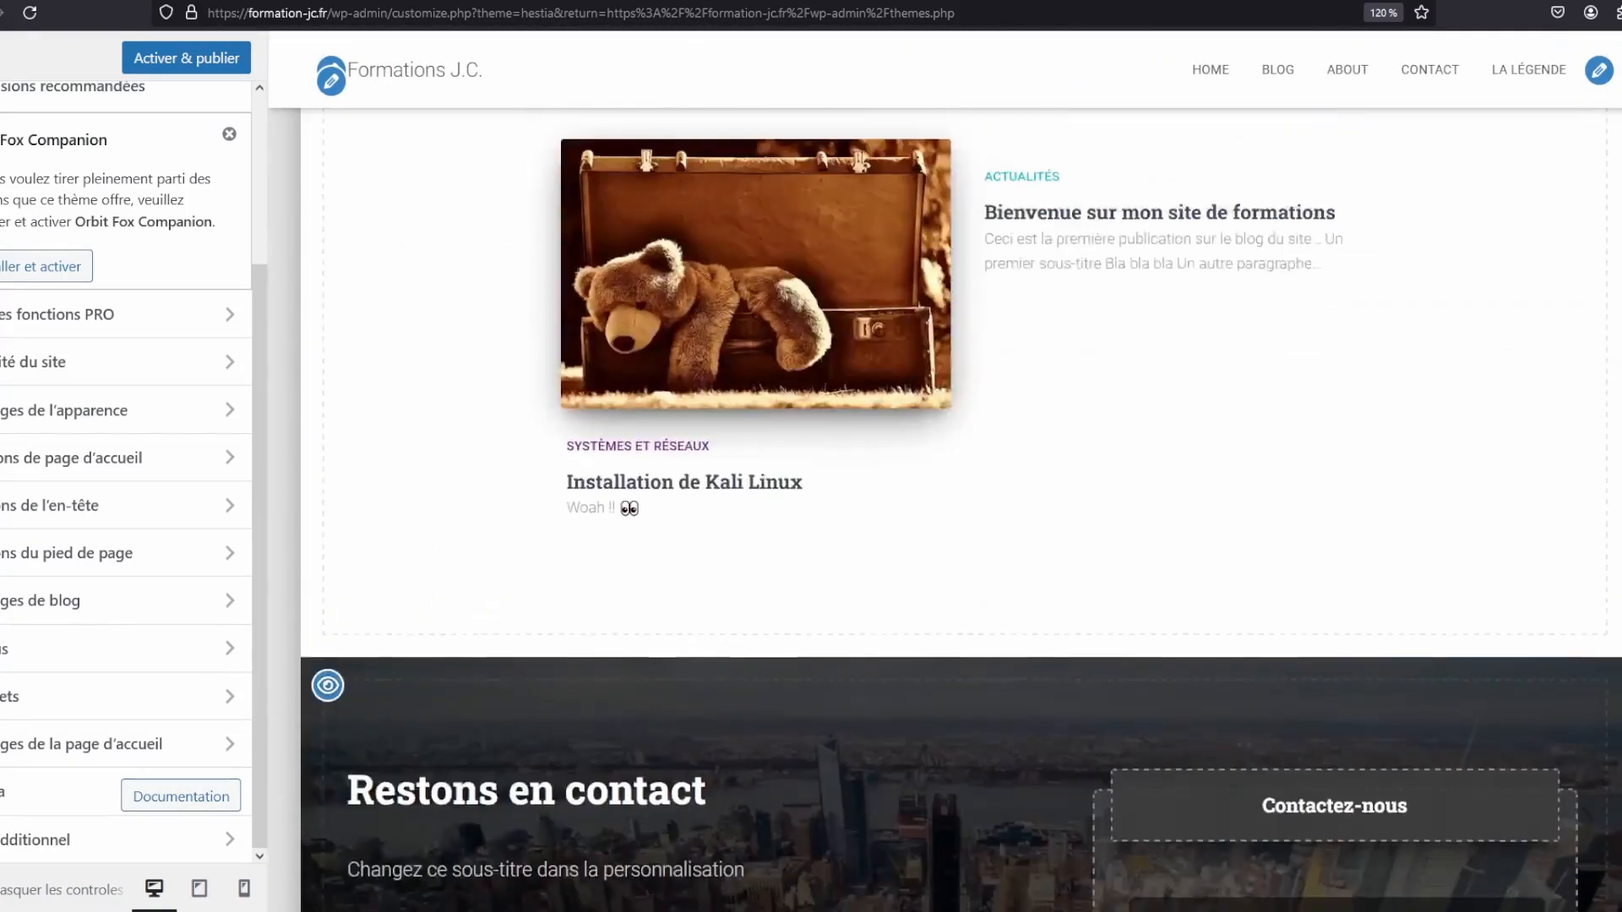
scroll(961, 507, "up", 10)
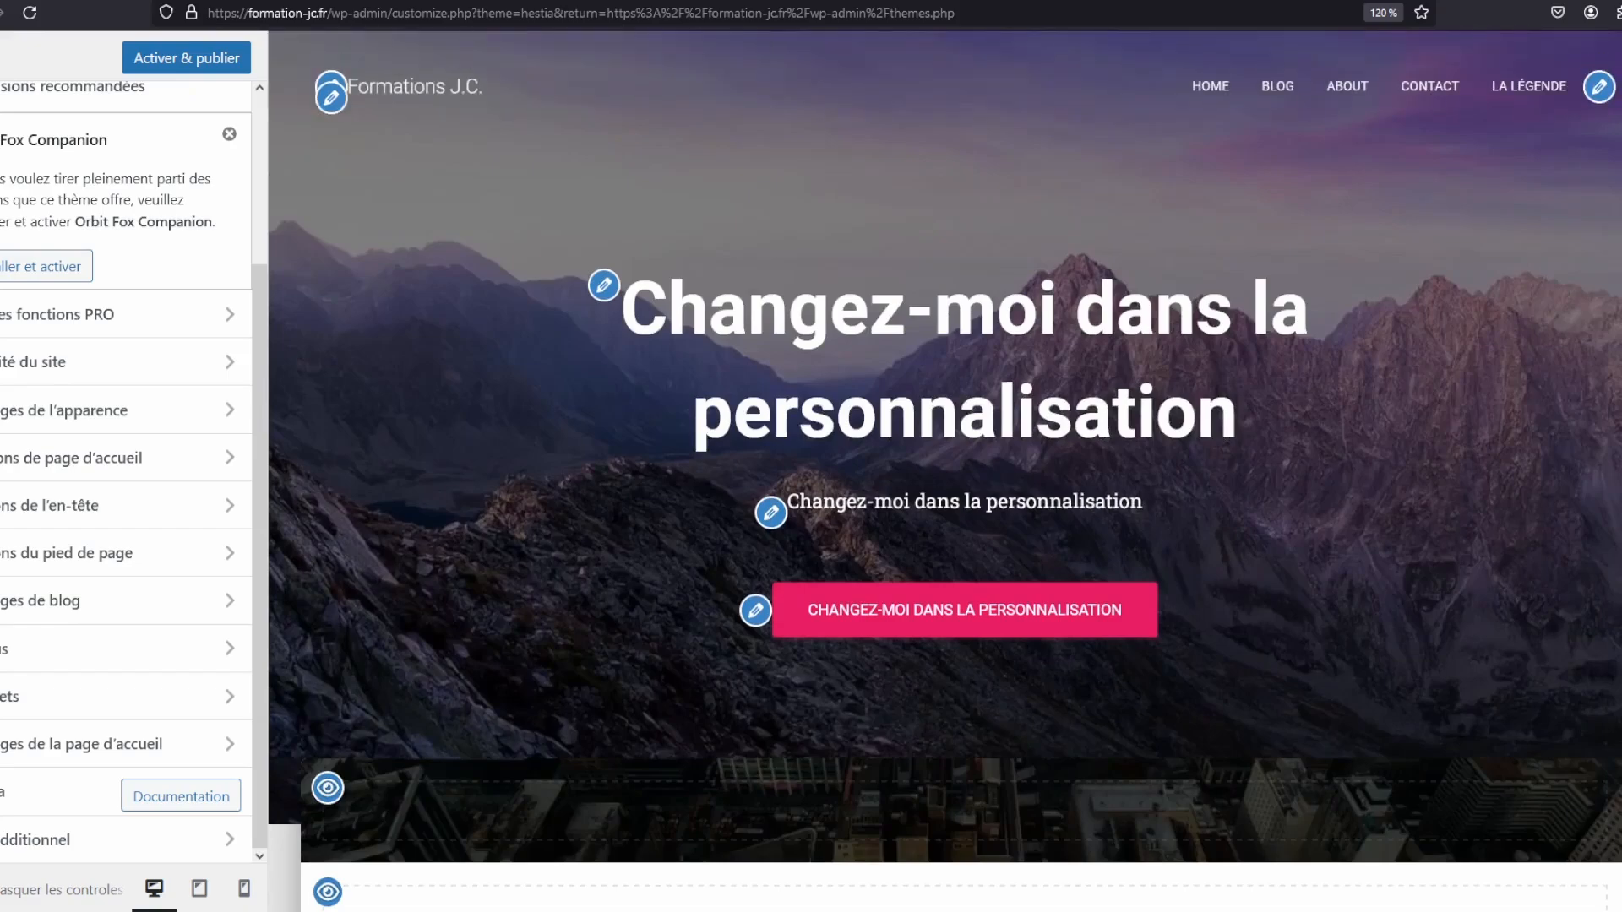
Open the menu locations from the Hestia preview's navigation bar and view the main menu's "Barre de navigation" items
left_click(1596, 87)
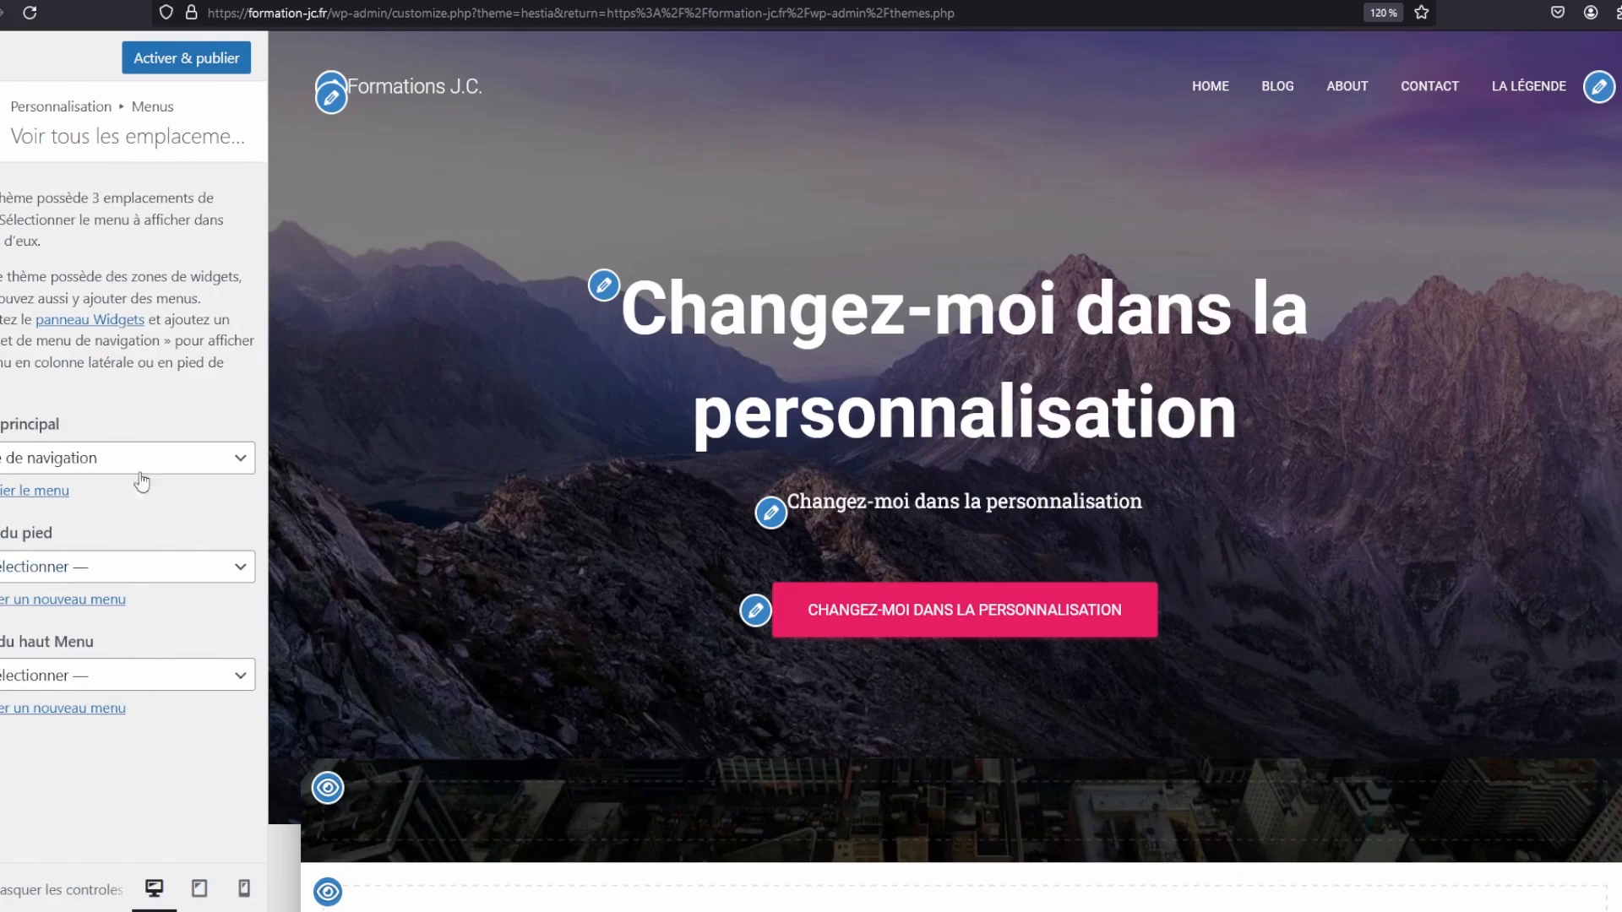
left_click(139, 461)
left_click(138, 448)
left_click(42, 491)
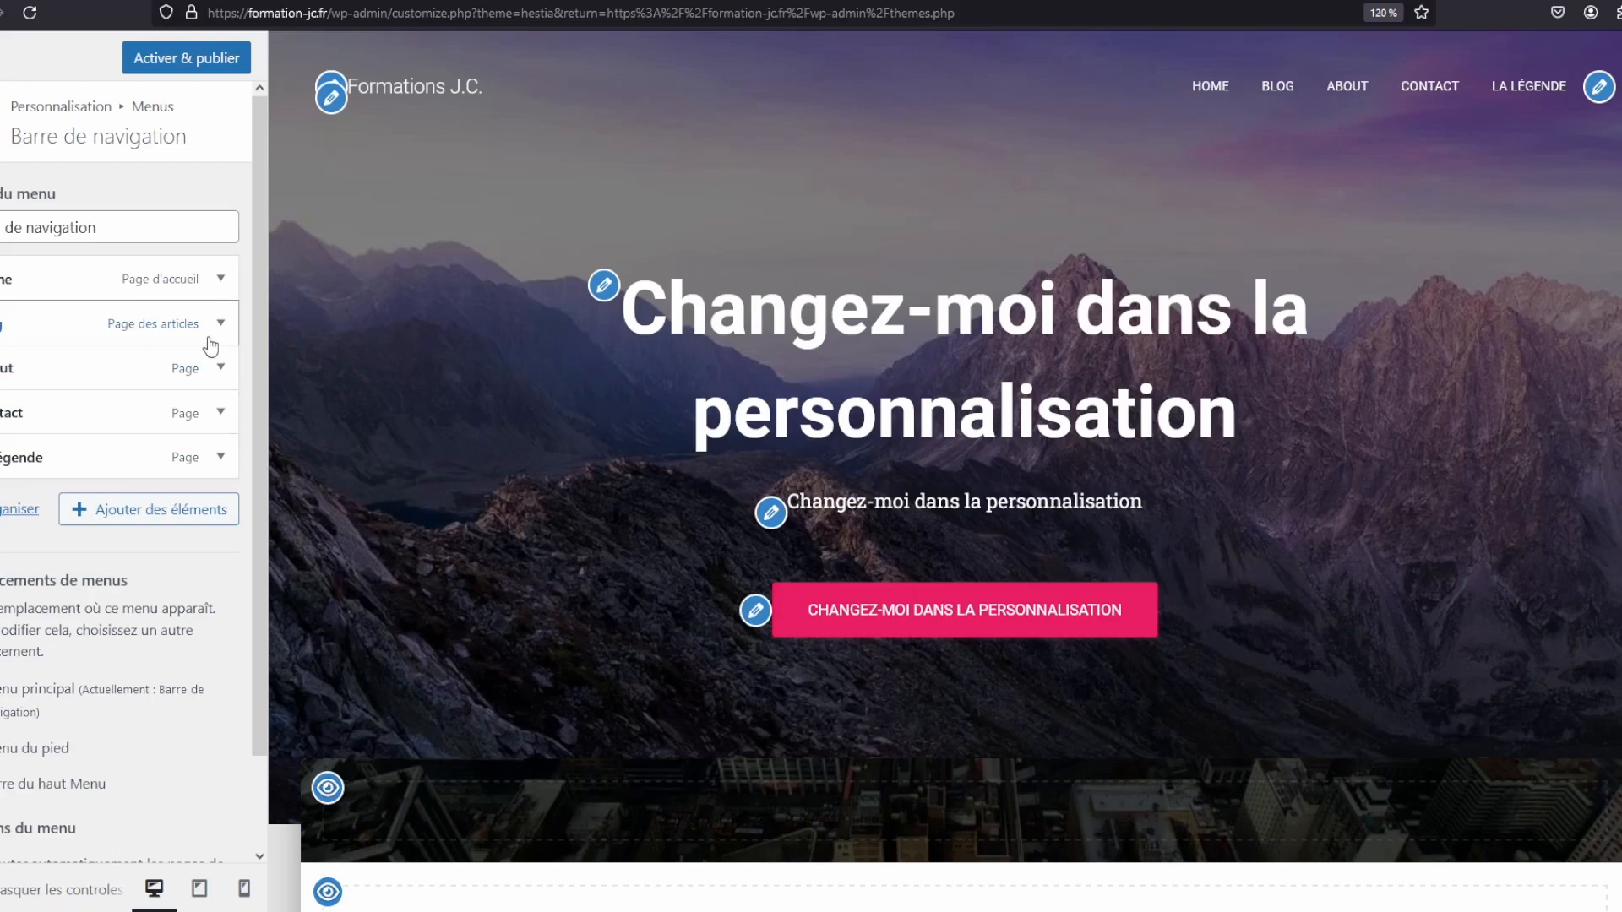
Close the Hestia customizer and dismiss the Independent Analytics notice on the installed themes page
left_click(1, 56)
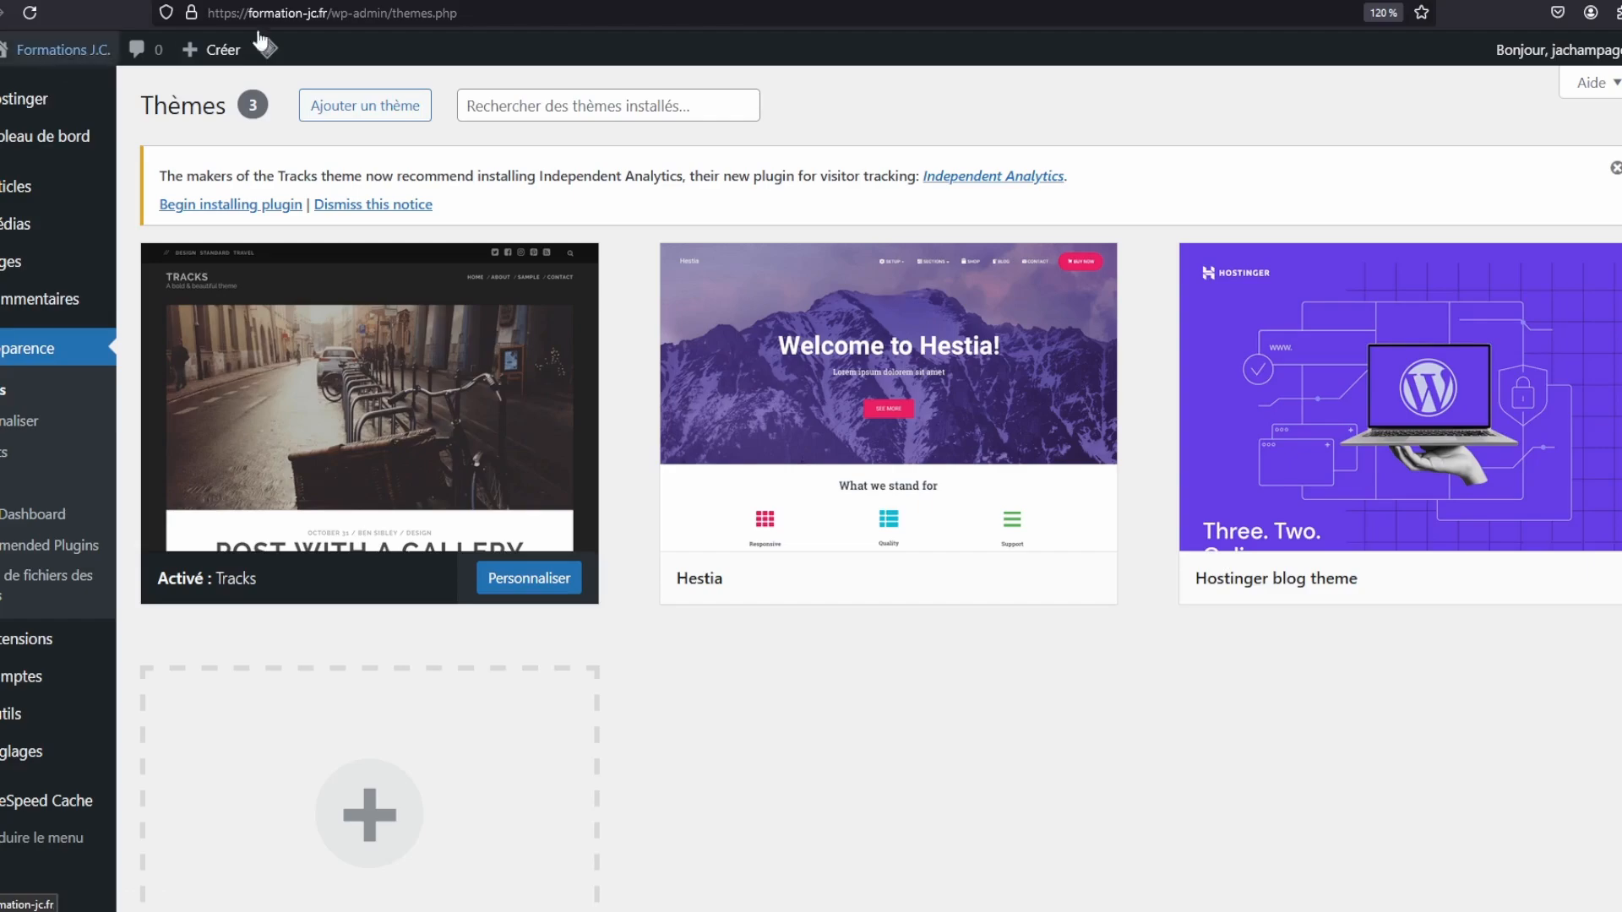
left_click(1614, 170)
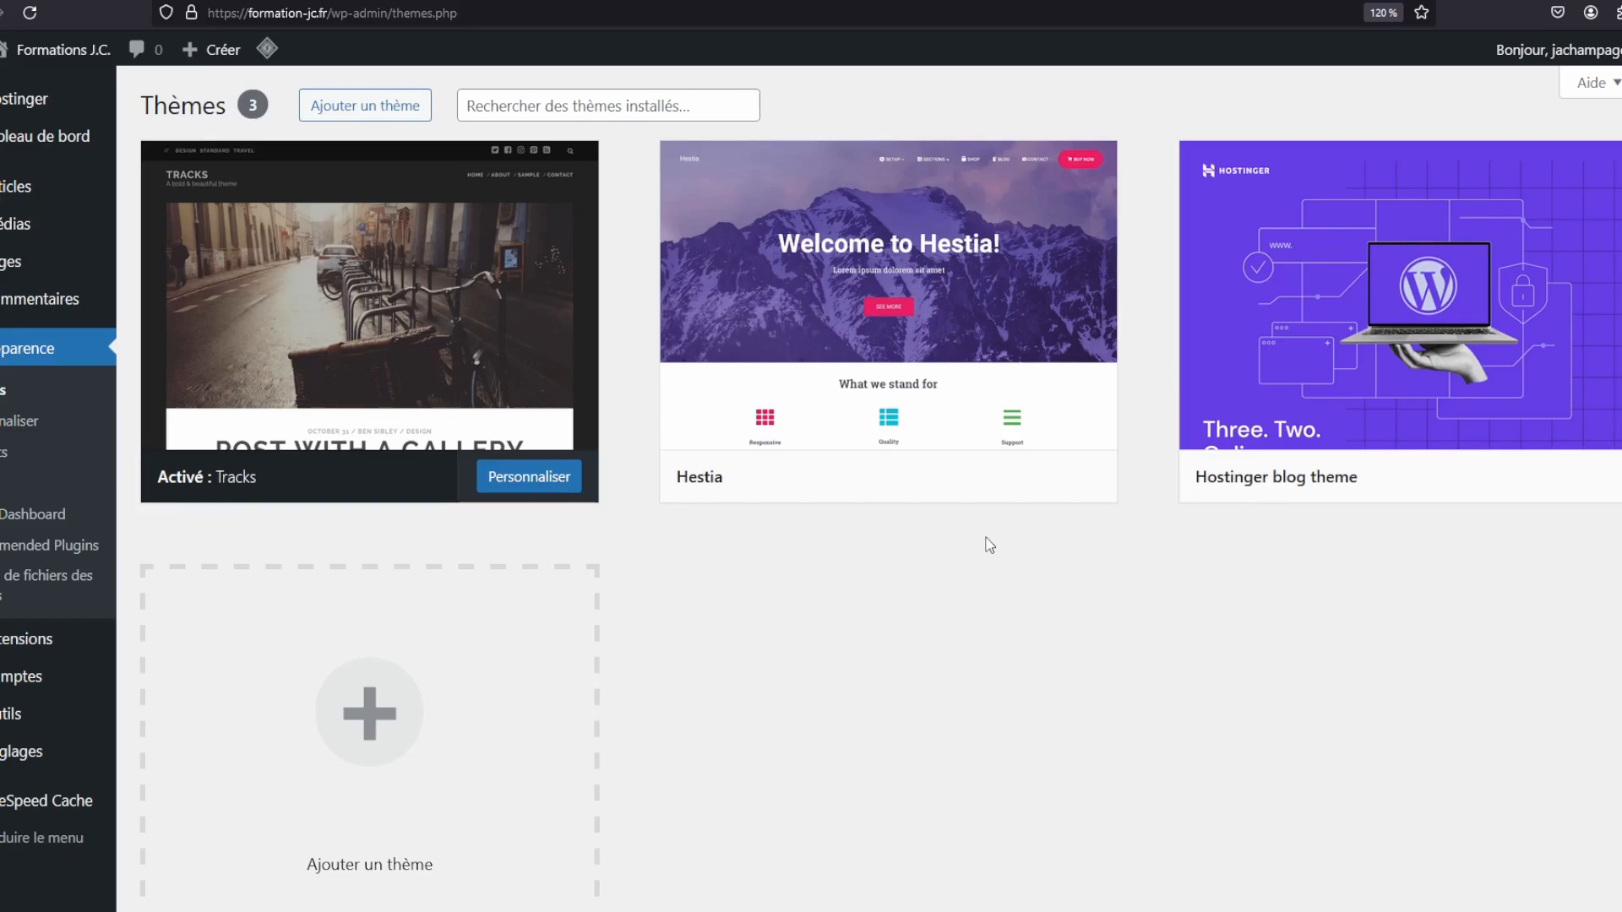
mouse_move(854, 206)
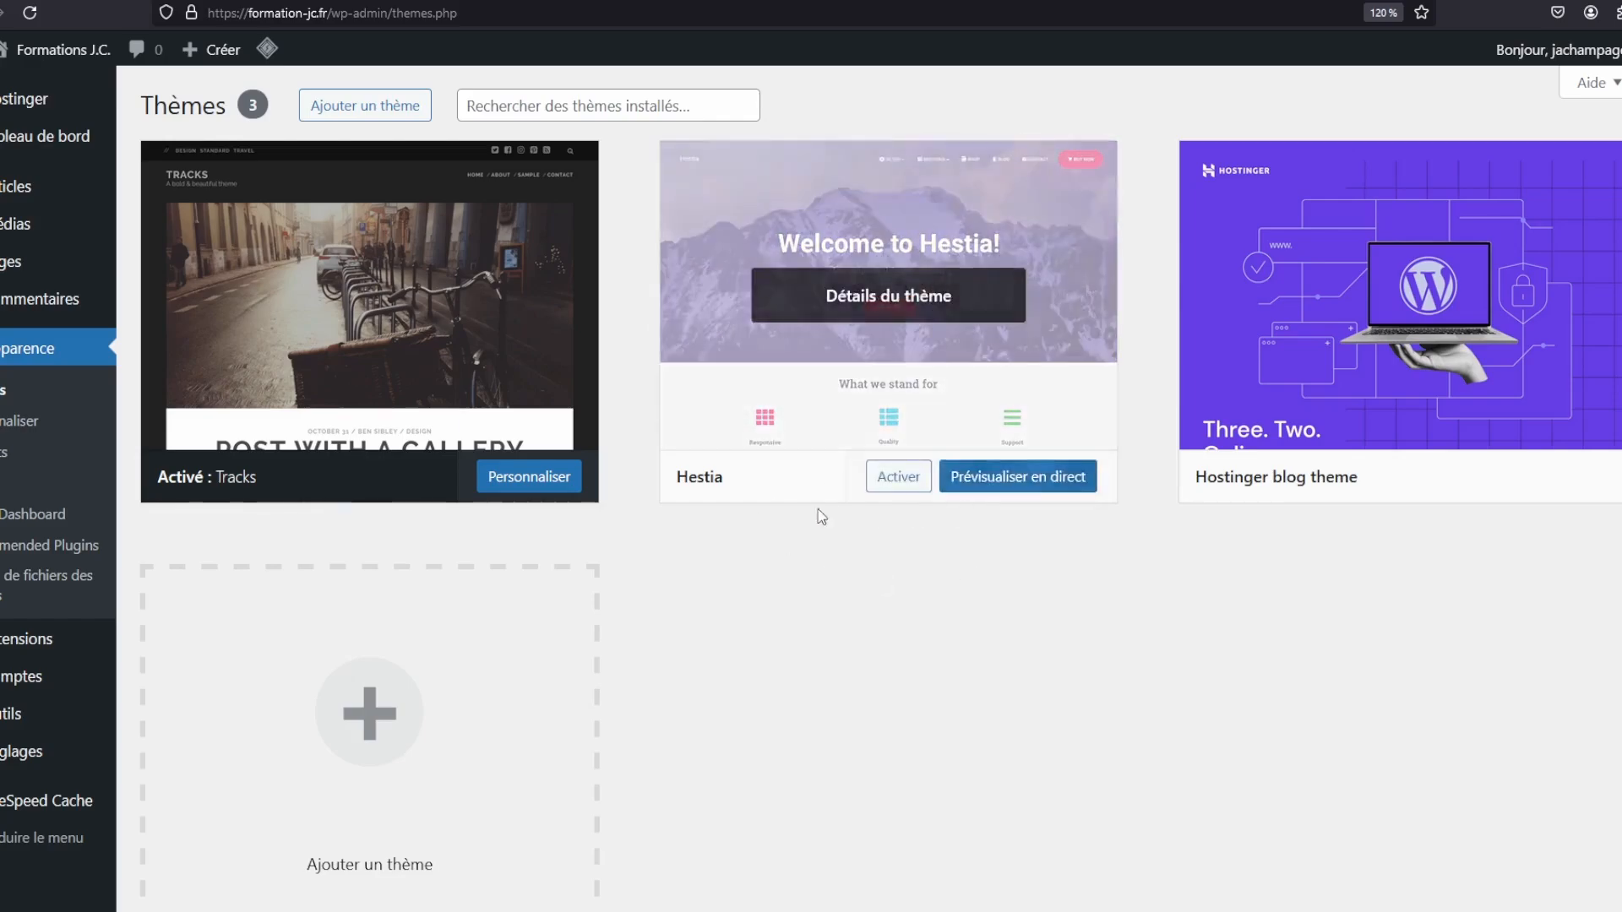
Activate the Hestia theme and start its setup wizard
left_click(903, 479)
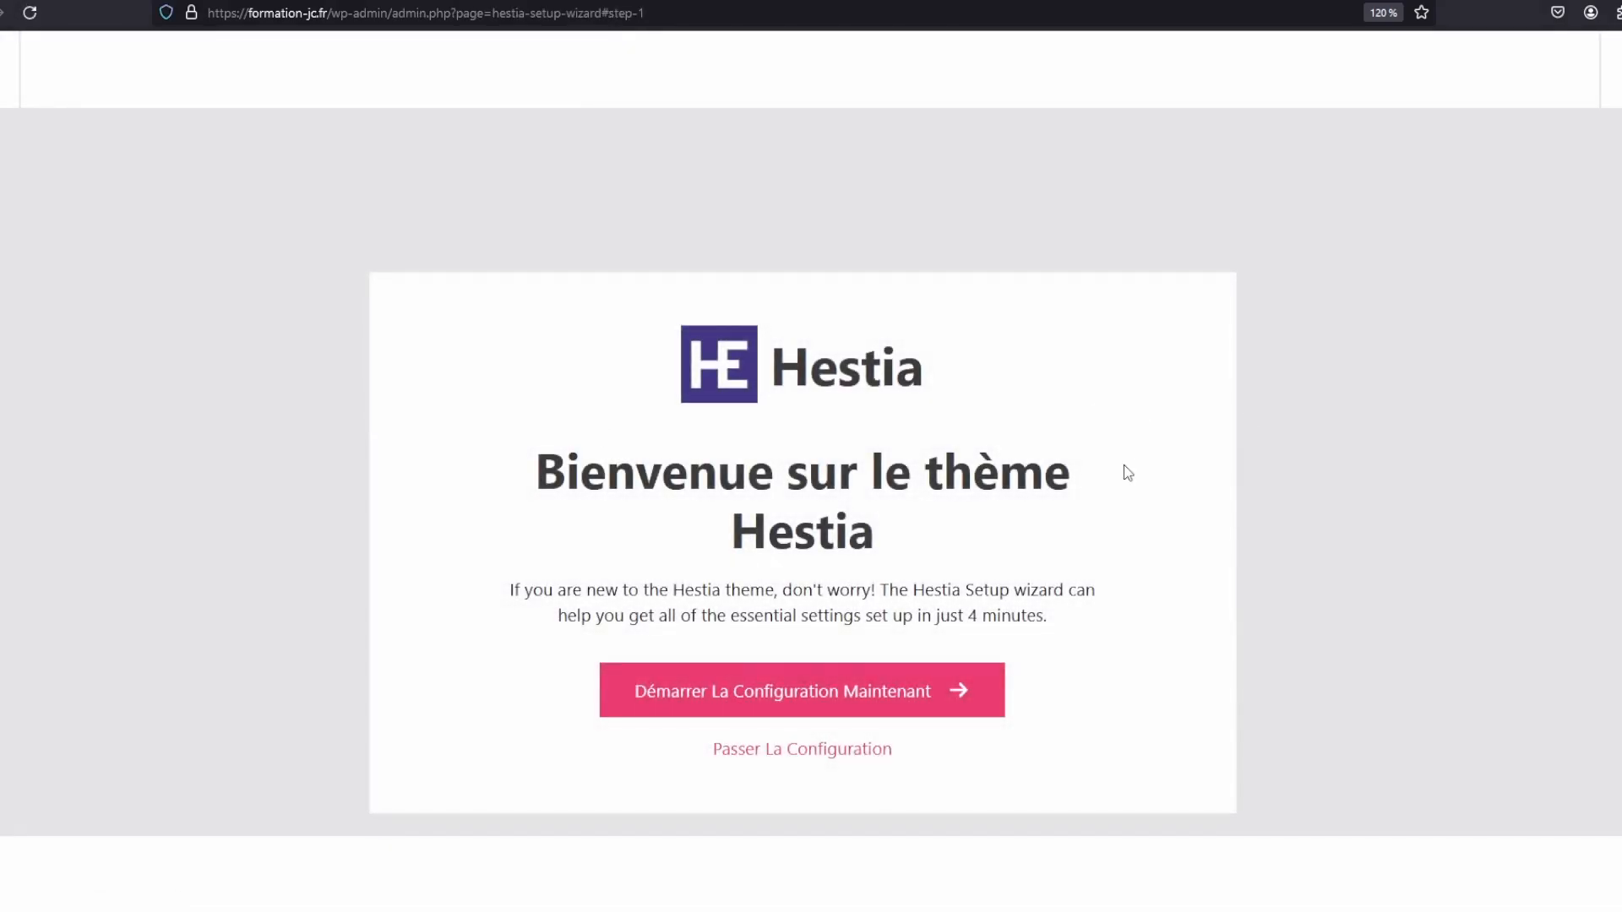
left_click(809, 665)
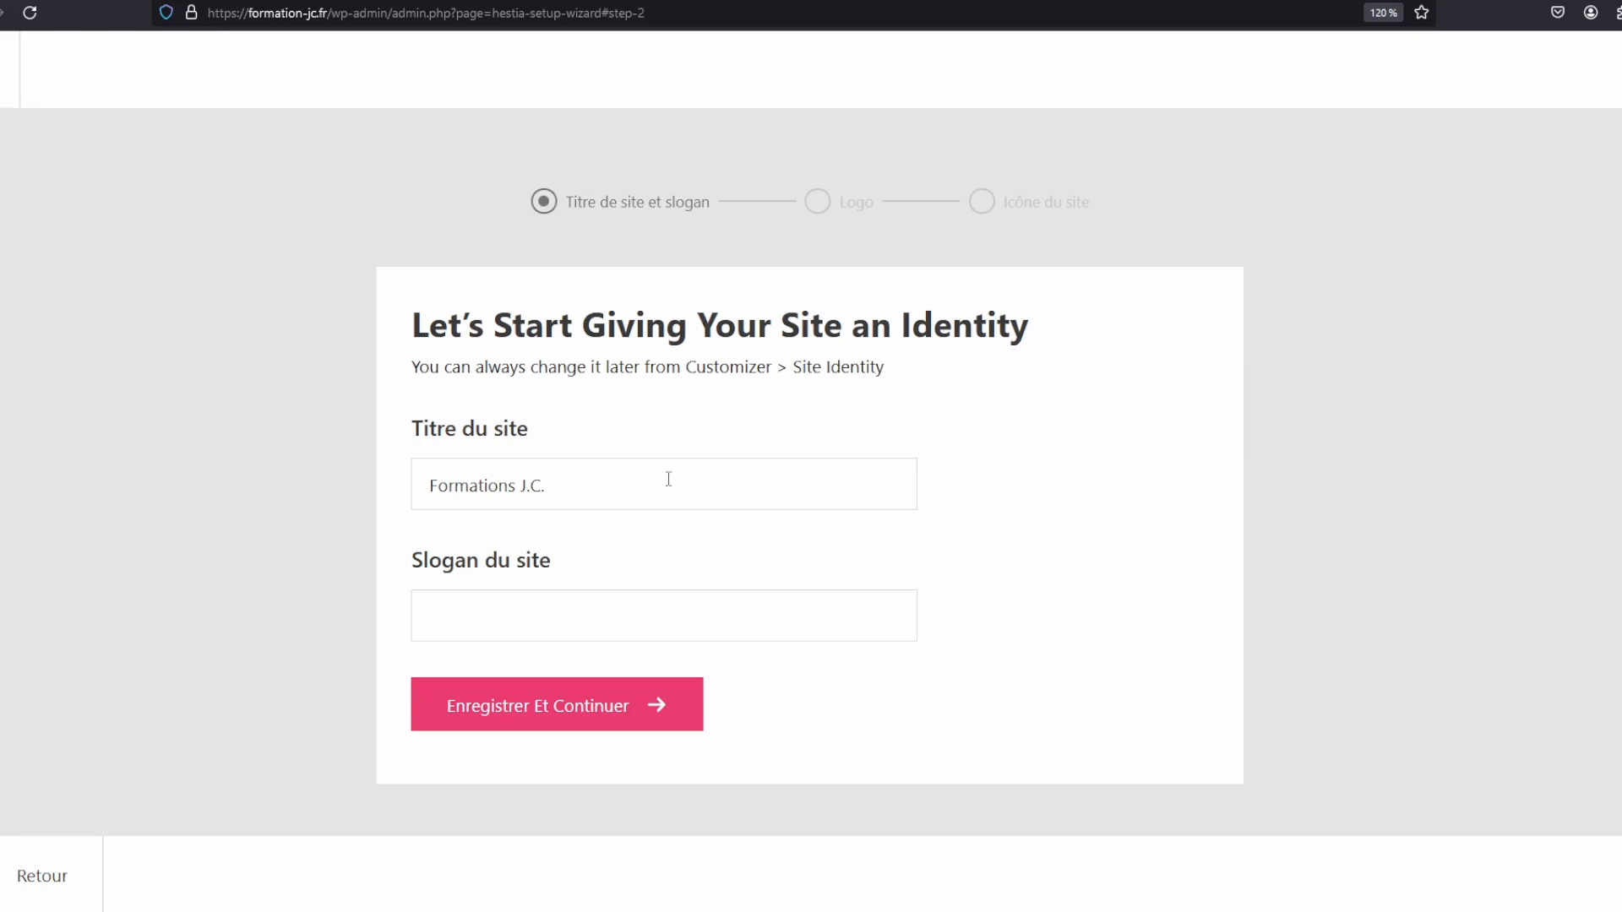
Set the site title to "Fleurs de Chine" and the slogan to "Des fleurs, des couleurs", and save them
left_click_drag(668, 479, 375, 469)
left_click_drag(561, 477, 359, 466)
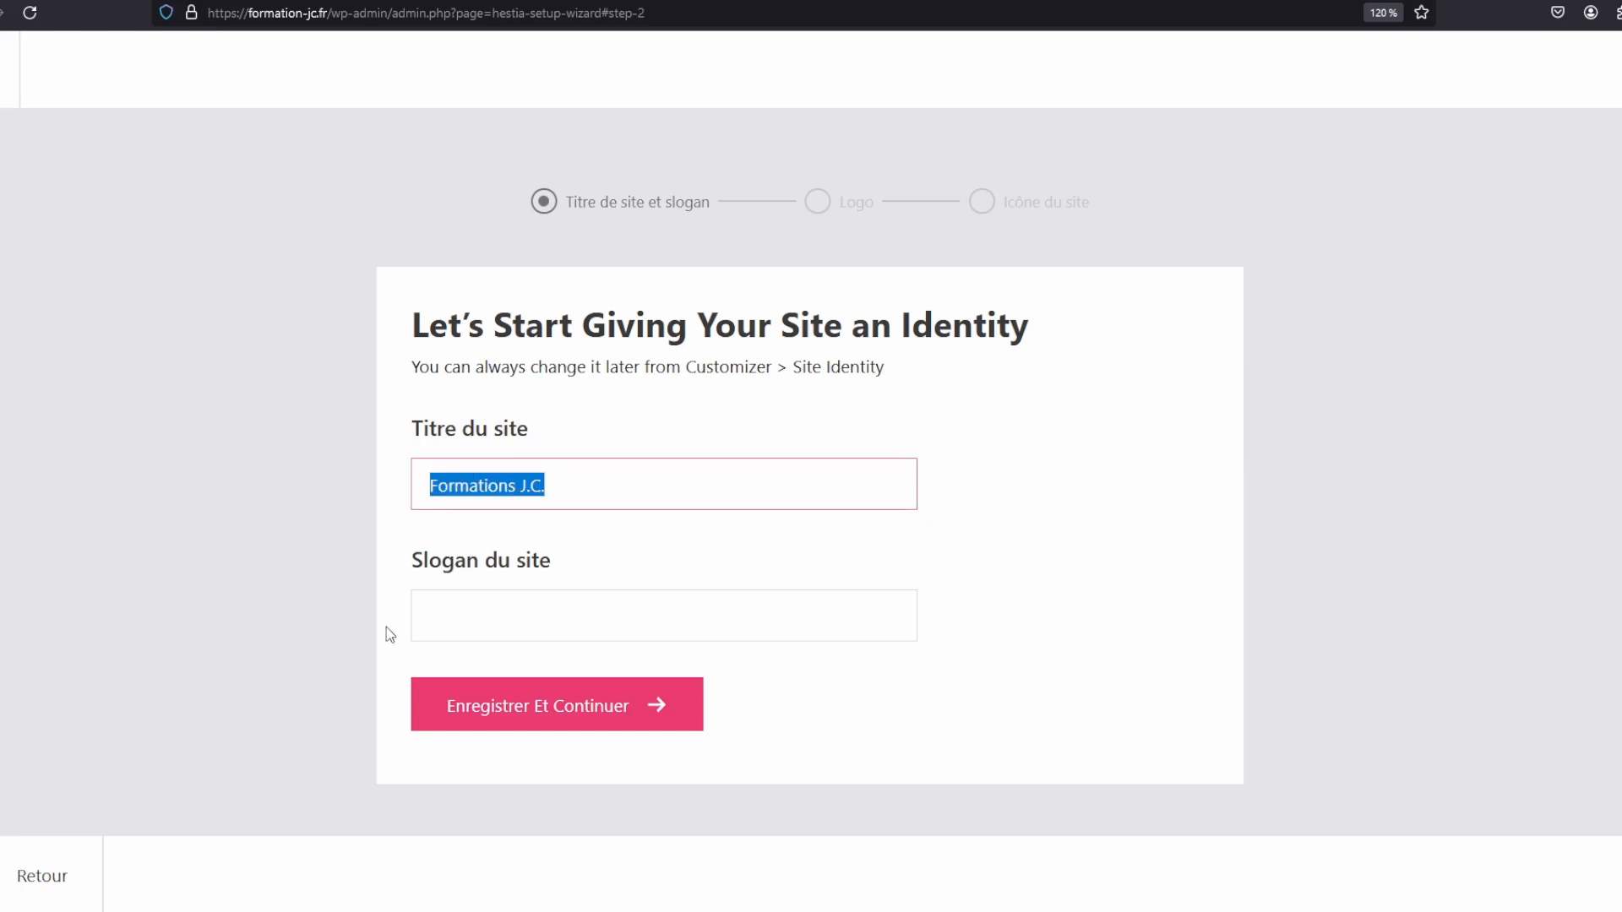
type("L")
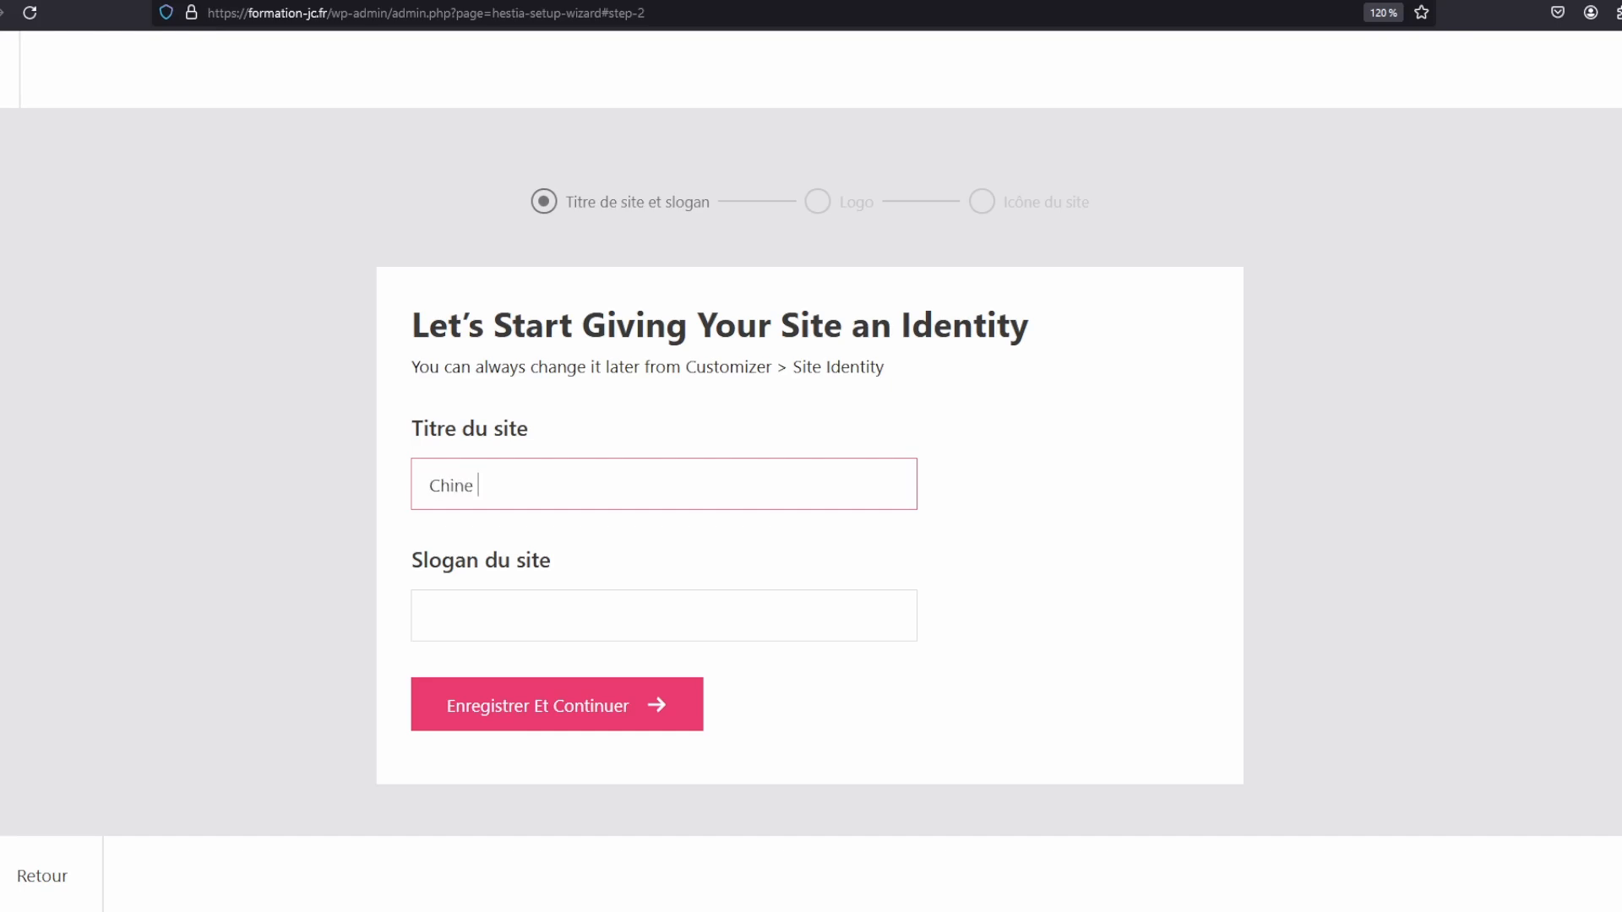
double_click(455, 487)
type("Fleurs de")
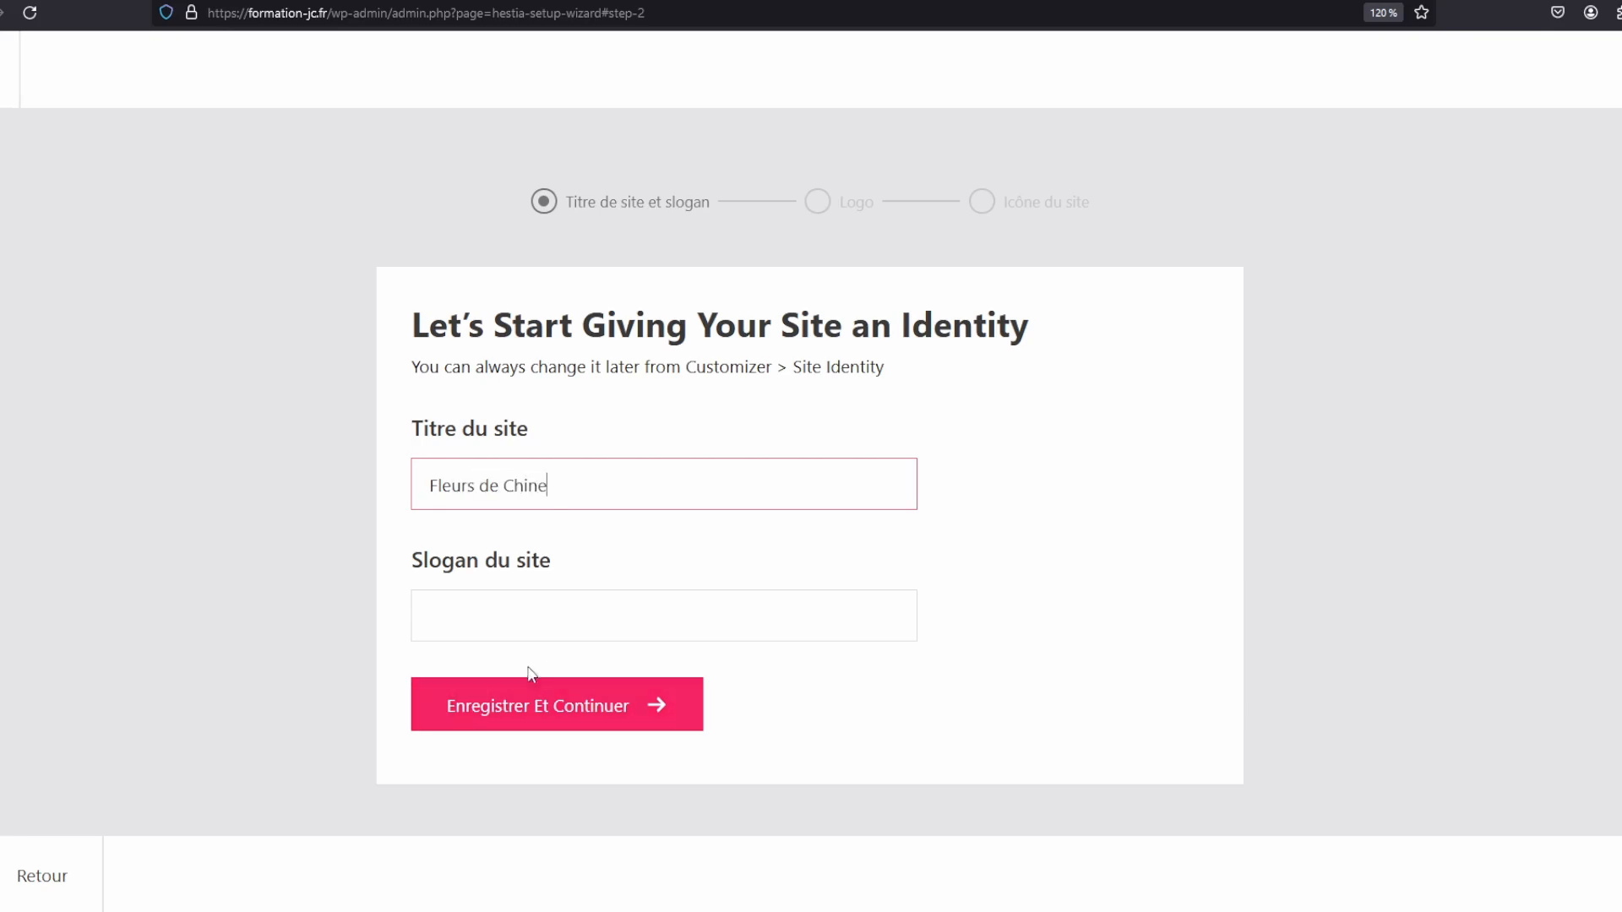
left_click(683, 594)
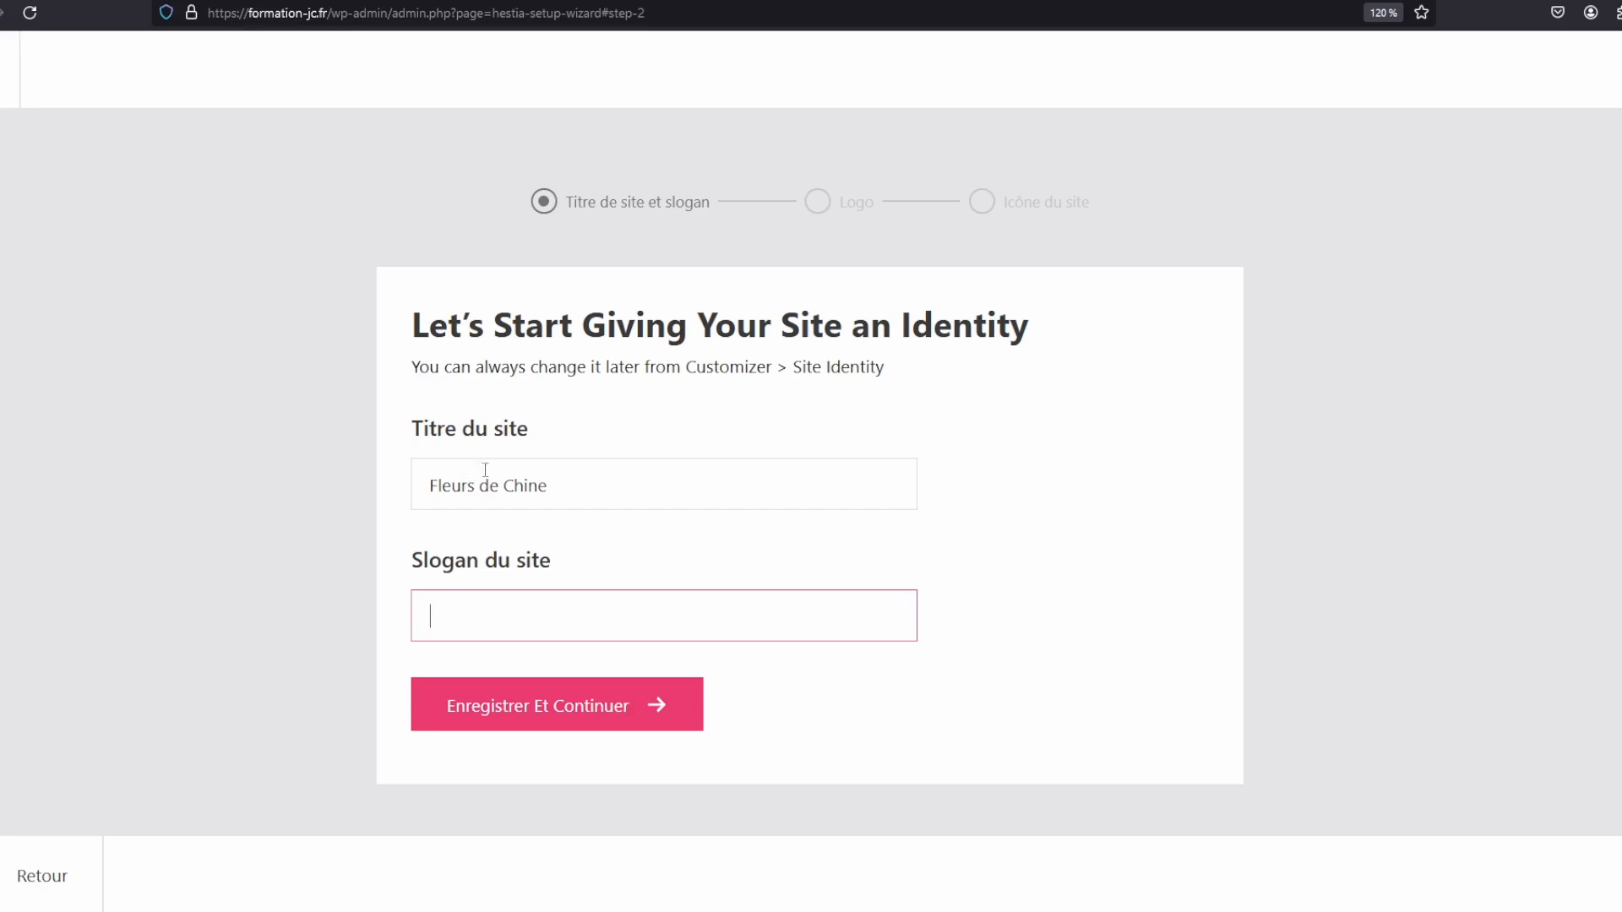
type("Des fleurs, des couleurs")
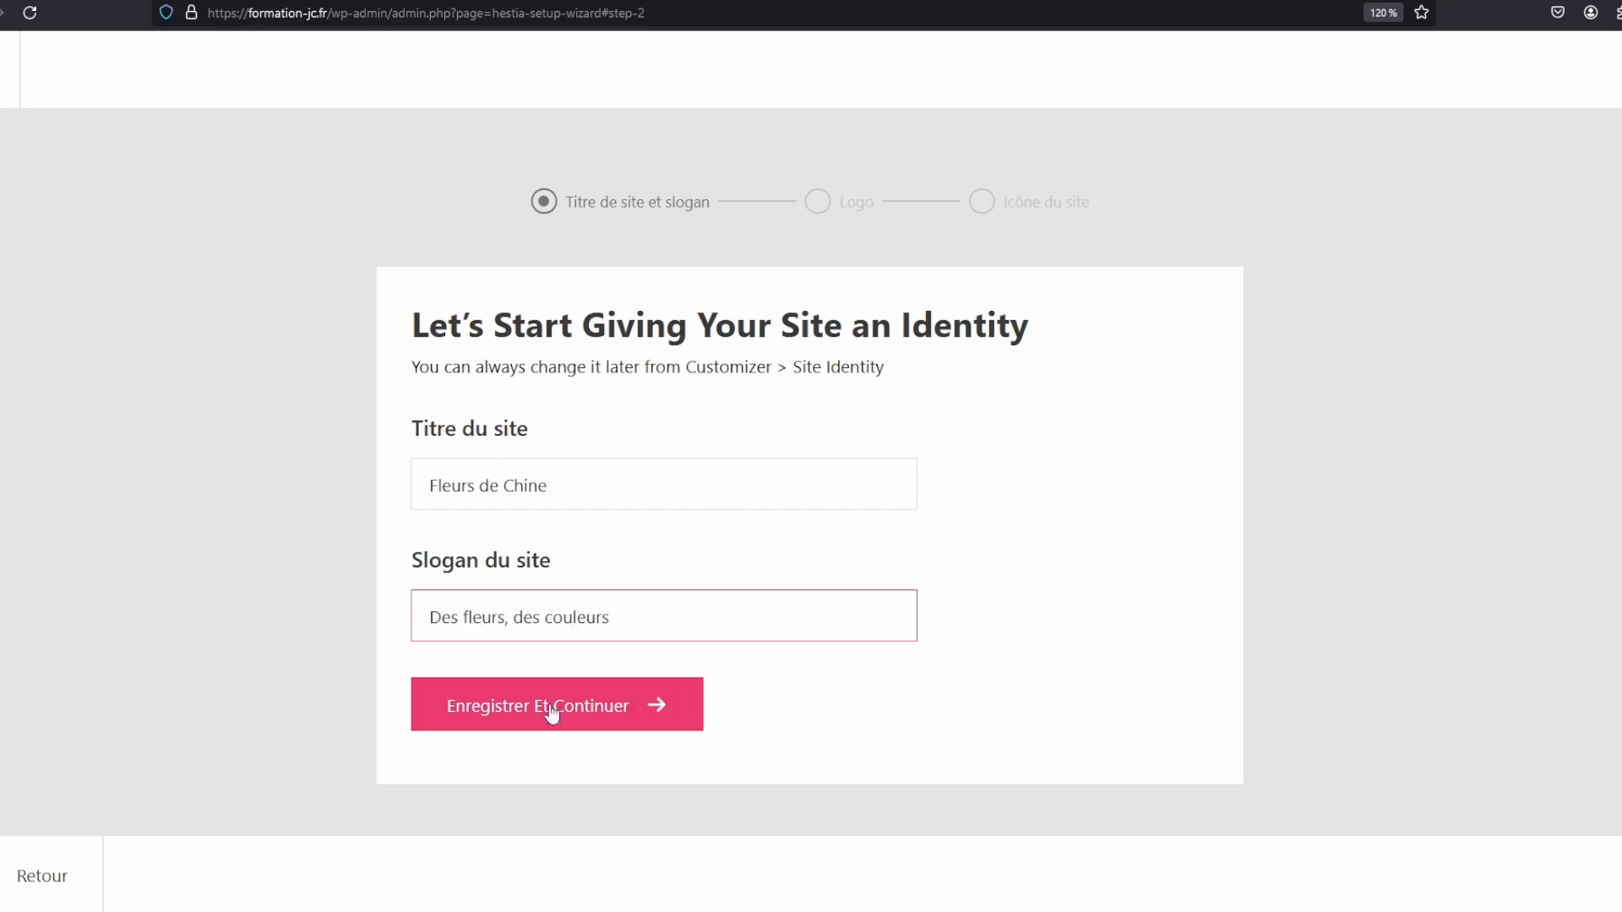
left_click(552, 712)
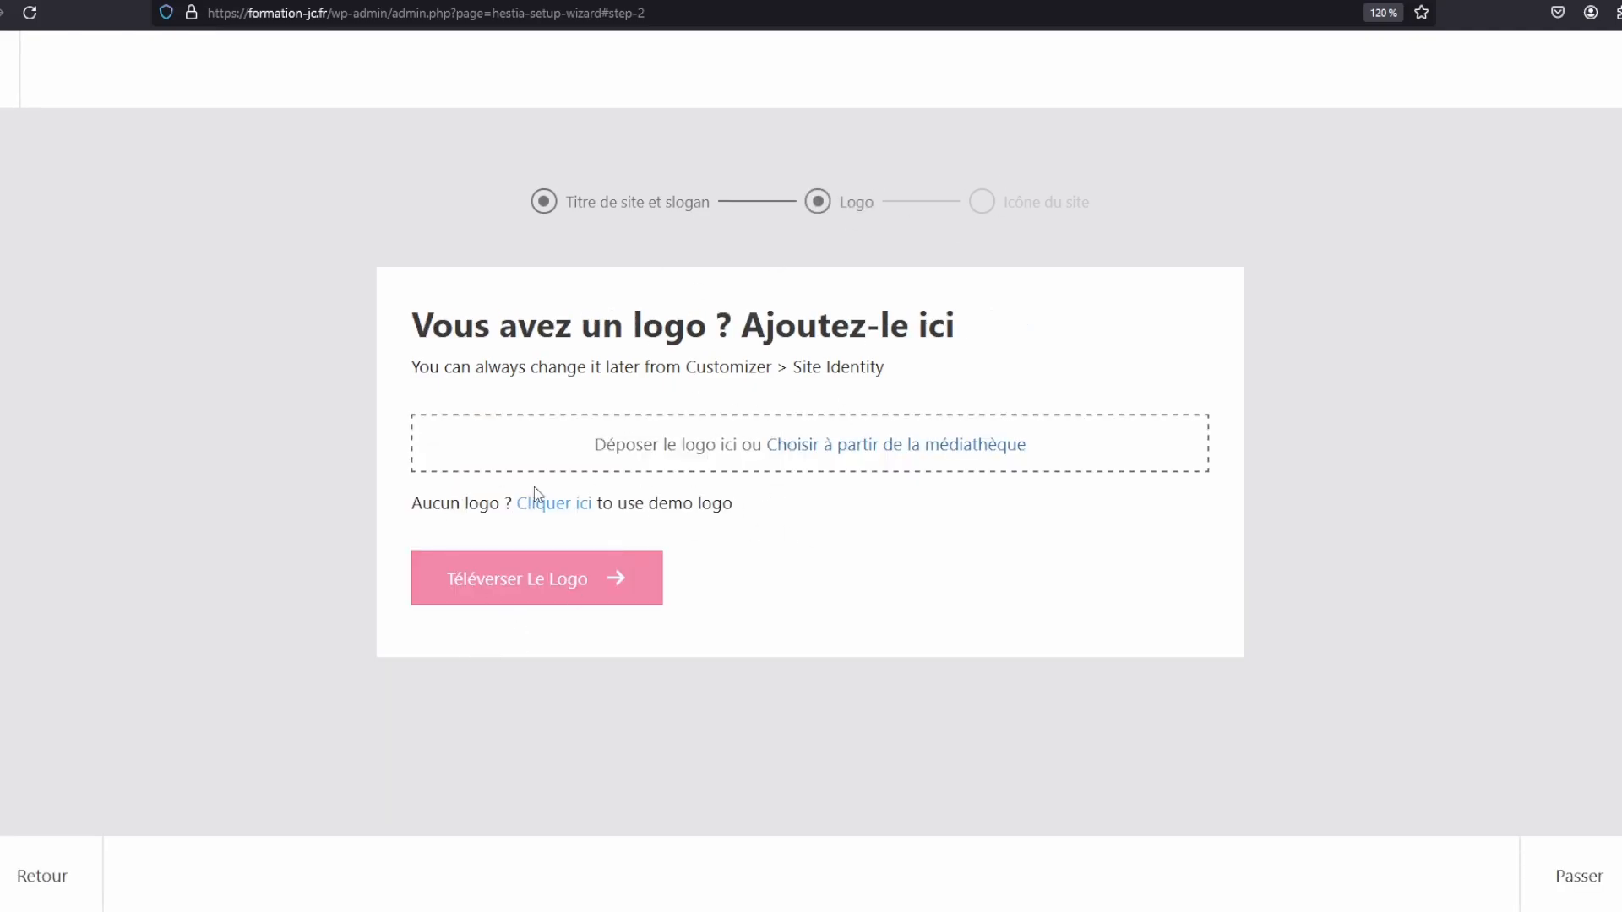
Use Hestia's demo logo and demo site icon for the site and continue the setup
left_click(553, 505)
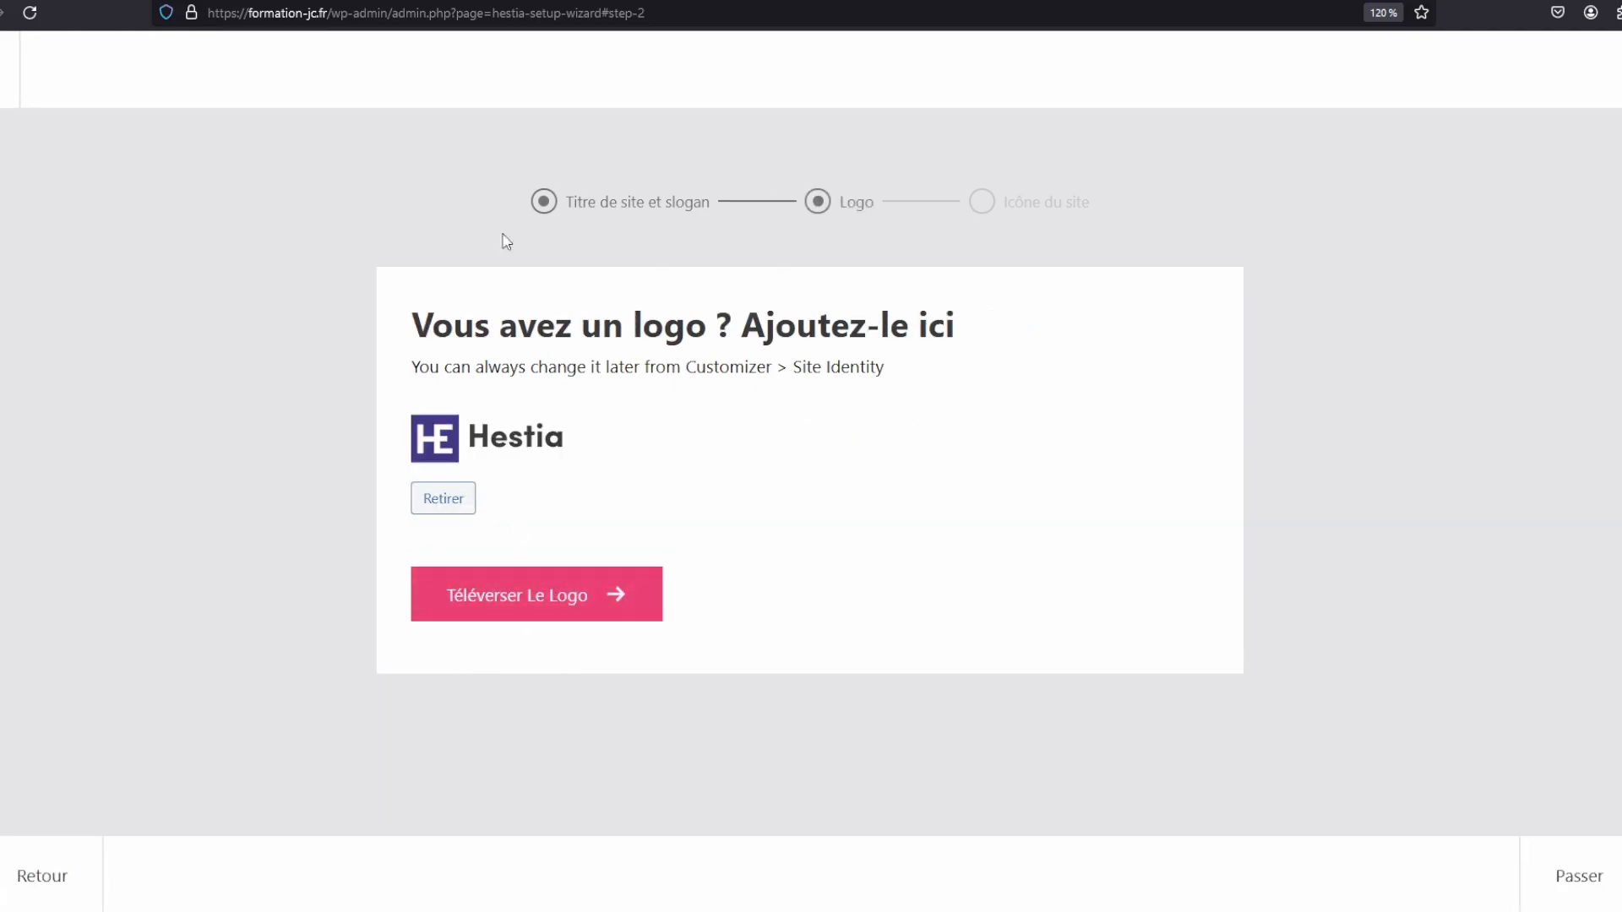
left_click(489, 597)
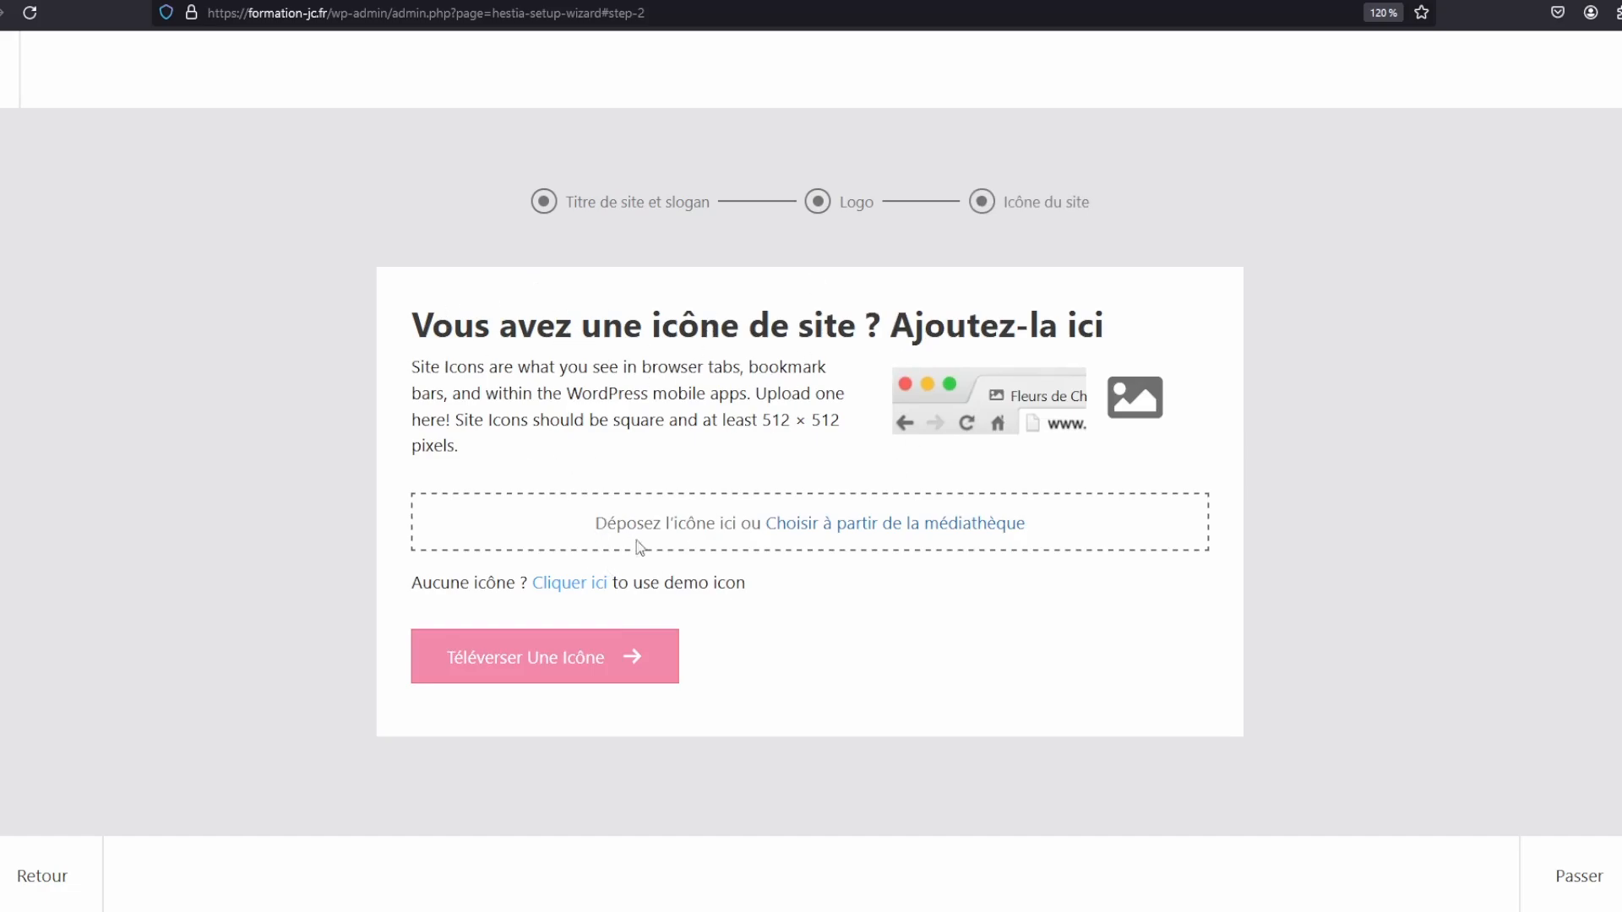
left_click(564, 584)
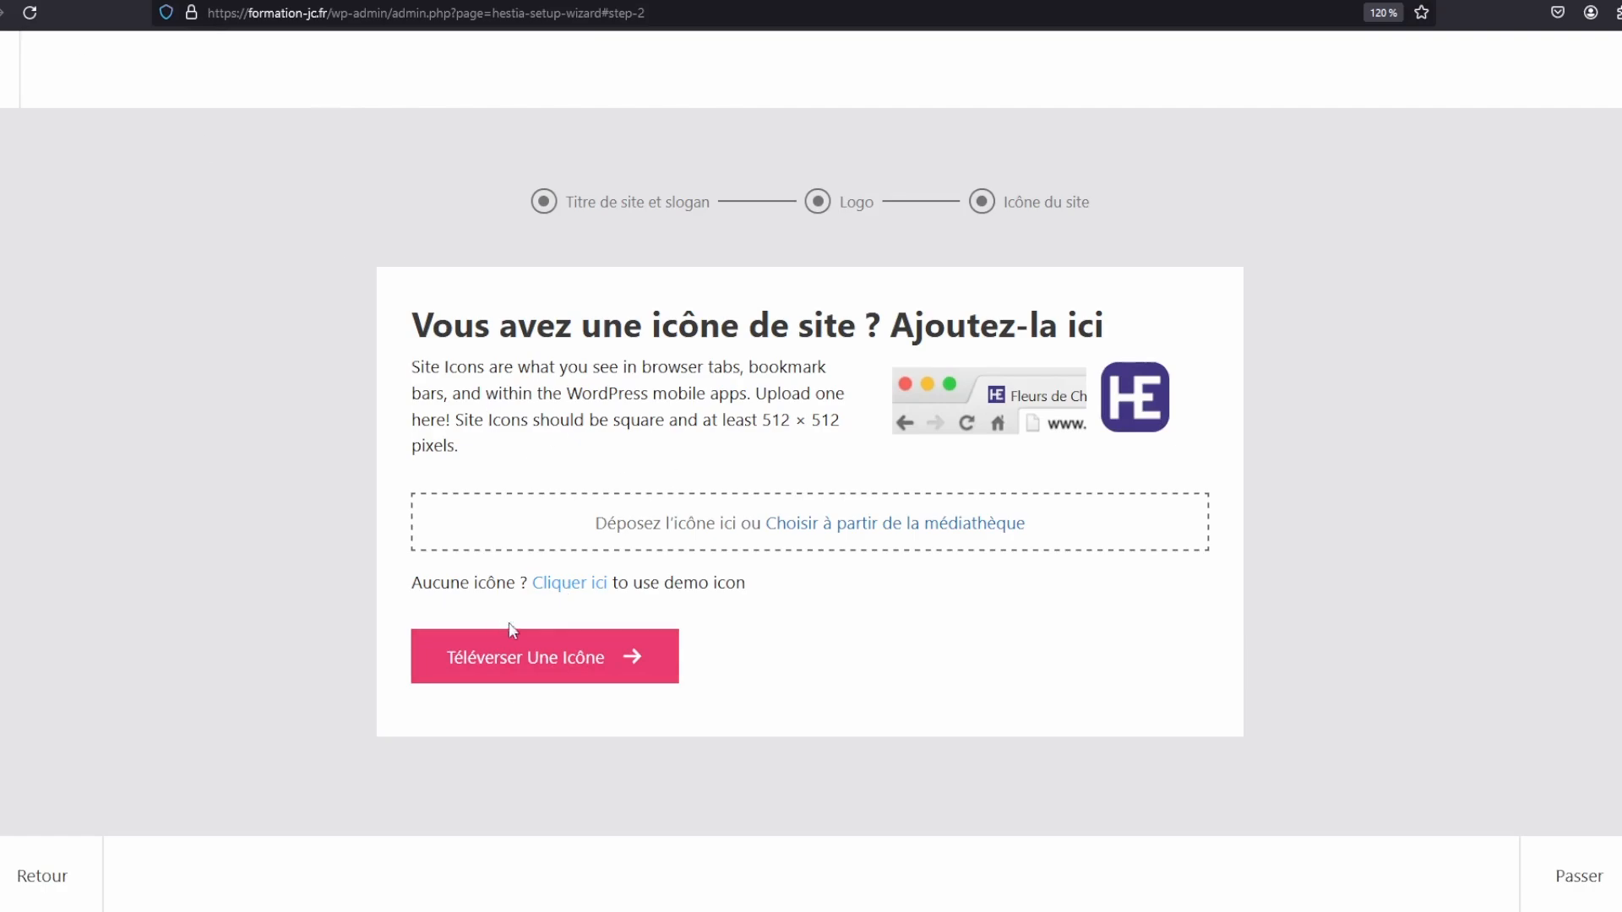
left_click(543, 660)
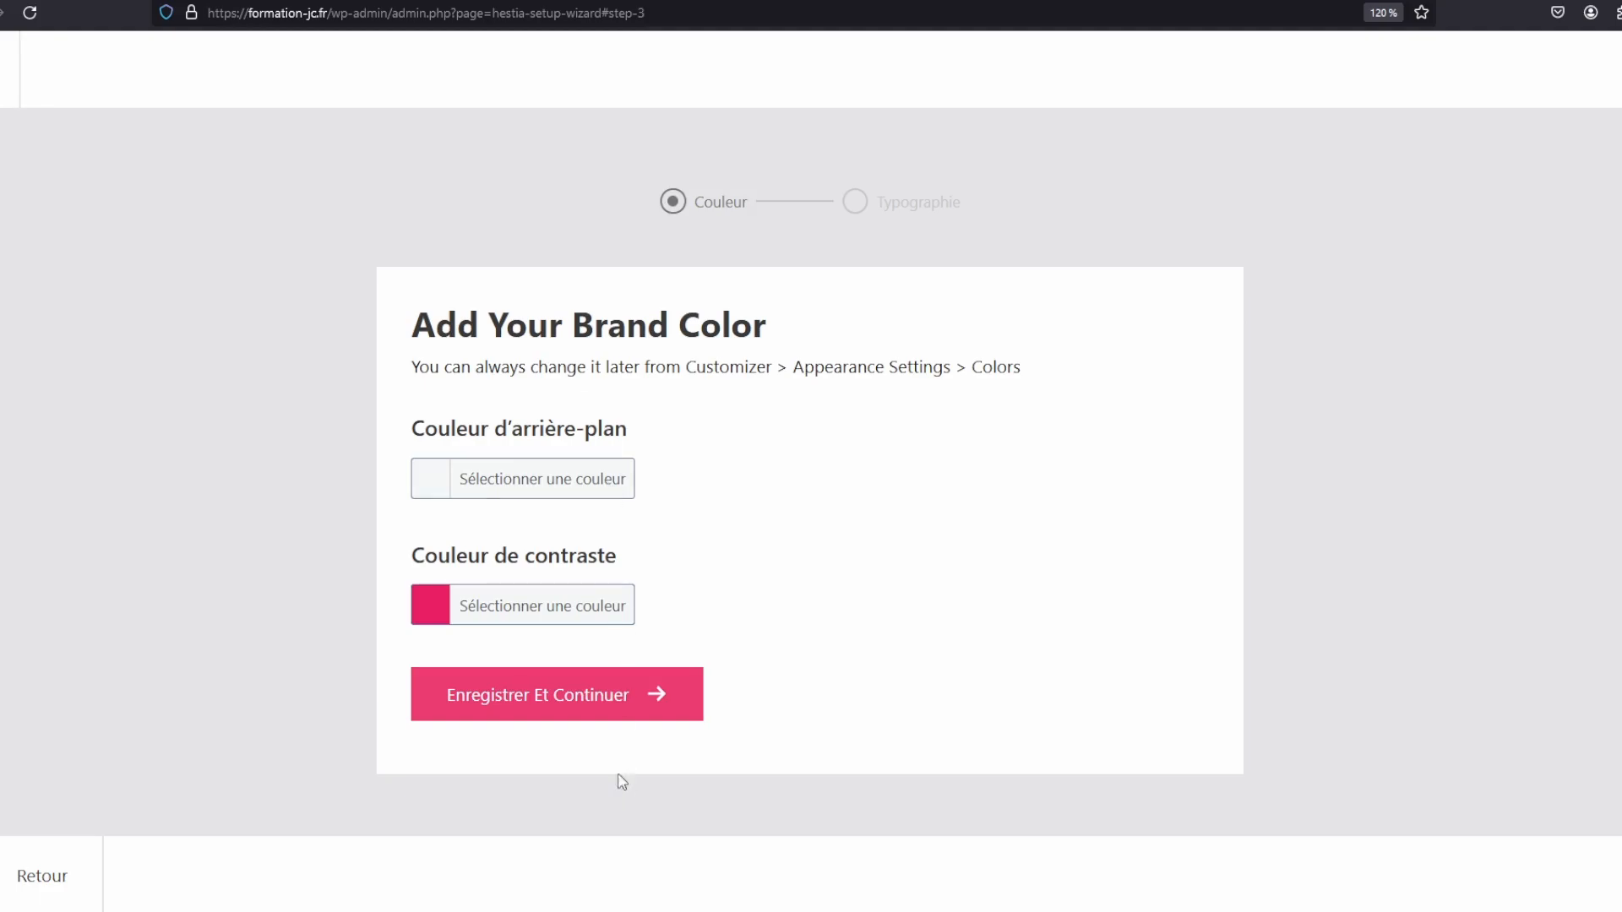
Save the default brand colours, look through the title fonts, and keep "Par défaut" for the title and body fonts
left_click(578, 705)
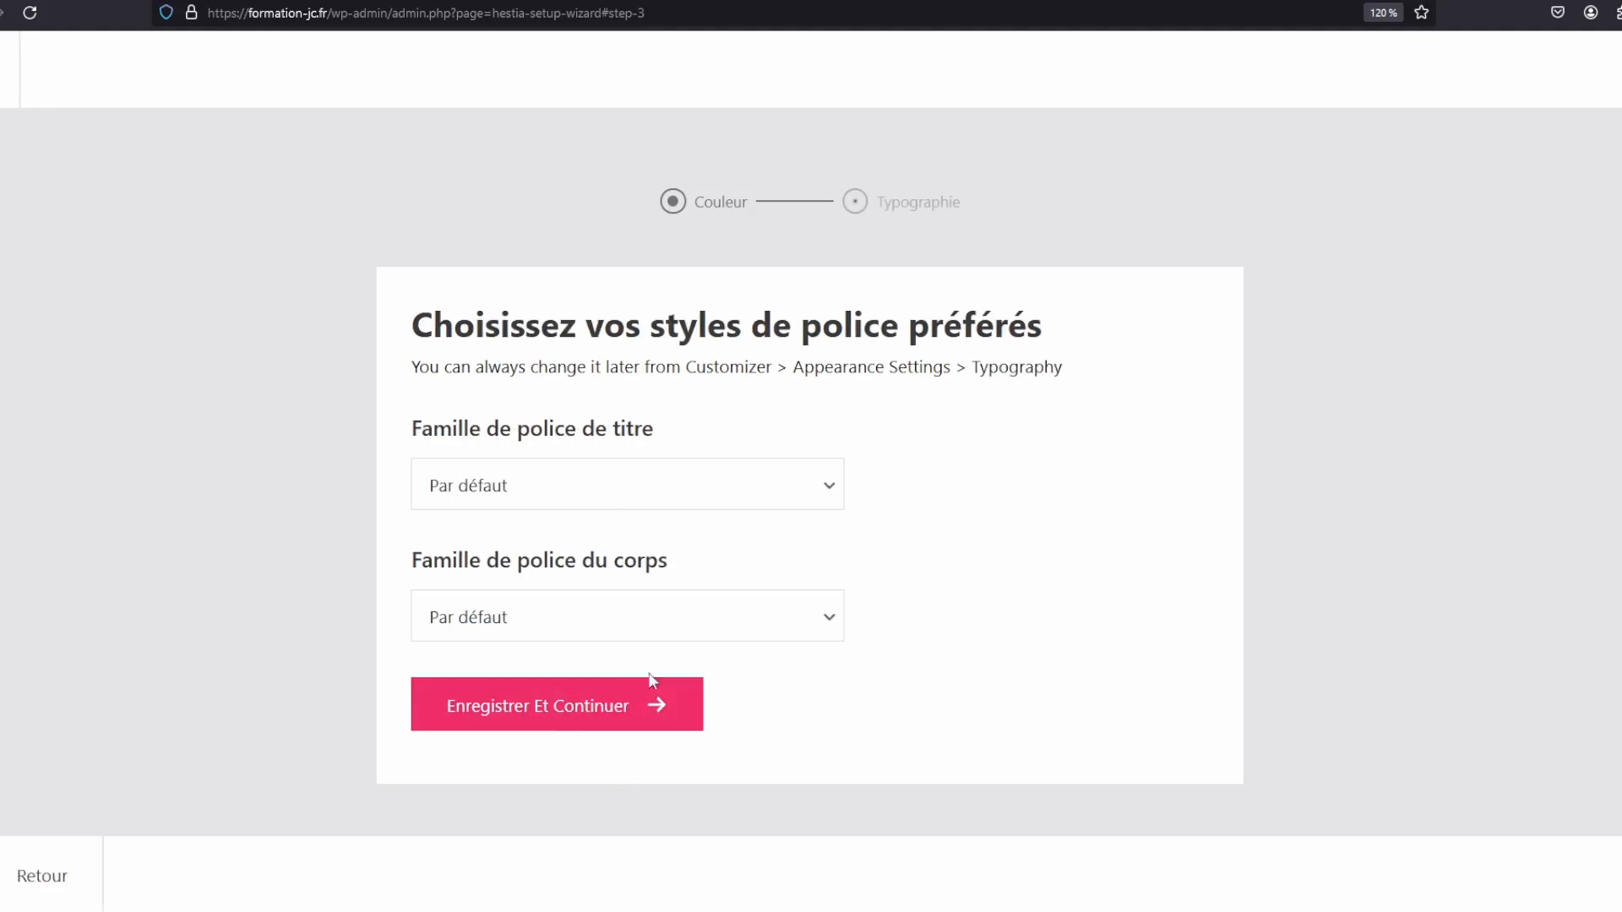
left_click(657, 483)
scroll(710, 225, "down", 1)
left_click(960, 582)
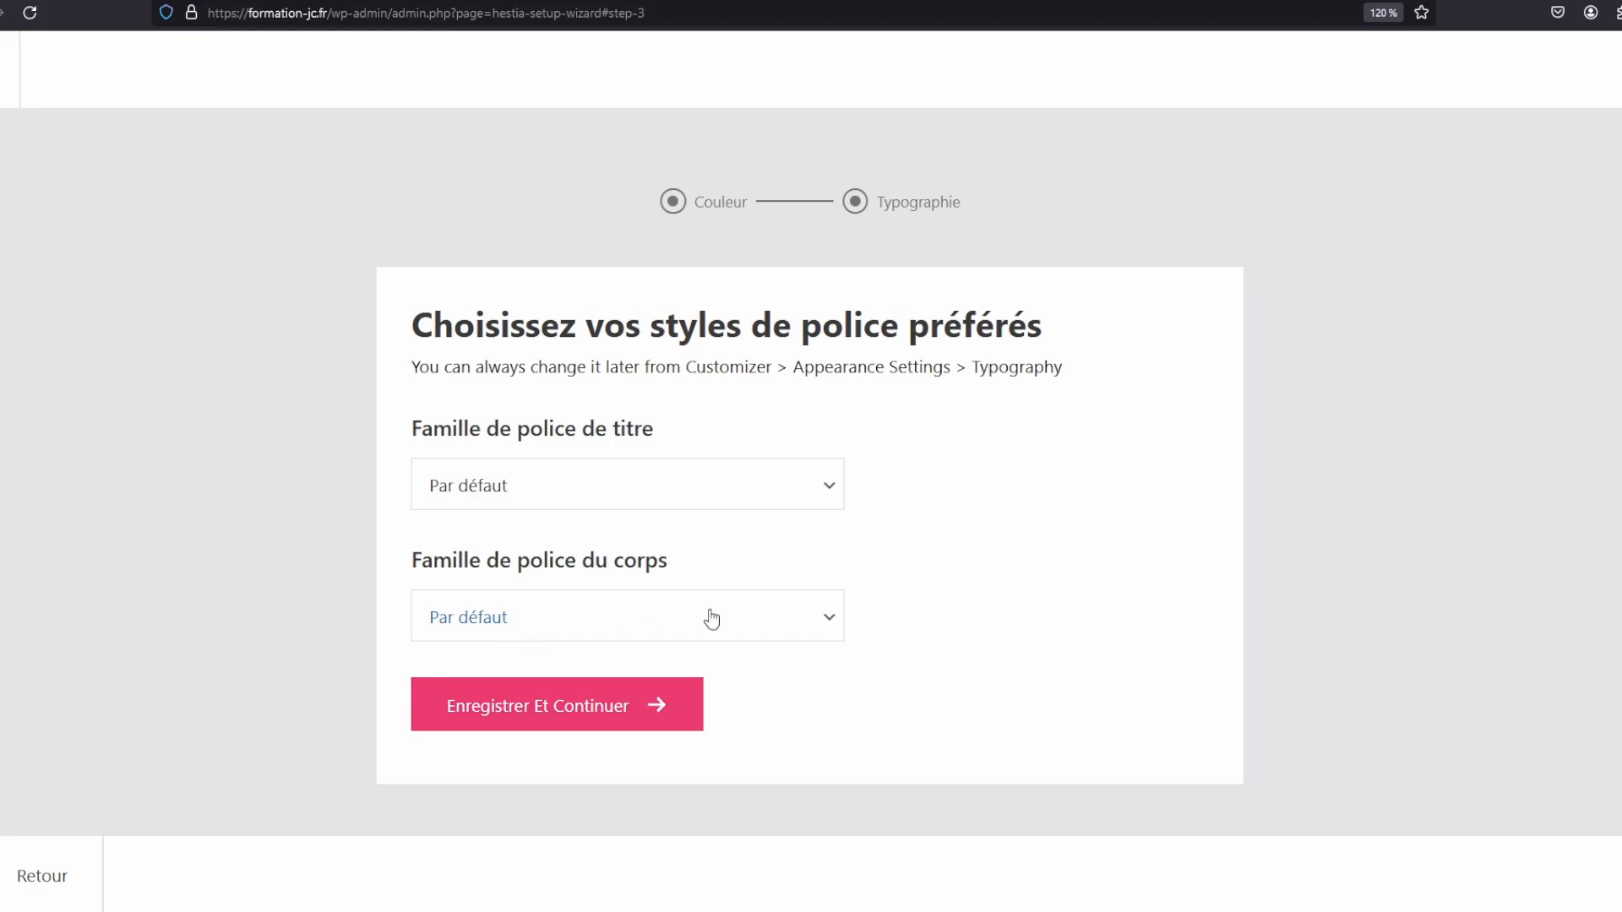
left_click(632, 705)
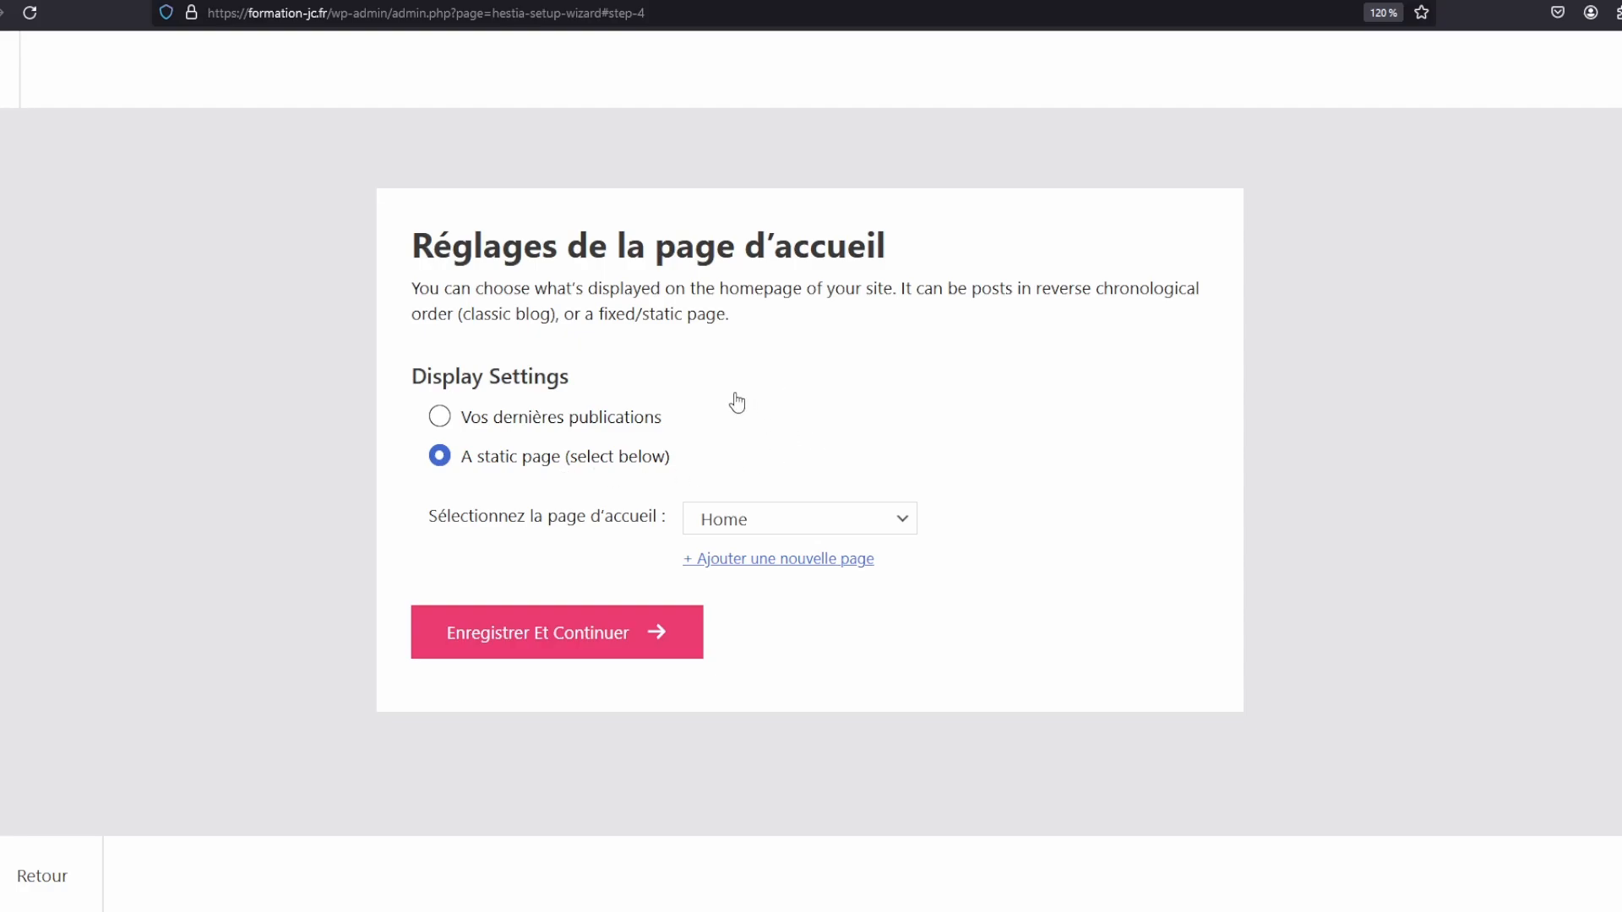
Keep the static page Home as the site's home page and save the setting
left_click(500, 422)
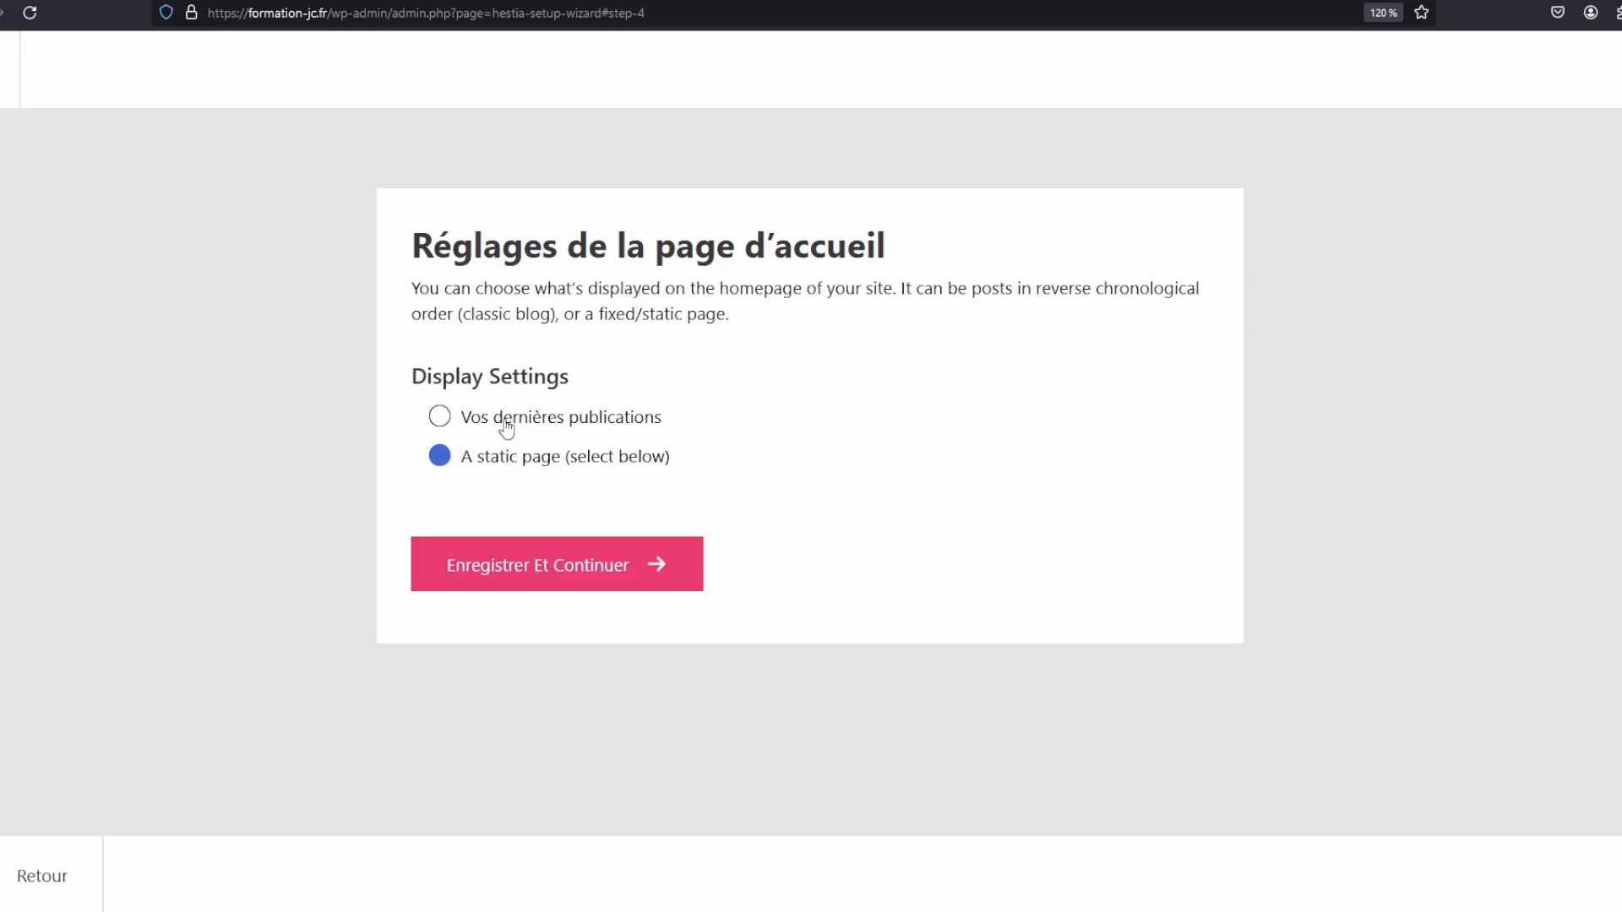
left_click(440, 456)
left_click(531, 642)
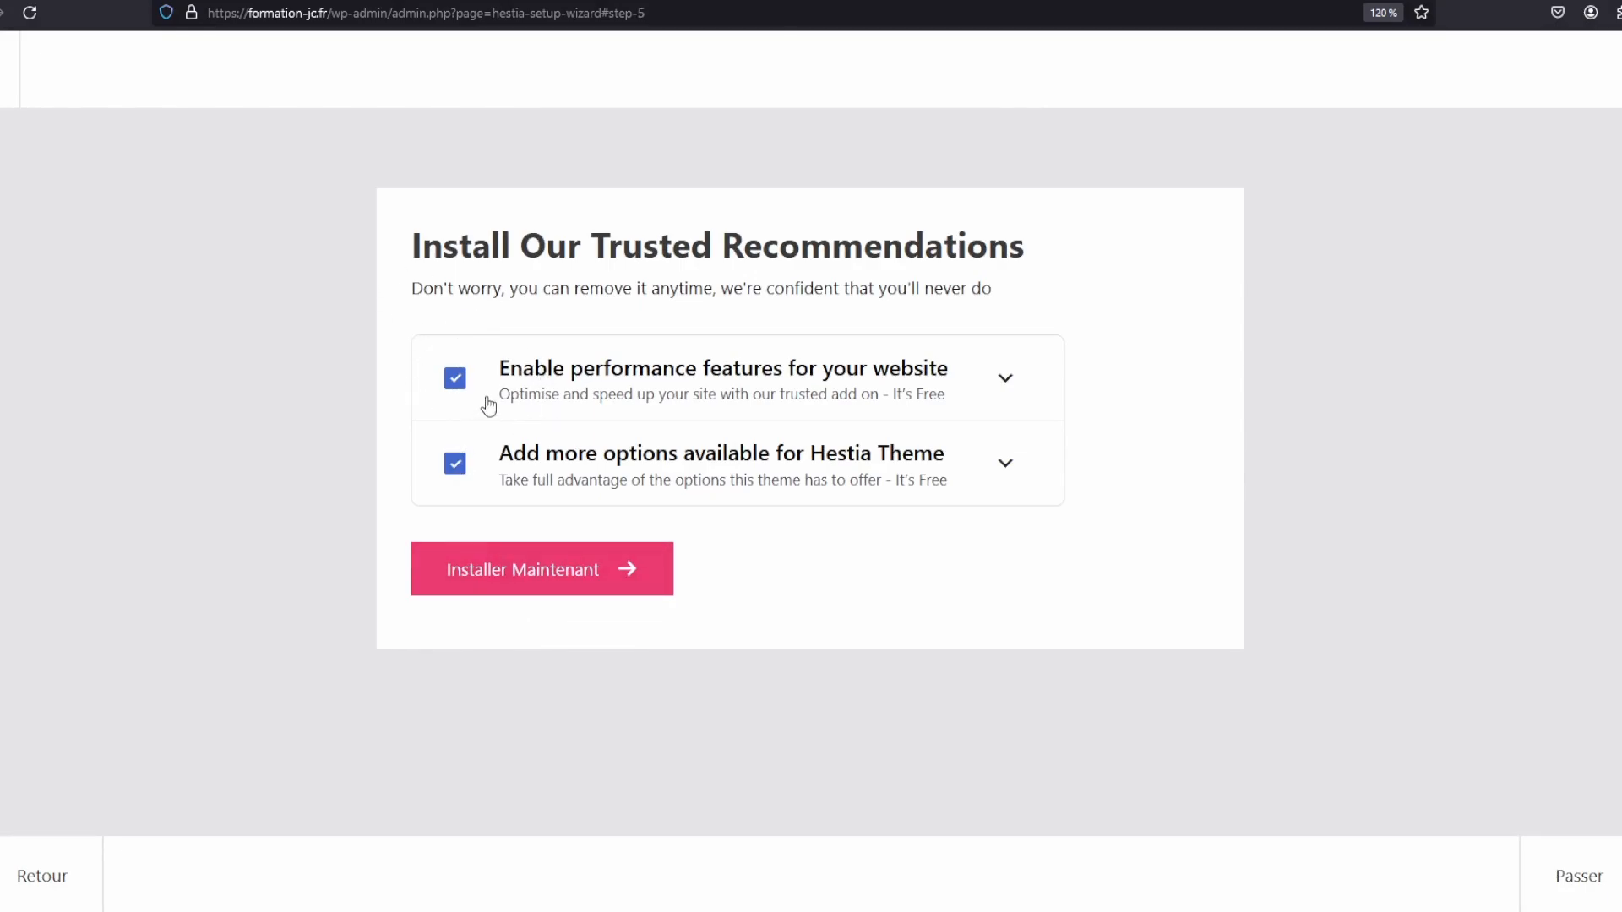
Exclude the performance features and install only the recommended add-on with more options for the Hestia theme
left_click(453, 390)
left_click(454, 463)
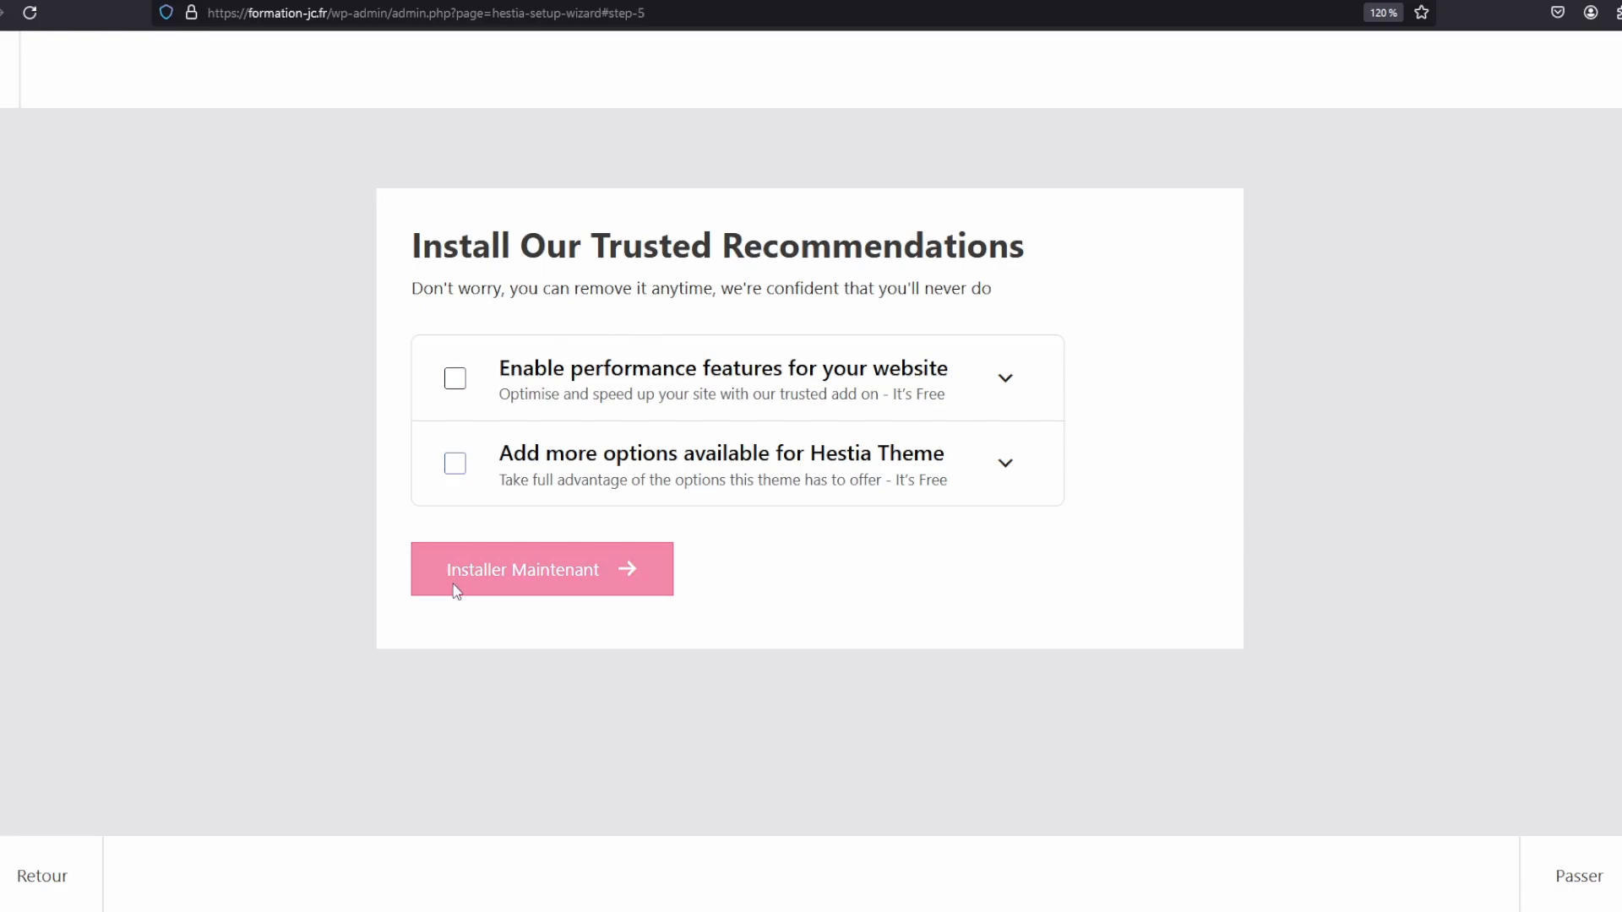
left_click(1021, 478)
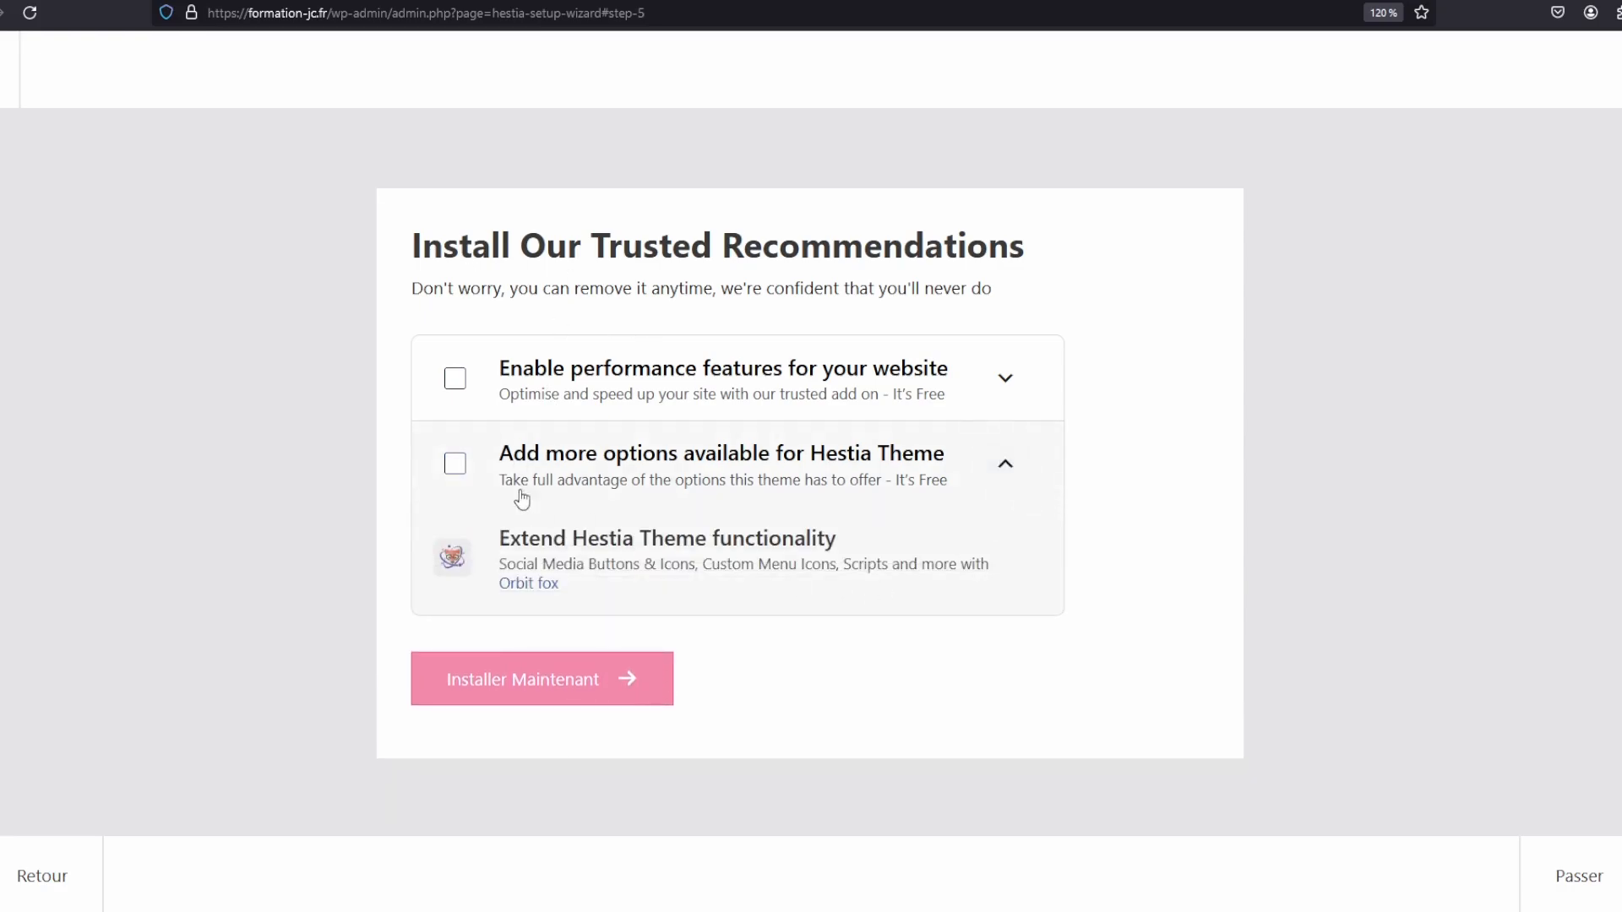
left_click(450, 462)
left_click(454, 463)
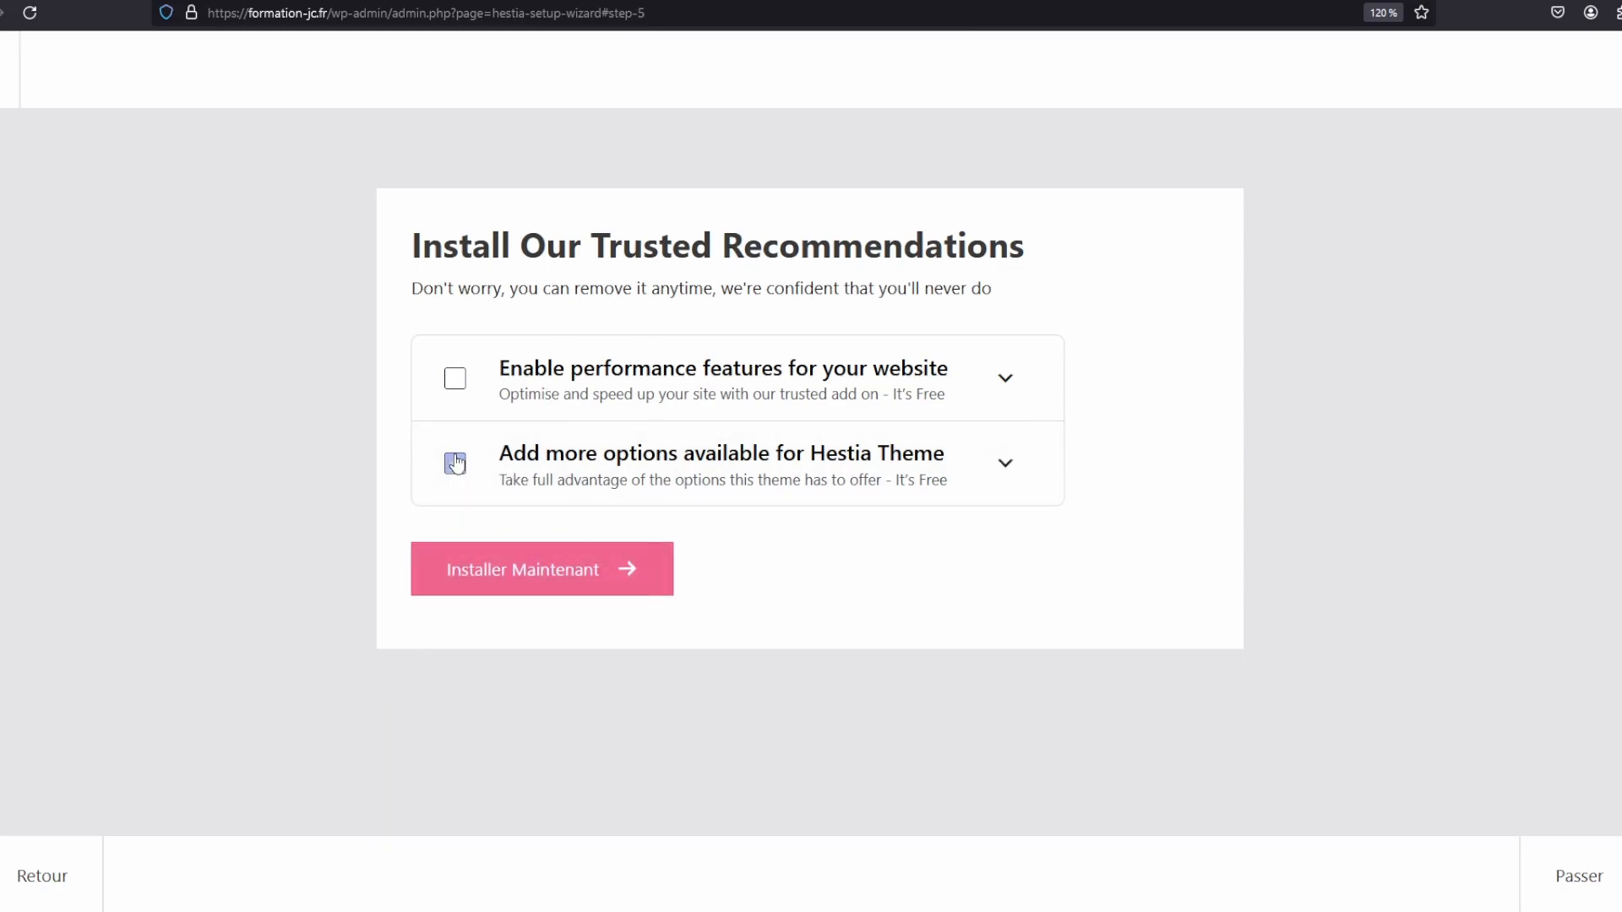
left_click(575, 586)
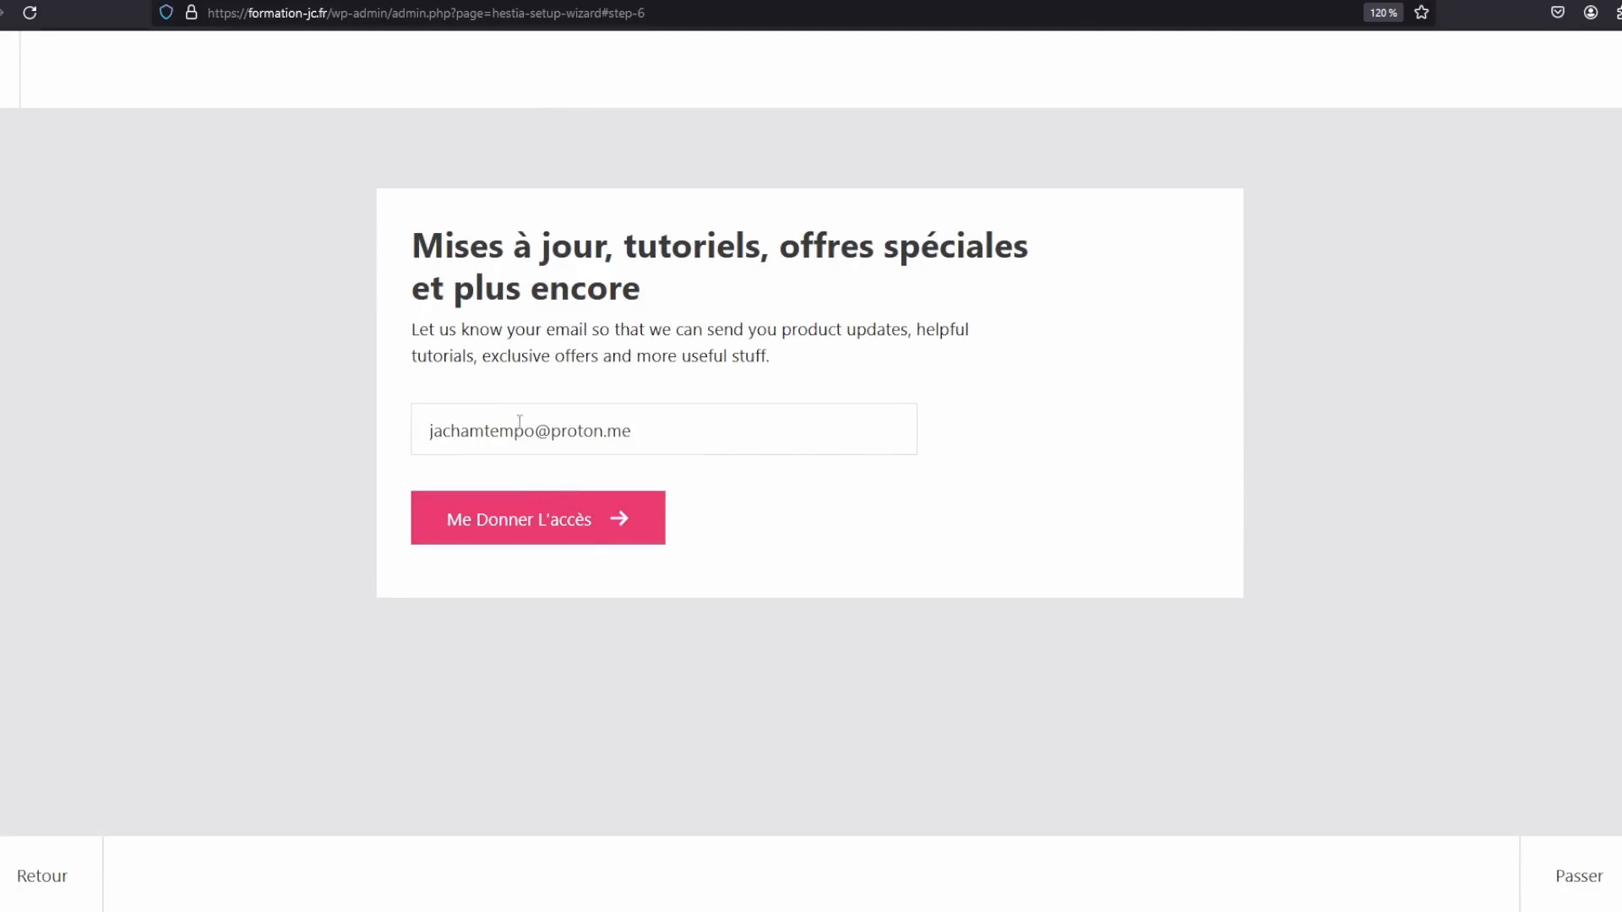
Submit the prefilled e-mail address for updates and leave the finished setup wizard for the dashboard
left_click(575, 522)
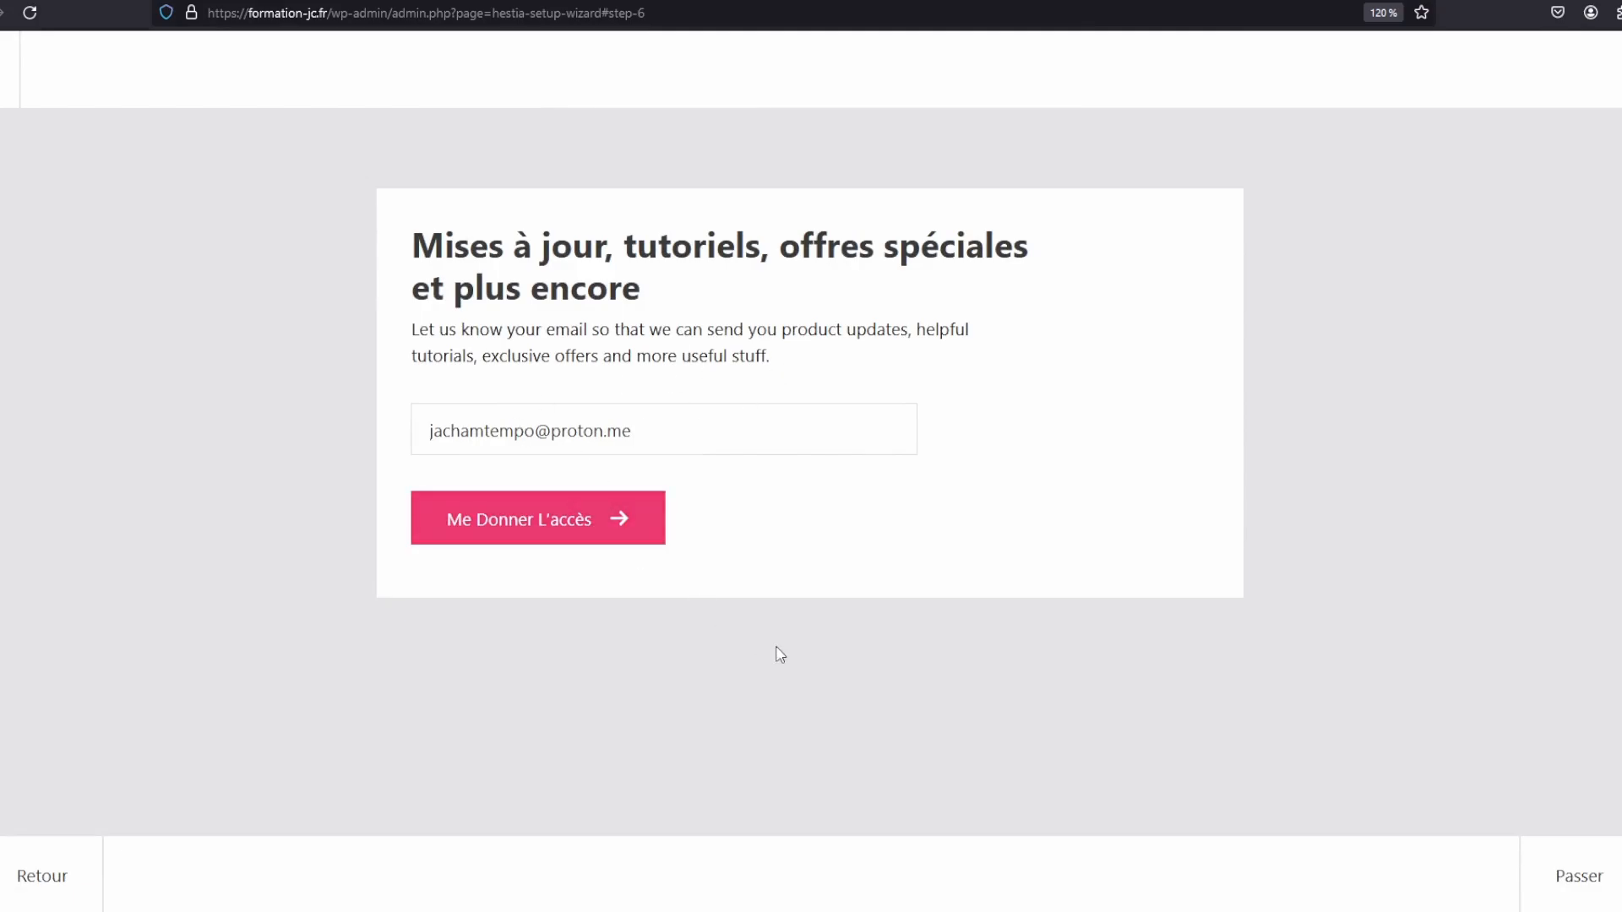
left_click(600, 539)
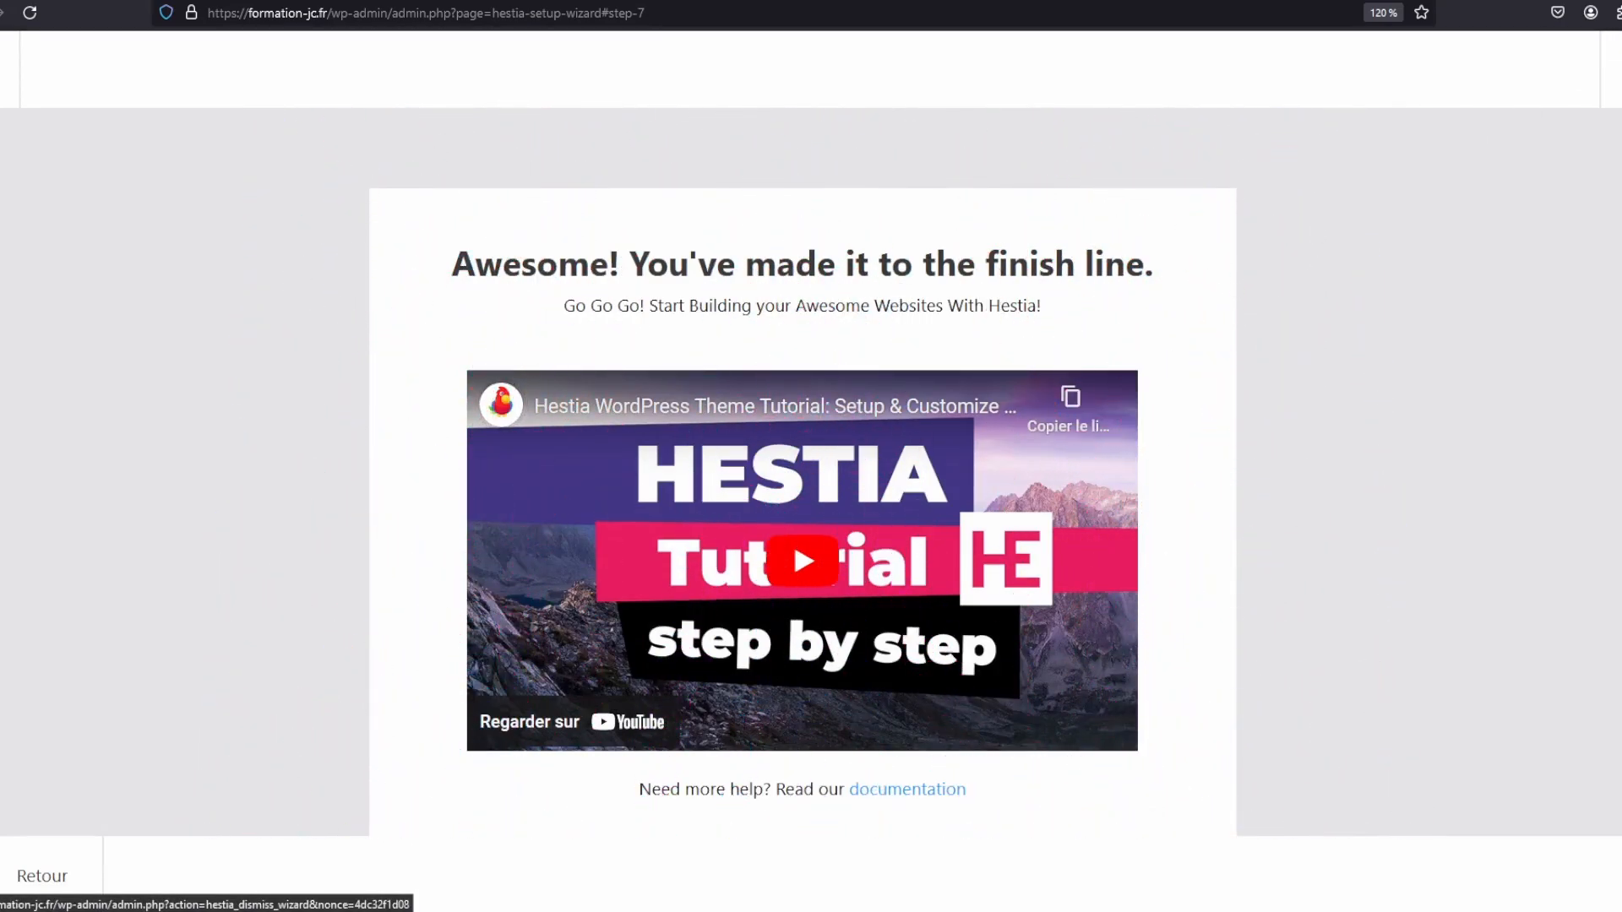
left_click(1617, 69)
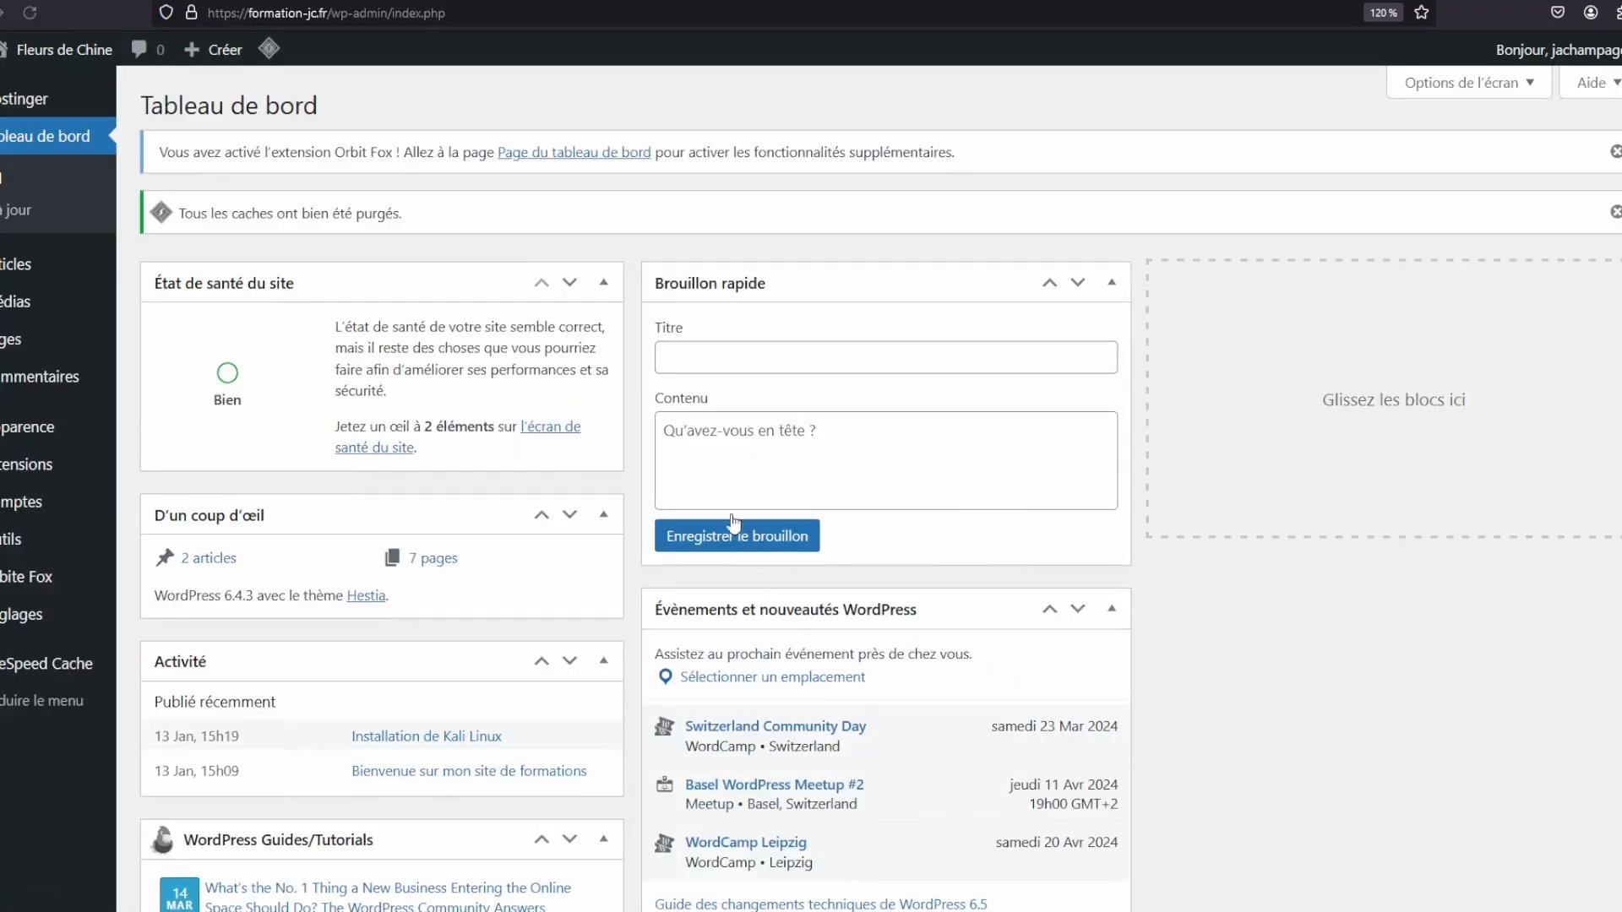
Open the Fleurs de Chine site in a new browser tab and switch to it
mouse_move(59, 50)
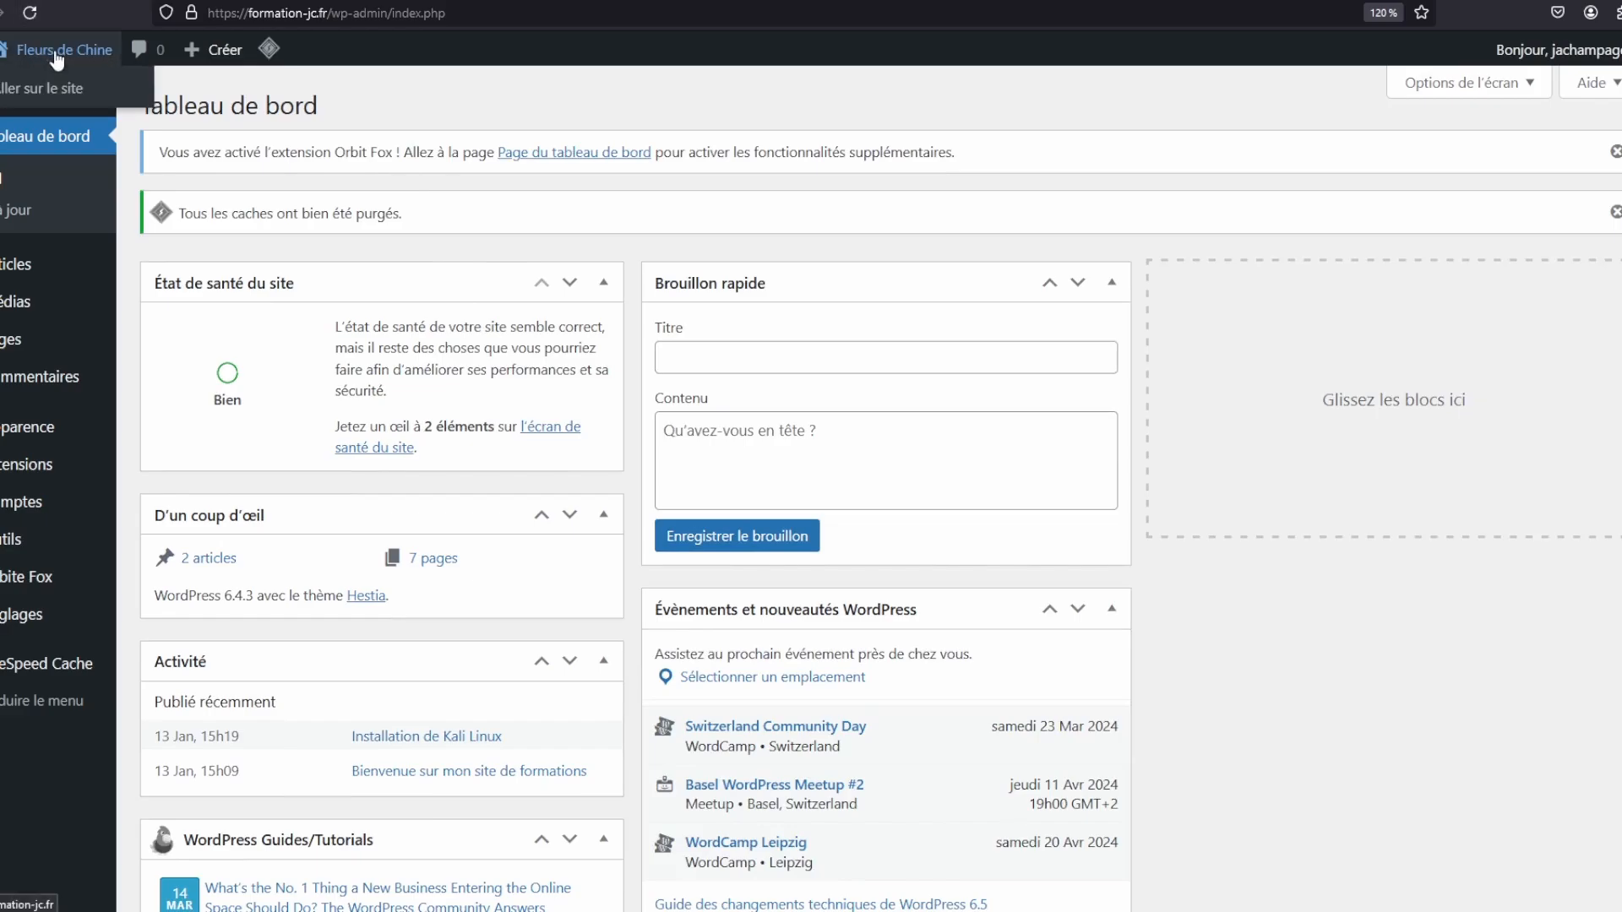
right_click(55, 88)
left_click(71, 99)
left_click(312, 1)
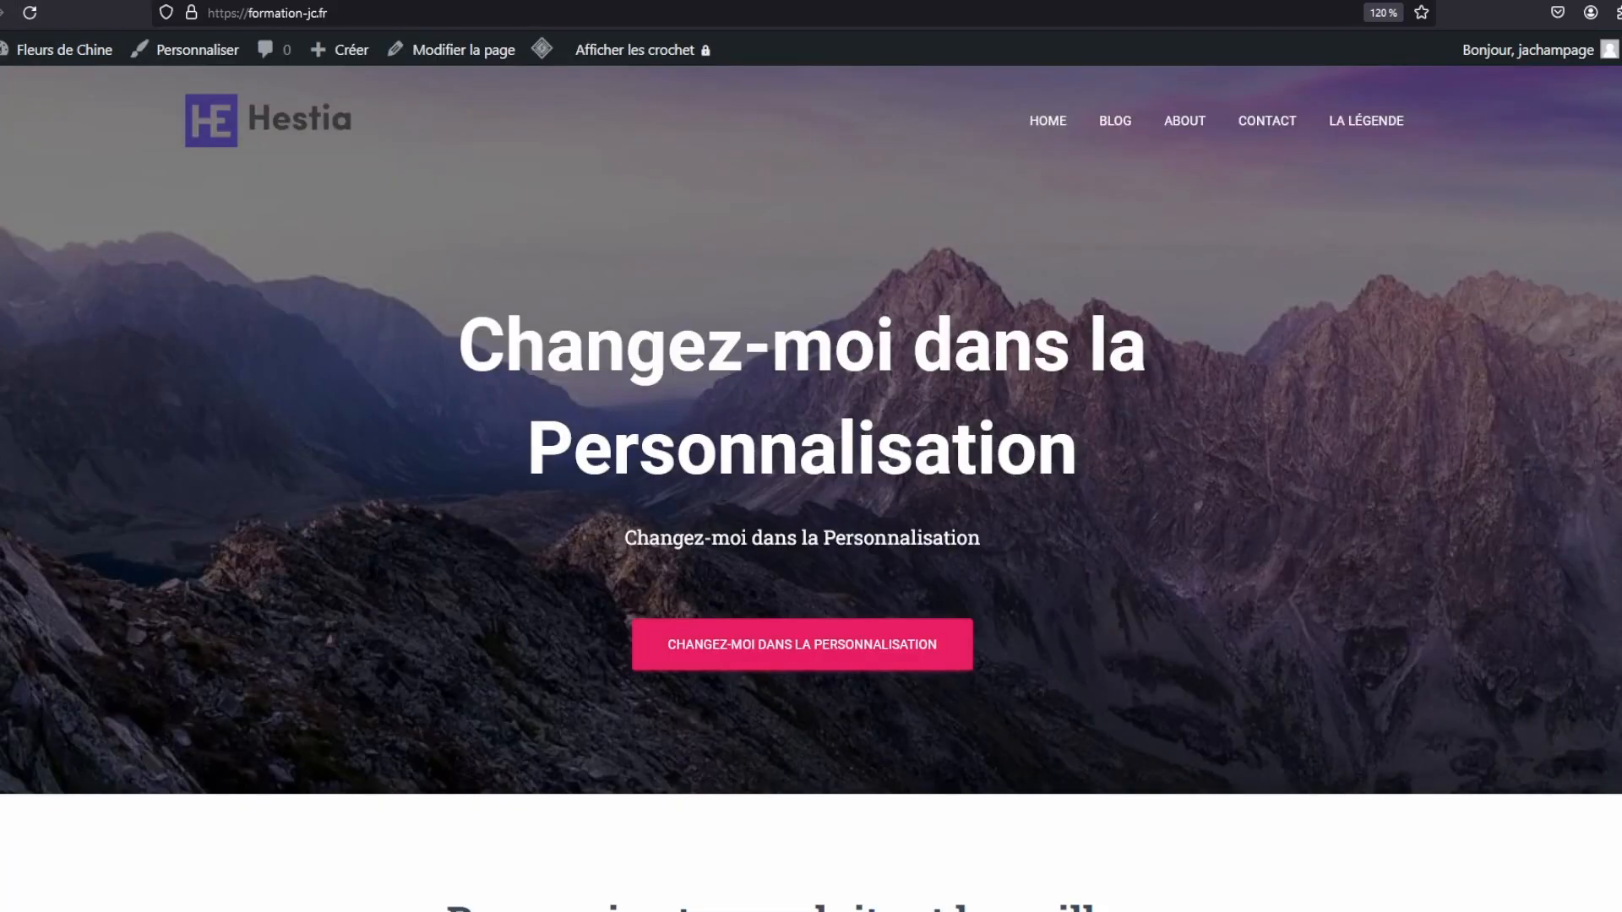
Look over the Hestia home page from the banner through the team, testimonial and blog sections to the contact section and footer
scroll(1492, 438, "down", 15)
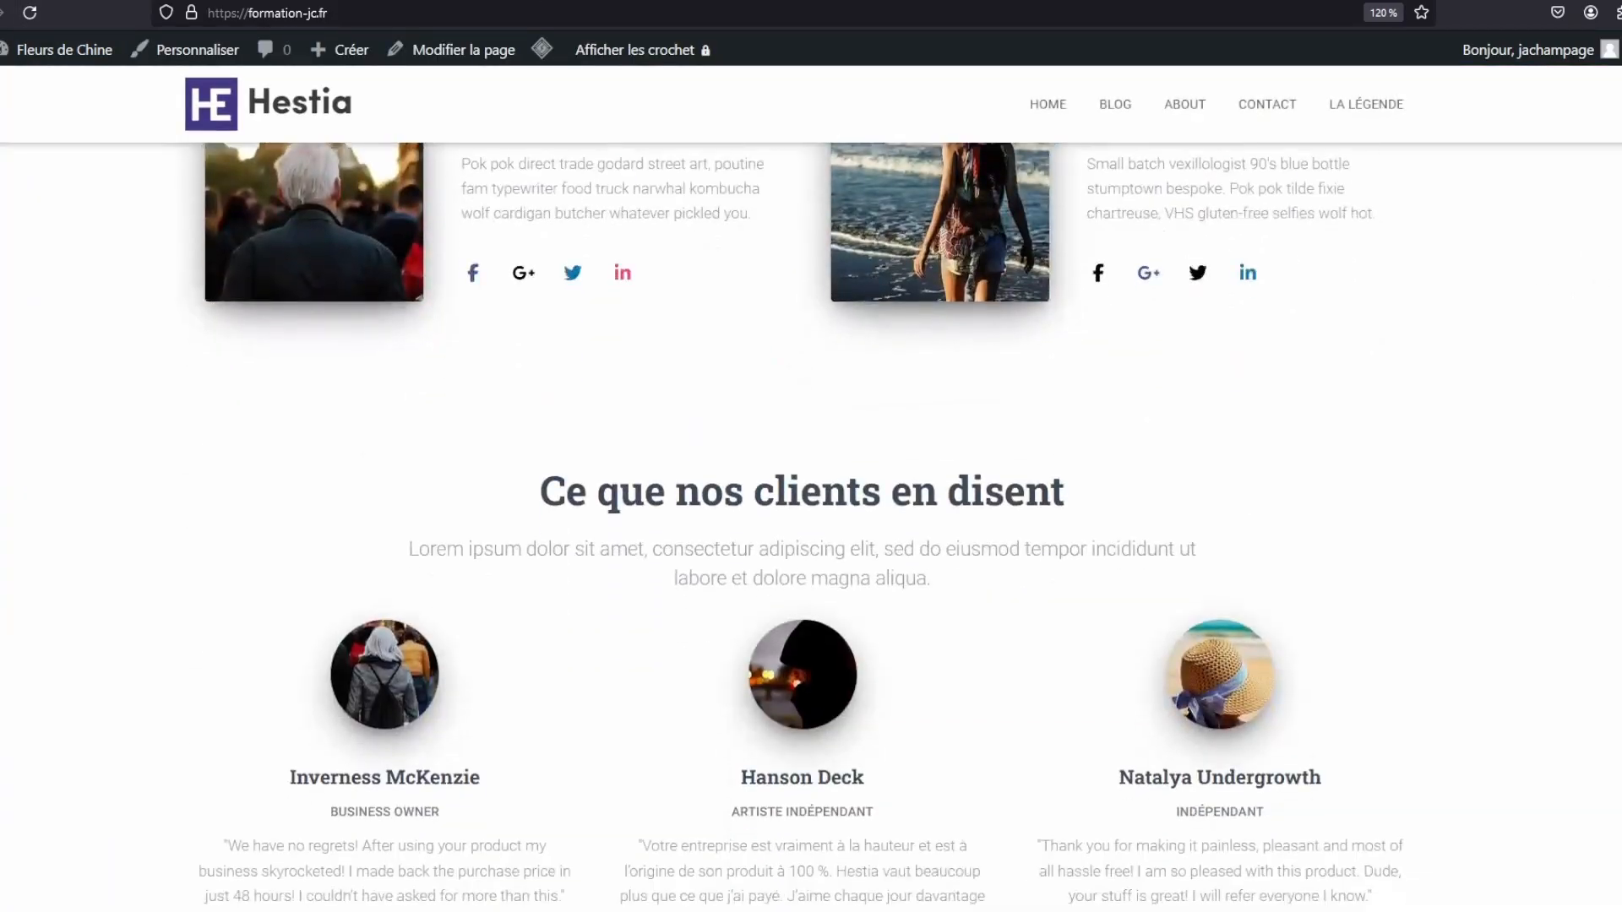
scroll(1512, 456, "up", 15)
scroll(1525, 470, "down", 15)
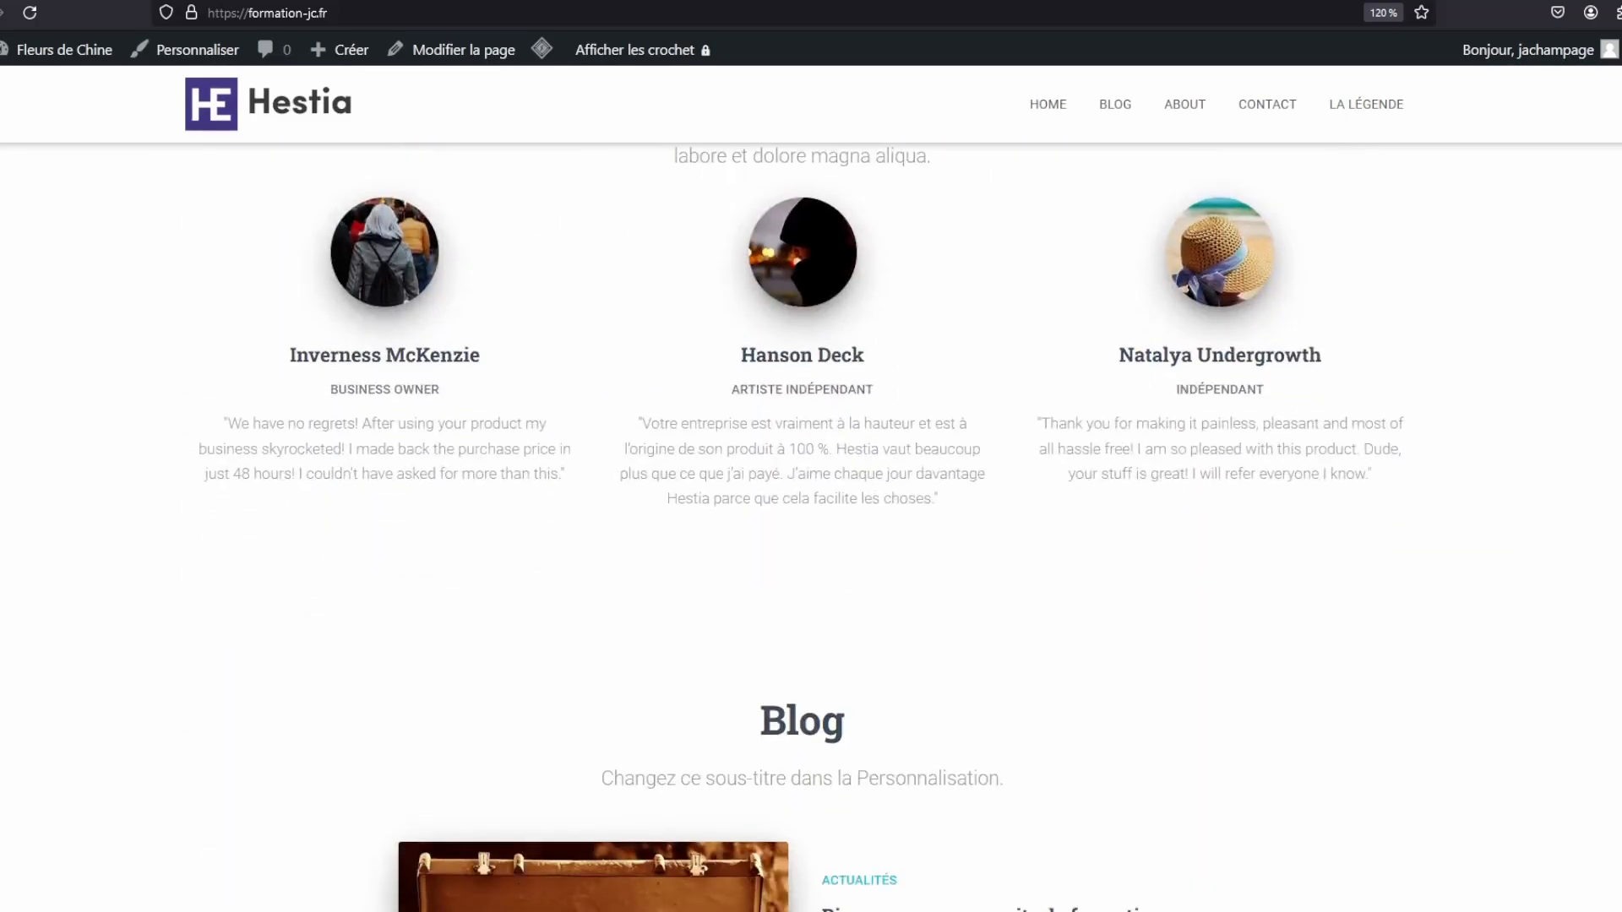
scroll(811, 524, "down", 15)
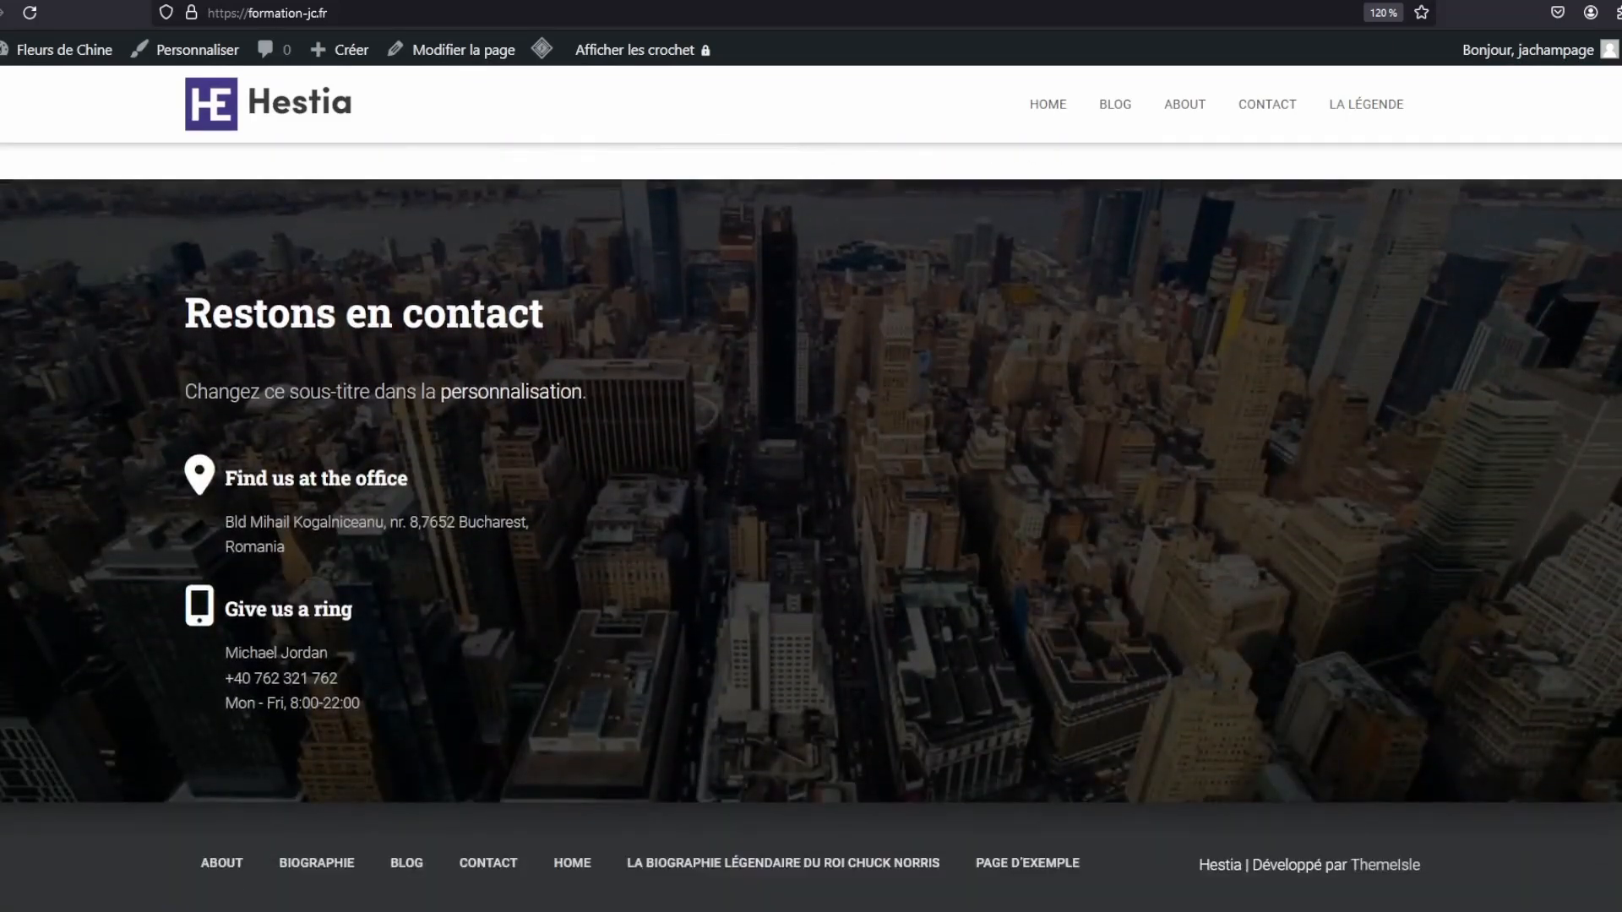
scroll(811, 524, "up", 15)
scroll(811, 524, "down", 10)
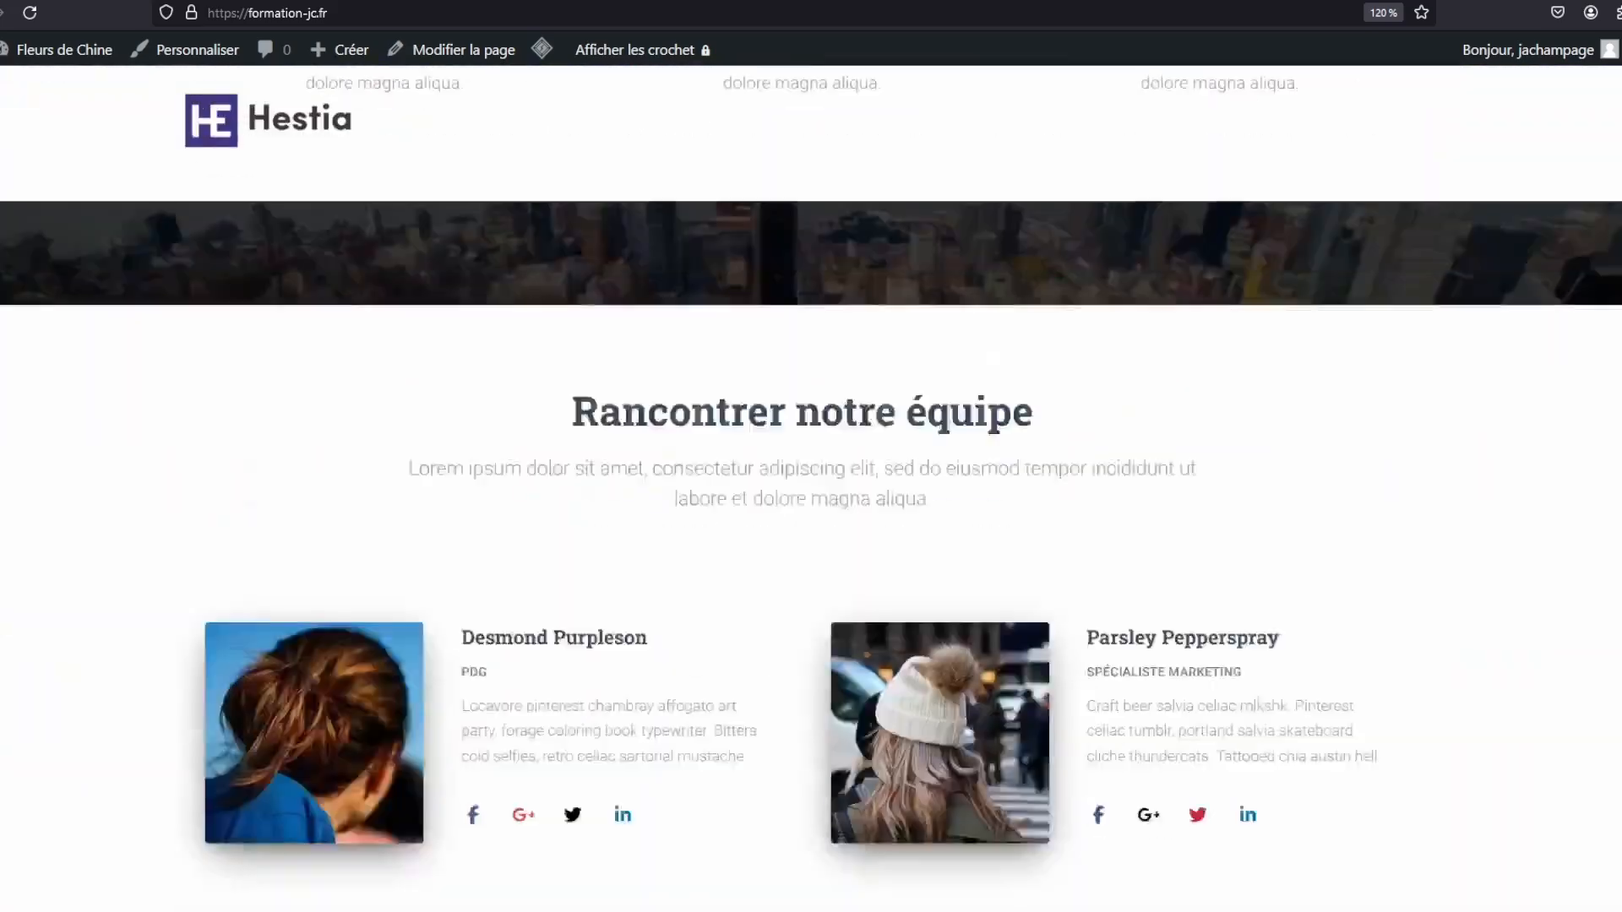
scroll(811, 524, "down", 15)
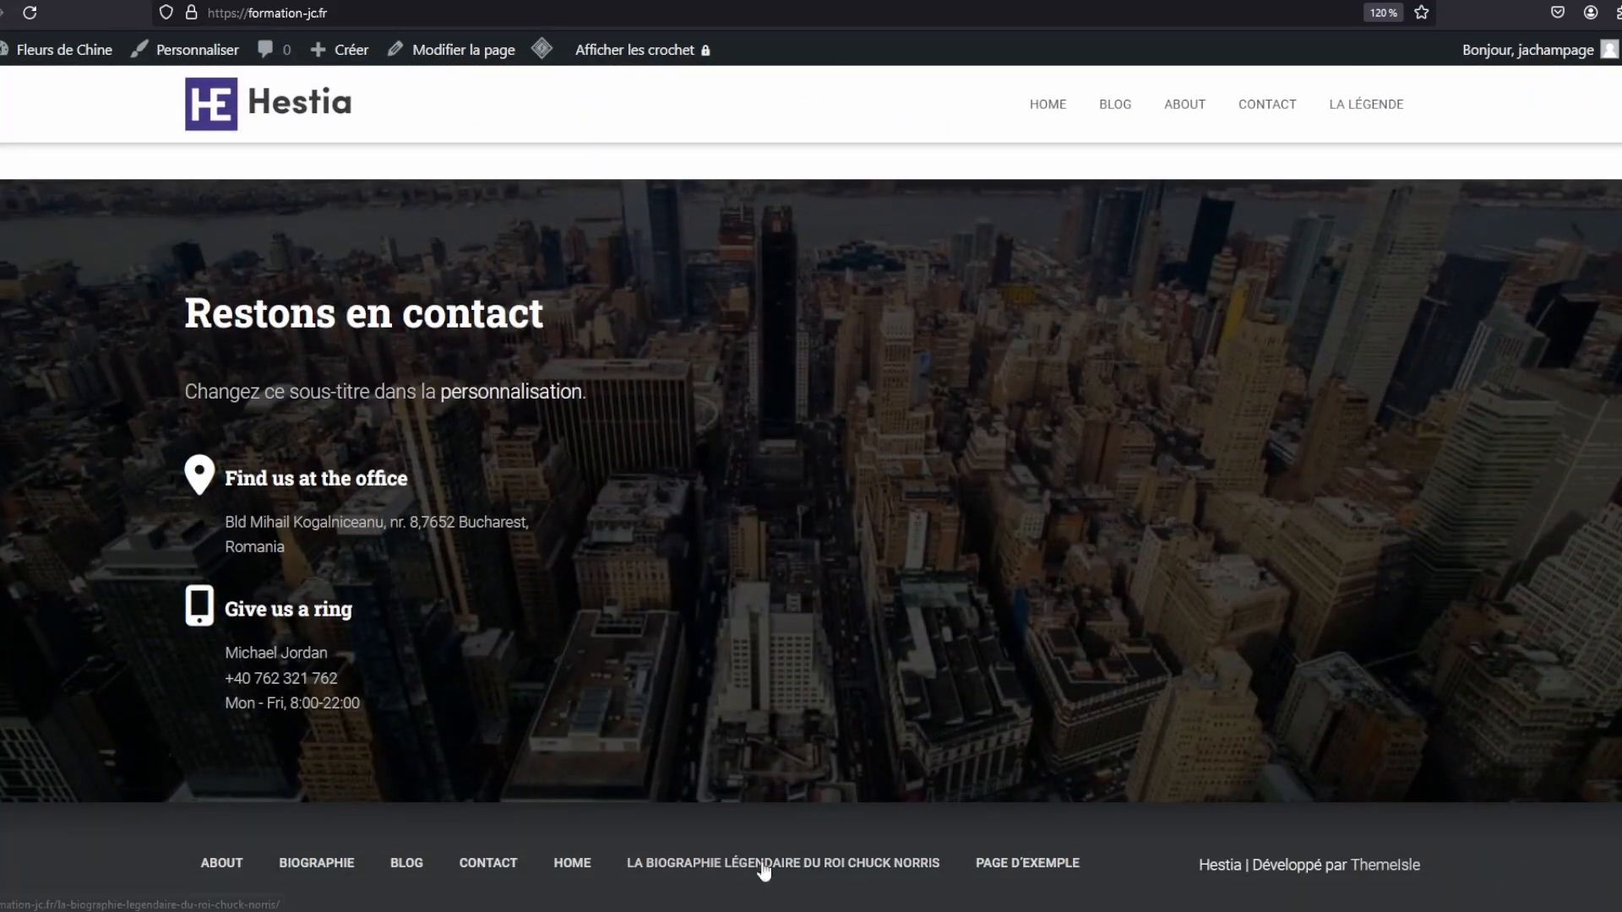
scroll(819, 870, "up", 10)
scroll(811, 456, "up", 10)
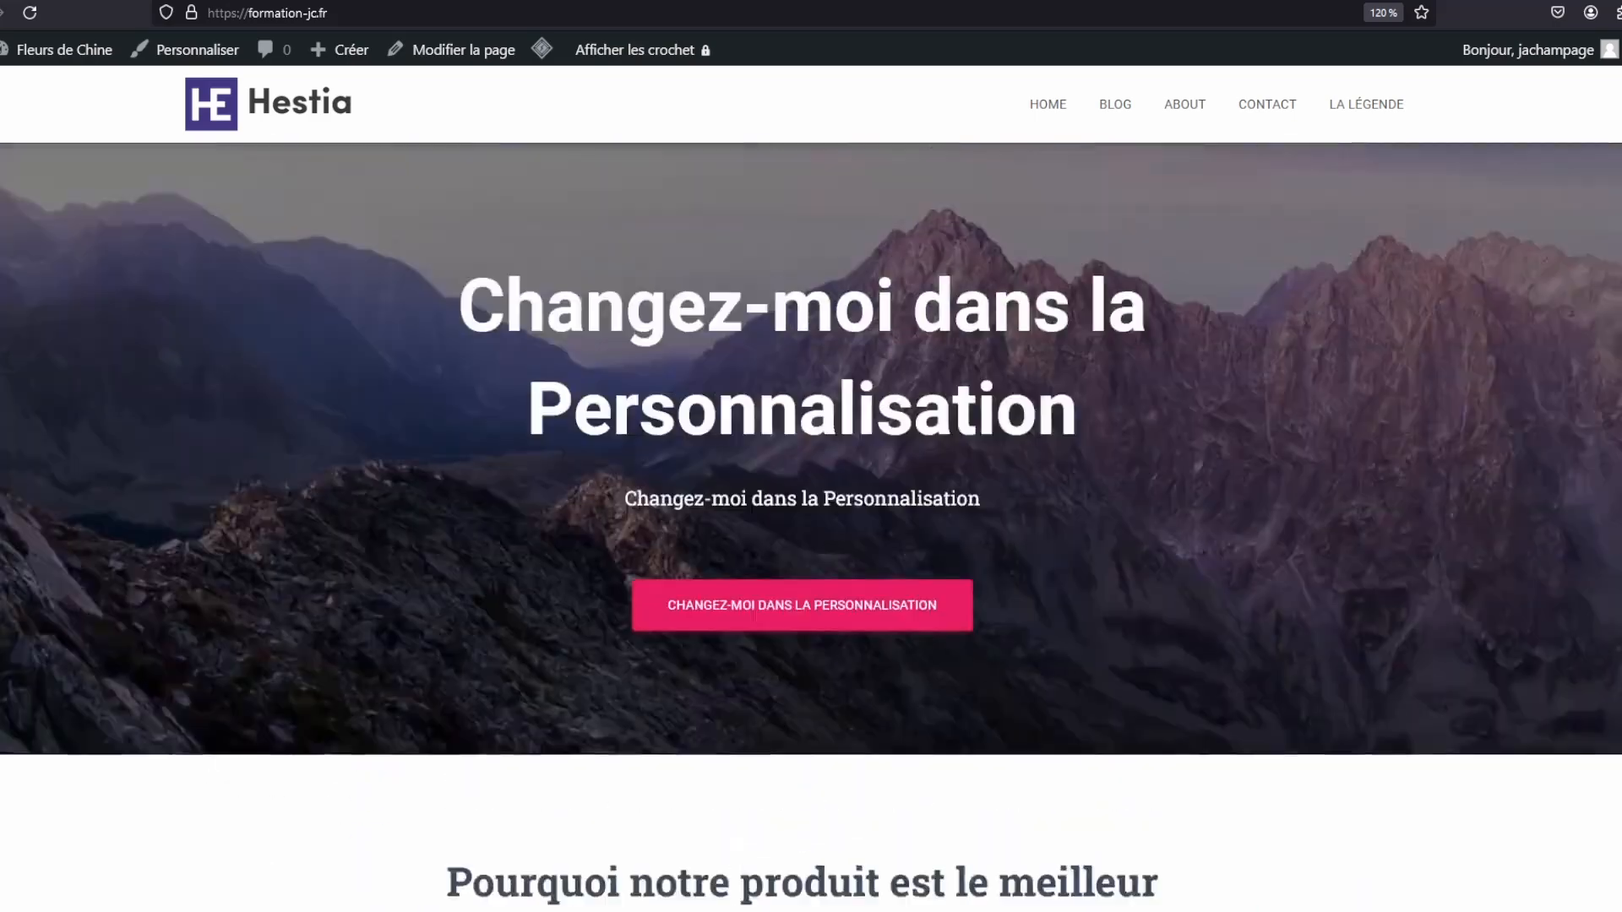
View the site's Contact, About and Blog pages in turn
left_click(1272, 135)
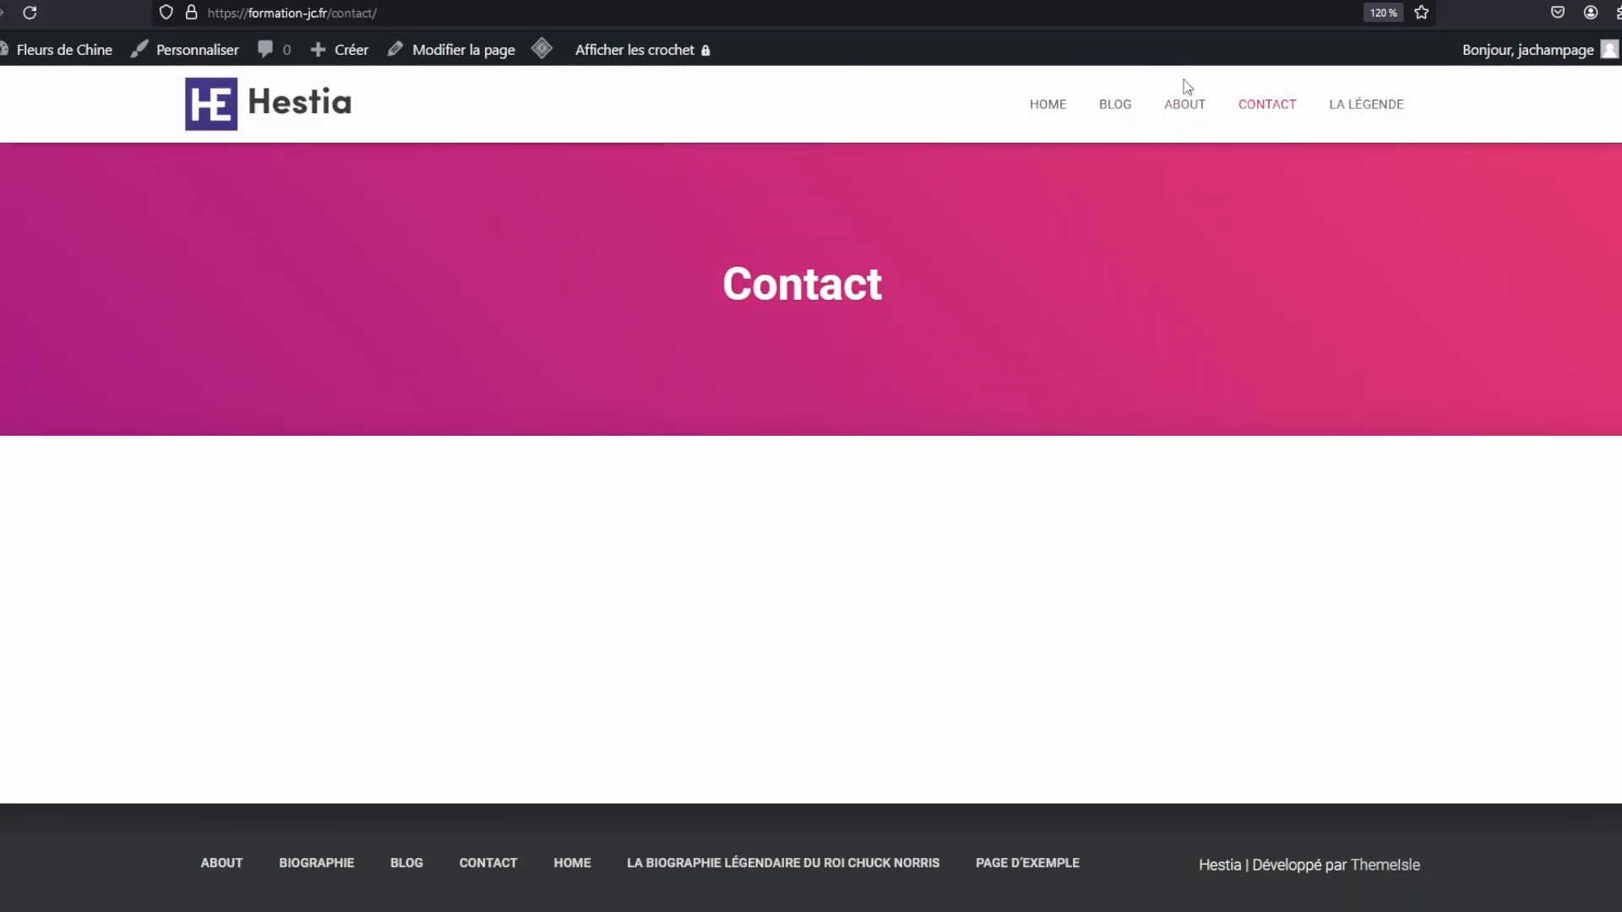
left_click(1184, 108)
scroll(1381, 348, "down", 1)
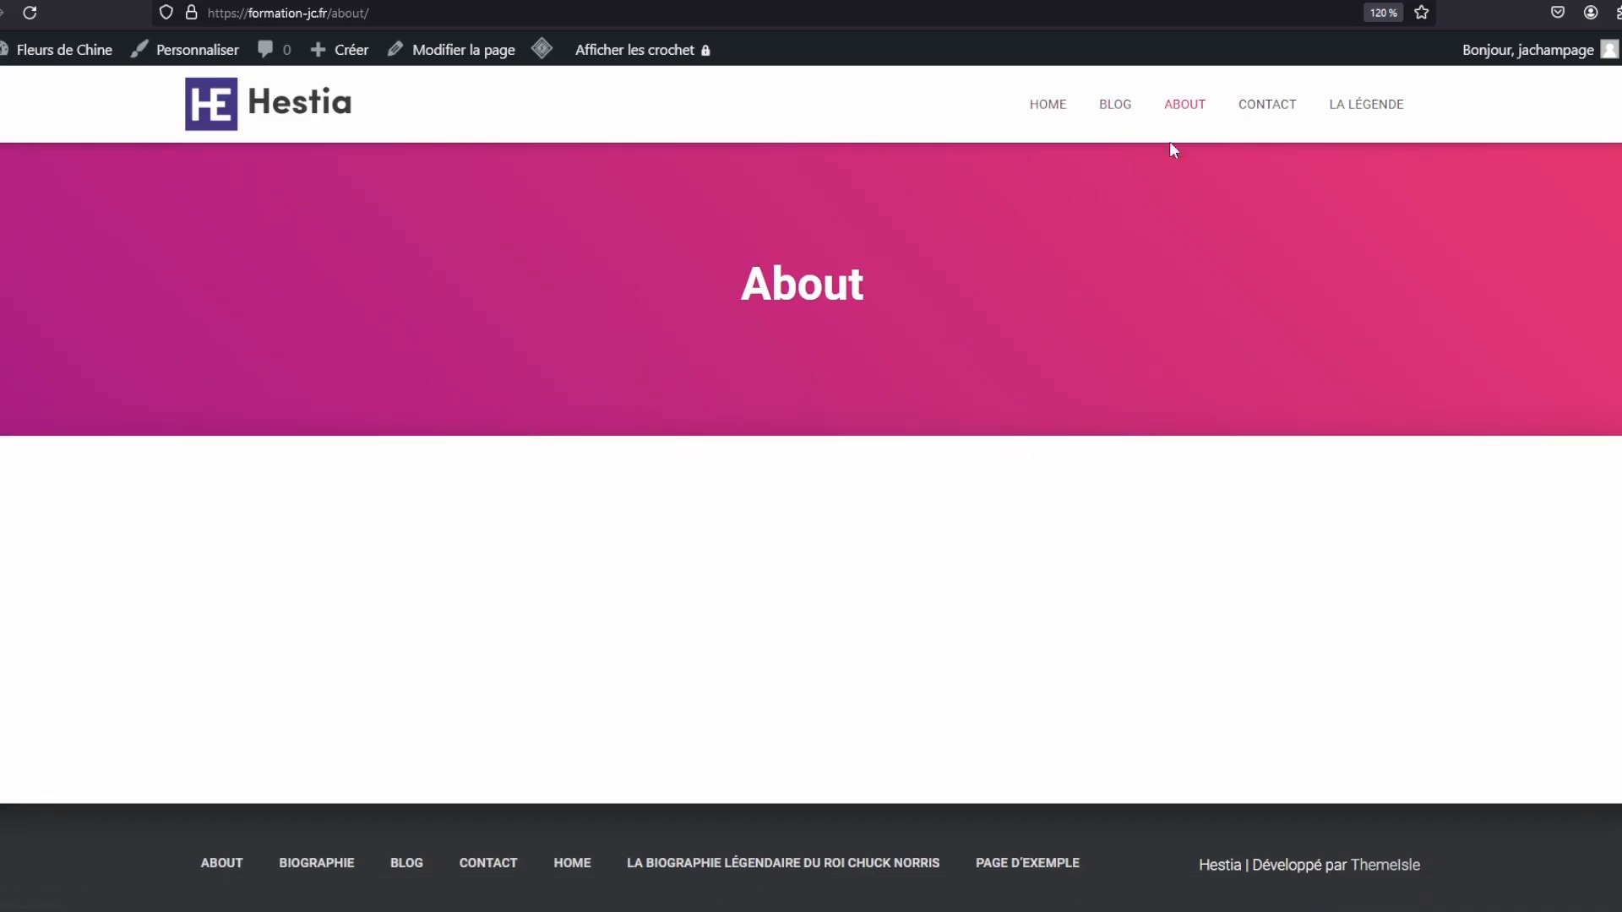
left_click(1111, 108)
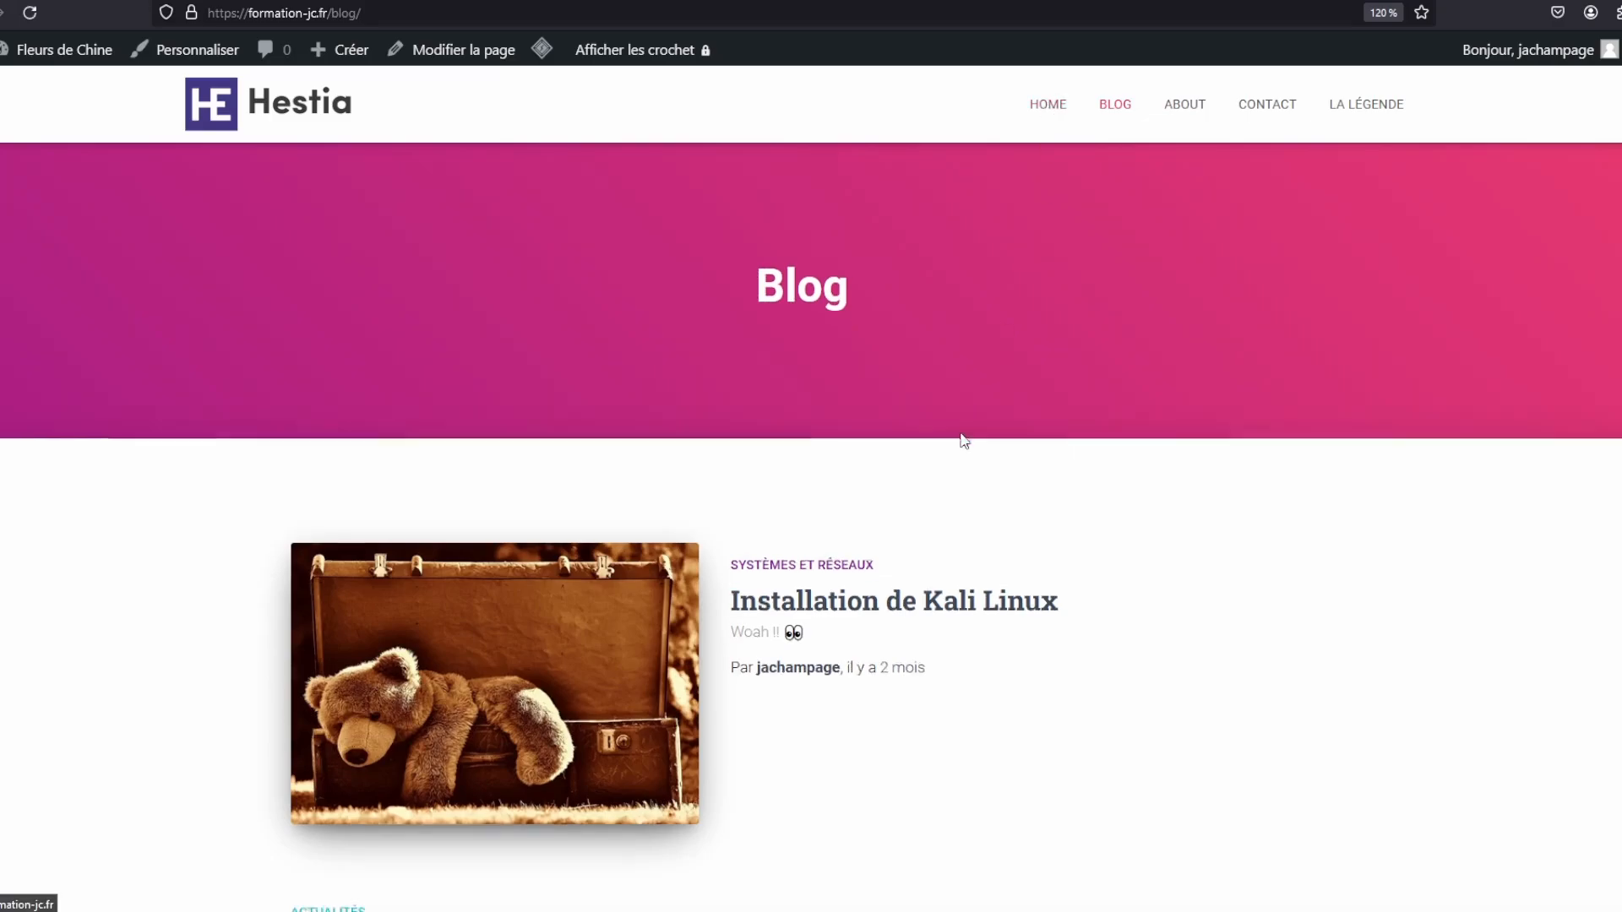
Look through the blog listing, view the "Installation de Kali Linux" article and return to the home page
scroll(963, 441, "down", 4)
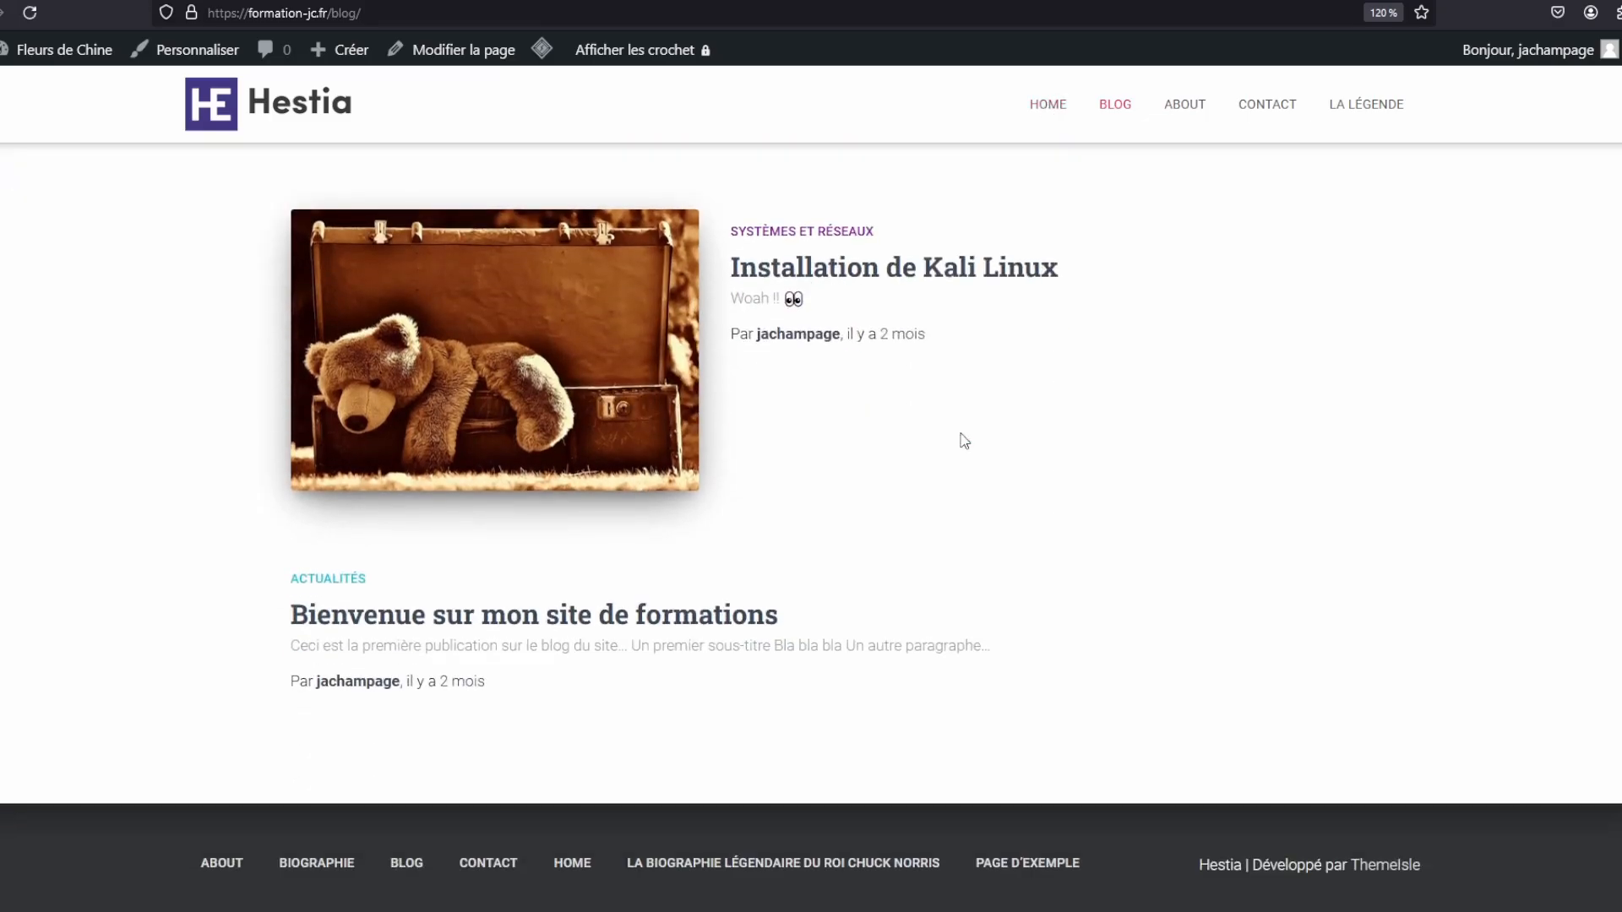
left_click(884, 275)
scroll(663, 650, "down", 5)
scroll(663, 650, "up", 5)
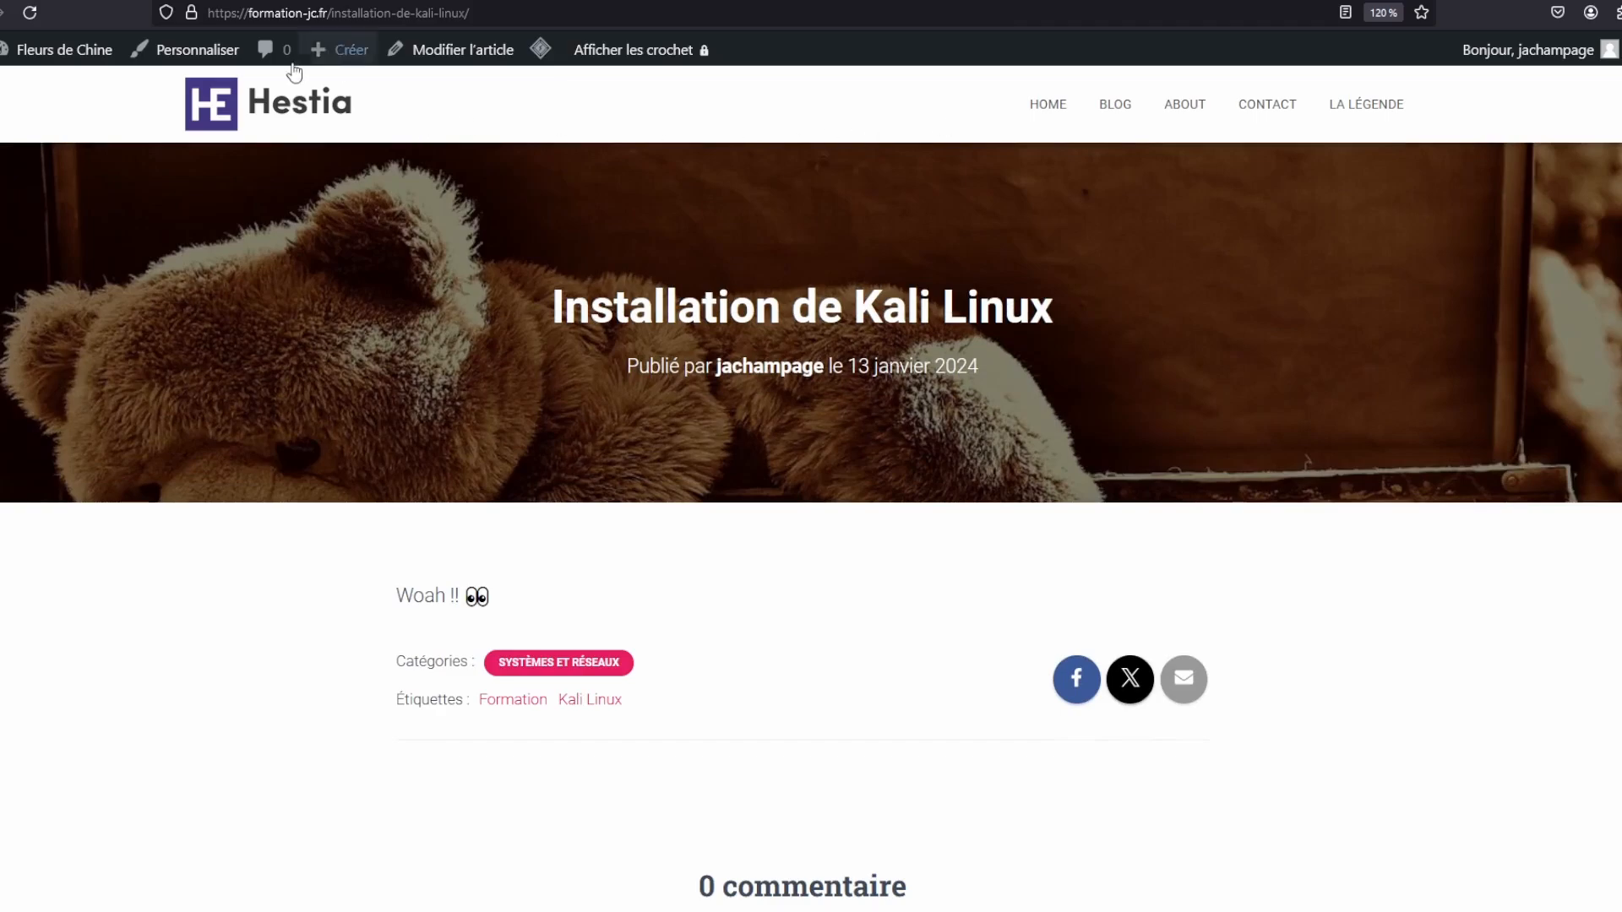
left_click(212, 105)
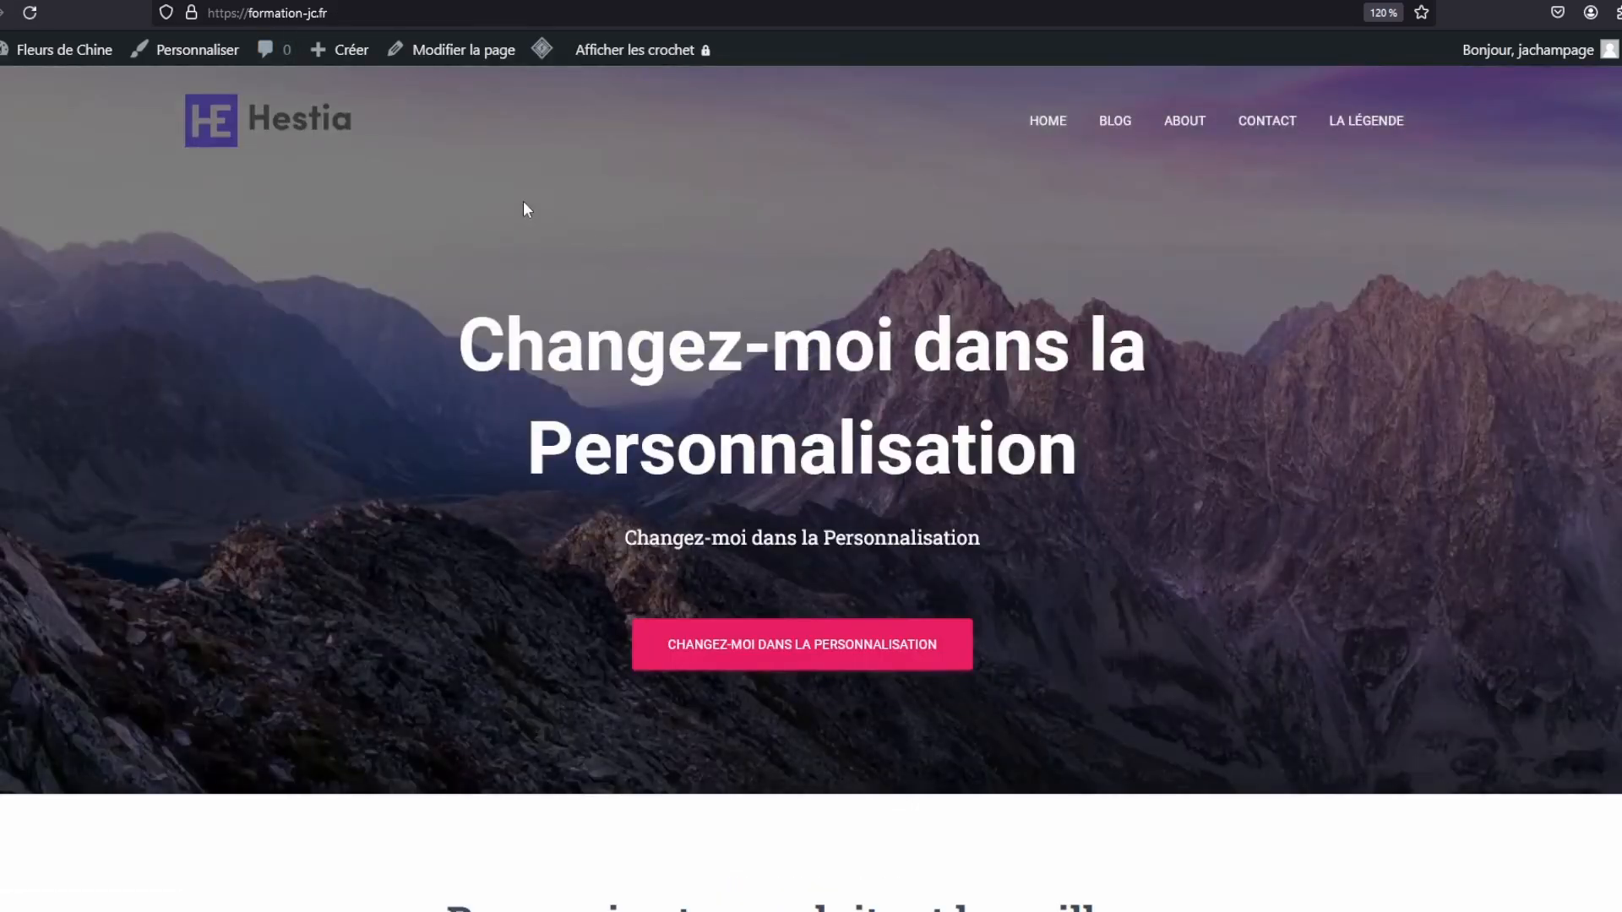
Open the theme customizer for the home page, and open the site in another new tab from the dashboard
left_click(192, 50)
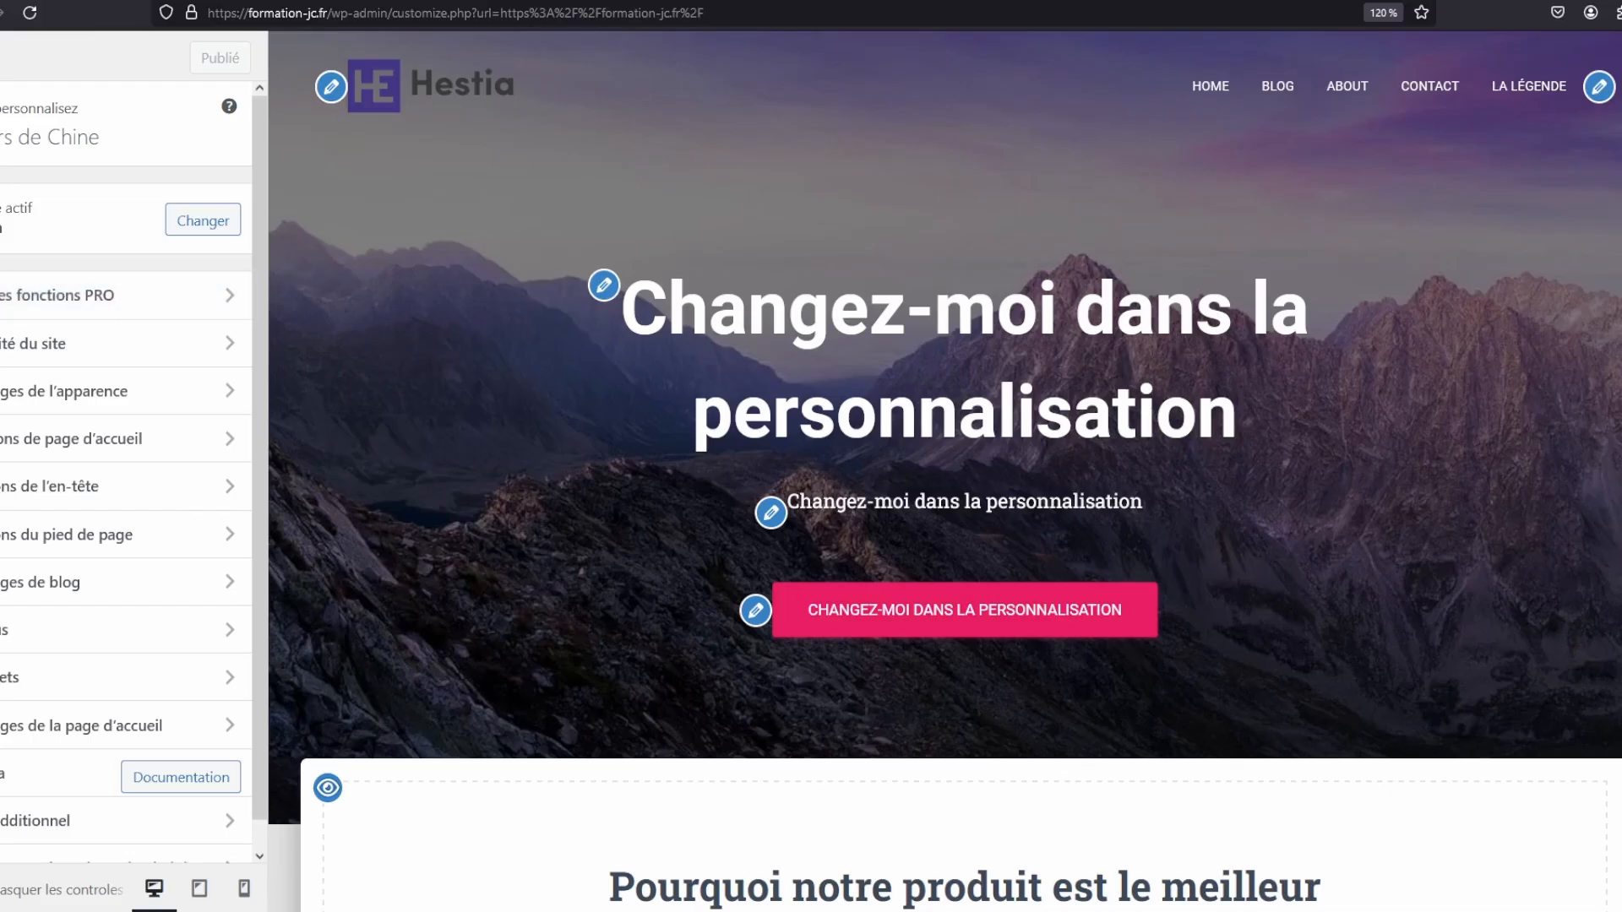
left_click(126, 1)
mouse_move(64, 56)
right_click(59, 86)
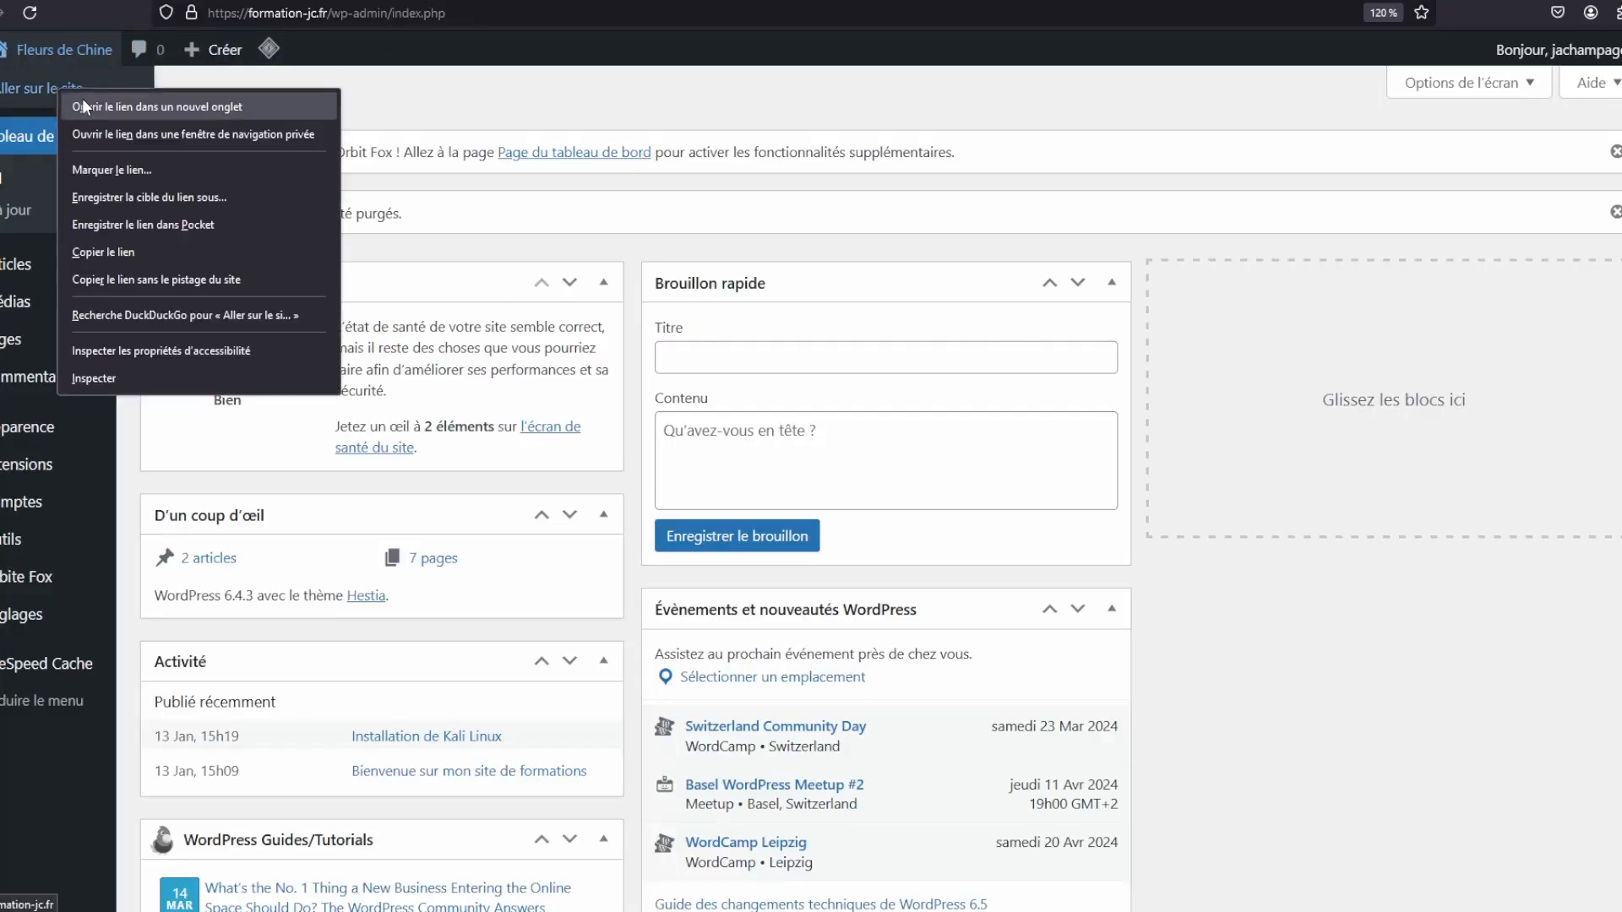
left_click(83, 104)
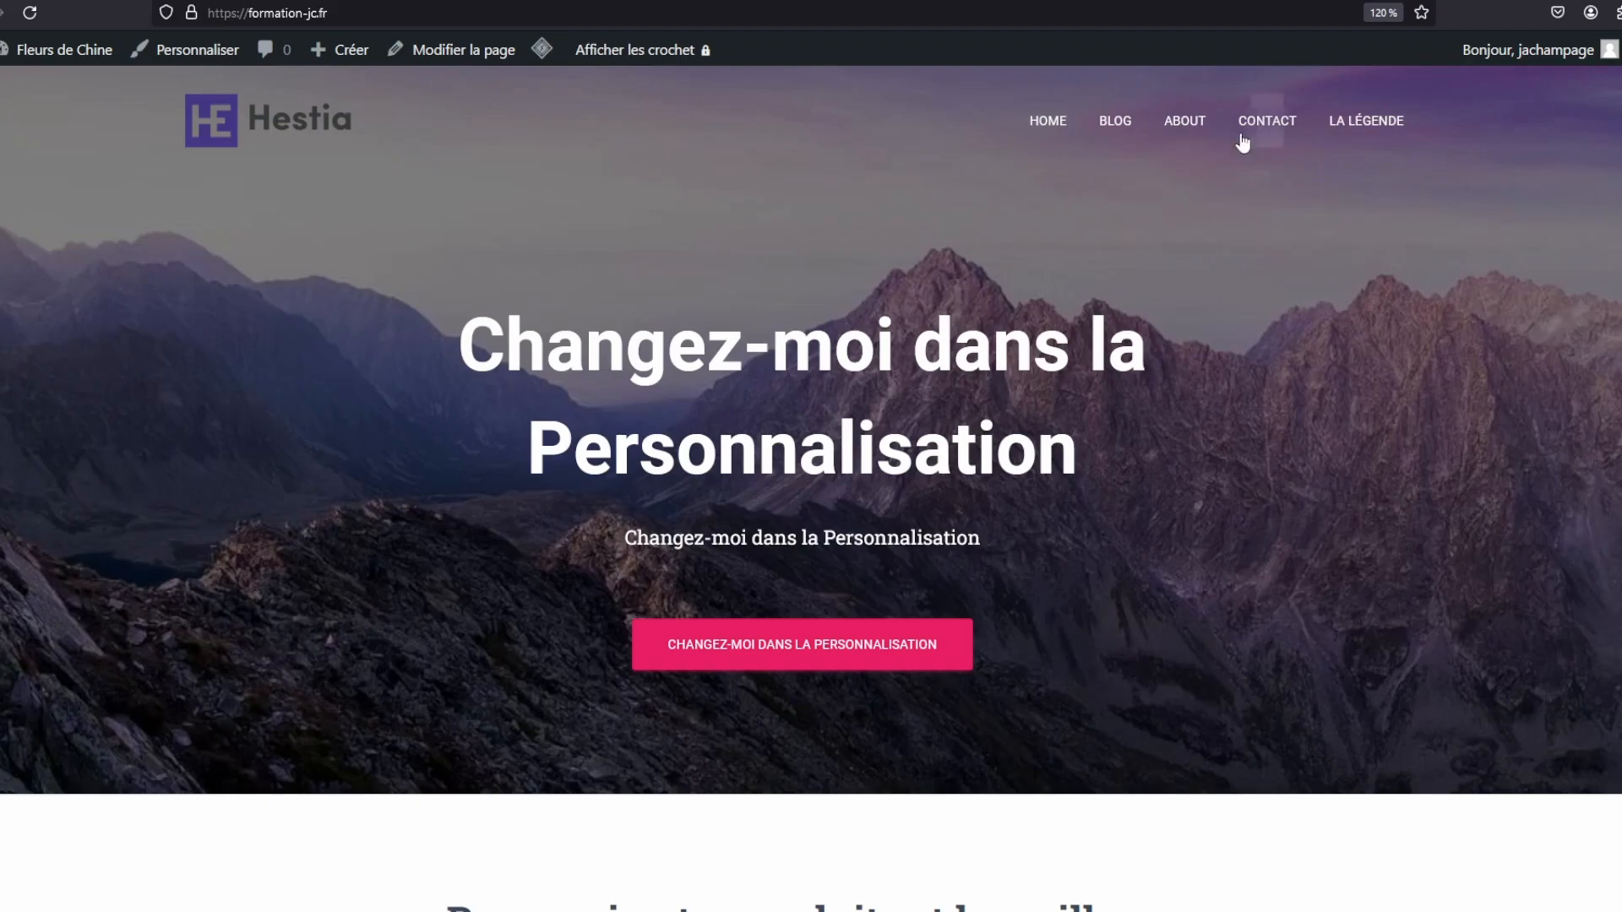
Open the browser's developer tools on the home page and turn on the responsive device view
right_click(1223, 245)
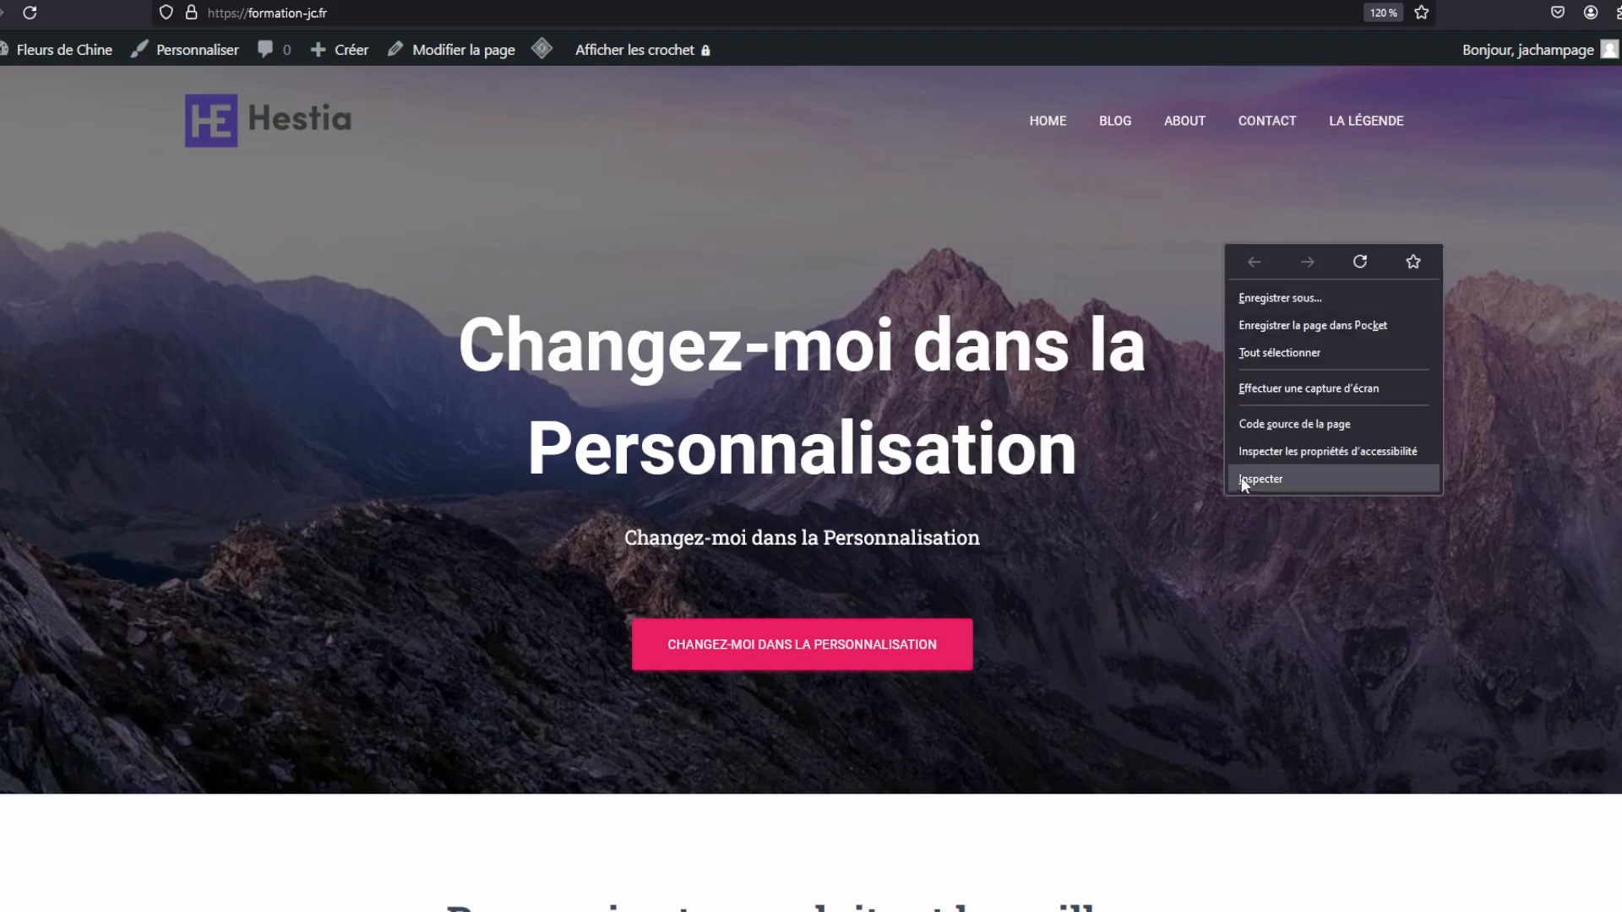
left_click(1273, 482)
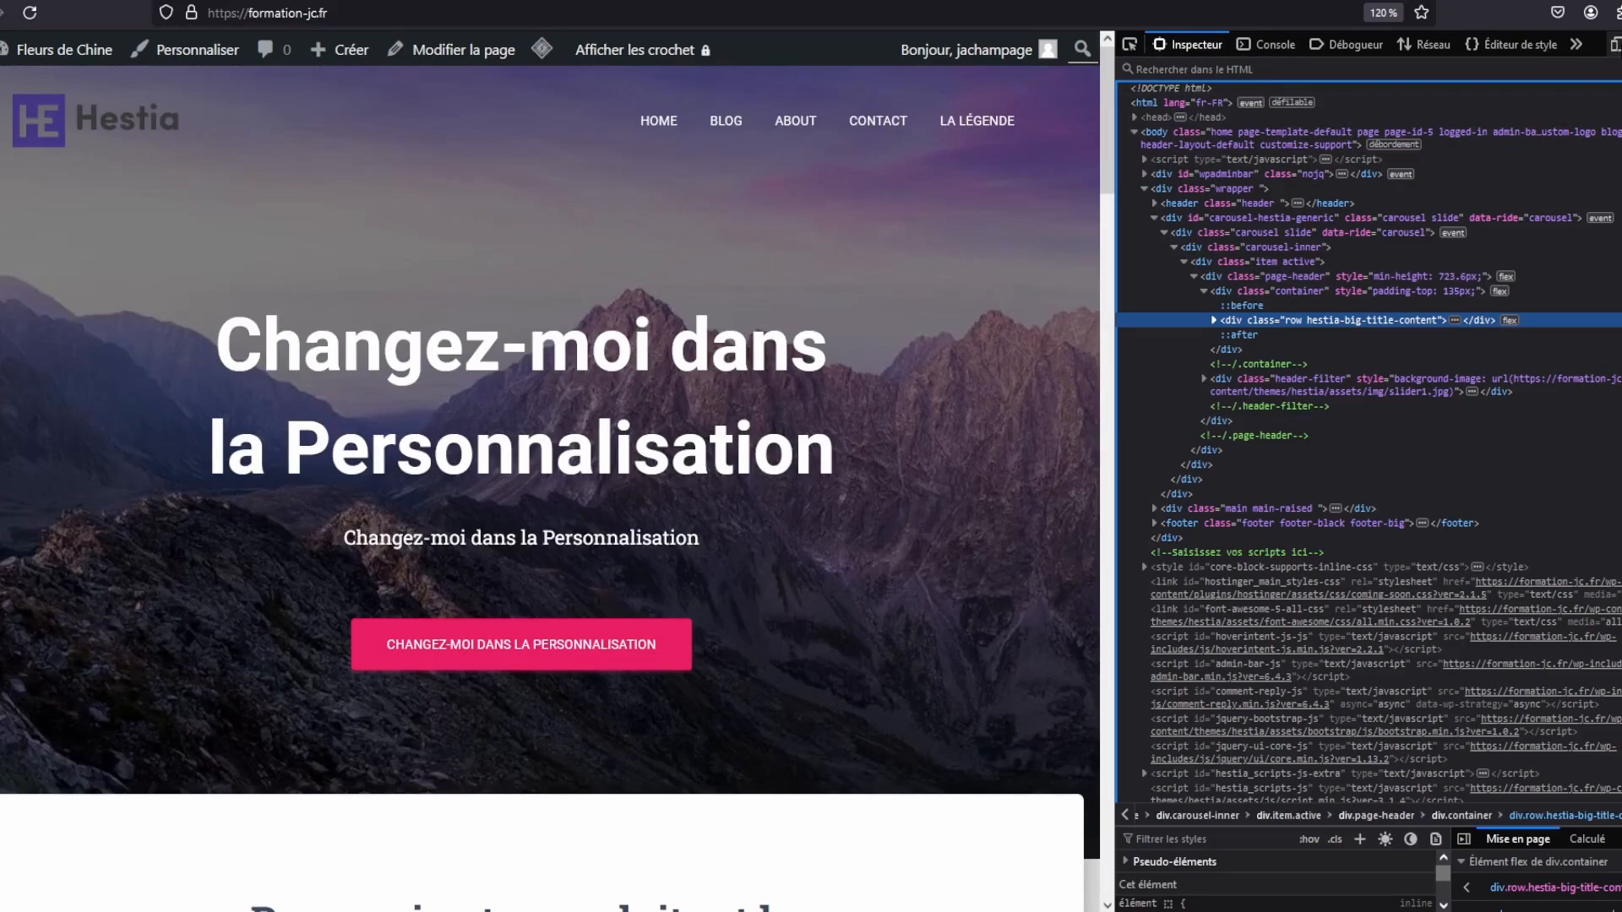
left_click(1613, 44)
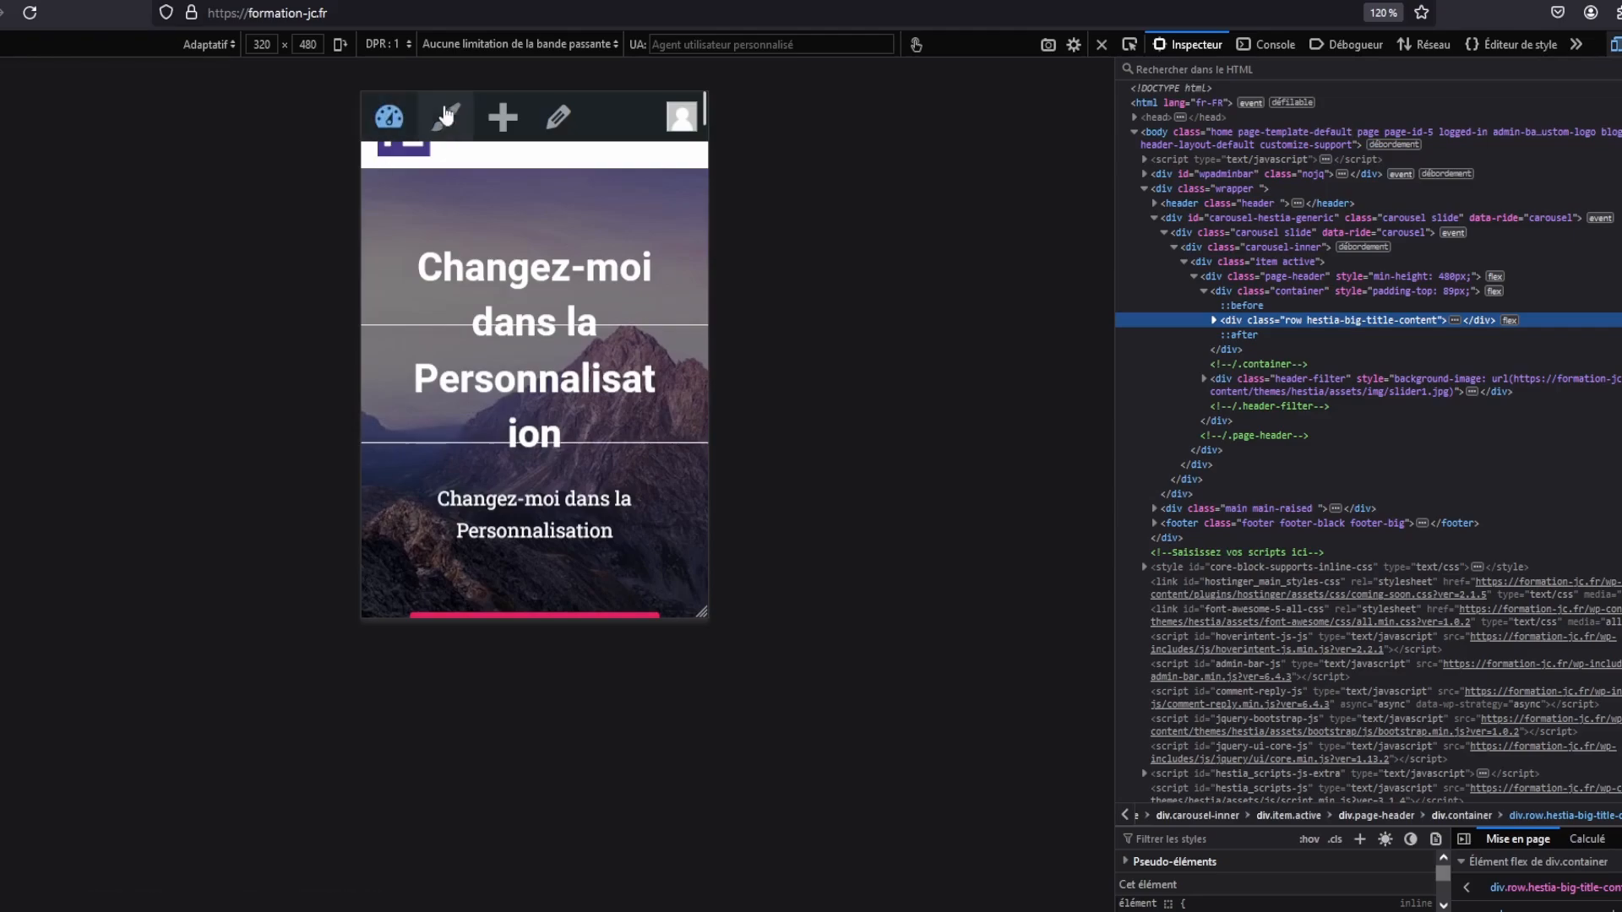
Examine the home page's 320 × 480 mobile layout down to the footer and back, including its collapsed navigation menu
scroll(586, 331, "down", 10)
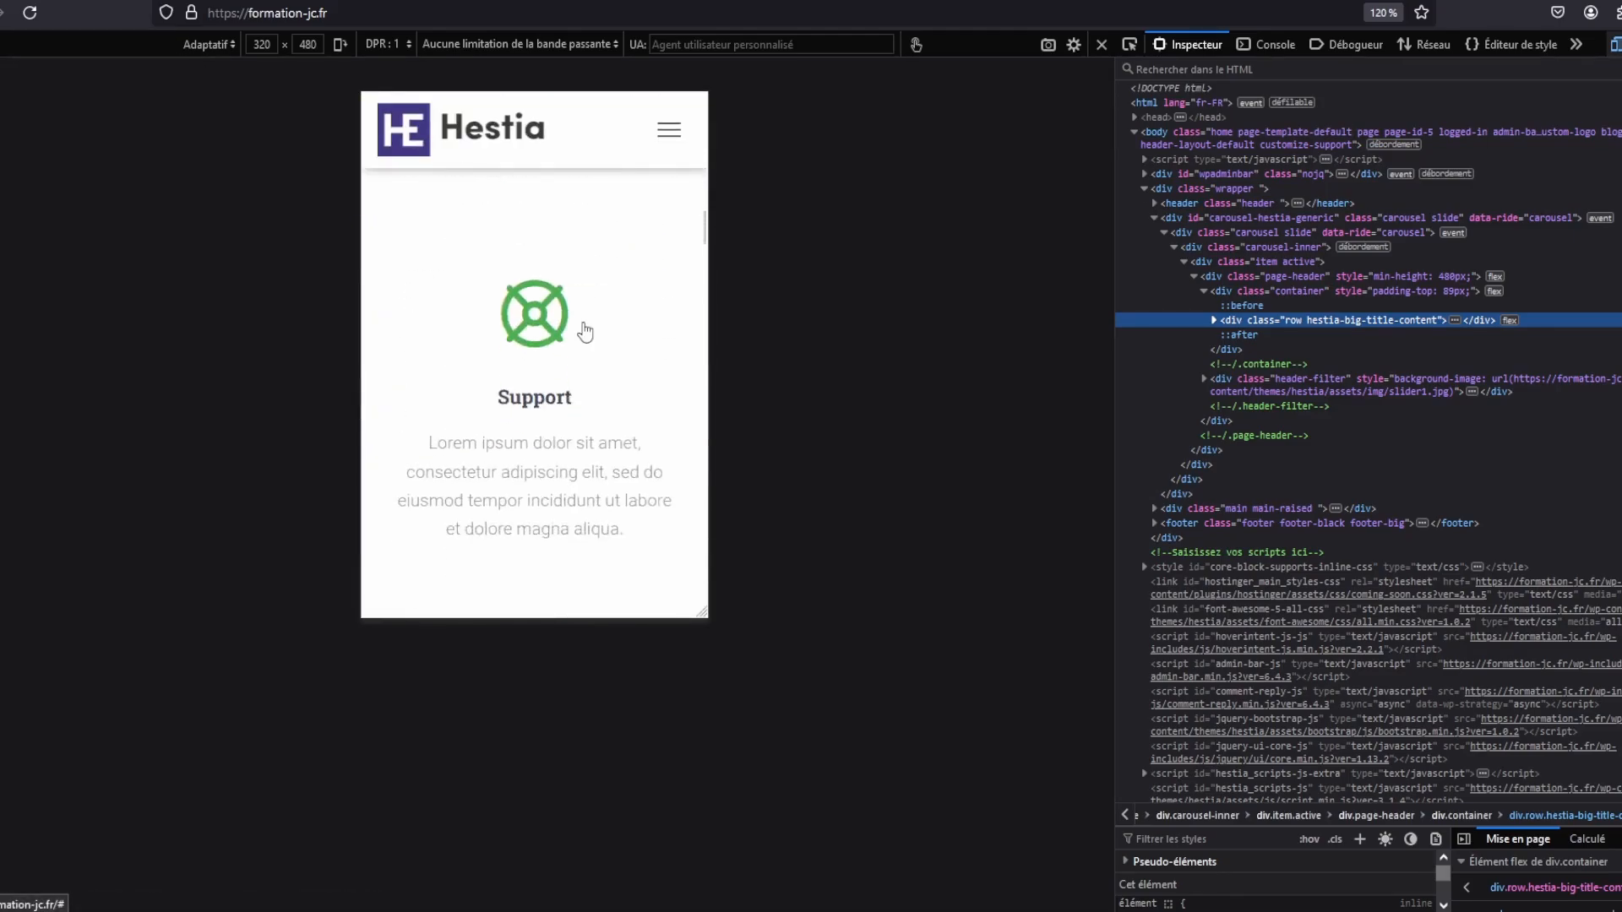
scroll(586, 331, "down", 5)
left_click(667, 133)
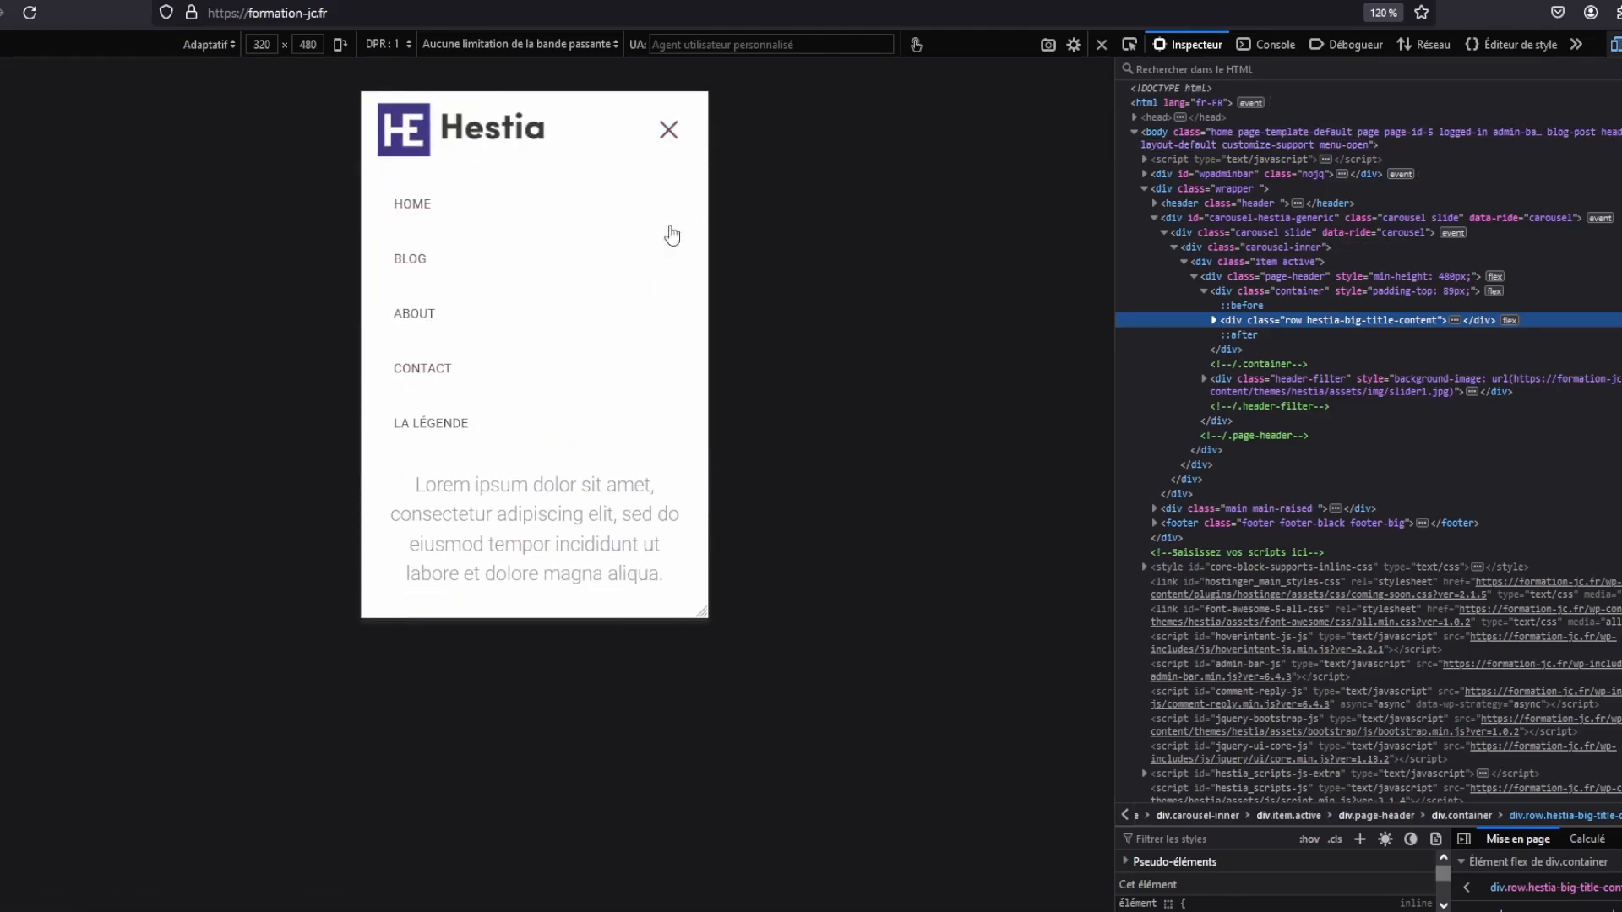
left_click(667, 130)
scroll(638, 270, "down", 3)
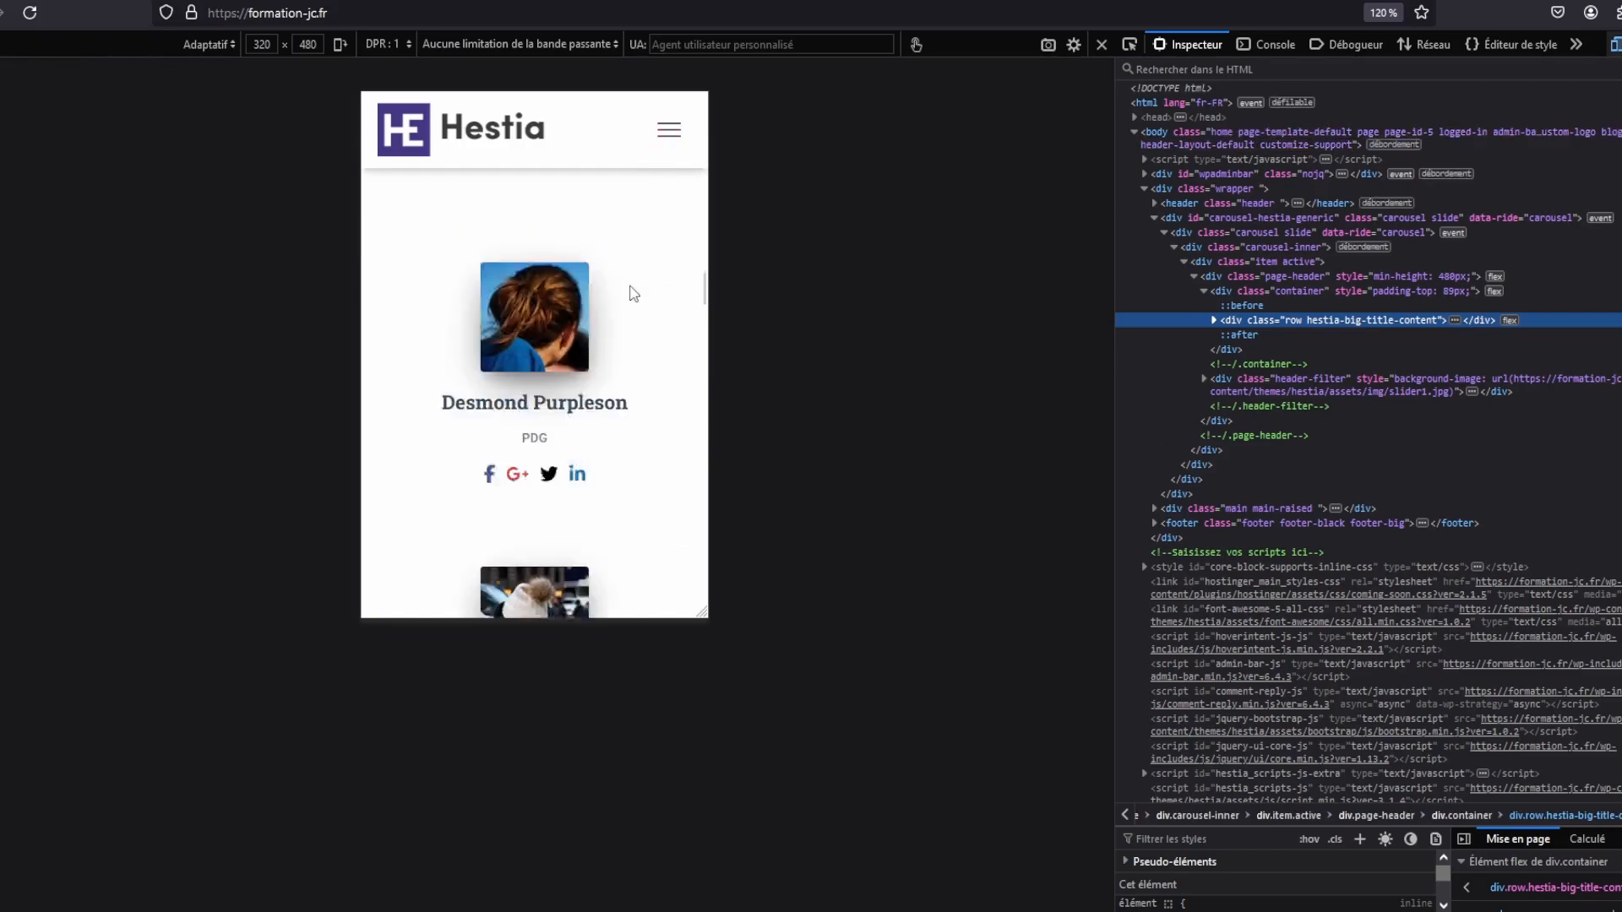
scroll(634, 294, "down", 10)
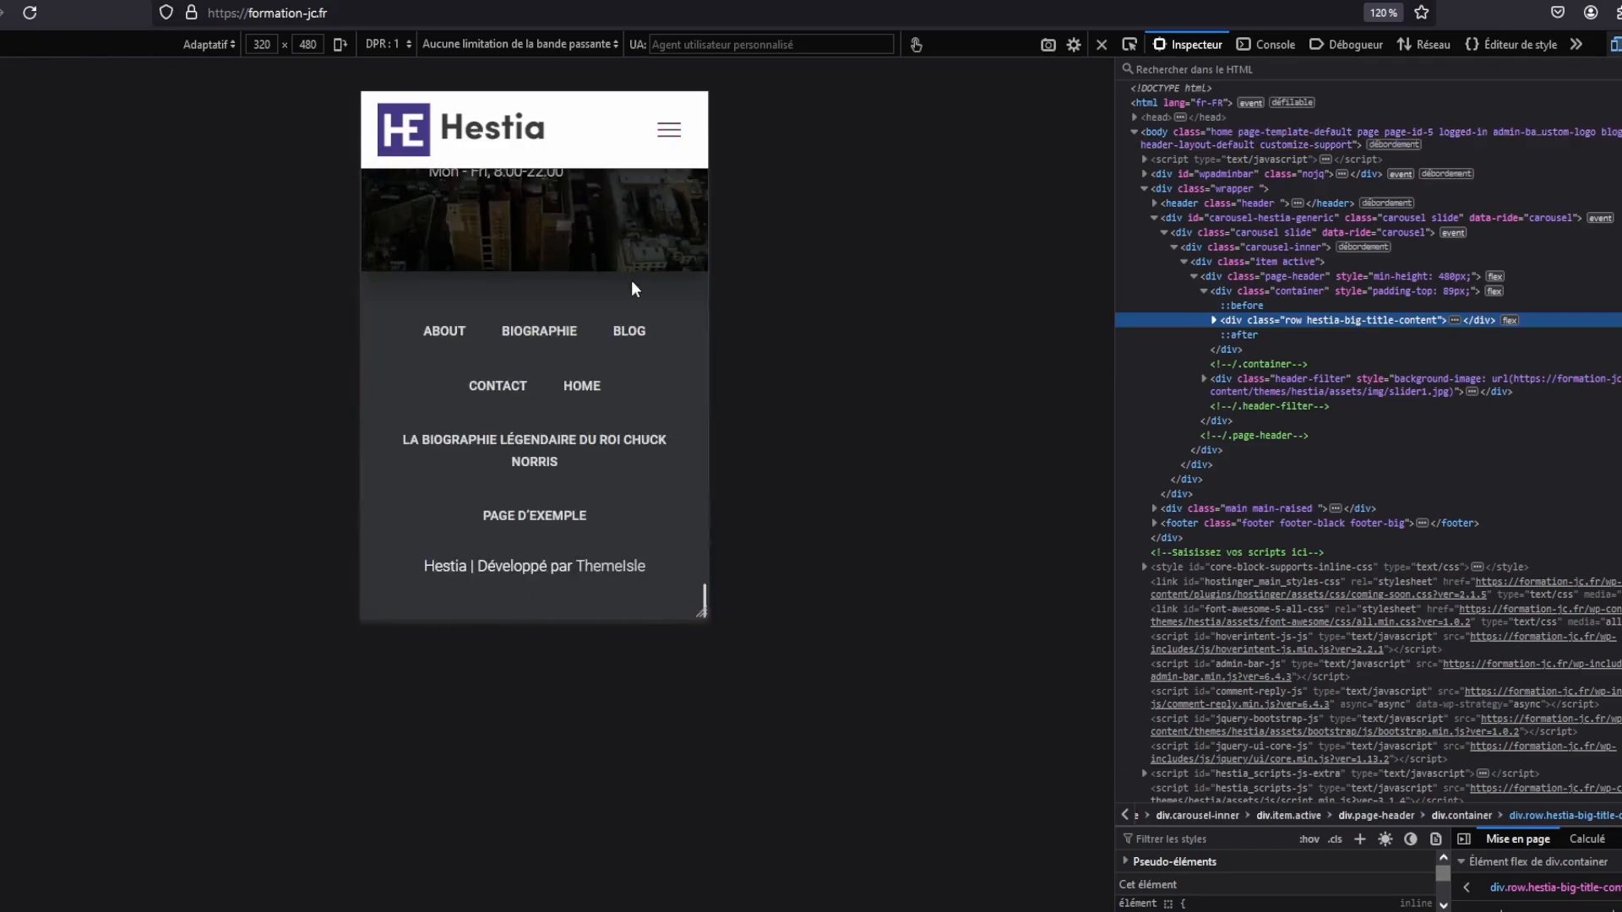
scroll(634, 287, "up", 8)
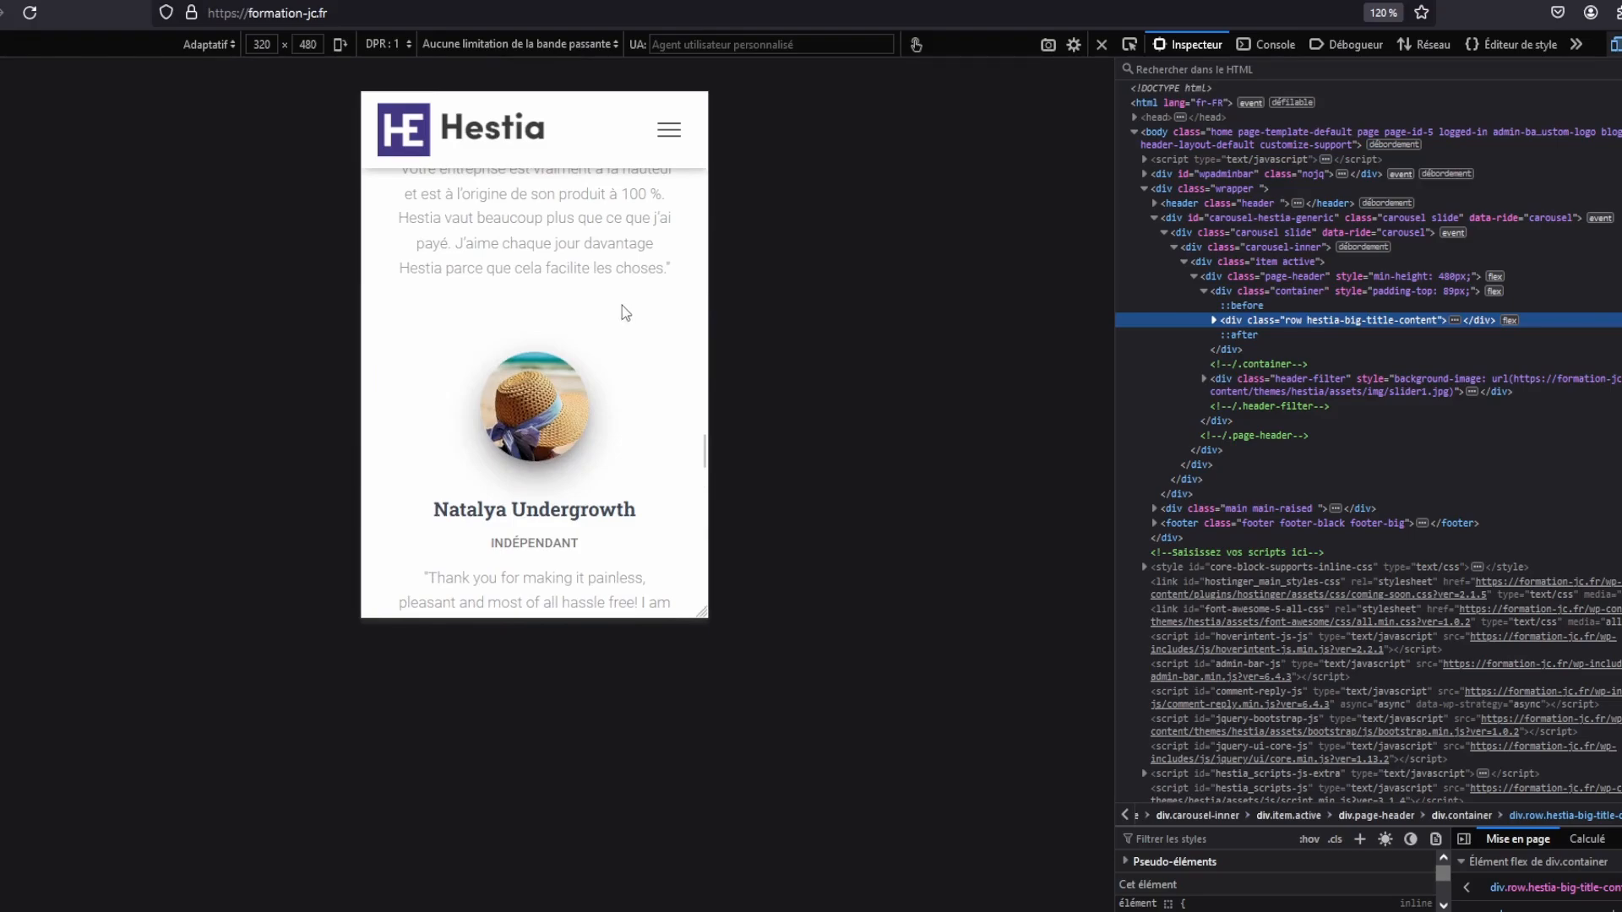
scroll(561, 385, "up", 5)
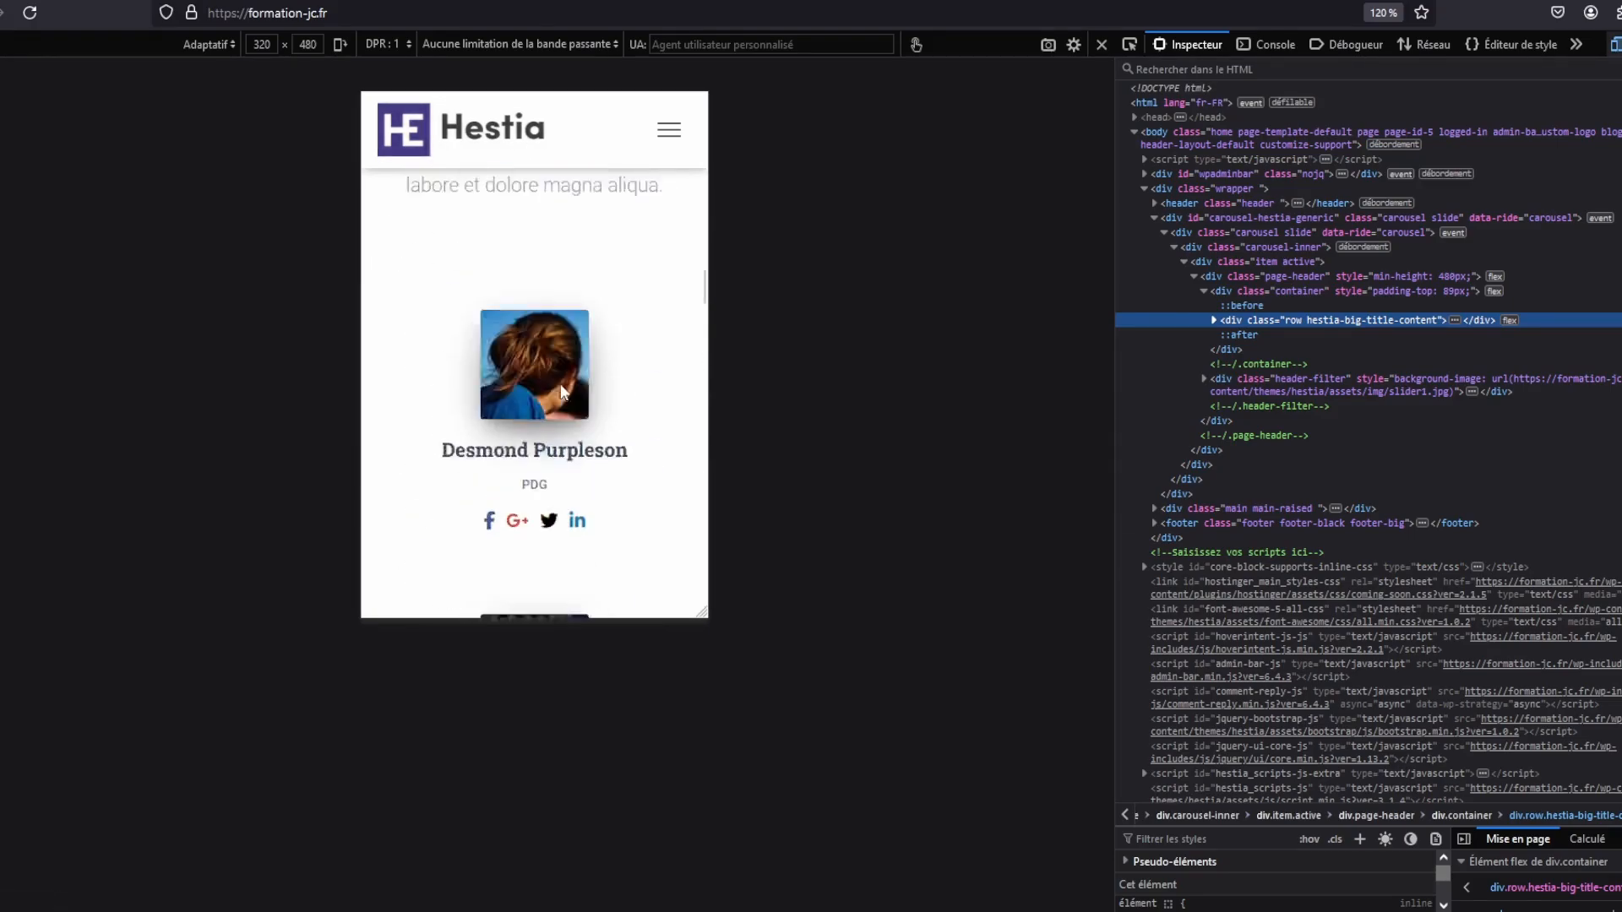
scroll(562, 391, "up", 8)
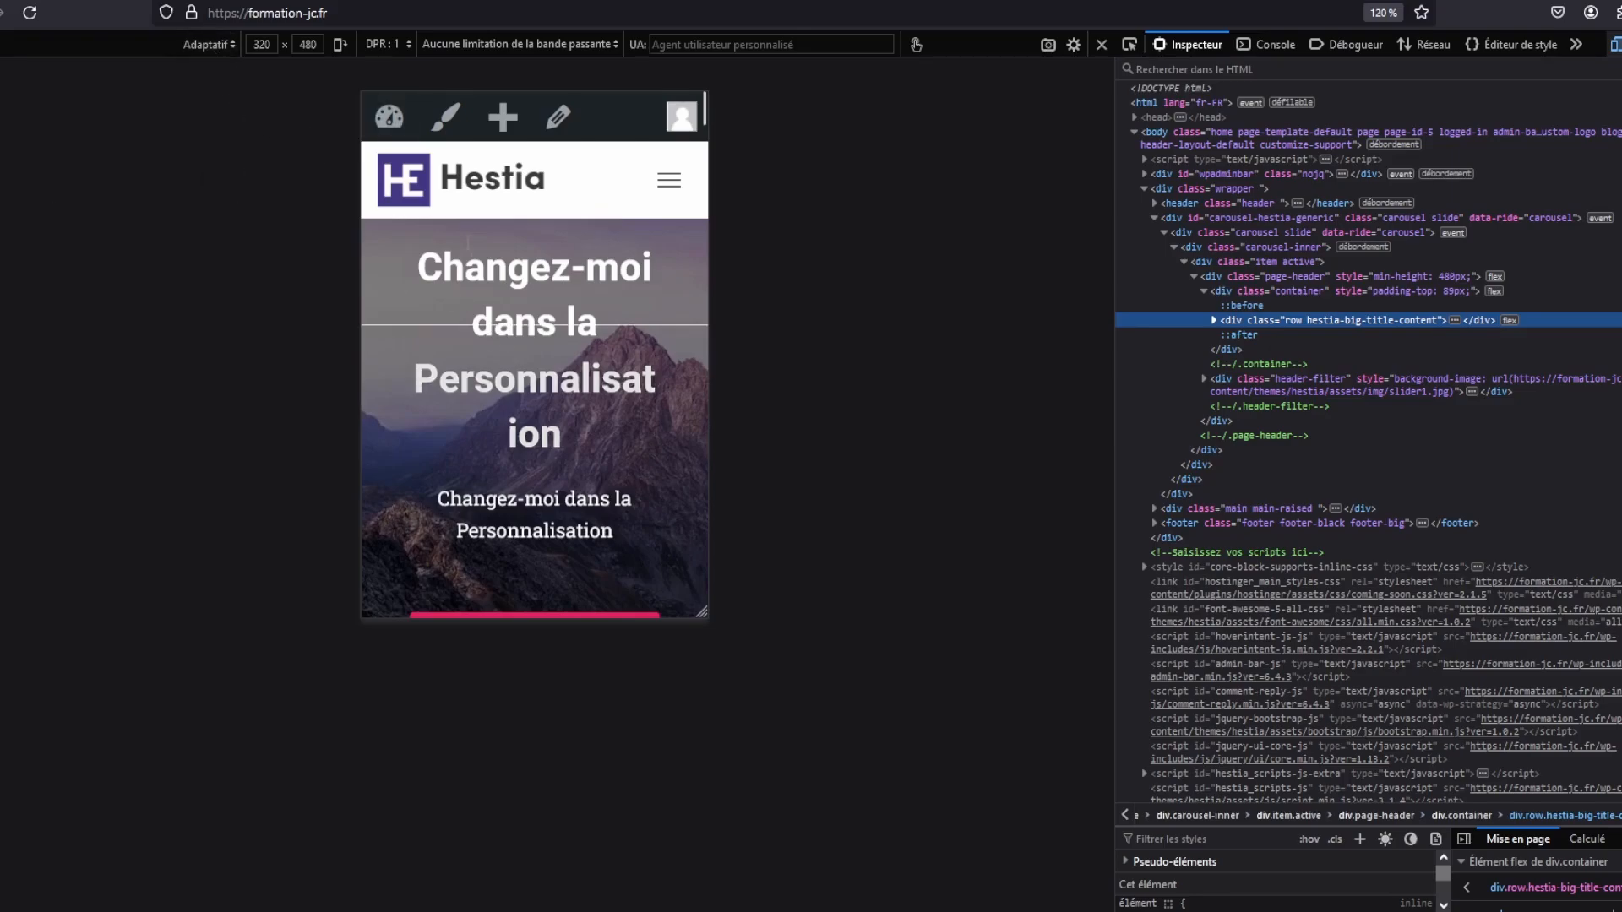
Simulate the home page on a Galaxy S20+ Android 11 and dismiss the reload notice
left_click(230, 44)
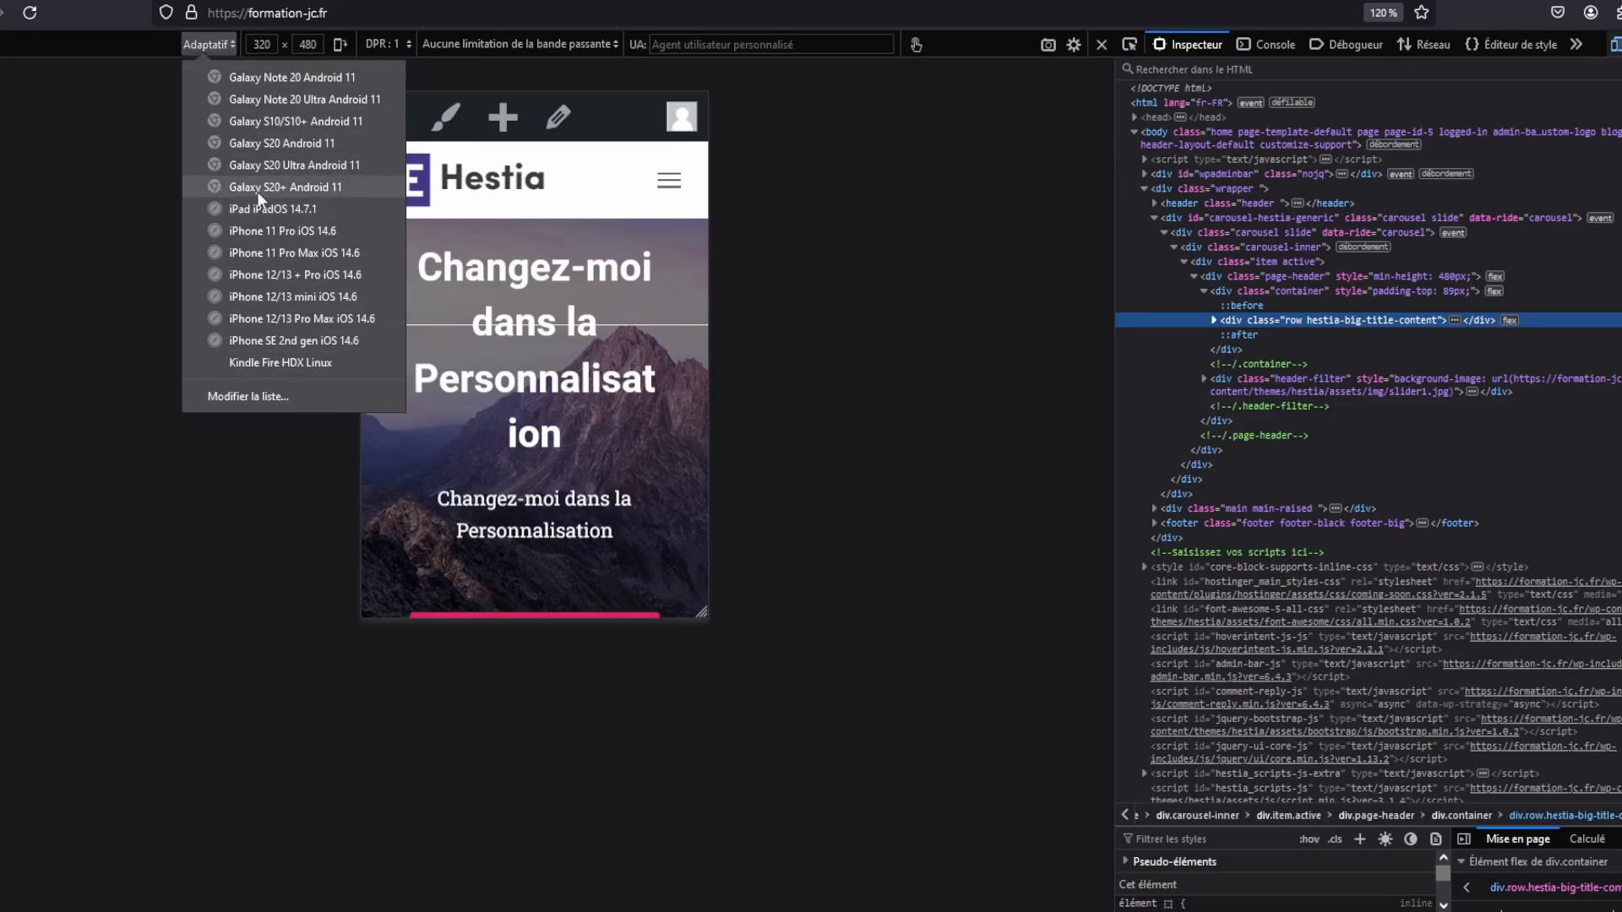
left_click(276, 180)
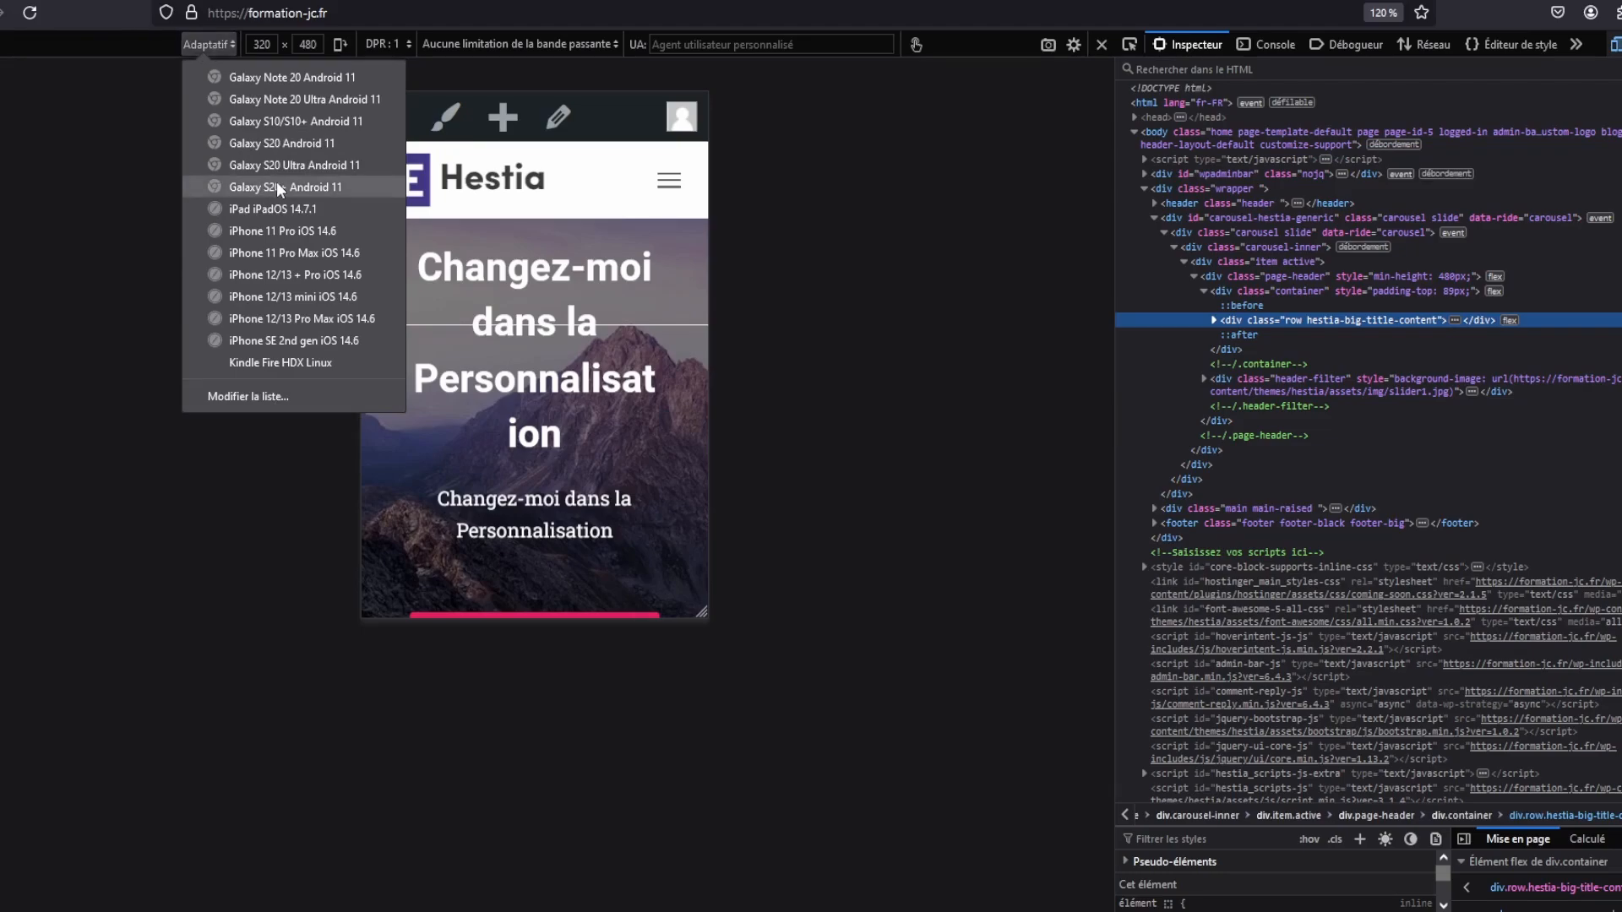
left_click(1621, 52)
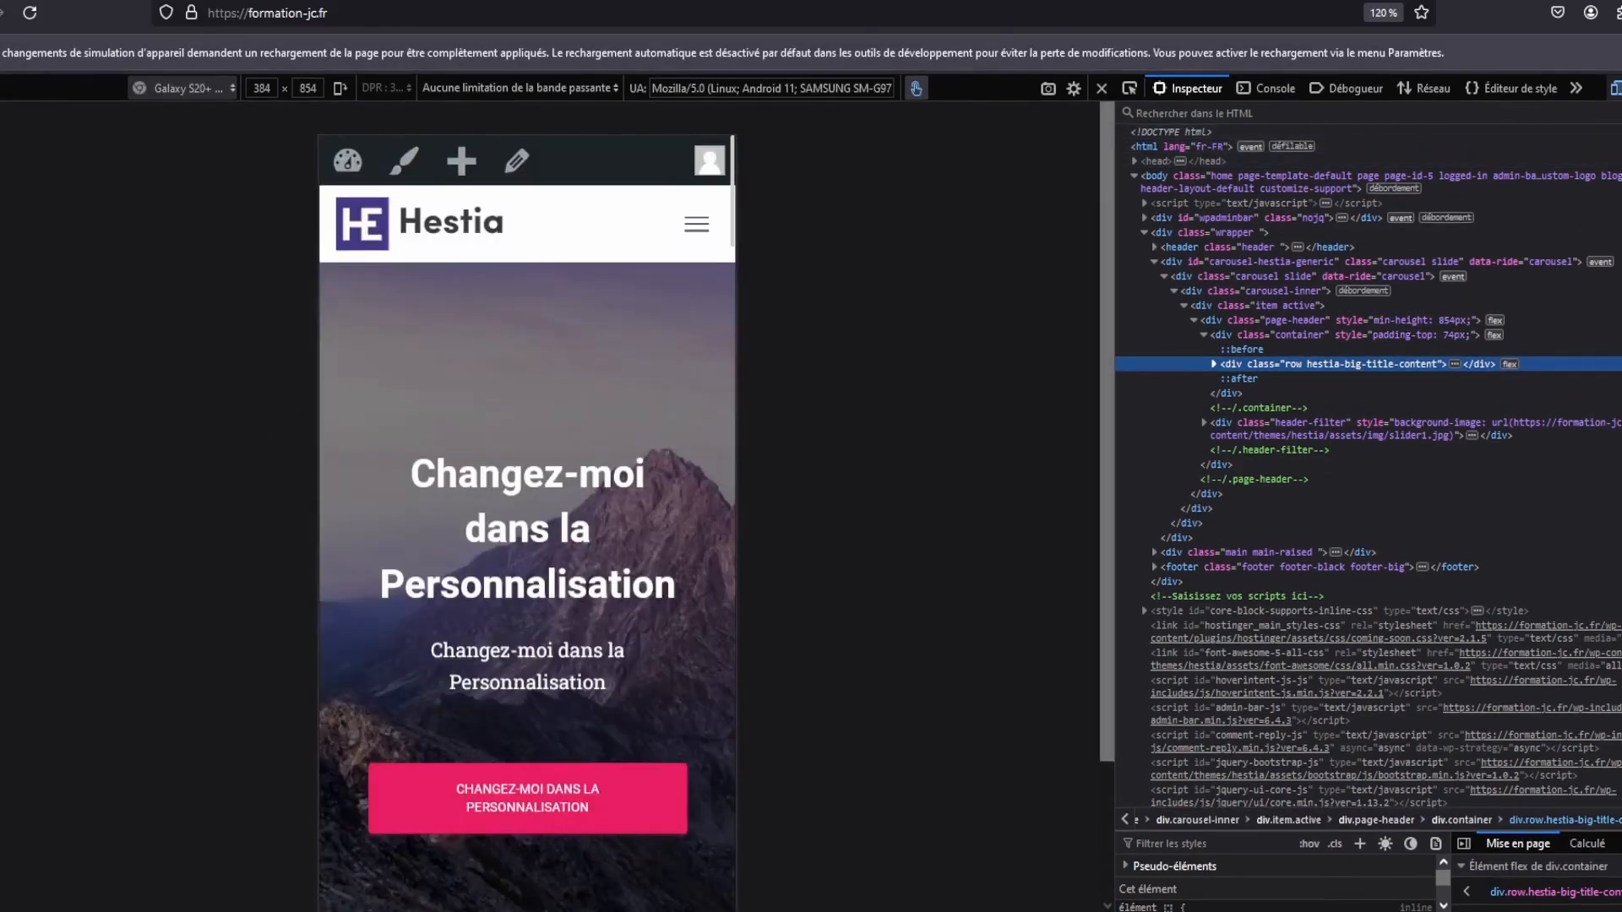
Simulate the home page on an iPhone 12/13 Pro Max iOS 14.6 and look over its sections before returning to the customizer
left_click(226, 45)
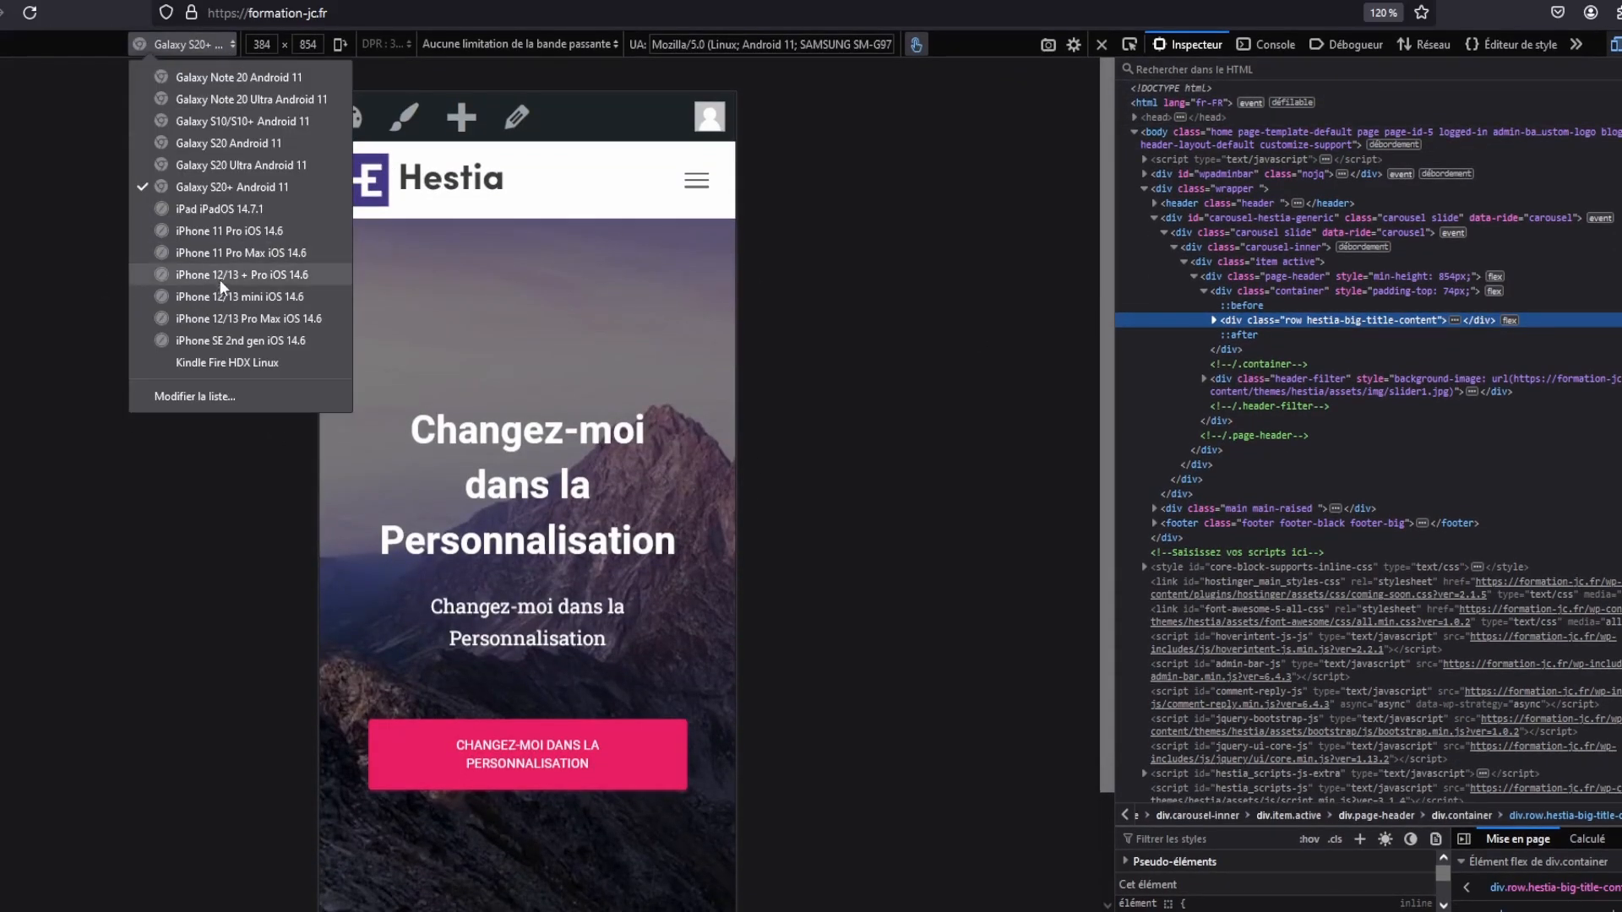
left_click(240, 319)
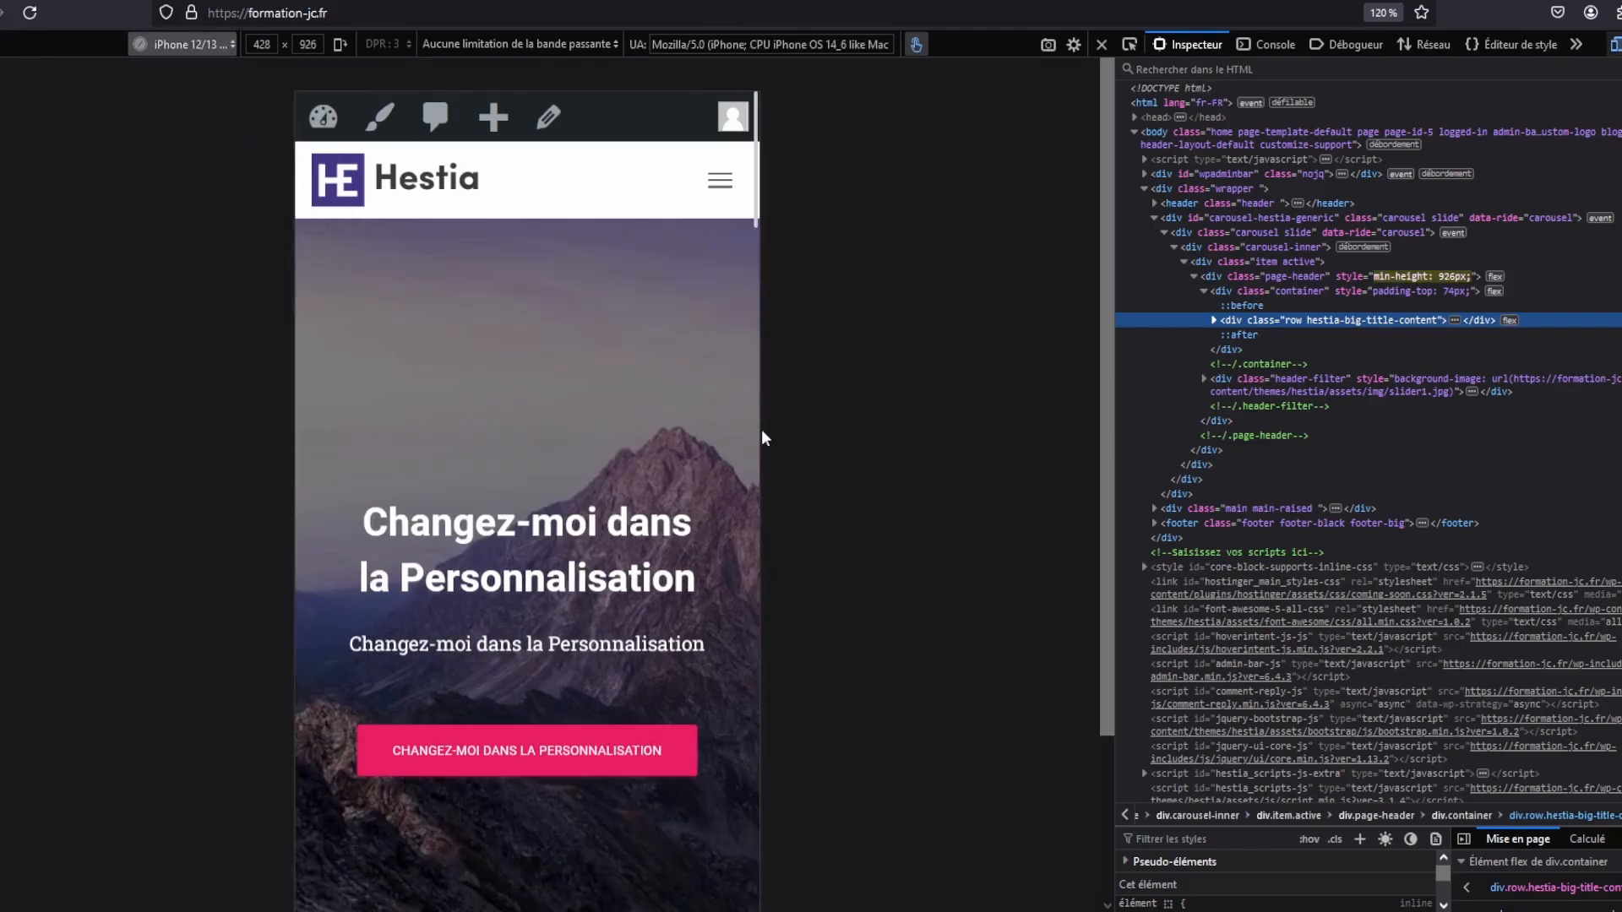
scroll(610, 519, "down", 10)
scroll(616, 518, "down", 5)
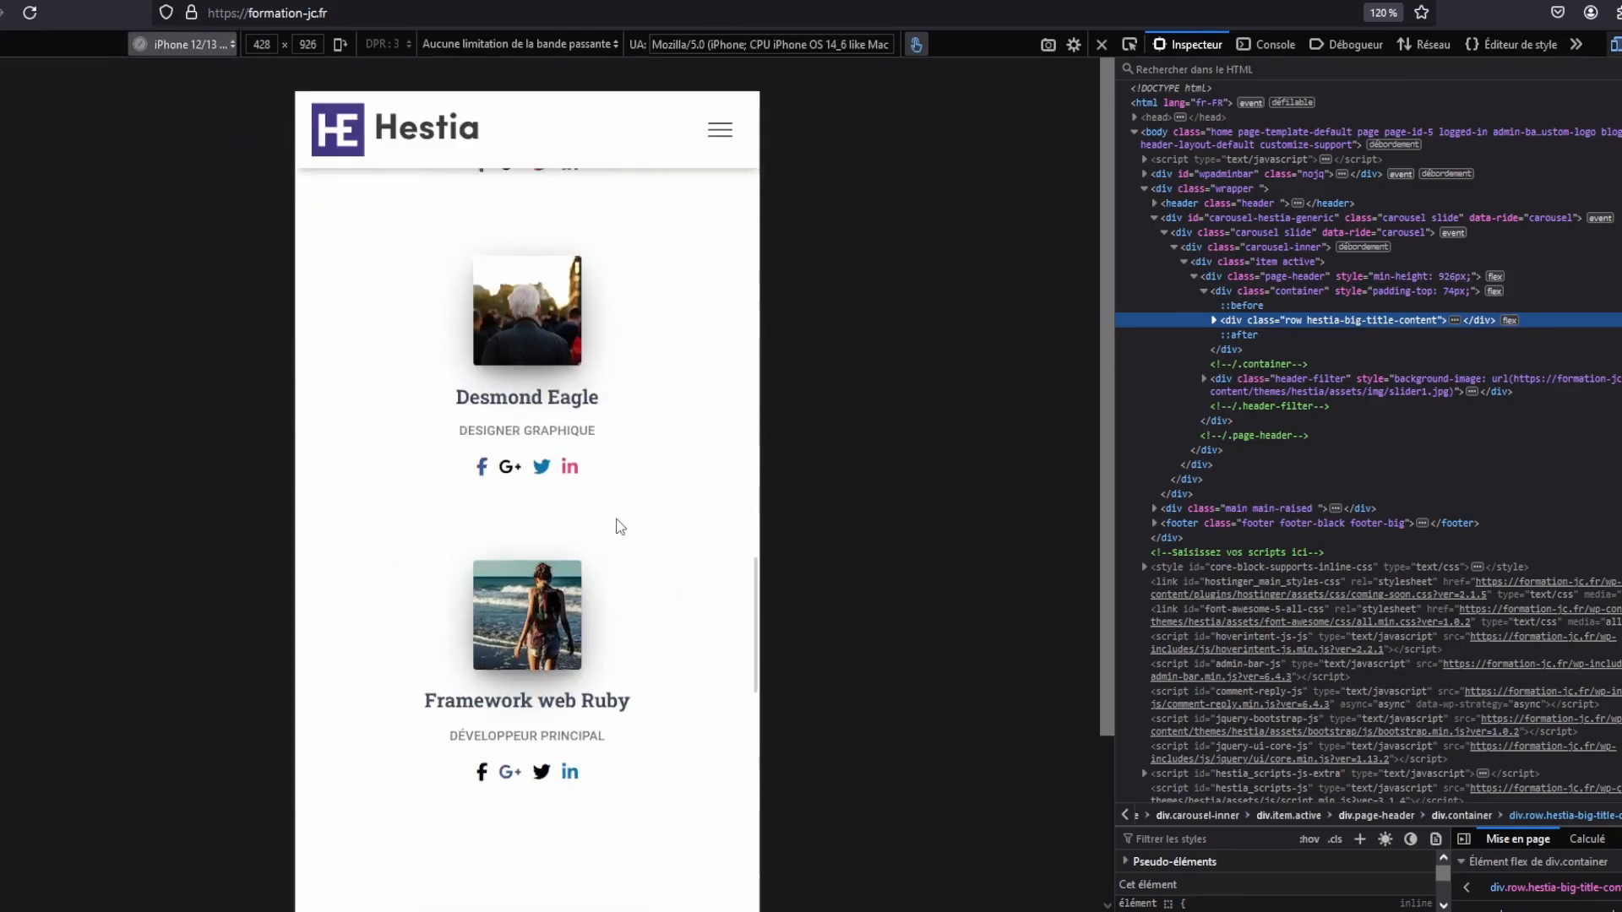
scroll(615, 519, "up", 15)
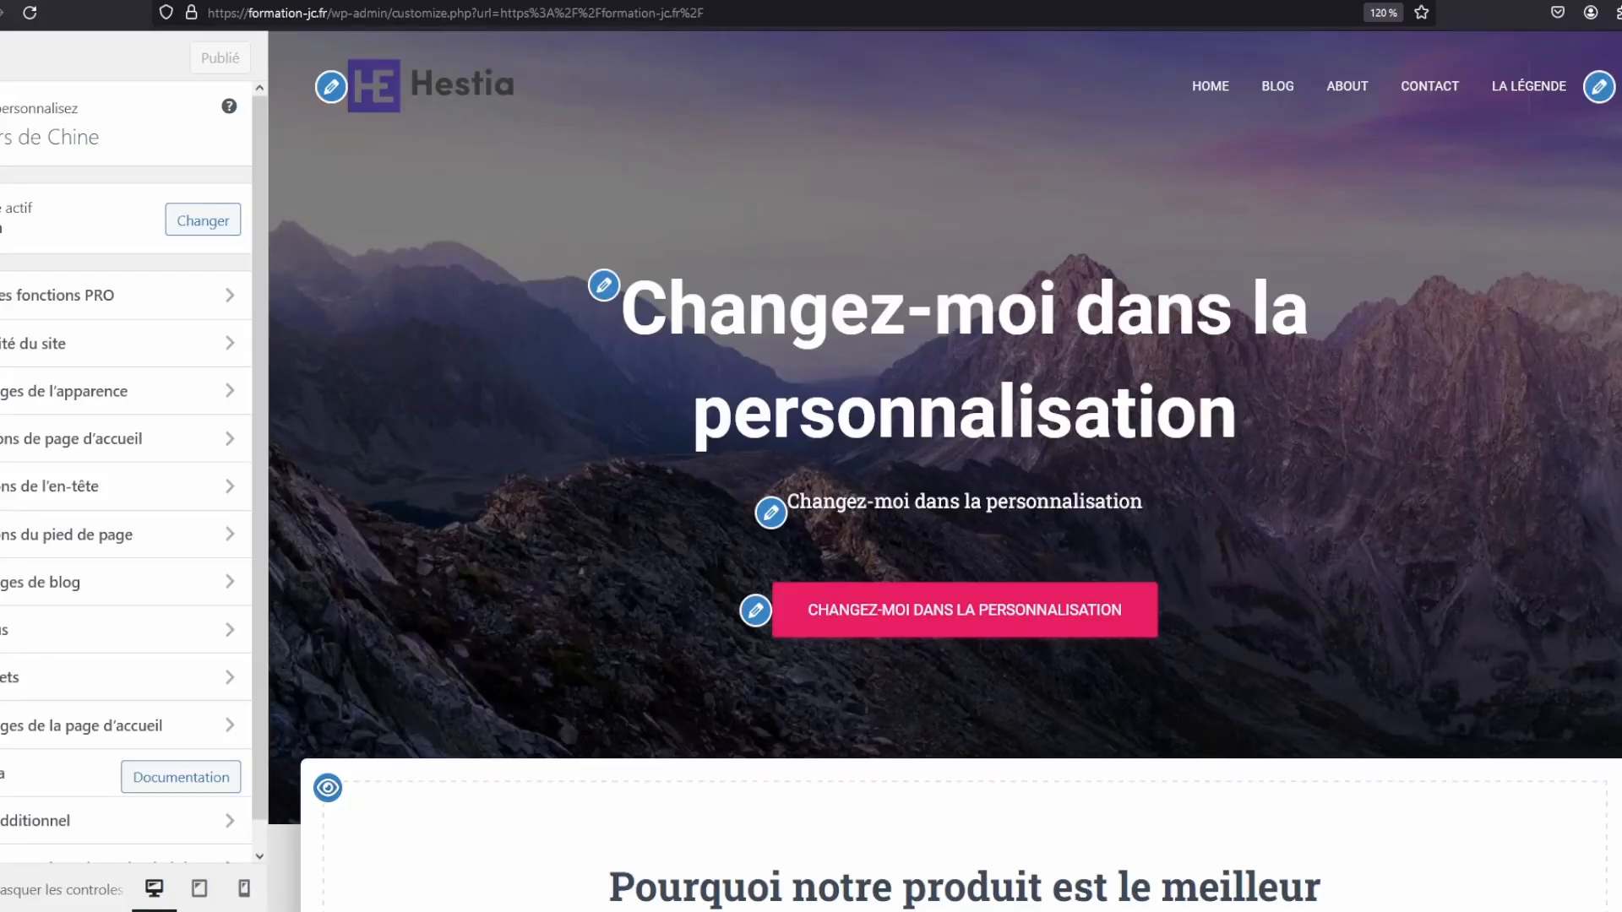
Open the developer tools on the theme customizer and turn on the responsive device view
left_click(1616, 13)
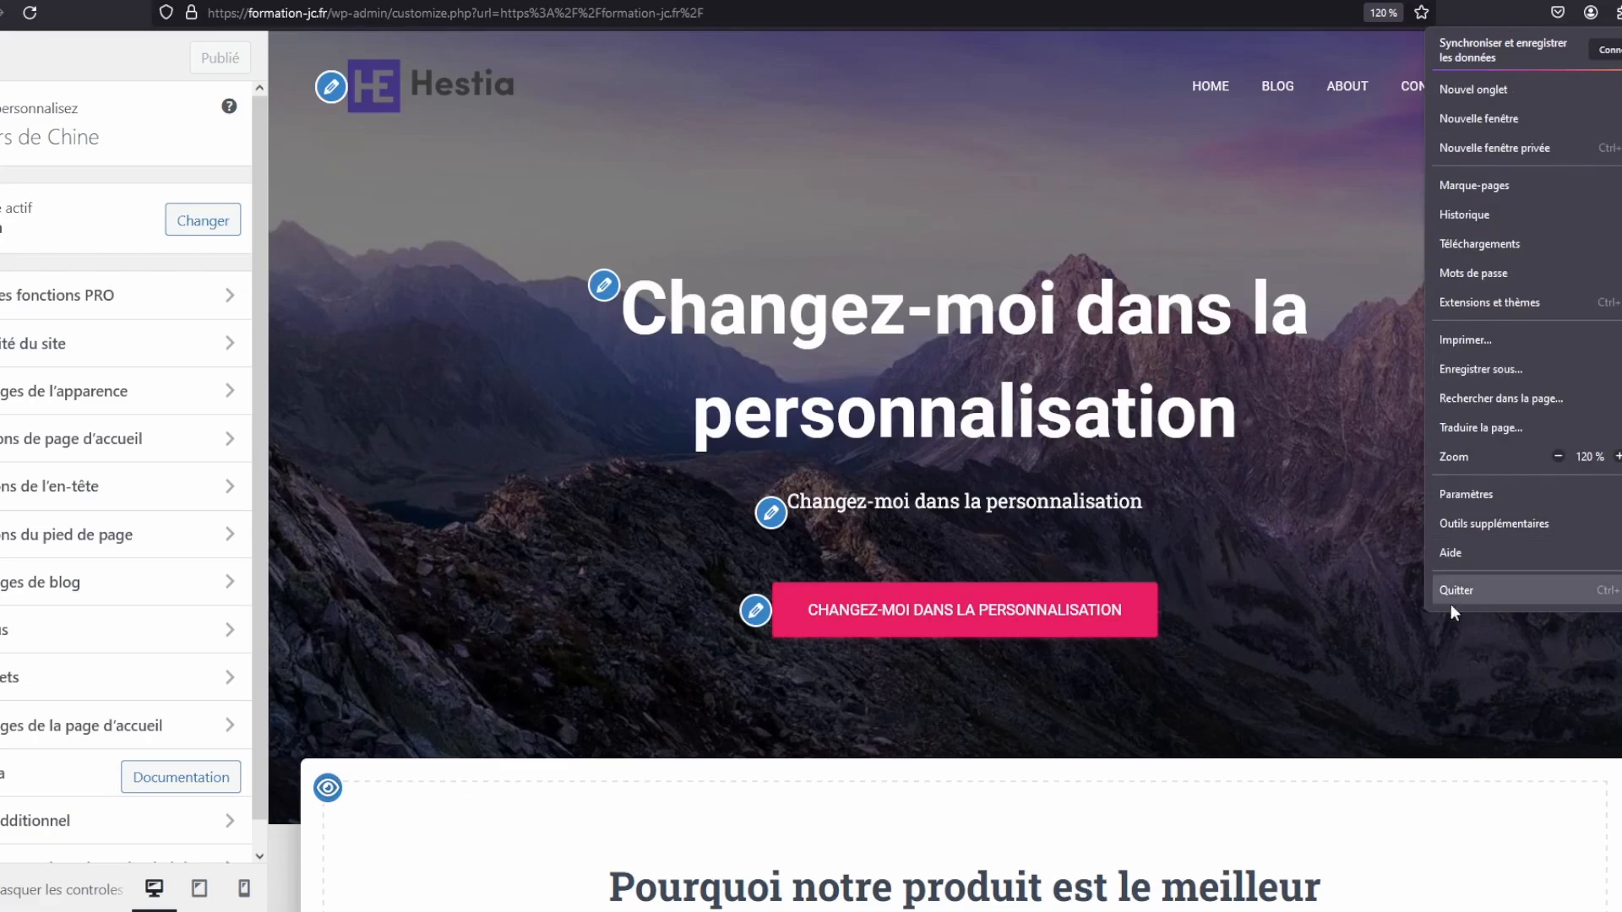
right_click(1286, 166)
left_click(1355, 402)
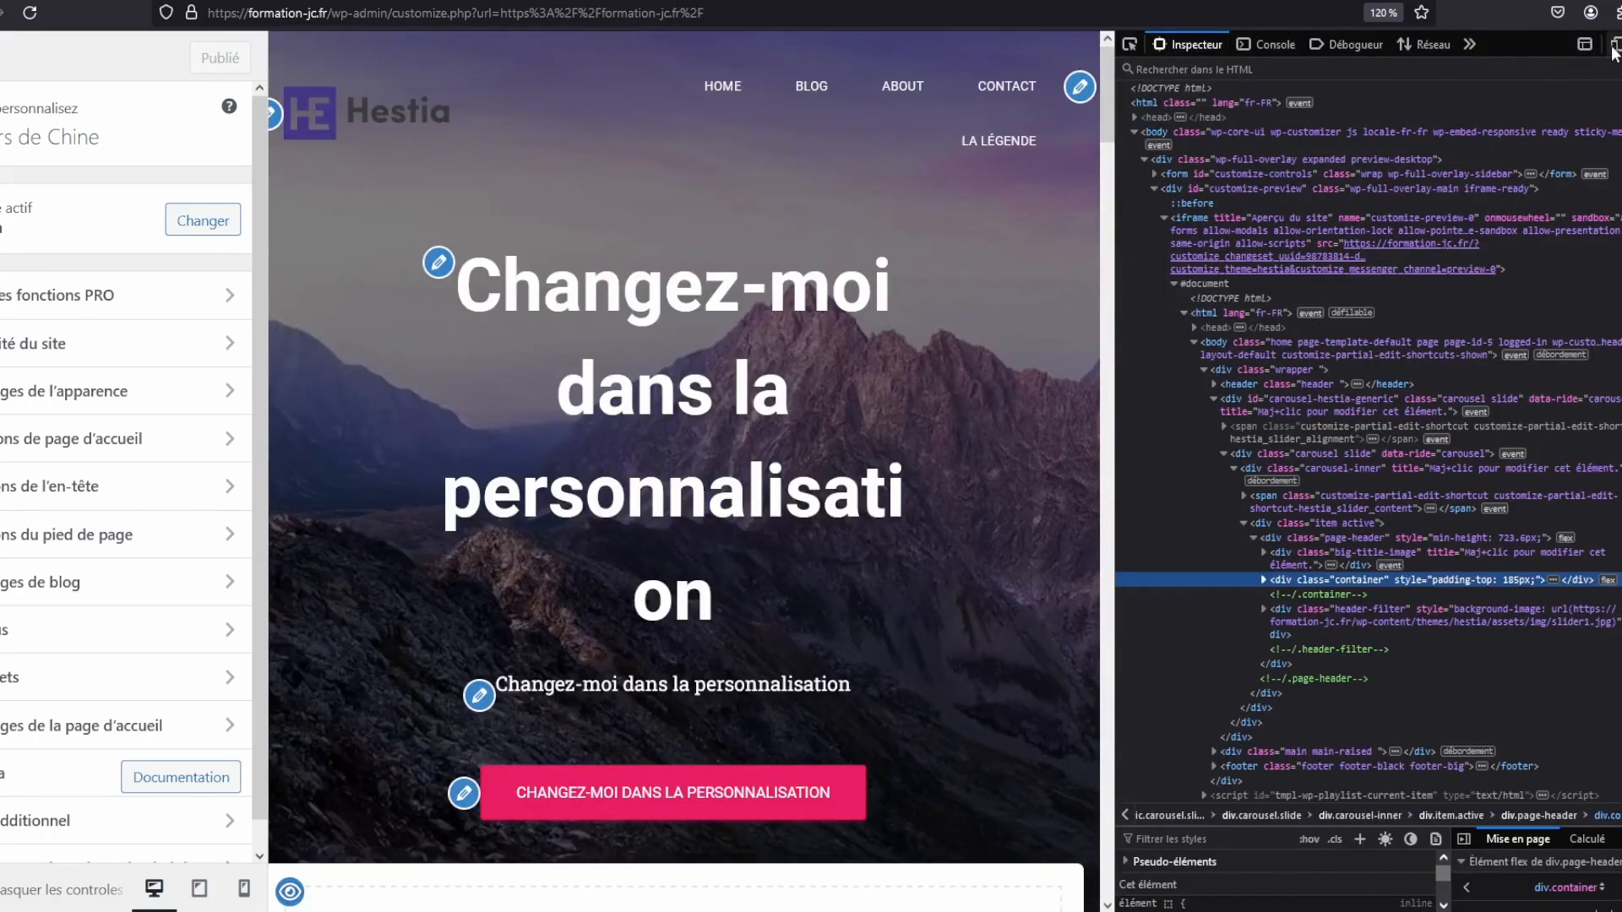
left_click(1615, 46)
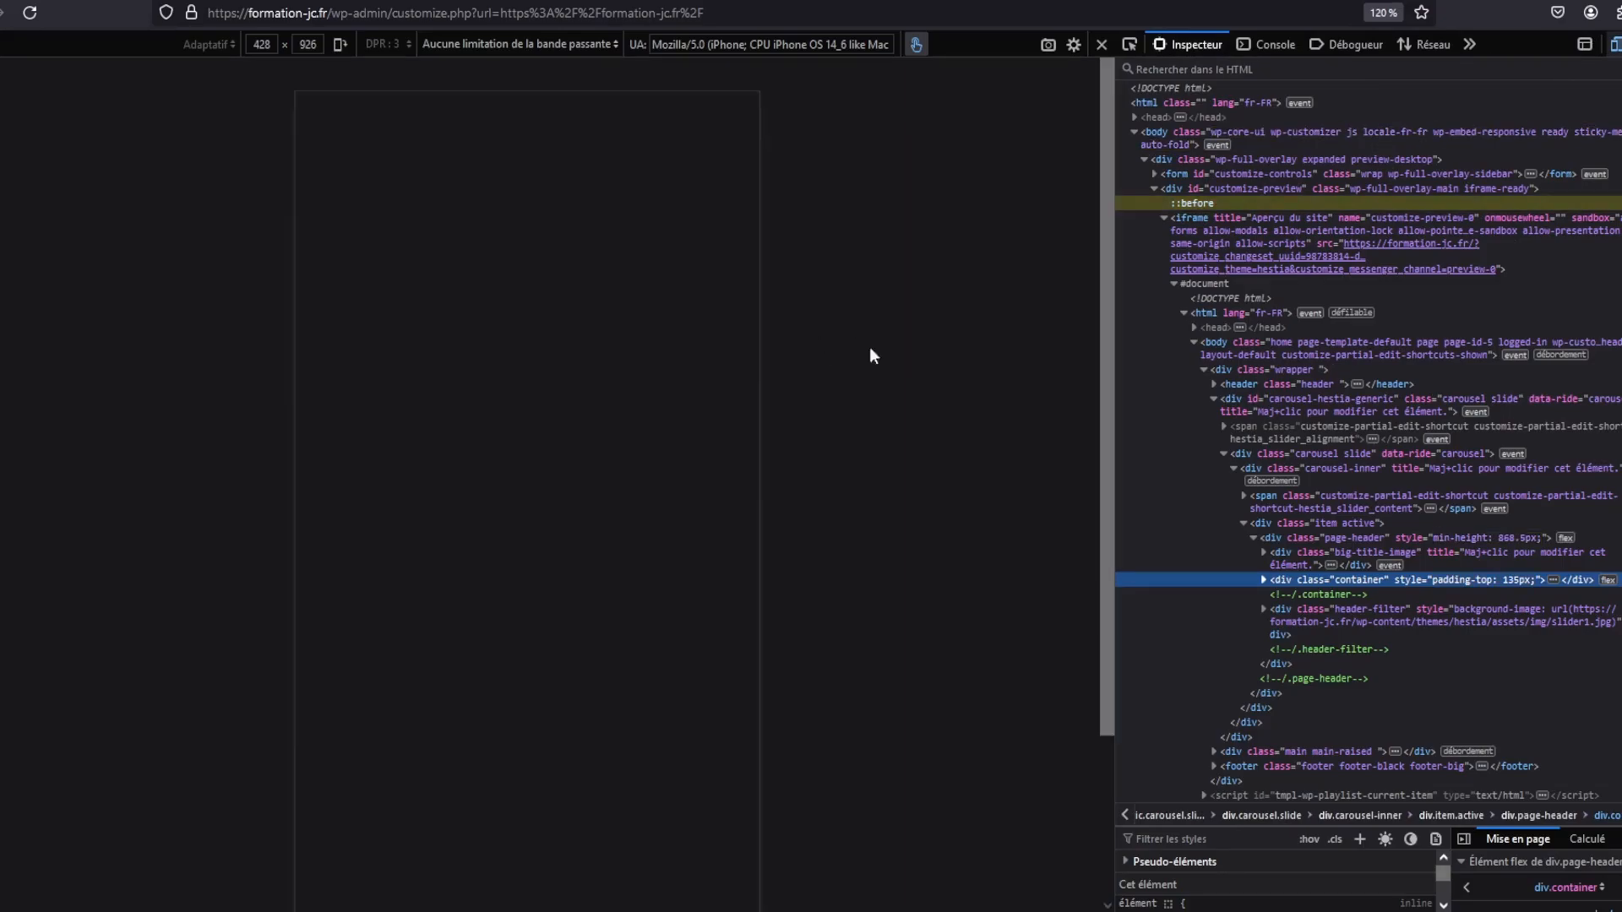
Review the customizer's sections and the "Voir les fonctions PRO" list in phone view, and close the developer tools
scroll(513, 389, "down", 2)
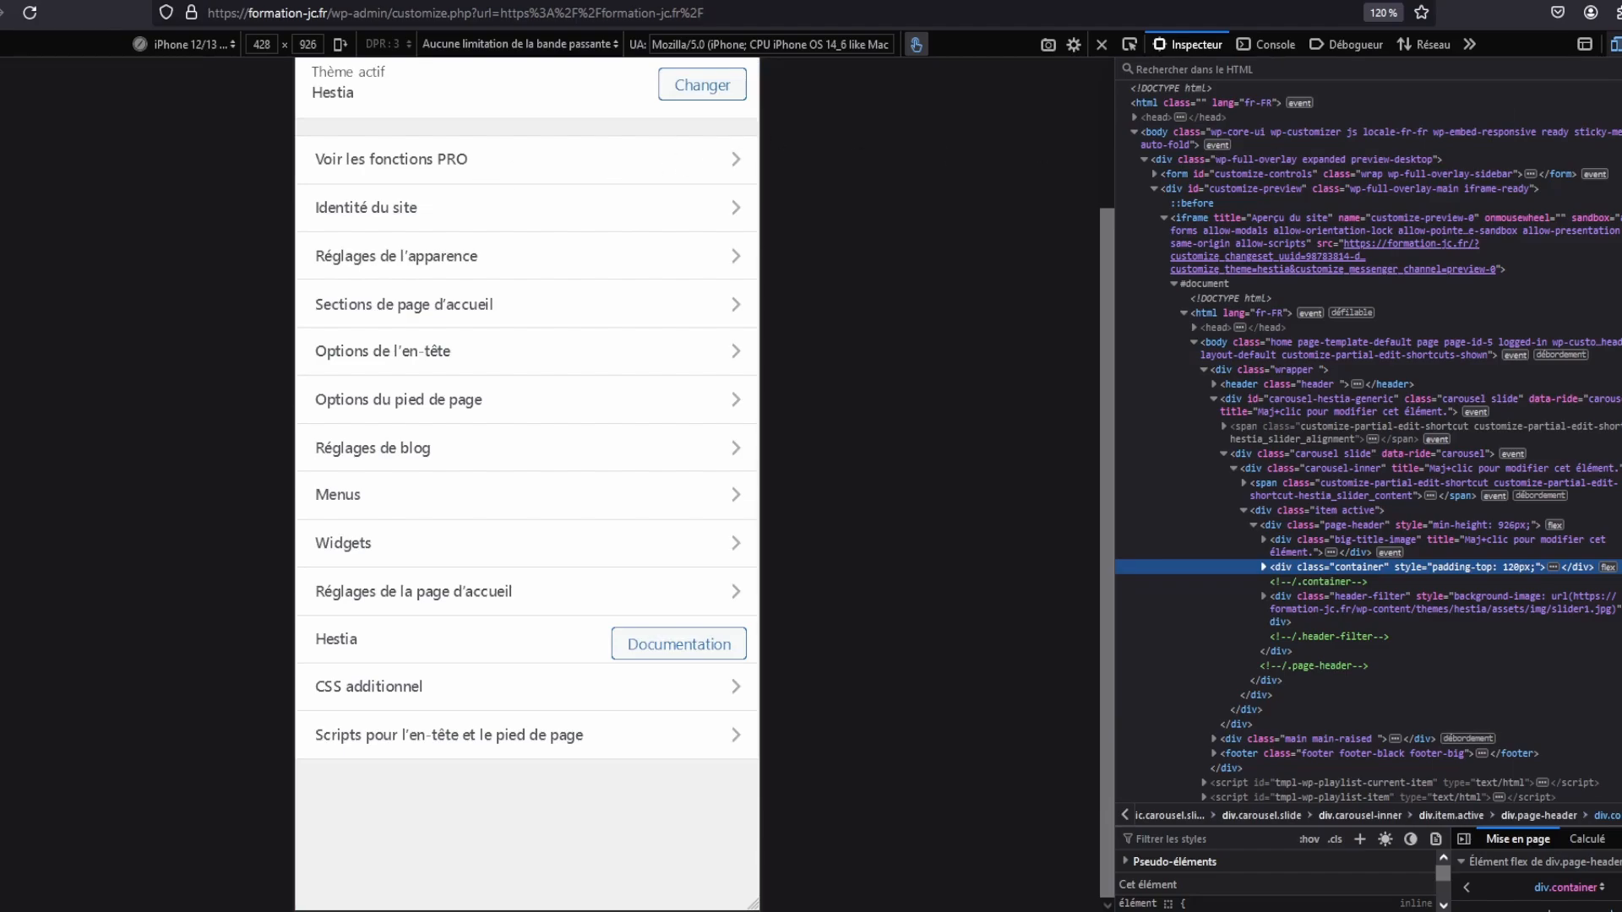
left_click(581, 159)
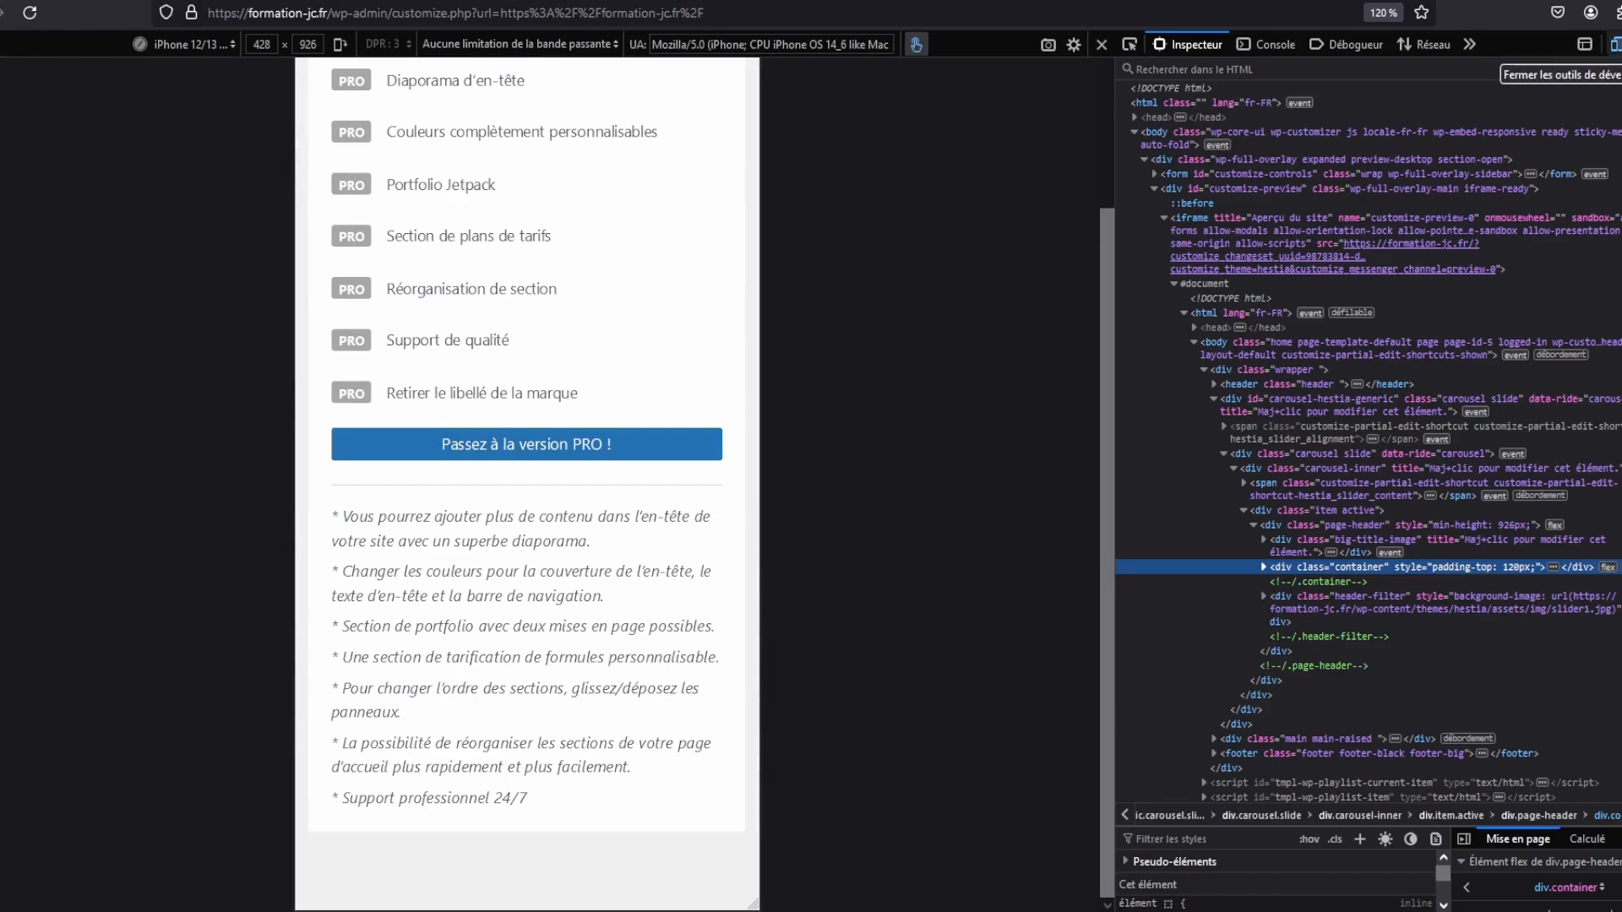
left_click(1615, 44)
left_click(1614, 44)
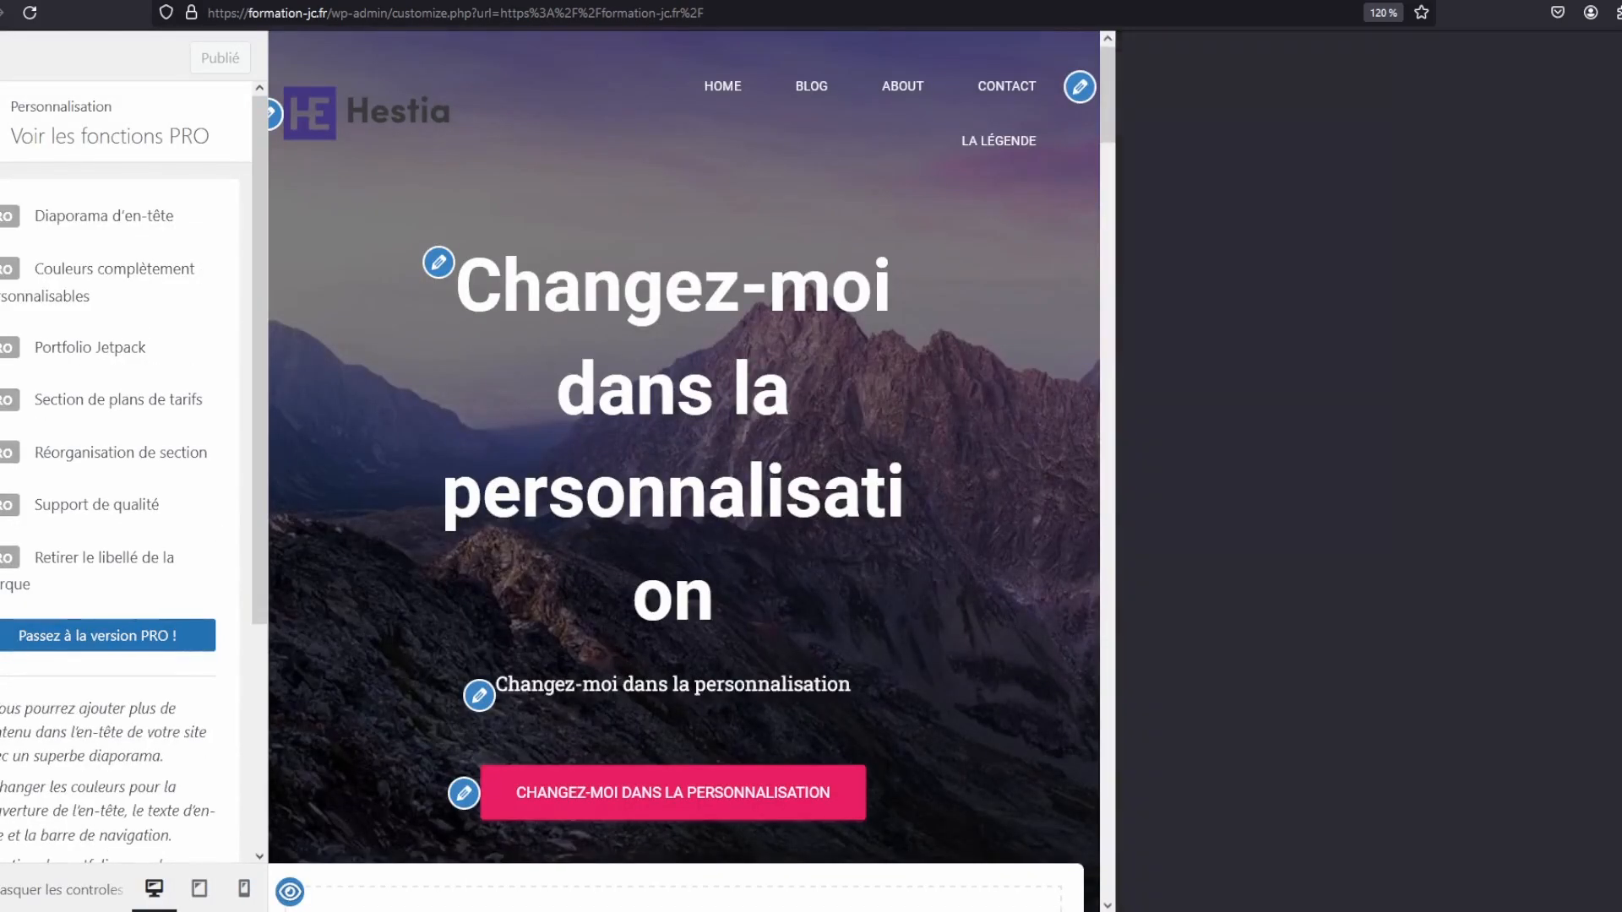
Look over the customizer's home page preview down to the contact section and footer, and leave the PRO features list
scroll(1233, 435, "down", 15)
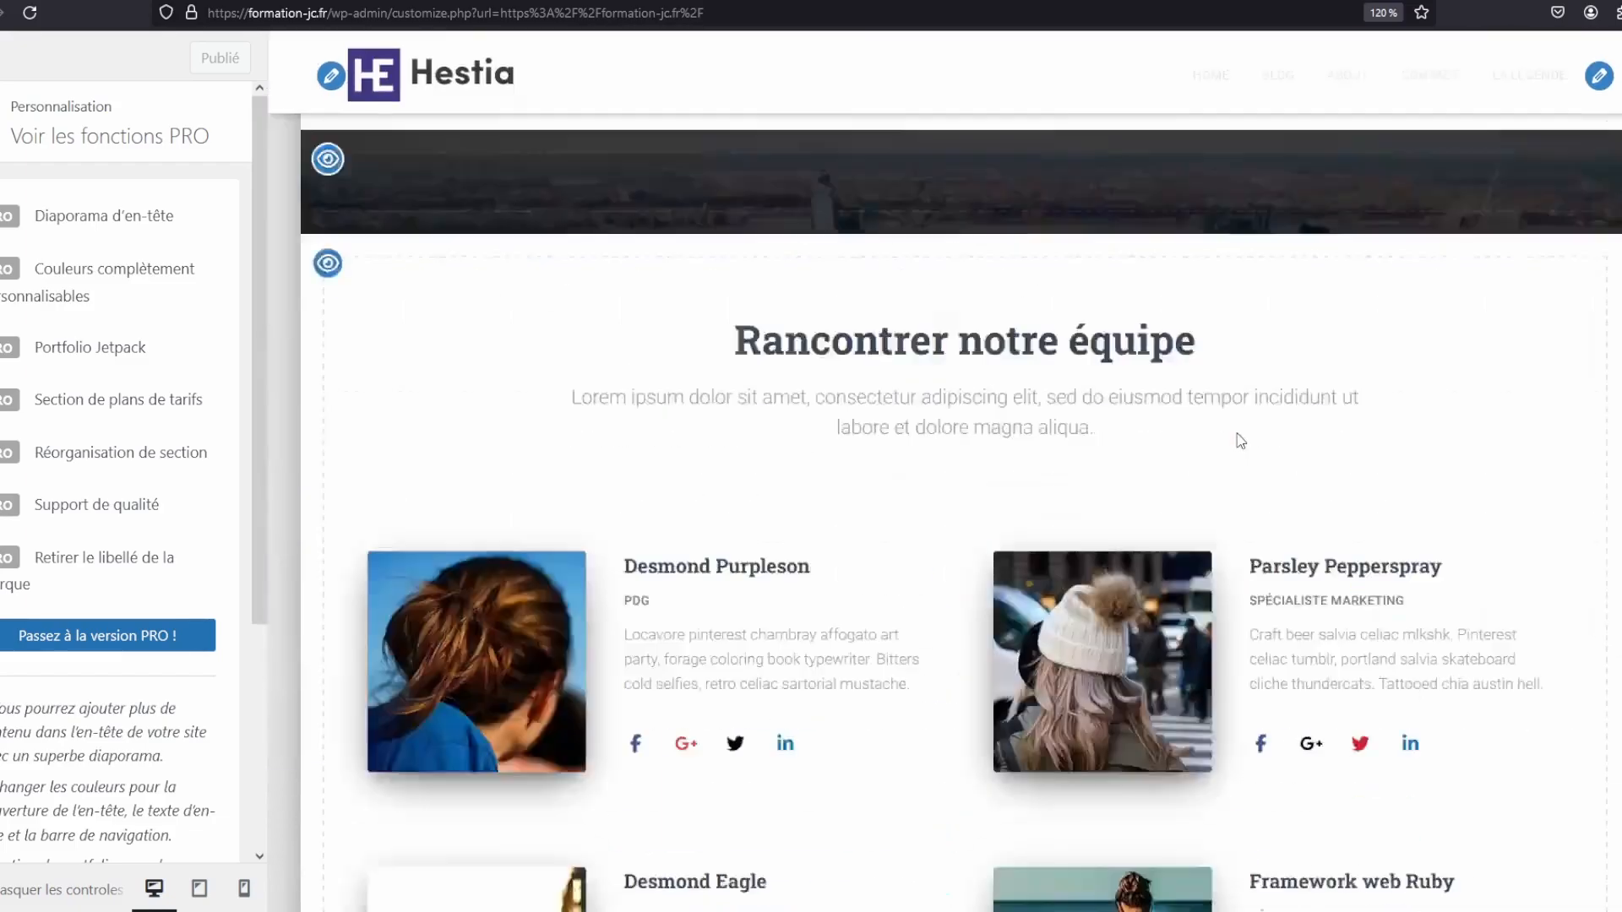
scroll(1233, 429, "down", 4)
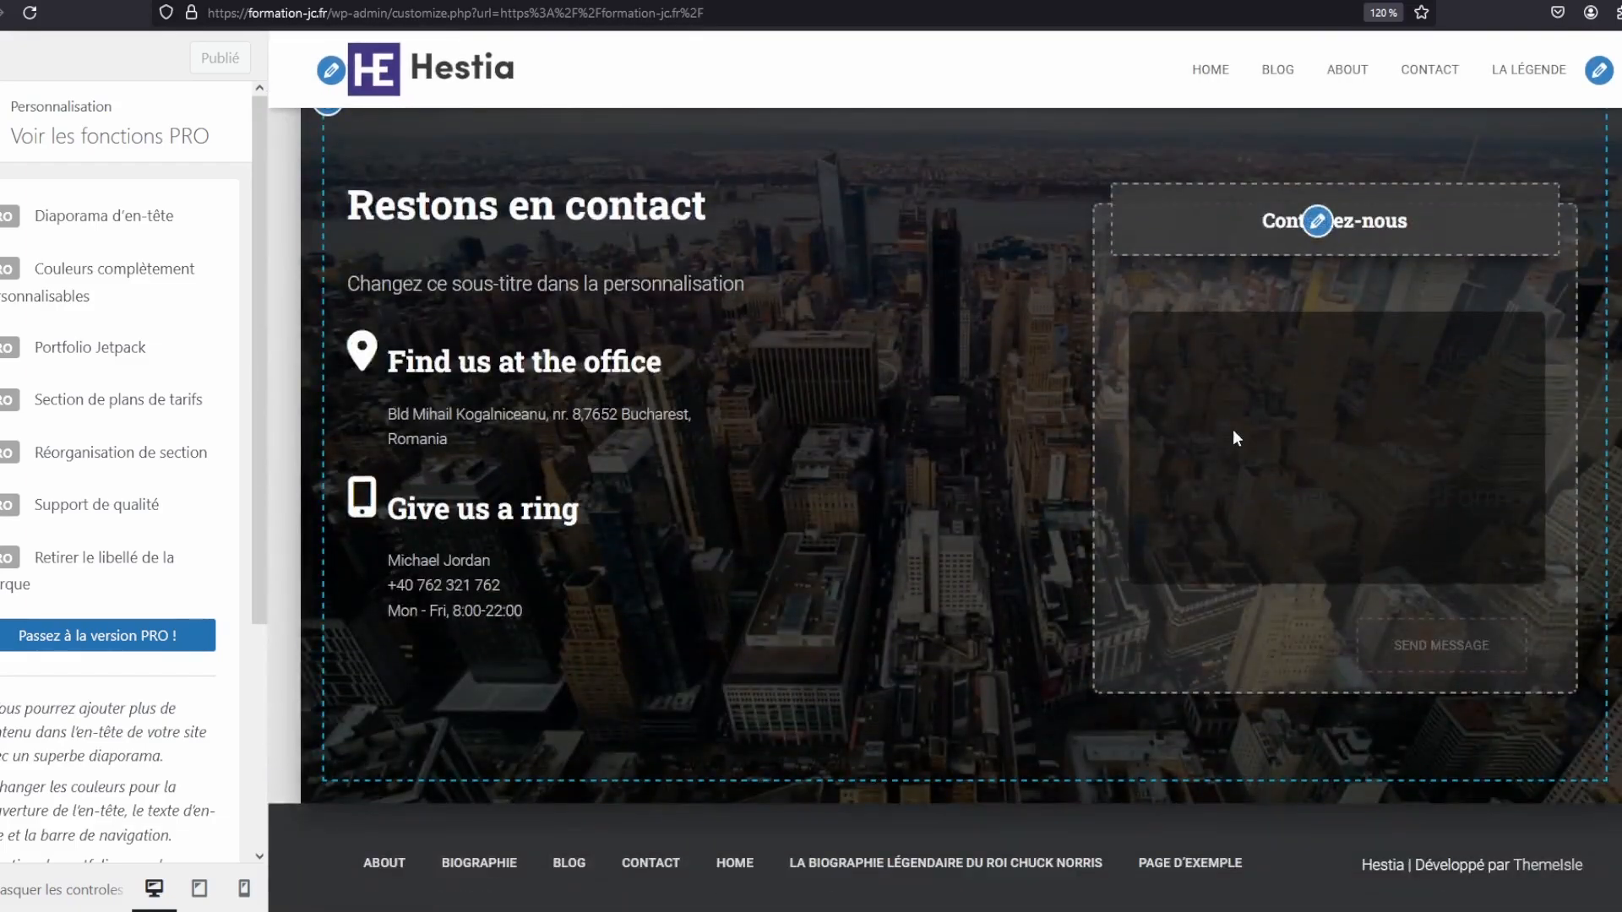
left_click(2, 122)
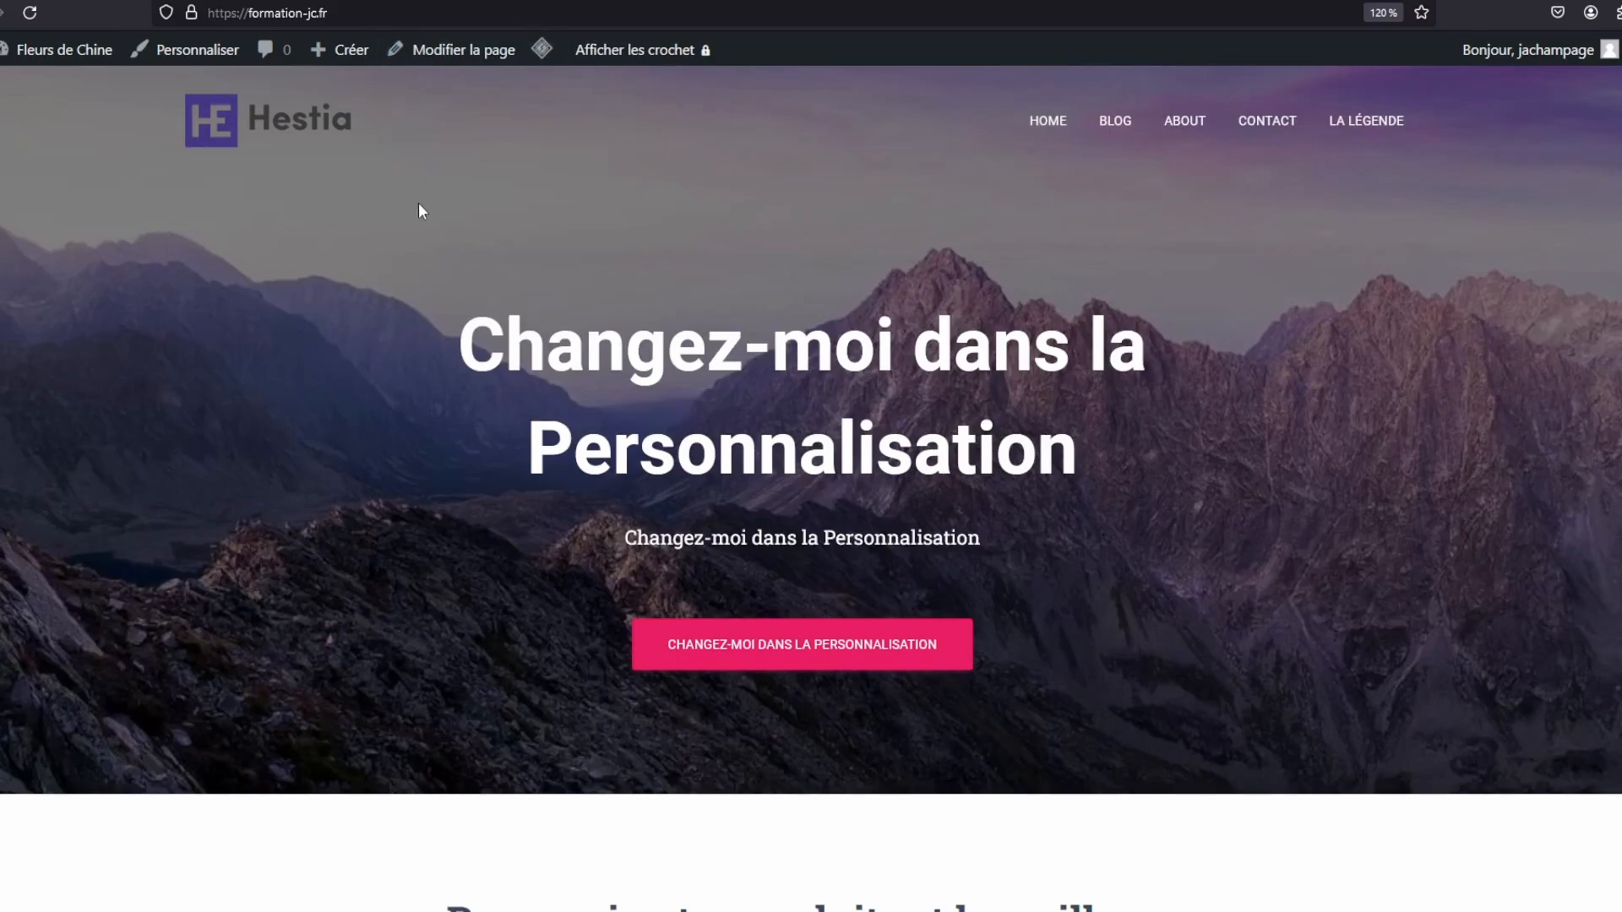
Open the Home page in the block editor from the live site and look through its page settings
left_click(486, 42)
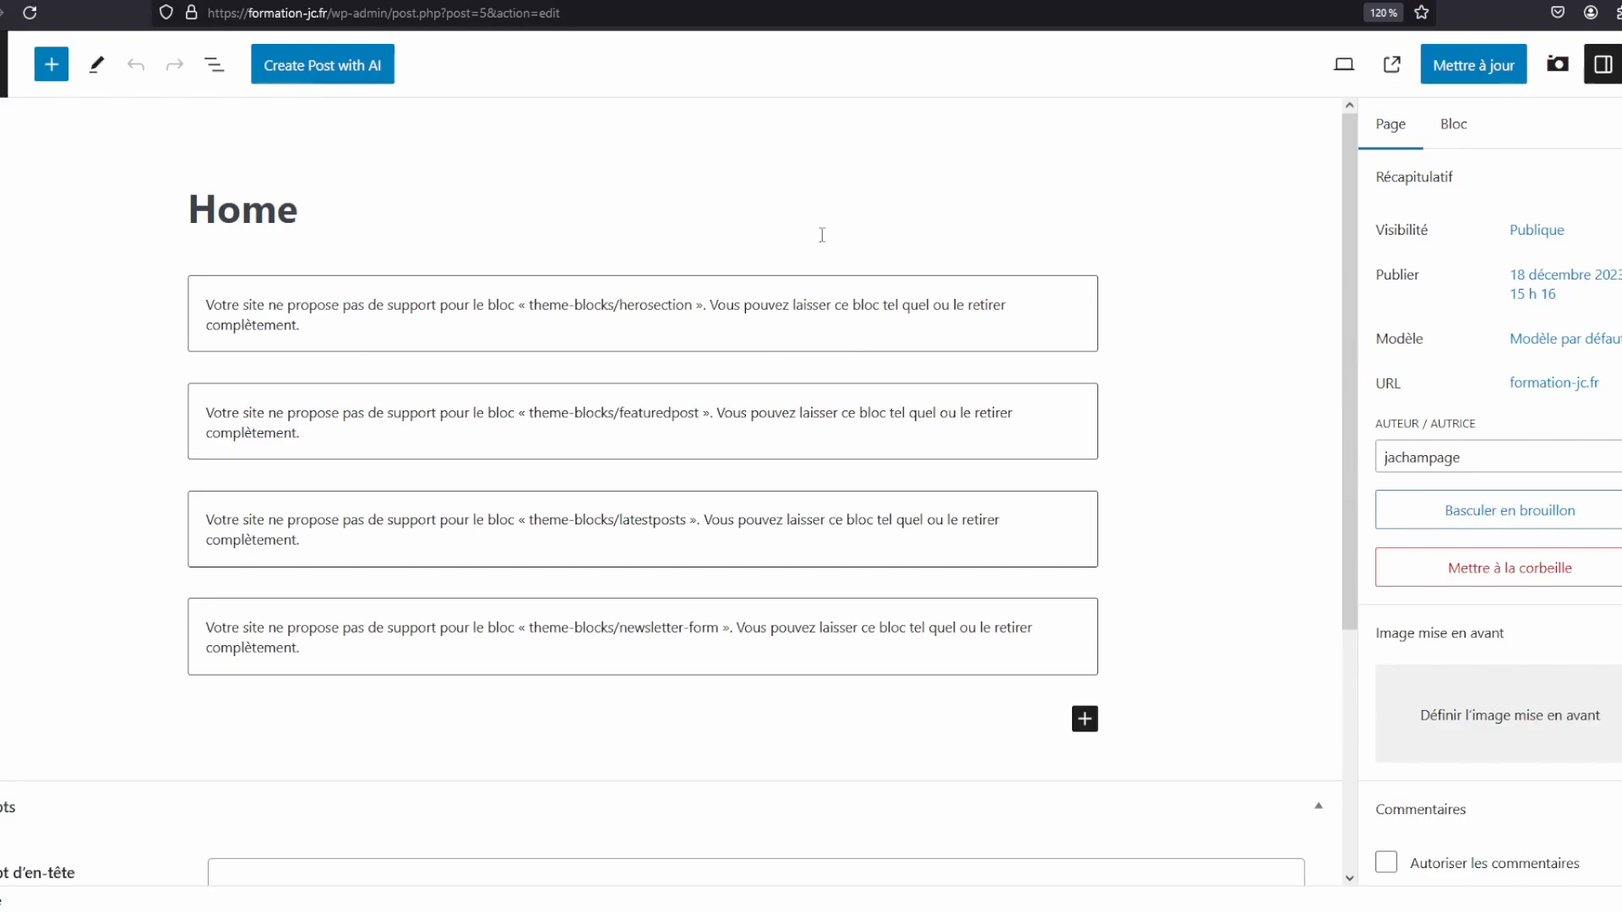
scroll(1499, 405, "down", 10)
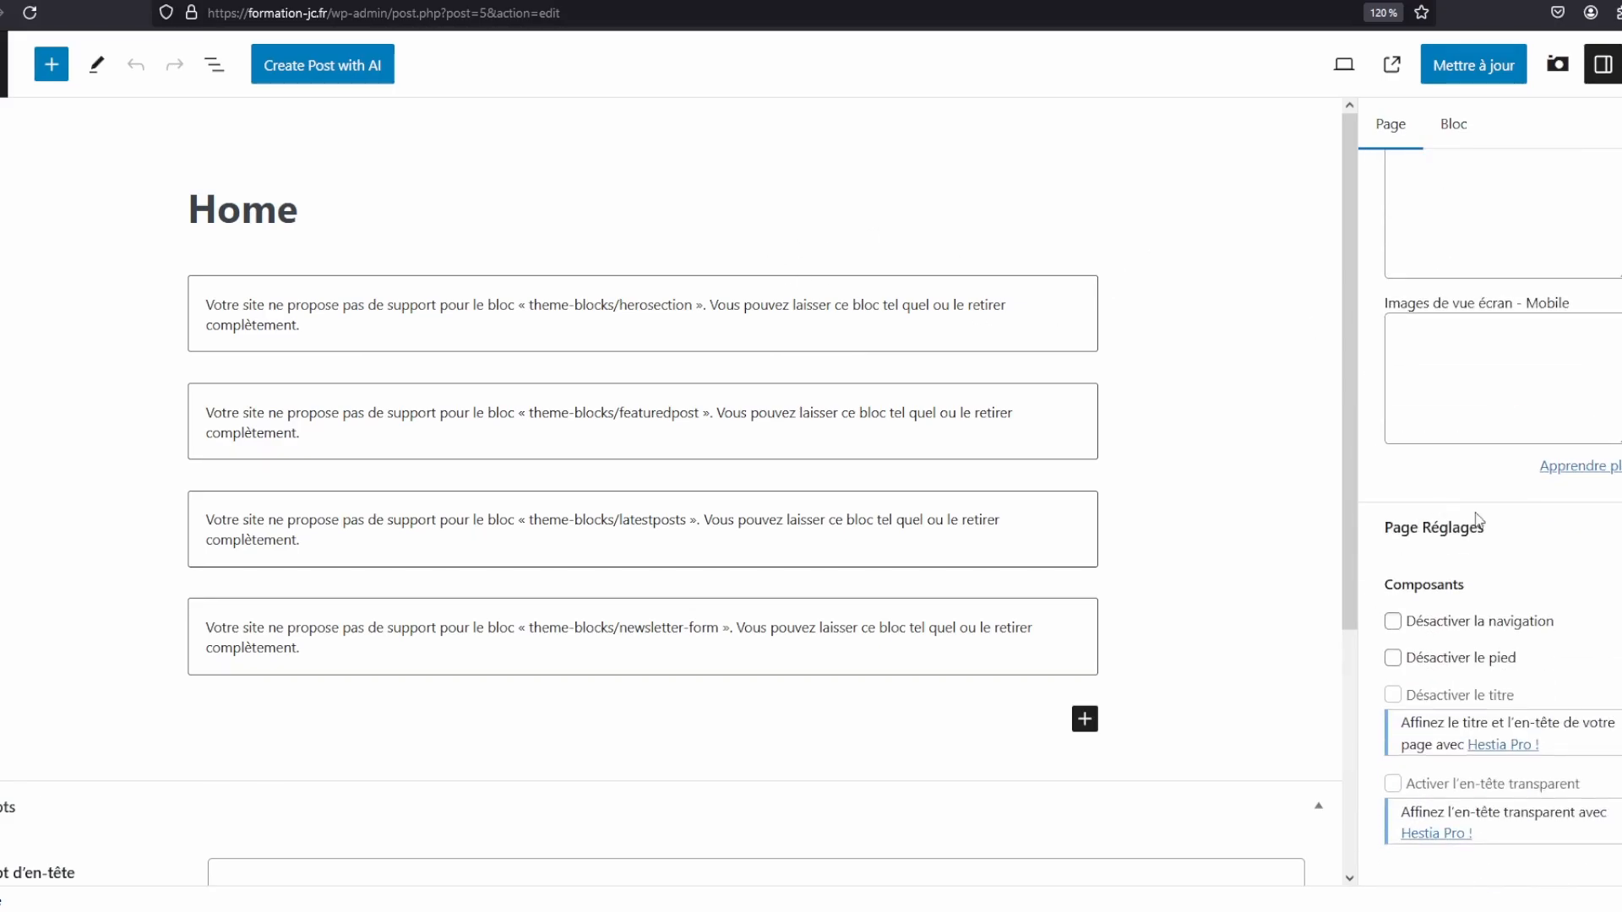
scroll(1615, 104, "up", 10)
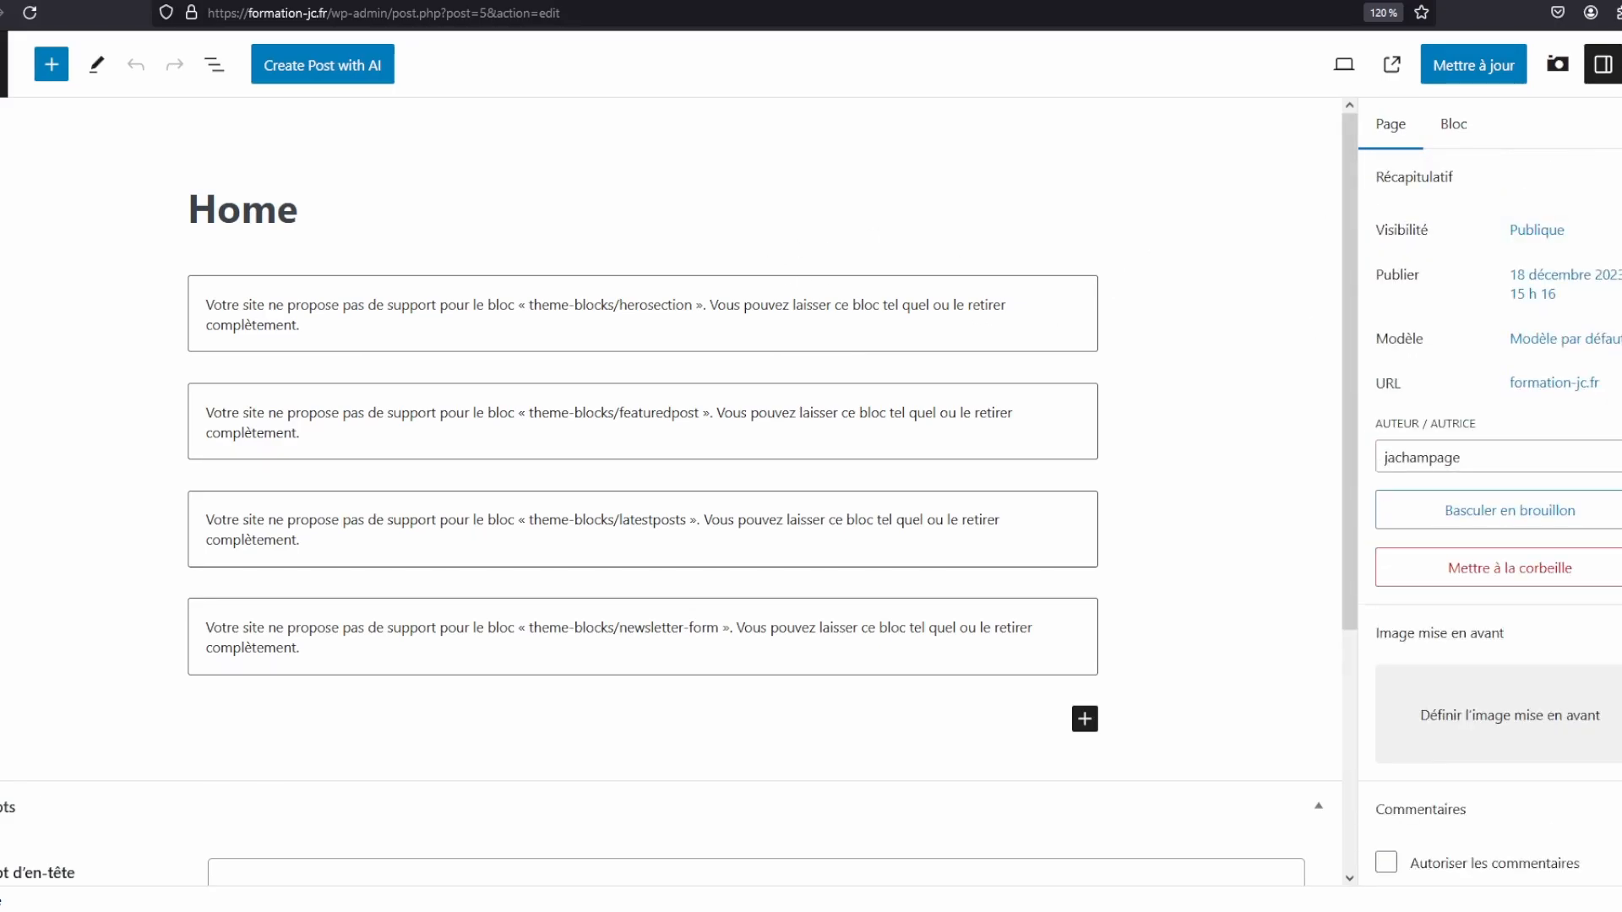
Check the Home page editor in the developer tools' responsive phone view, restore the normal view and close the tools
right_click(1120, 209)
left_click(1147, 450)
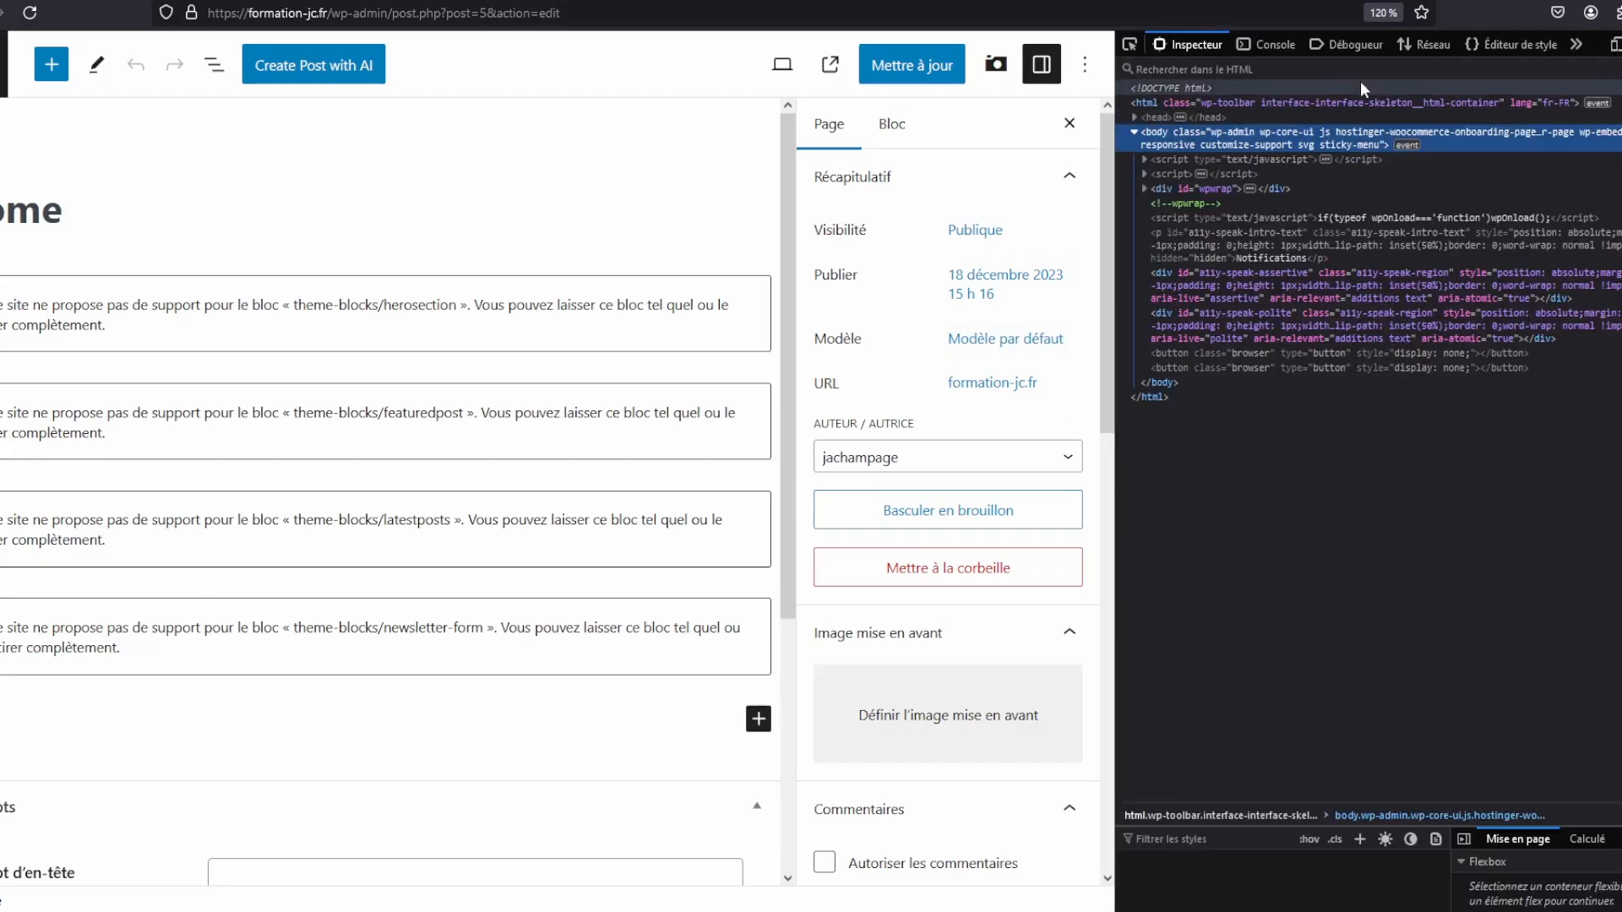
left_click(1613, 47)
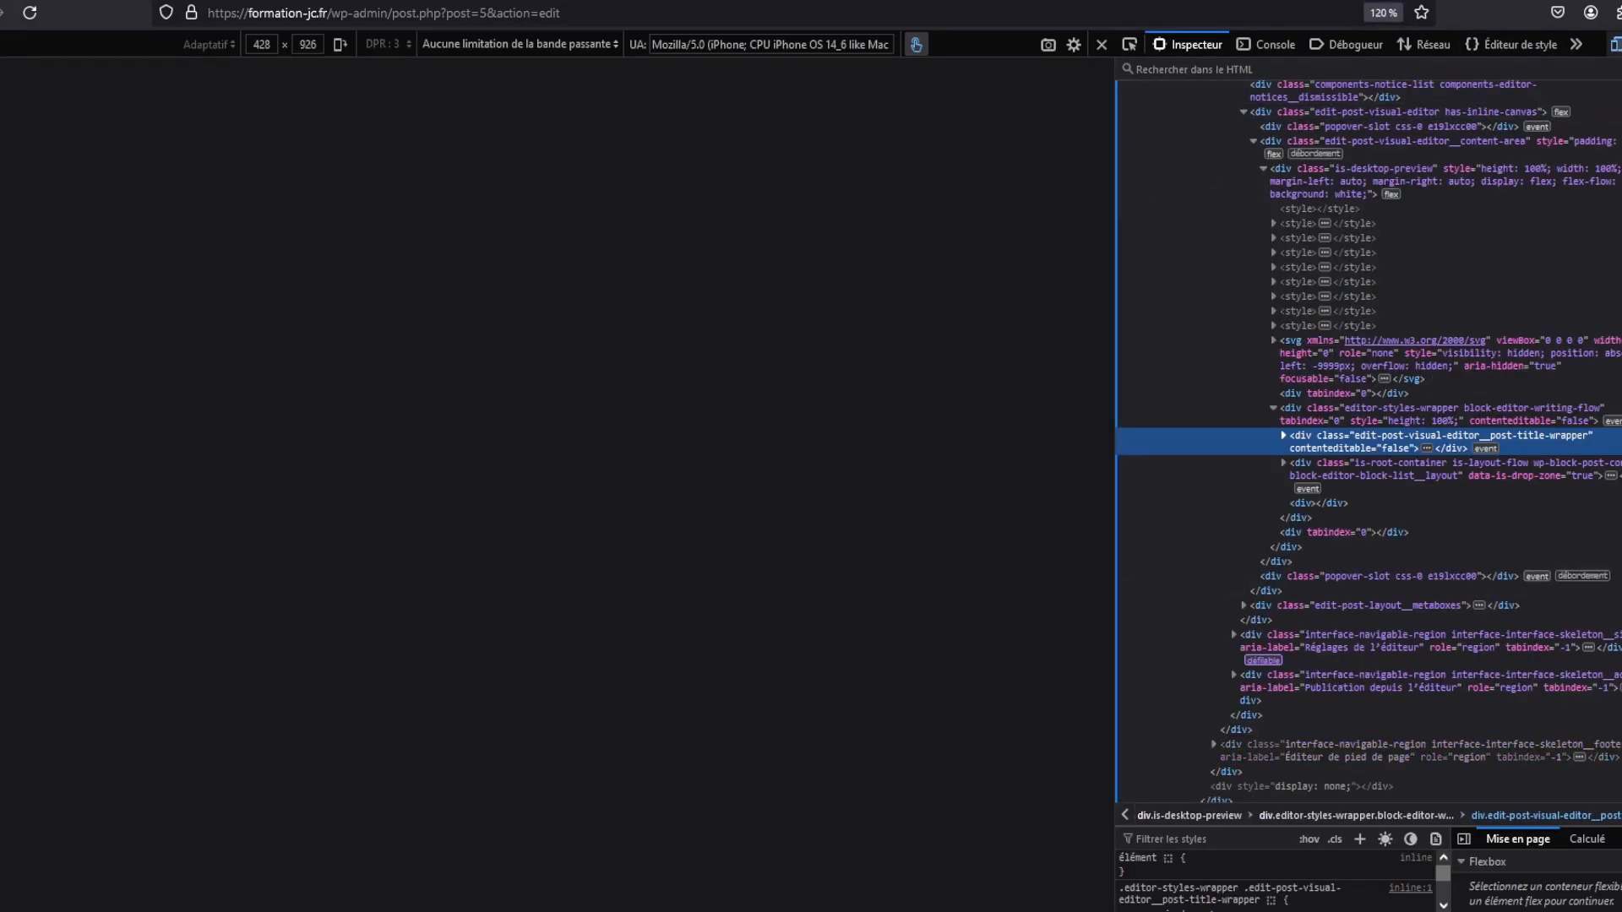
key("F12")
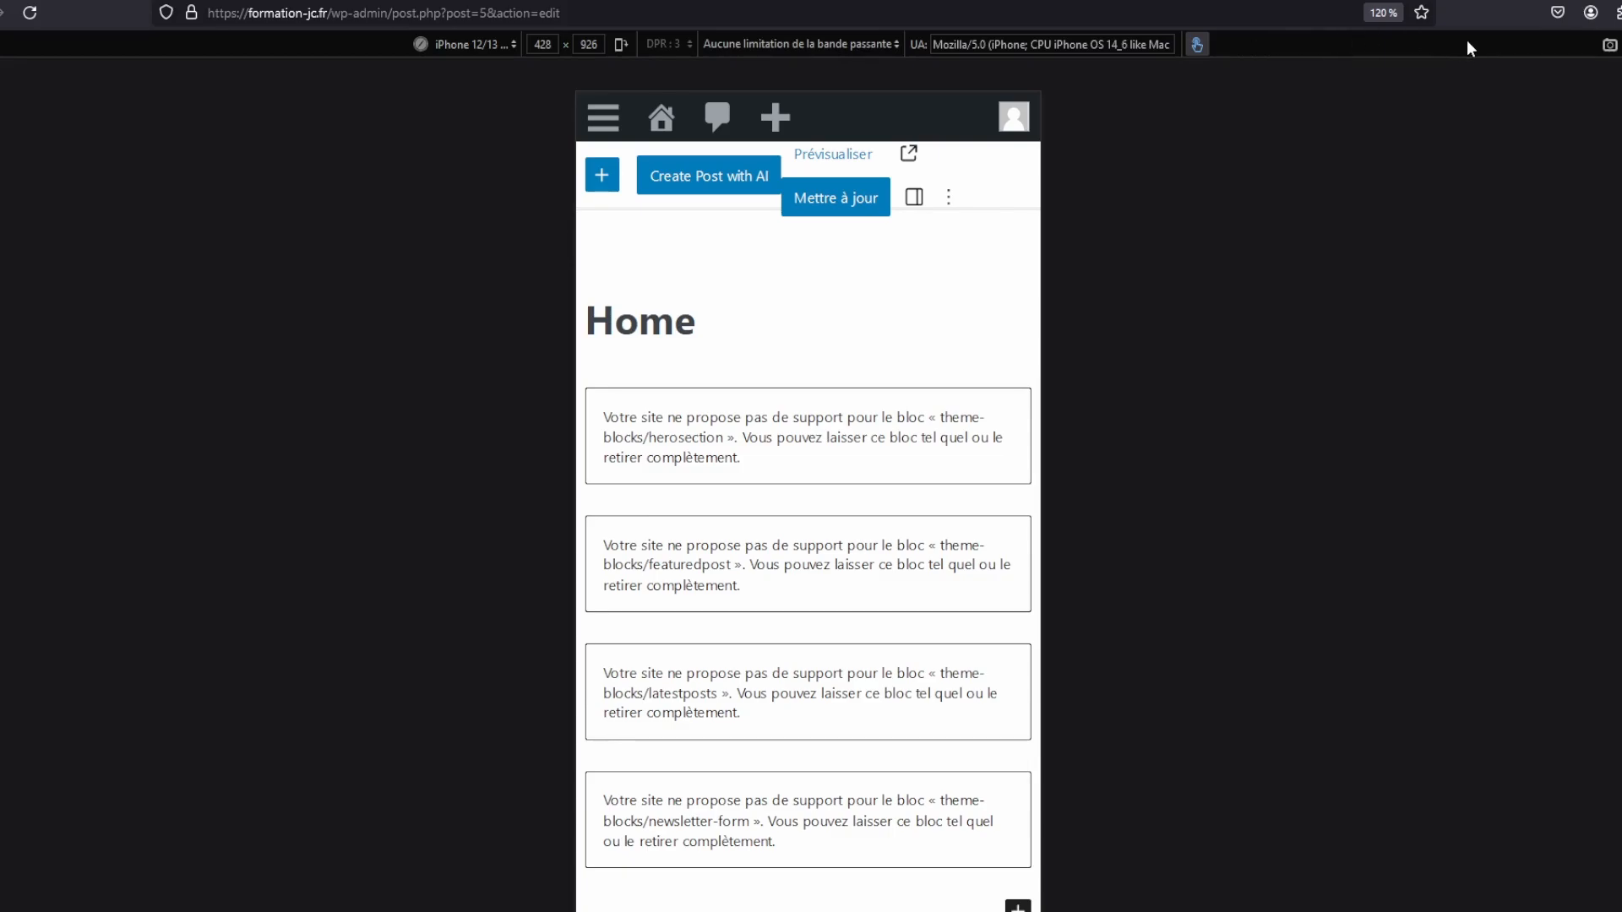
right_click(792, 295)
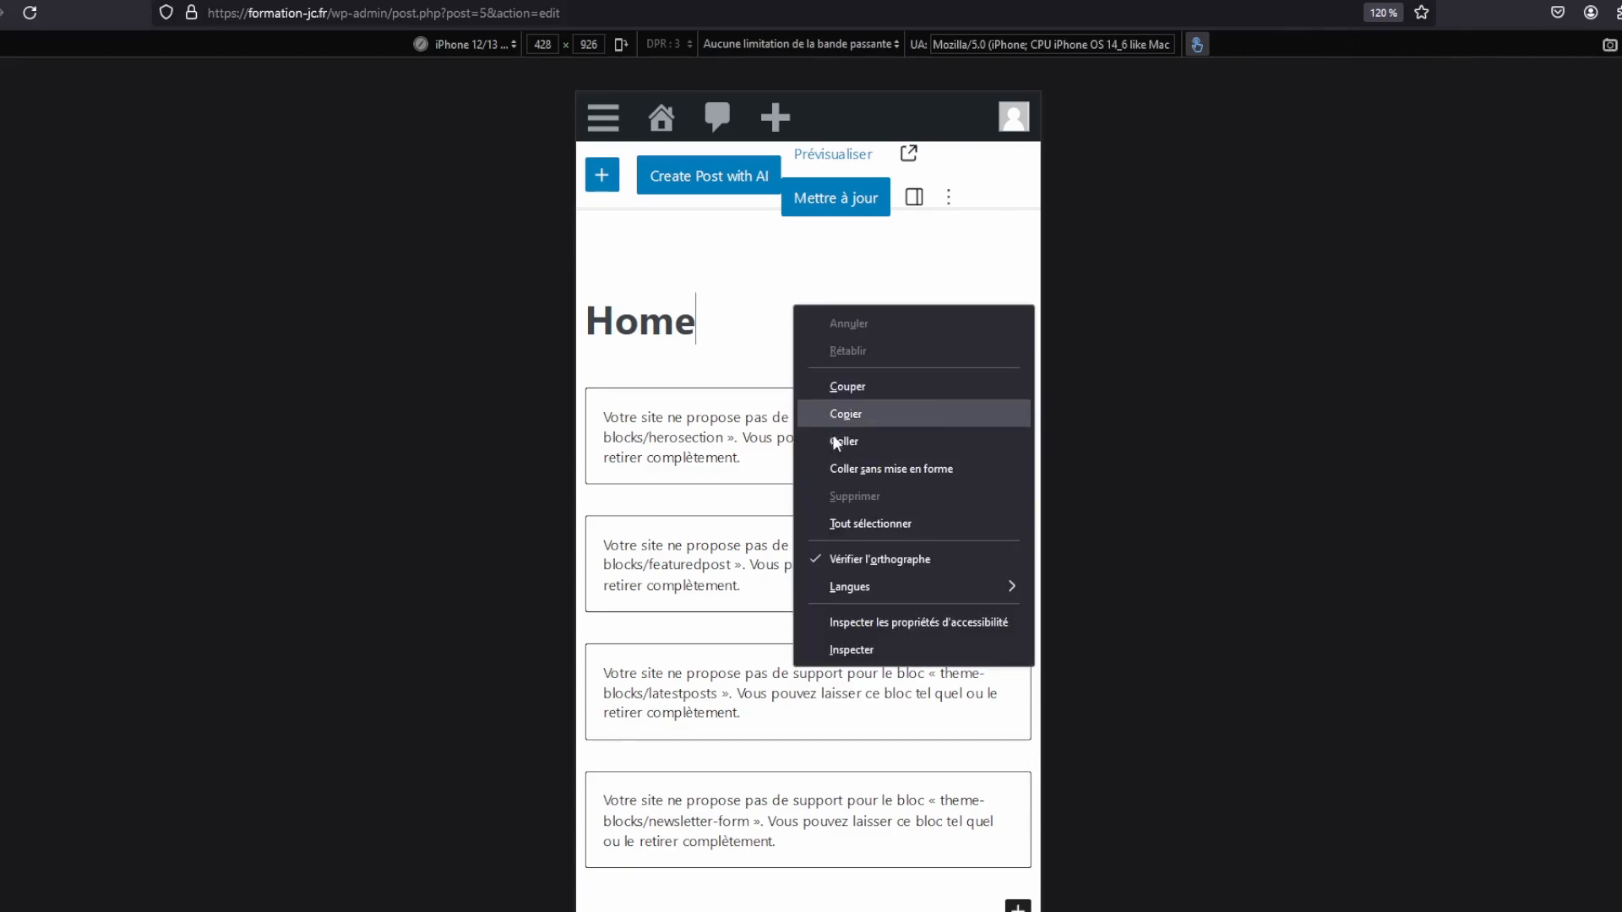
left_click(852, 648)
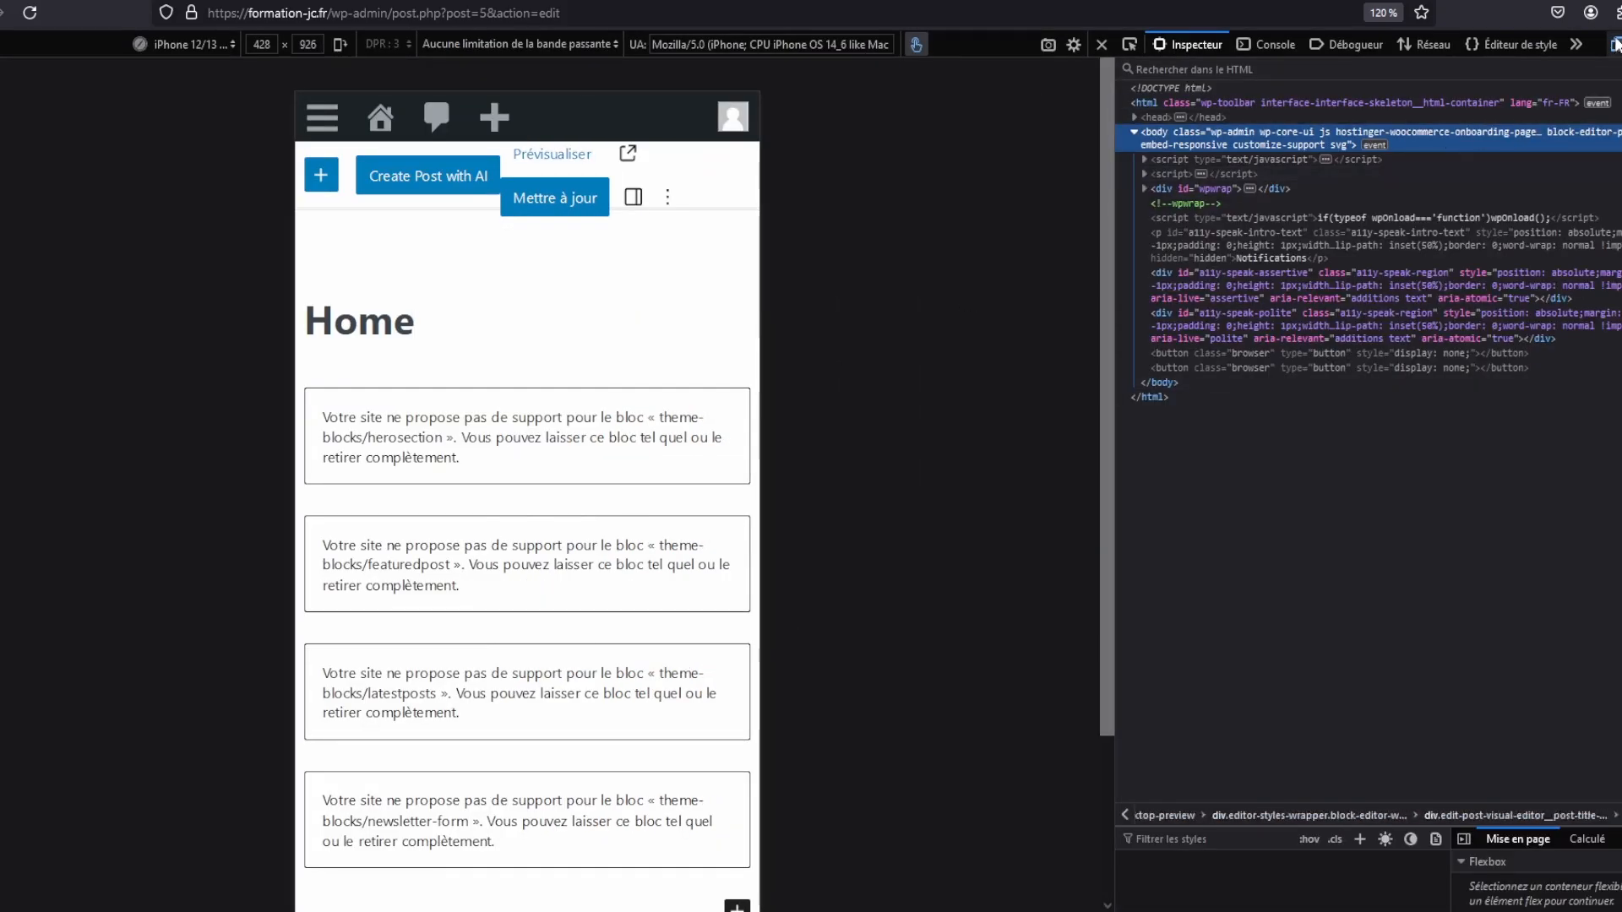
left_click(1616, 44)
key("F12")
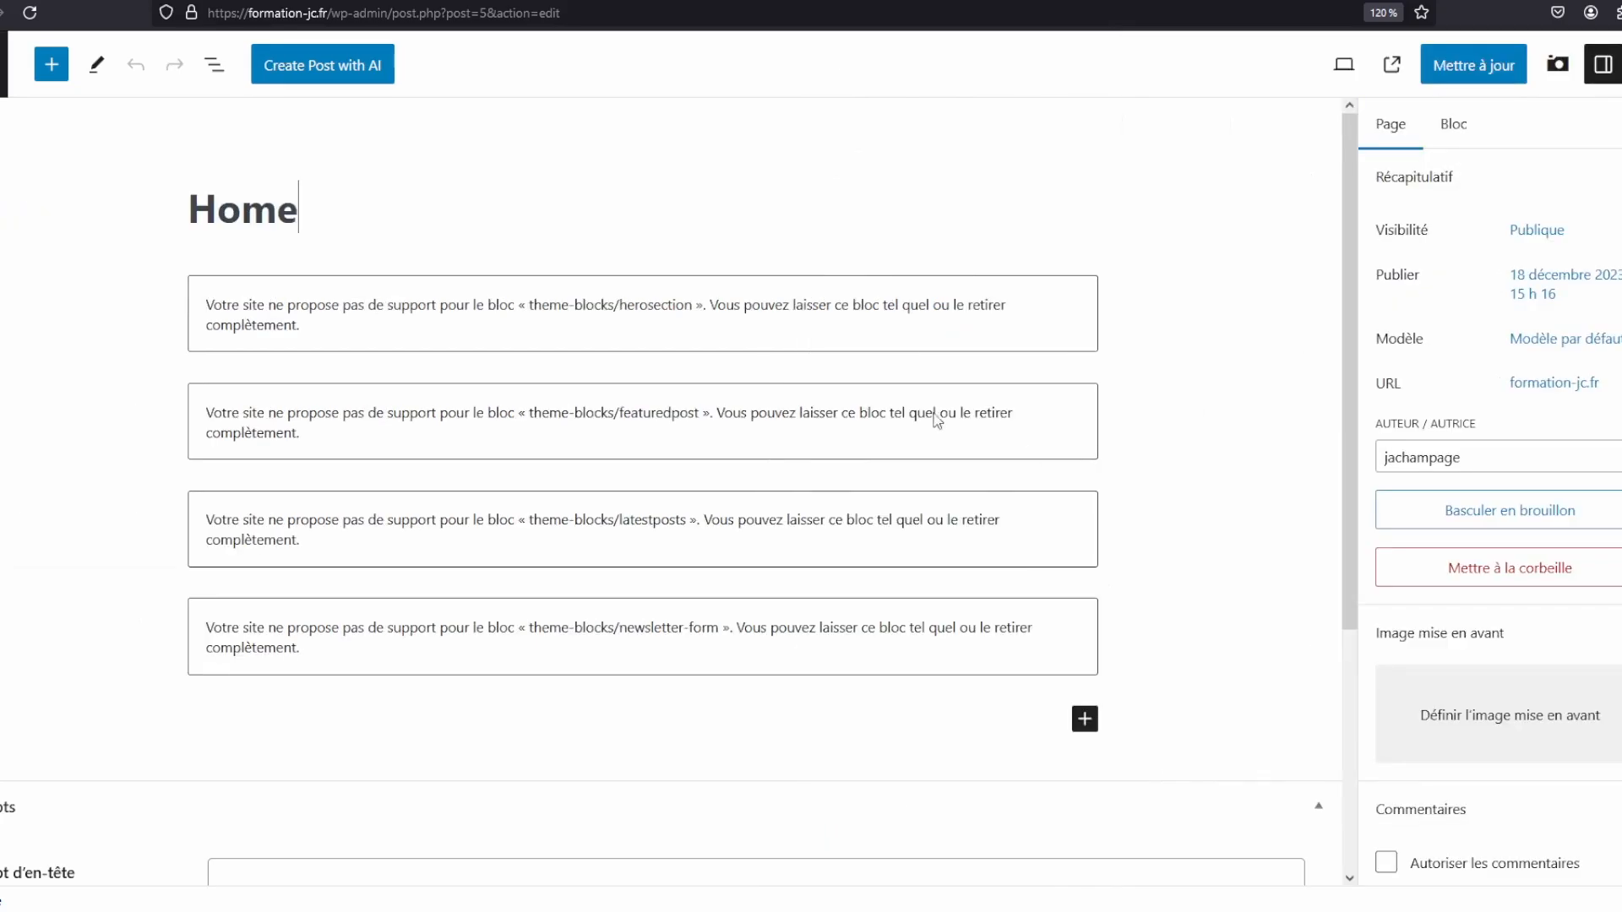
Examine the Home page's title and its page and block settings down to the Hestia component options
scroll(1497, 332, "down", 10)
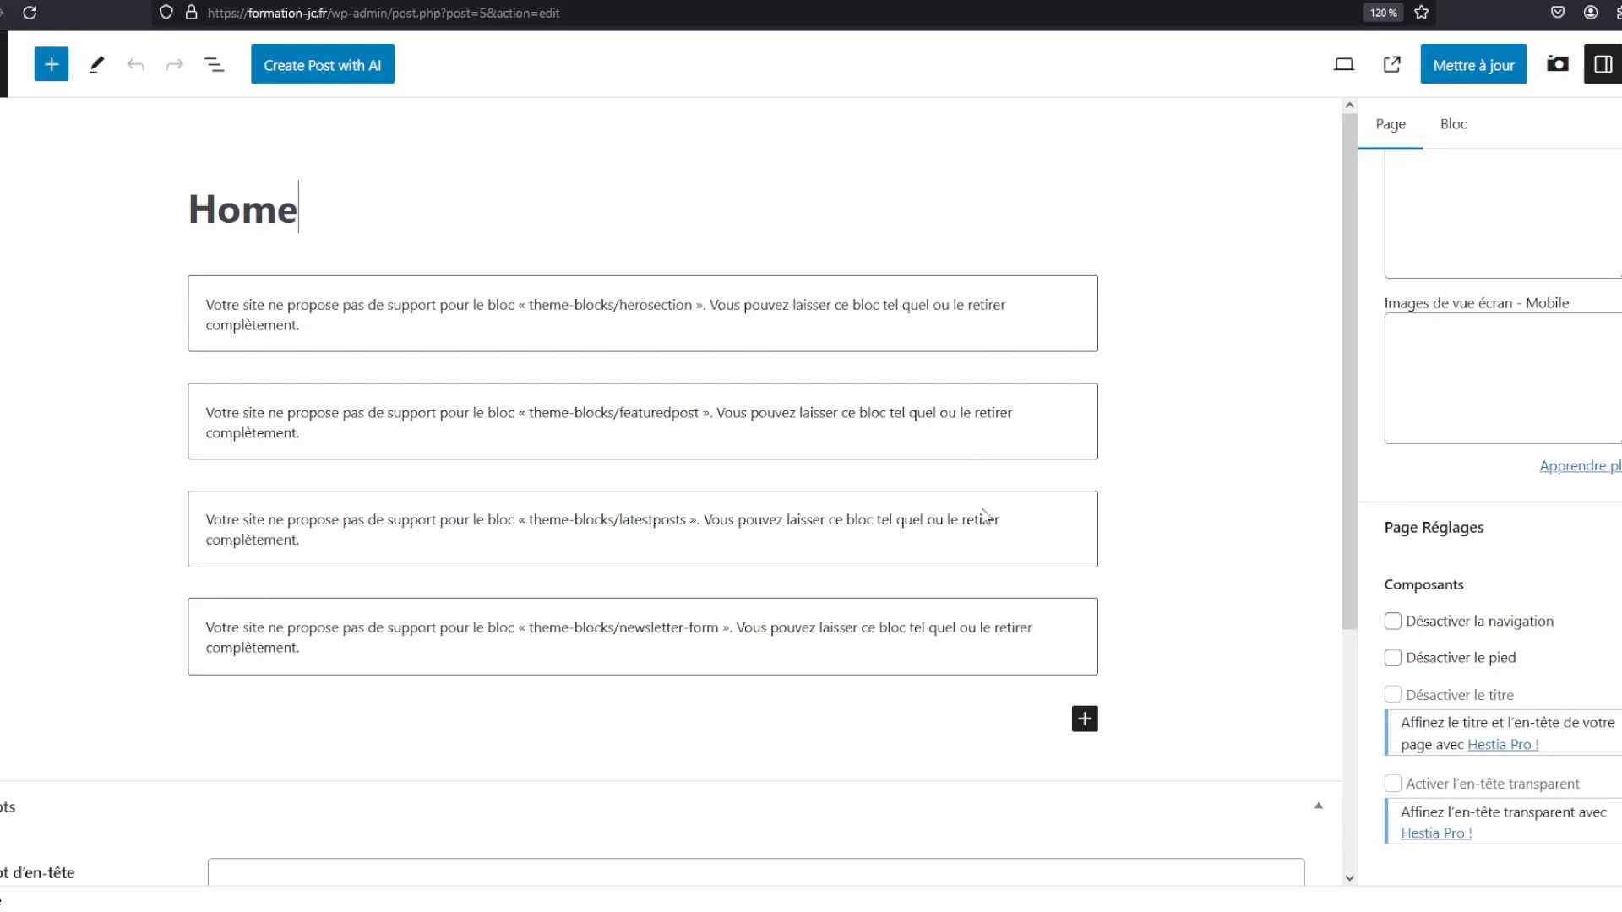
double_click(240, 221)
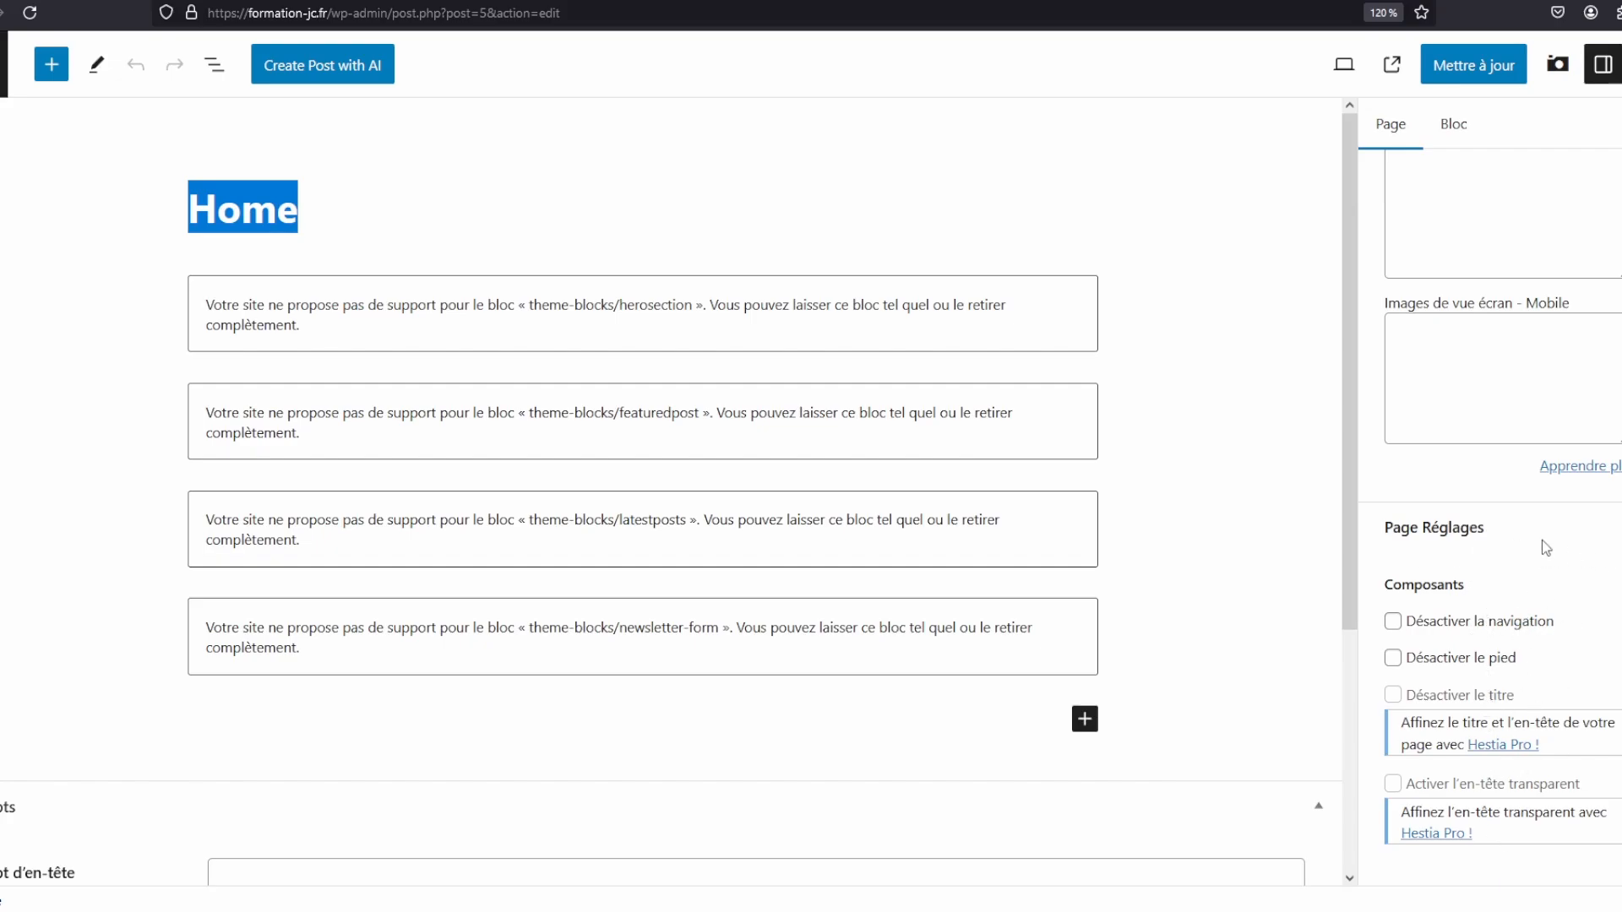
left_click(707, 213)
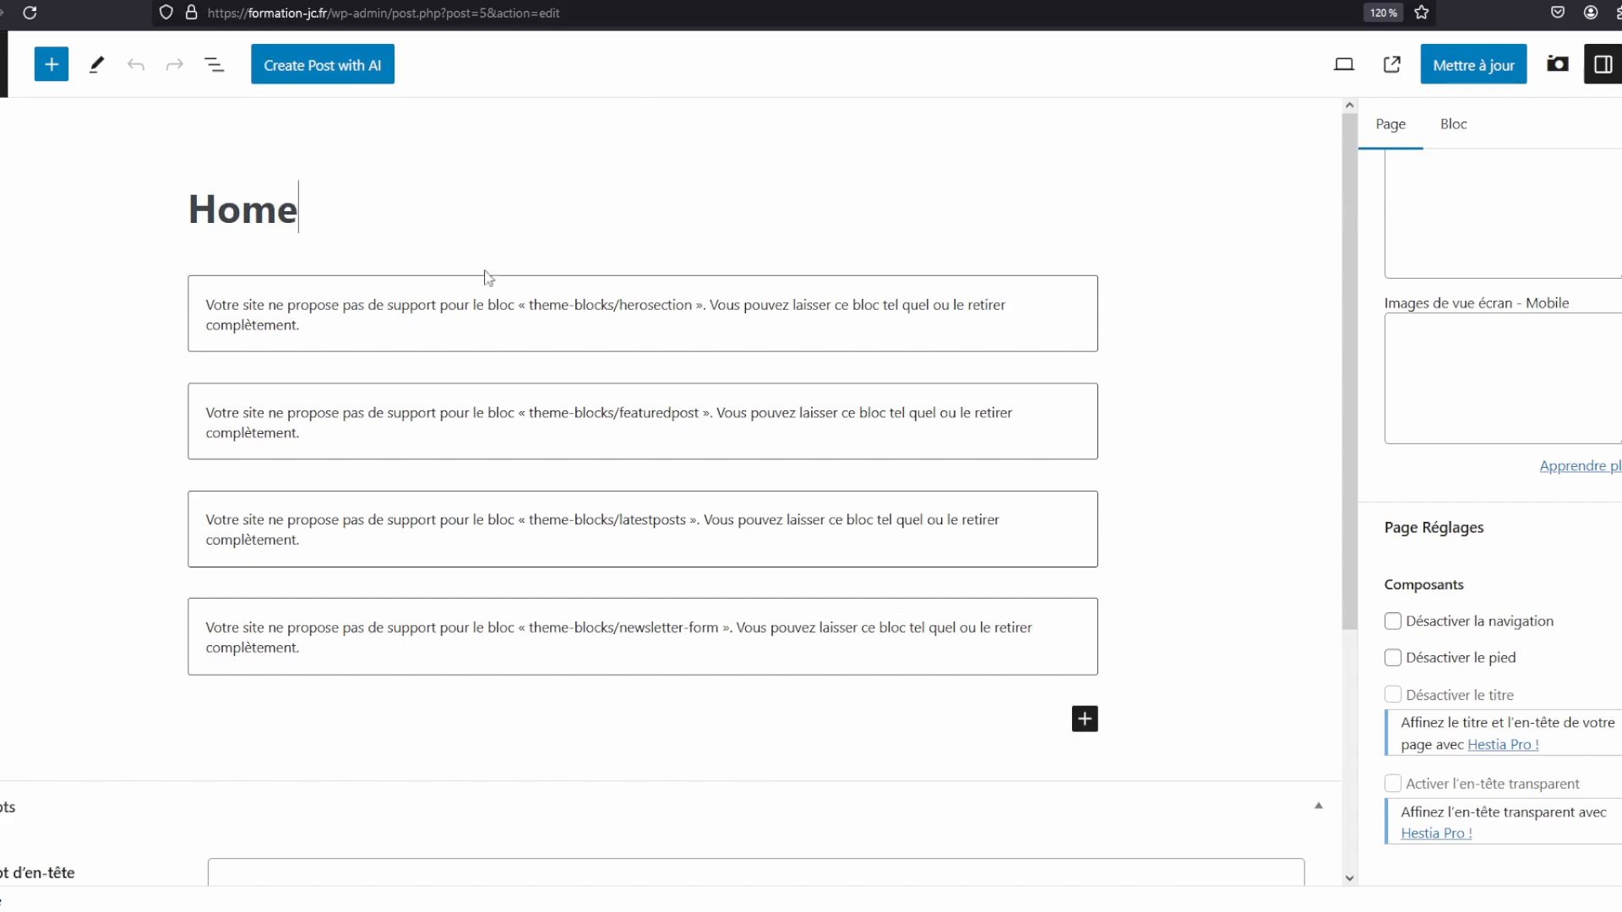
left_click_drag(194, 207, 307, 207)
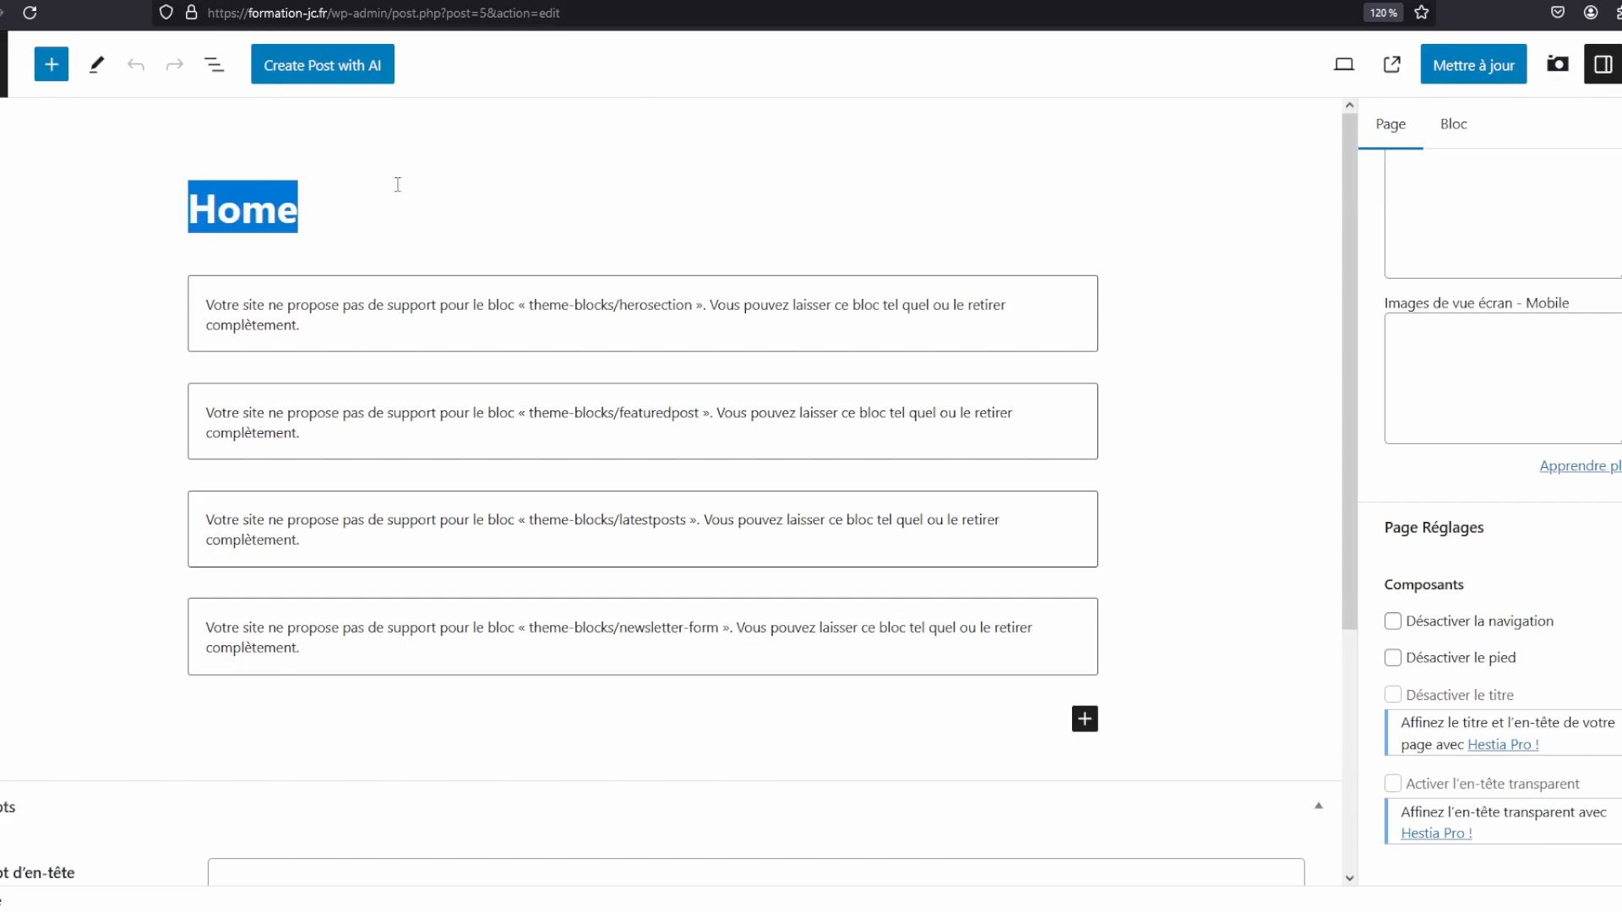
double_click(270, 214)
scroll(1500, 353, "up", 10)
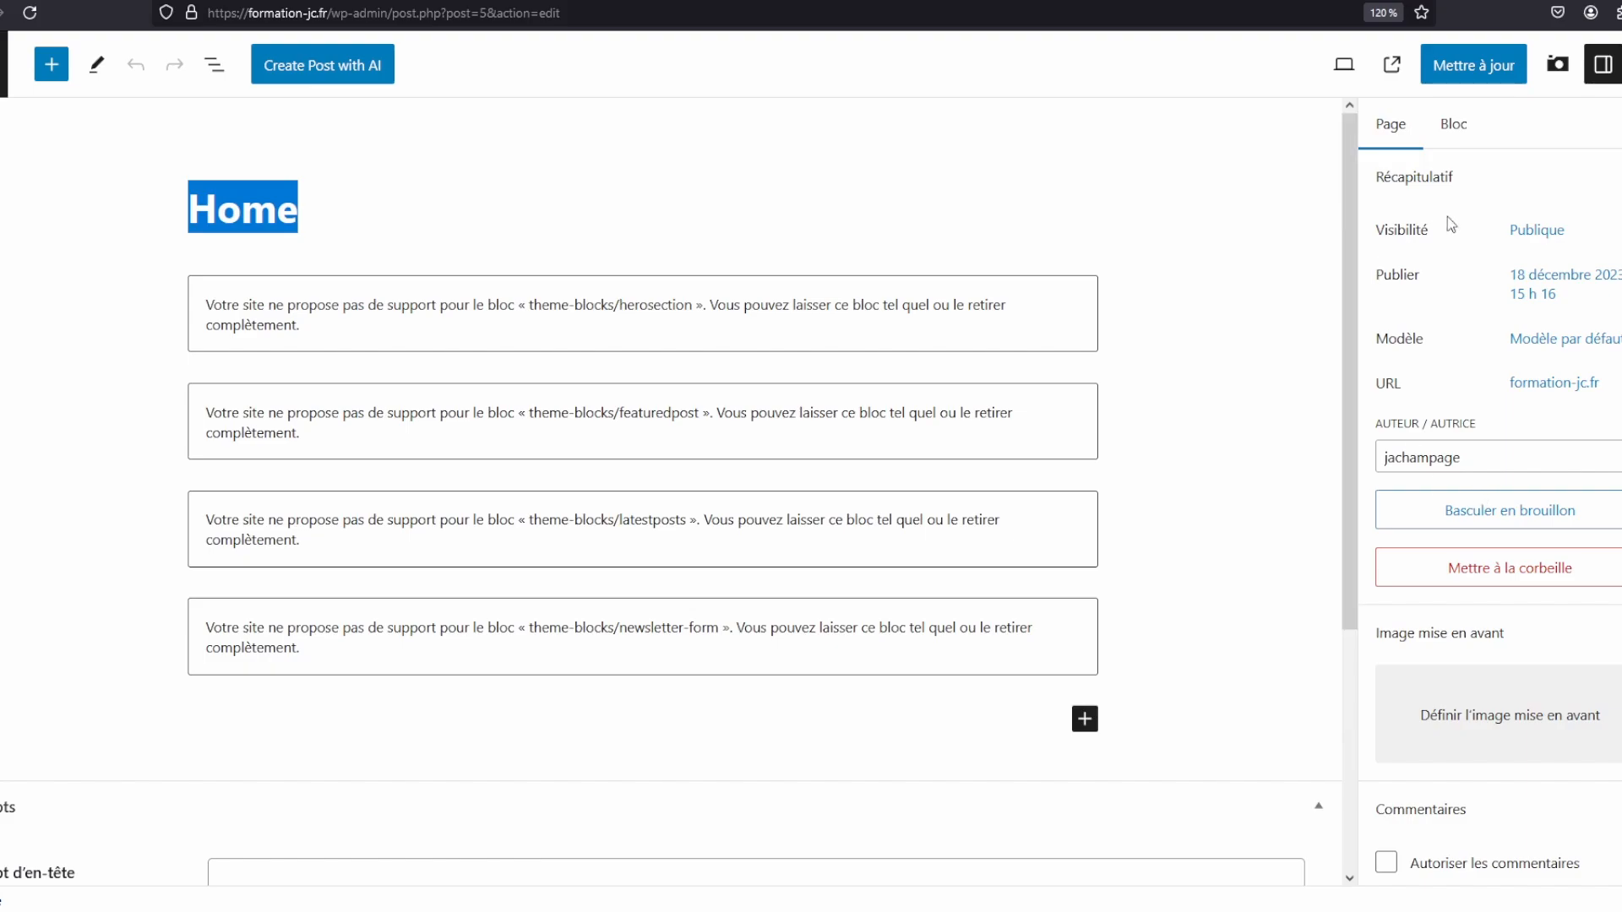
left_click(1453, 125)
left_click(1391, 127)
scroll(1433, 441, "down", 10)
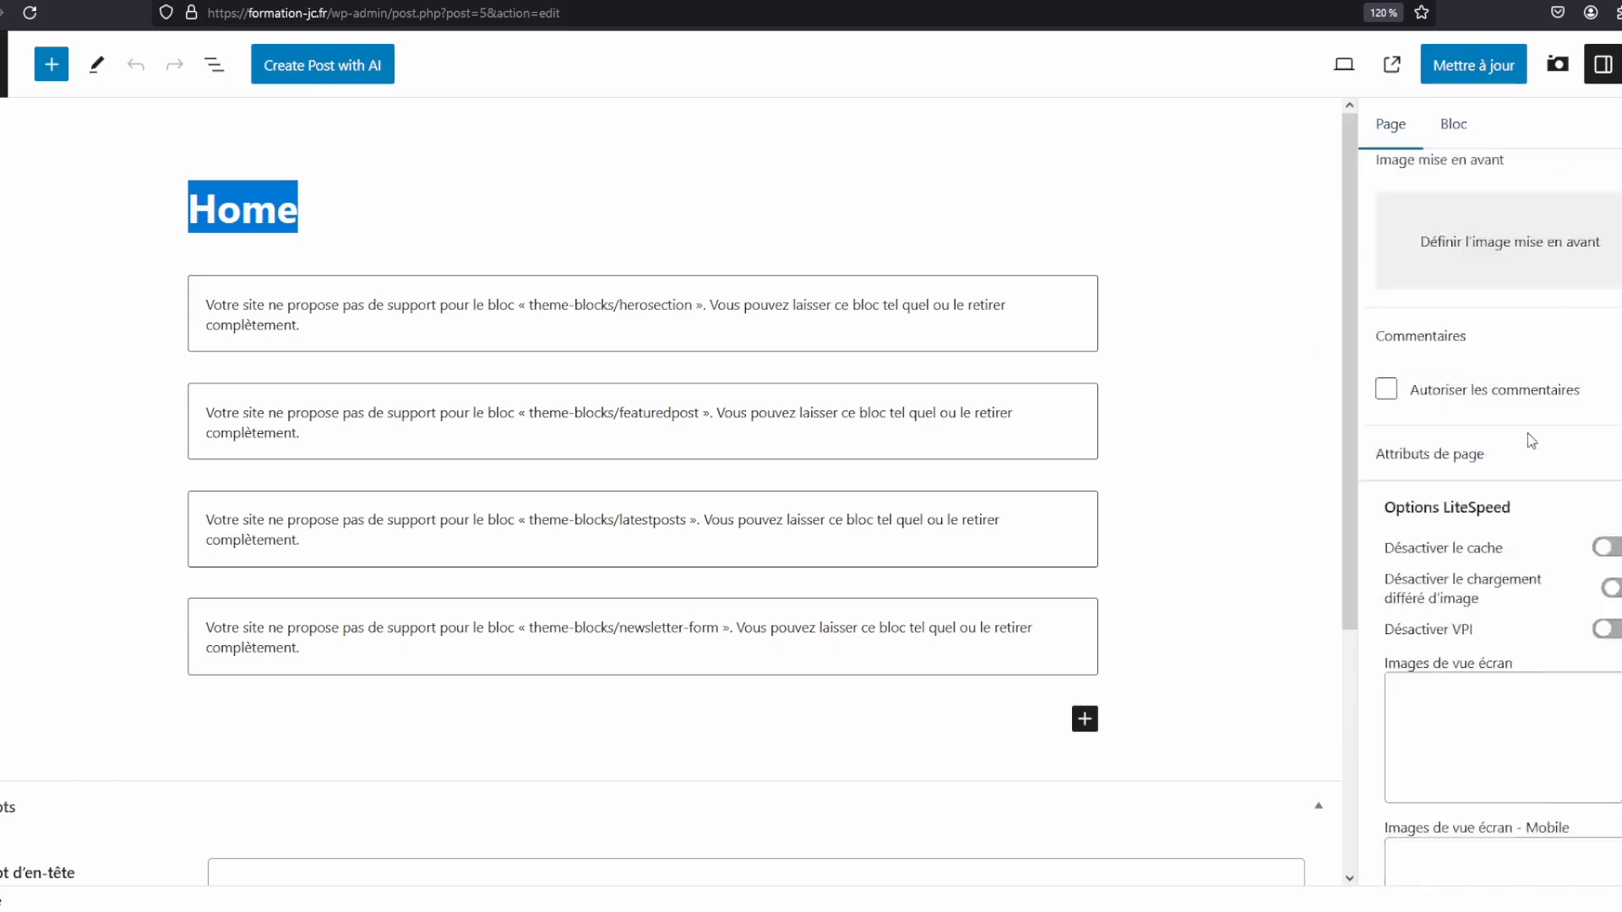
left_click(256, 208)
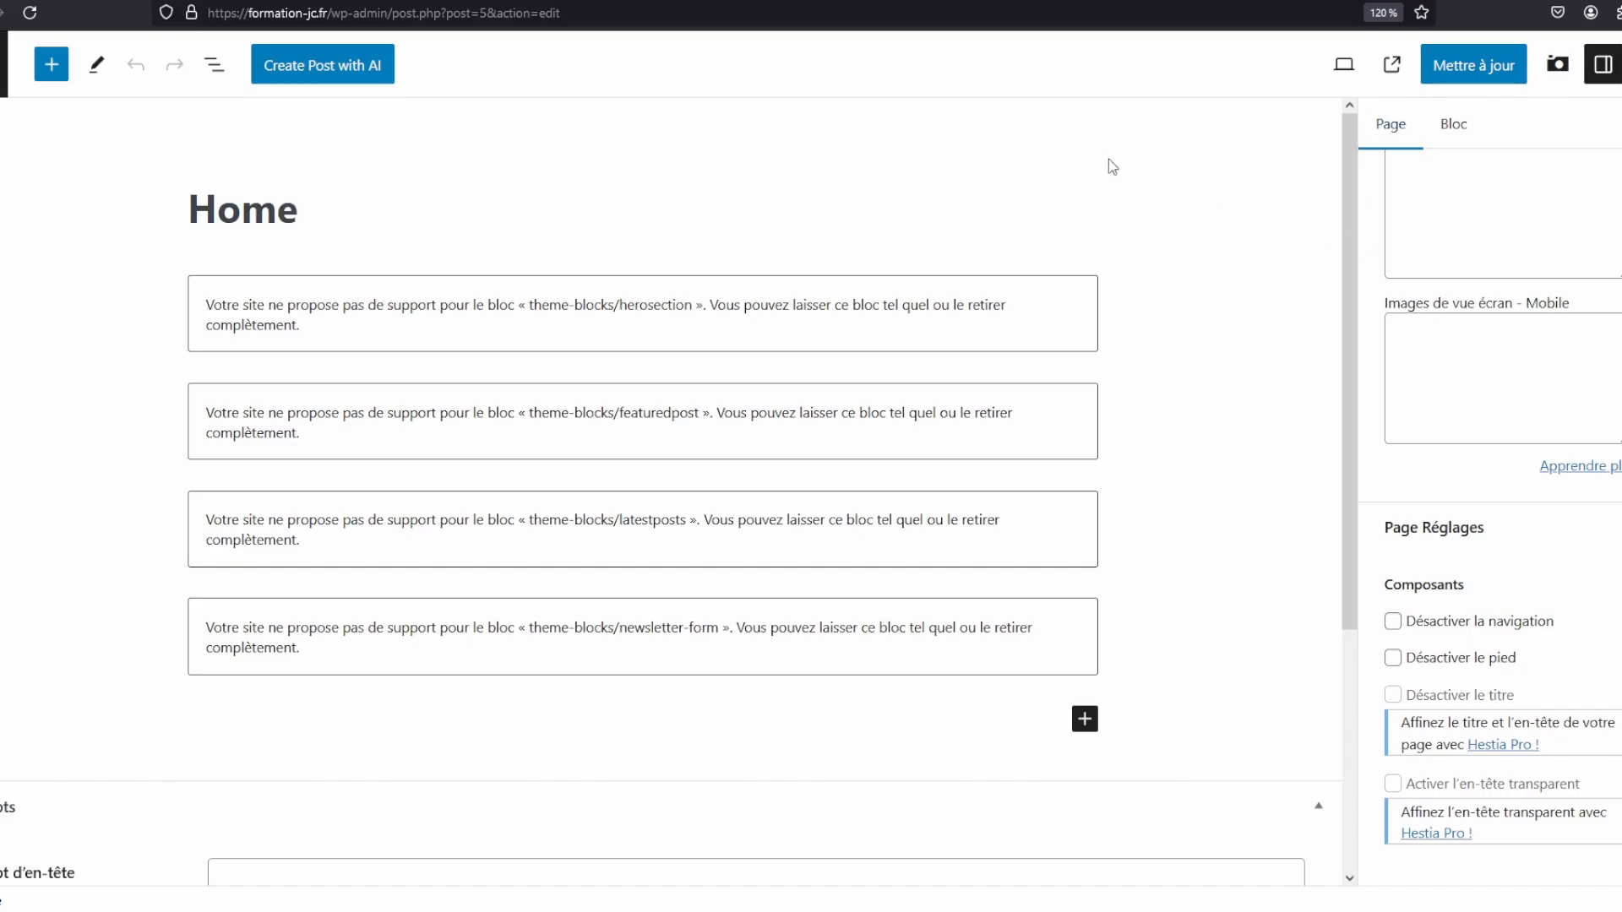
Preview the Home page at Tablette size in the block editor
left_click(1344, 64)
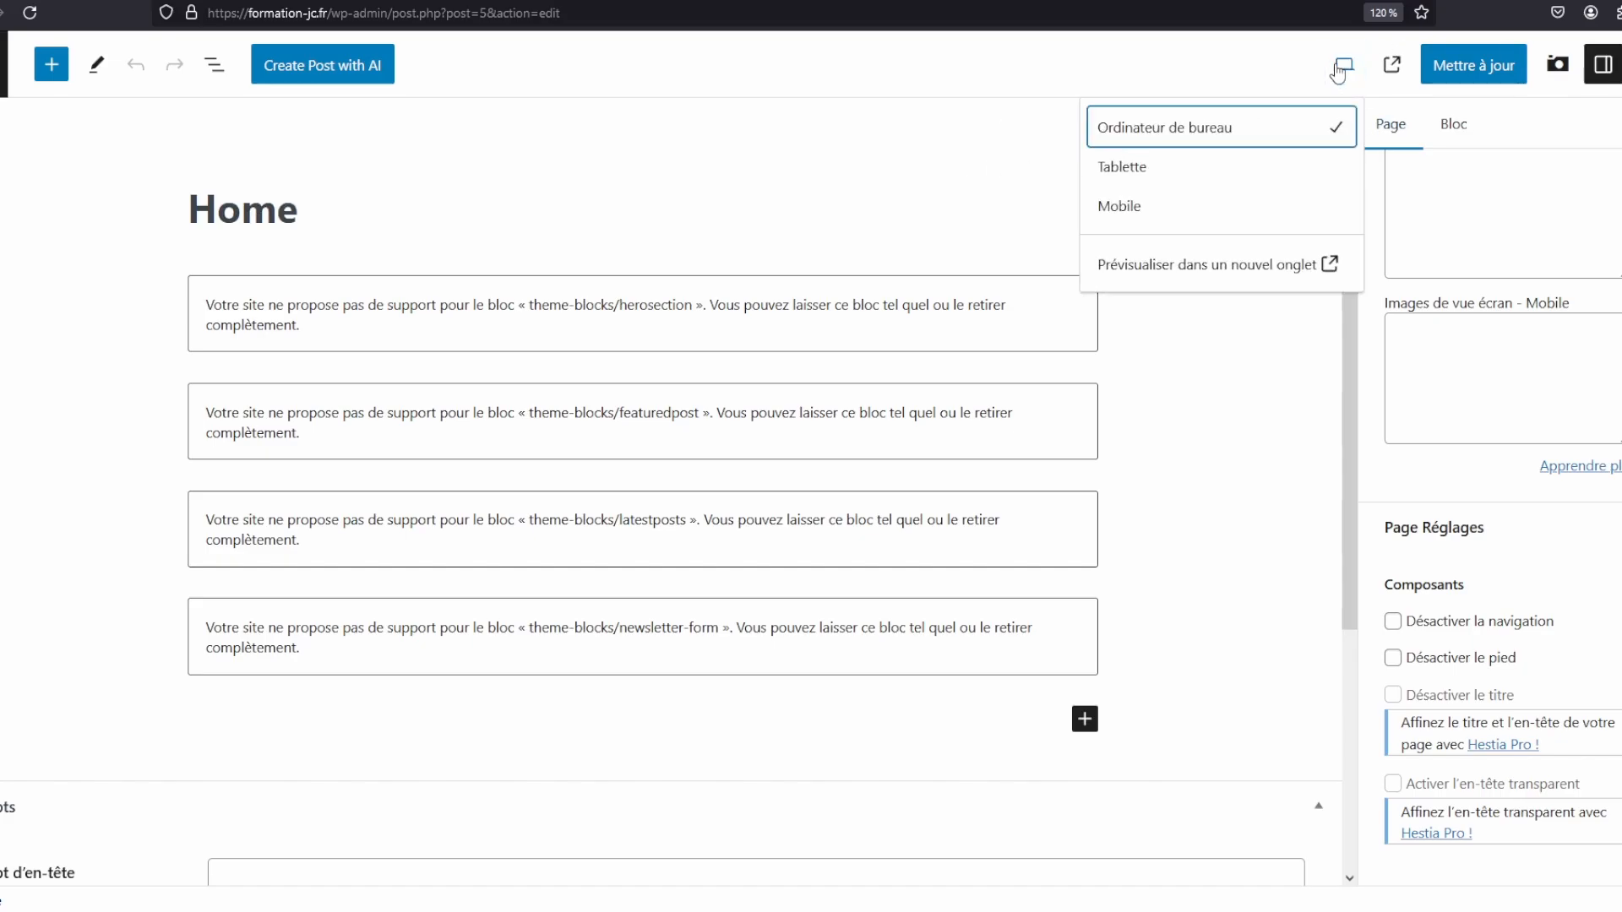
left_click(1157, 173)
left_click(704, 294)
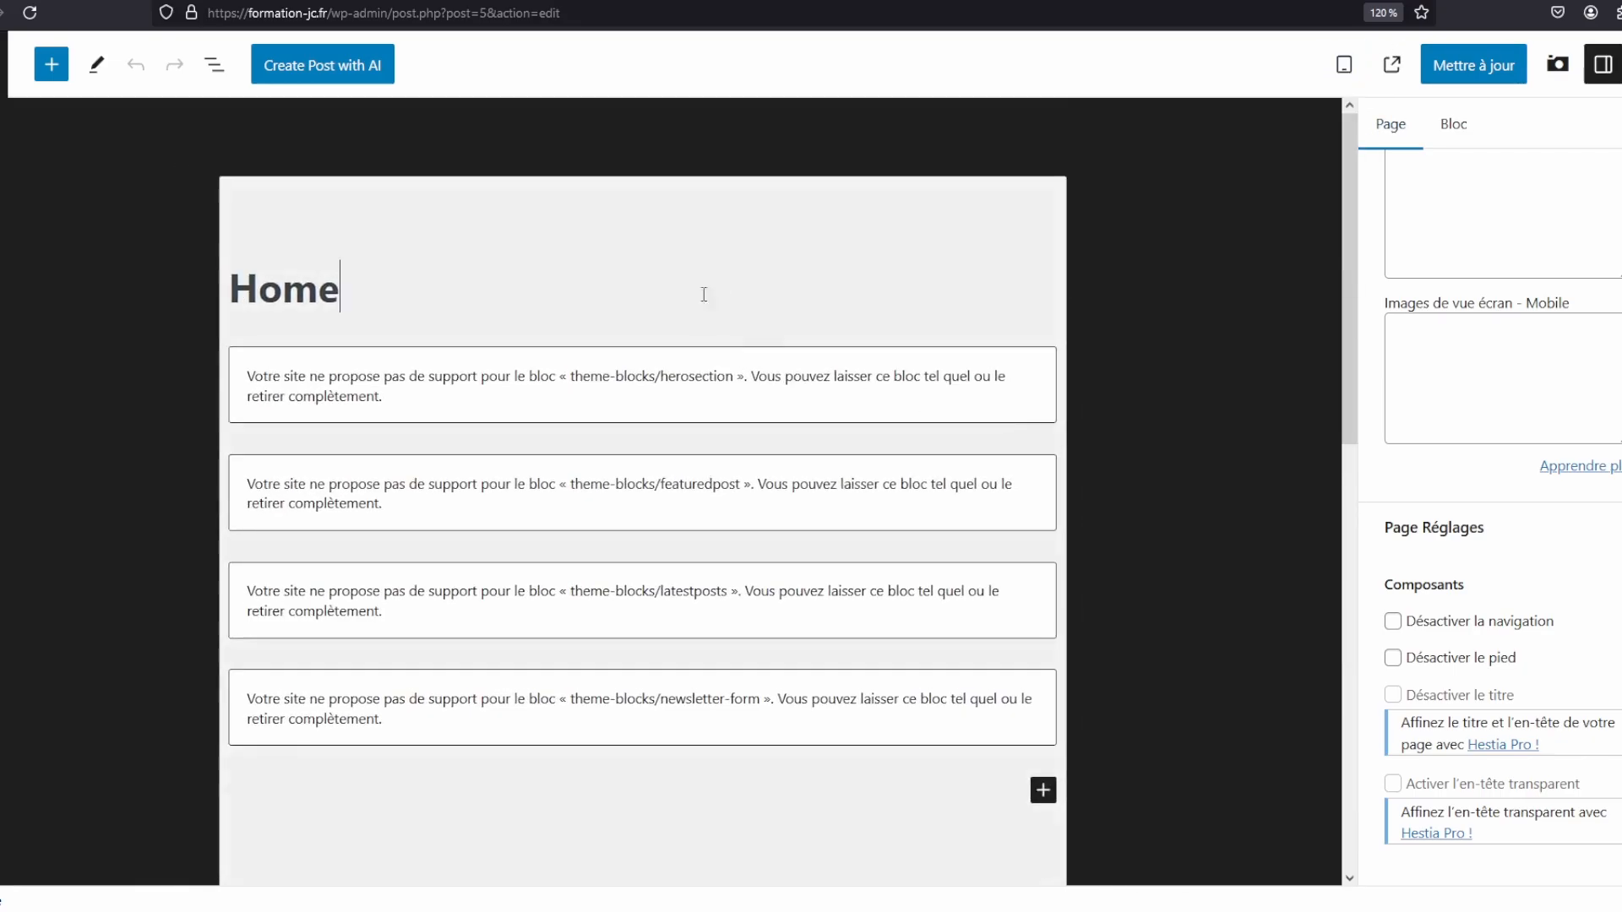
Switch the Home page preview to Mobile size and look over its title and unsupported blocks
left_click(1344, 64)
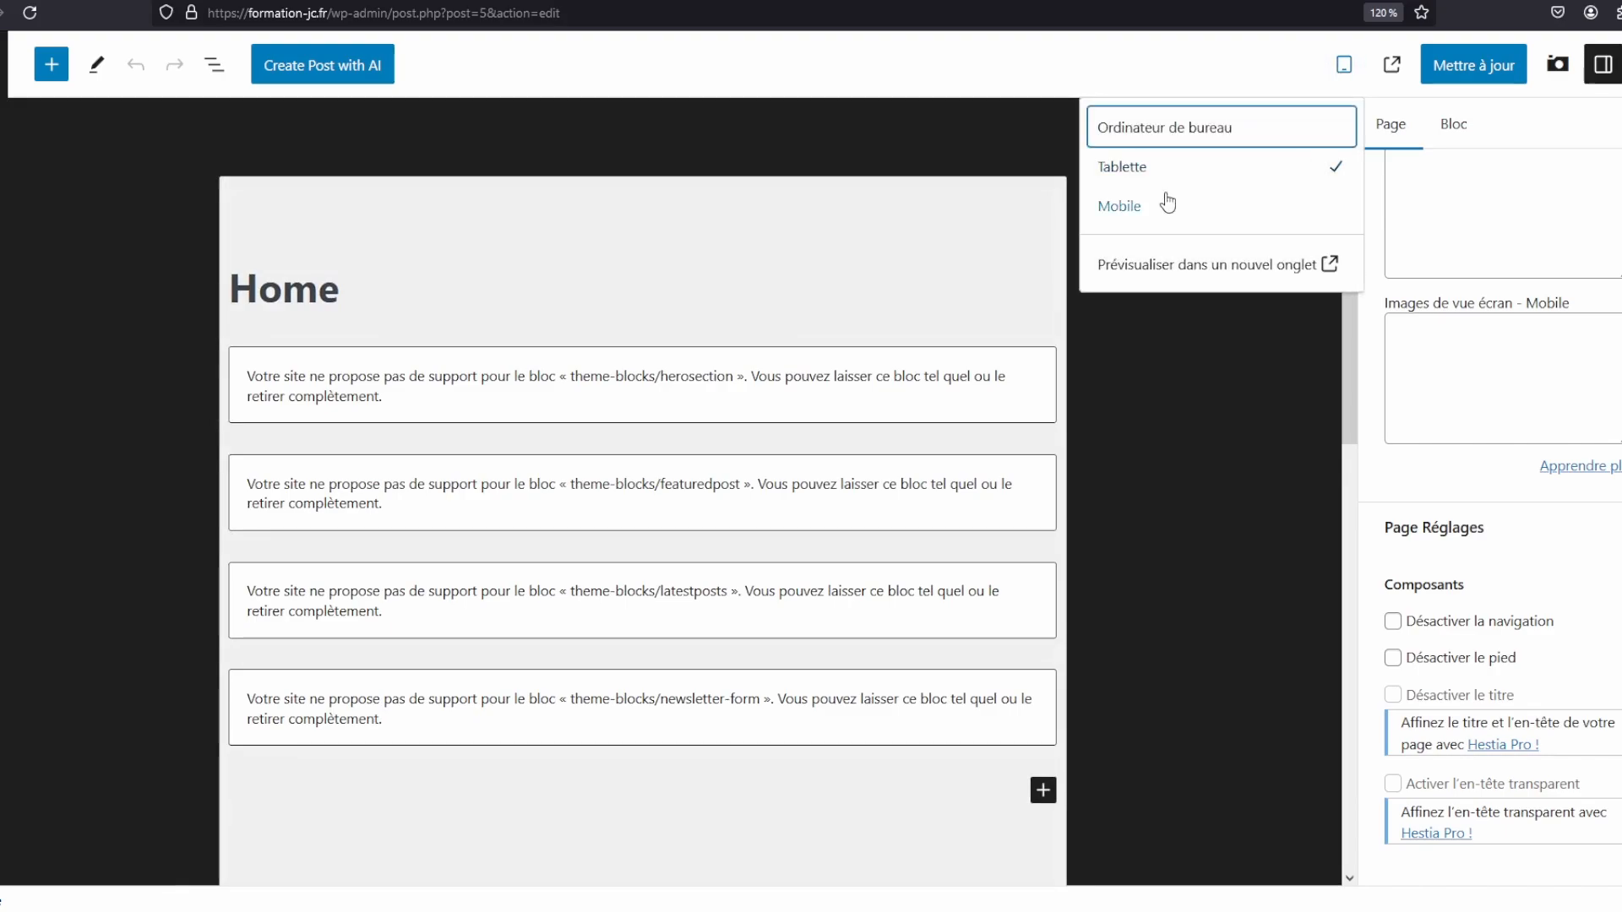
left_click(1167, 203)
double_click(492, 293)
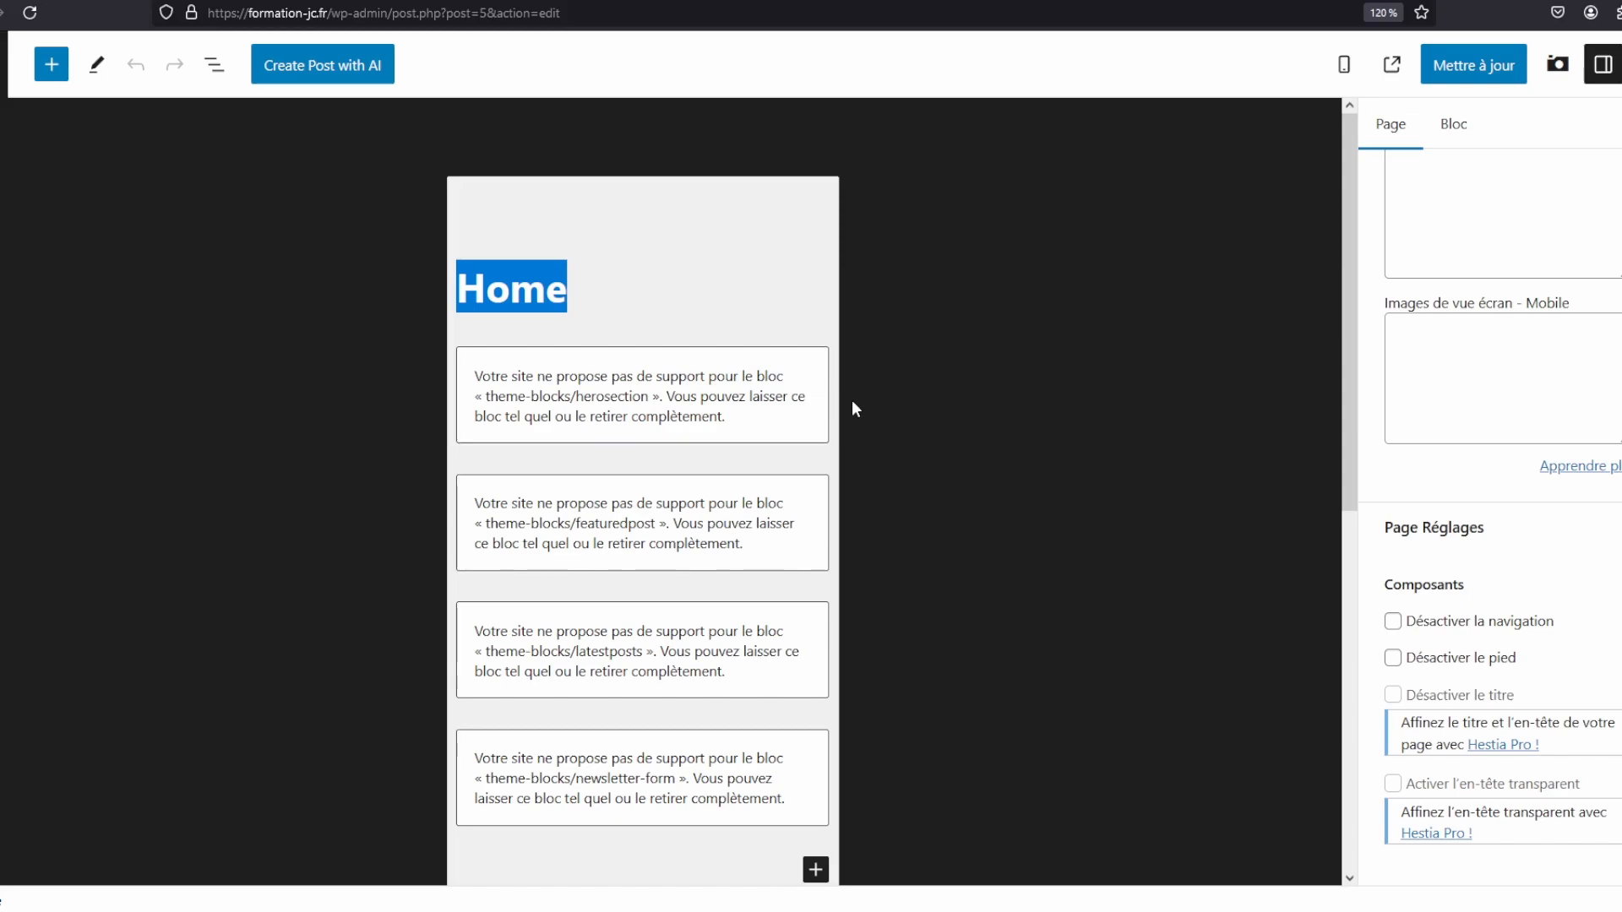
left_click(510, 279)
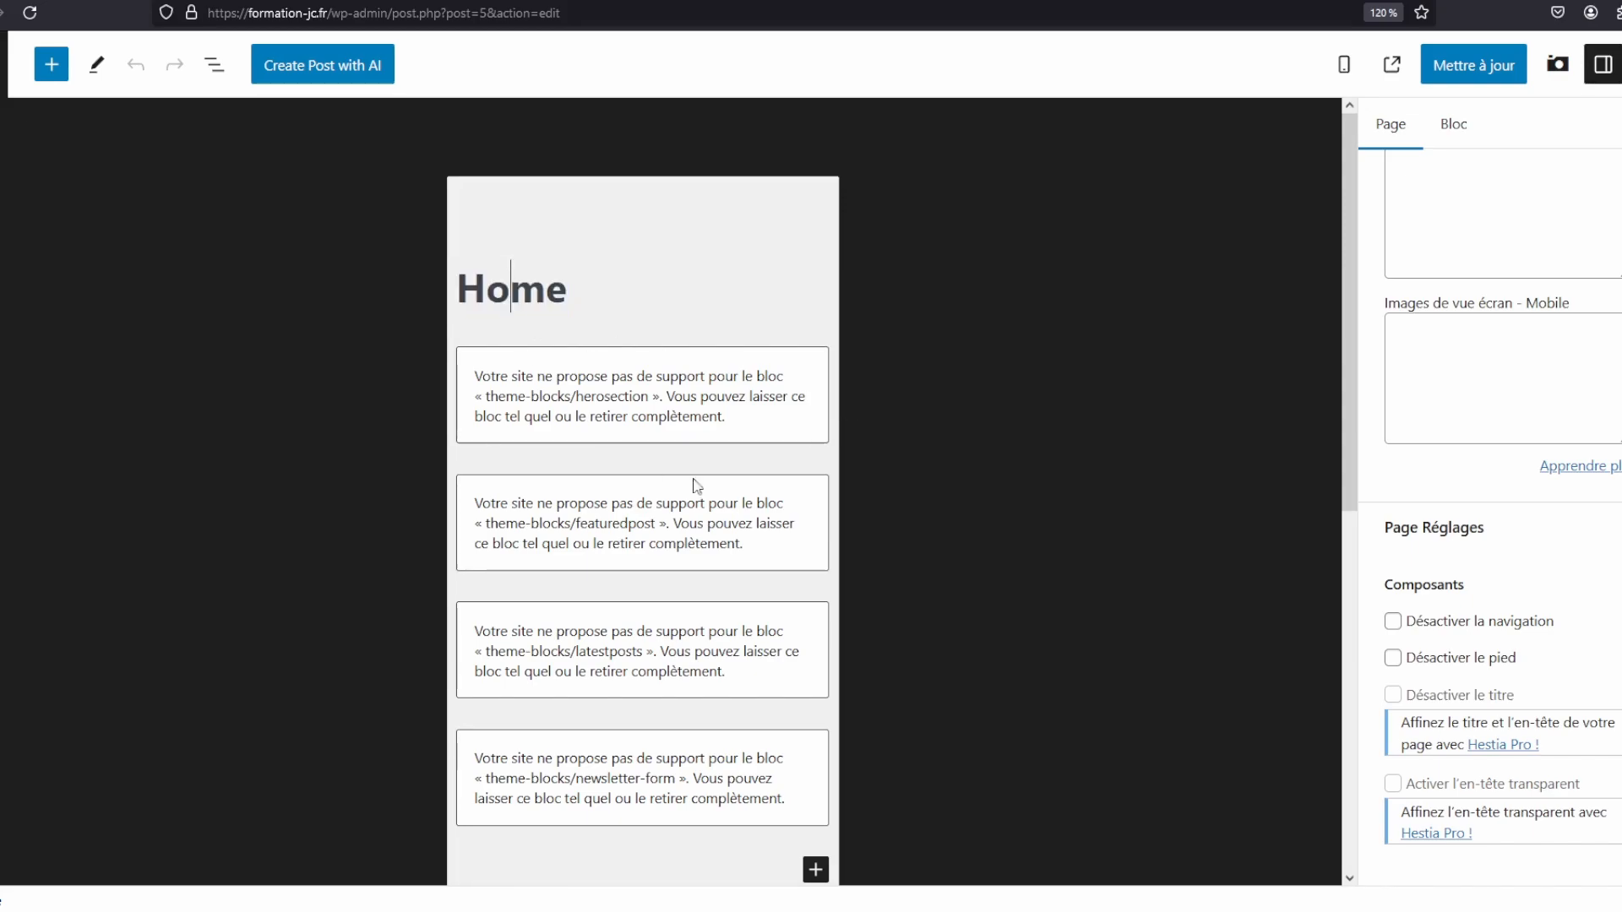
double_click(540, 273)
left_click(516, 280)
scroll(543, 413, "down", 5)
scroll(554, 442, "up", 6)
double_click(559, 287)
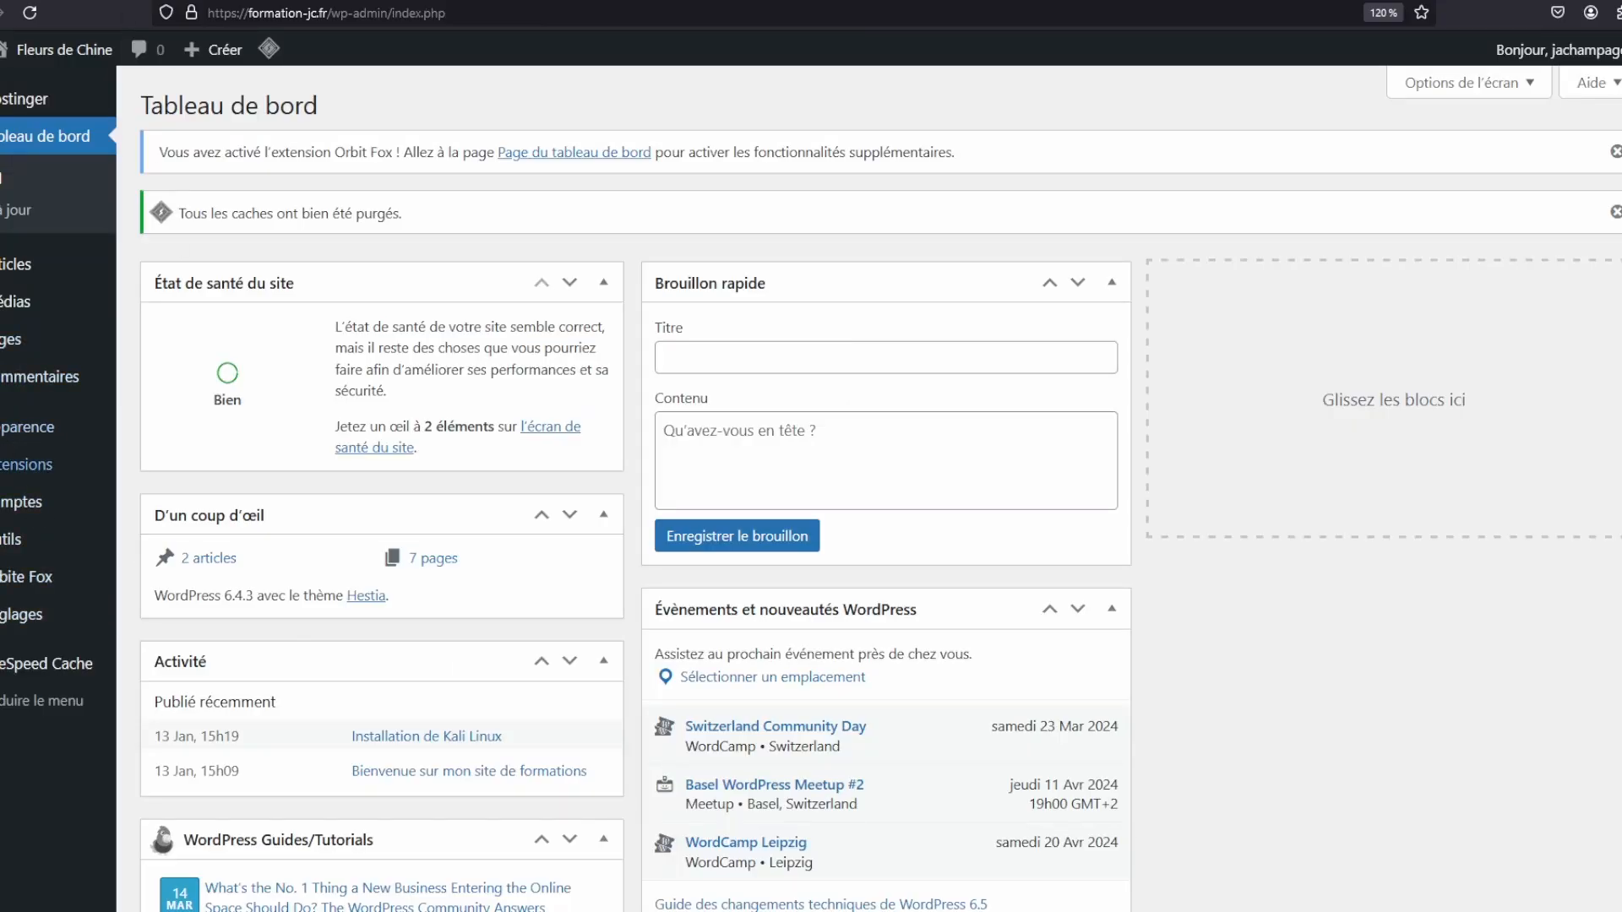
Open the background image customizer from the dashboard's appearance options and check the home page preview
mouse_move(43, 426)
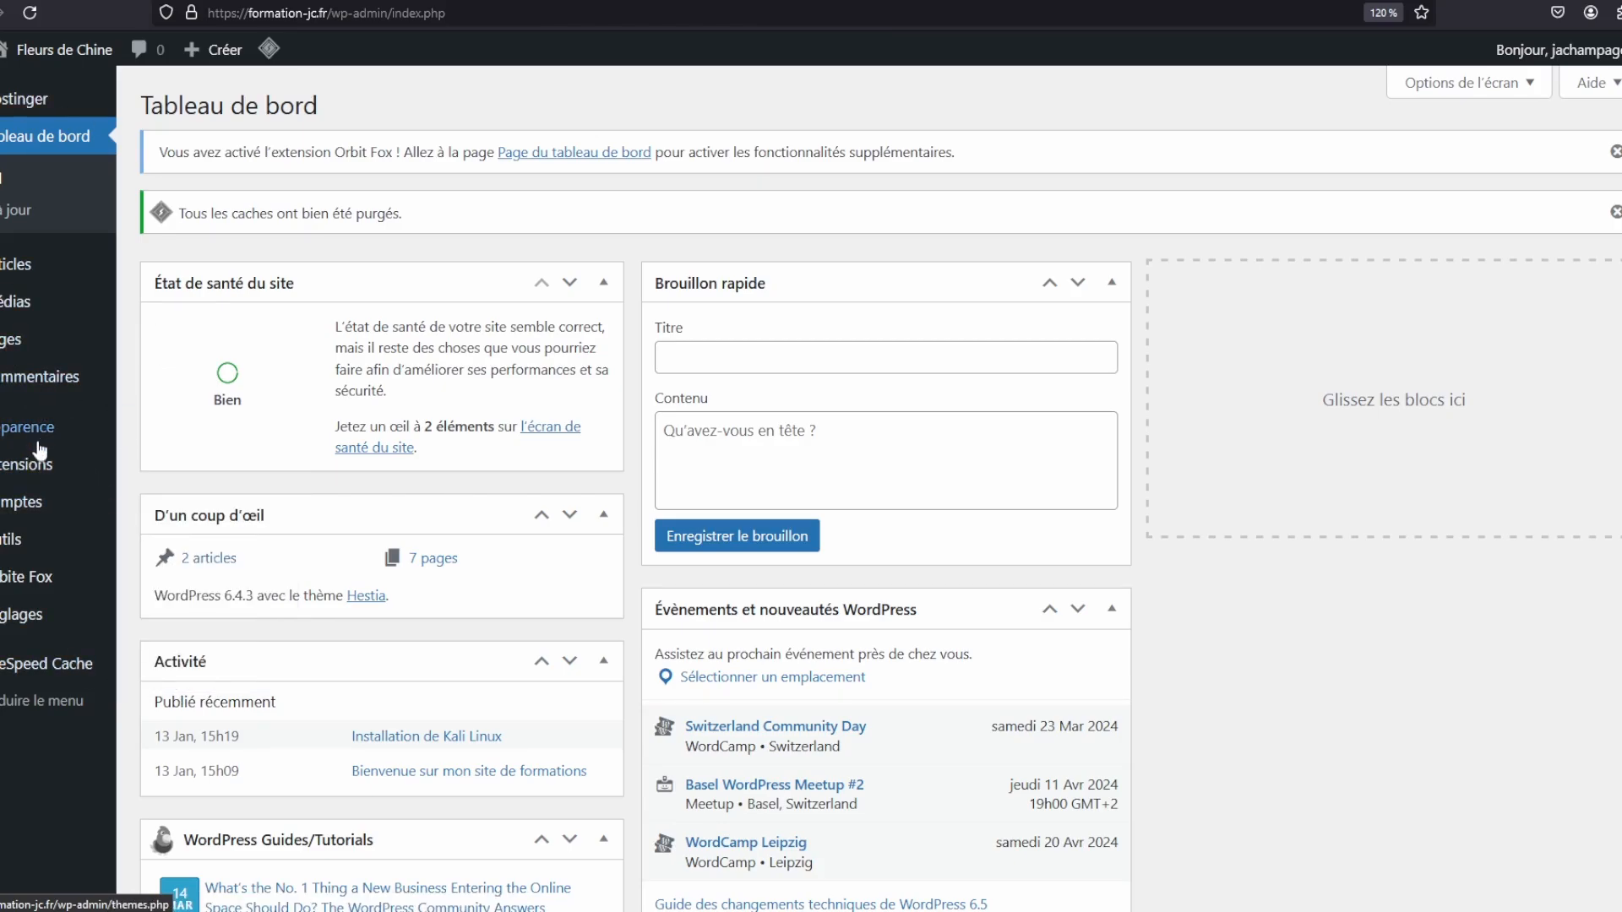
mouse_move(125, 488)
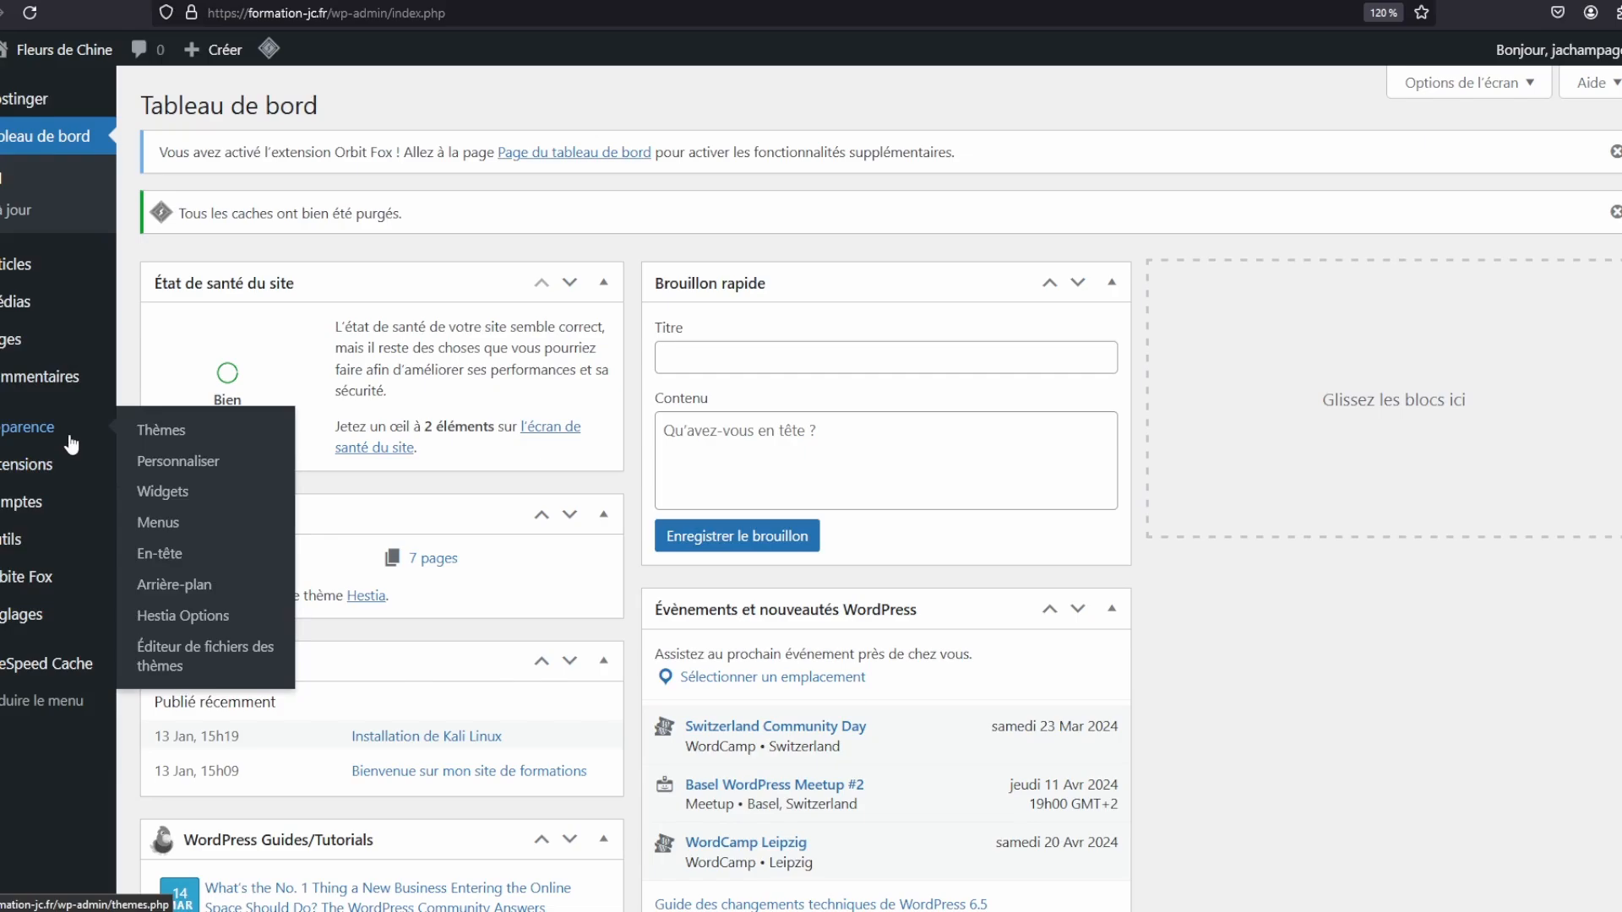
left_click(180, 600)
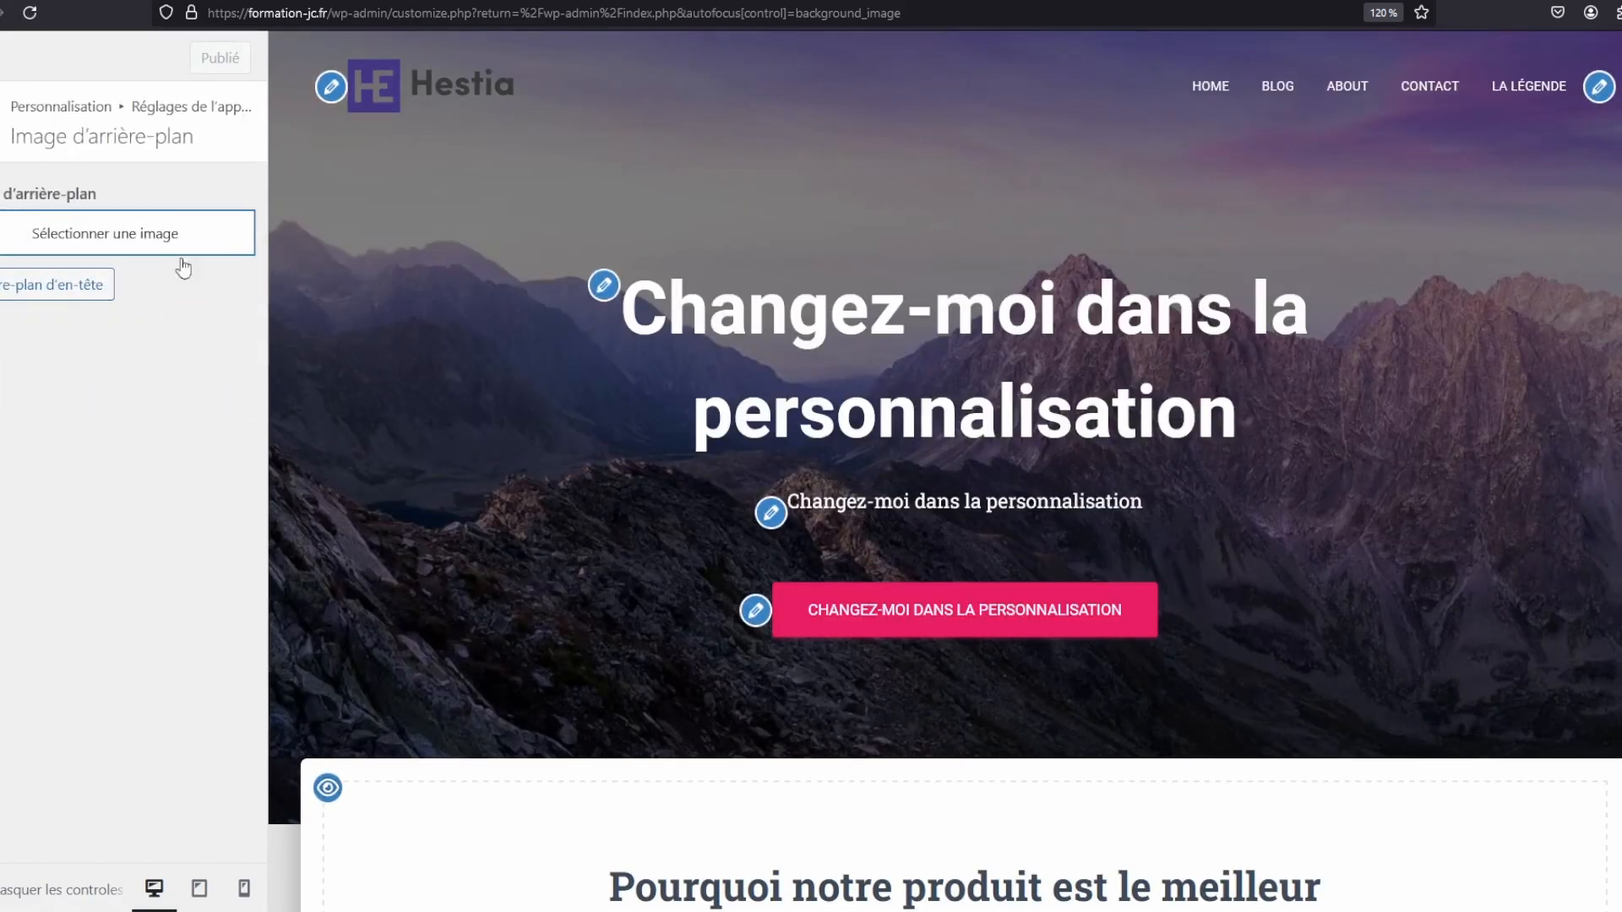
scroll(1265, 362, "down", 3)
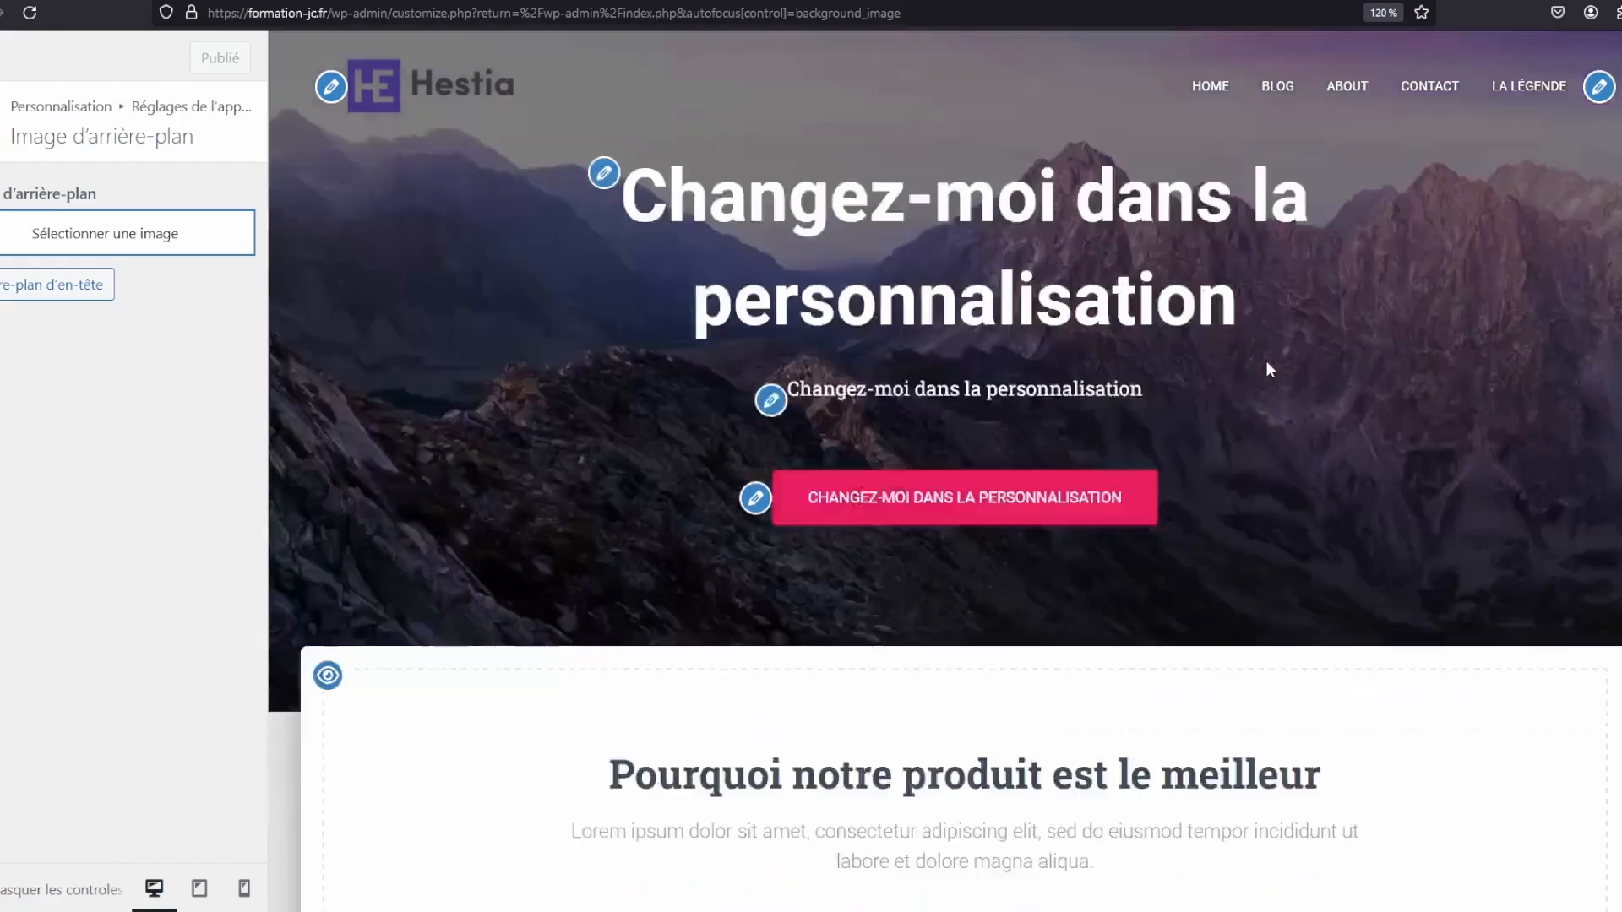
scroll(1058, 448, "up", 3)
left_click(911, 618)
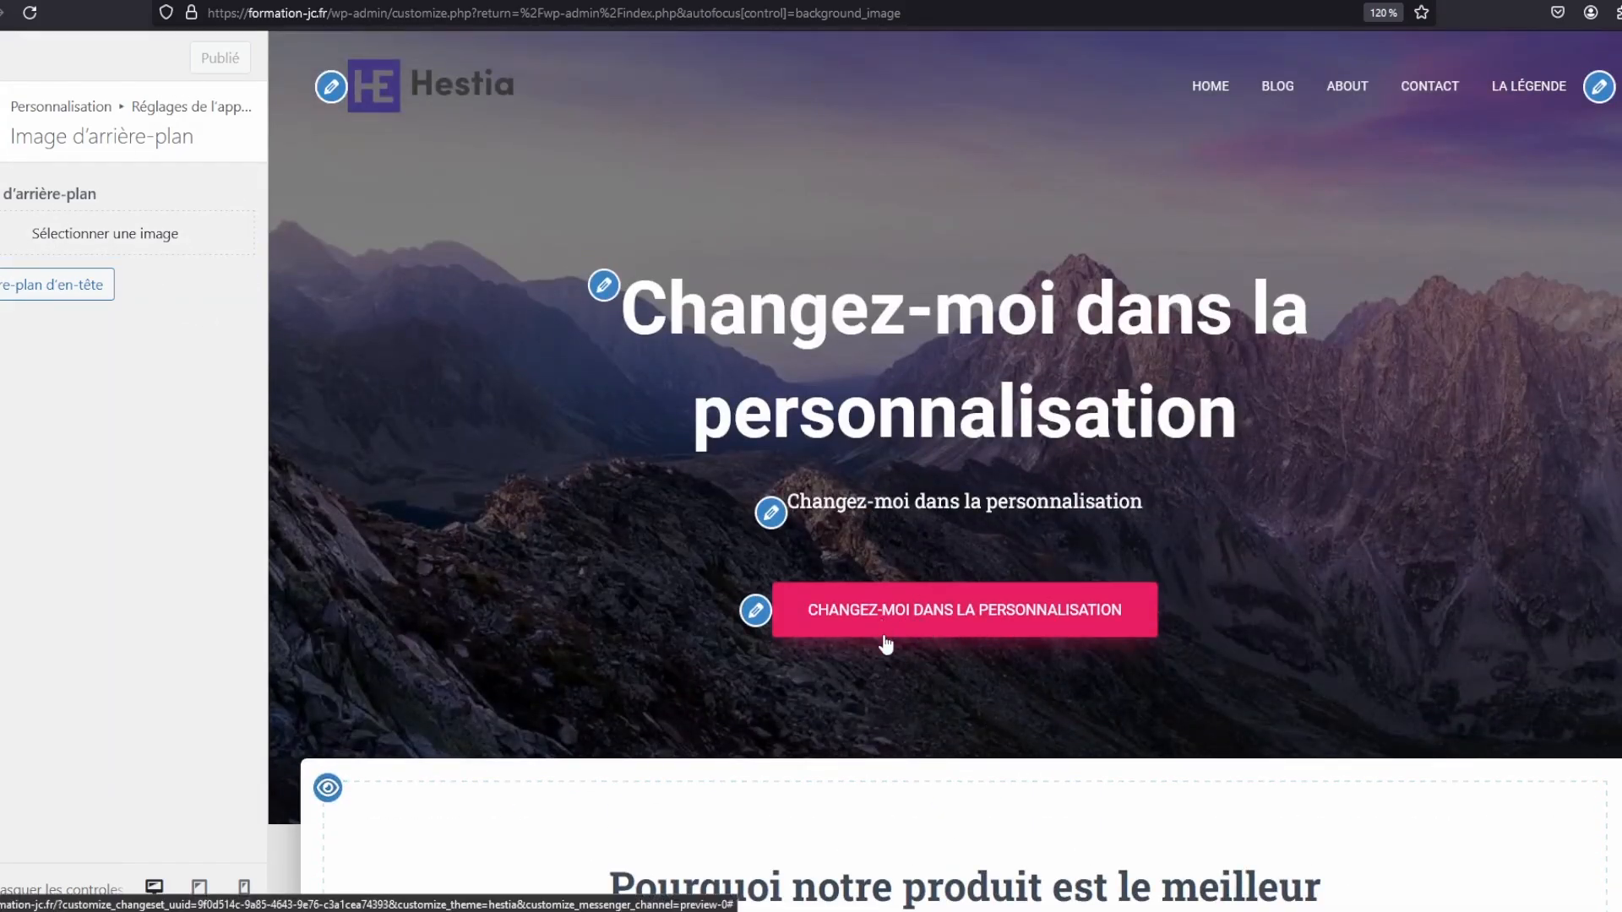
Open the hero button for editing and look through the "Section du gros titre" image, text and button settings
left_click(755, 610)
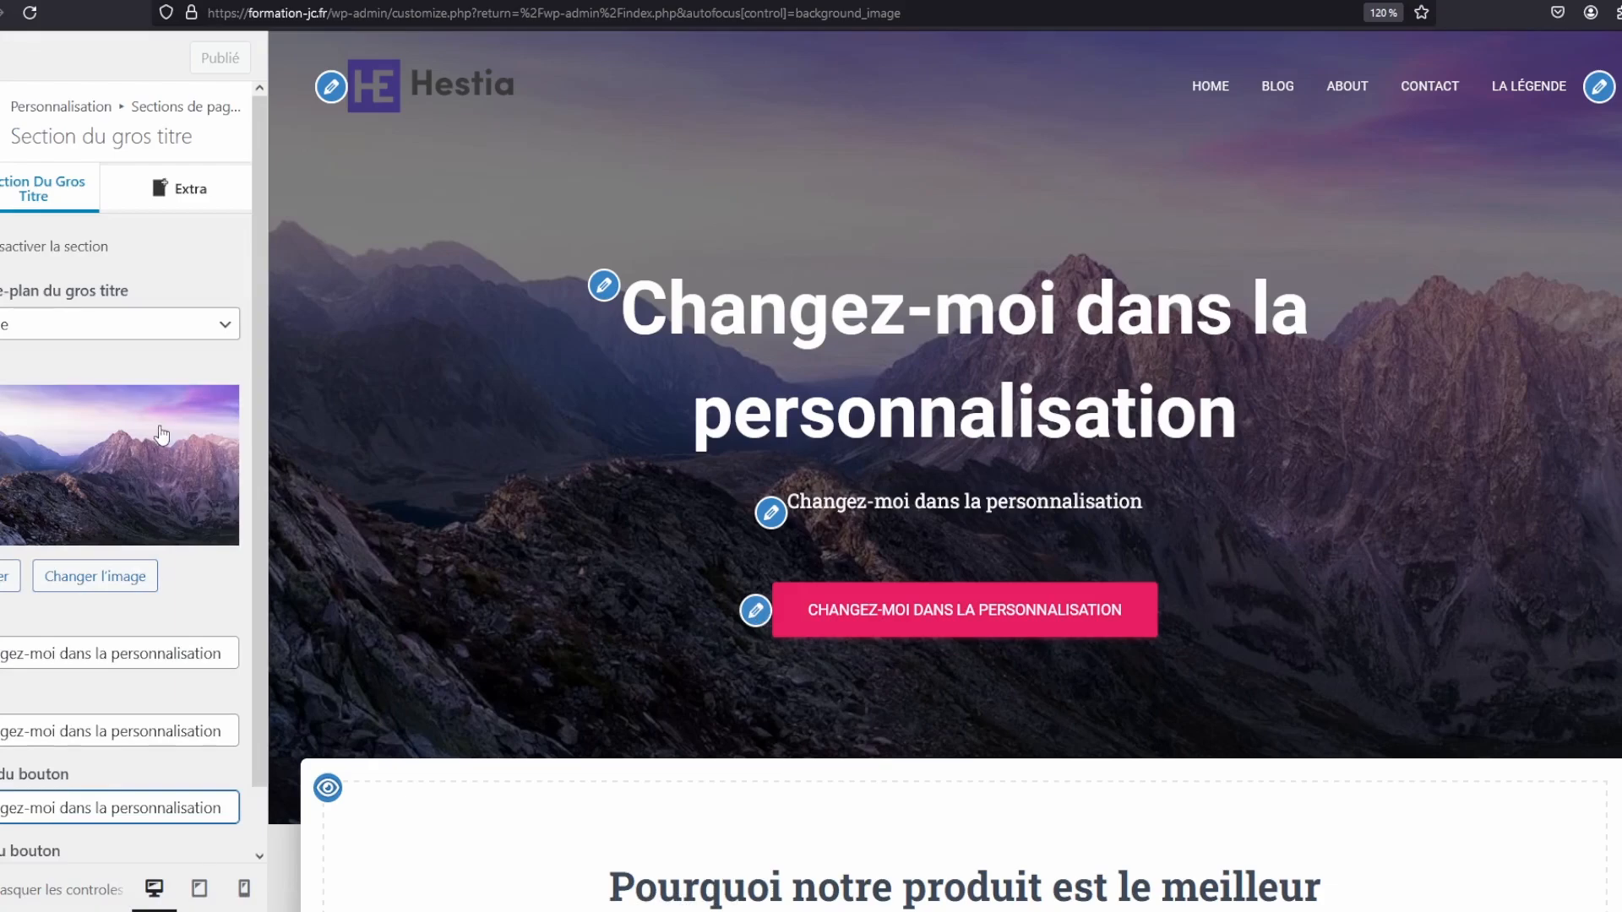
scroll(180, 253, "down", 1)
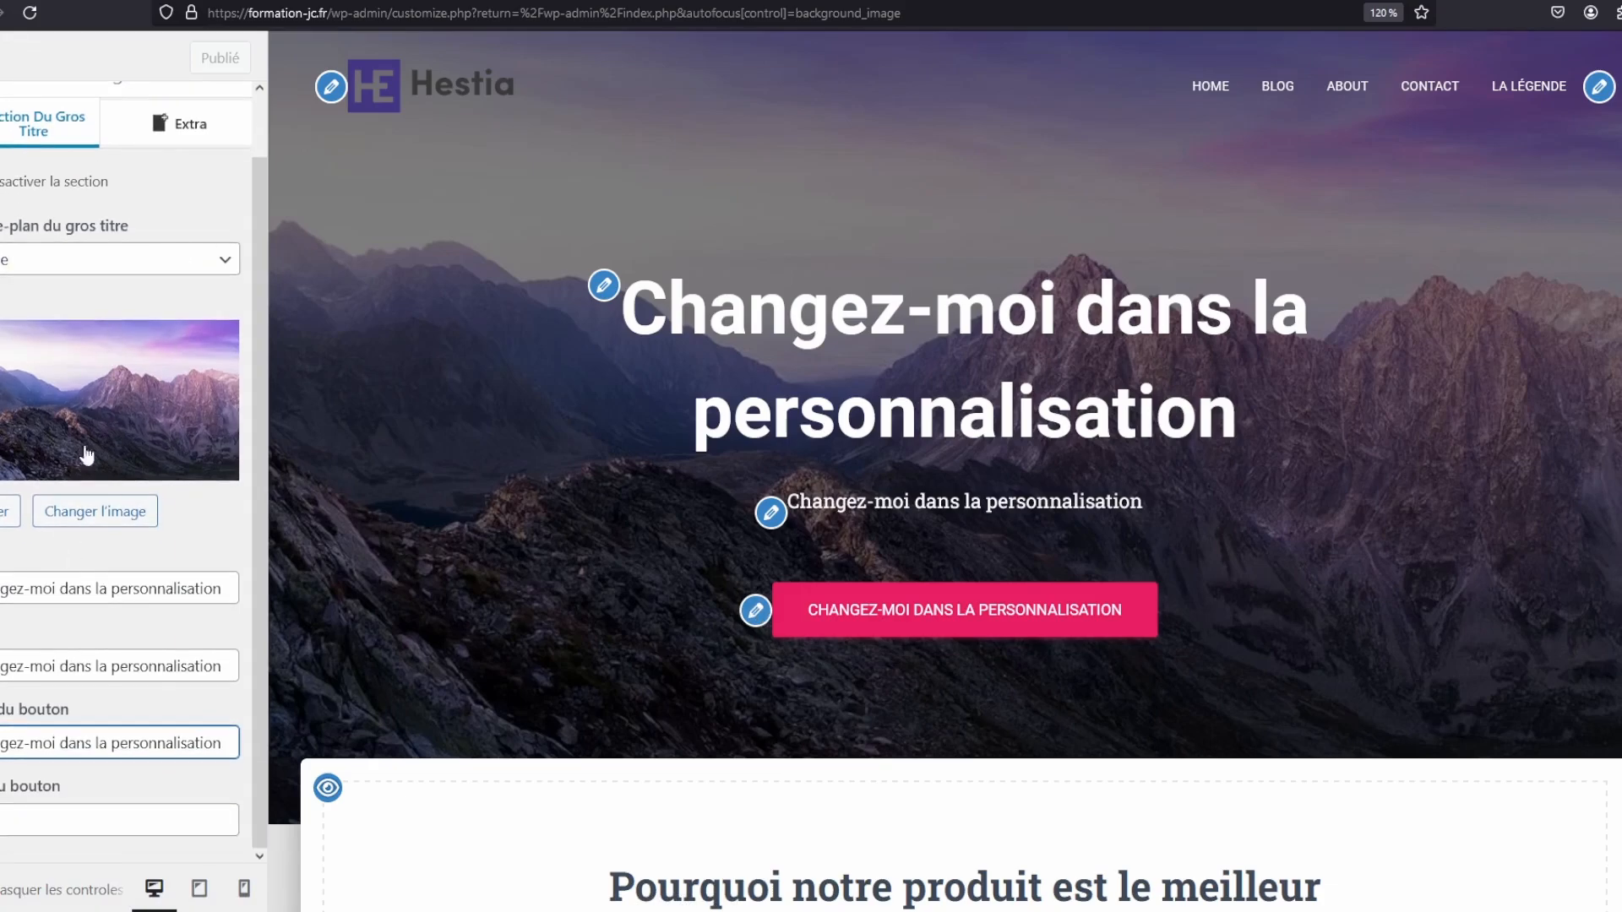
scroll(144, 449, "up", 1)
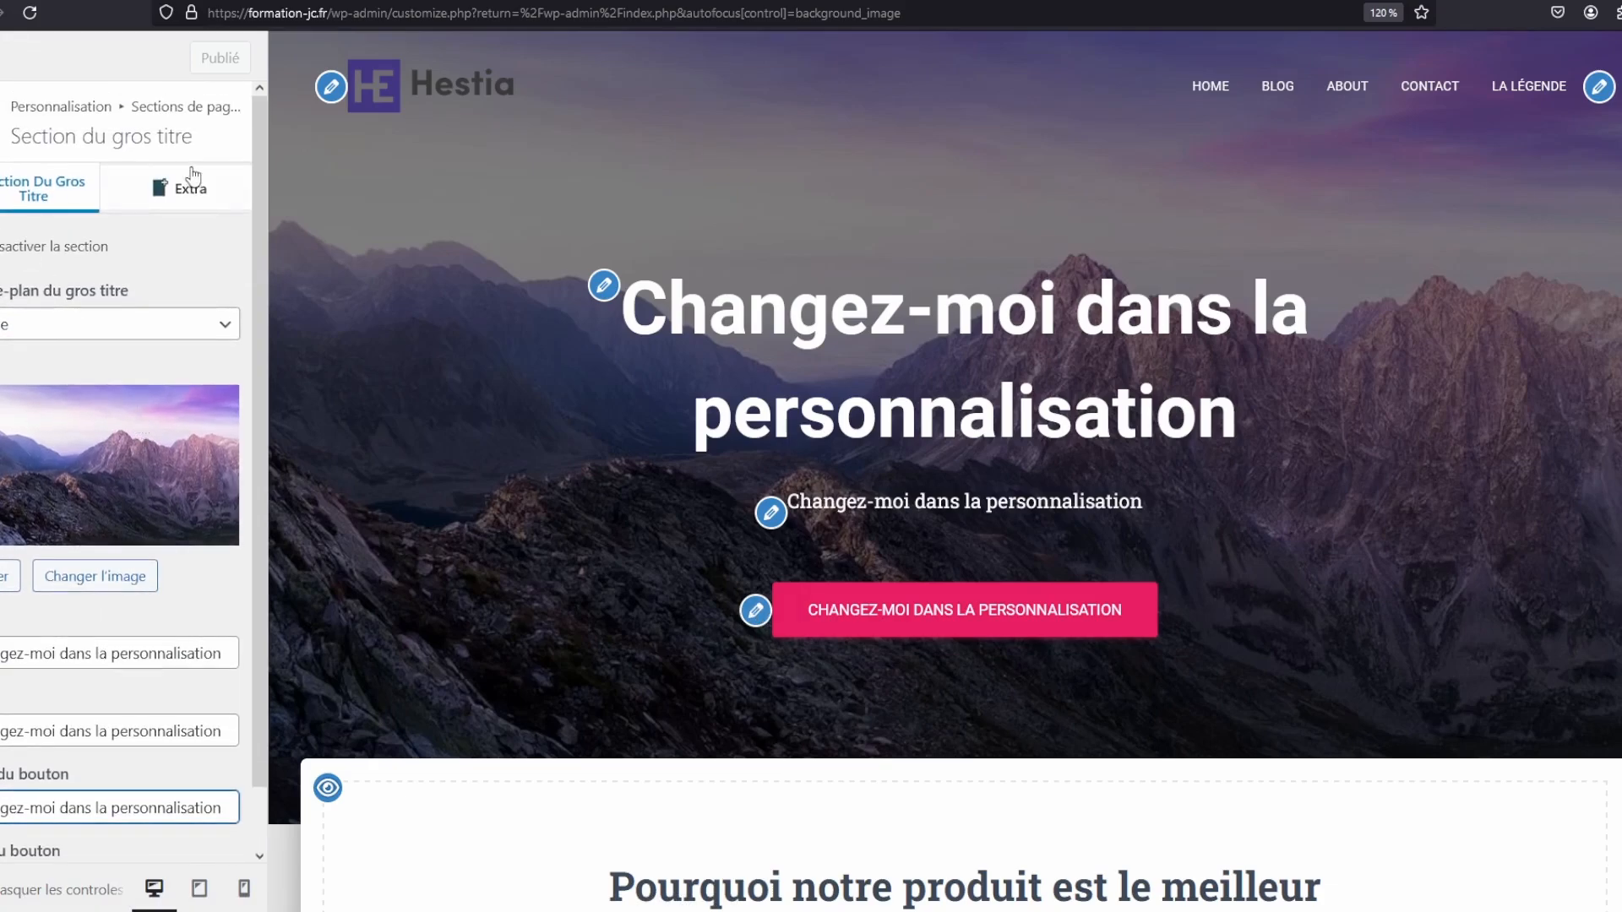
Try the two side-aligned layouts for the big title section, review the preview, and reselect the centred layout
left_click(182, 187)
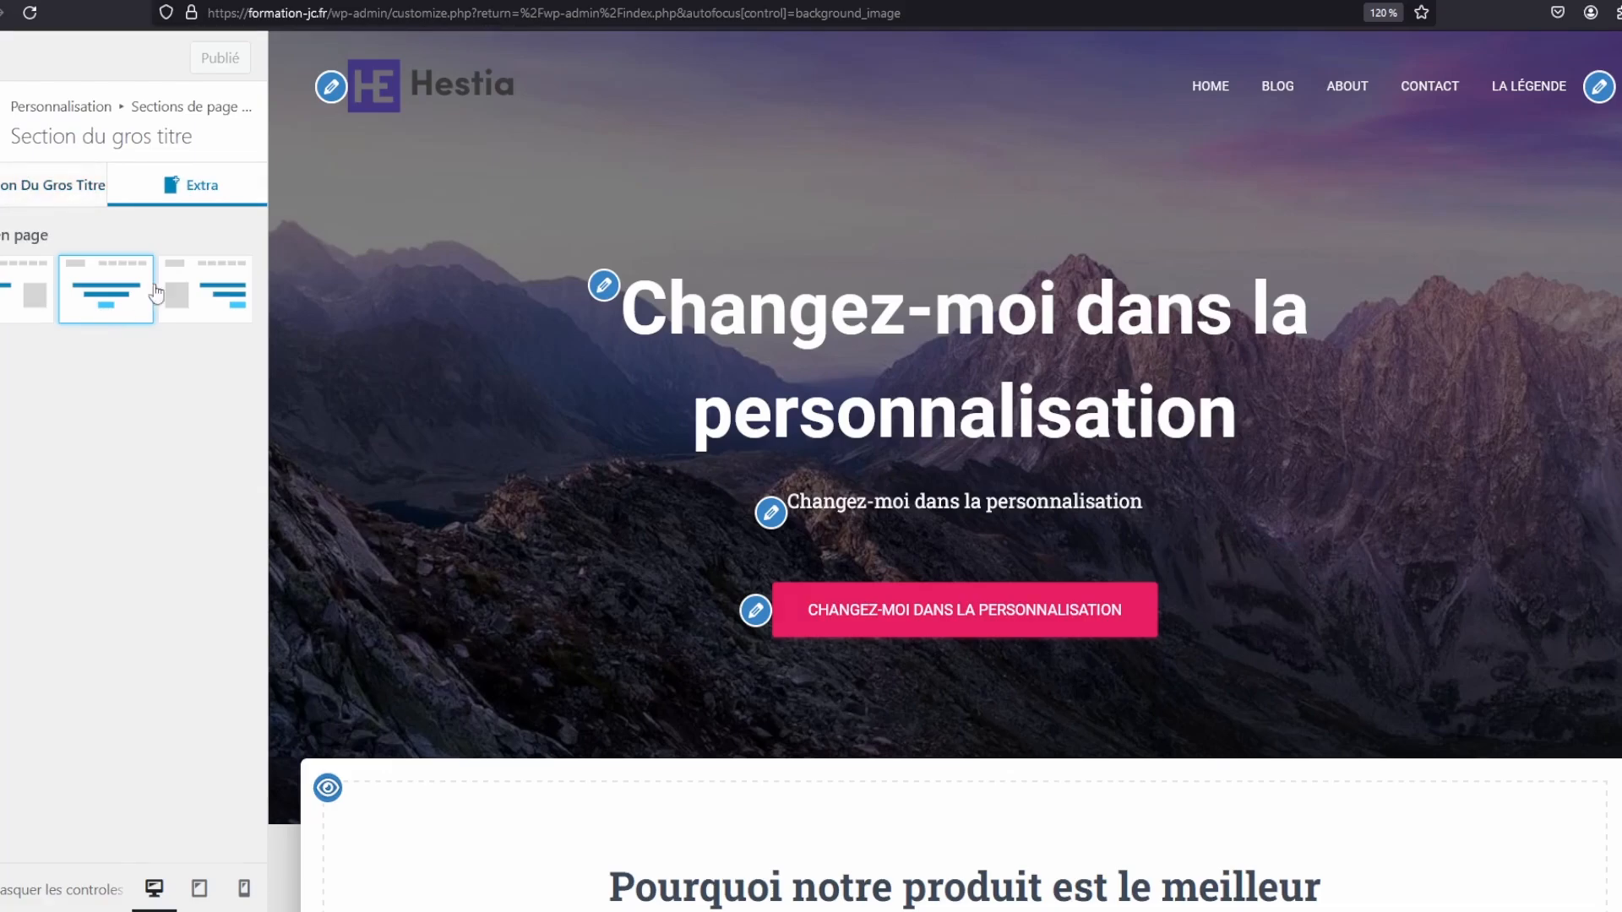
left_click(200, 287)
left_click(42, 300)
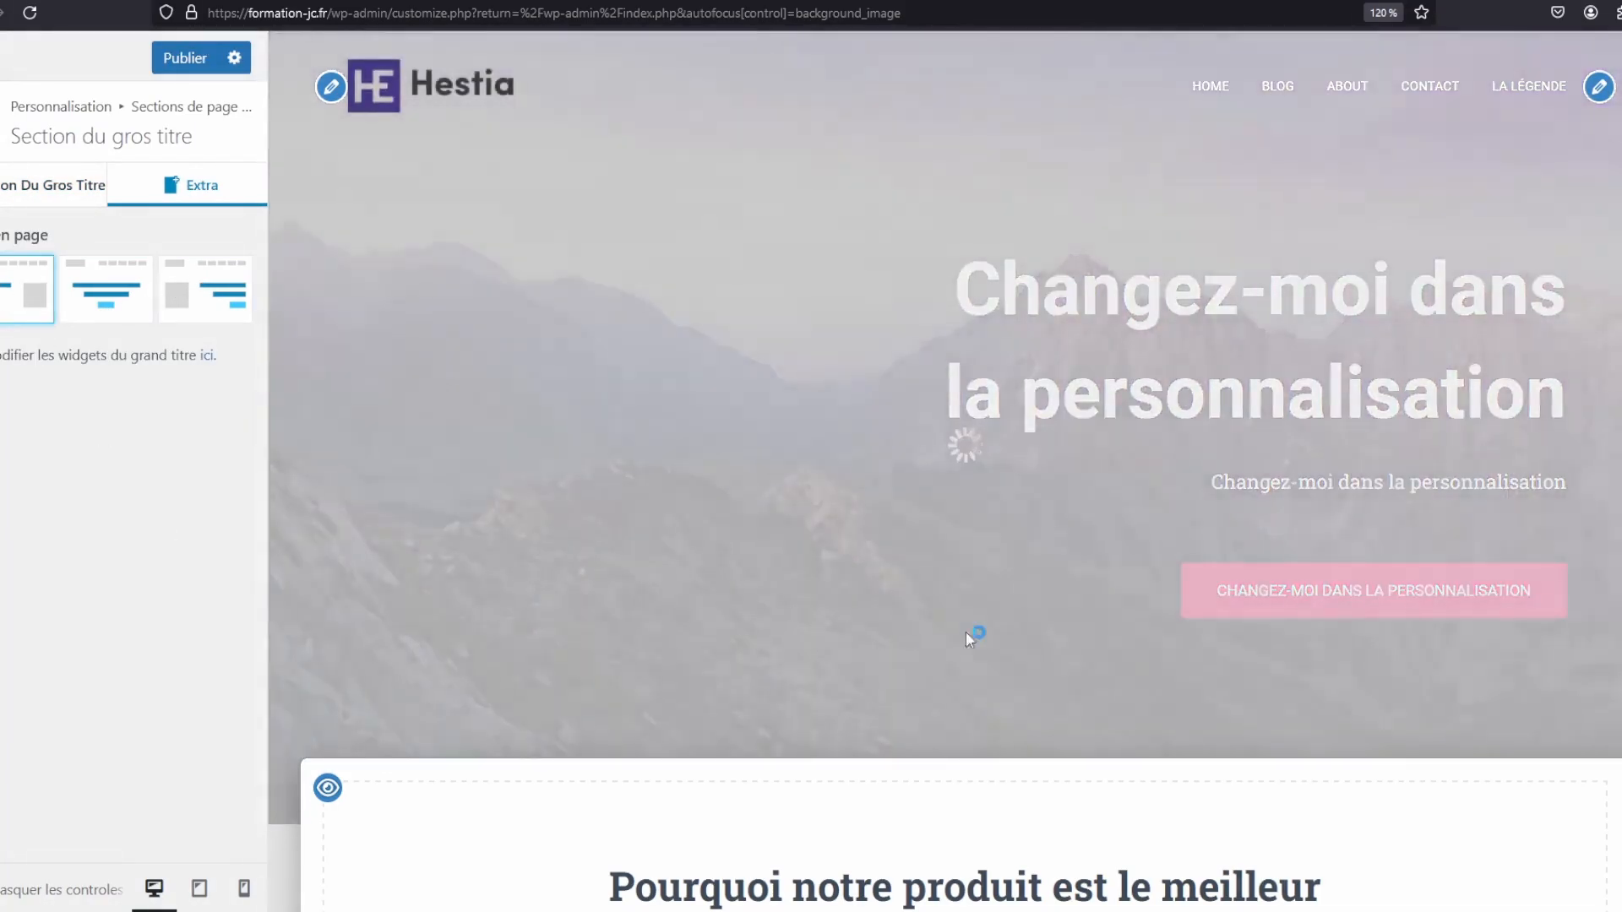
scroll(1451, 334, "down", 10)
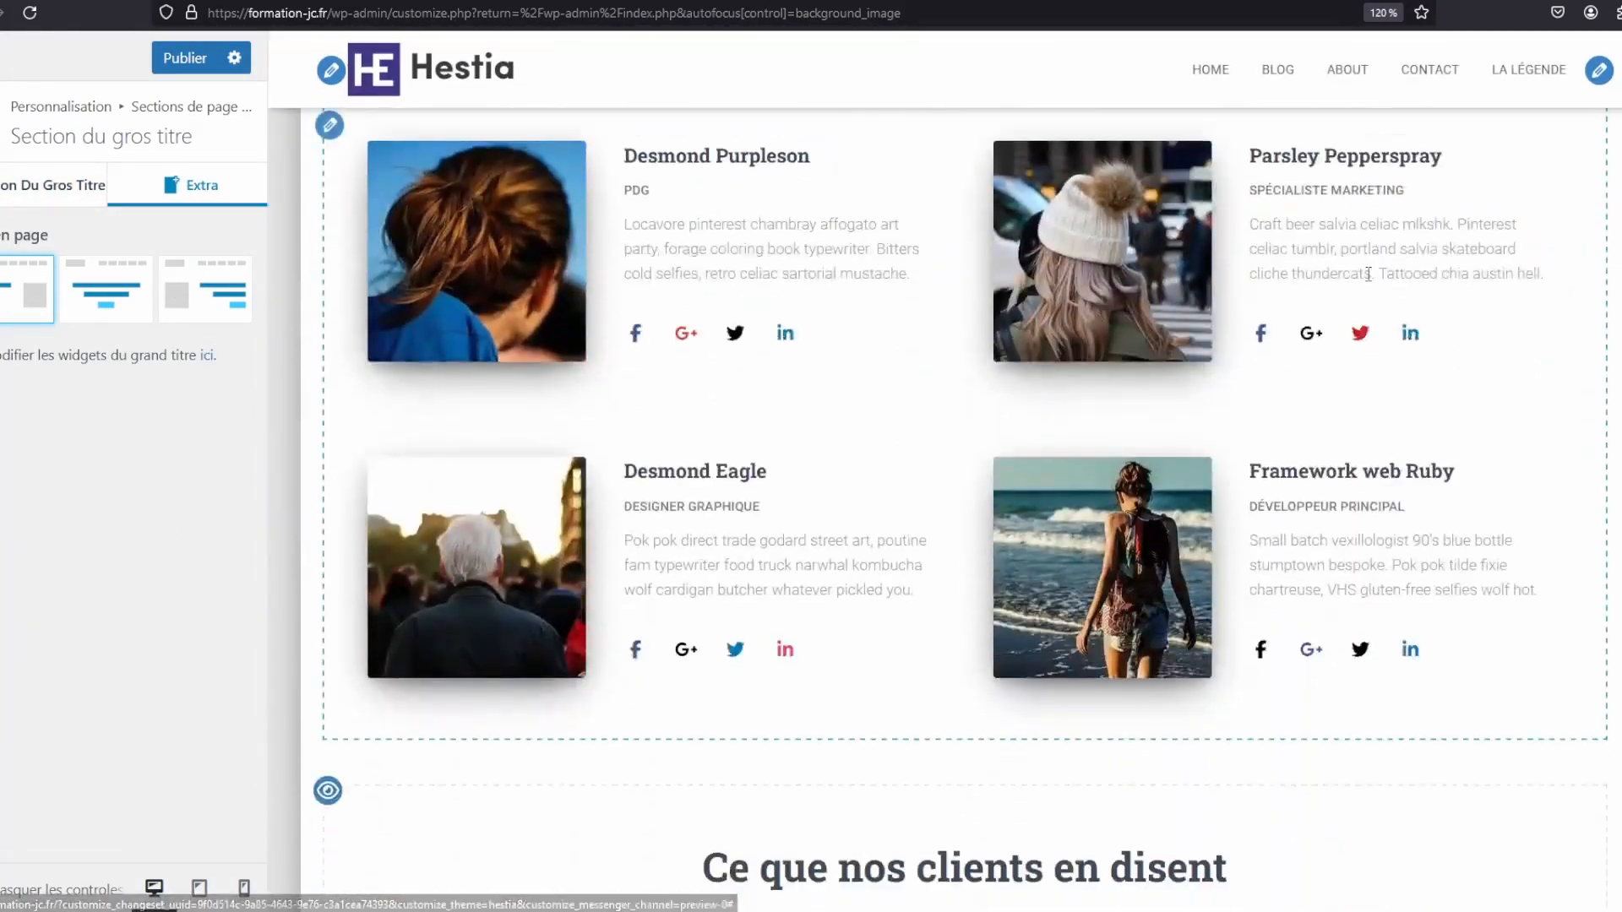
scroll(760, 380, "up", 5)
left_click(139, 293)
scroll(833, 464, "up", 4)
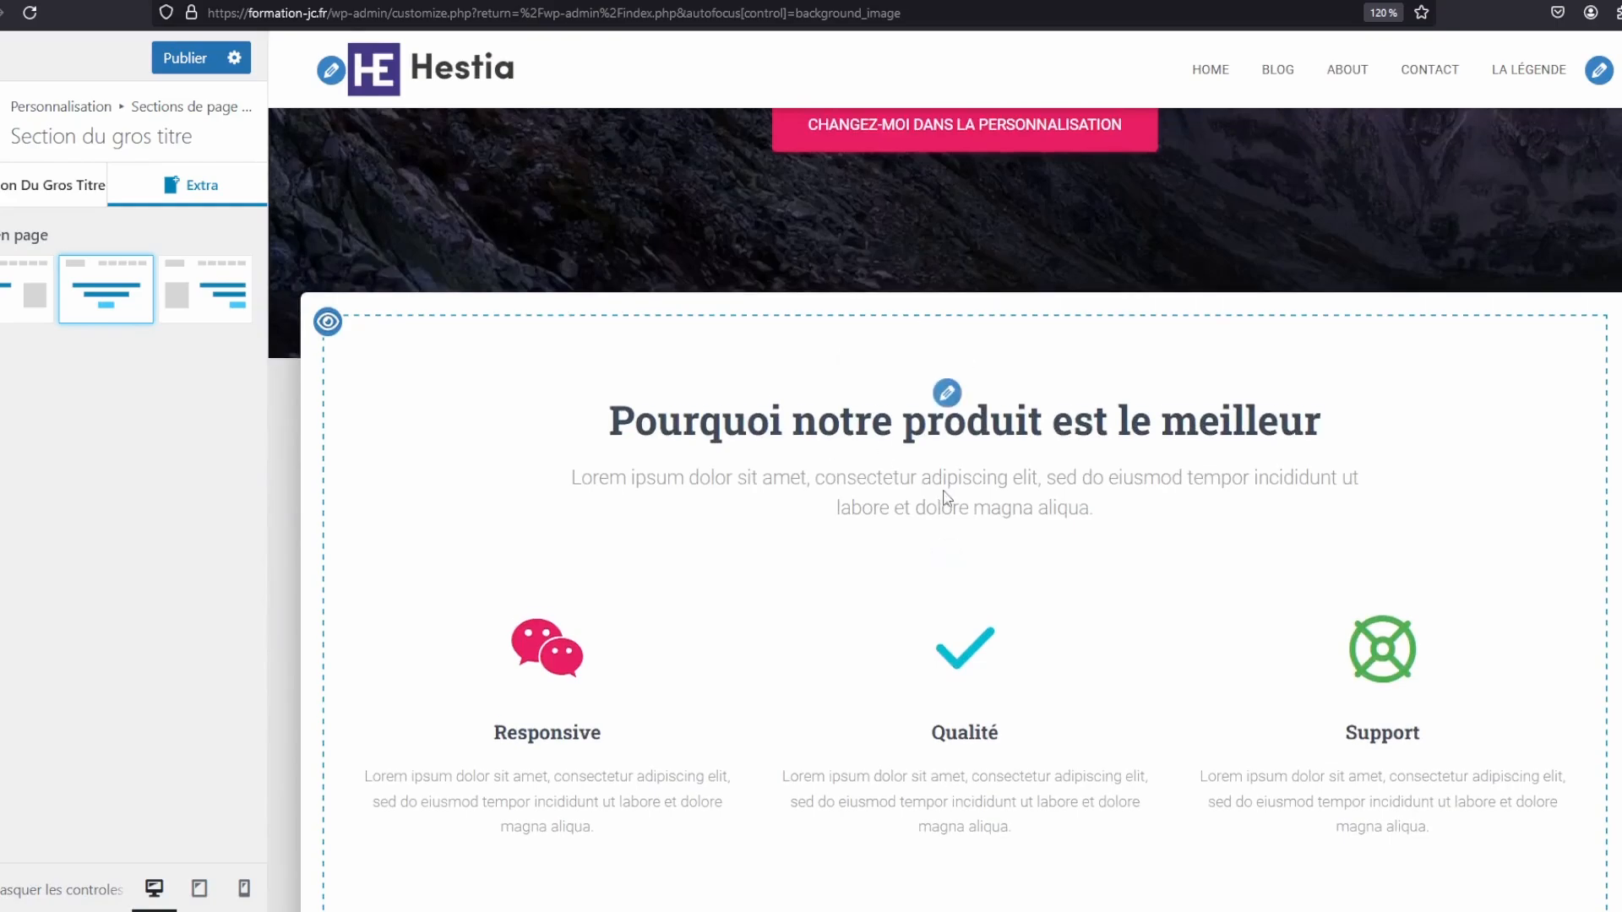
scroll(945, 493, "up", 5)
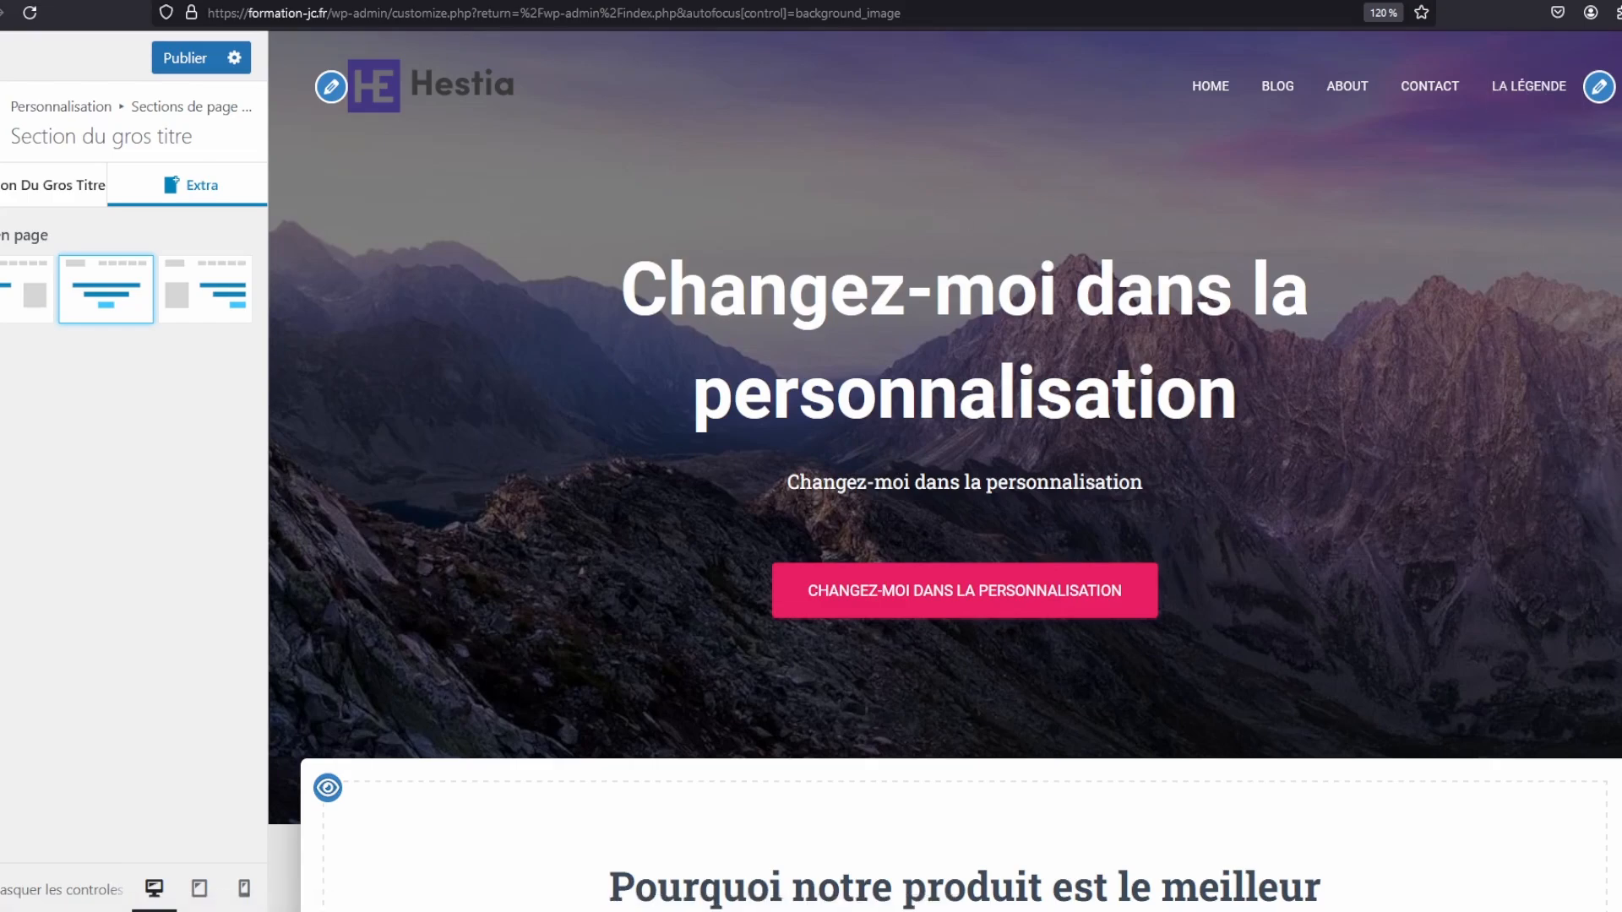
Leave the customizer for the dashboard, discarding the unpublished changes
left_click(0, 57)
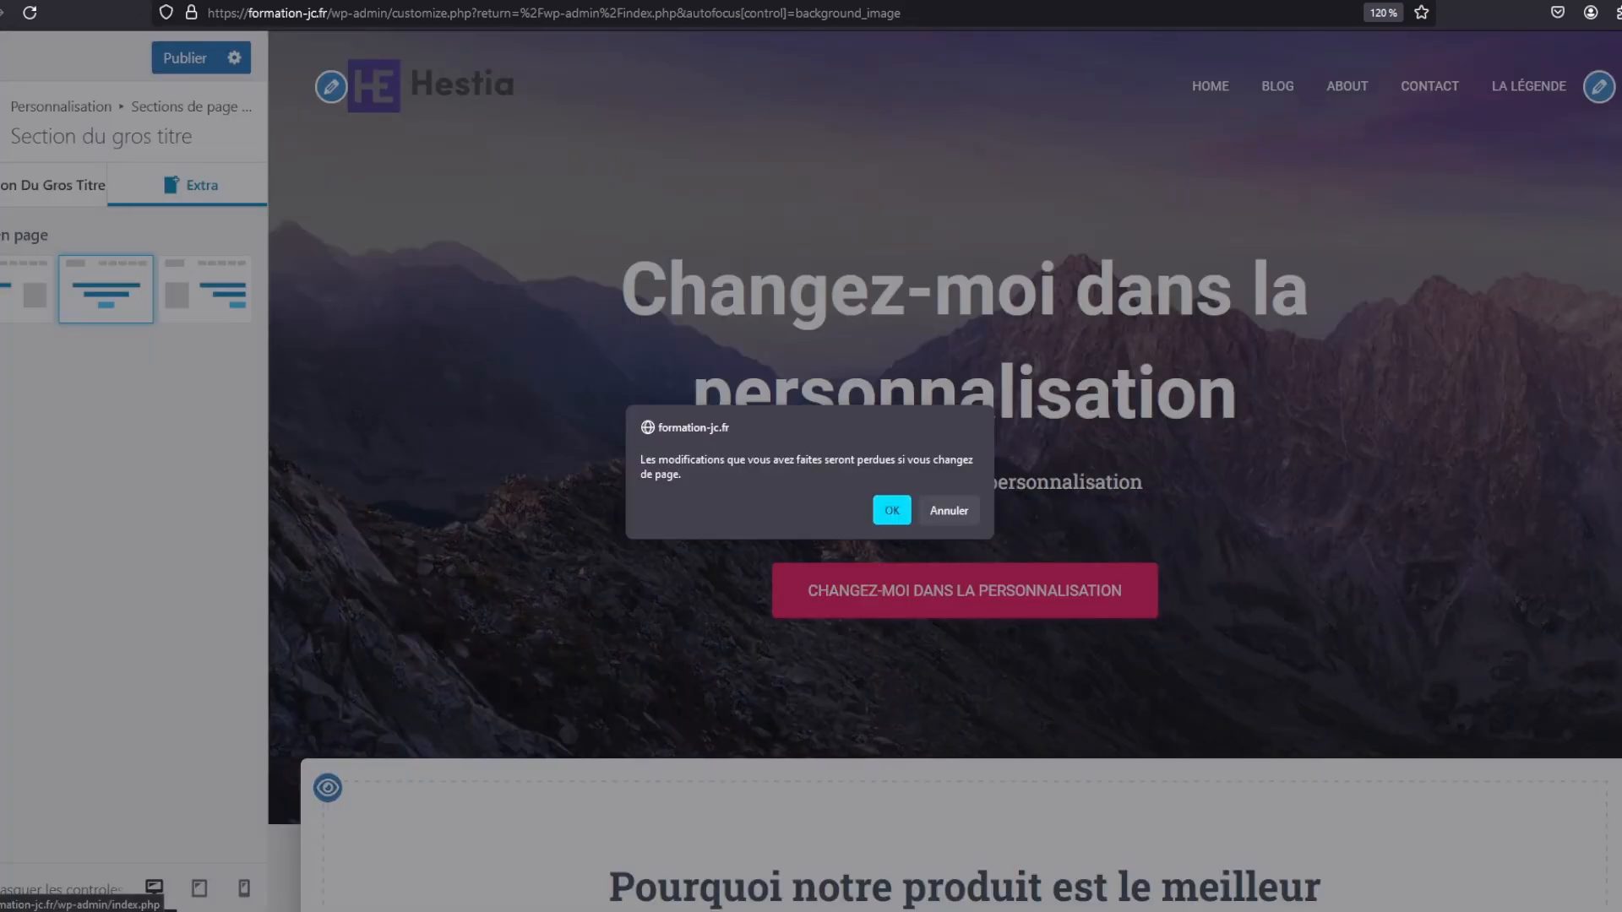
left_click(888, 511)
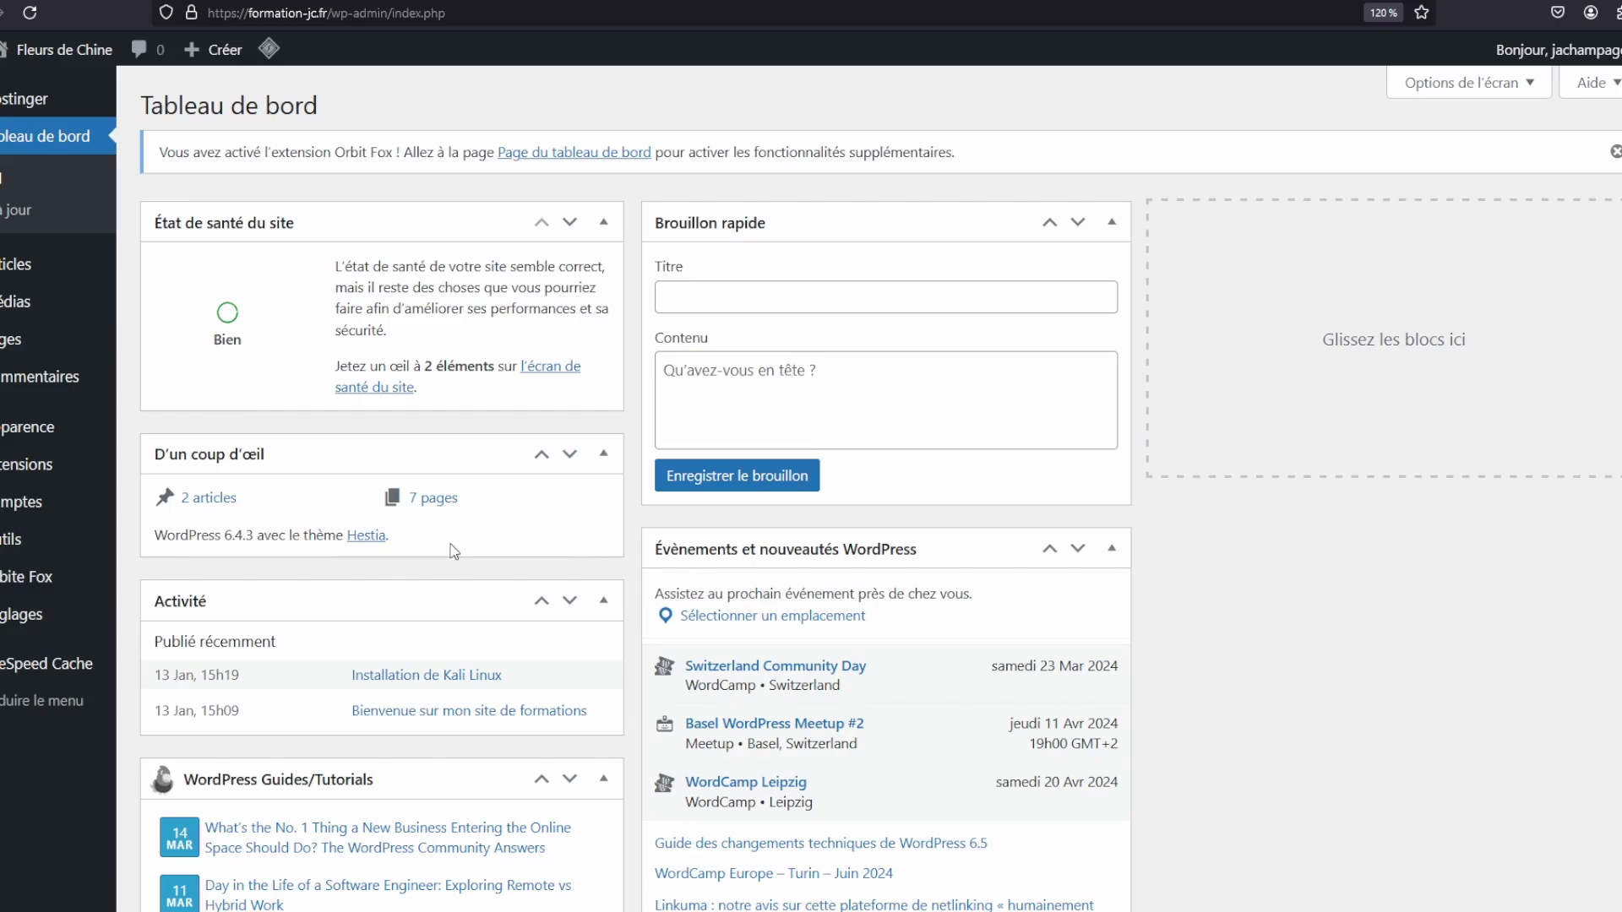
mouse_move(29, 427)
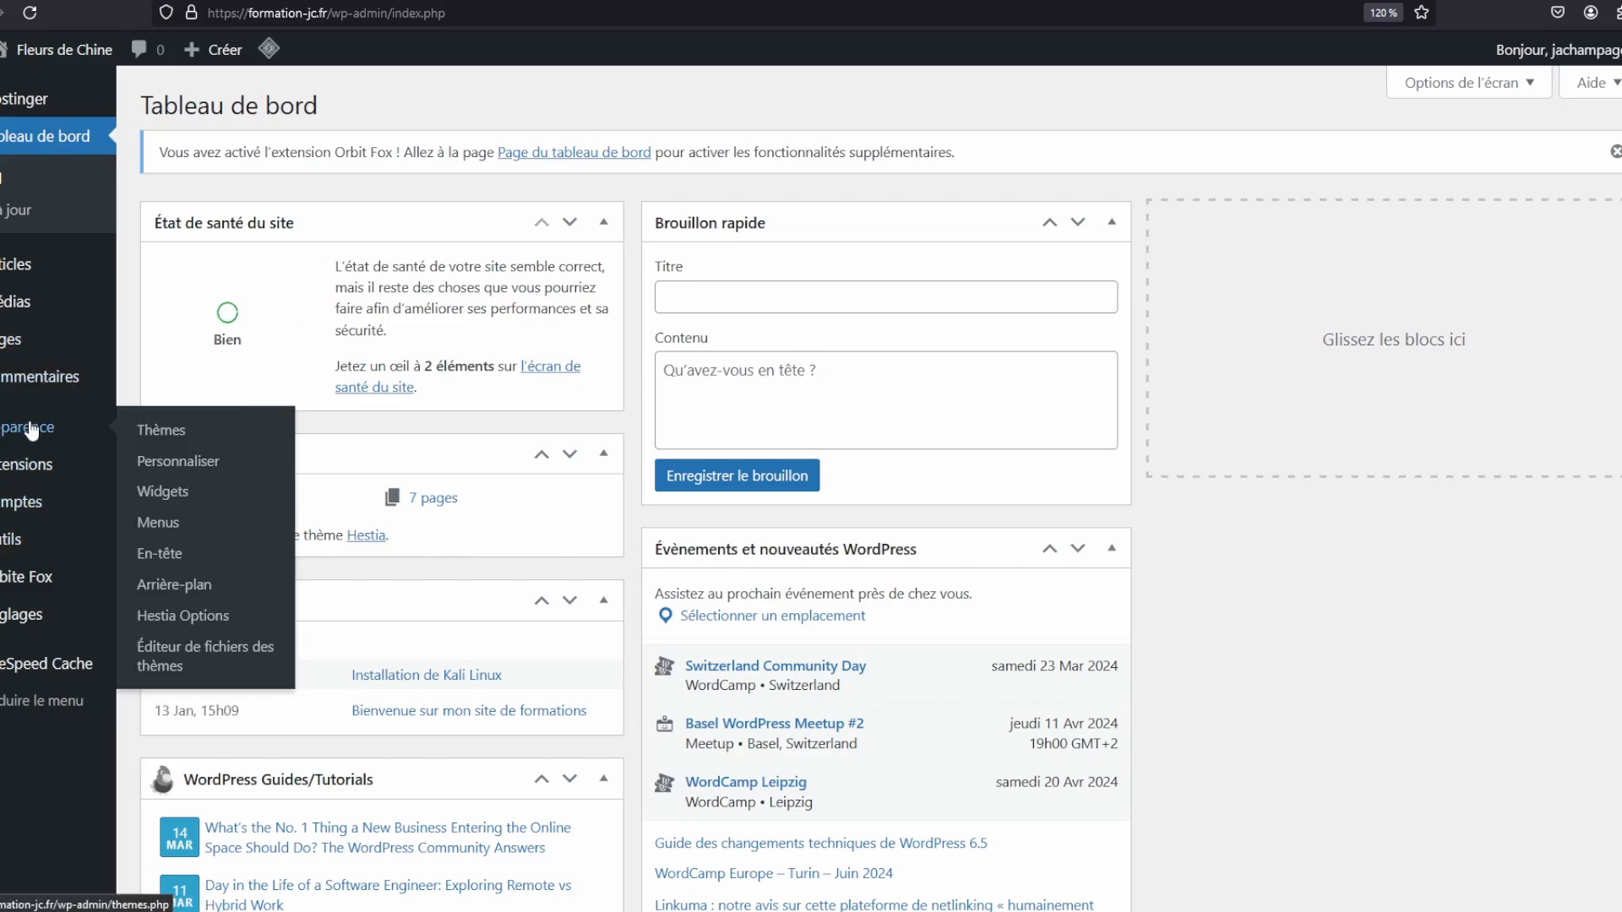
Open the catalogue for adding new themes from the installed themes page and browse the popular themes
left_click(153, 432)
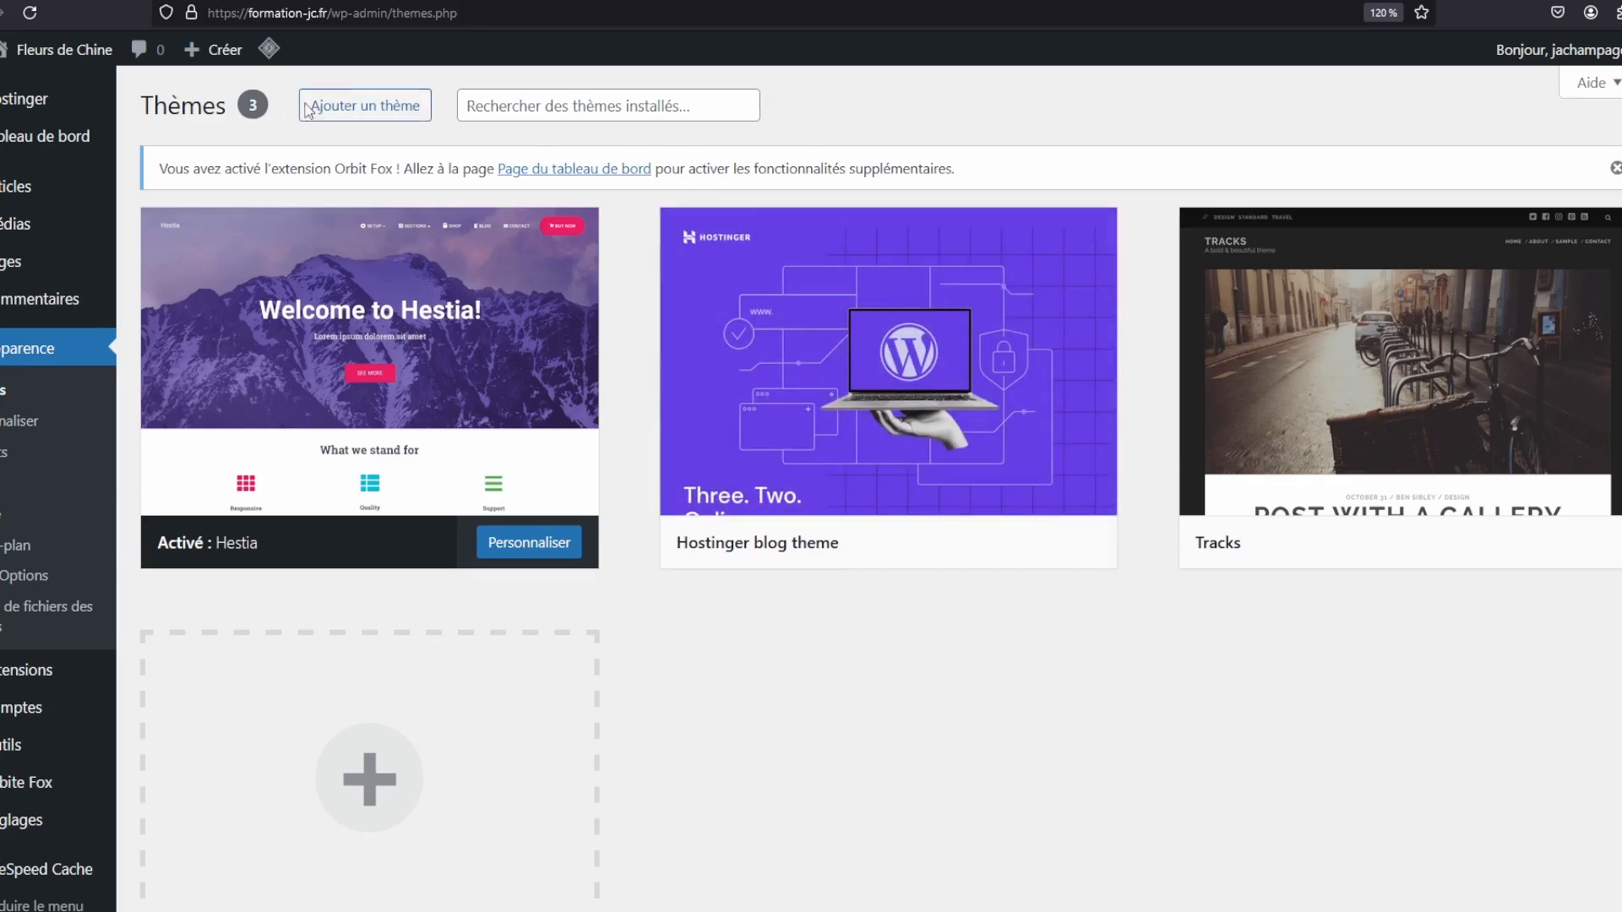
left_click(393, 110)
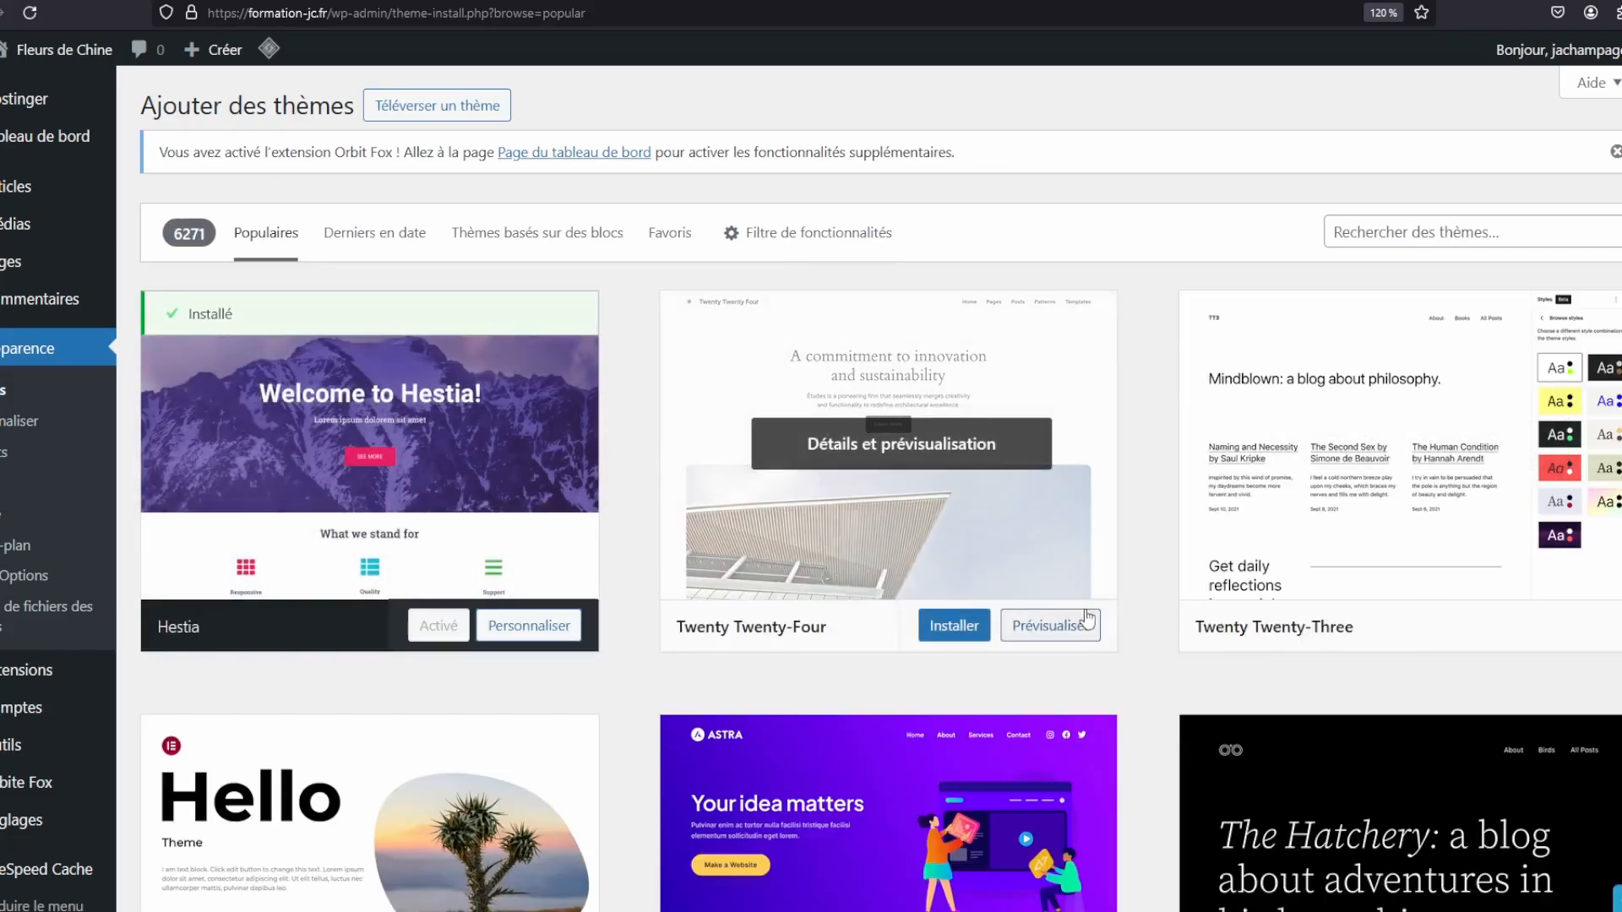
scroll(1055, 591, "down", 15)
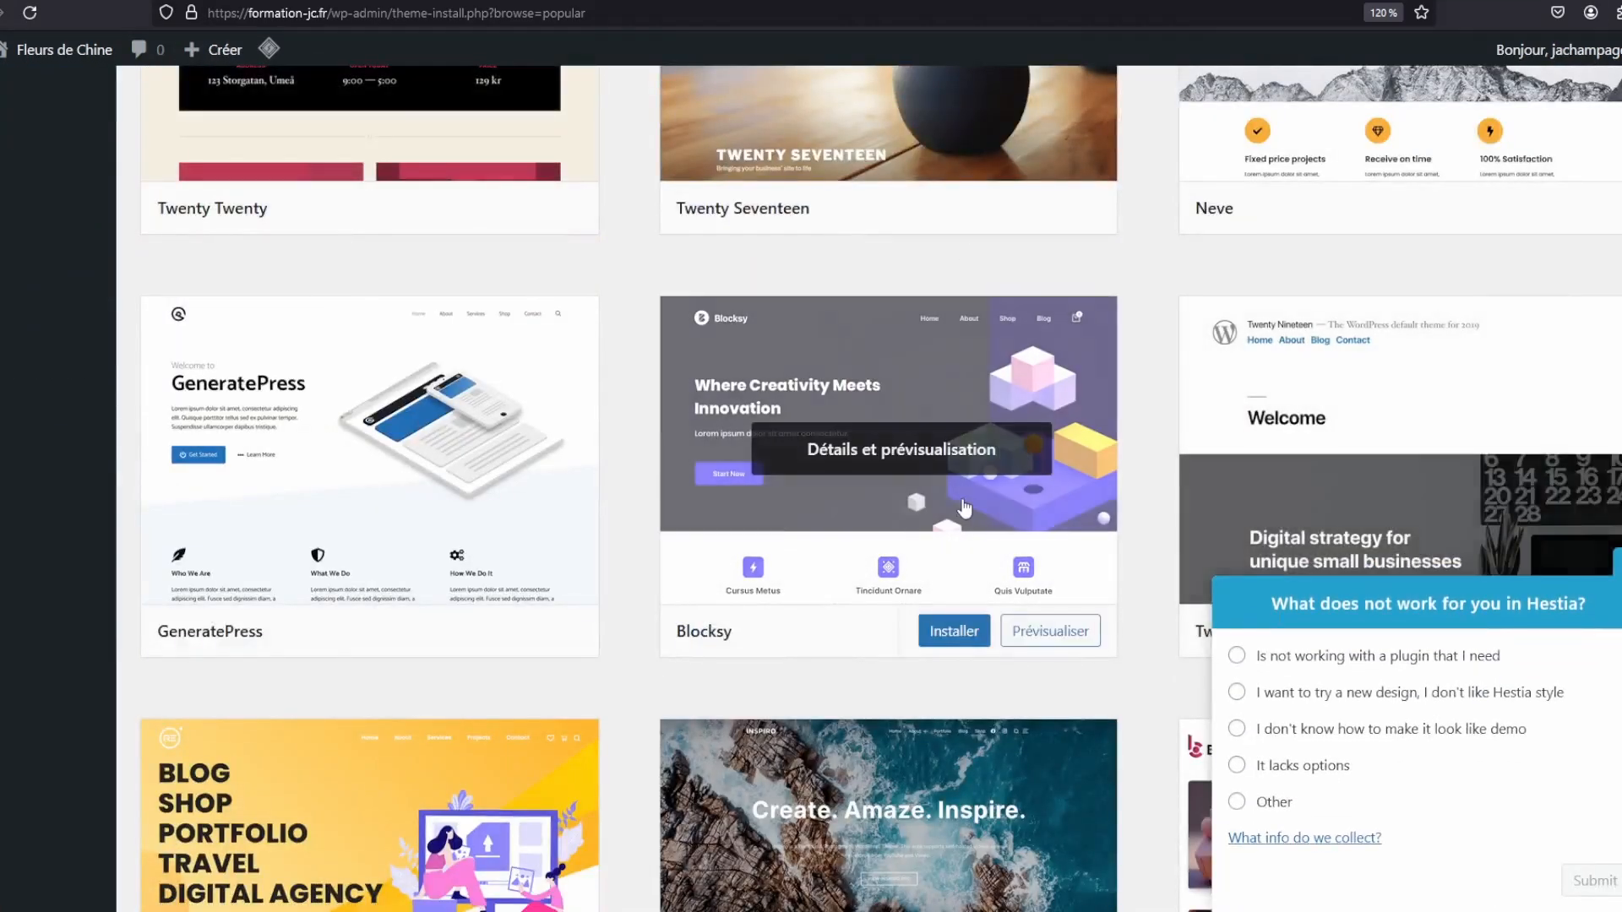
scroll(964, 506, "down", 5)
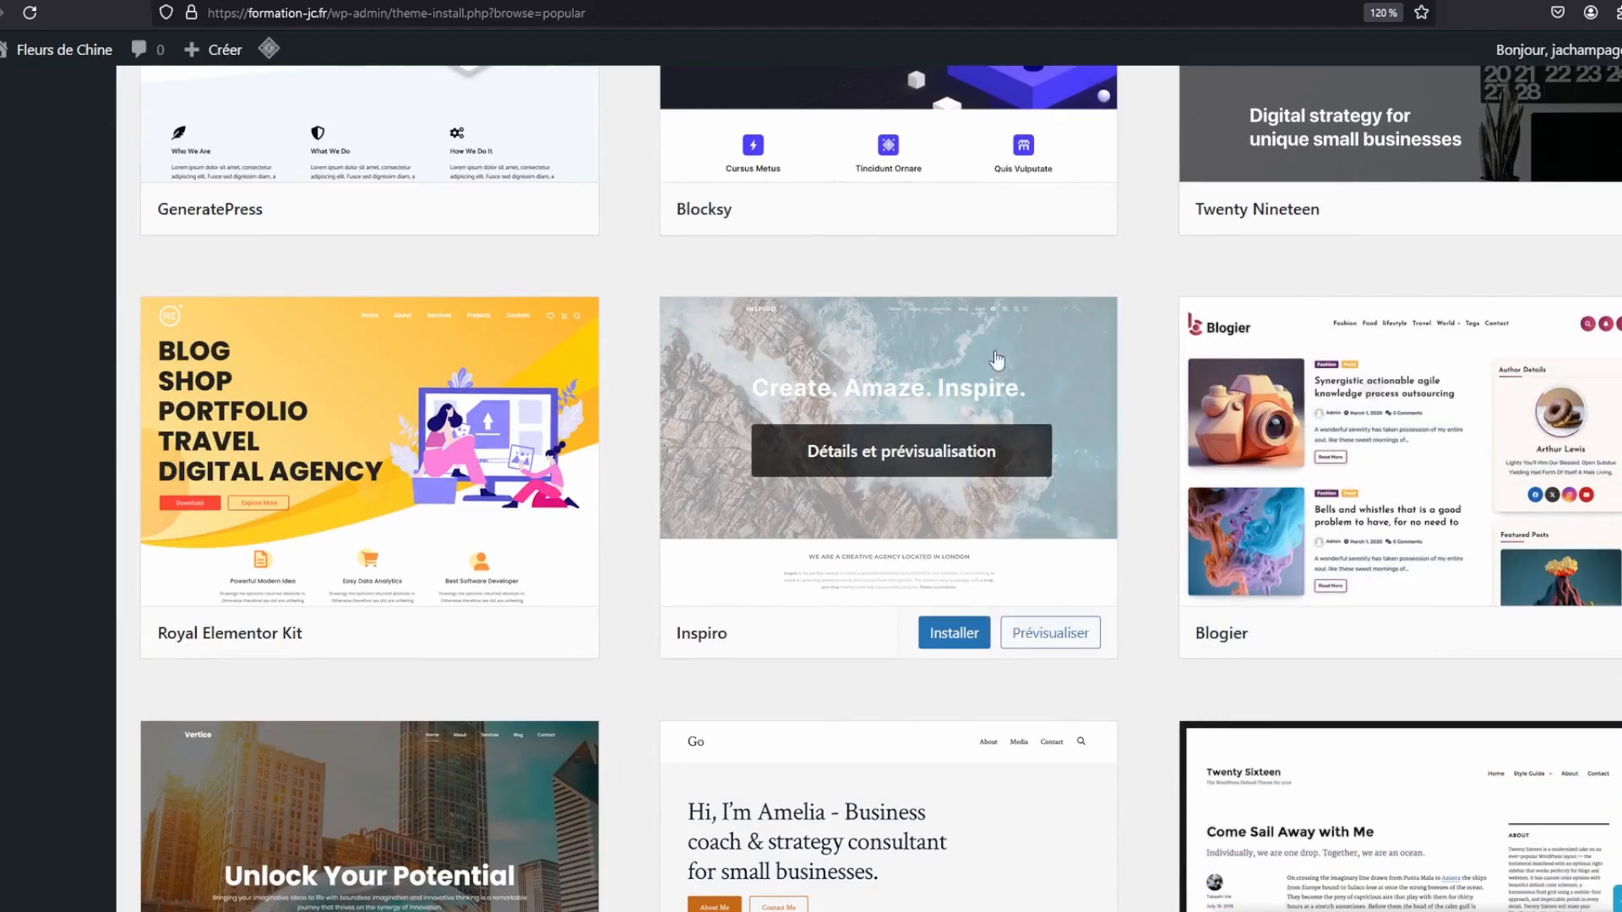
scroll(1282, 296, "down", 20)
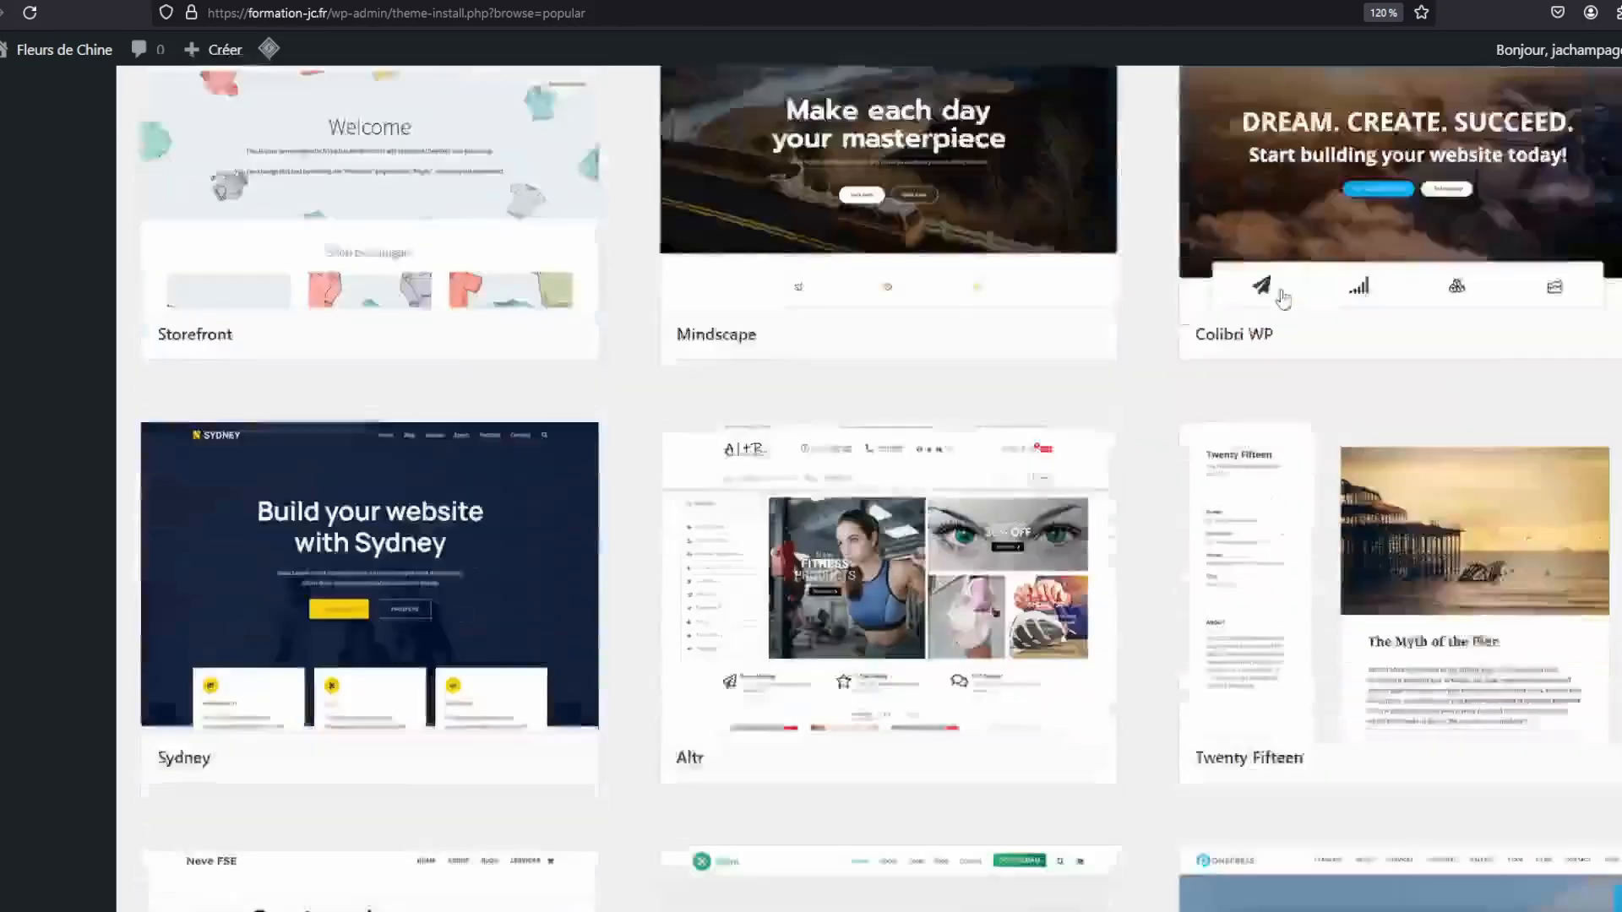
scroll(840, 331, "down", 8)
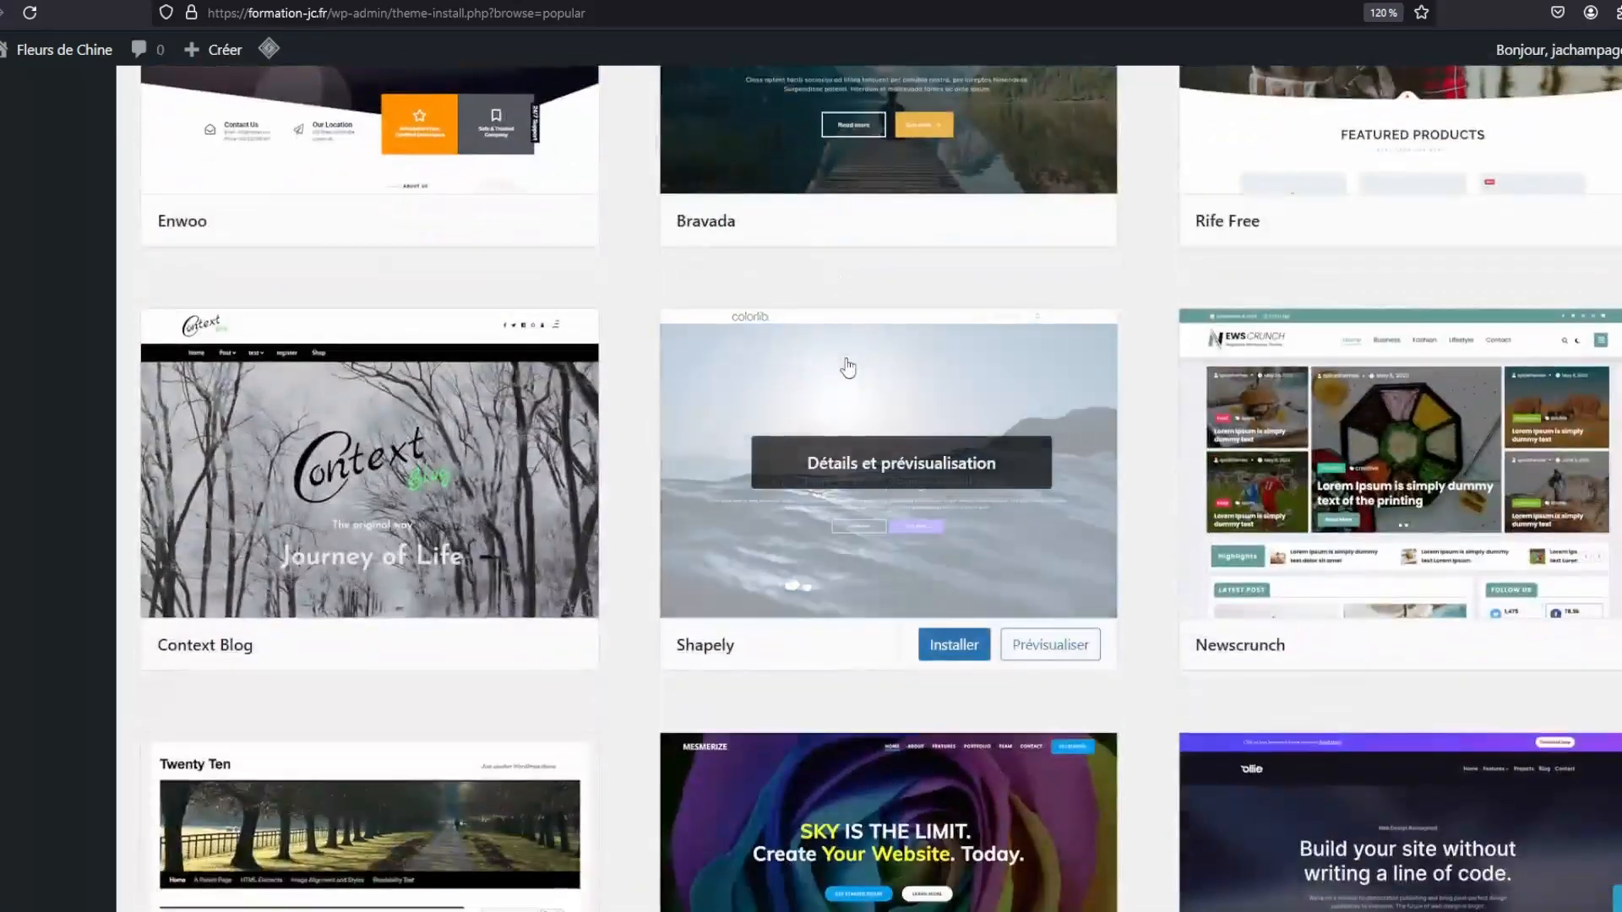
scroll(840, 355, "down", 10)
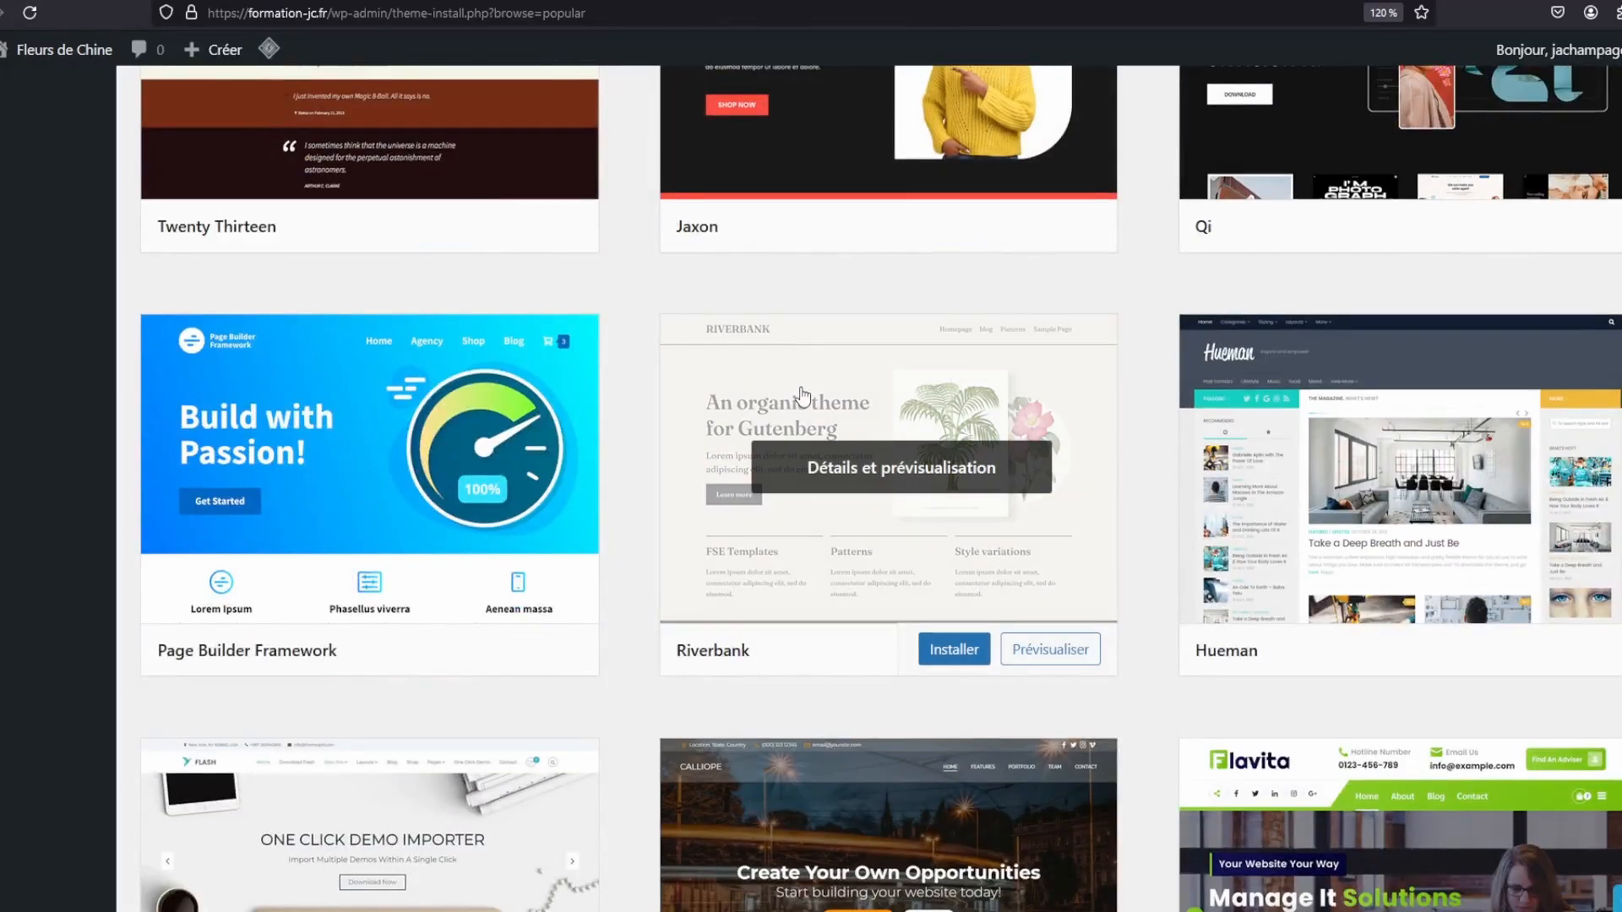
Compare more designs further down the popular themes, around Riverbank and Calliope, and return to the start of the catalogue
scroll(485, 478, "up", 5)
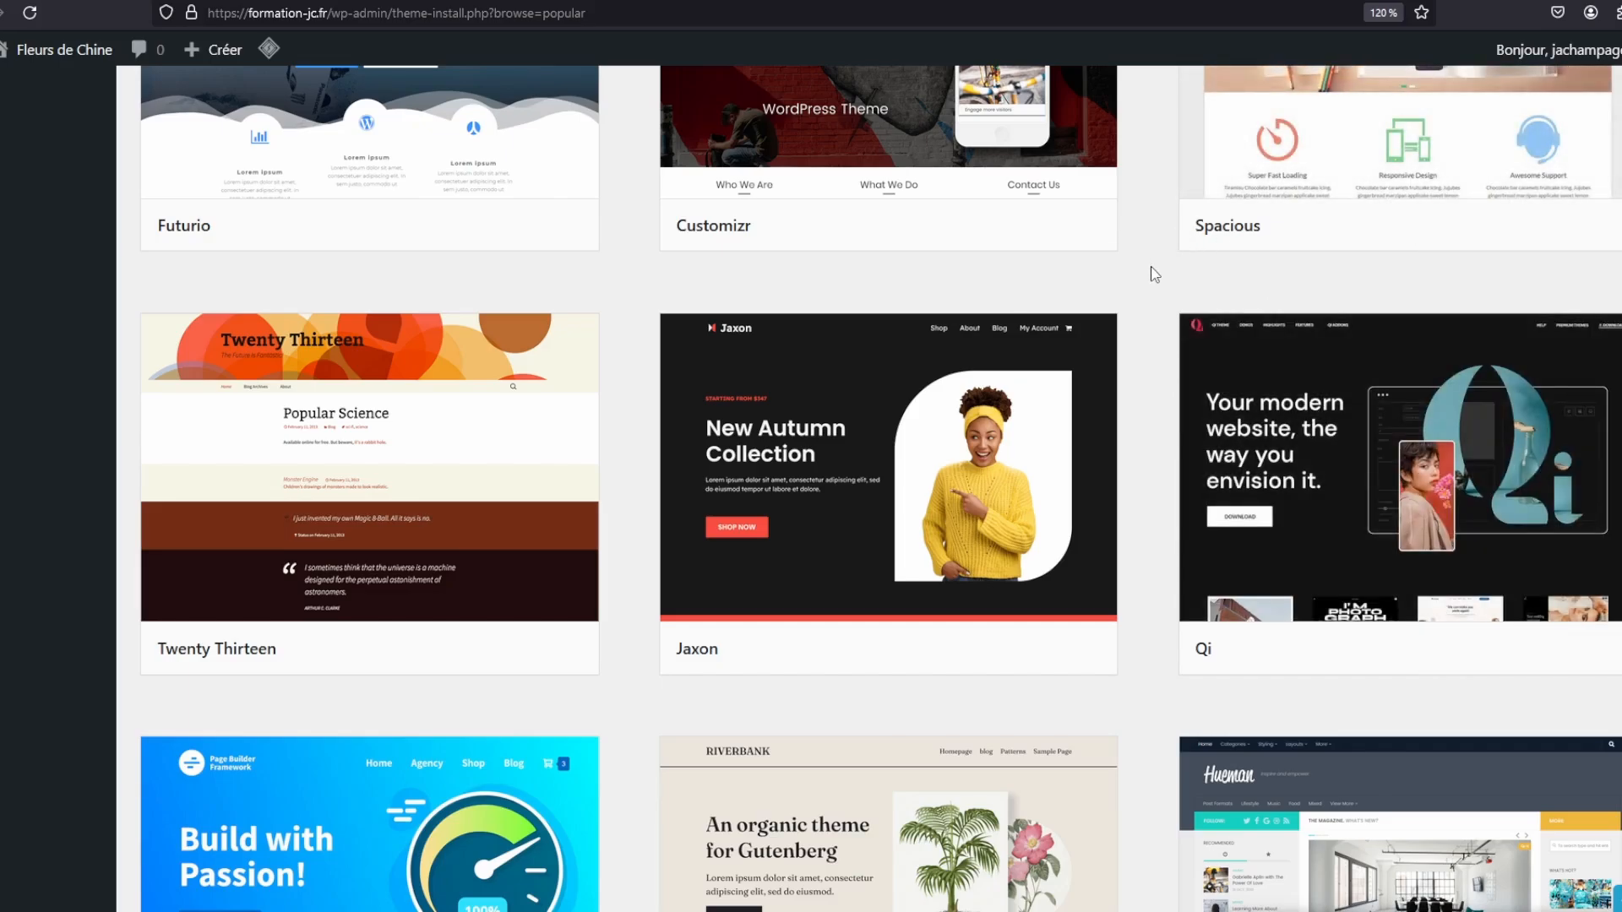
scroll(1156, 305, "up", 10)
scroll(1157, 305, "down", 15)
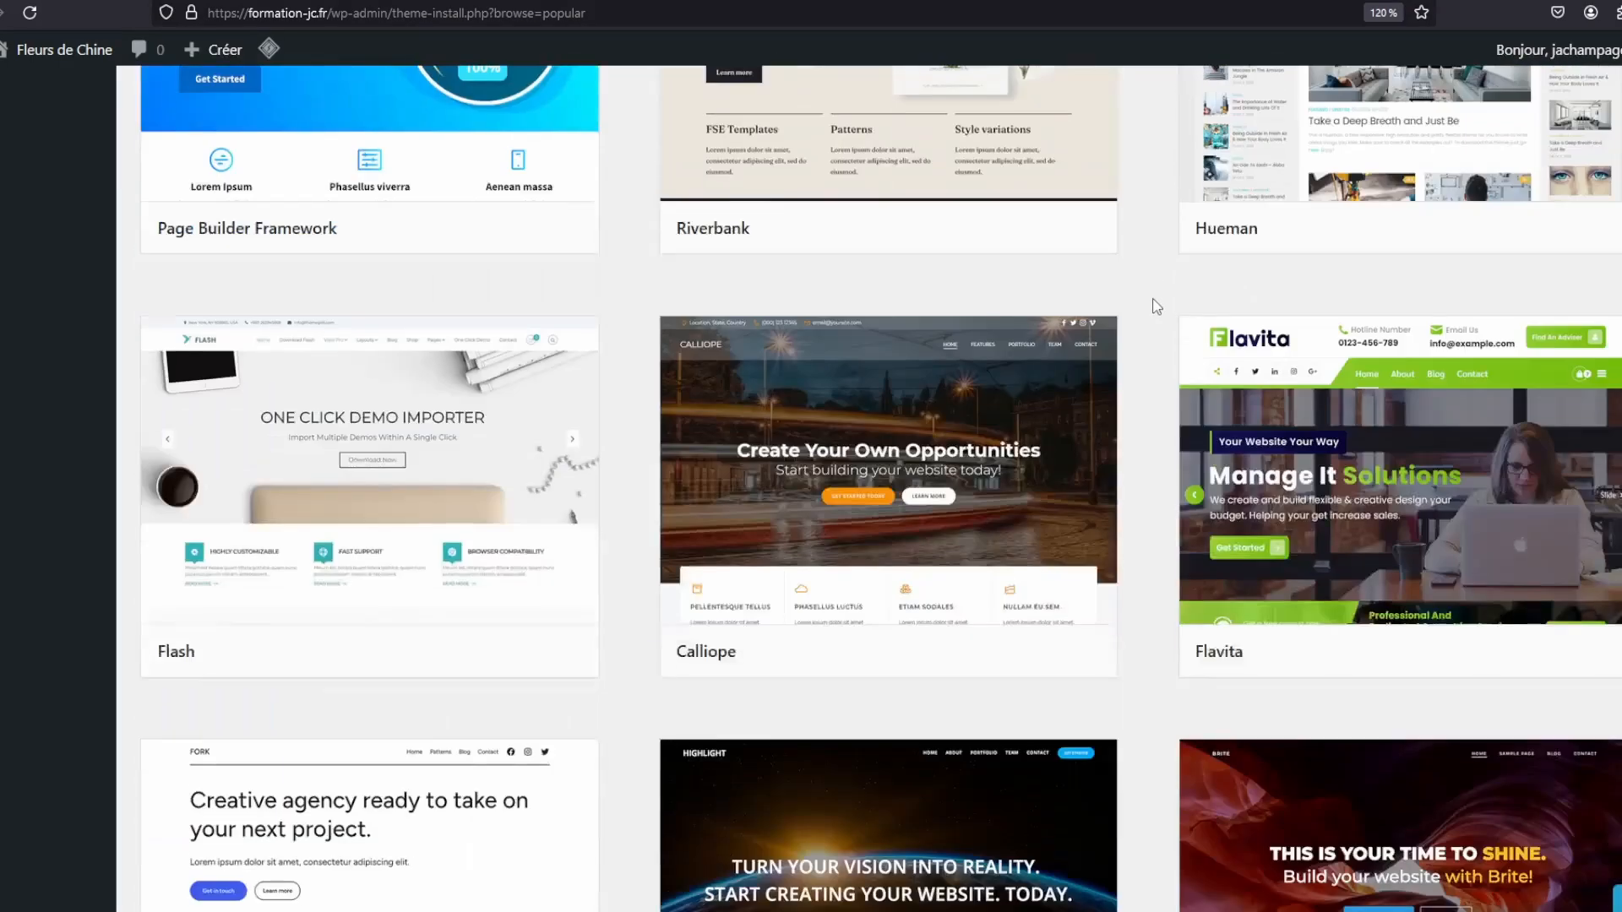
scroll(1053, 416, "down", 15)
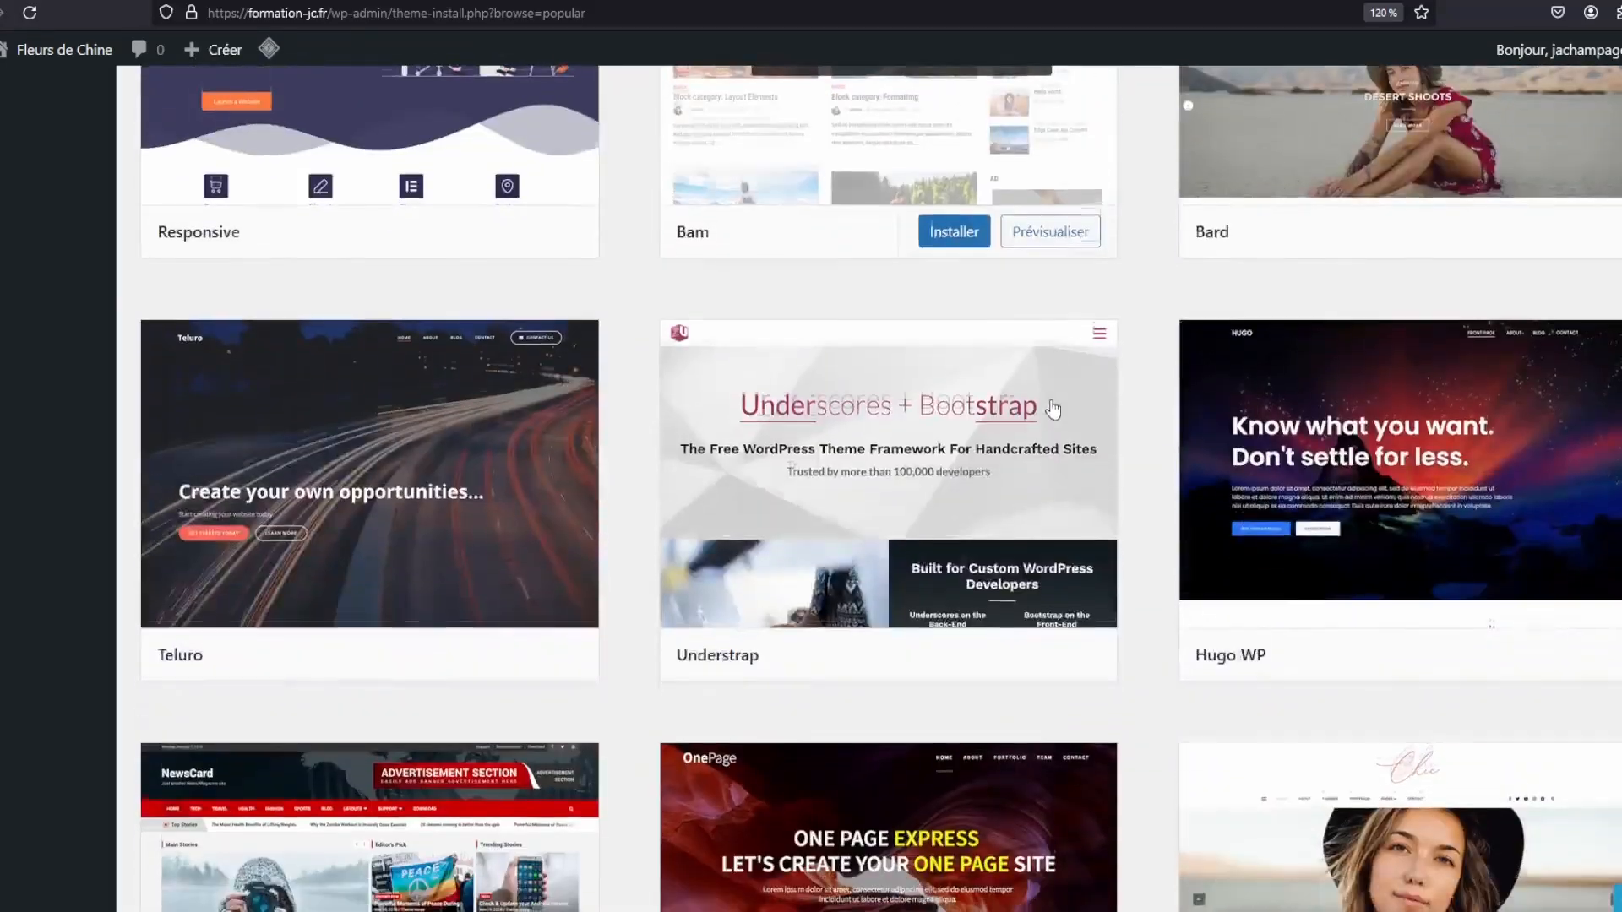
scroll(1053, 410, "up", 20)
scroll(785, 339, "down", 5)
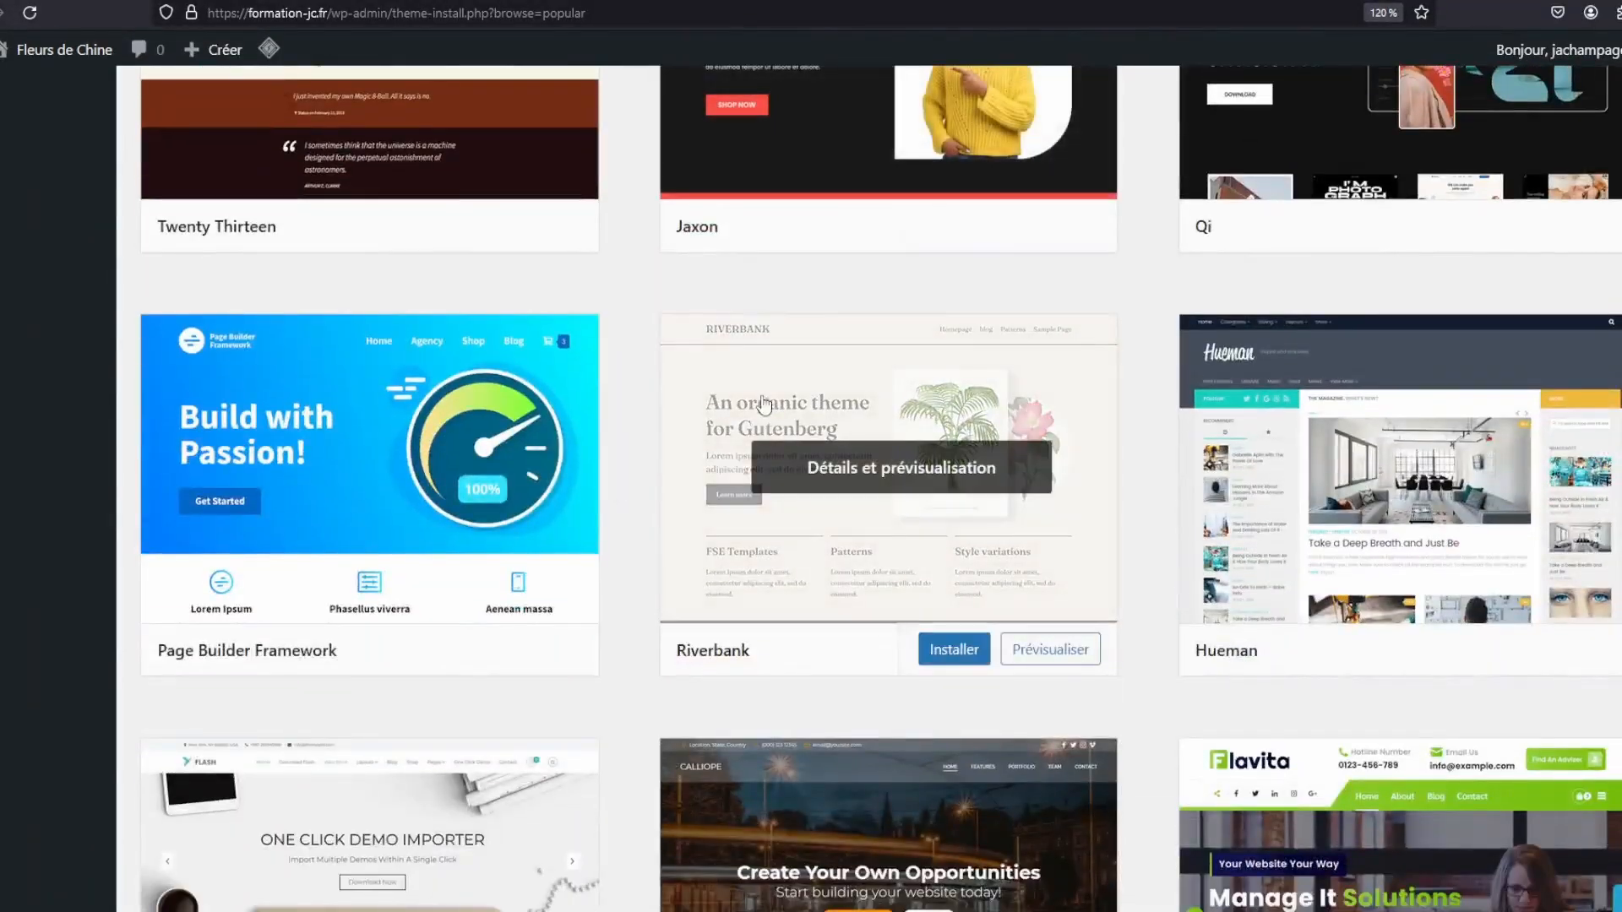
scroll(243, 231, "down", 20)
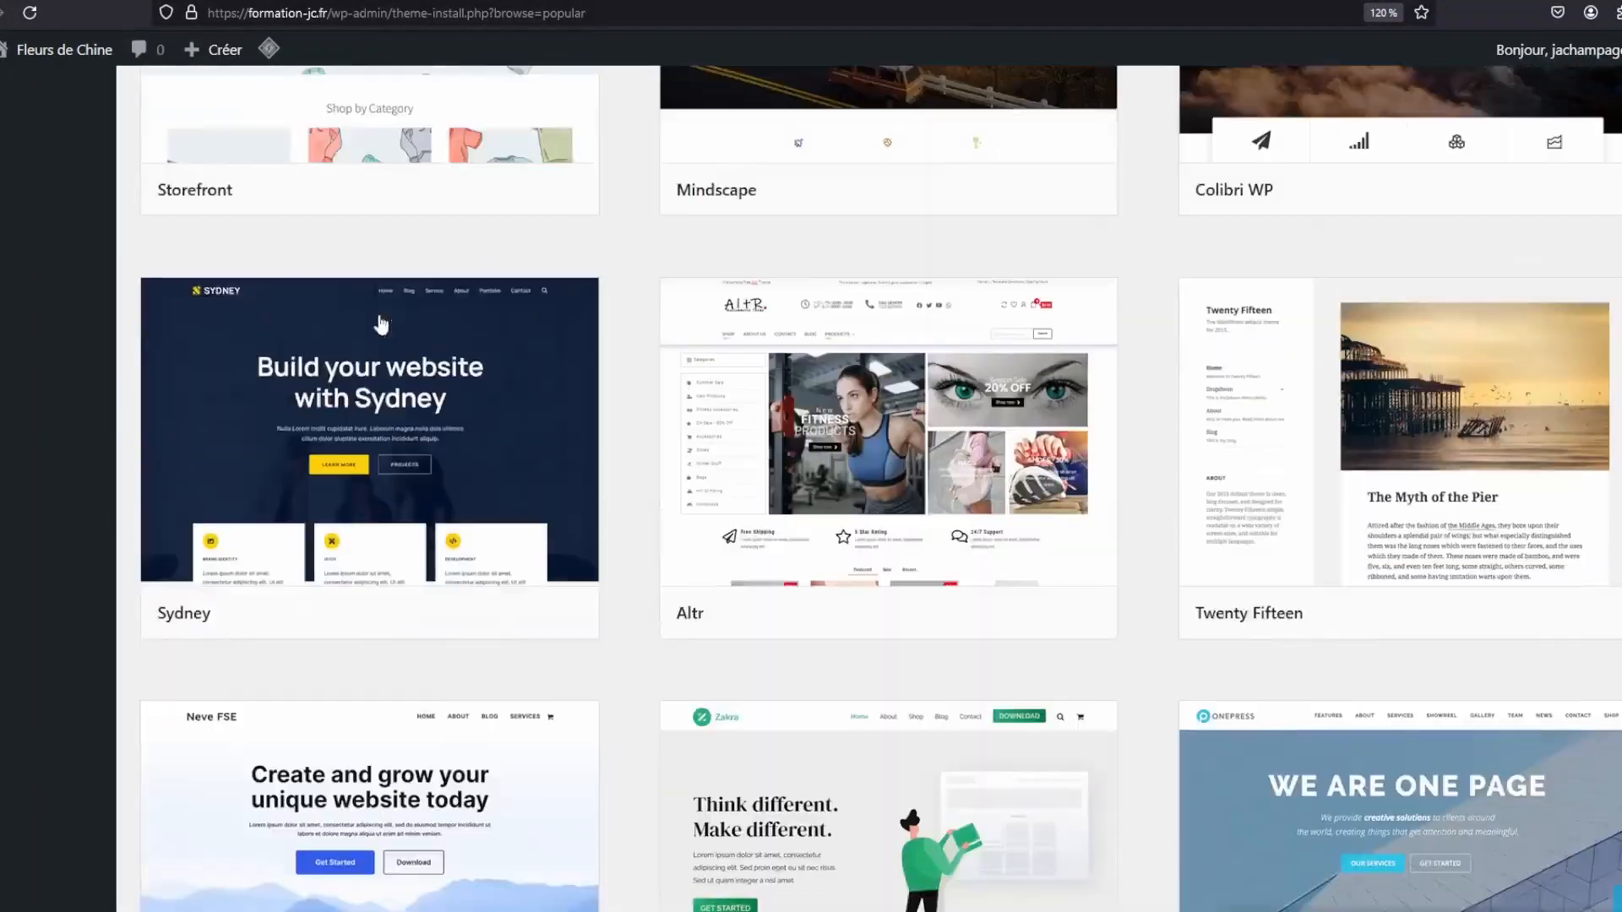
scroll(782, 486, "down", 15)
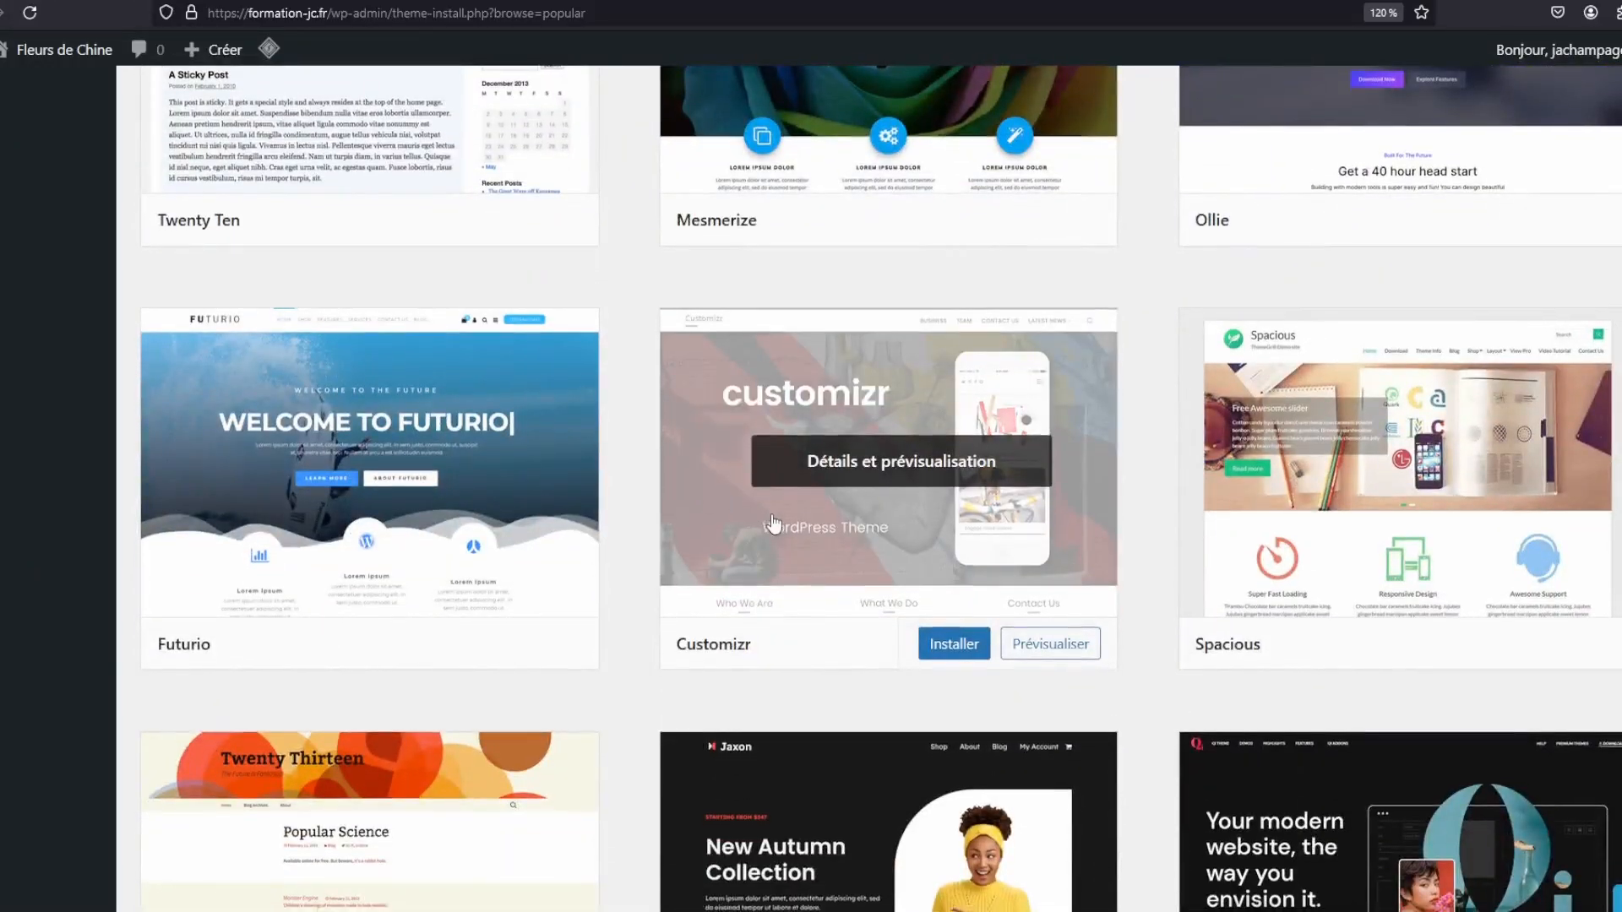
scroll(669, 479, "down", 5)
scroll(496, 450, "down", 5)
scroll(824, 594, "down", 3)
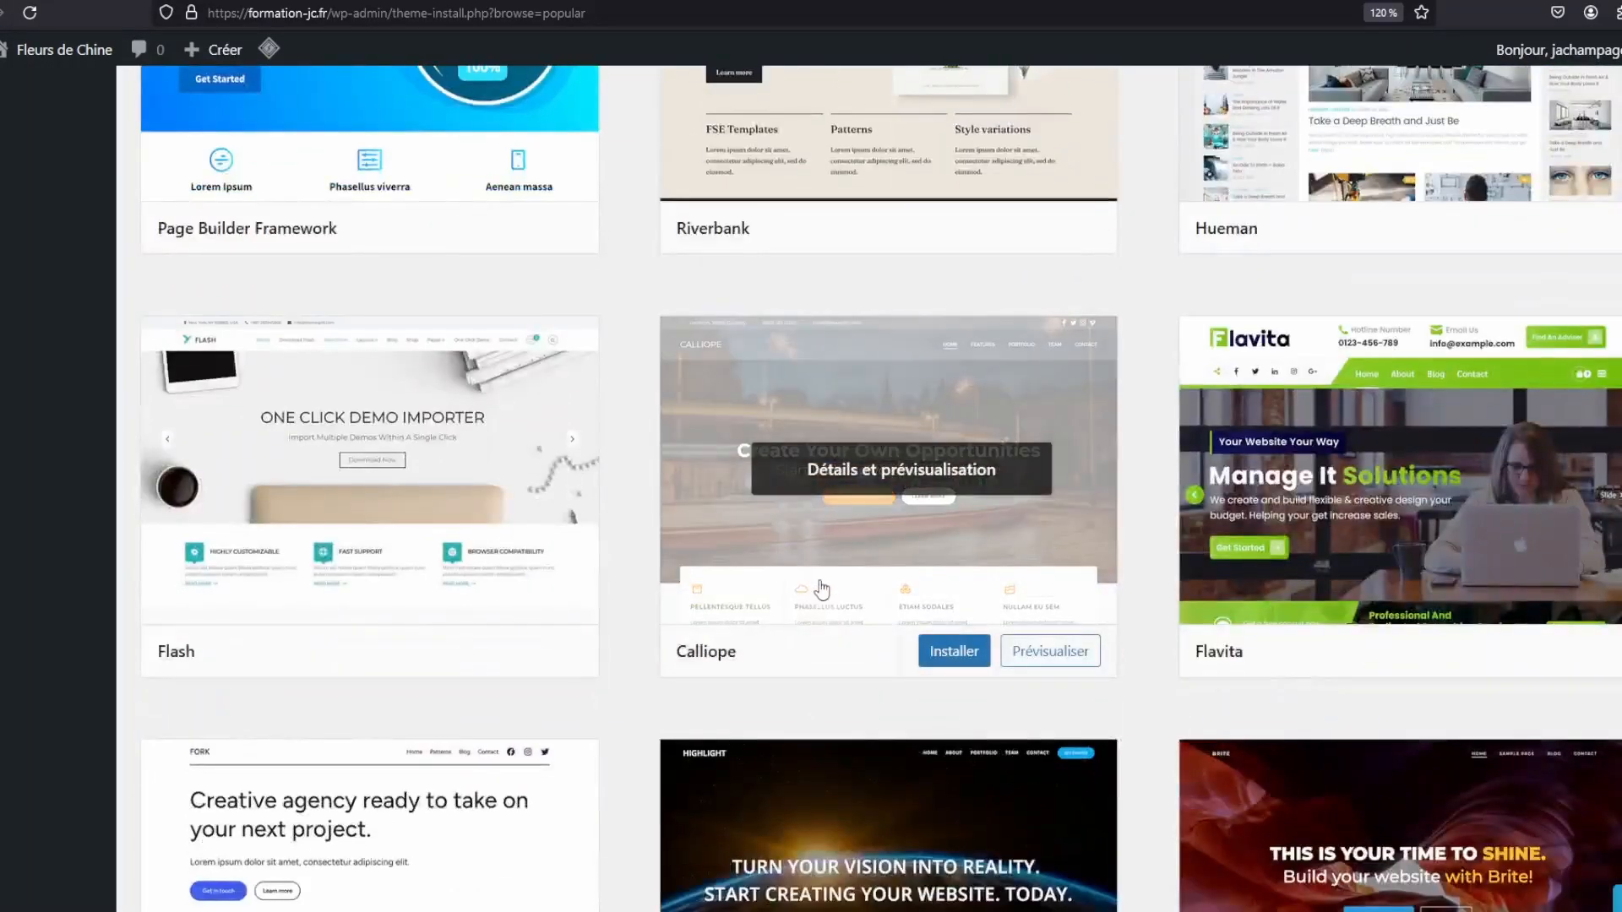
scroll(813, 576, "up", 3)
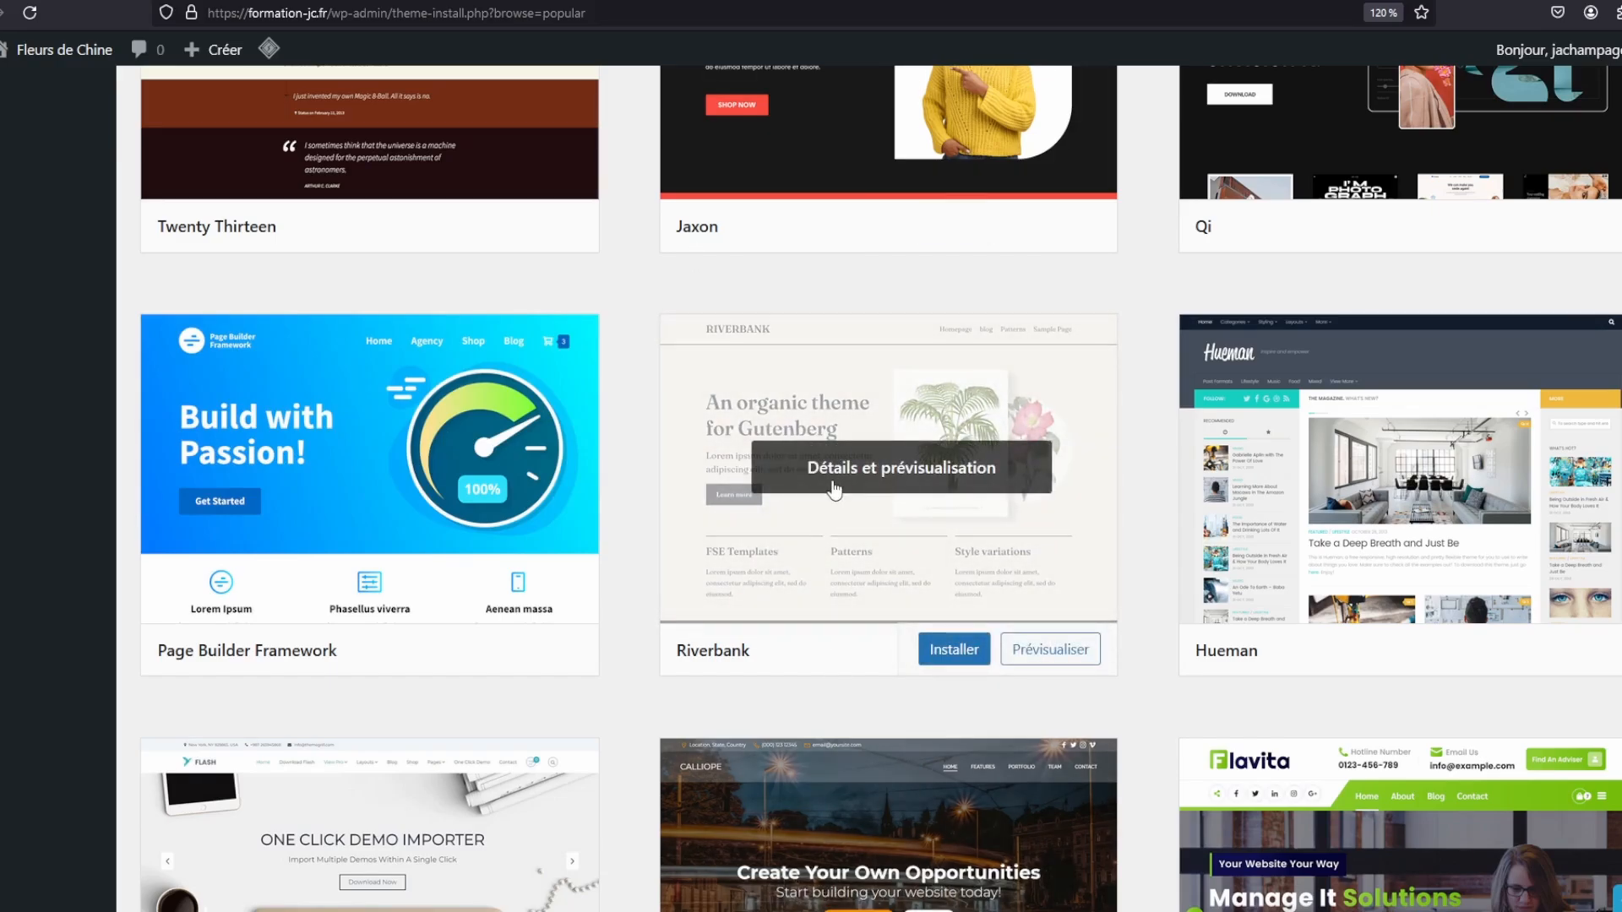
scroll(996, 257, "down", 10)
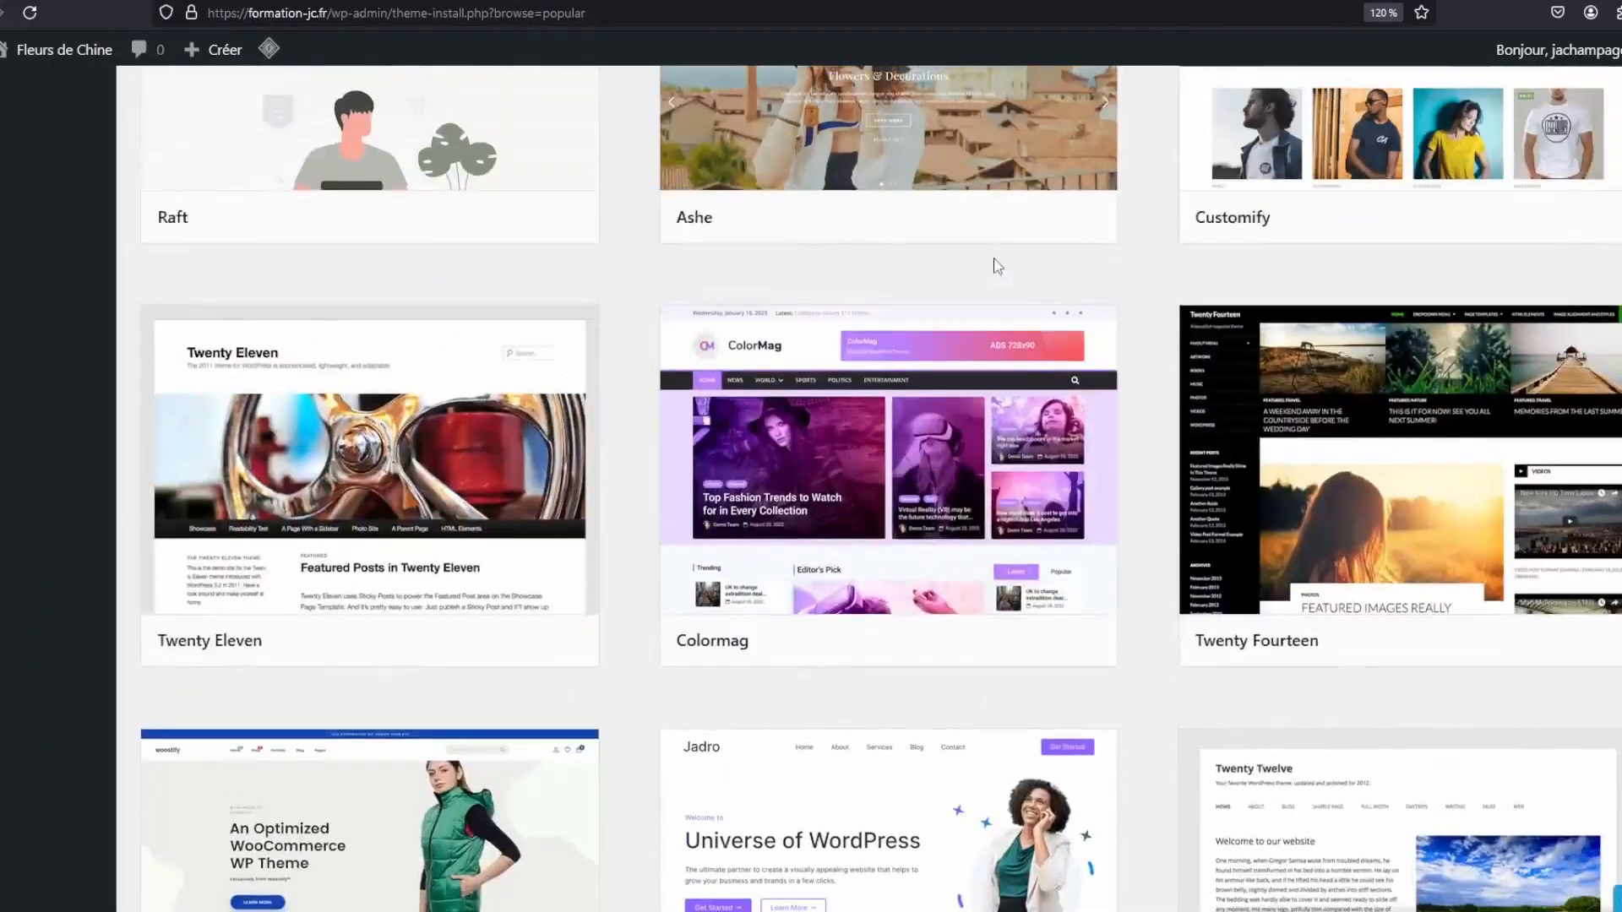
scroll(996, 266, "up", 12)
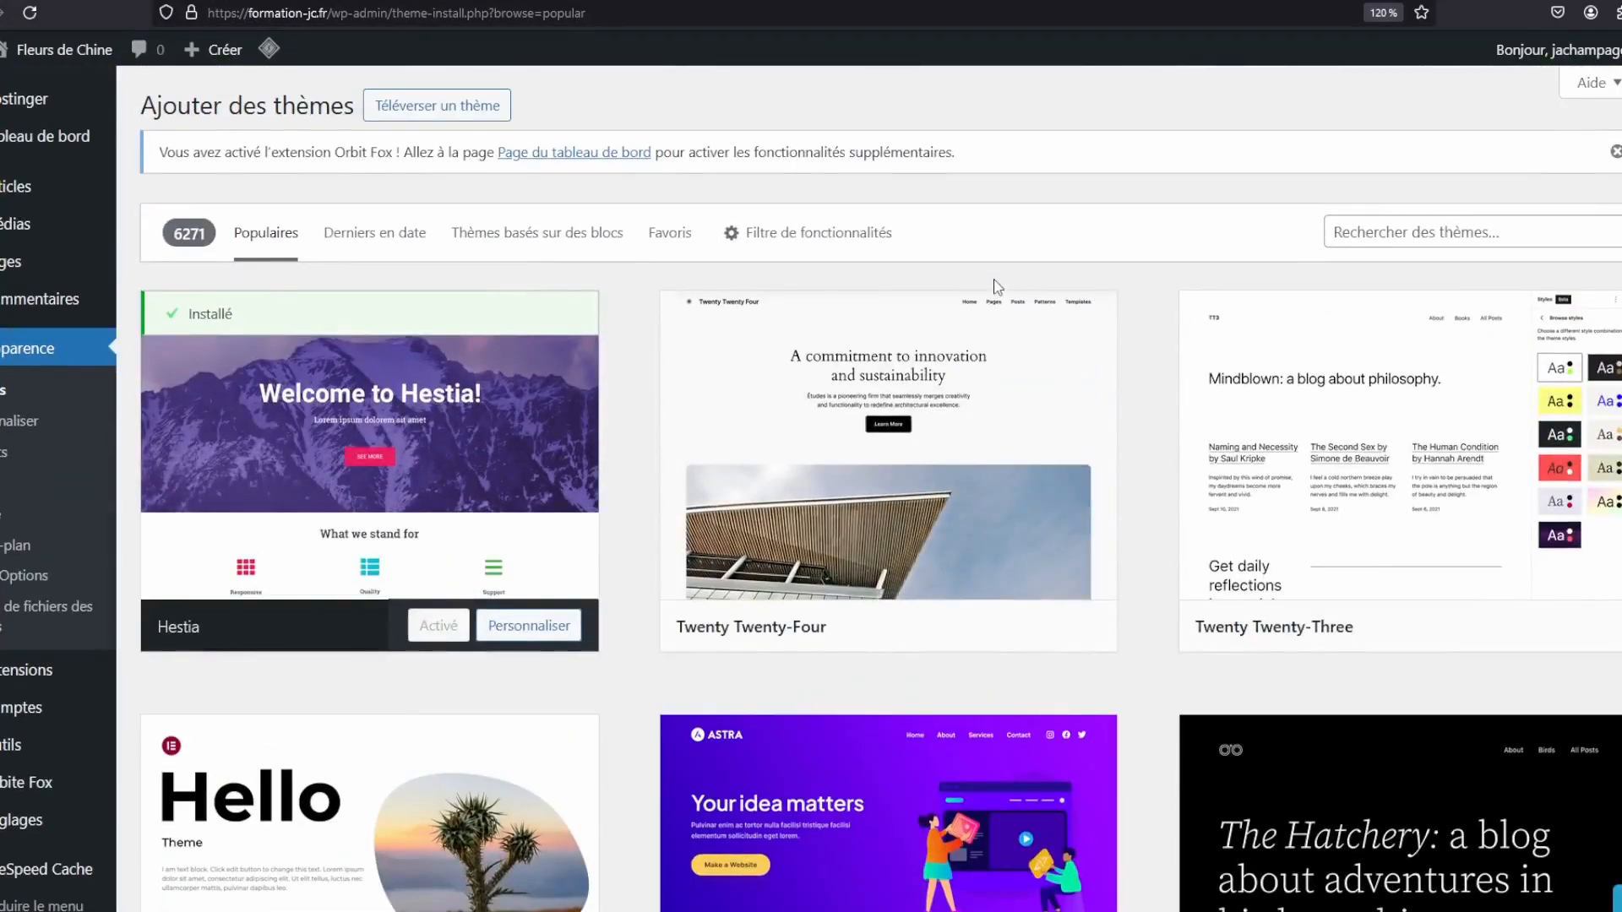
mouse_move(706, 505)
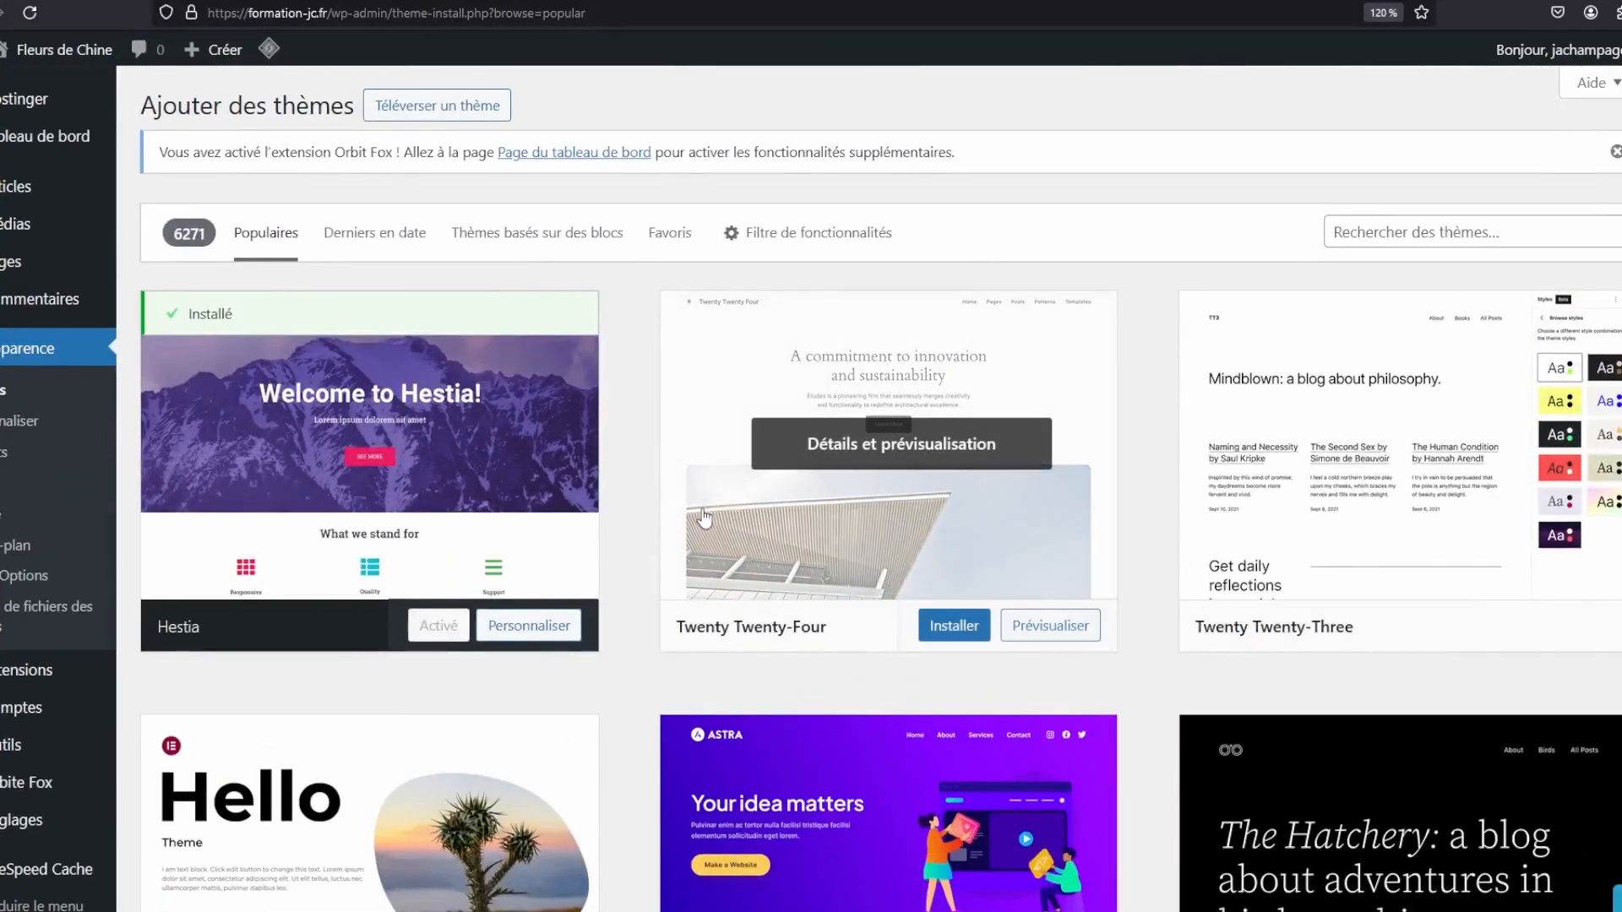